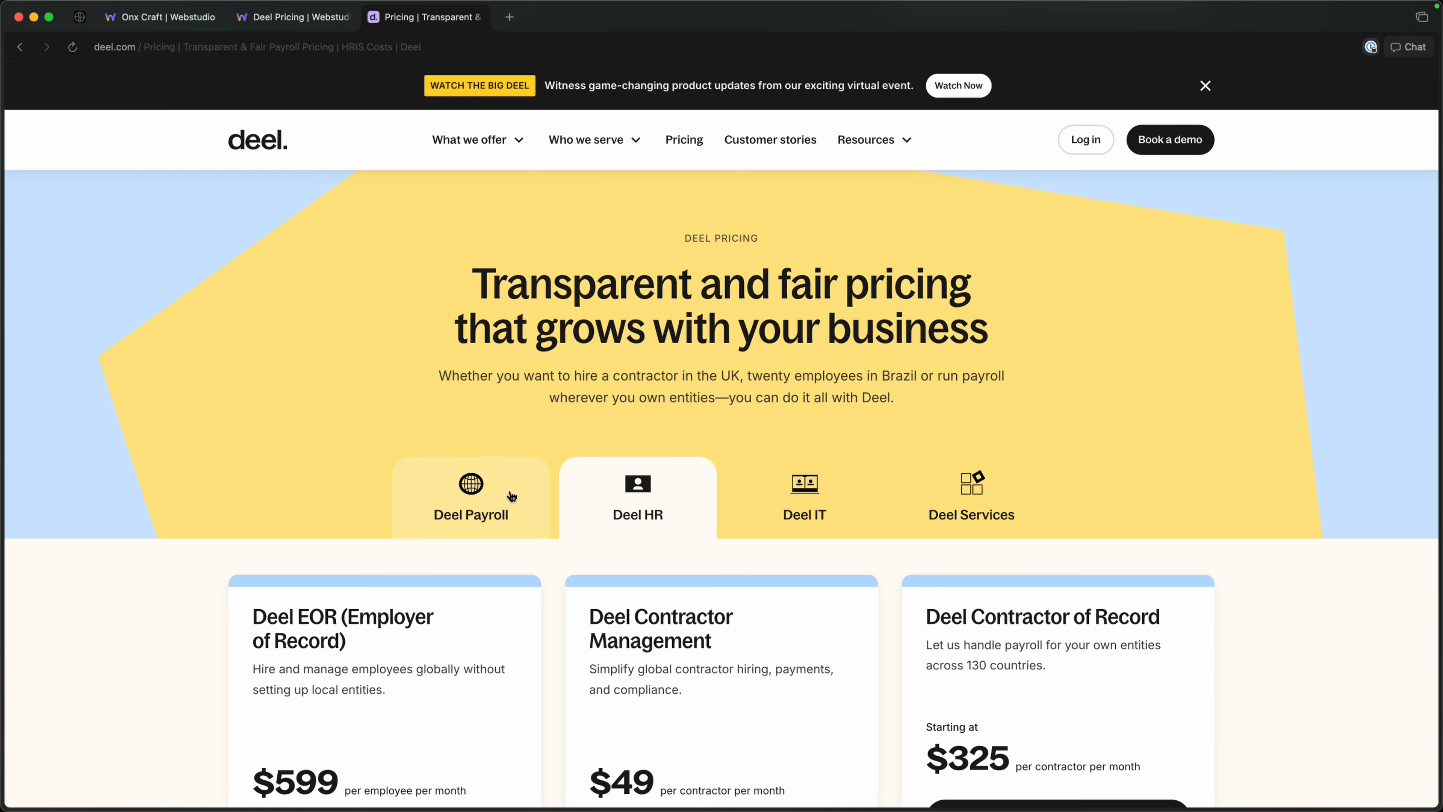
Compare the Deel Payroll, Deel HR and Deel IT tabs on the reference pricing page.
{"action": "left_click", "coordinate": [583, 497]}
{"action": "left_click", "coordinate": [771, 494]}
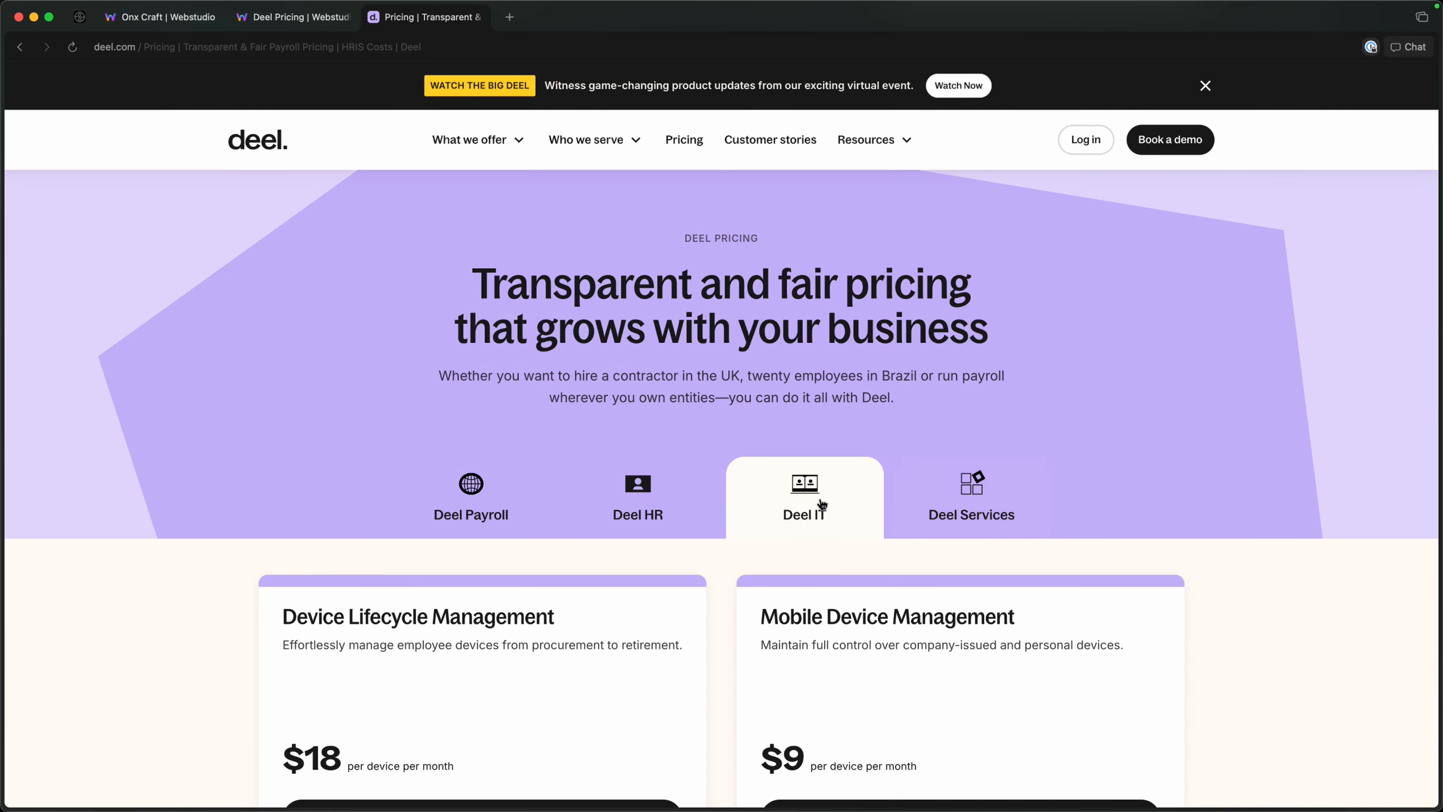
{"action": "left_click", "coordinate": [480, 497]}
{"action": "left_click", "coordinate": [589, 496]}
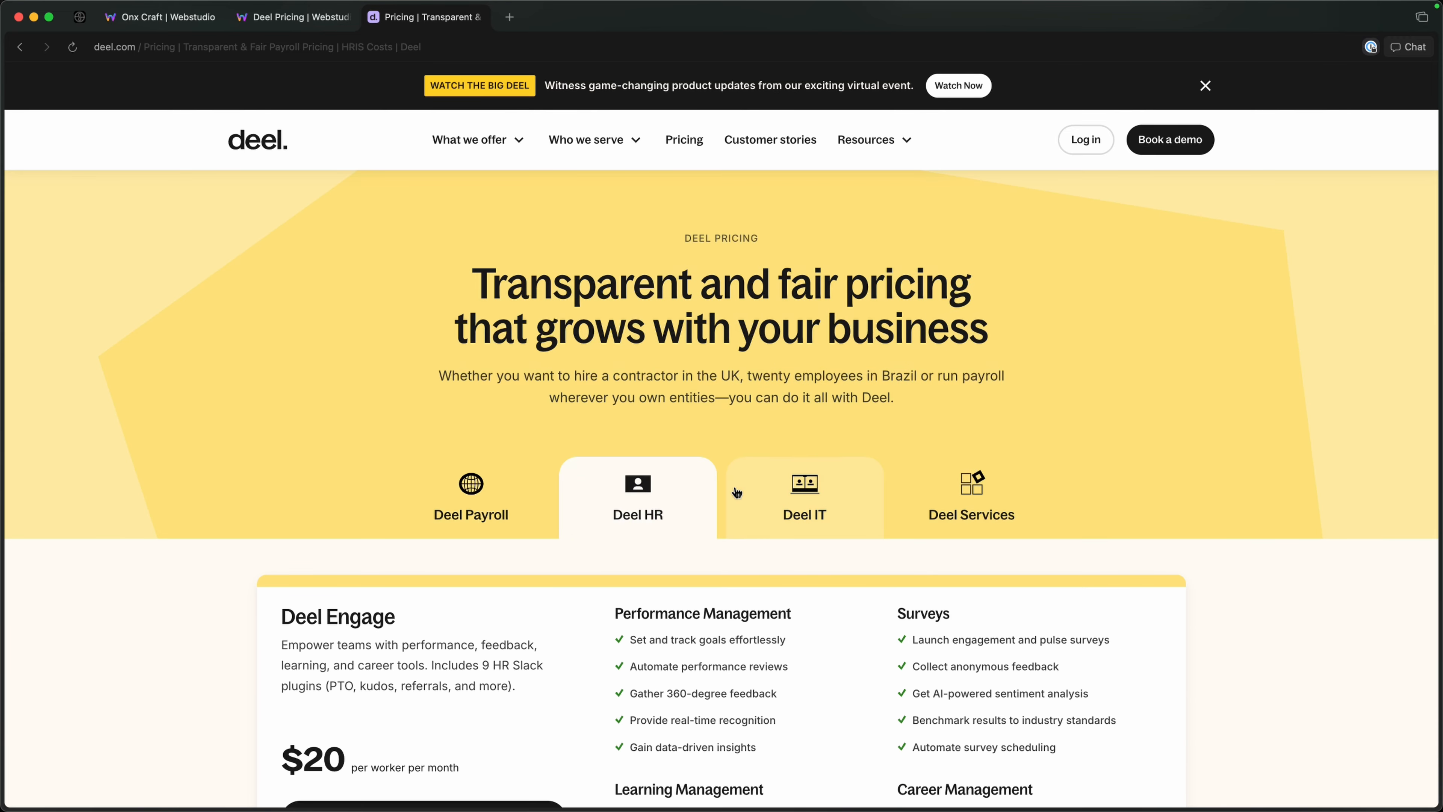
{"action": "left_click", "coordinate": [765, 486]}
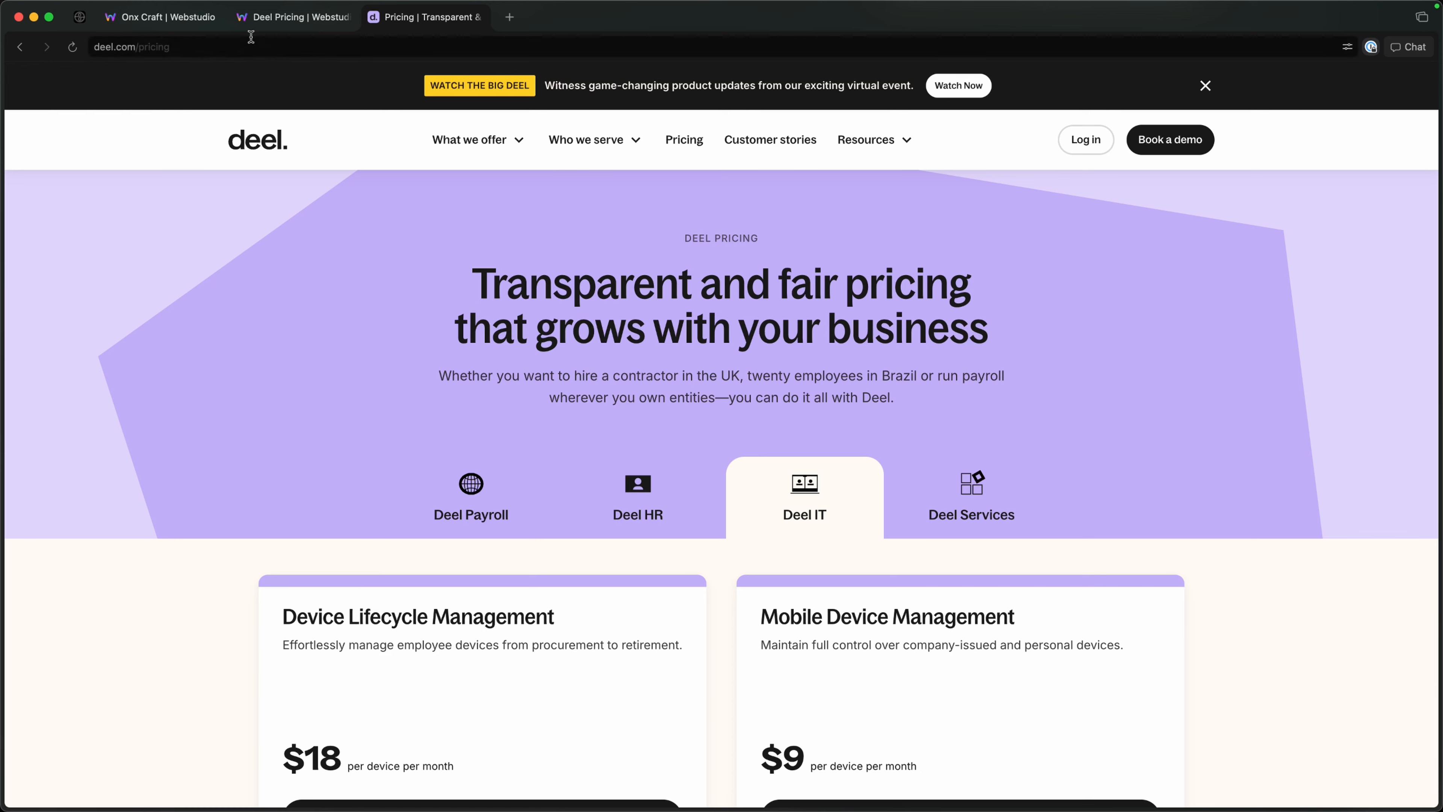
Switch to the Deel Pricing project in Webstudio and examine the boxes nested inside the Tabs List.
{"action": "left_click", "coordinate": [288, 25]}
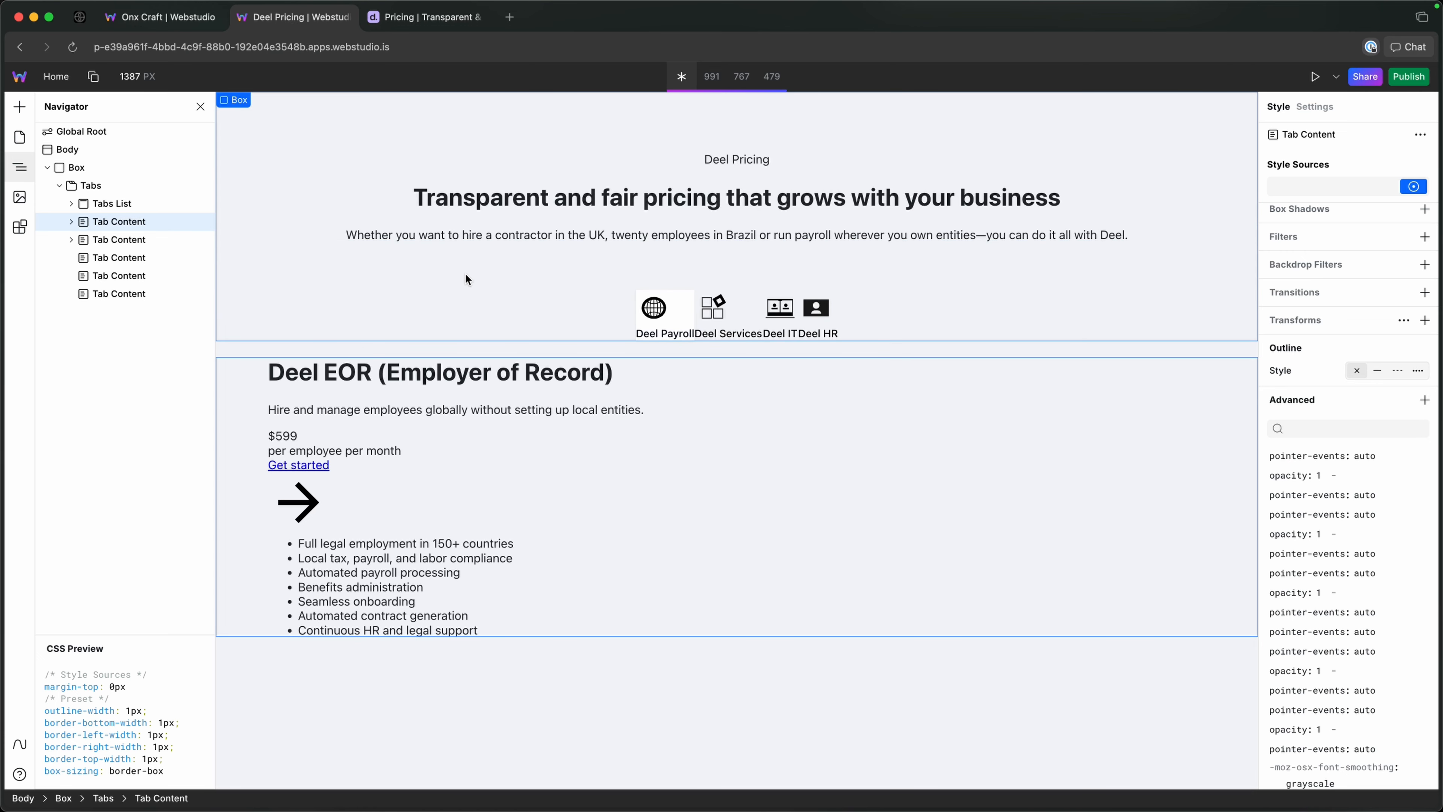
{"action": "left_click", "coordinate": [71, 204]}
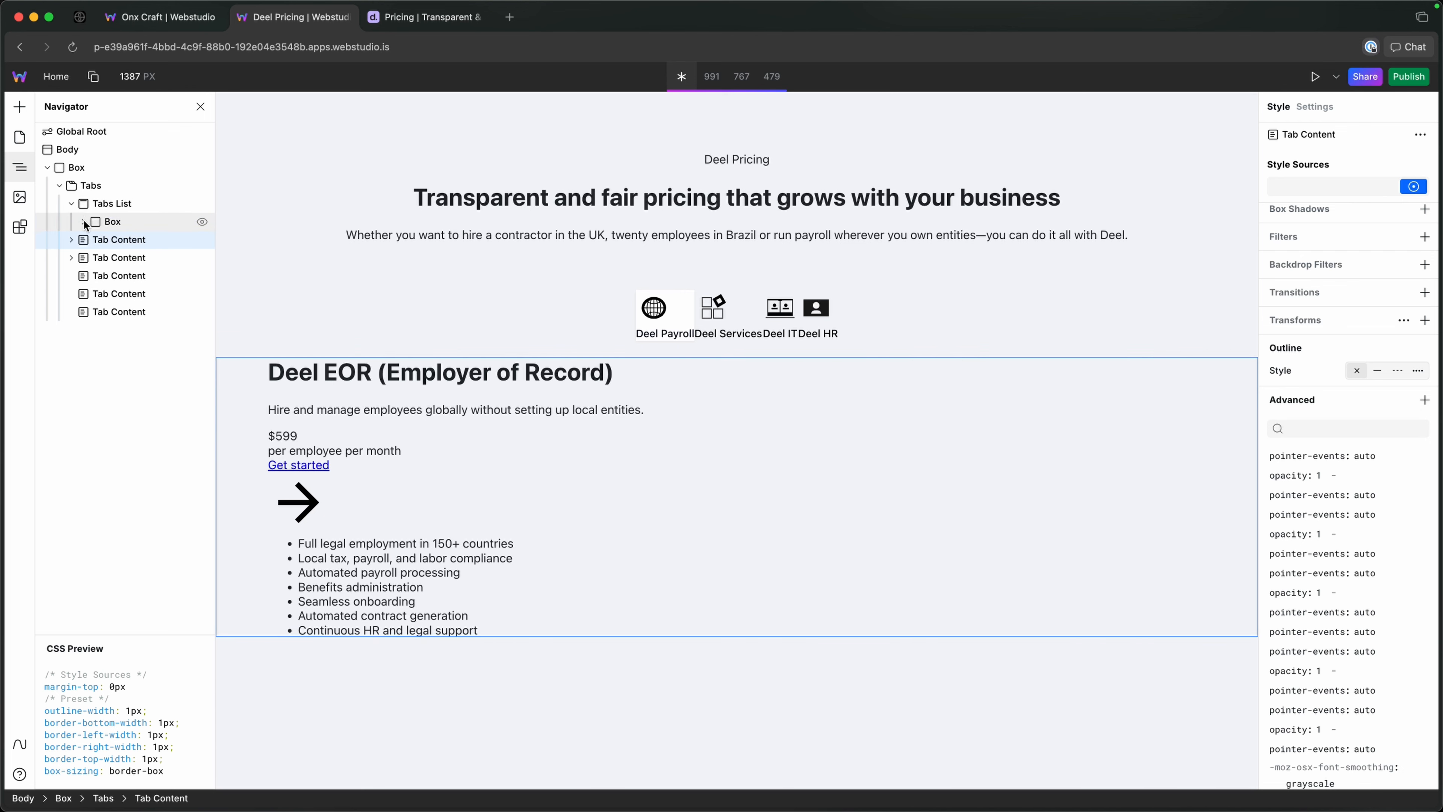
{"action": "left_click", "coordinate": [83, 222]}
{"action": "left_click", "coordinate": [96, 240]}
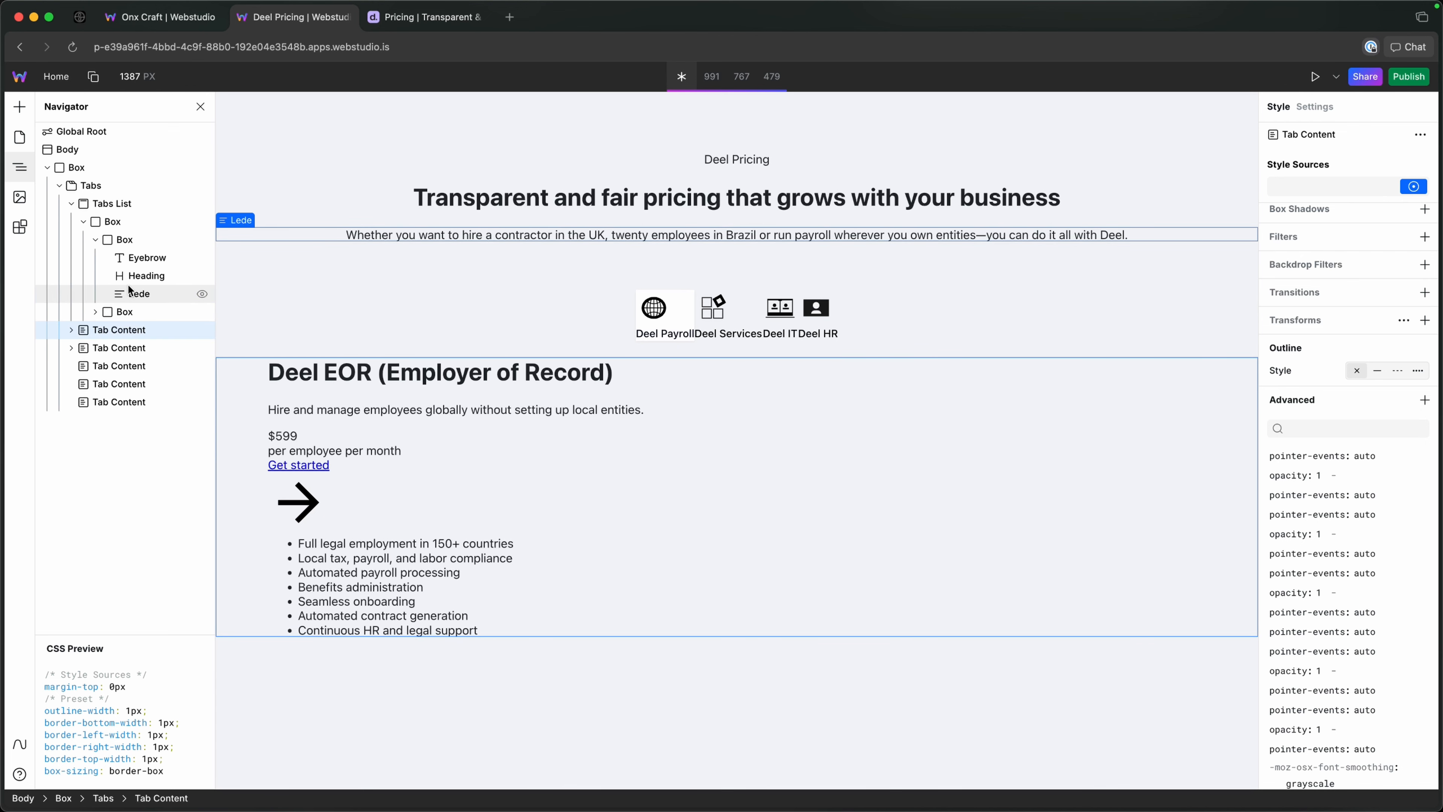
{"action": "left_click", "coordinate": [96, 240]}
{"action": "left_click", "coordinate": [84, 222]}
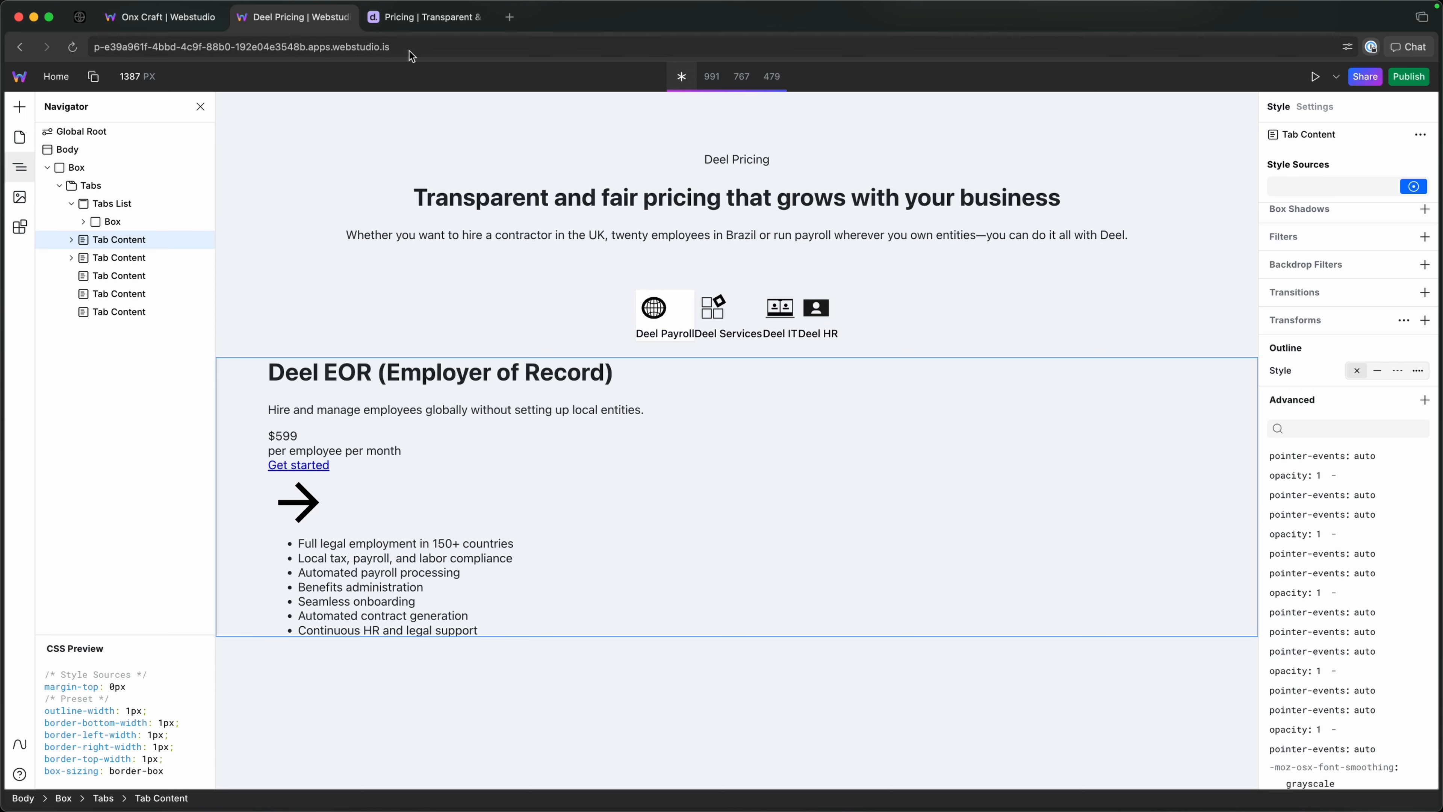
Return to the reference Deel pricing page and examine the product cards under the Deel IT tab.
{"action": "left_click", "coordinate": [419, 18]}
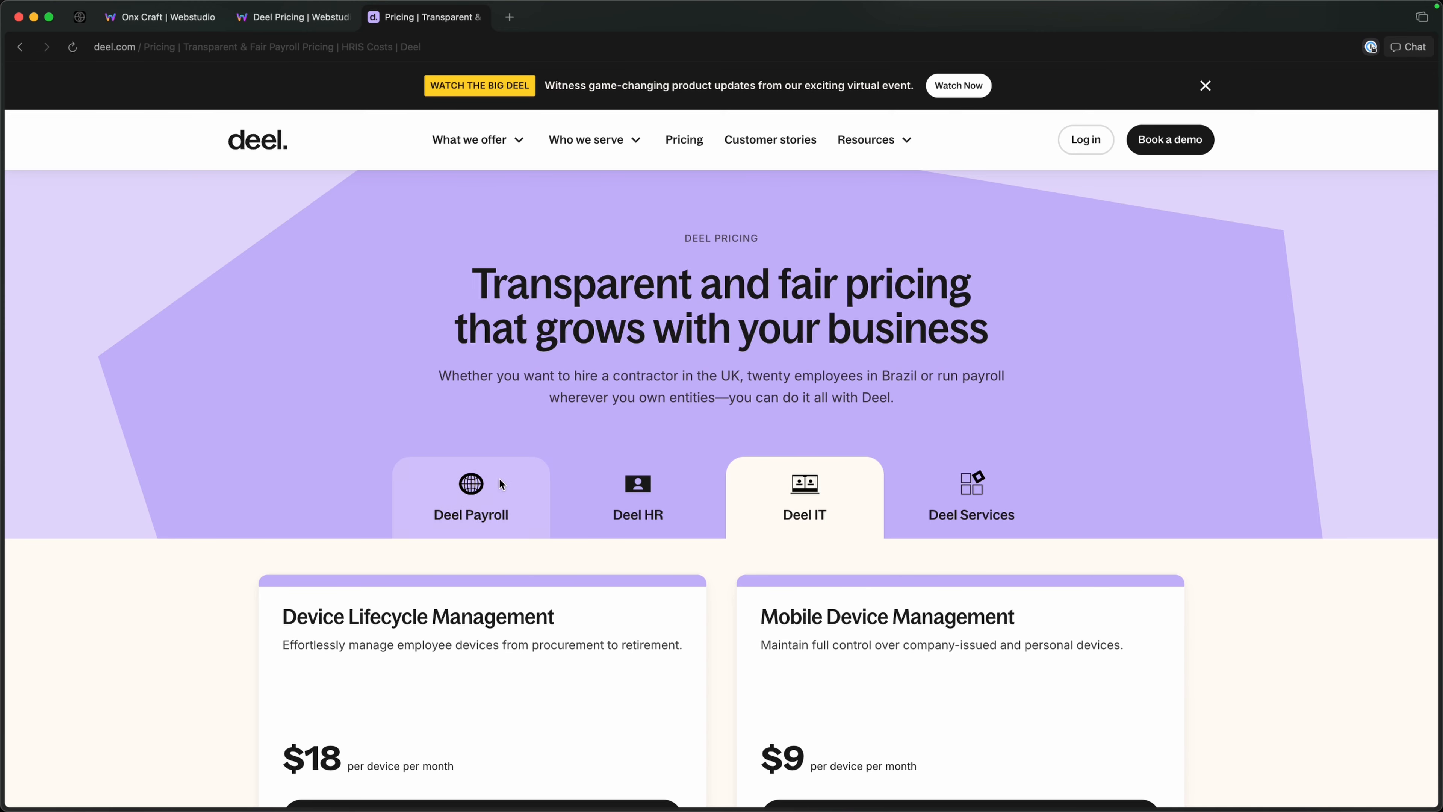
{"action": "left_click", "coordinate": [471, 500]}
{"action": "left_click", "coordinate": [733, 480]}
{"action": "scroll", "coordinate": [681, 475], "scroll_direction": "down", "scroll_amount": 1}
{"action": "scroll", "coordinate": [662, 473], "scroll_direction": "down", "scroll_amount": 10}
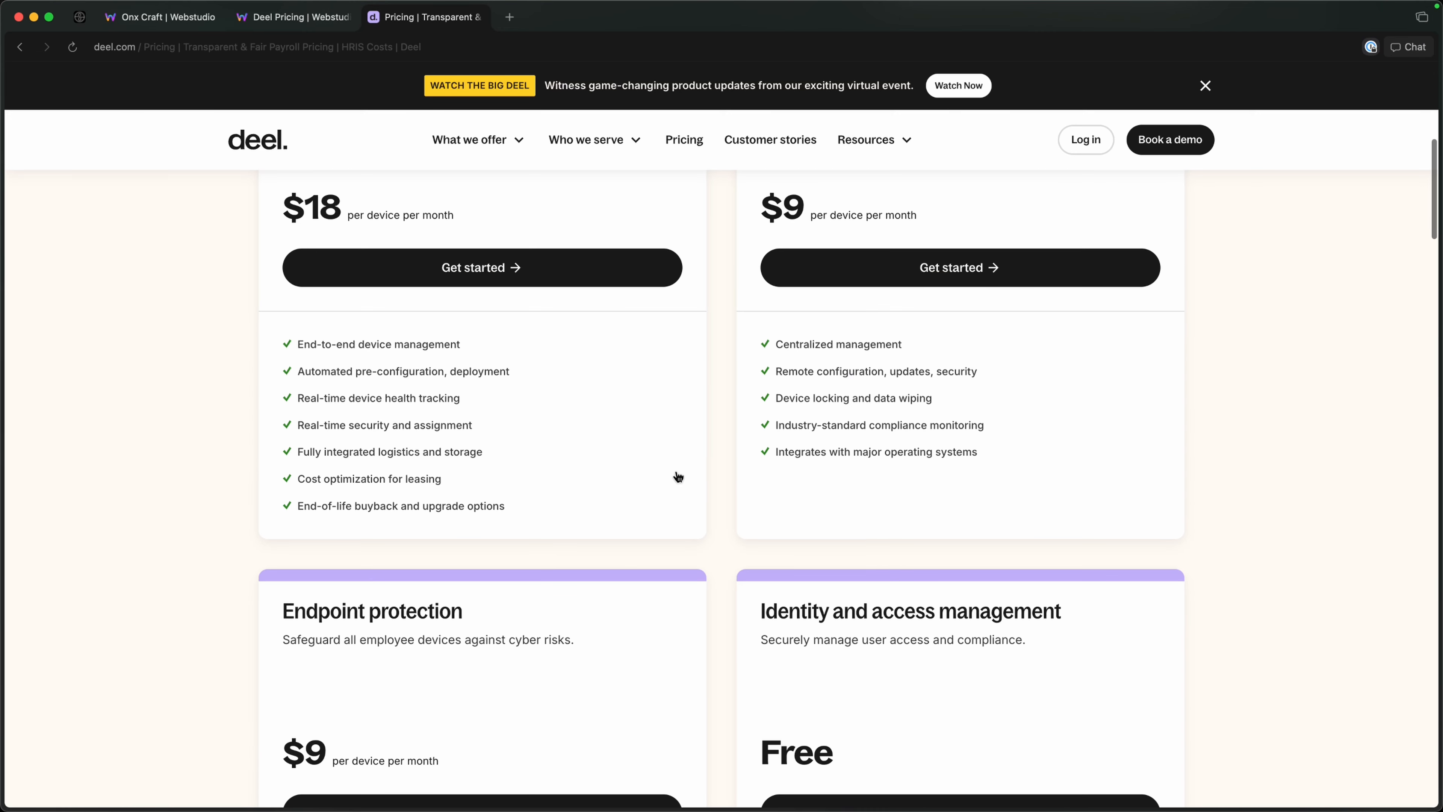
{"action": "left_click_drag", "start_coordinate": [296, 514], "coordinate": [574, 543]}
{"action": "scroll", "coordinate": [739, 512], "scroll_direction": "up", "scroll_amount": 5}
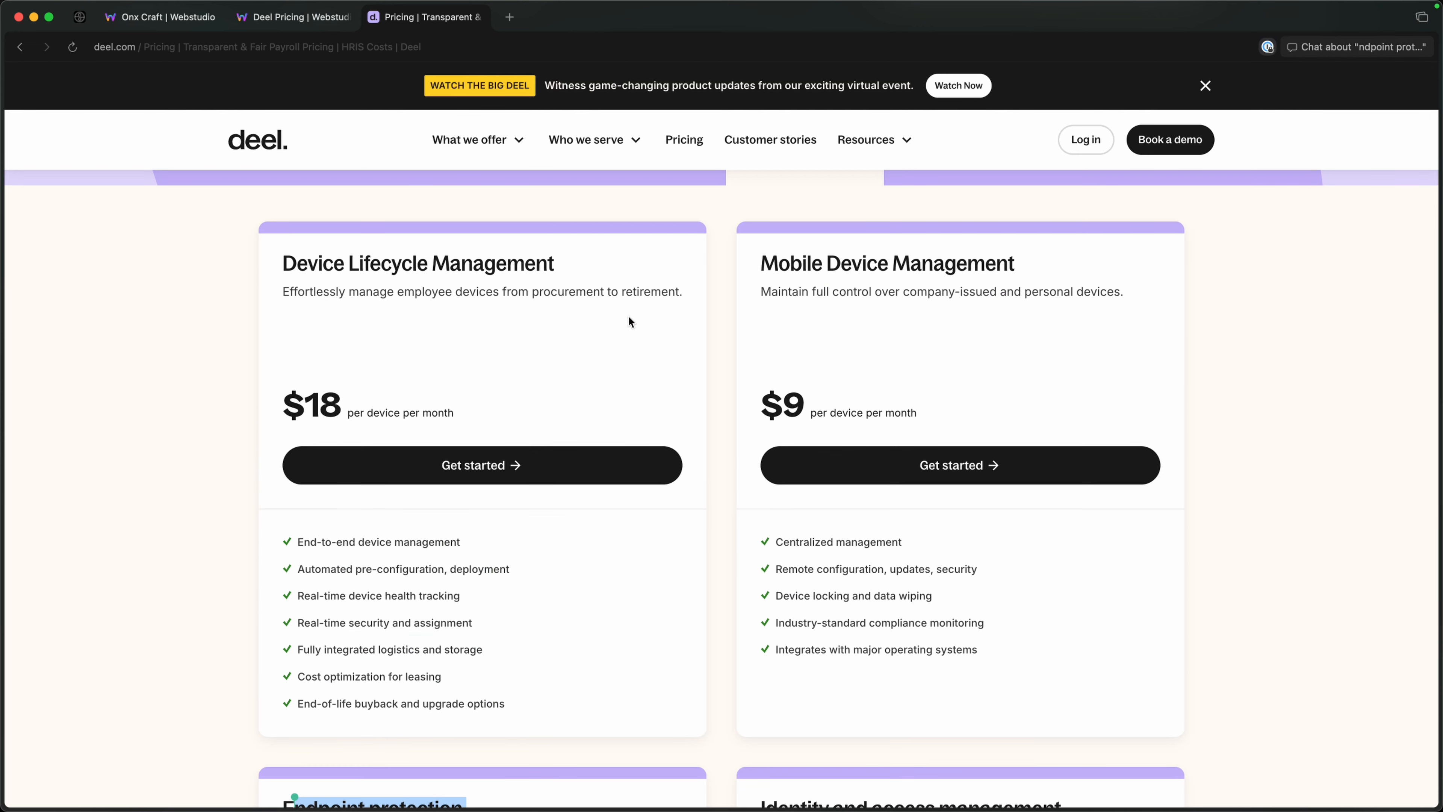
{"action": "scroll", "coordinate": [629, 323], "scroll_direction": "up", "scroll_amount": 6}
Compare the header colours and card content across the Deel Payroll, Deel HR and Deel IT tabs.
{"action": "left_click", "coordinate": [534, 510]}
{"action": "left_click", "coordinate": [631, 509]}
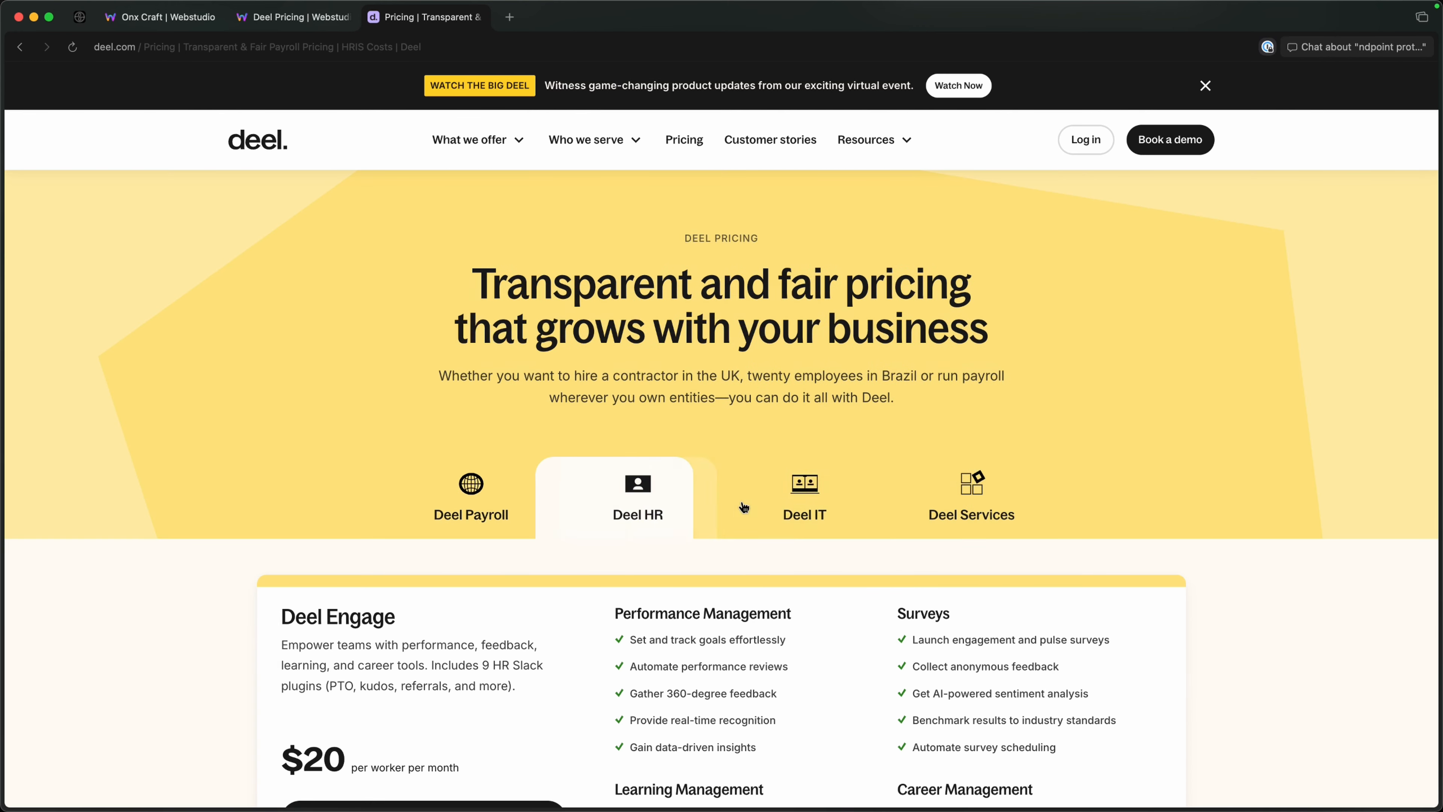
{"action": "left_click", "coordinate": [750, 508]}
{"action": "left_click", "coordinate": [648, 509]}
{"action": "left_click", "coordinate": [501, 510]}
{"action": "left_click", "coordinate": [614, 508]}
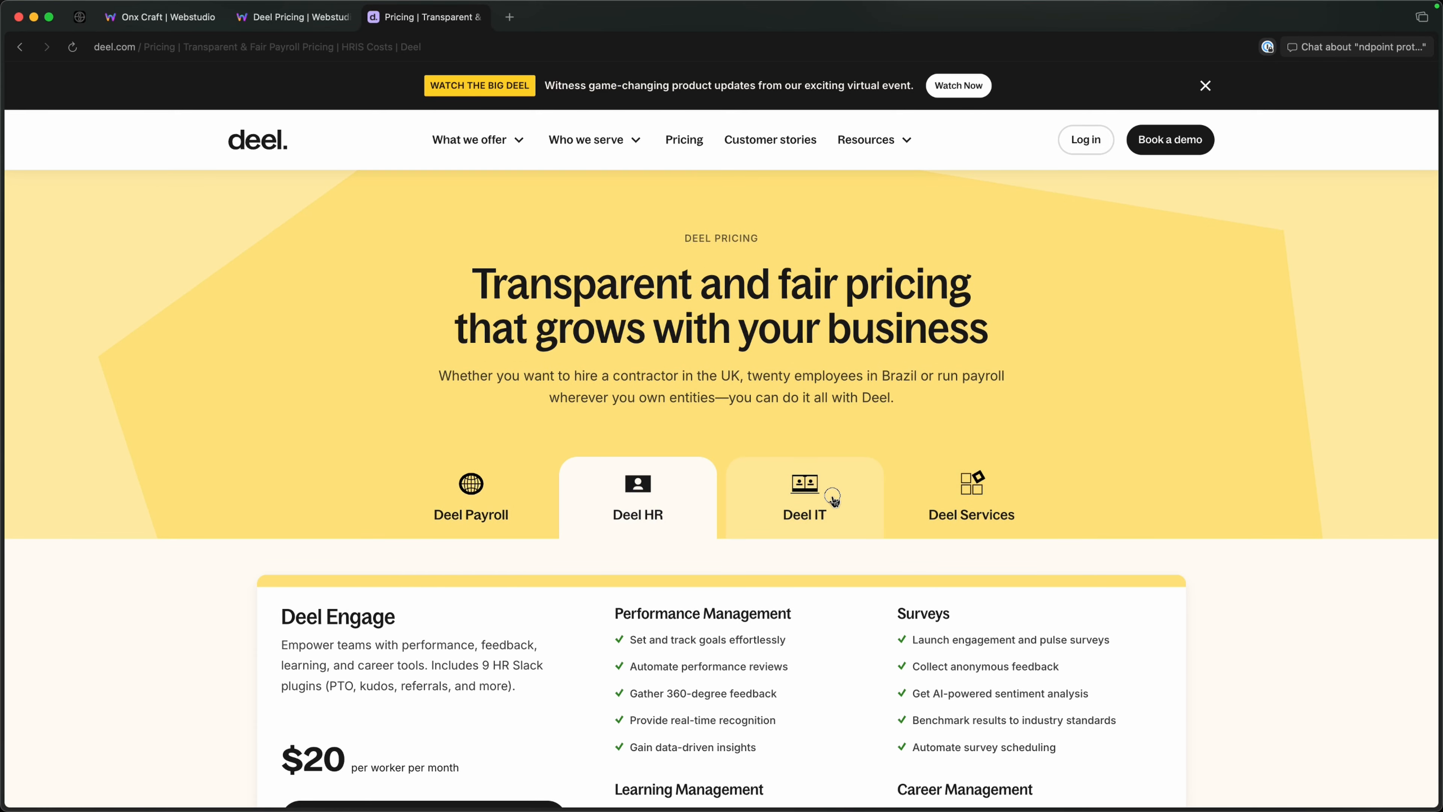
{"action": "left_click", "coordinate": [805, 500]}
Switch back to the Webstudio project and examine how the outer Box wraps the Tabs component.
{"action": "left_click", "coordinate": [298, 25]}
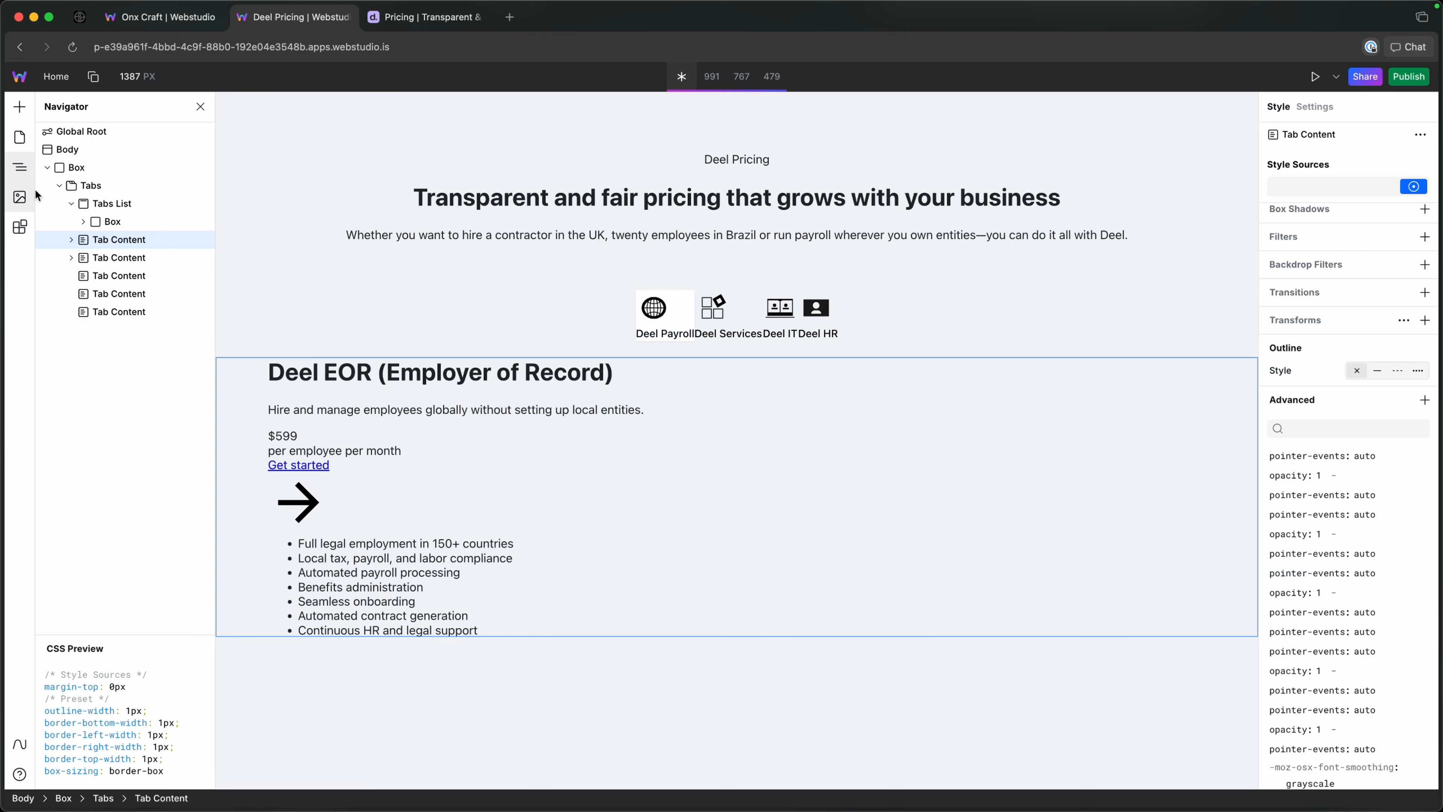
{"action": "left_click", "coordinate": [121, 203]}
{"action": "left_click", "coordinate": [75, 192]}
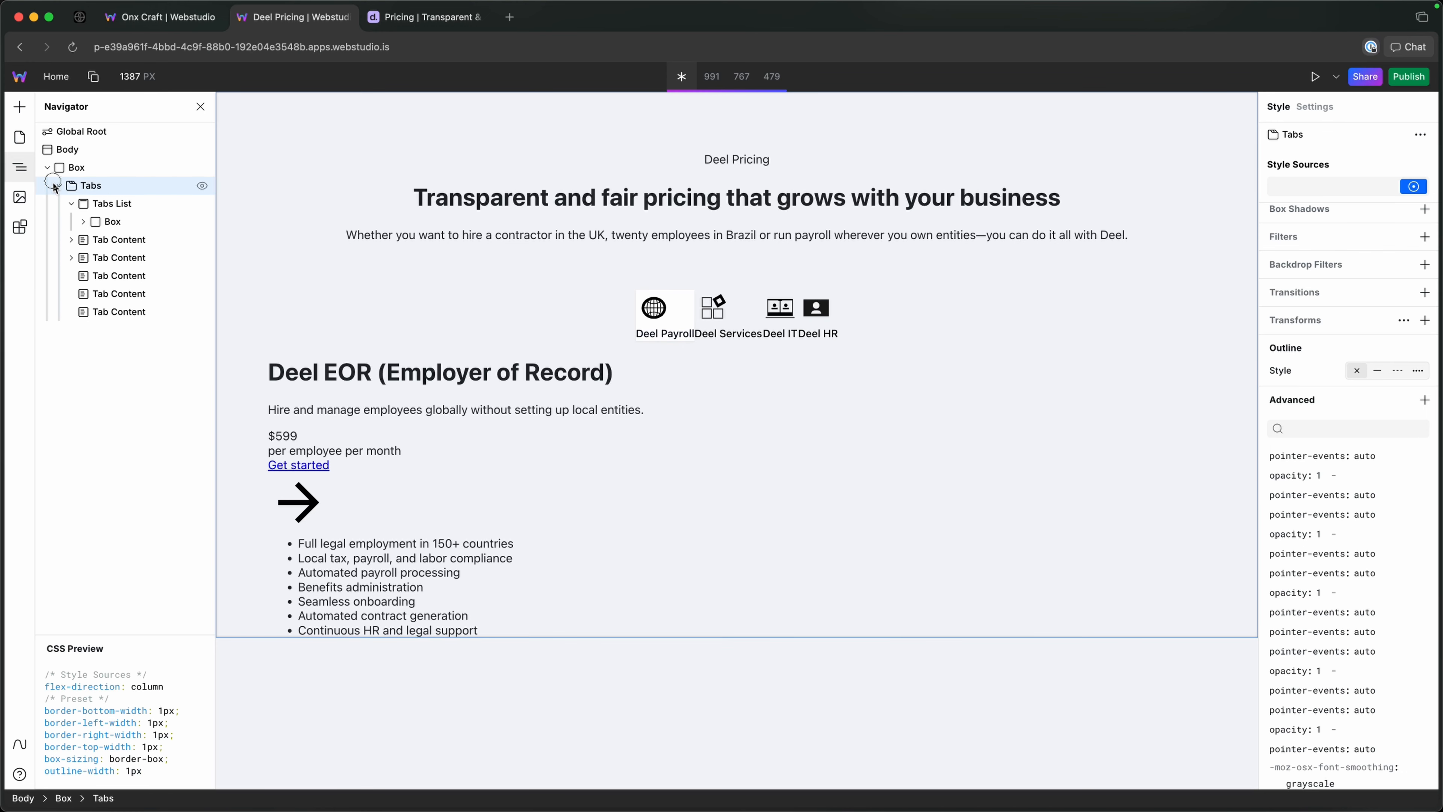
{"action": "left_click", "coordinate": [59, 186]}
{"action": "left_click", "coordinate": [77, 167]}
{"action": "left_click", "coordinate": [127, 184]}
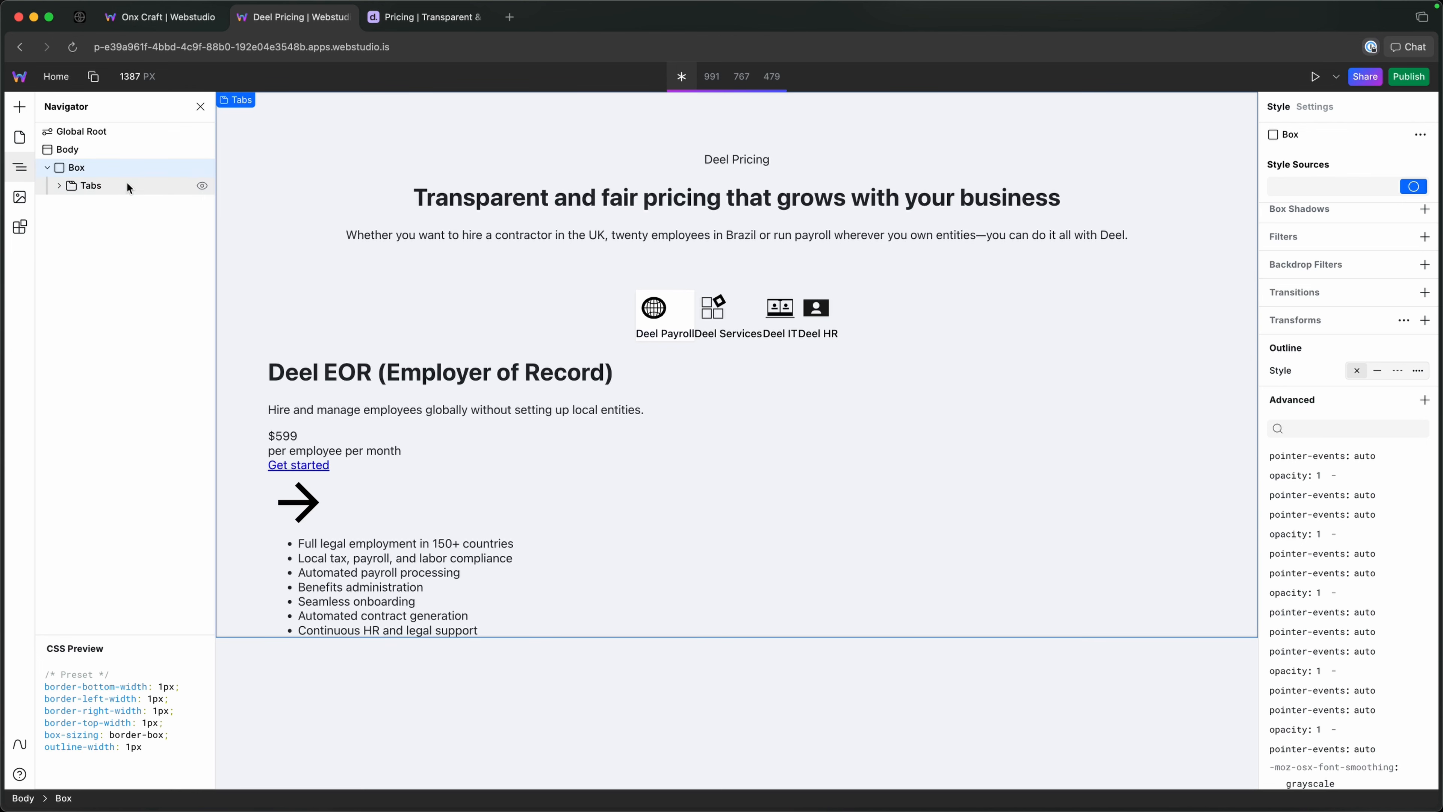
{"action": "left_click", "coordinate": [80, 169]}
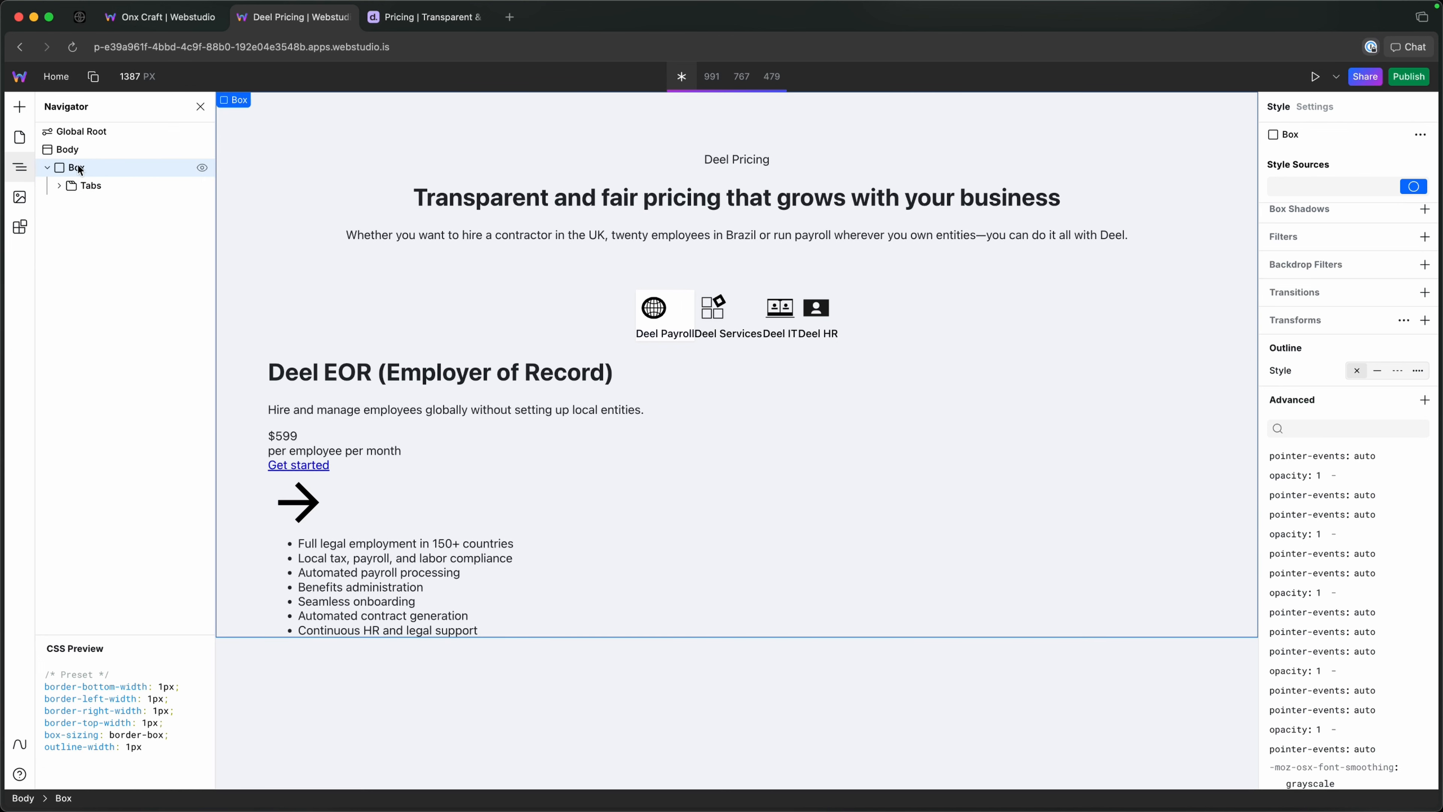
{"action": "left_click", "coordinate": [88, 183]}
{"action": "left_click", "coordinate": [59, 186]}
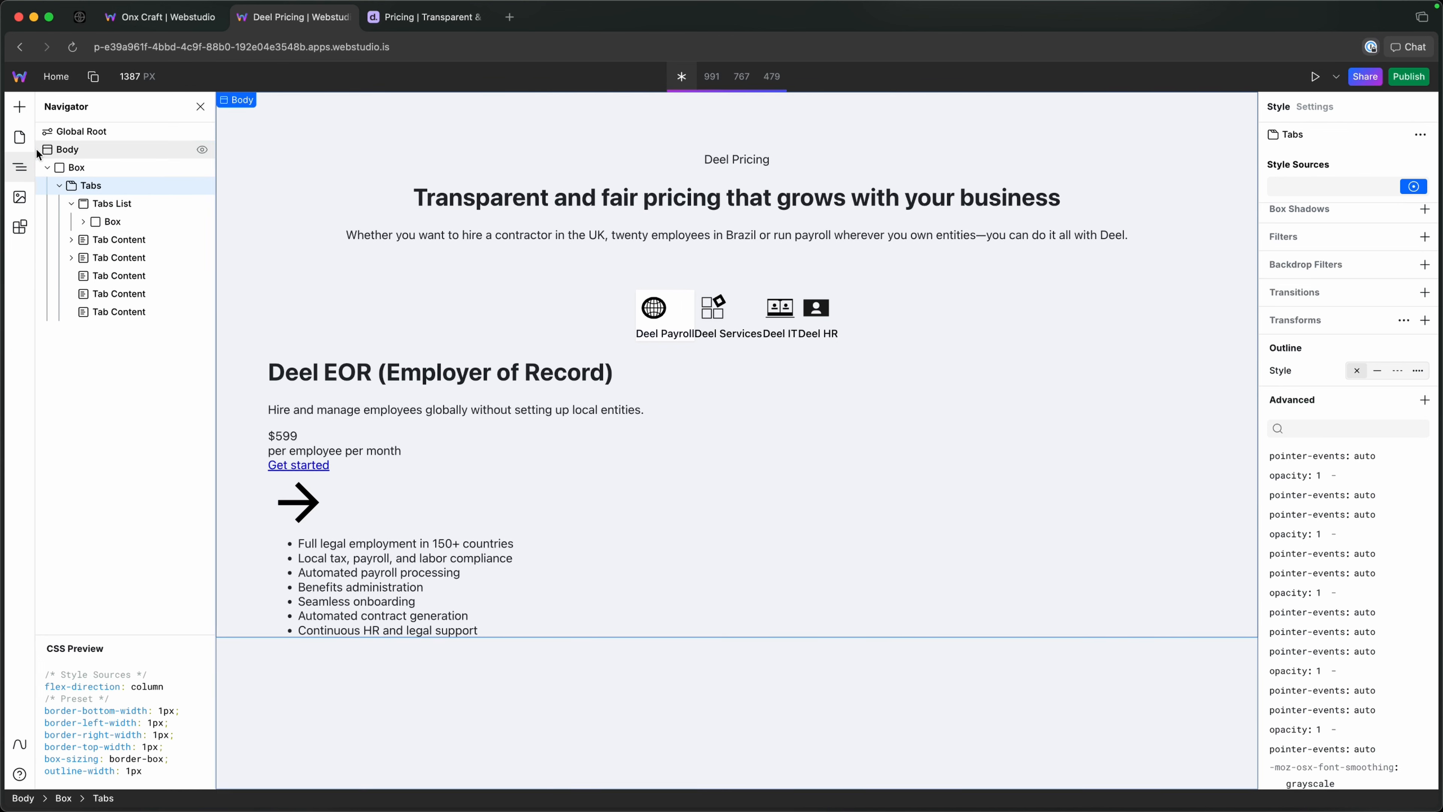
Examine the Tabs List's inner Box and the nested Box holding the Eyebrow, Heading and Lede.
{"action": "left_click", "coordinate": [105, 204]}
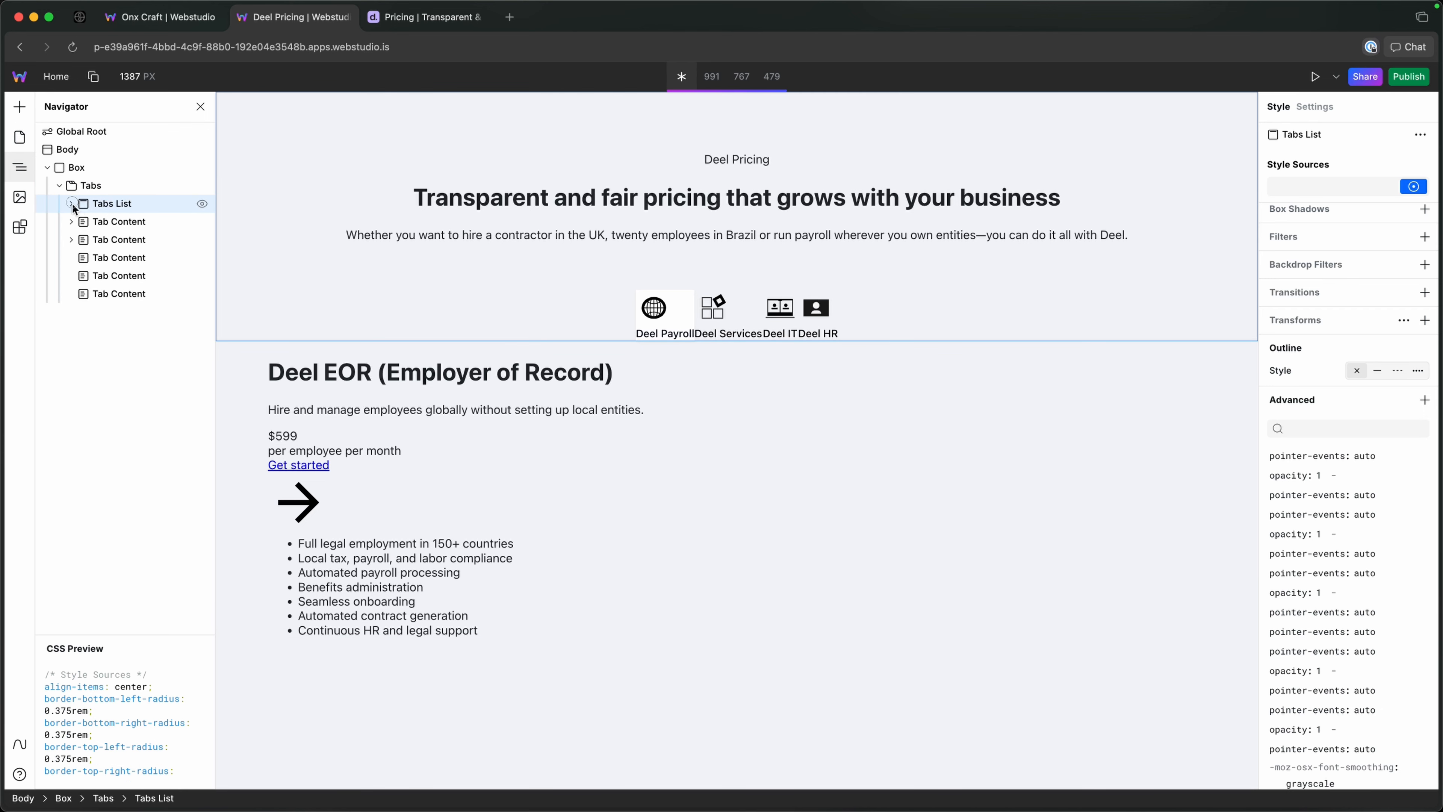
{"action": "left_click", "coordinate": [83, 222]}
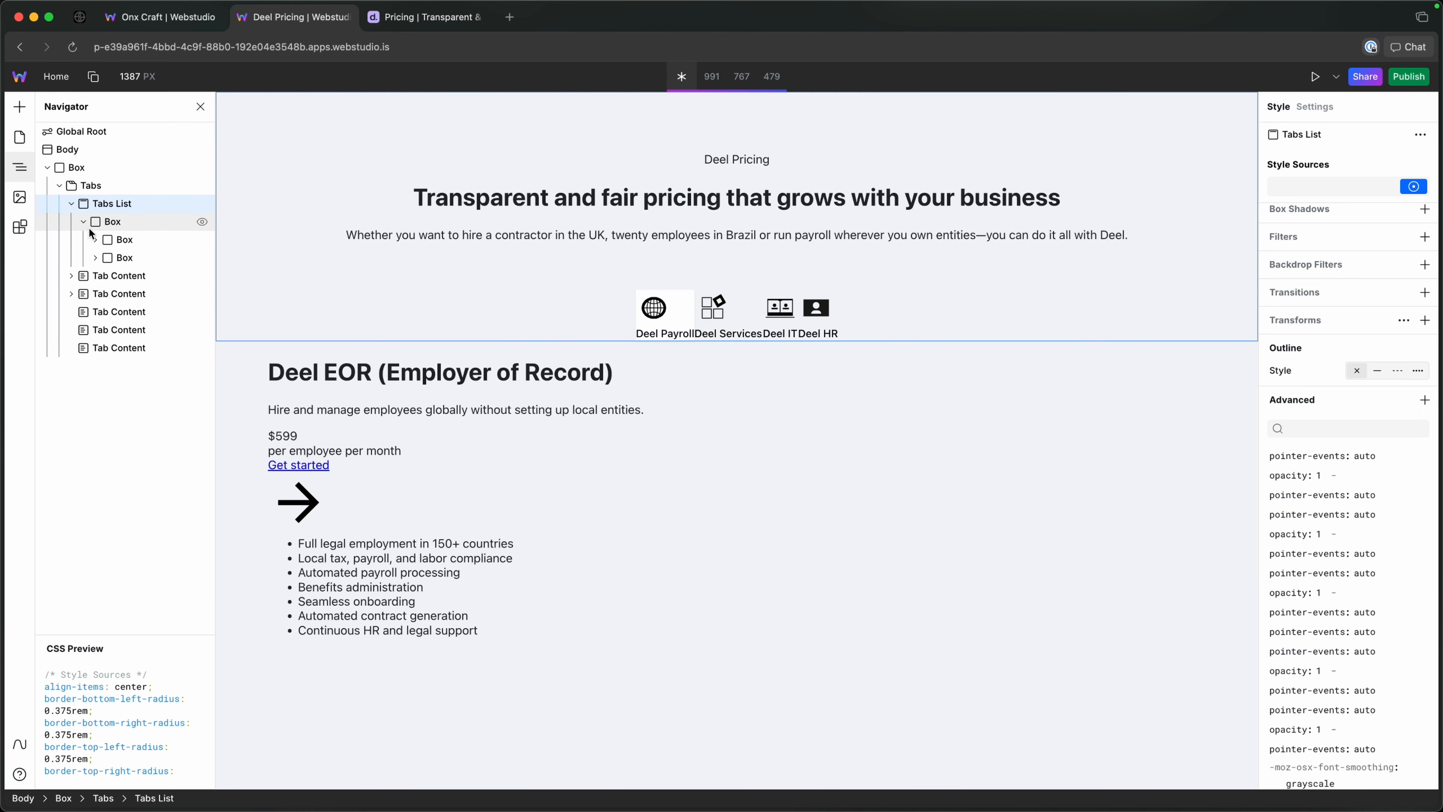
{"action": "left_click", "coordinate": [114, 222]}
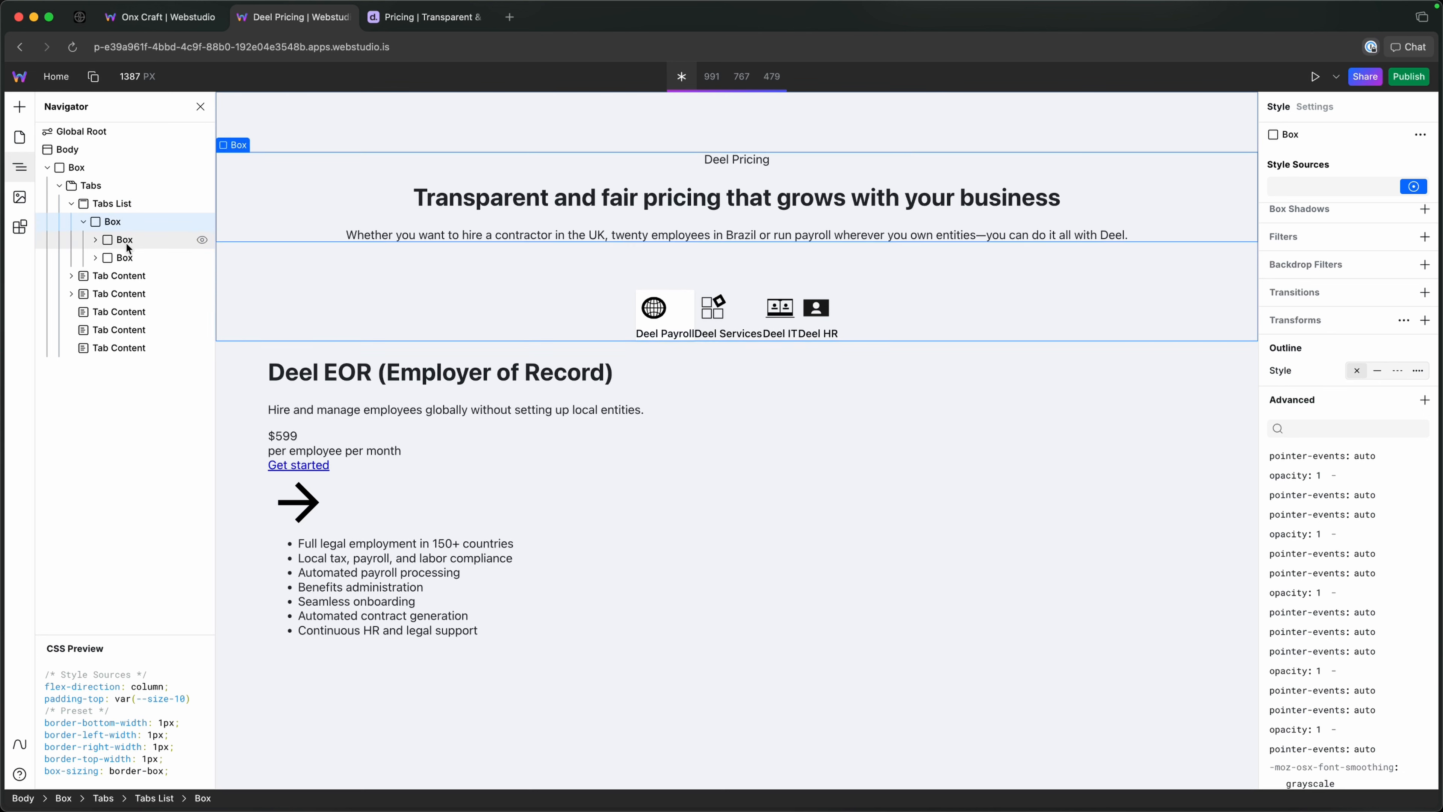
{"action": "left_click", "coordinate": [95, 240]}
{"action": "left_click", "coordinate": [123, 242]}
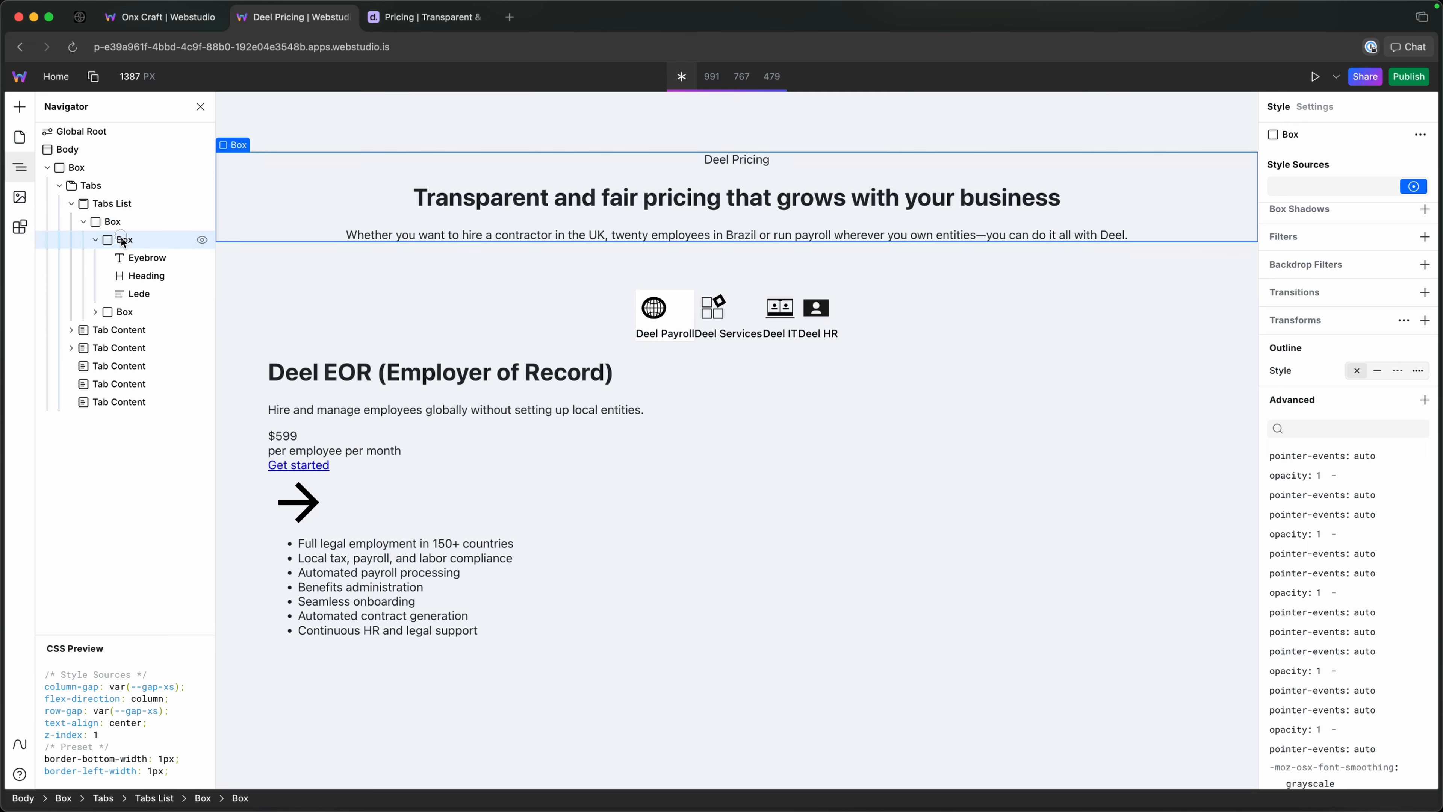
{"action": "left_click", "coordinate": [97, 239]}
Check the reference pricing page, then examine the Tab Triggers in the second nested Box of the Webstudio project.
{"action": "left_click", "coordinate": [436, 21]}
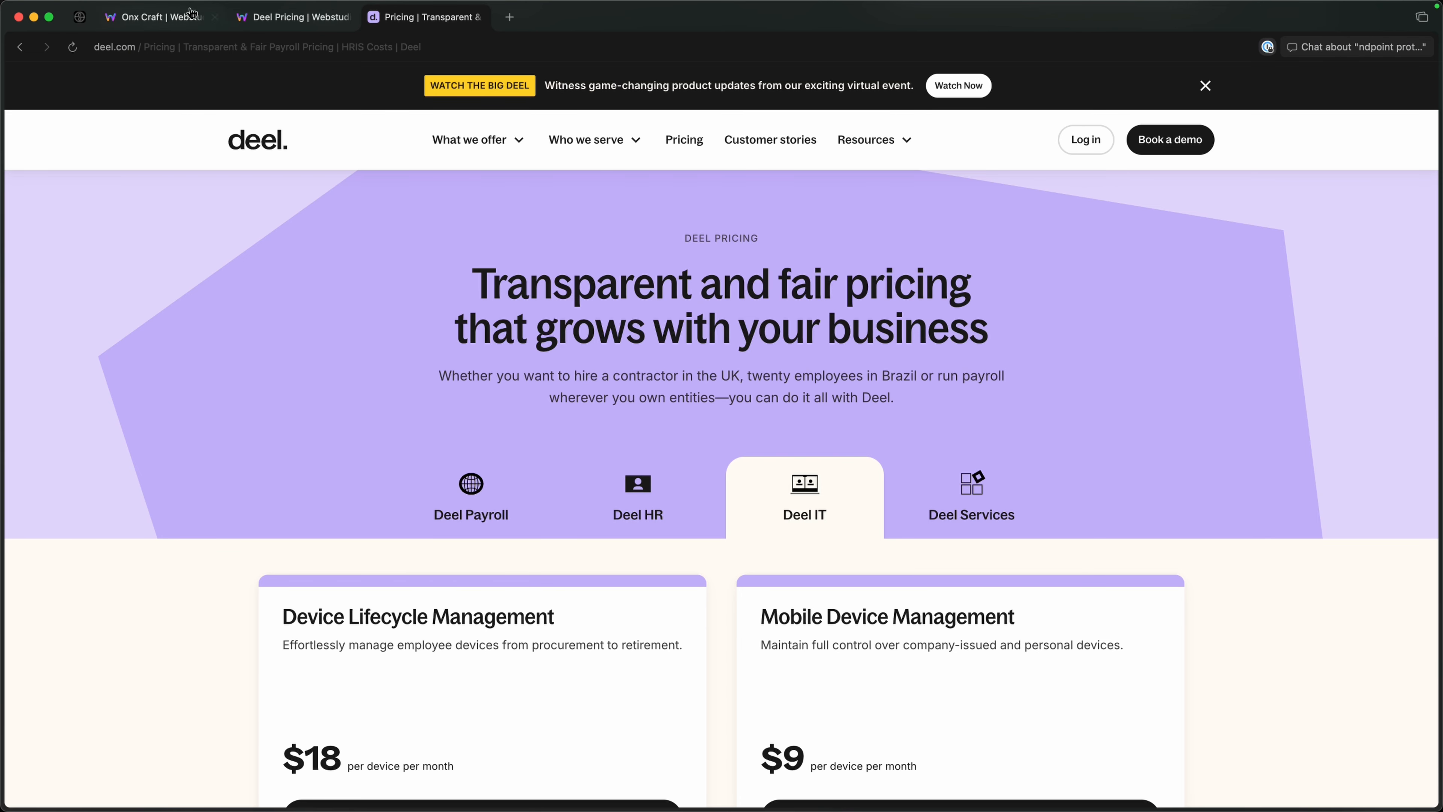
{"action": "left_click", "coordinate": [293, 17]}
{"action": "left_click", "coordinate": [95, 258]}
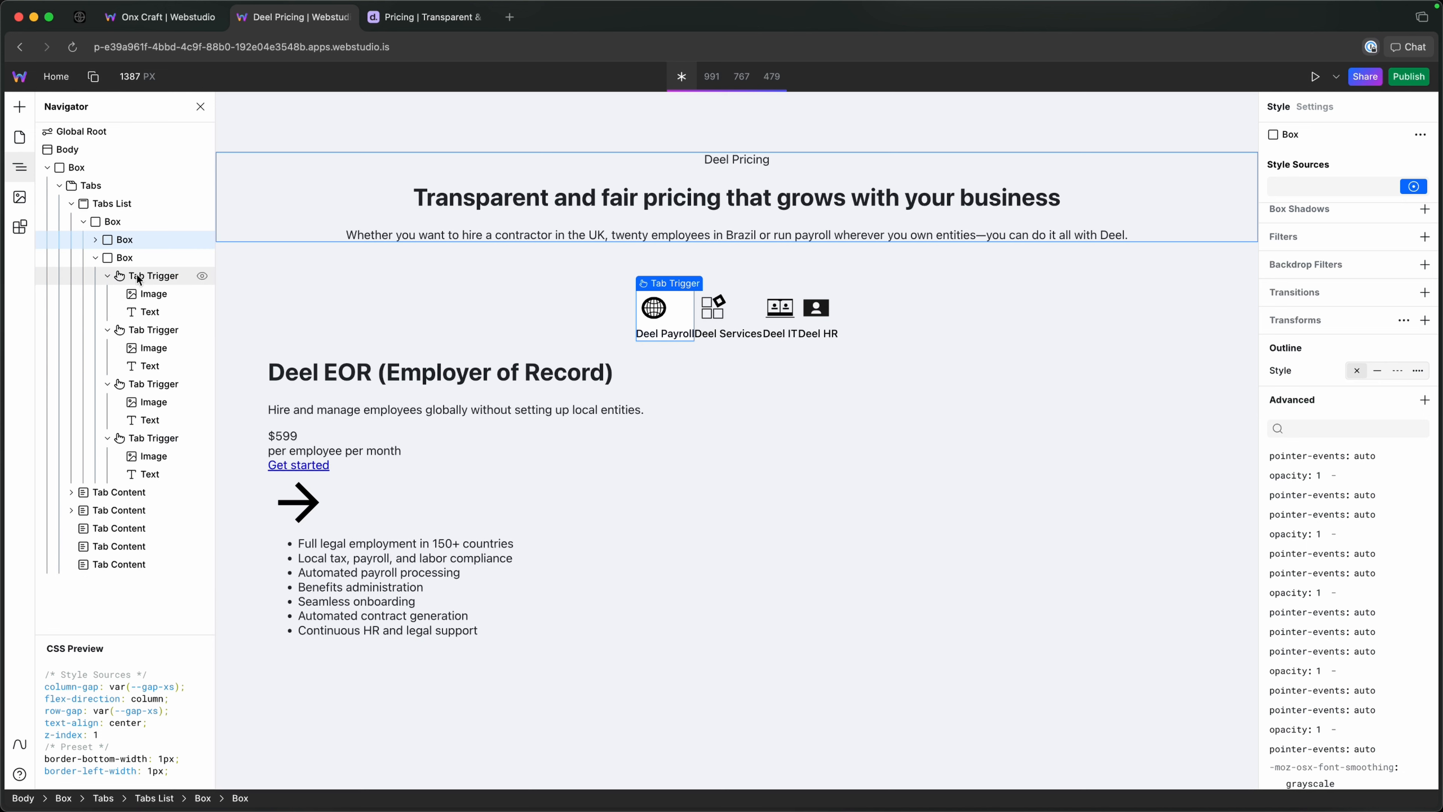
{"action": "left_click", "coordinate": [108, 276]}
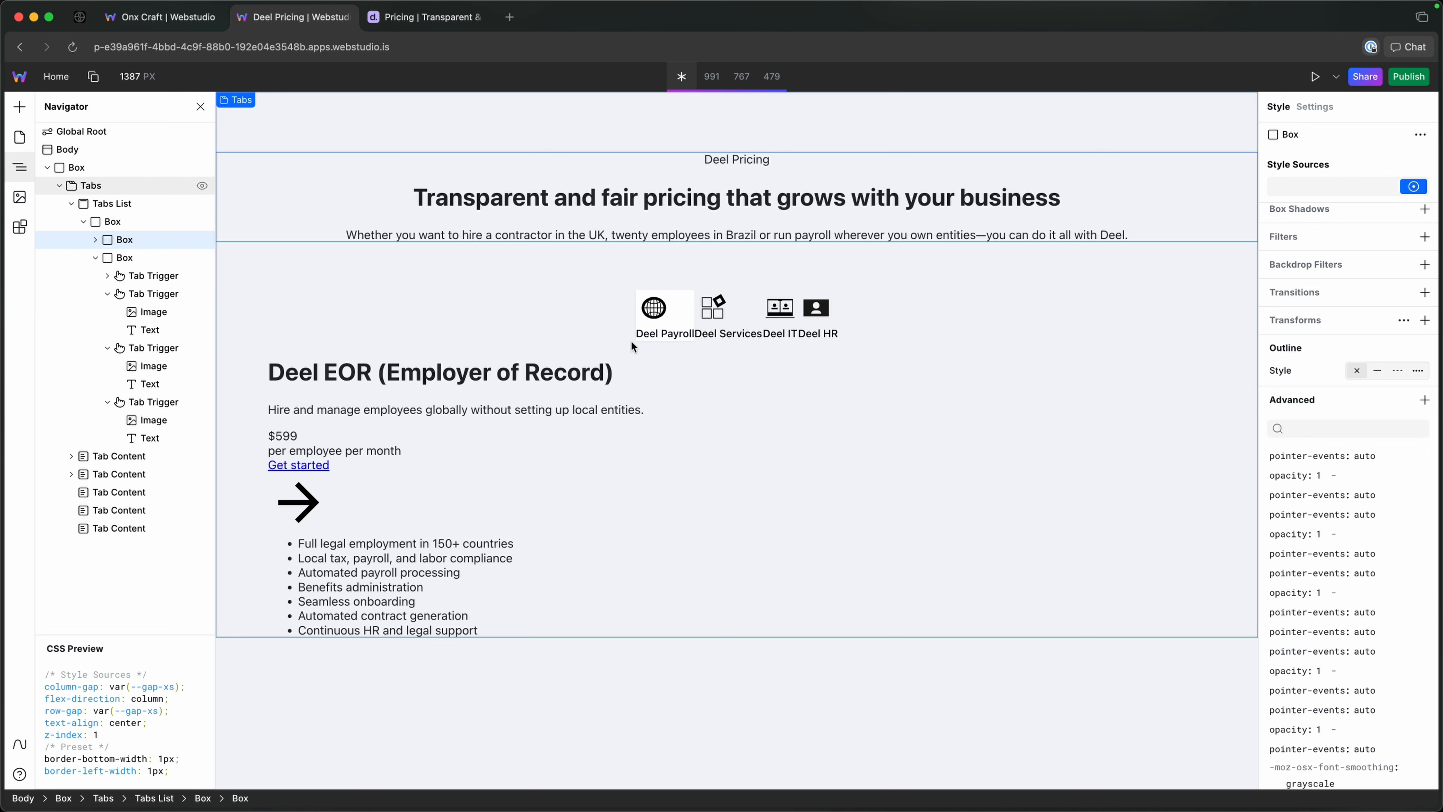
{"action": "left_click", "coordinate": [108, 275]}
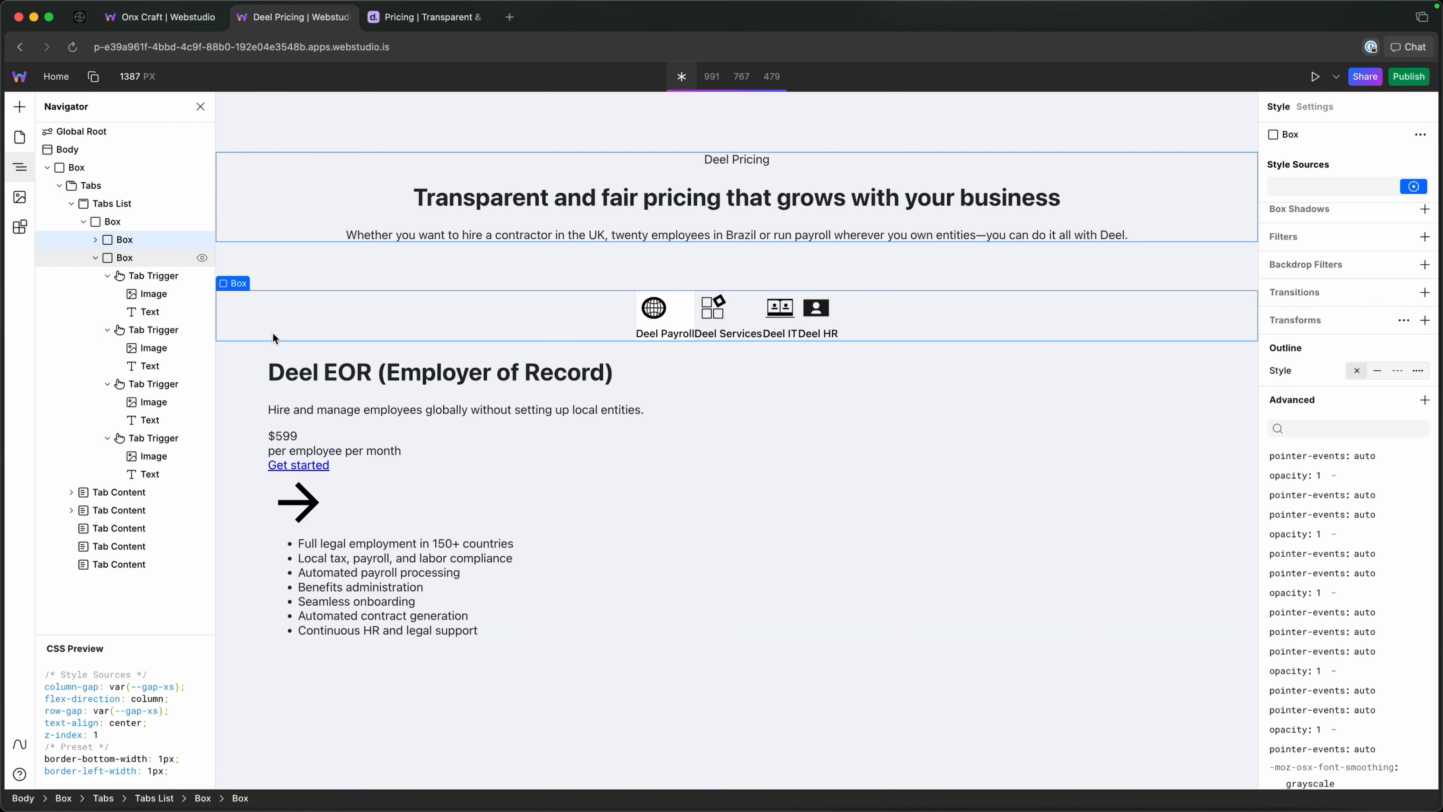
{"action": "left_click", "coordinate": [97, 259]}
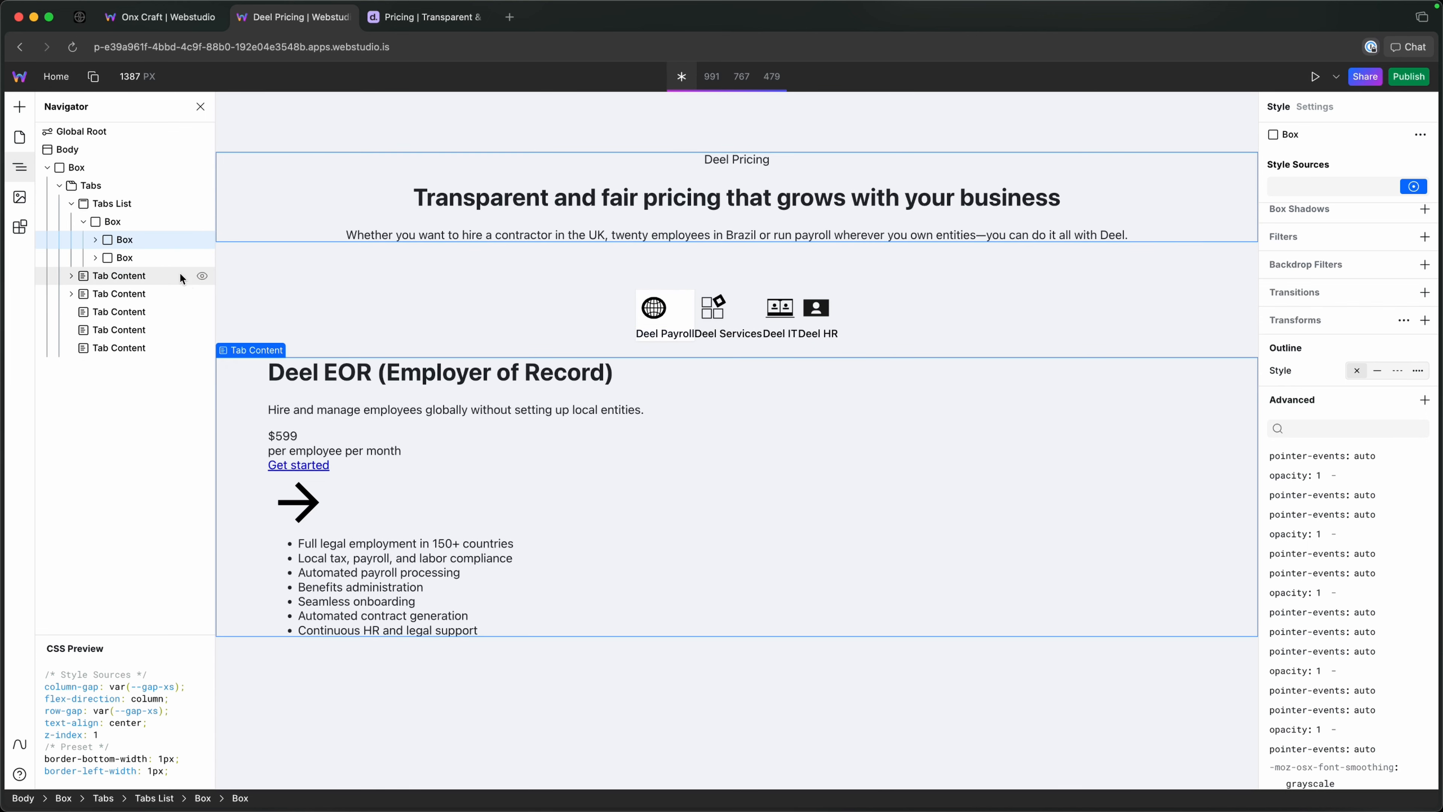
Apply the container token to the Box directly inside the Tabs List.
{"action": "left_click", "coordinate": [83, 222]}
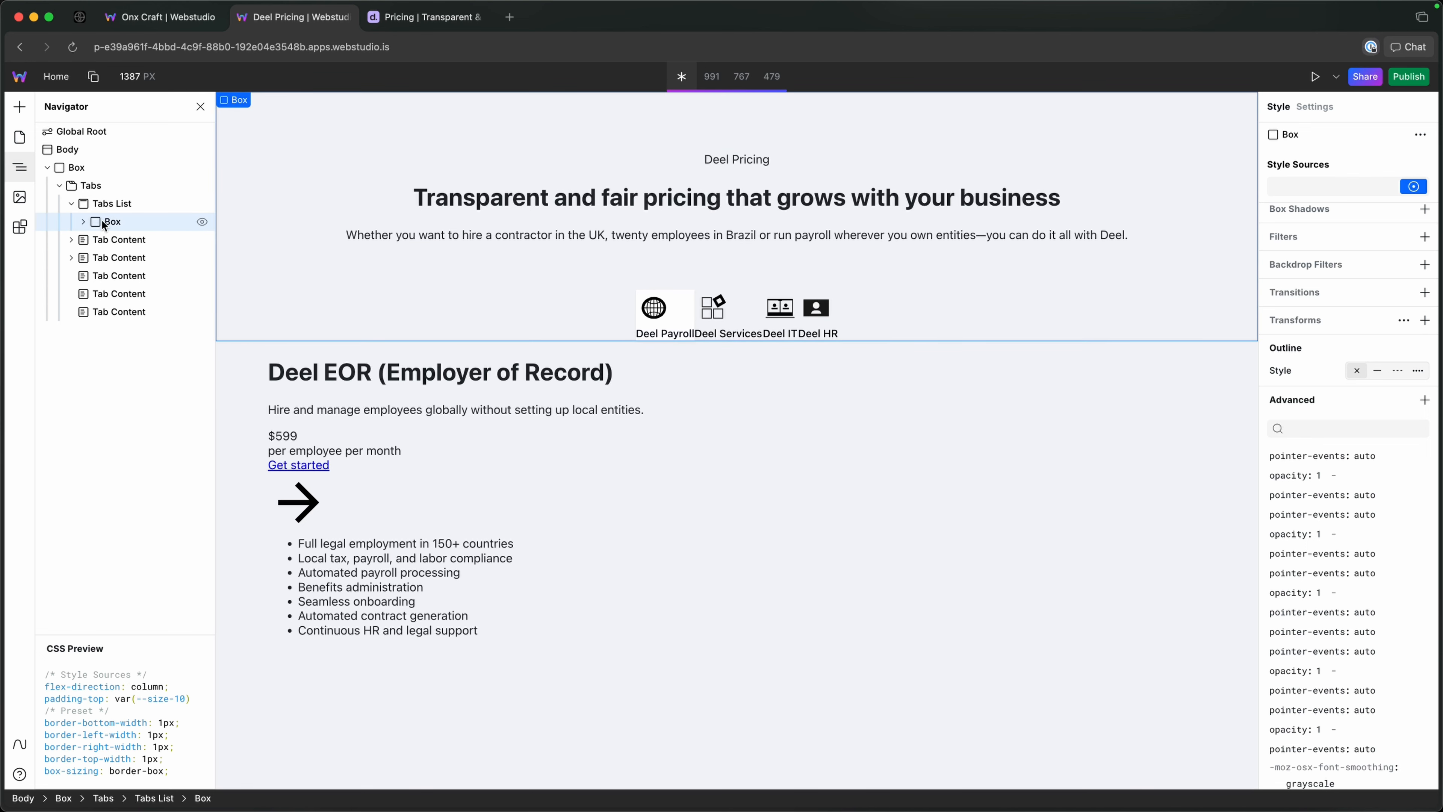
{"action": "left_click", "coordinate": [1332, 188]}
{"action": "type", "text": "contai"}
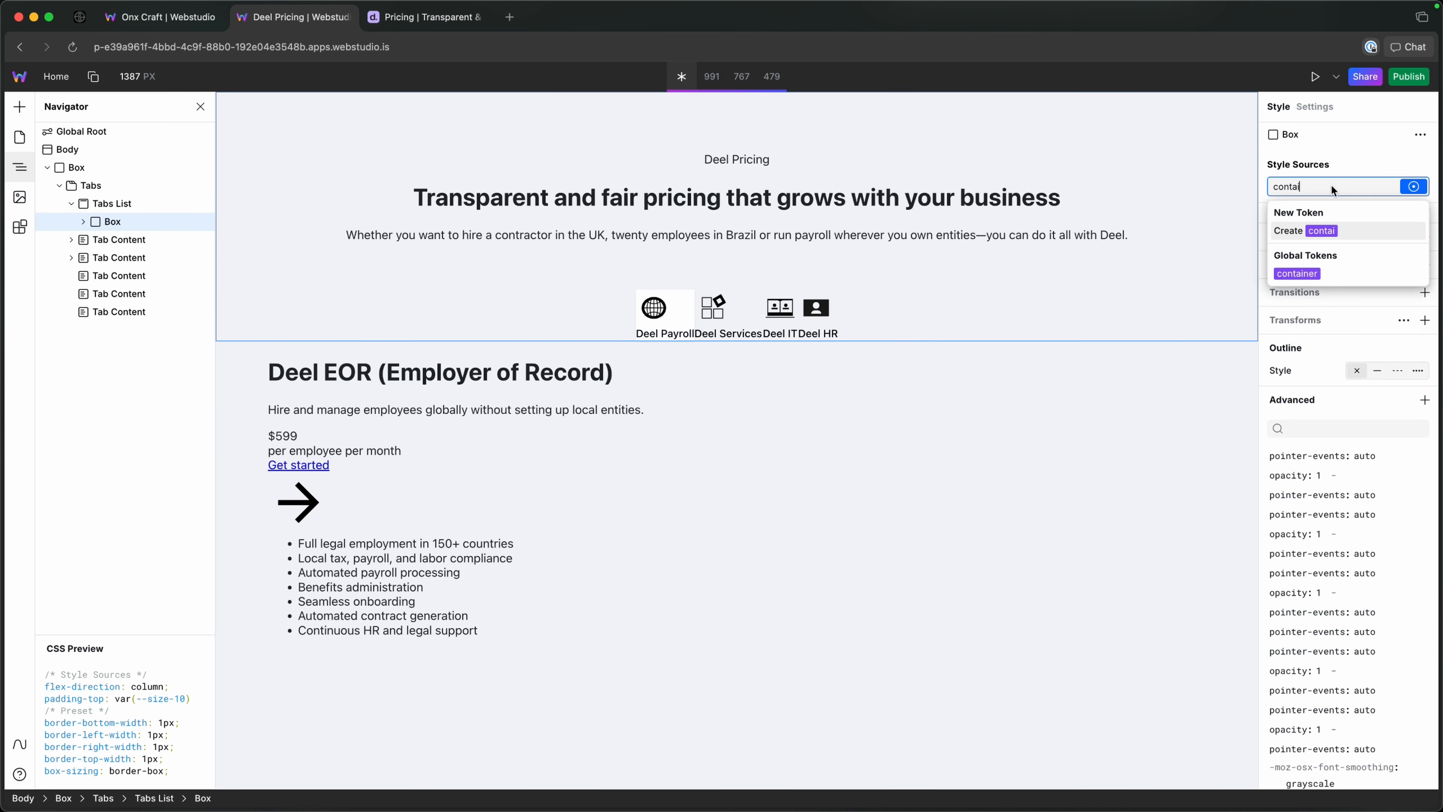
{"action": "key", "text": "Down"}
{"action": "key", "text": "Return"}
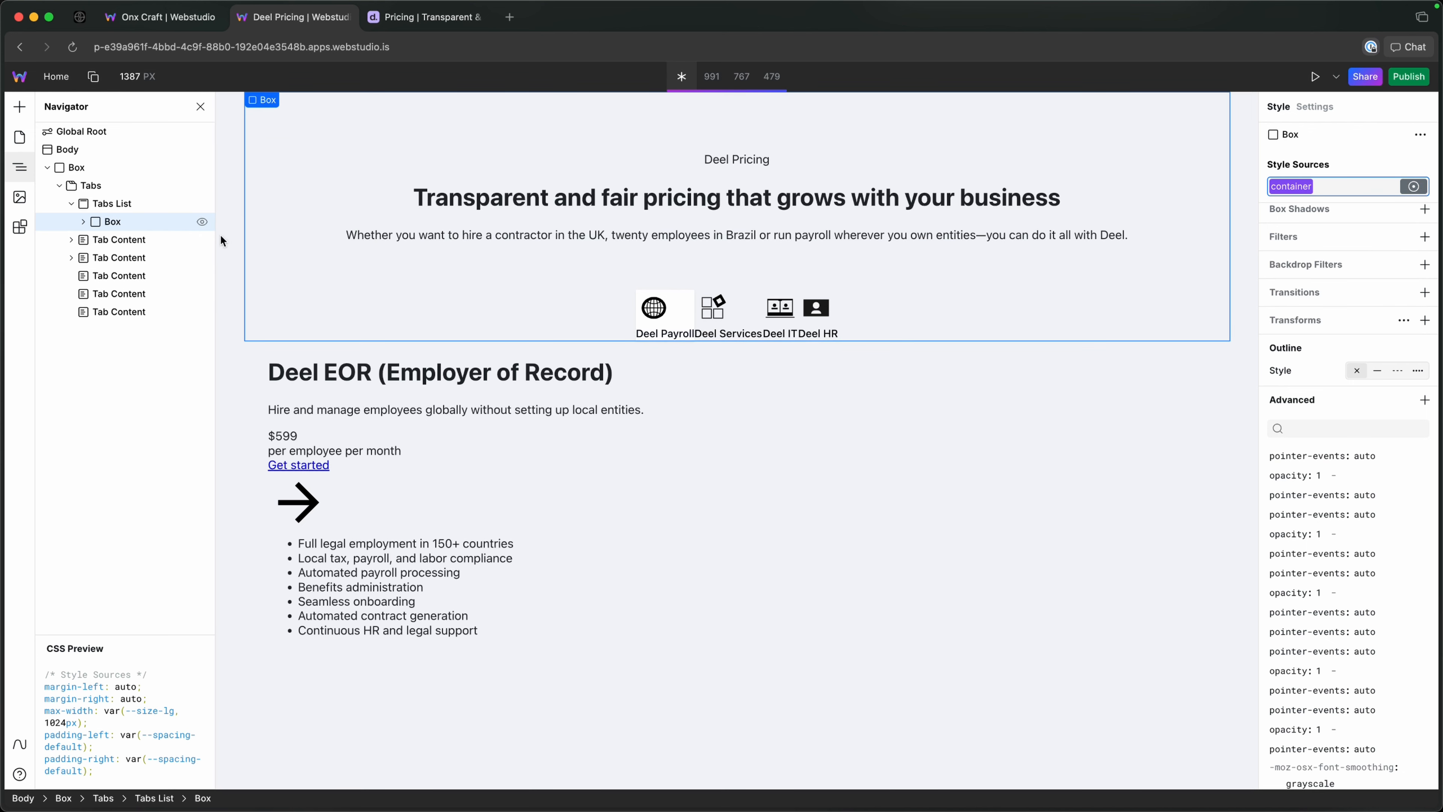
Set the width of the Tabs List to 100.
{"action": "left_click", "coordinate": [130, 205]}
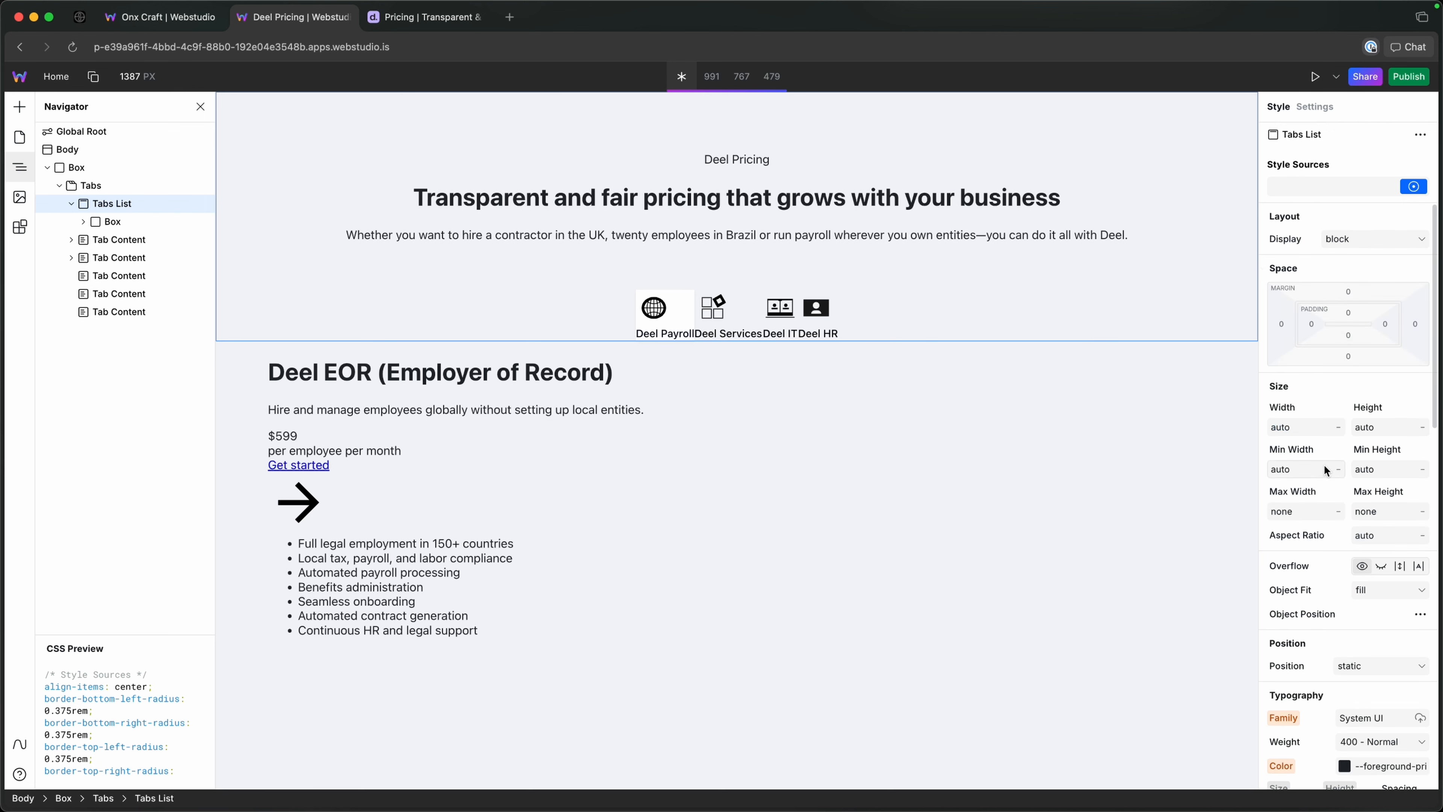
{"action": "left_click", "coordinate": [1296, 428]}
{"action": "type", "text": "100"}
Set the max width of the nested Box holding the Eyebrow, Heading and Lede to --size-md.
{"action": "left_click", "coordinate": [104, 222]}
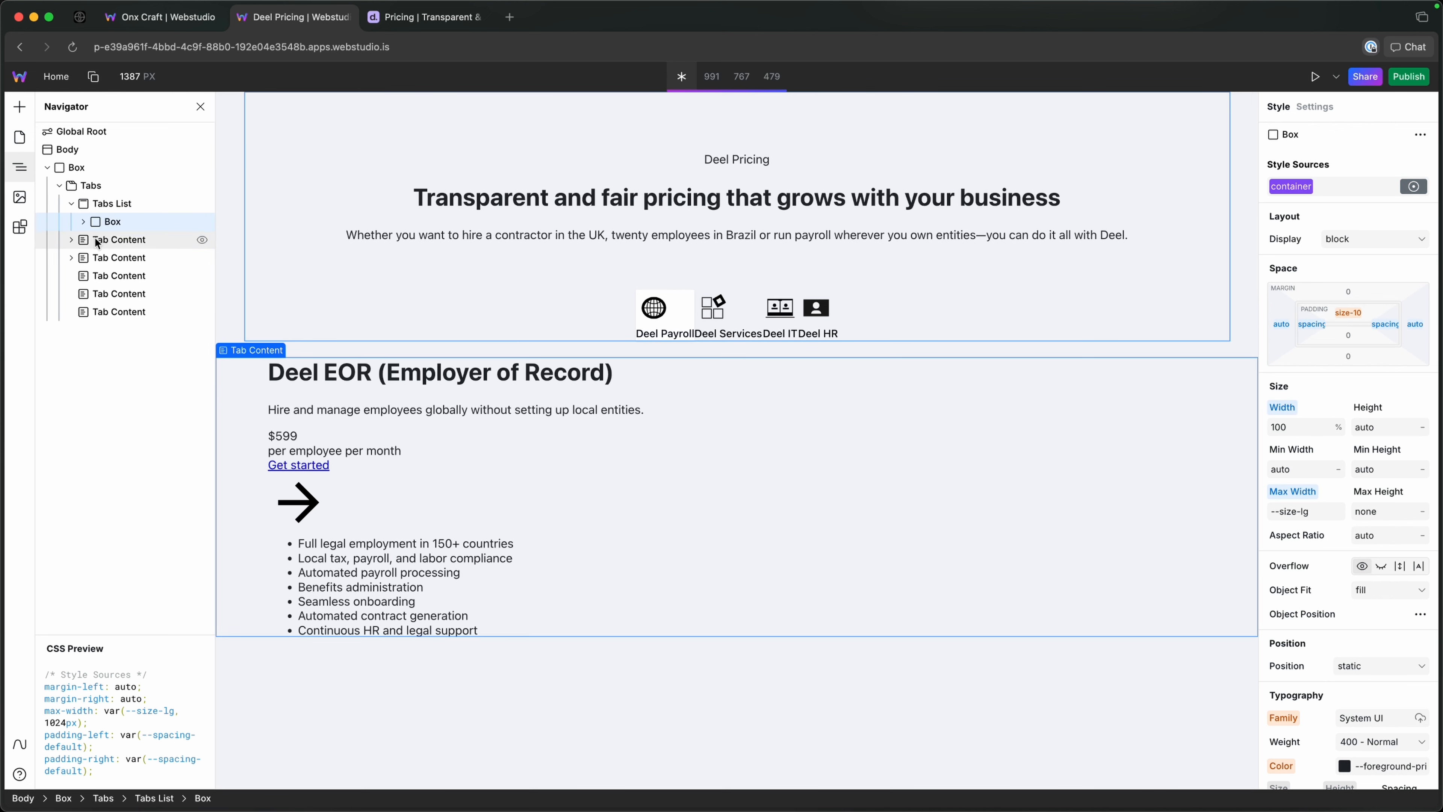
{"action": "left_click", "coordinate": [84, 222]}
{"action": "left_click", "coordinate": [126, 240]}
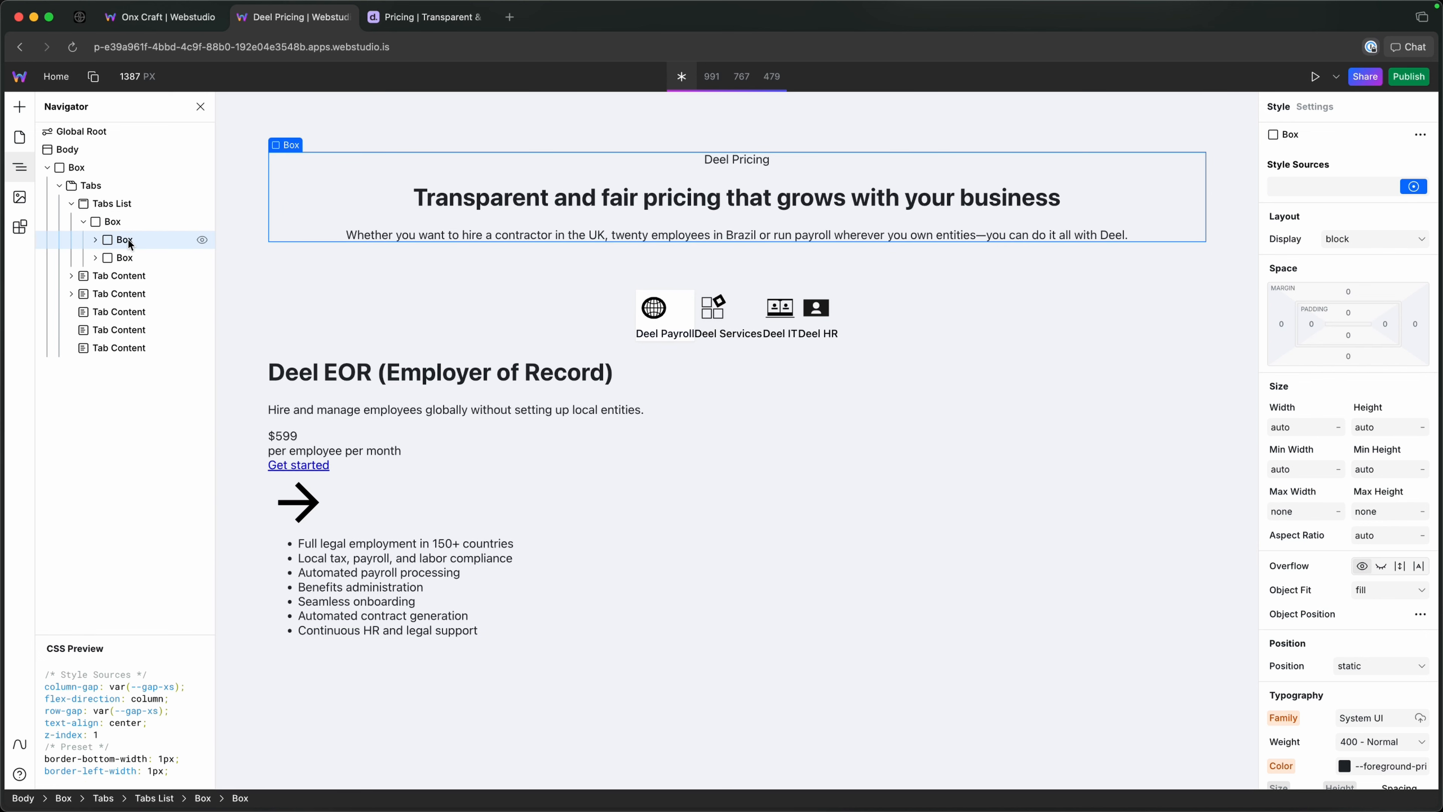
{"action": "left_click", "coordinate": [1295, 511]}
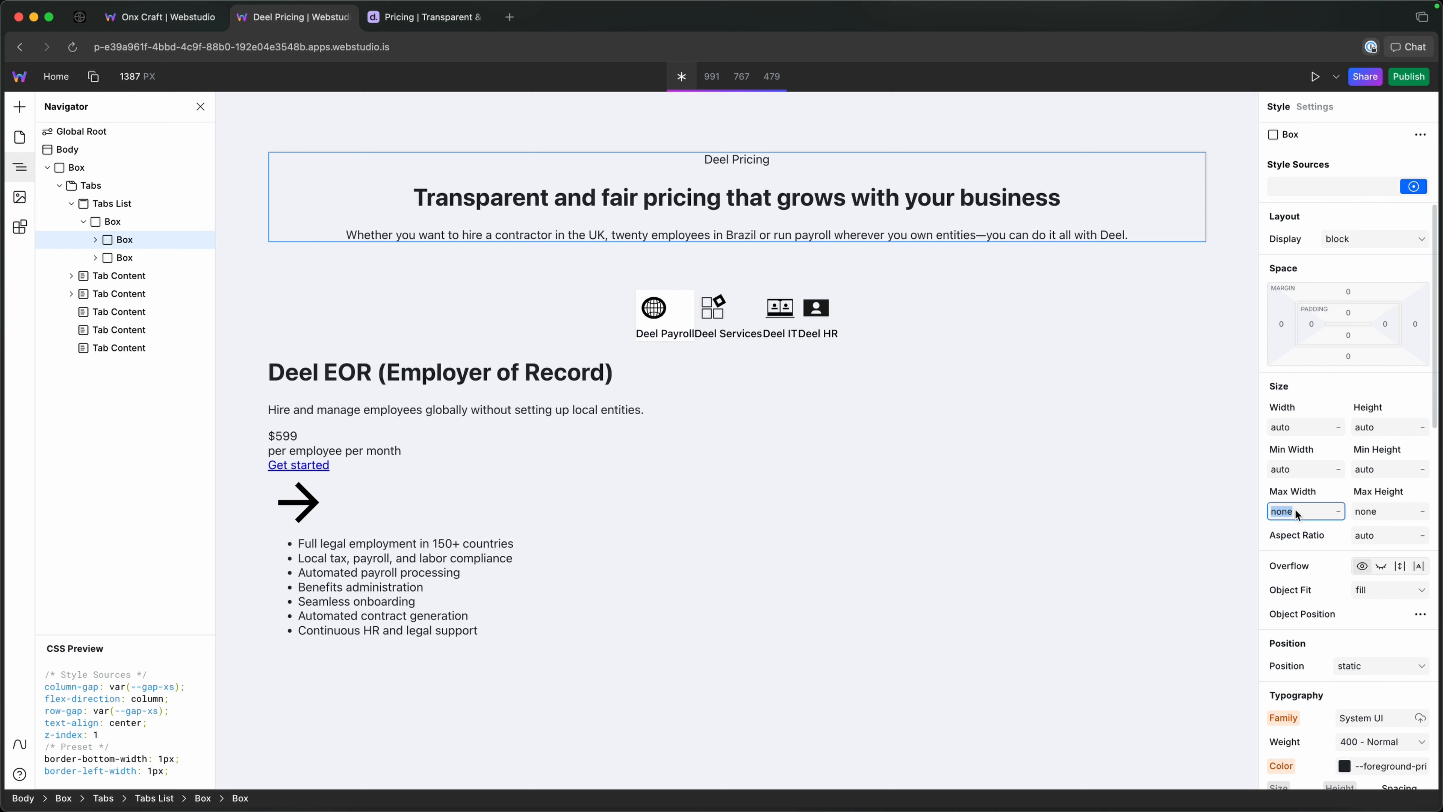
{"action": "type", "text": "--s"}
{"action": "type", "text": "i"}
{"action": "key", "text": "BackSpace"}
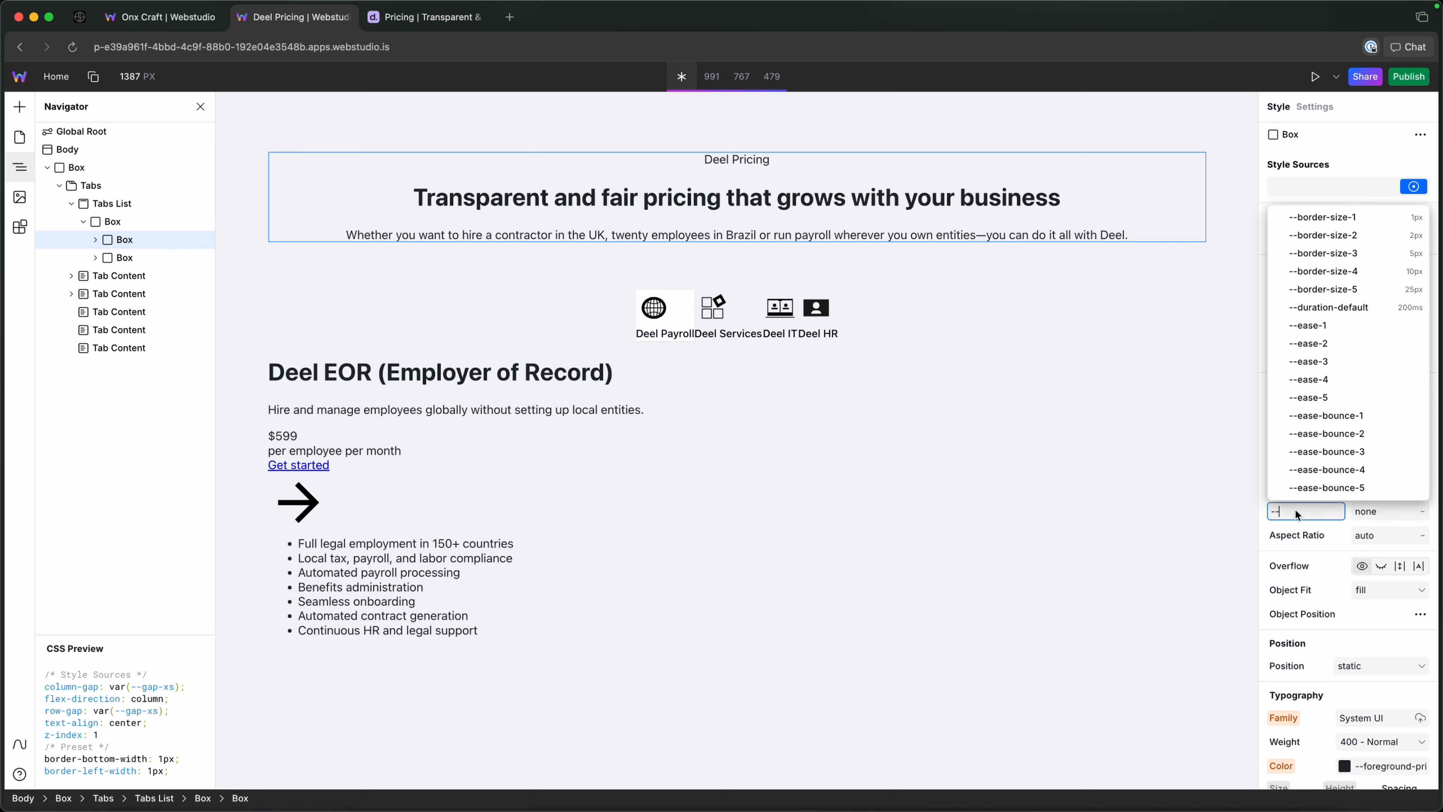
{"action": "type", "text": "size"}
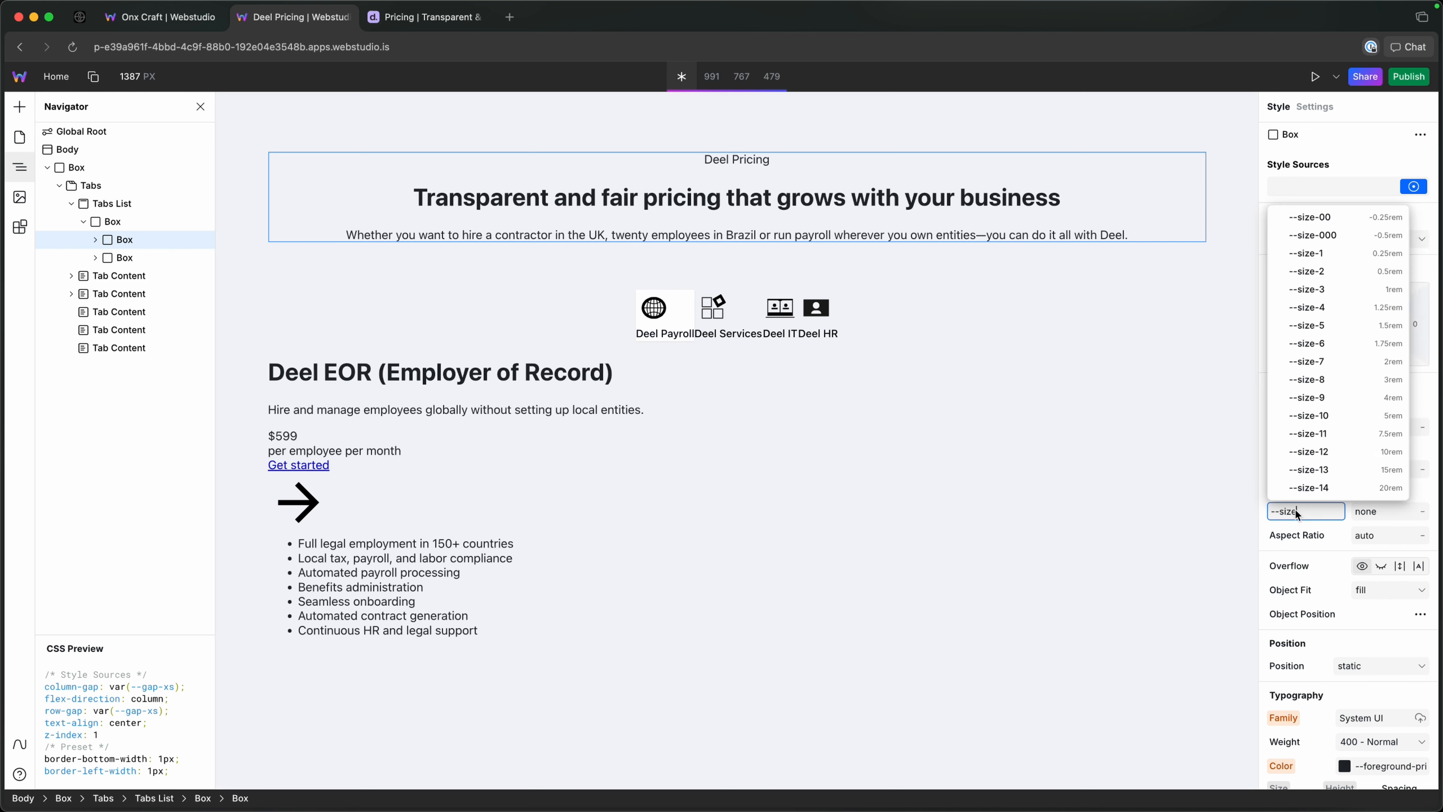
{"action": "type", "text": "-md"}
{"action": "key", "text": "Return"}
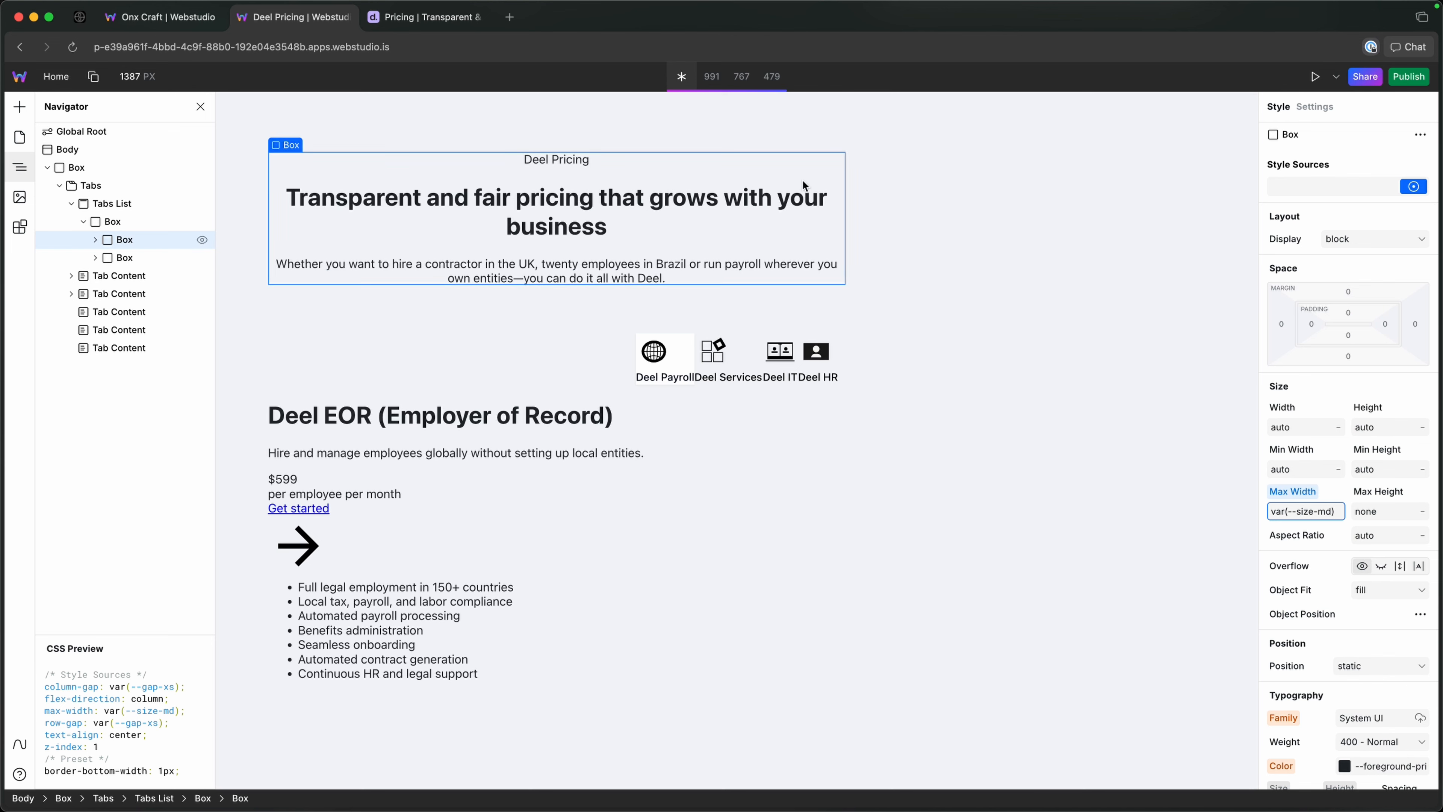
Set the left and right margins of the nested Box holding the Eyebrow, Heading and Lede to auto.
{"action": "left_click", "coordinate": [1283, 325]}
{"action": "type", "text": "ai"}
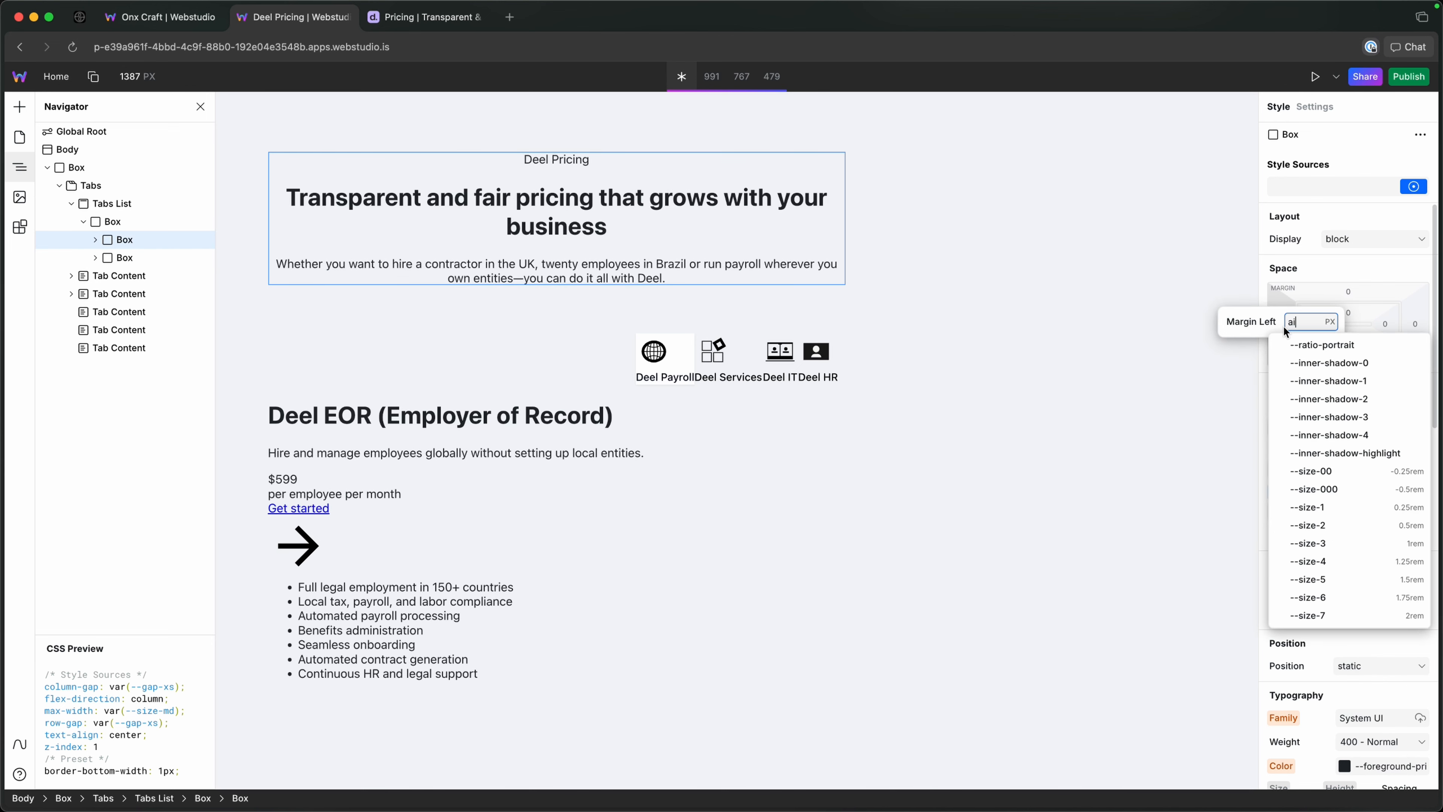
{"action": "key", "text": "BackSpace"}
{"action": "type", "text": "uto"}
{"action": "key", "text": "alt+Return"}
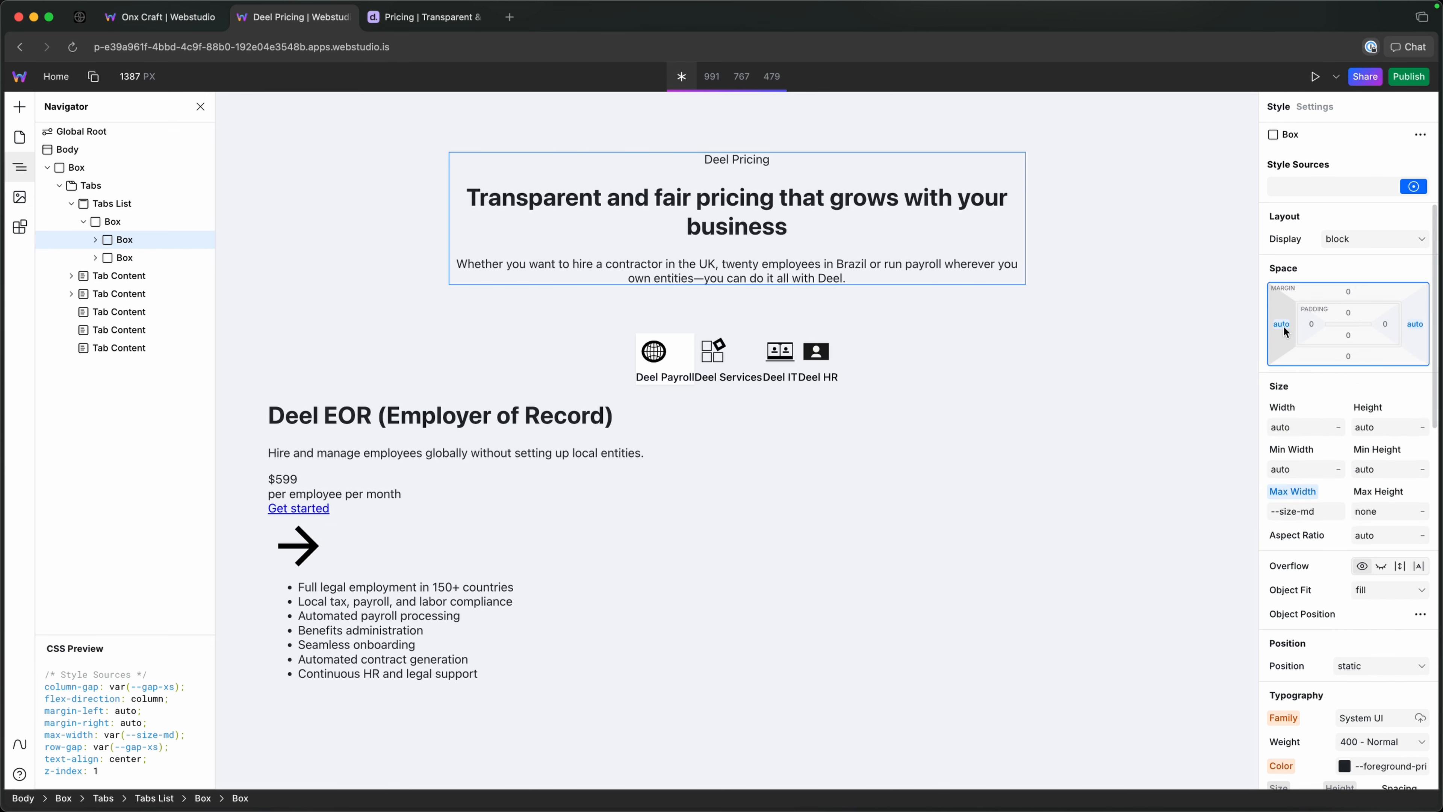
Check the reference pricing page's header, then apply the eyebrow token to the Eyebrow text in the Webstudio project.
{"action": "left_click", "coordinate": [413, 23]}
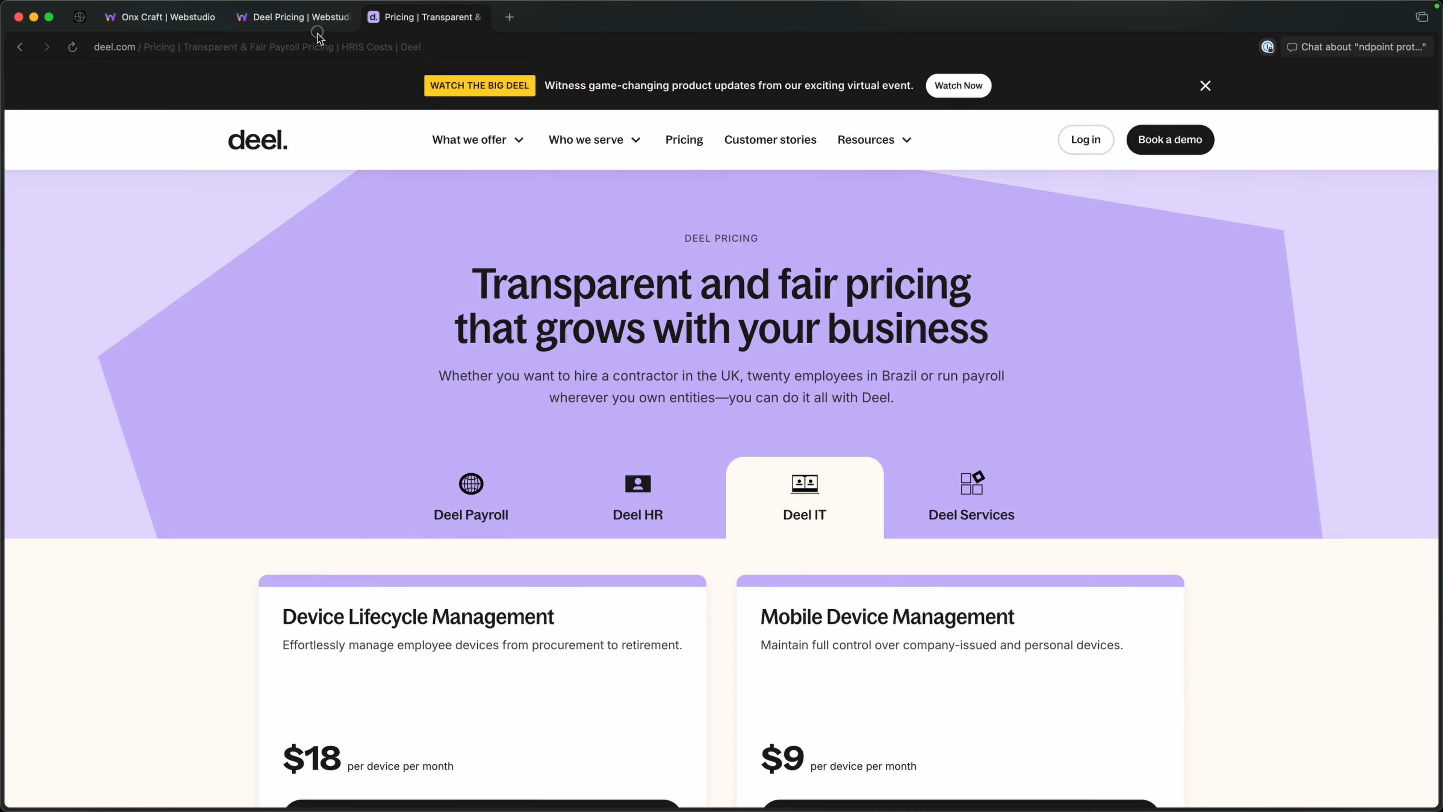
{"action": "left_click", "coordinate": [301, 18]}
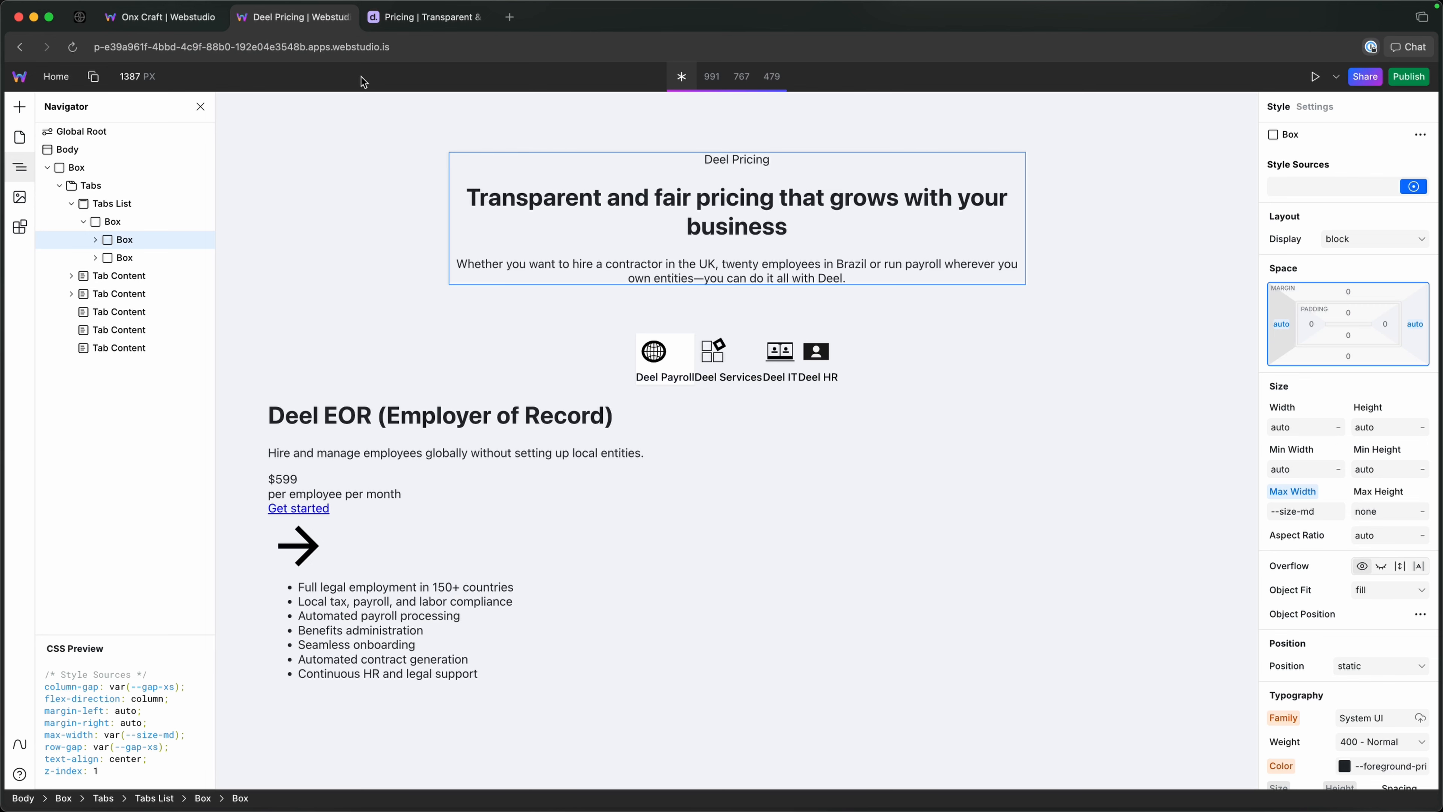
{"action": "left_click", "coordinate": [721, 159]}
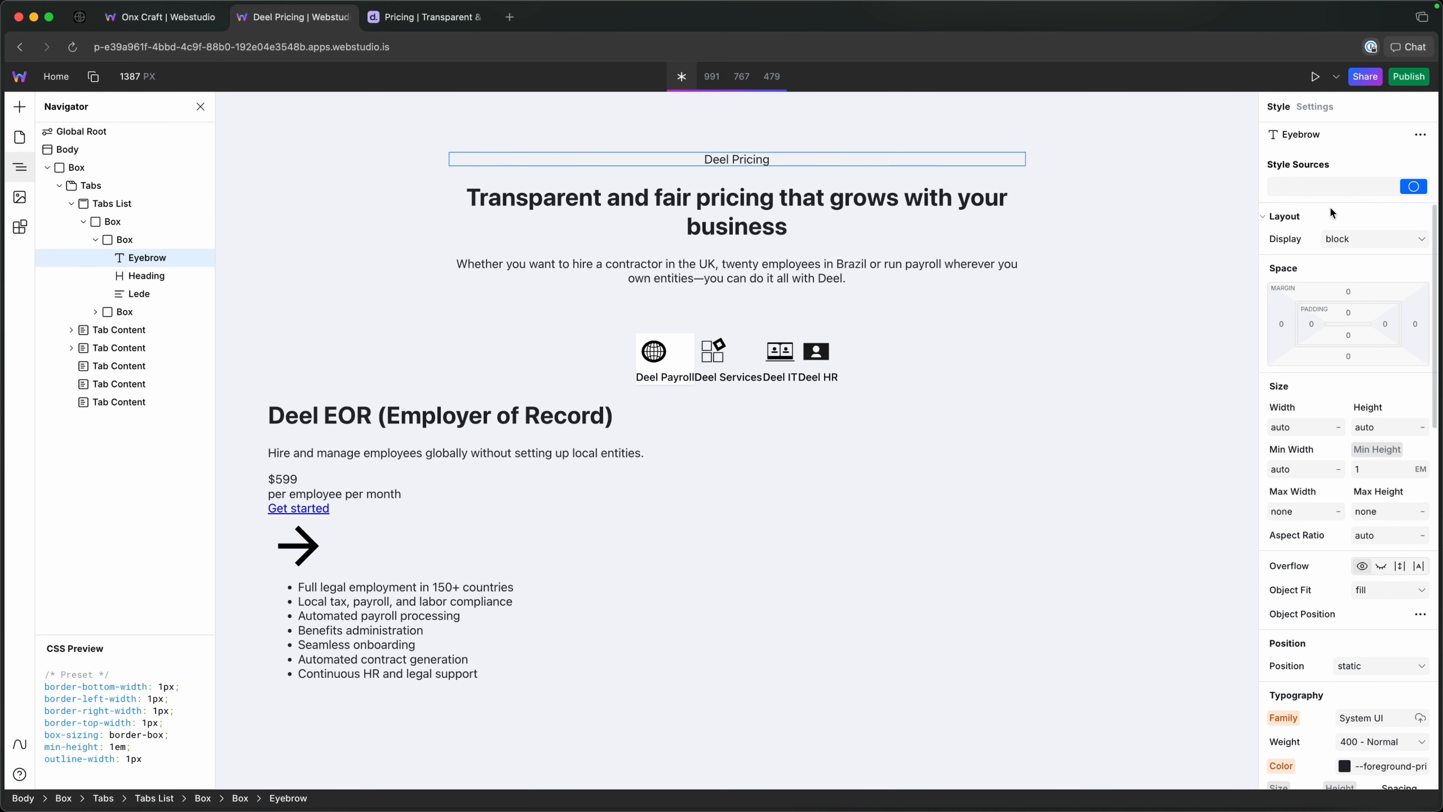
{"action": "left_click", "coordinate": [1322, 184]}
{"action": "type", "text": "eyebrow"}
{"action": "key", "text": "Down"}
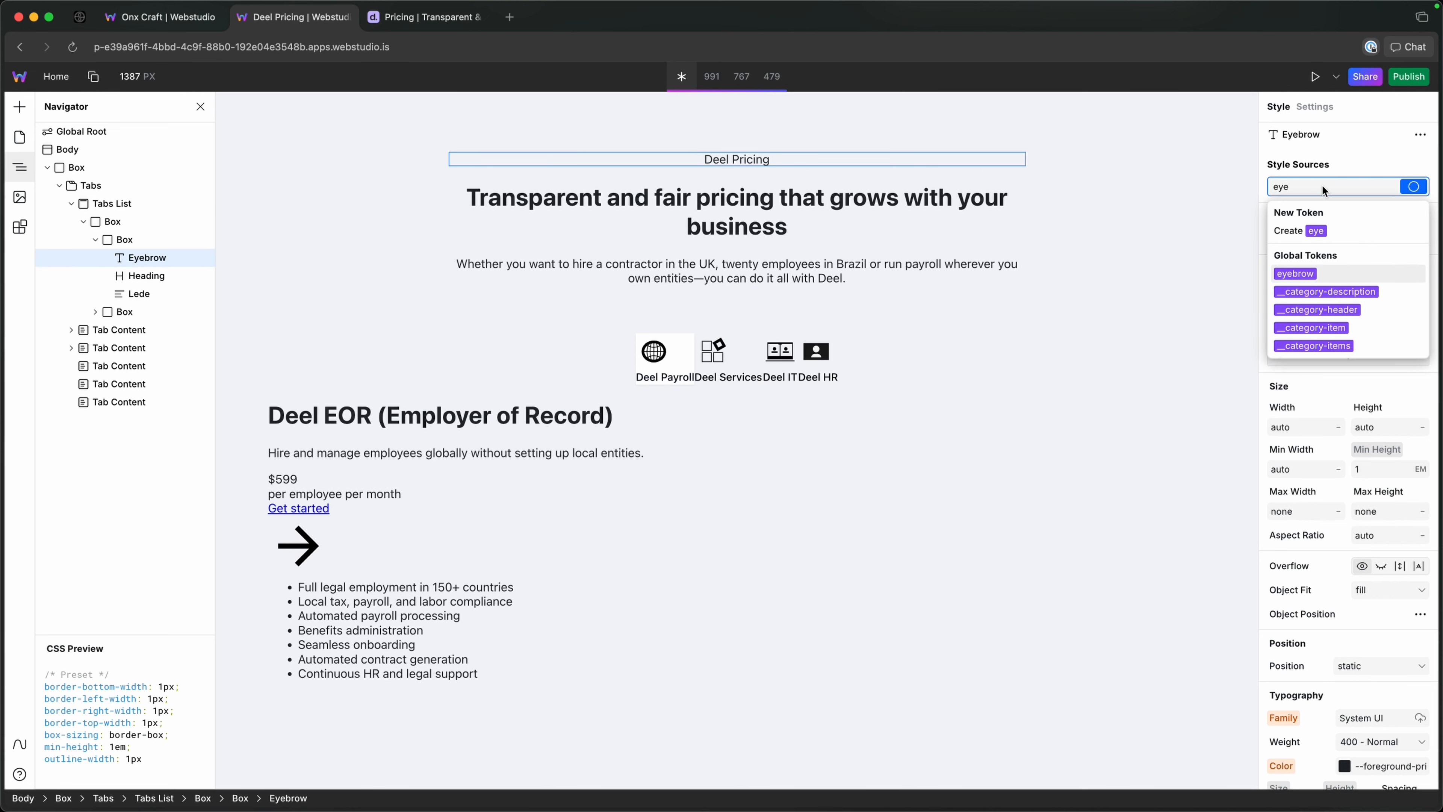
{"action": "key", "text": "Return"}
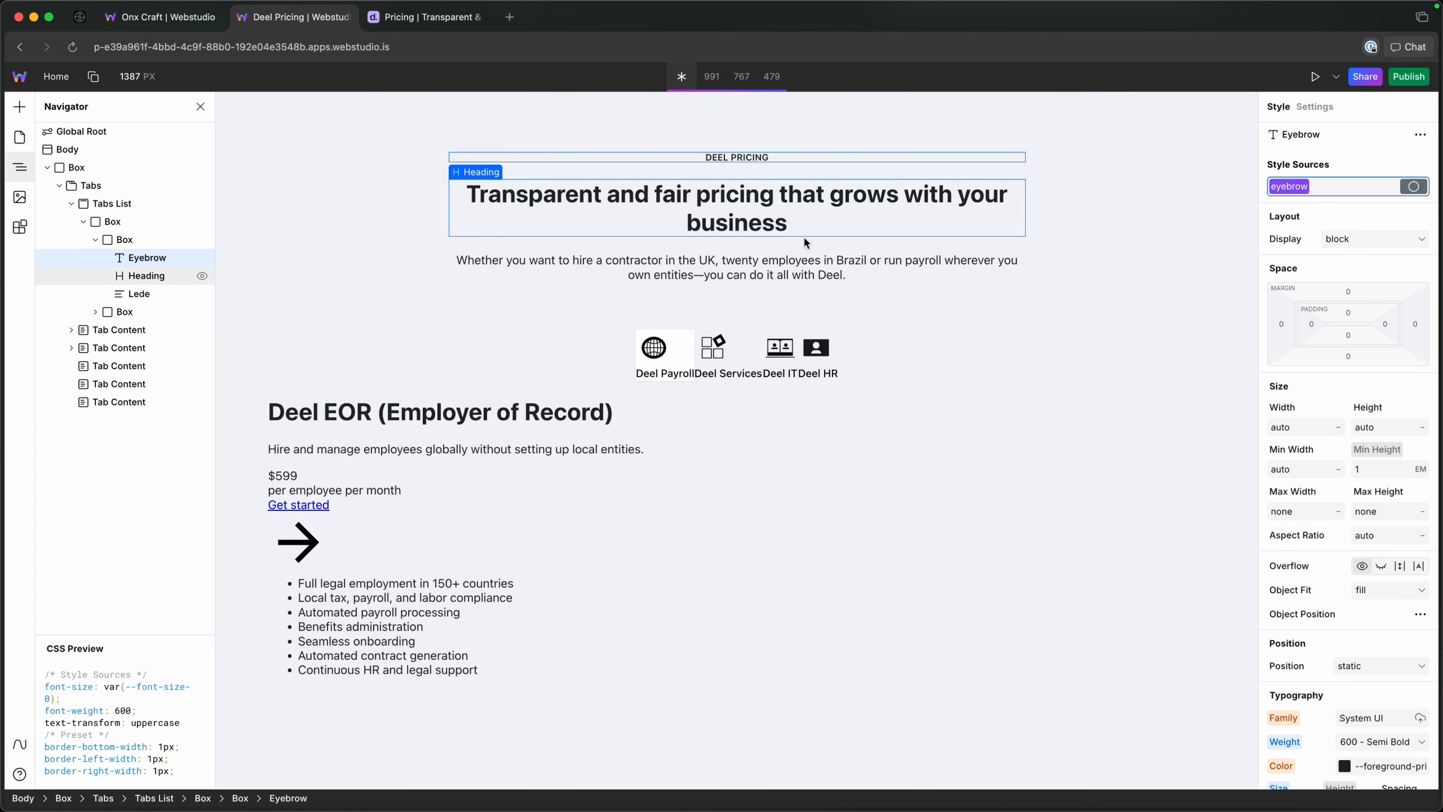
Apply the heading-1 token to the Heading inside the Tabs List.
{"action": "left_click", "coordinate": [663, 200]}
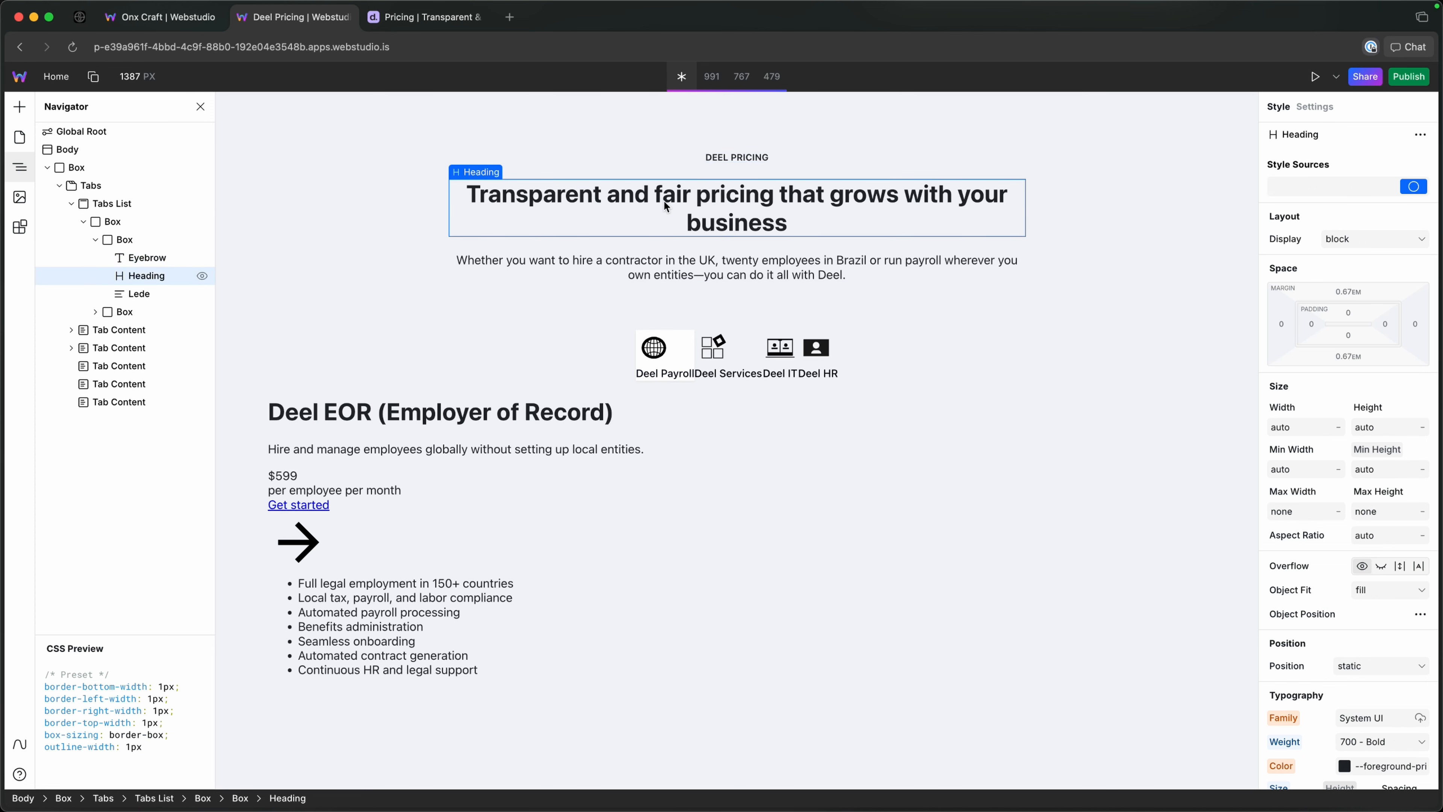
{"action": "left_click", "coordinate": [1306, 185]}
{"action": "type", "text": "h"}
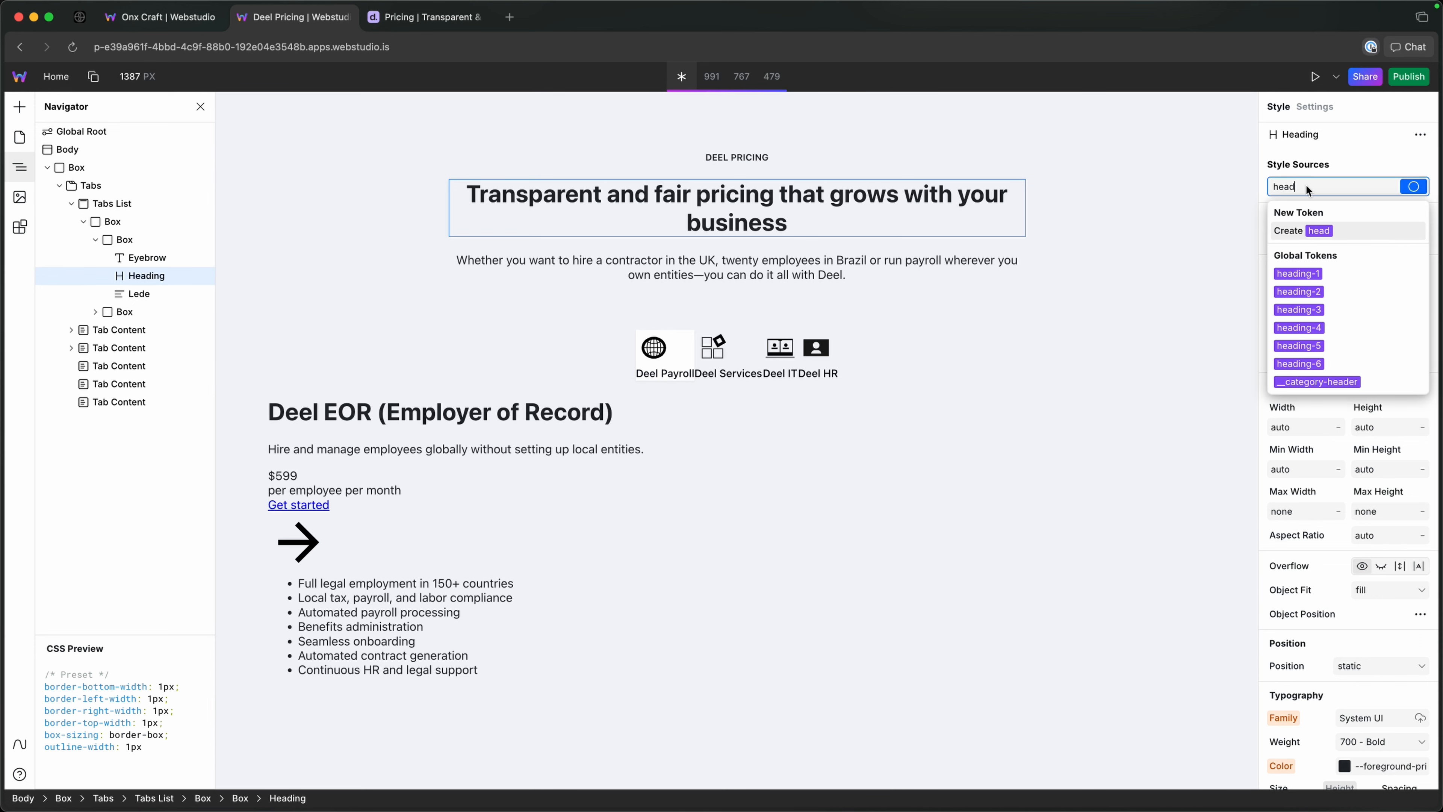
{"action": "type", "text": "ead"}
{"action": "key", "text": "Down"}
{"action": "key", "text": "Down"}
{"action": "key", "text": "Up"}
{"action": "key", "text": "Return"}
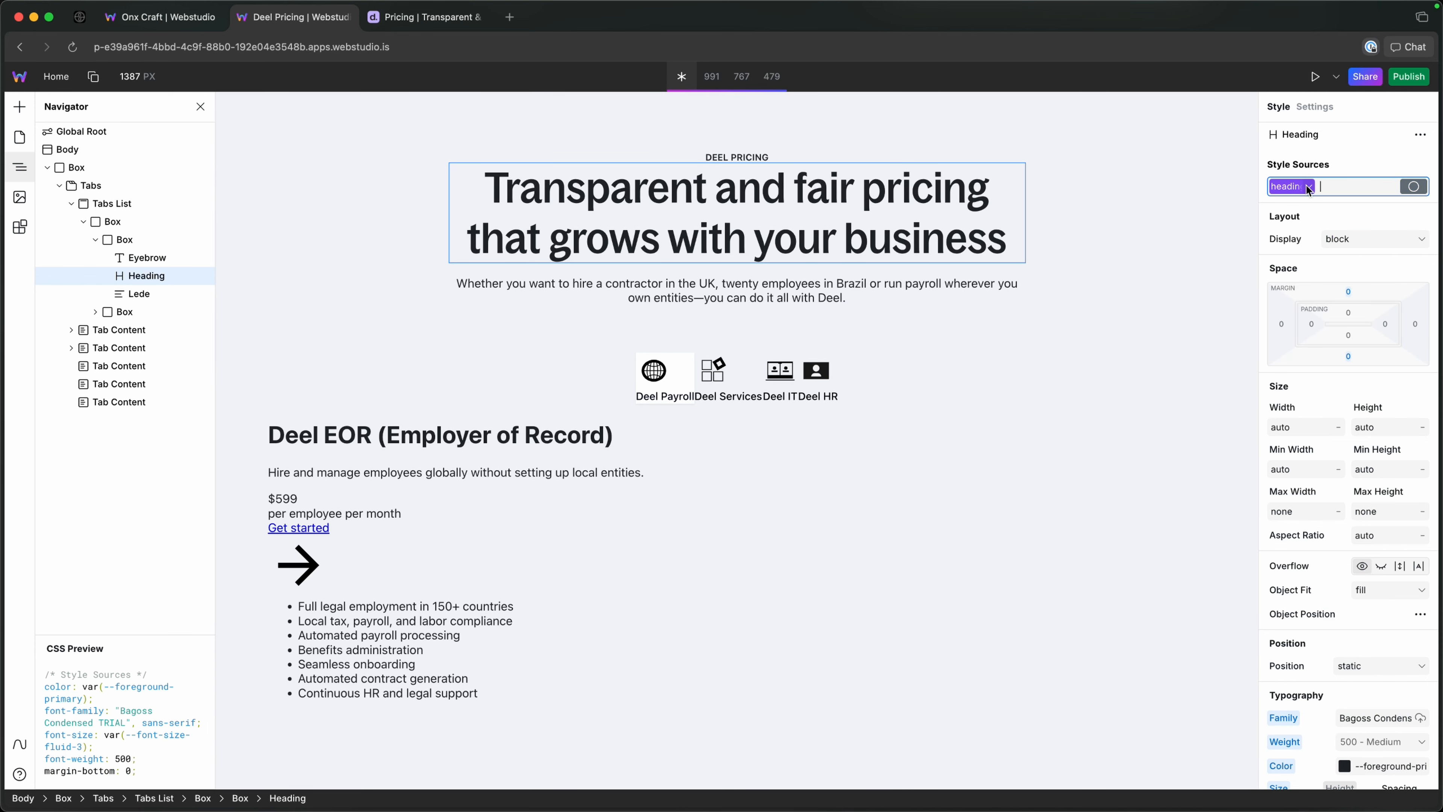
{"action": "left_click", "coordinate": [768, 295]}
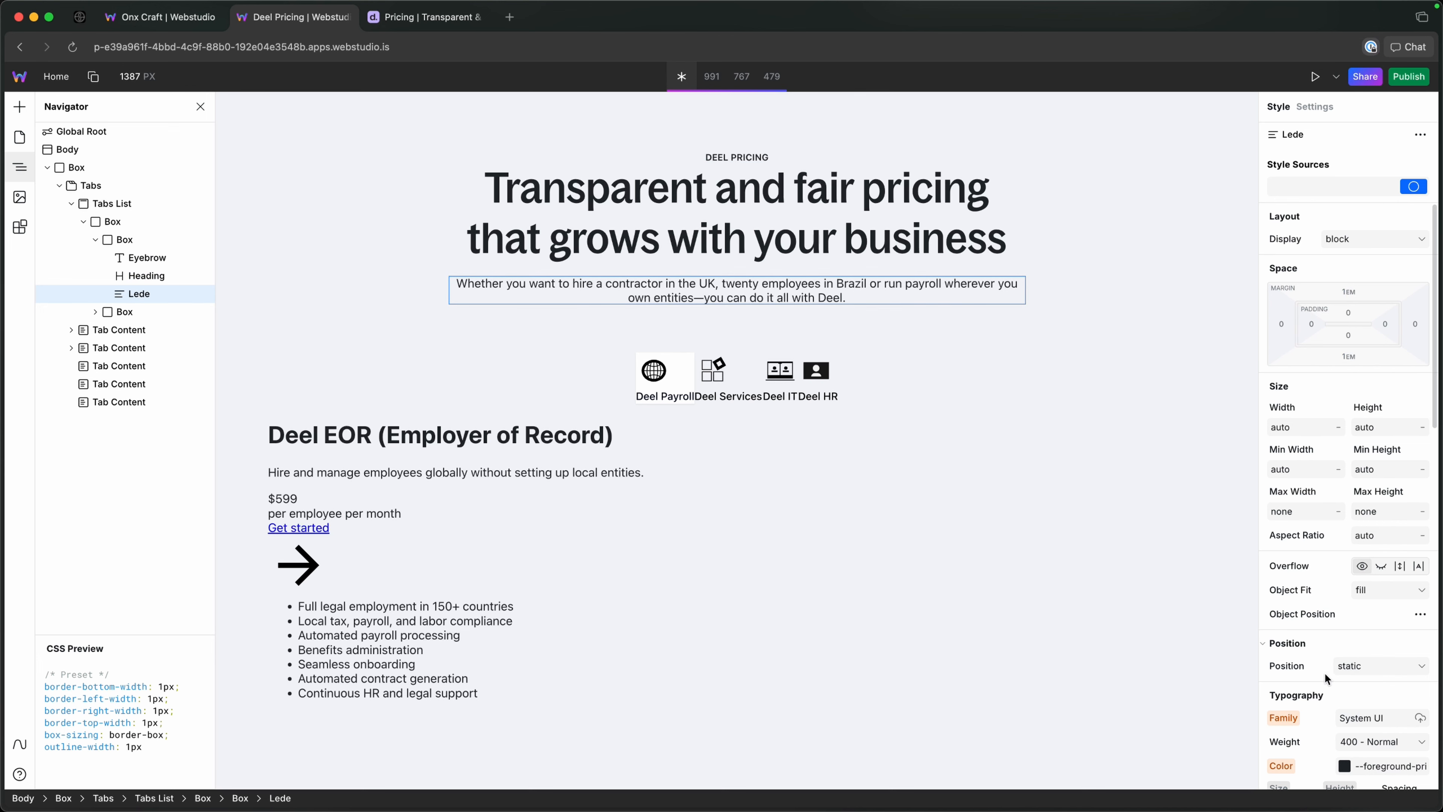
{"action": "left_click", "coordinate": [1314, 182]}
{"action": "type", "text": "text"}
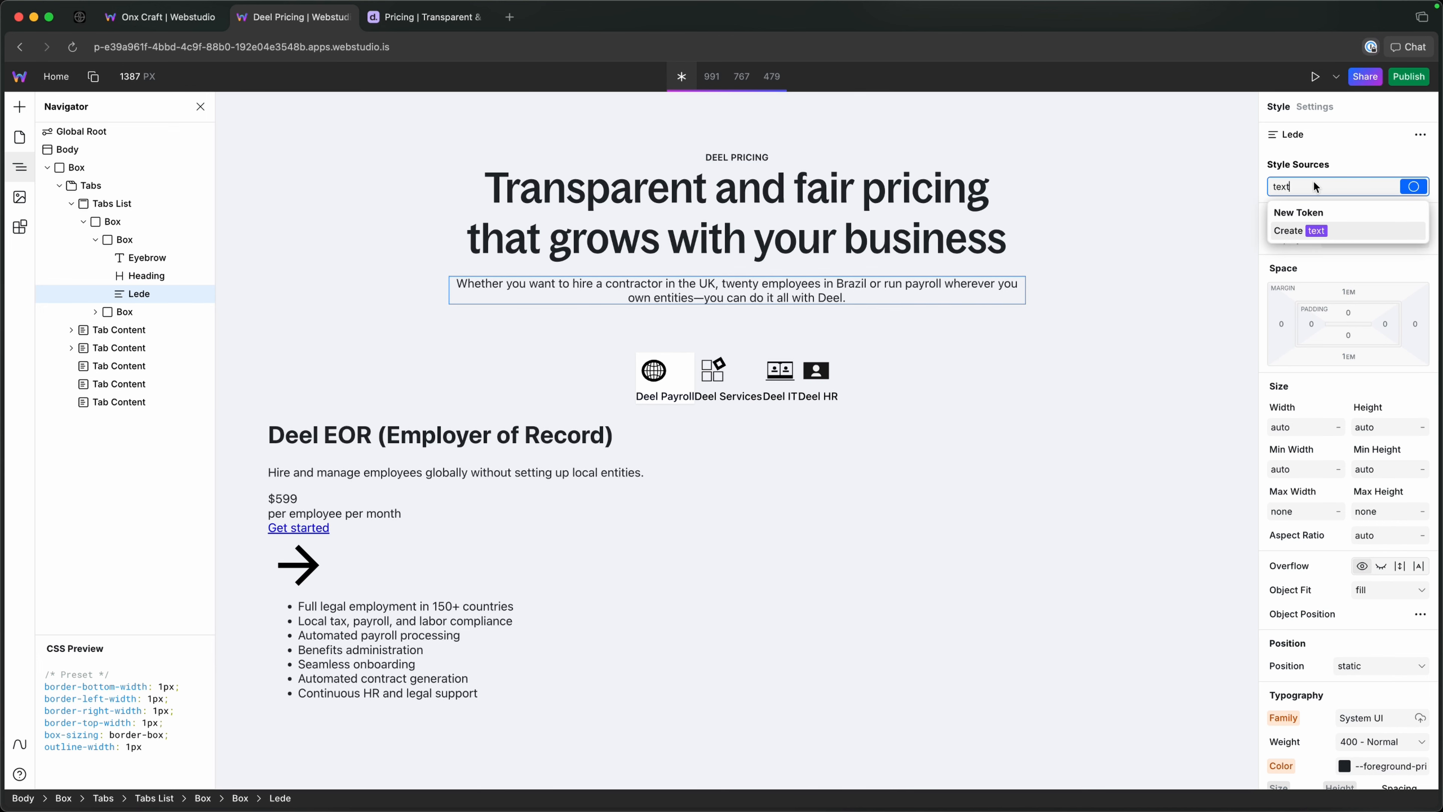
{"action": "key", "text": "BackSpace"}
{"action": "key", "text": "BackSpace"}
{"action": "key", "text": "BackSpace"}
{"action": "key", "text": "BackSpace"}
{"action": "key", "text": "Escape"}
Set the font size of the Lede to 18 px.
{"action": "scroll", "coordinate": [1401, 500], "scroll_direction": "down", "scroll_amount": 3}
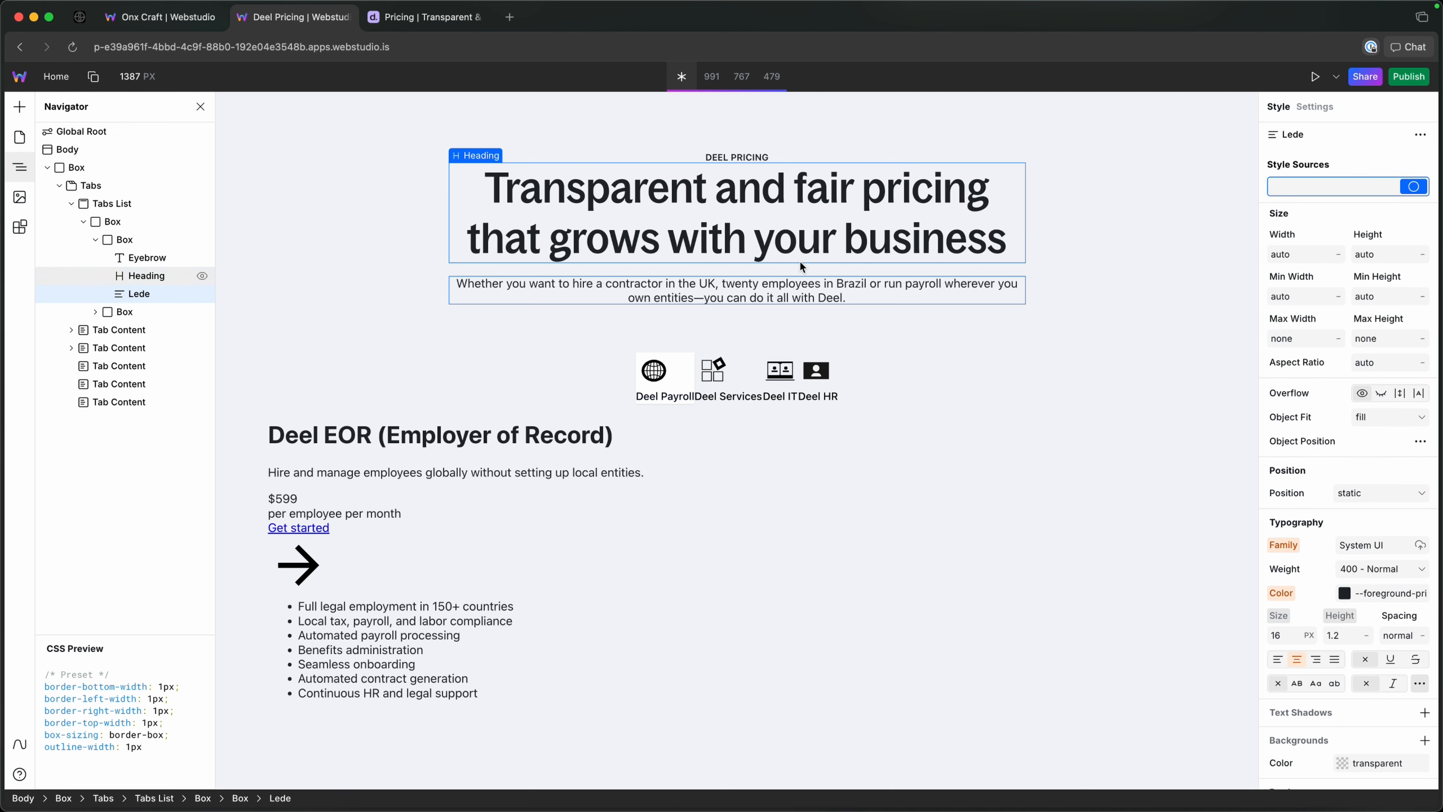
{"action": "left_click", "coordinate": [1287, 637]}
{"action": "type", "text": "18"}
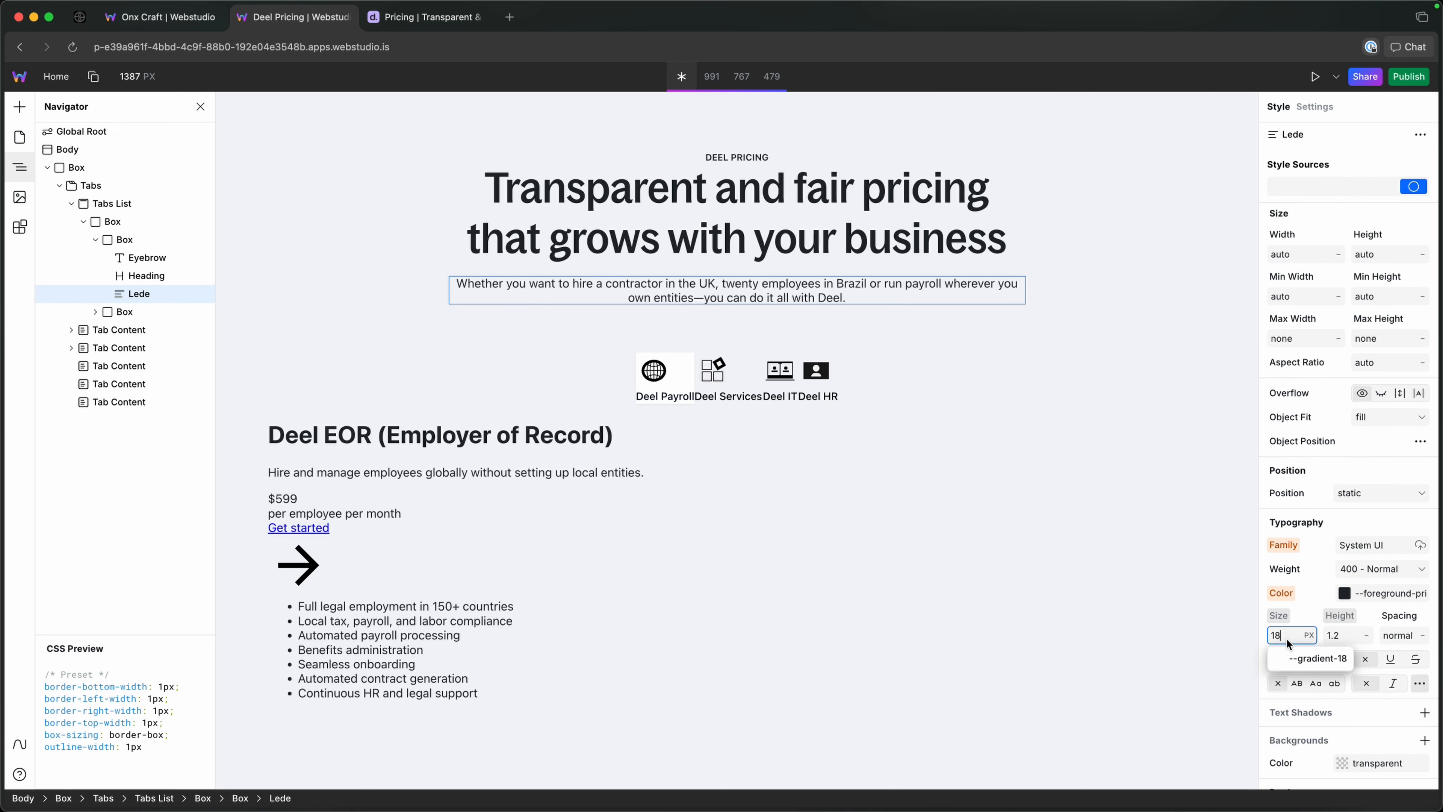
Set the line height of the Lede to the variable --font-lineheight-4.
{"action": "left_click", "coordinate": [1331, 636]}
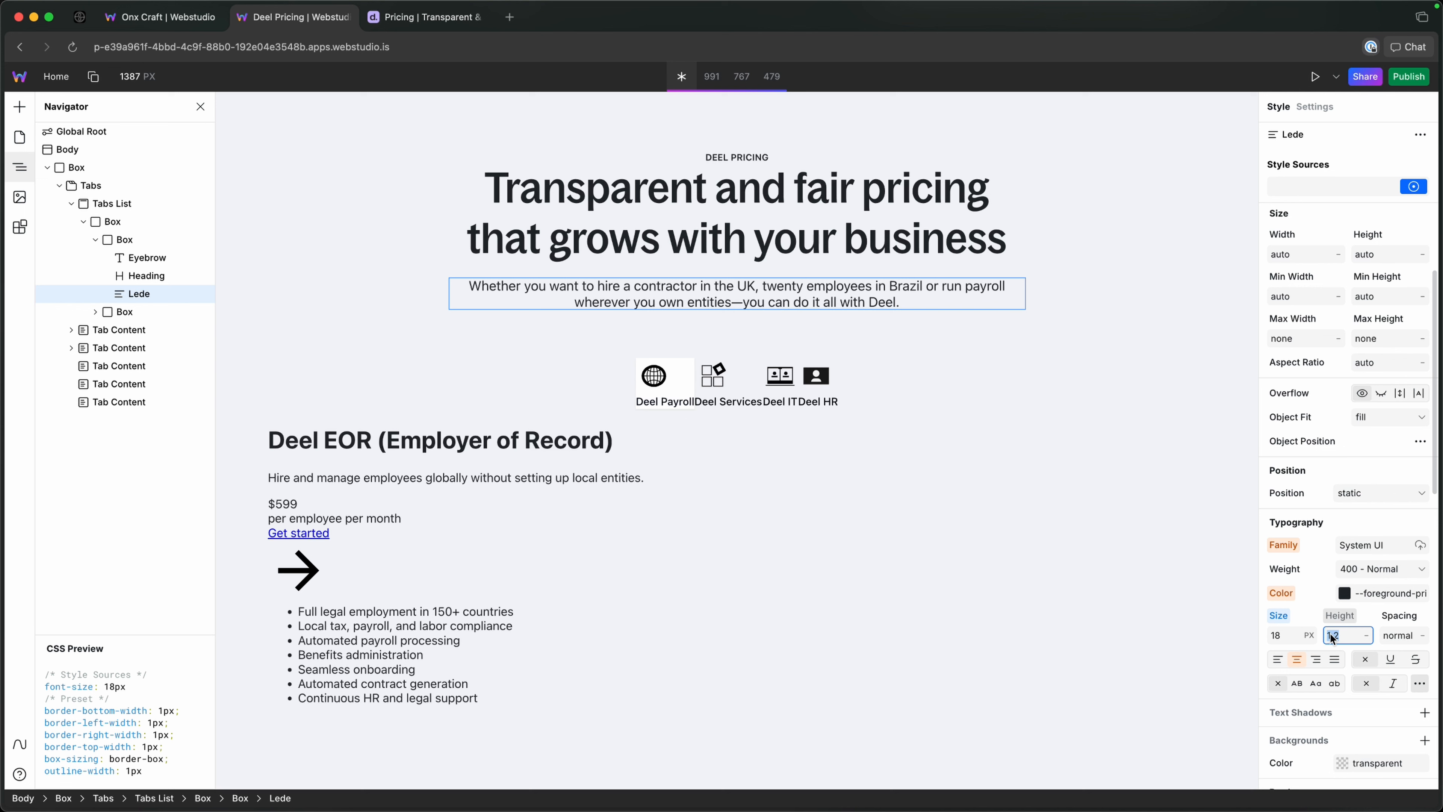
{"action": "type", "text": "--fo"}
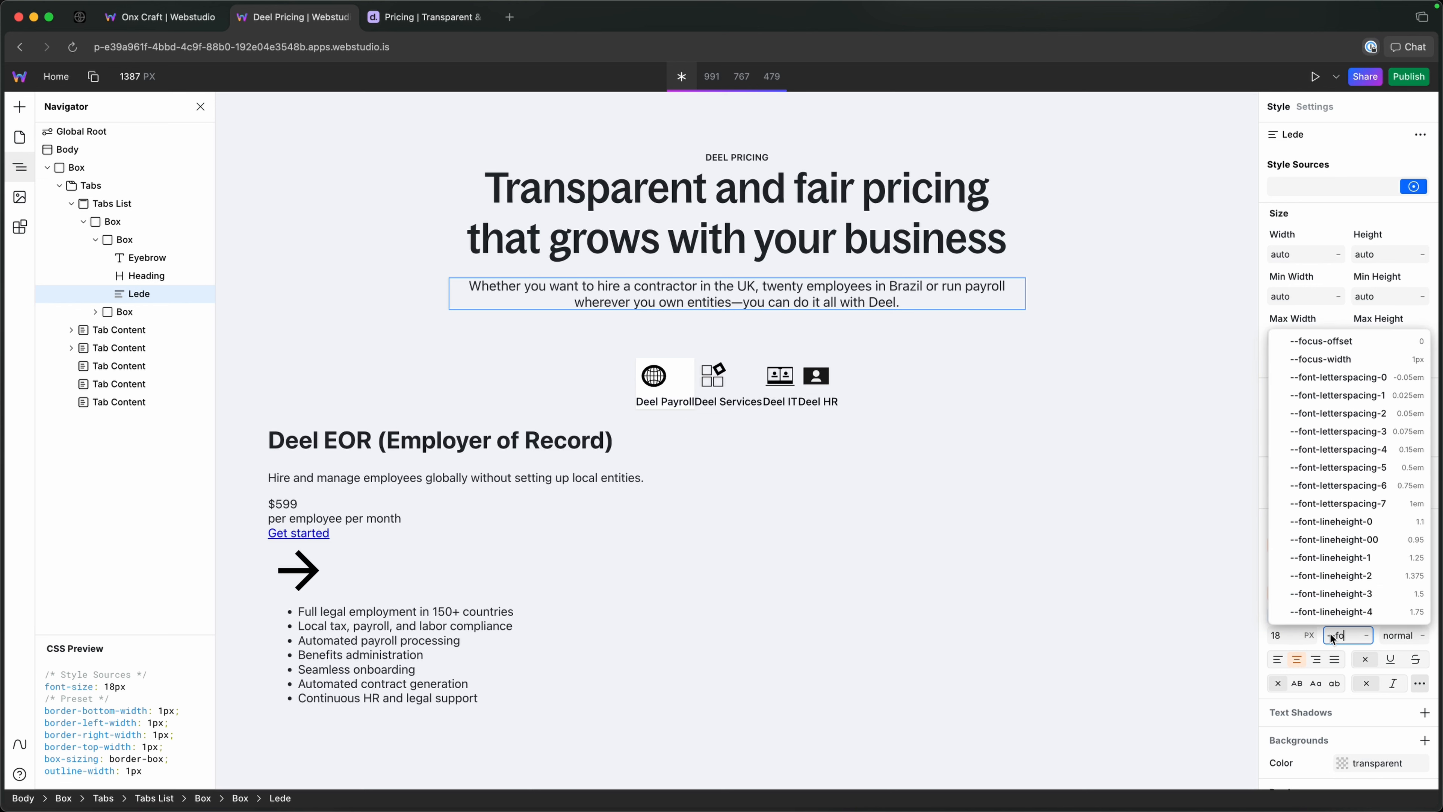
{"action": "type", "text": "r"}
{"action": "key", "text": "BackSpace"}
{"action": "type", "text": "nt"}
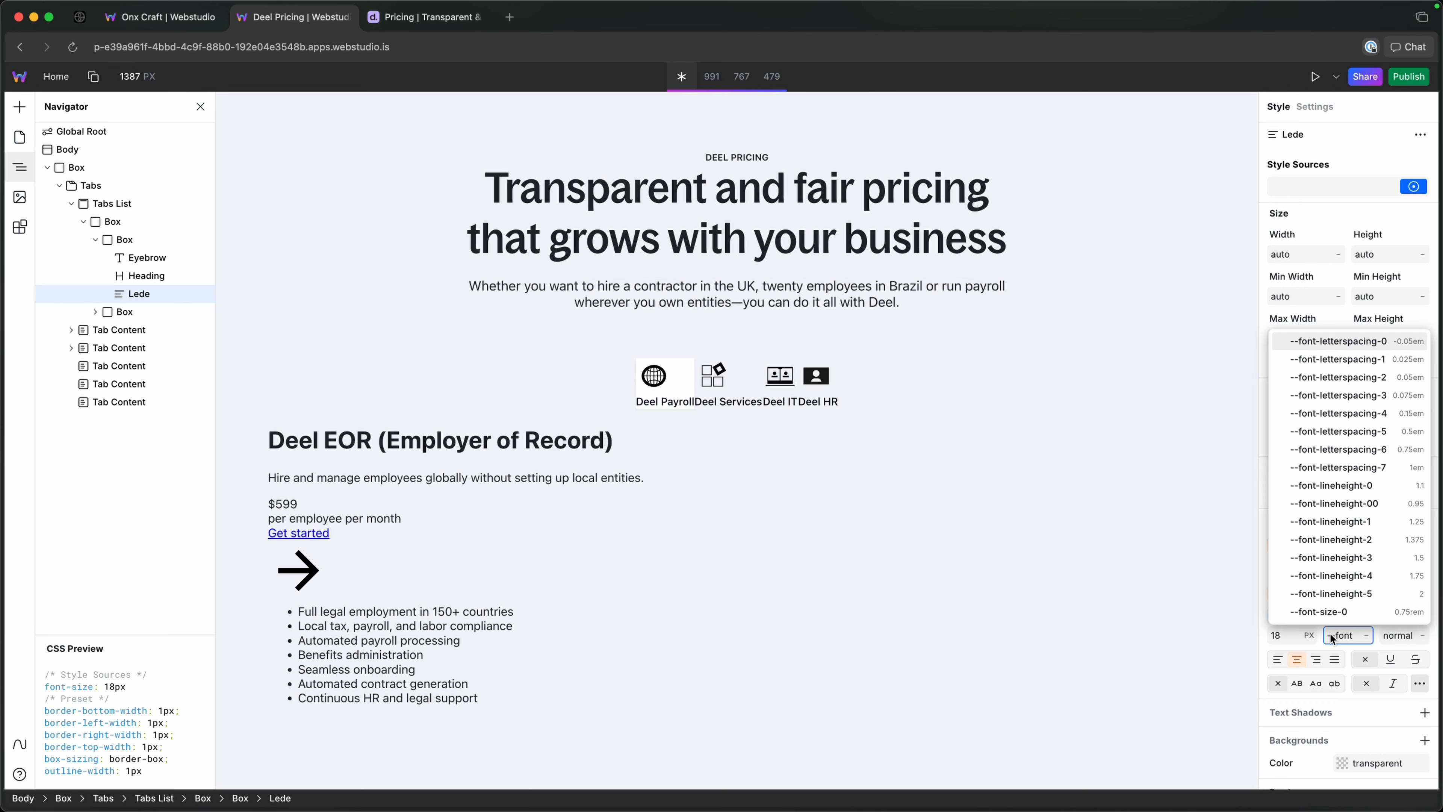
{"action": "key", "text": "Down"}
{"action": "key", "text": "Down"}
{"action": "key", "text": "Down"}
{"action": "key", "text": "Down"}
{"action": "key", "text": "Down"}
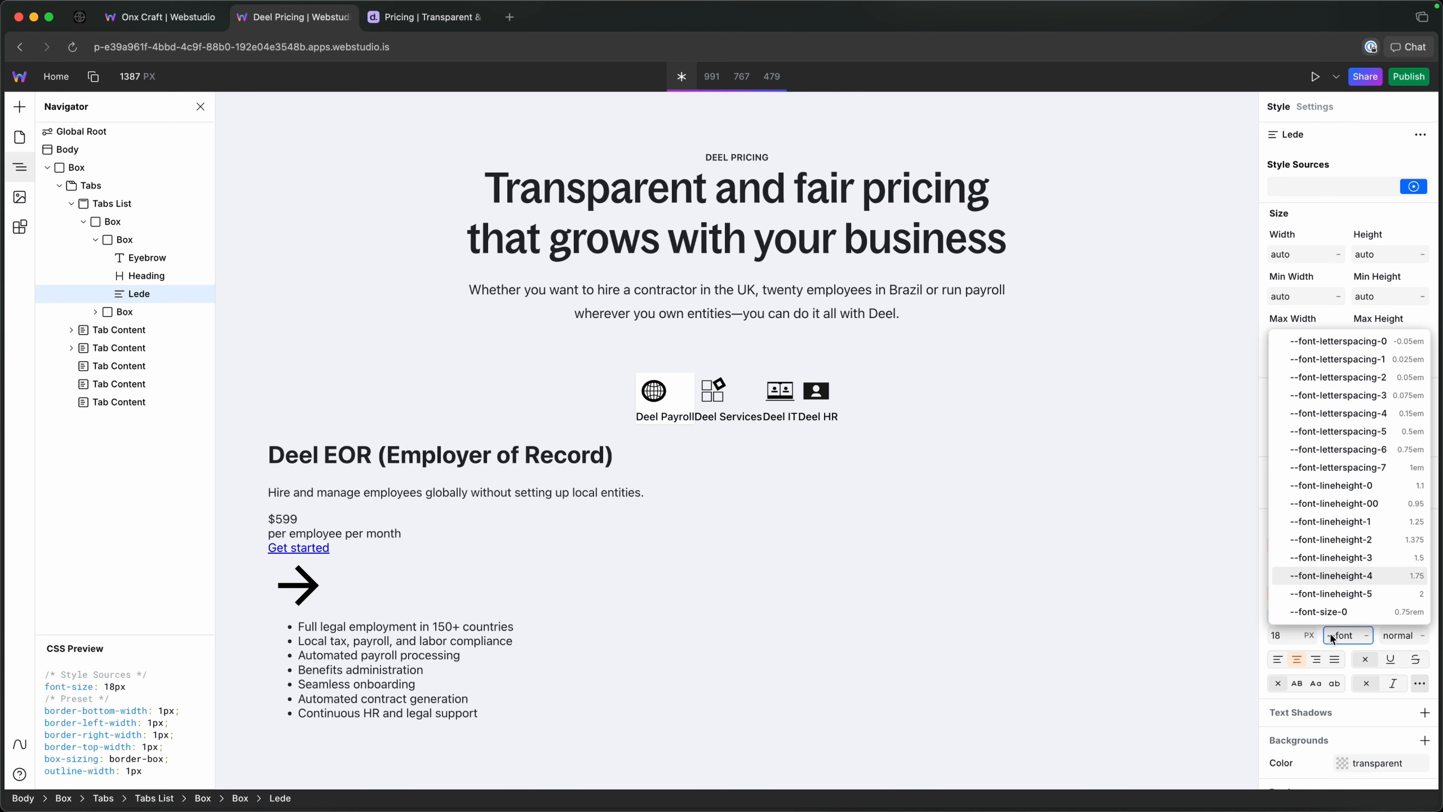
{"action": "key", "text": "Return"}
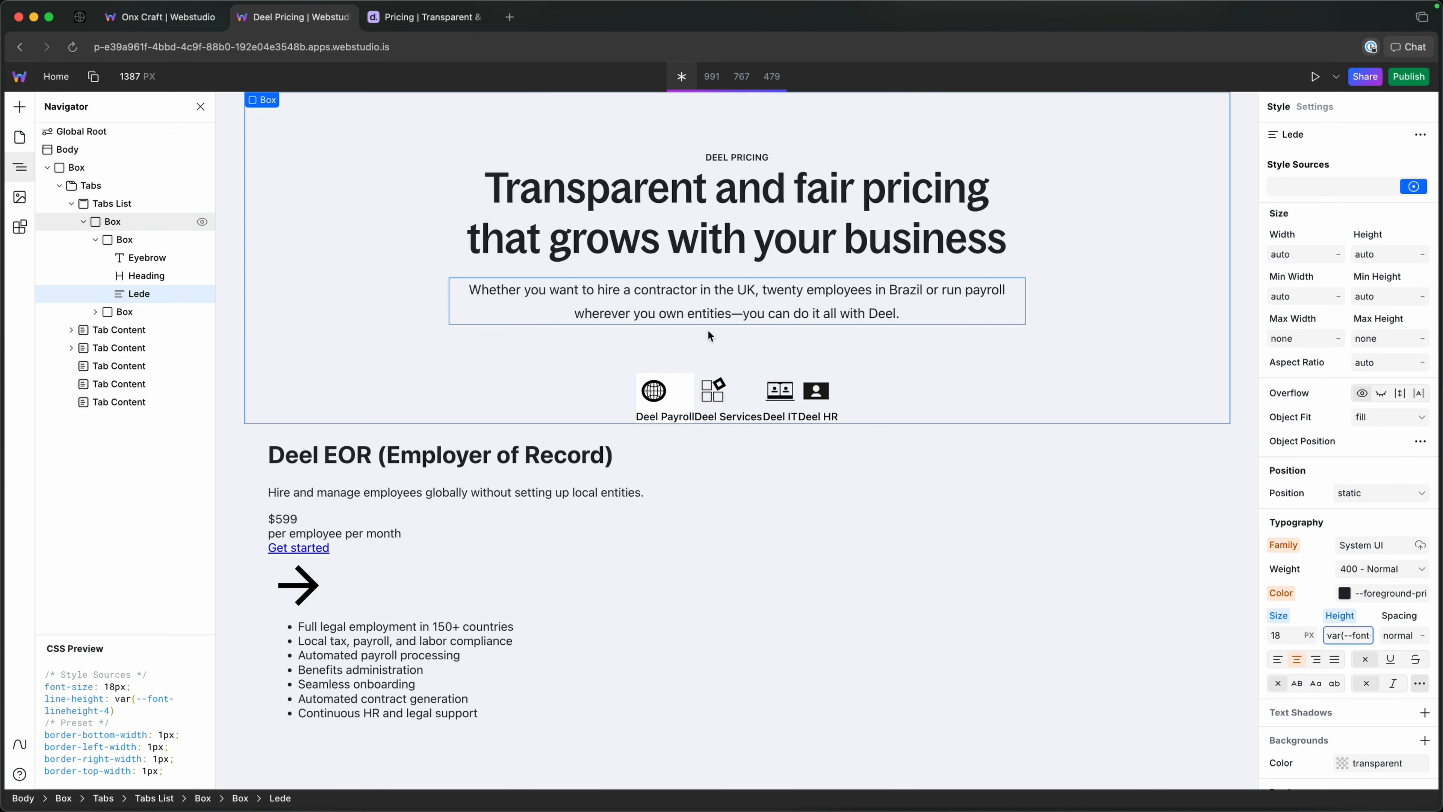
Set the text color of the Lede to --foreground-muted.
{"action": "left_click", "coordinate": [1384, 591]}
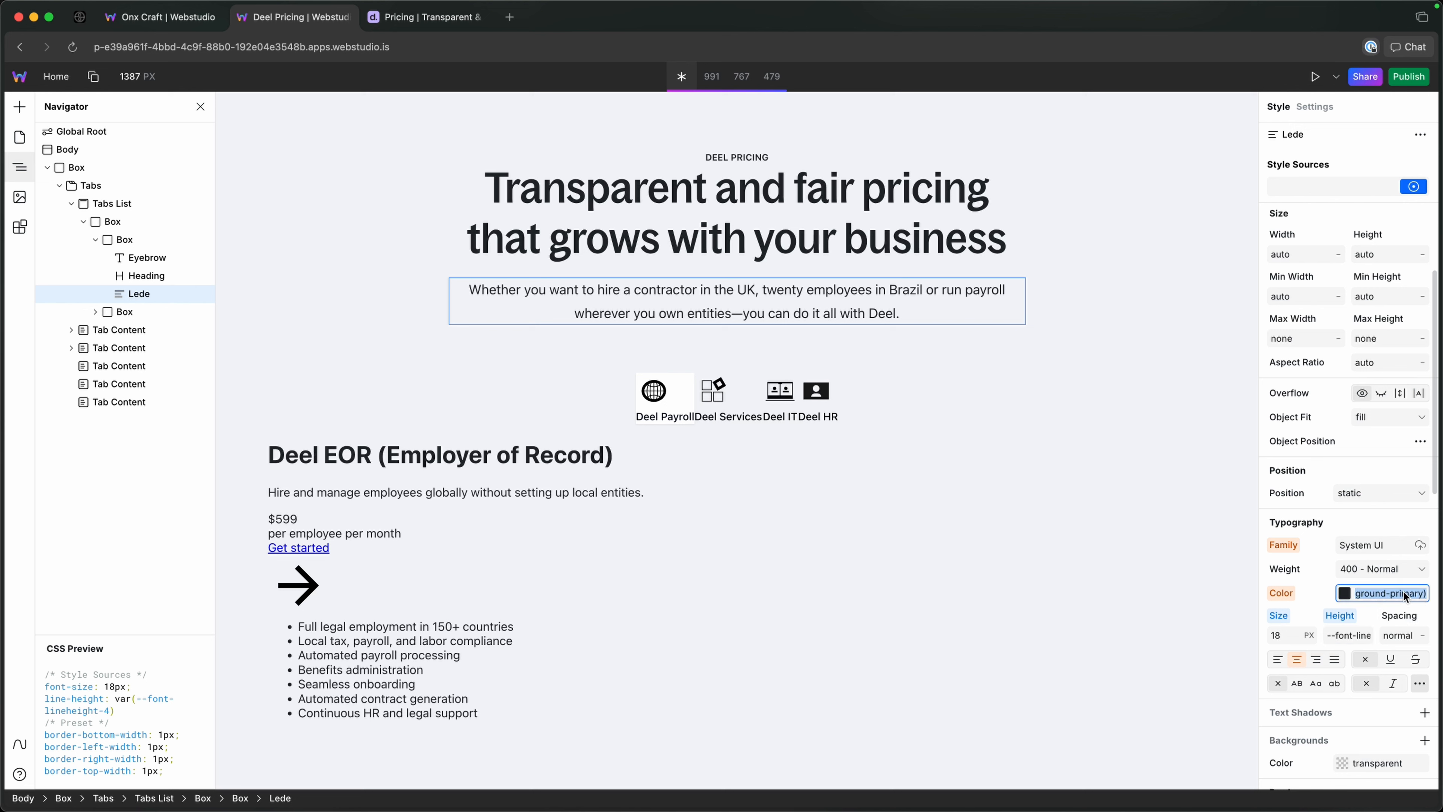
{"action": "type", "text": "muted"}
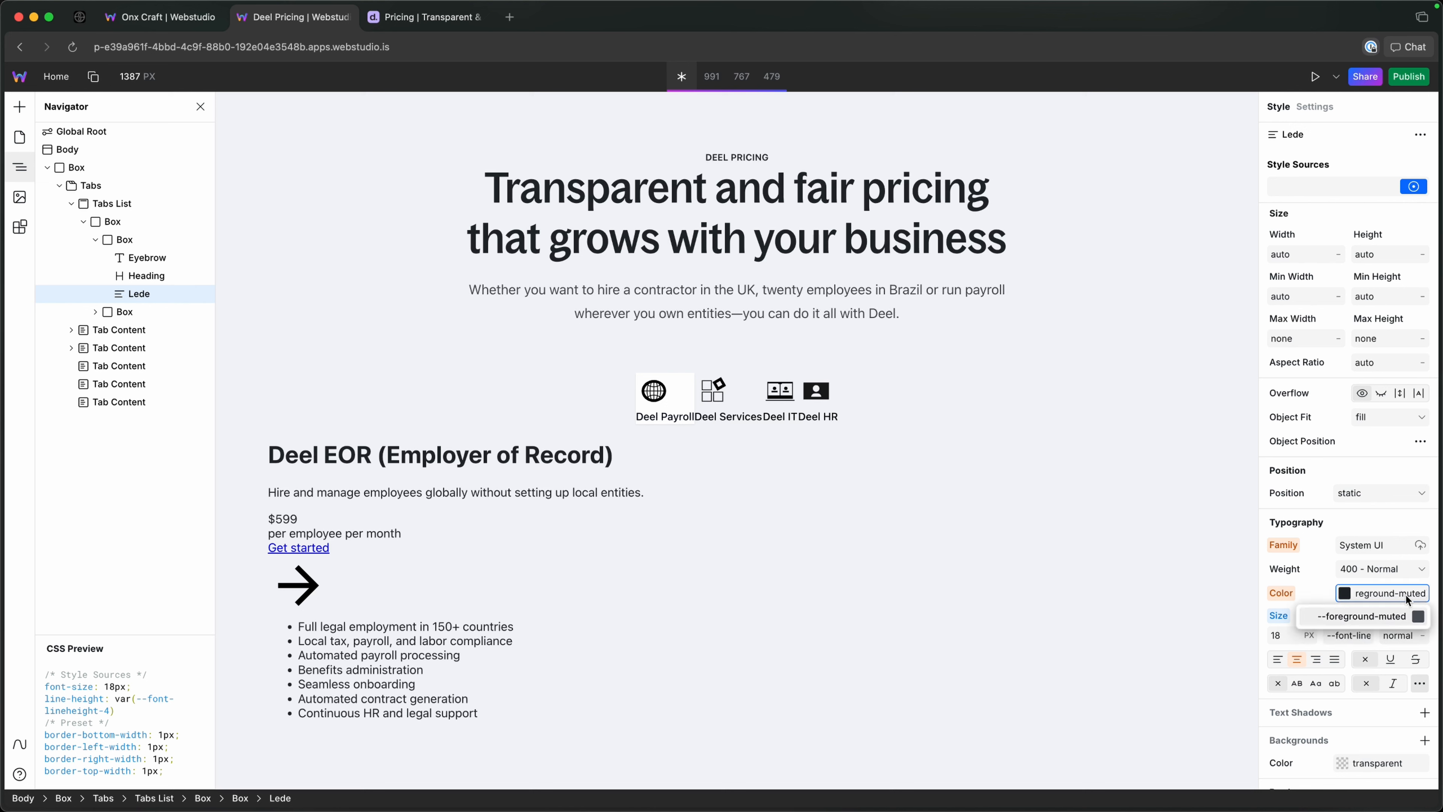
{"action": "key", "text": "Return"}
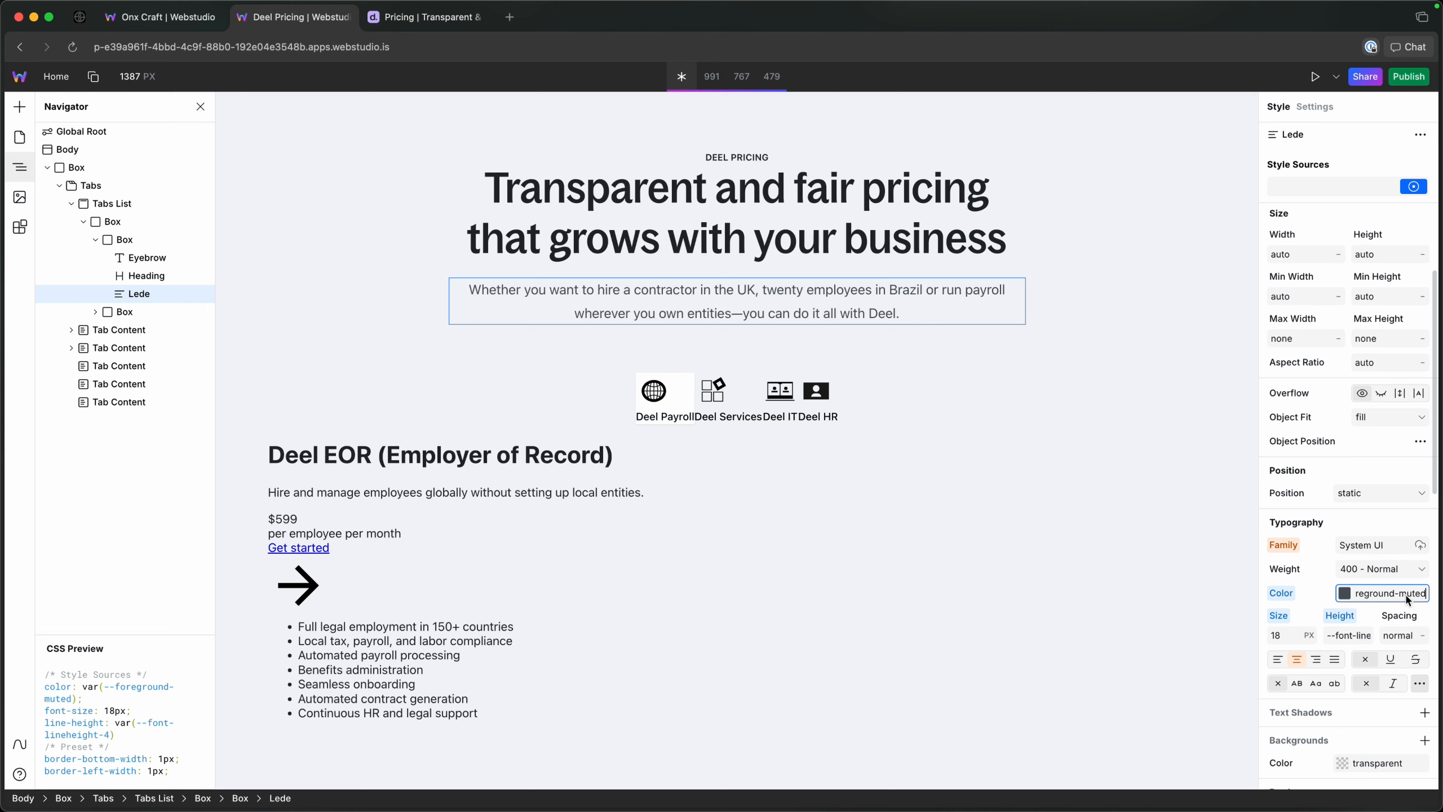
Set the text color of the Eyebrow's eyebrow token to --foreground-muted.
{"action": "left_click", "coordinate": [756, 162]}
{"action": "left_click", "coordinate": [1399, 594]}
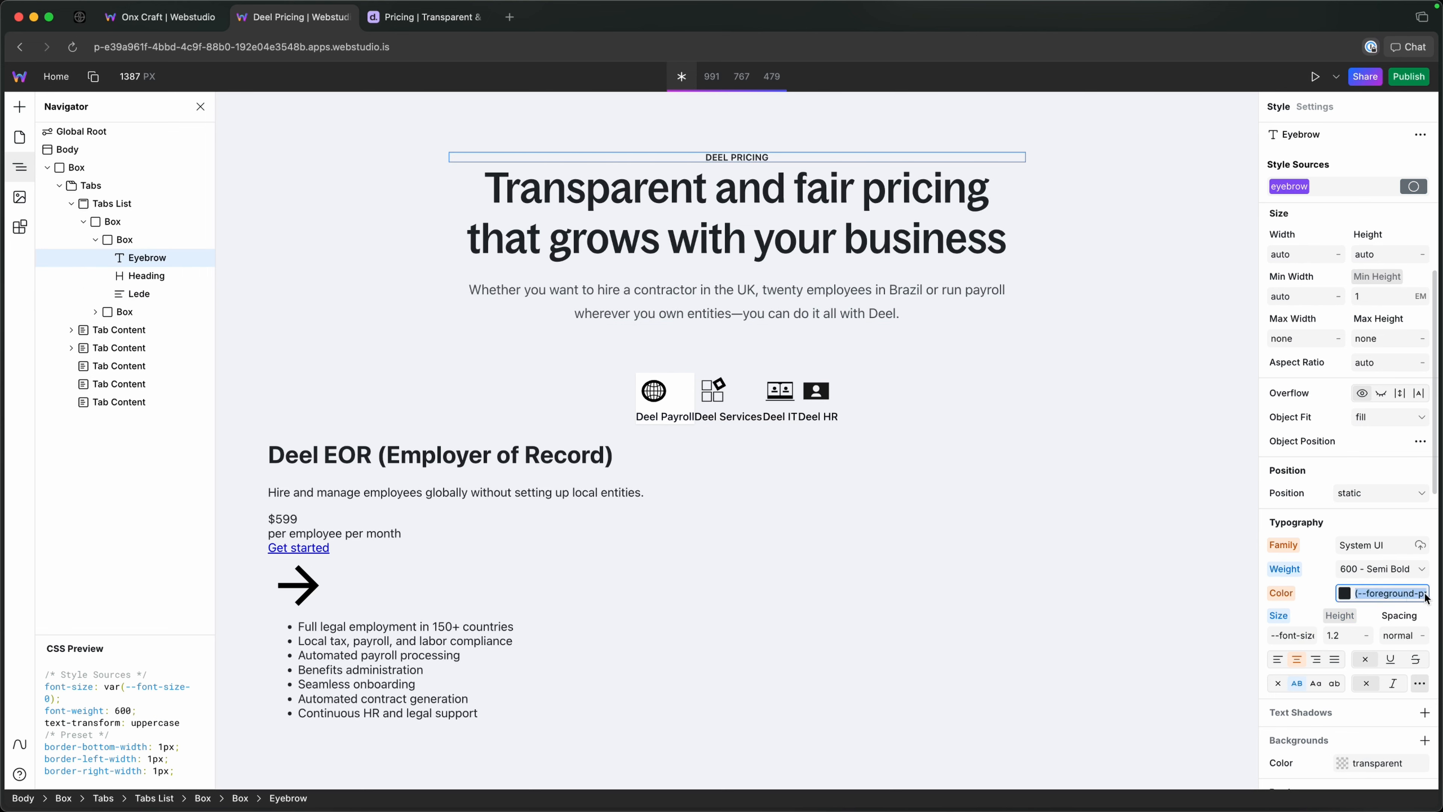
{"action": "type", "text": "--foreground-mute"}
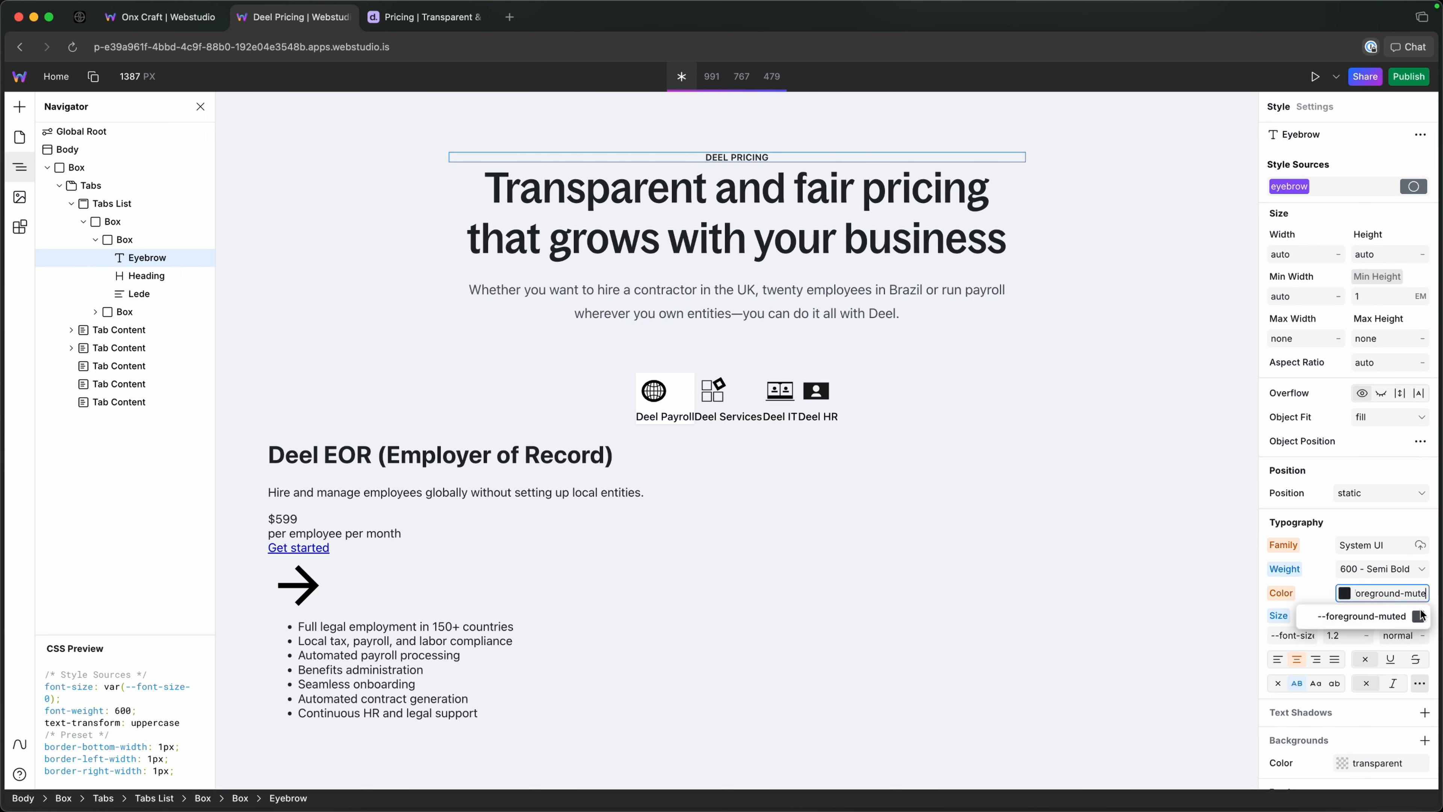
{"action": "type", "text": "d"}
{"action": "left_click", "coordinate": [1419, 616]}
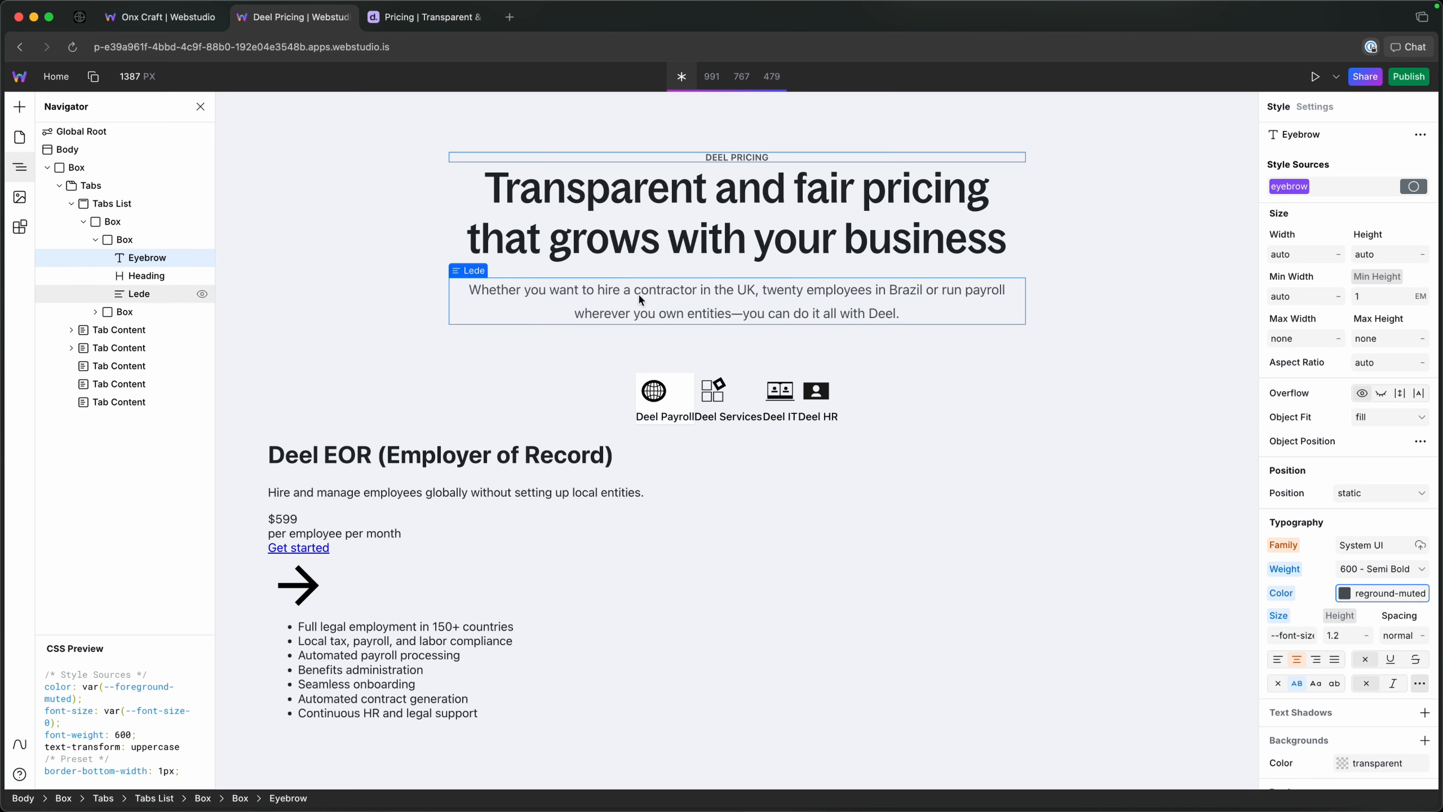
Compare with the reference pricing page, then set the eyebrow token's bottom margin to --size-3 in the Webstudio project.
{"action": "left_click", "coordinate": [425, 17]}
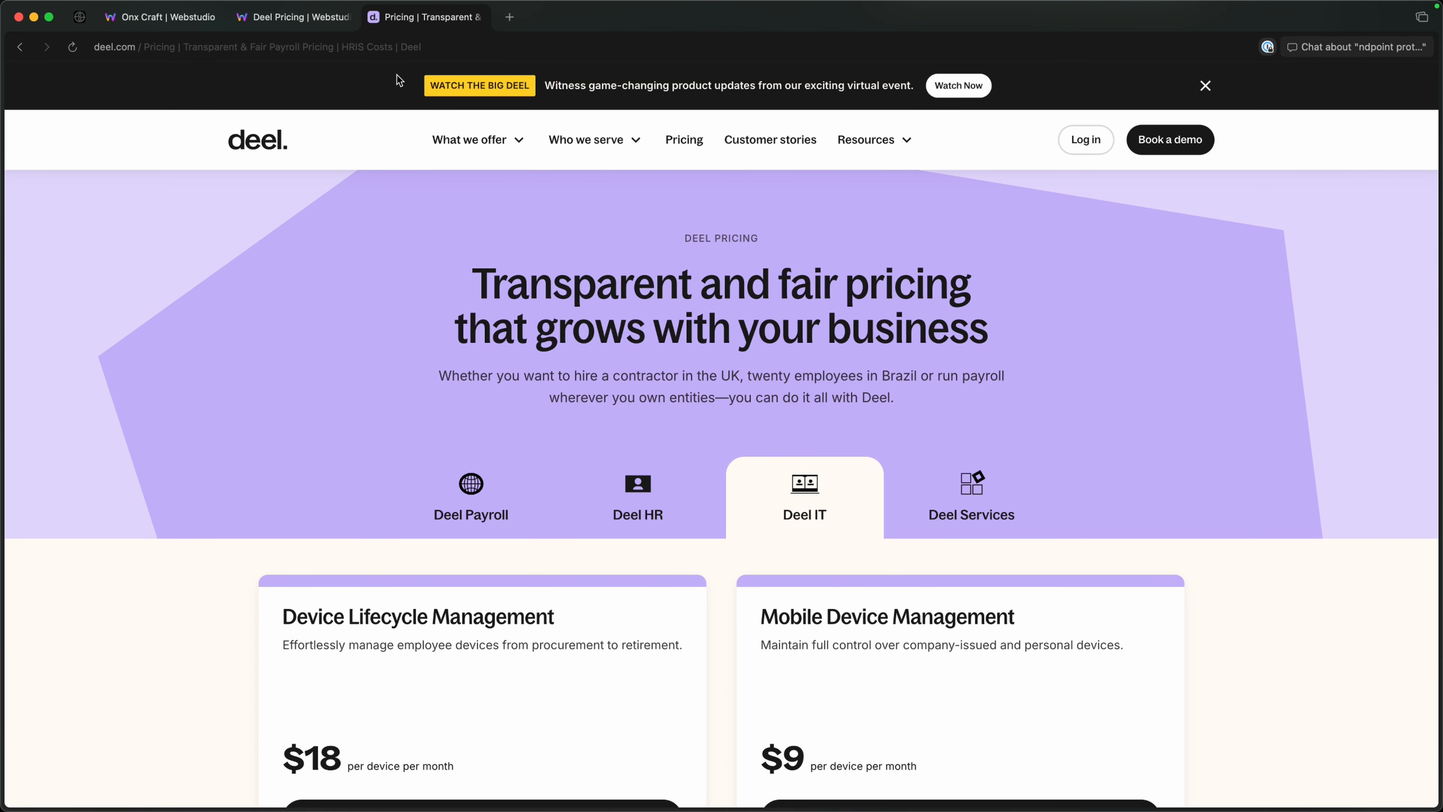
{"action": "left_click", "coordinate": [295, 17]}
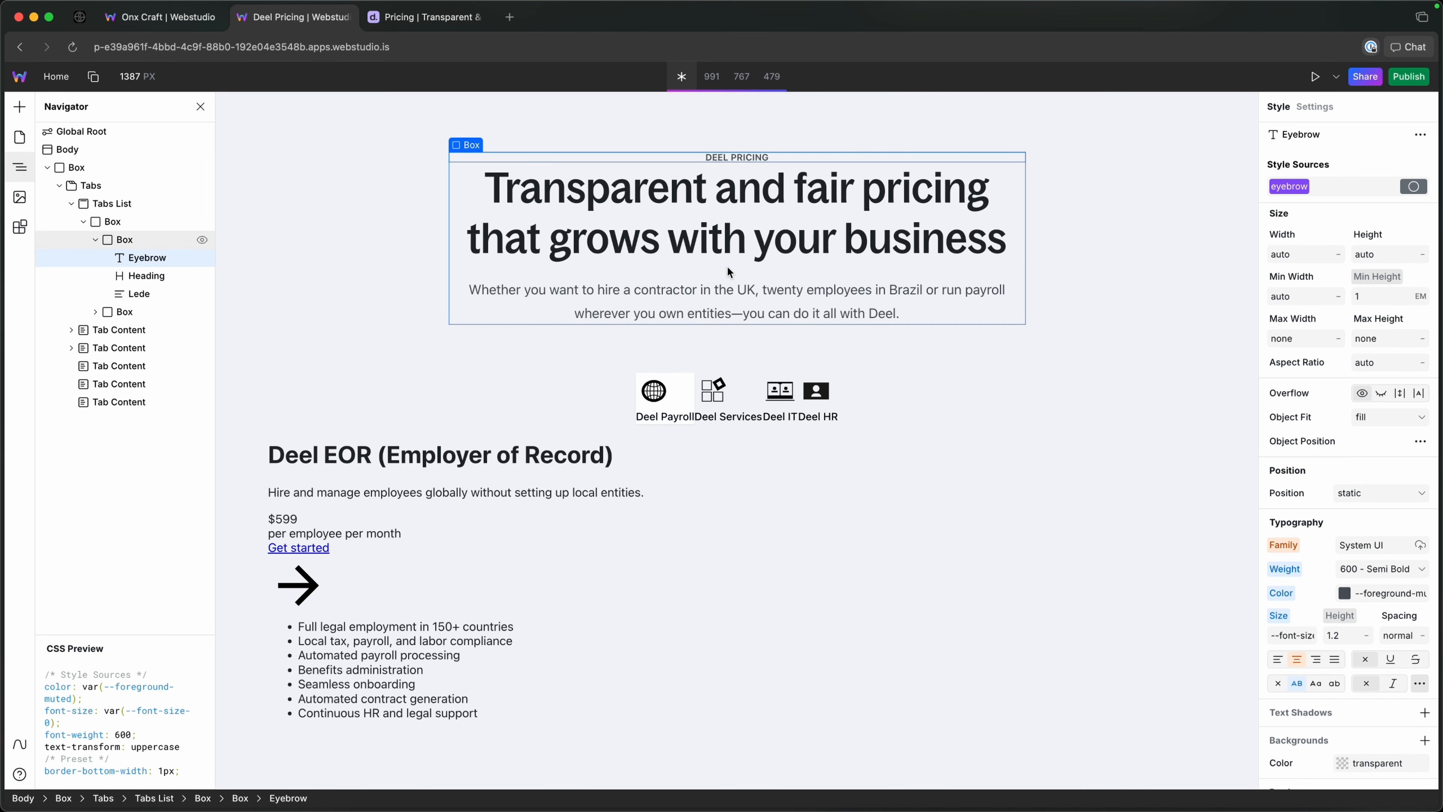
{"action": "left_click", "coordinate": [1402, 193]}
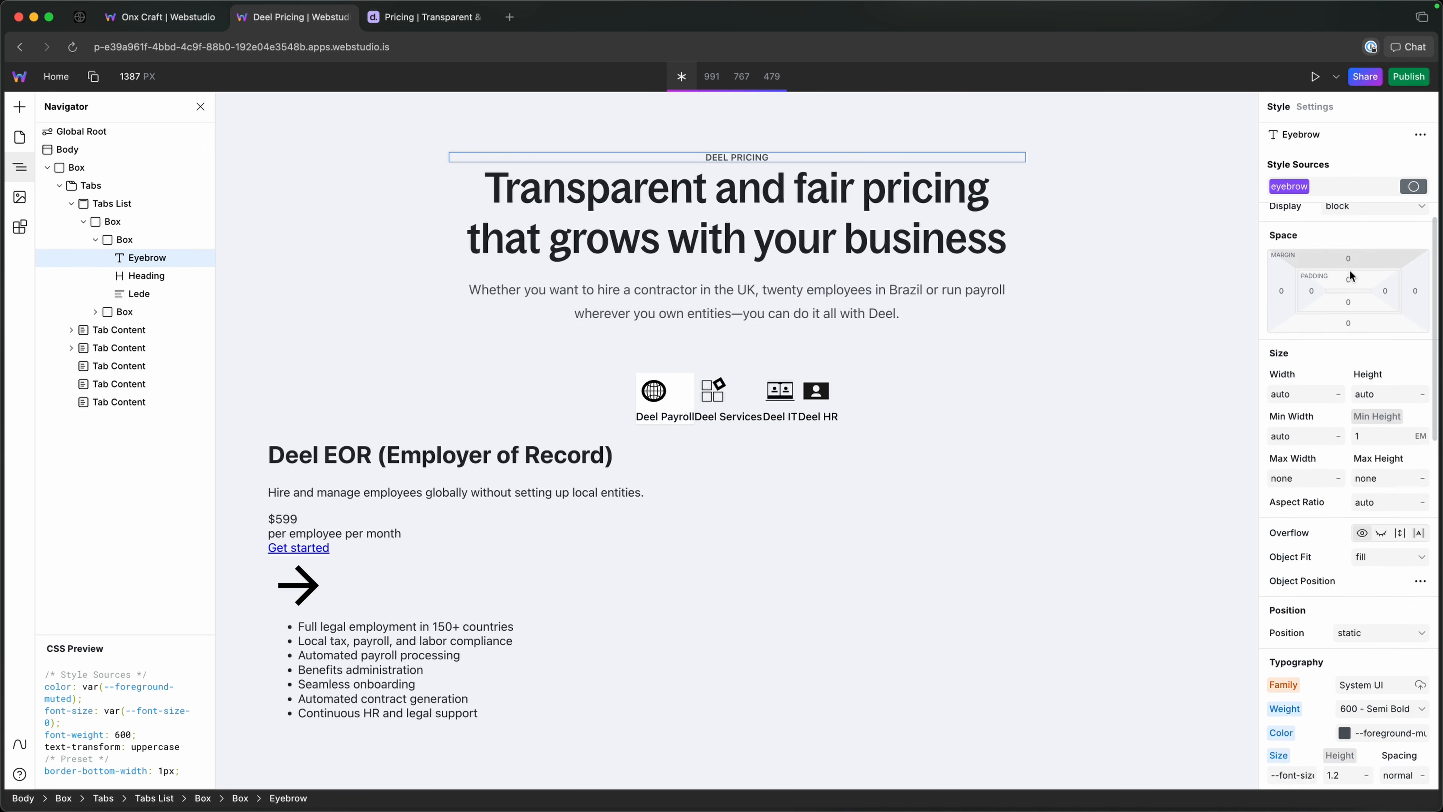
{"action": "left_click", "coordinate": [1348, 358]}
{"action": "type", "text": "--size"}
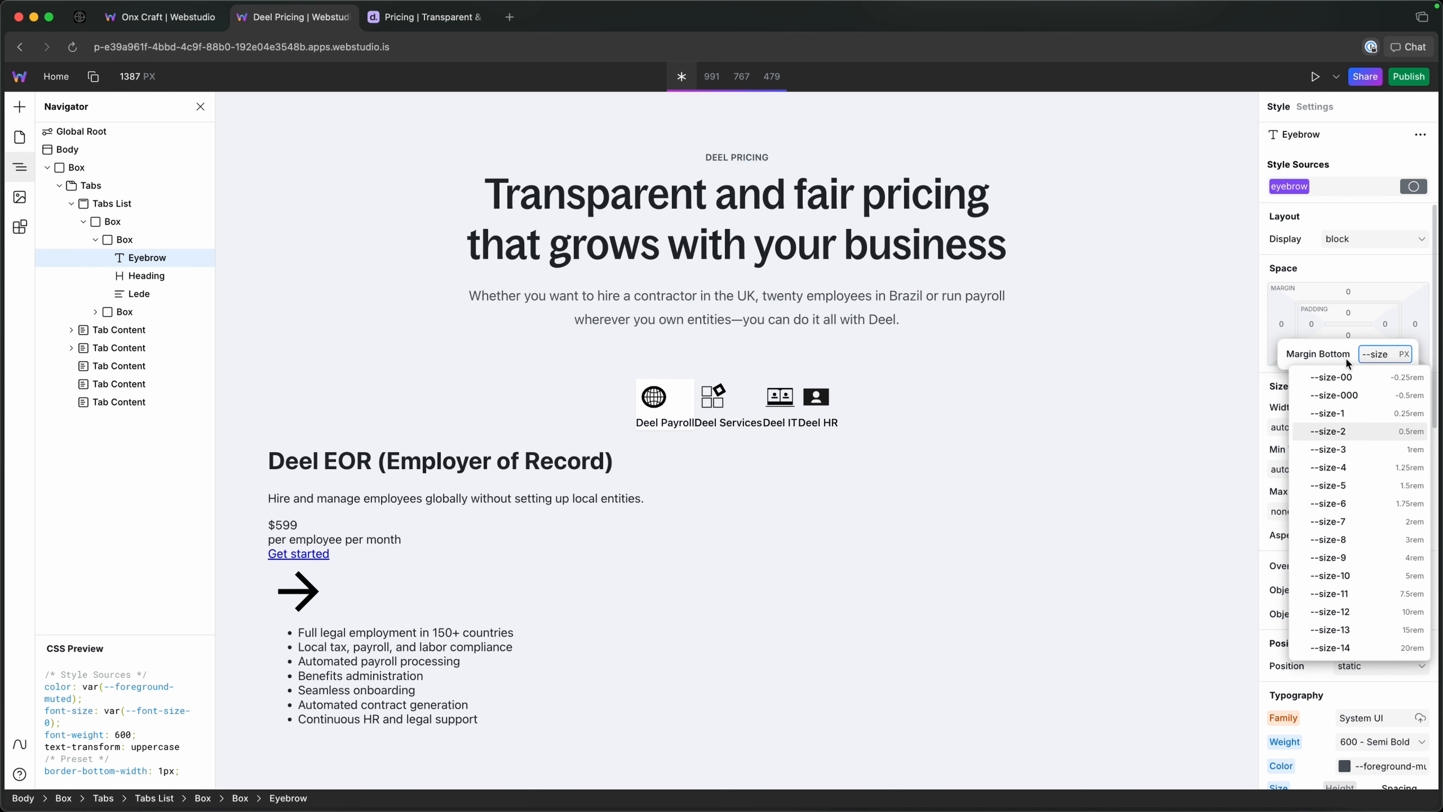
{"action": "key", "text": "Down"}
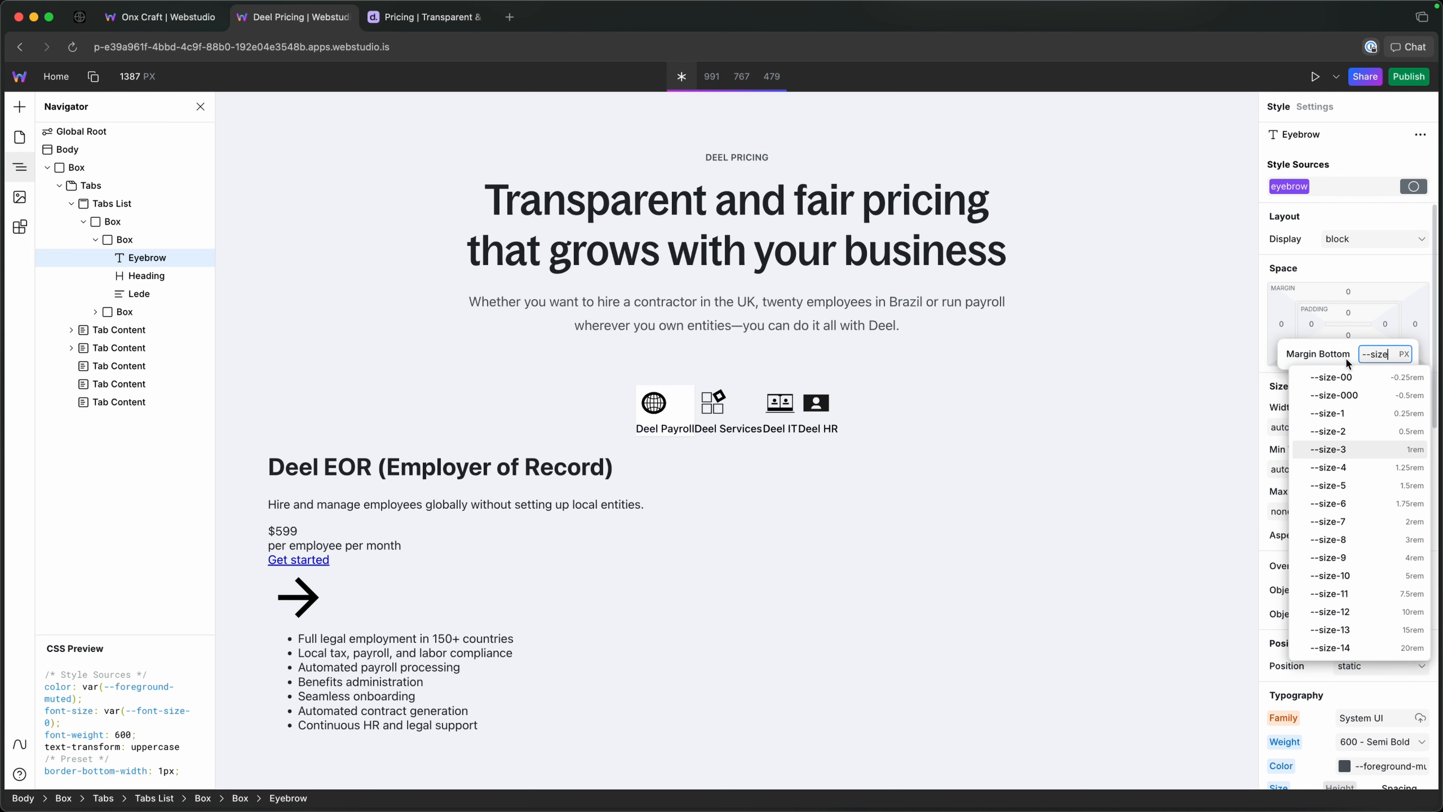
{"action": "key", "text": "Return"}
Compare the header and the Deel HR and Deel IT tabs on the reference pricing page with the Webstudio canvas.
{"action": "left_click", "coordinate": [405, 23]}
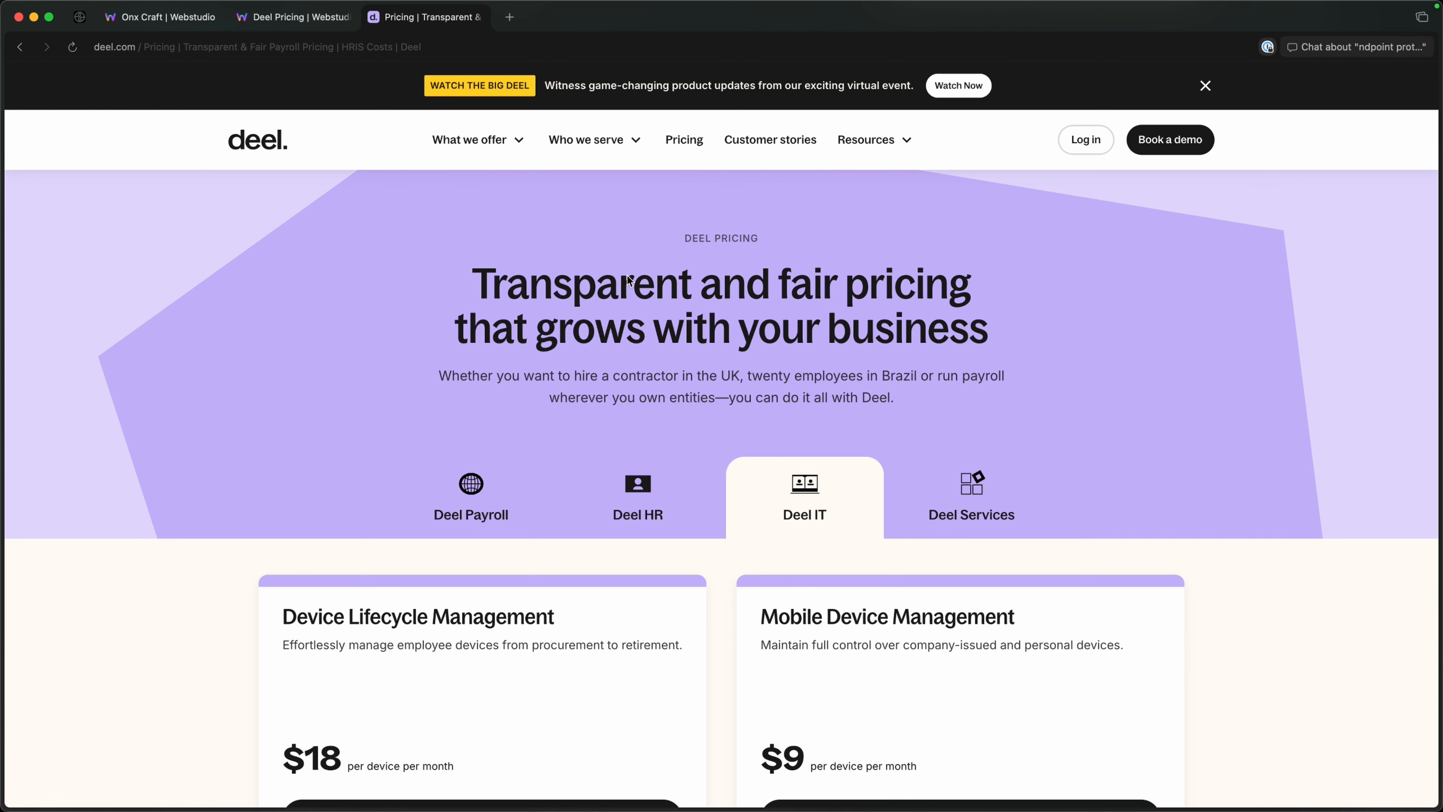
{"action": "left_click", "coordinate": [310, 23]}
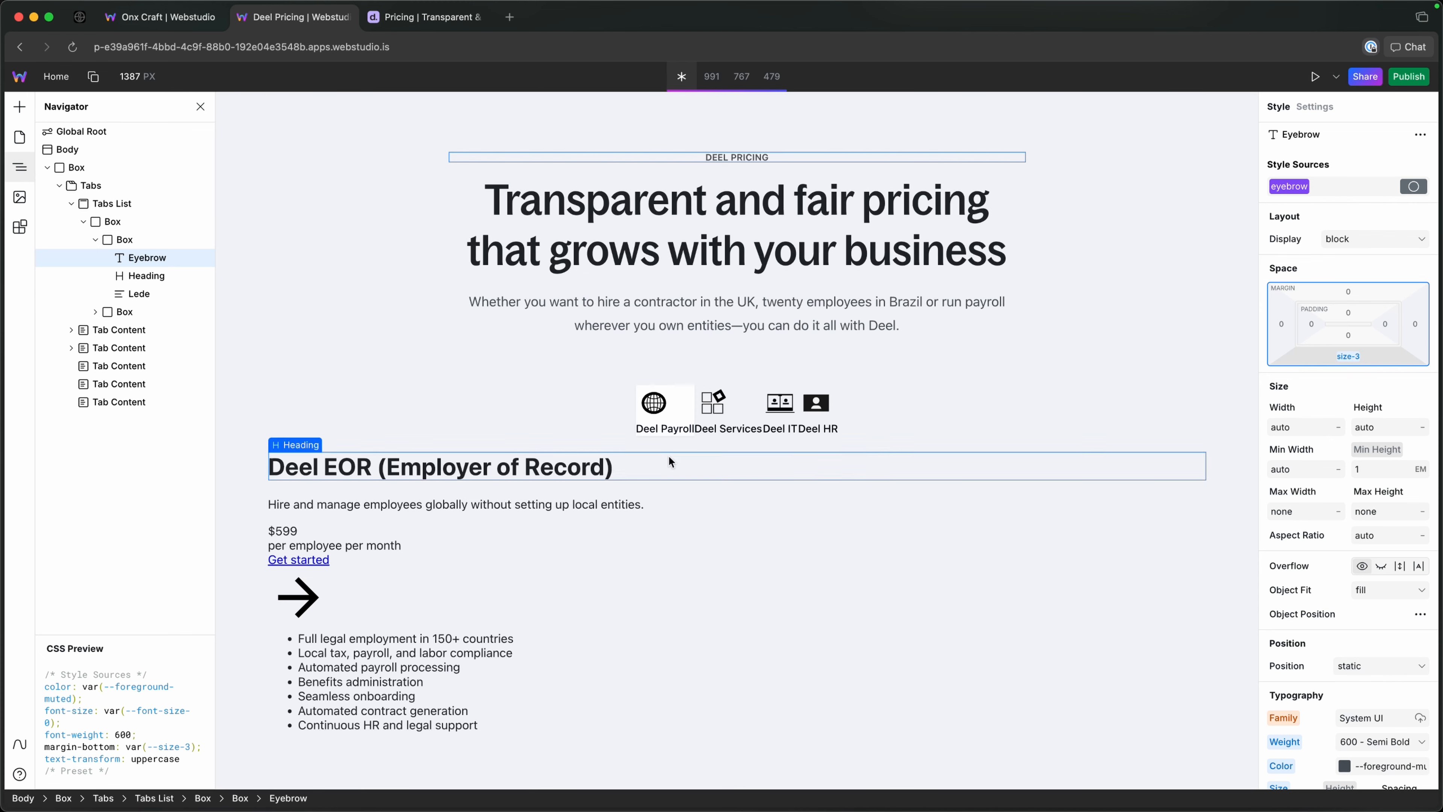
{"action": "left_click", "coordinate": [375, 21]}
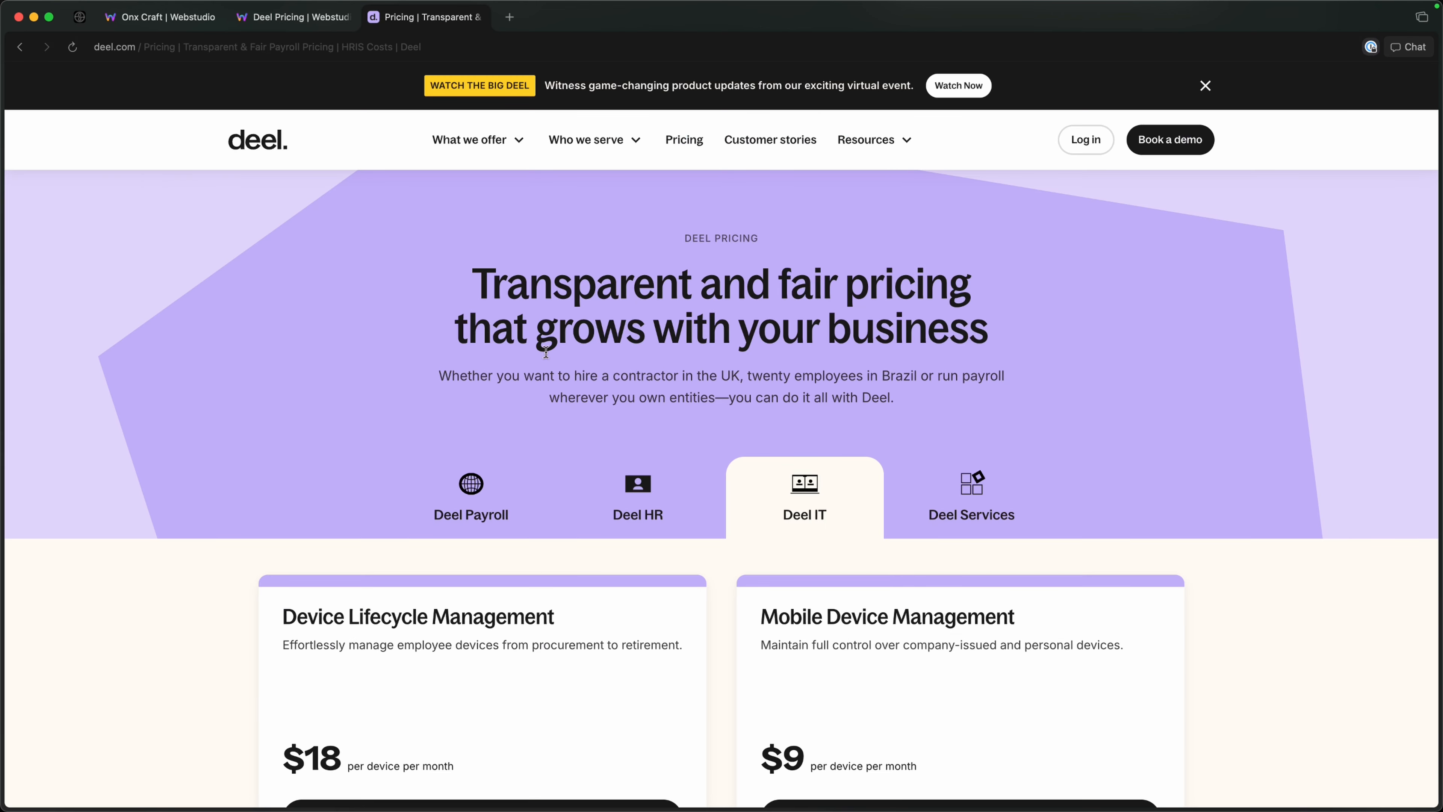
{"action": "left_click", "coordinate": [637, 494]}
{"action": "left_click", "coordinate": [788, 495]}
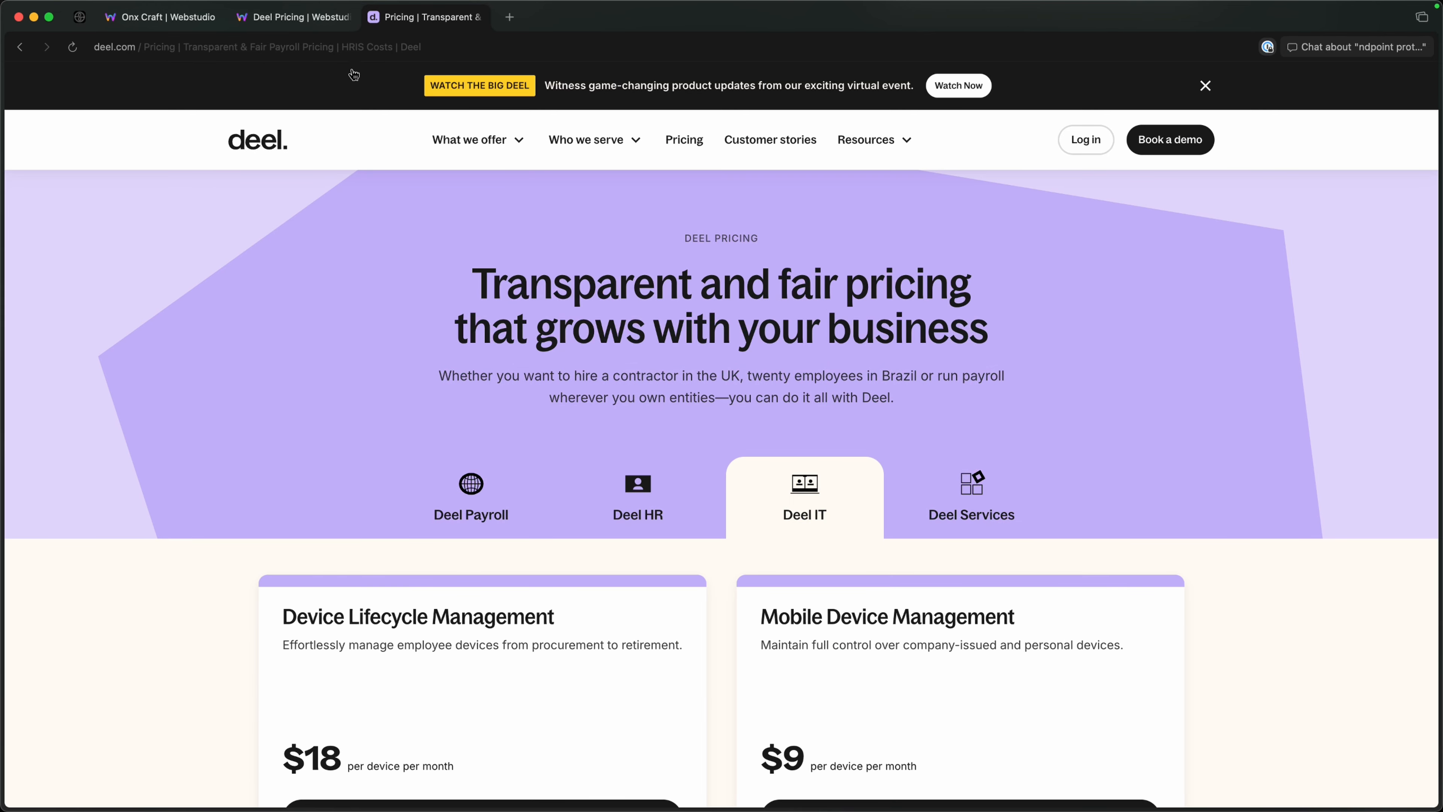
{"action": "left_click", "coordinate": [293, 17]}
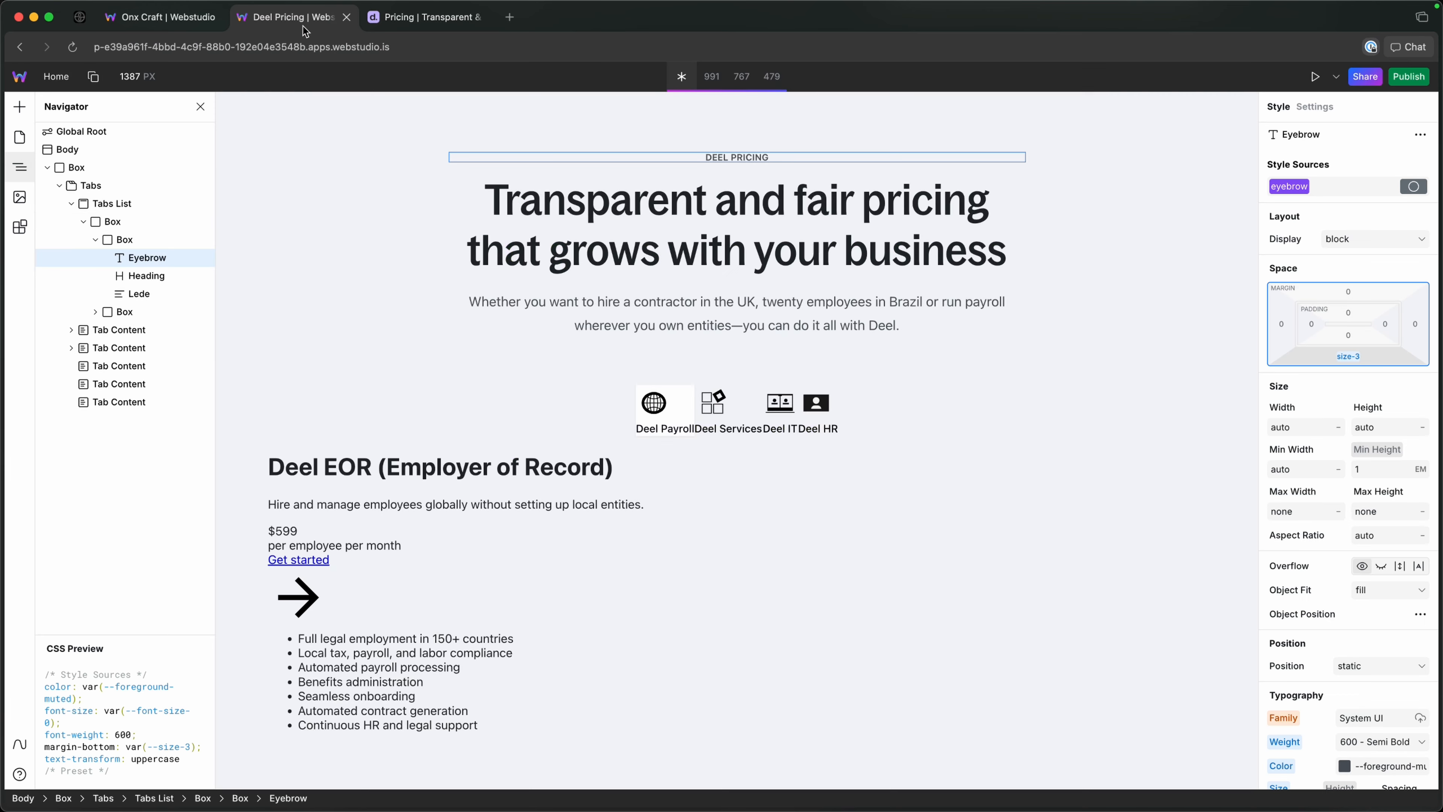
Collapse the header text box, expand the tab triggers' box, and compare its first Tab Trigger with the tabs on the reference pricing page.
{"action": "left_click", "coordinate": [97, 239]}
{"action": "left_click", "coordinate": [96, 258]}
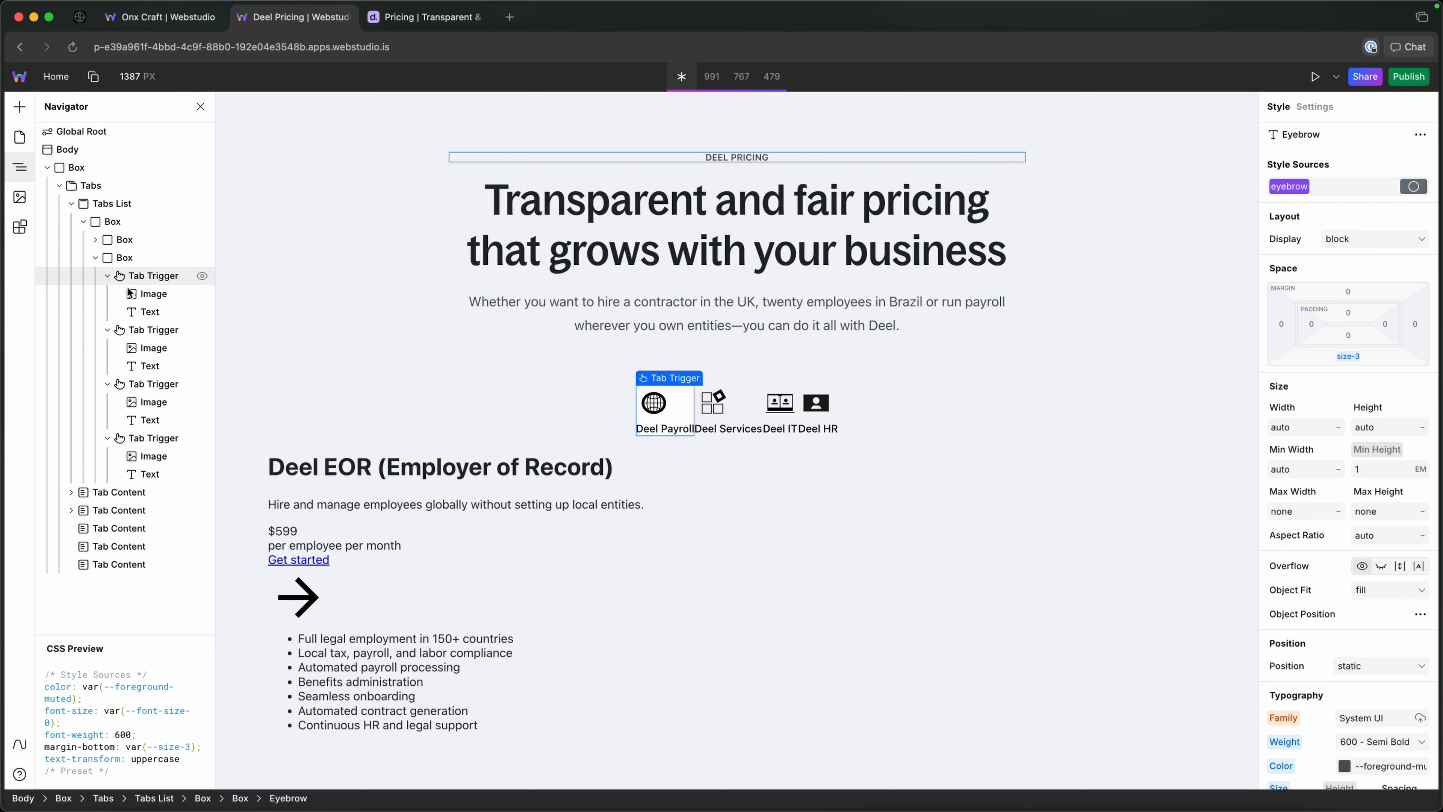
{"action": "left_click", "coordinate": [113, 277]}
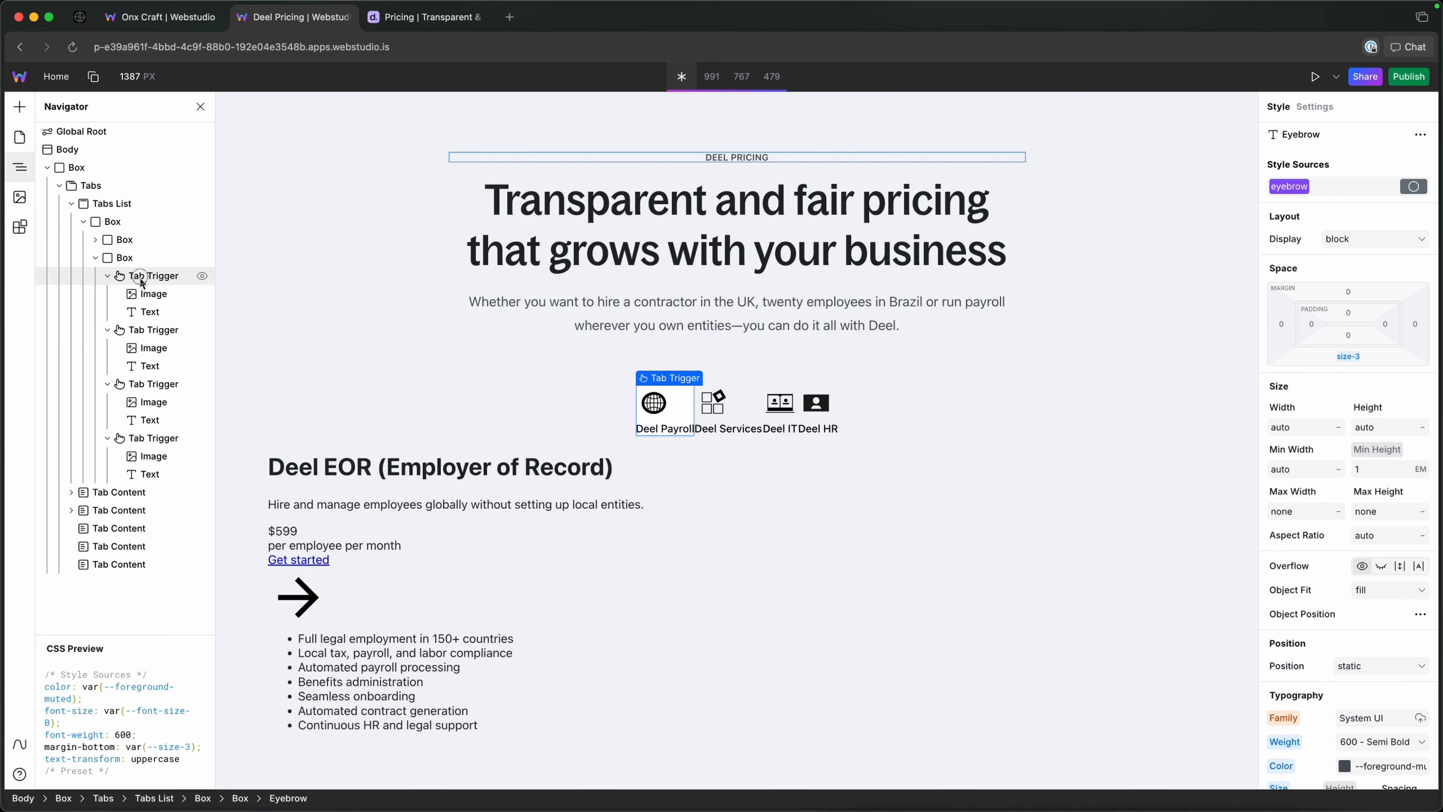
{"action": "left_click", "coordinate": [108, 274]}
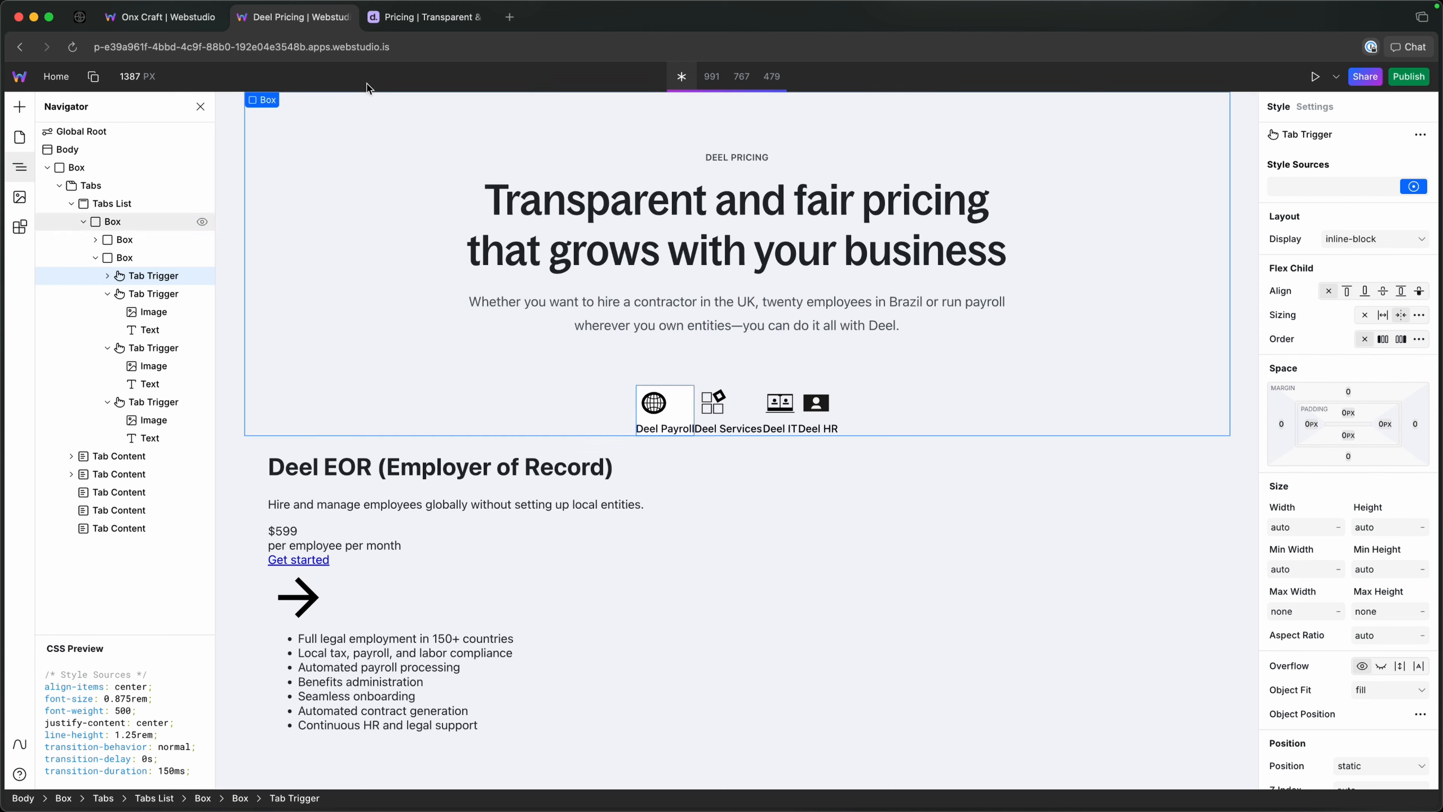
{"action": "left_click", "coordinate": [392, 27]}
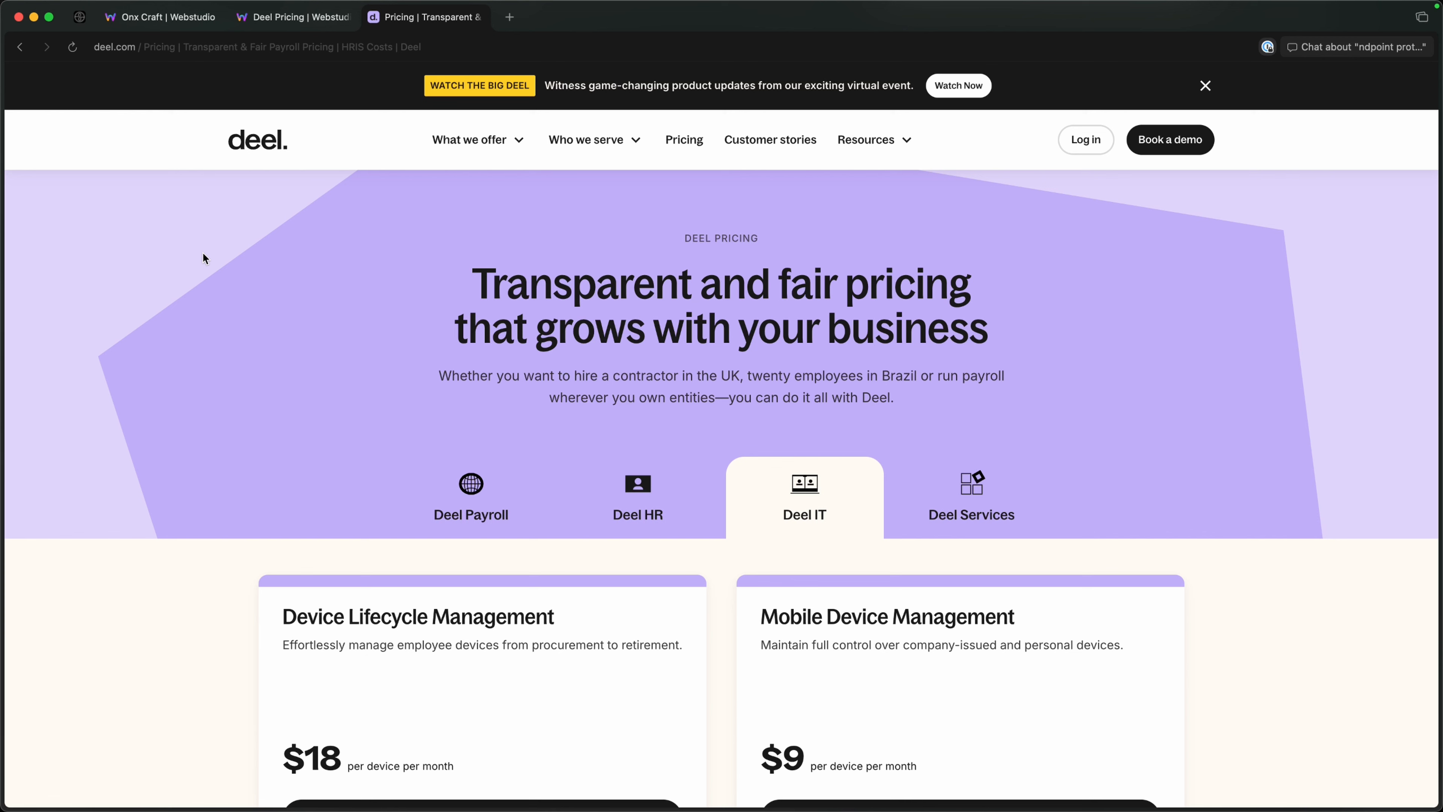
{"action": "left_click", "coordinate": [293, 26]}
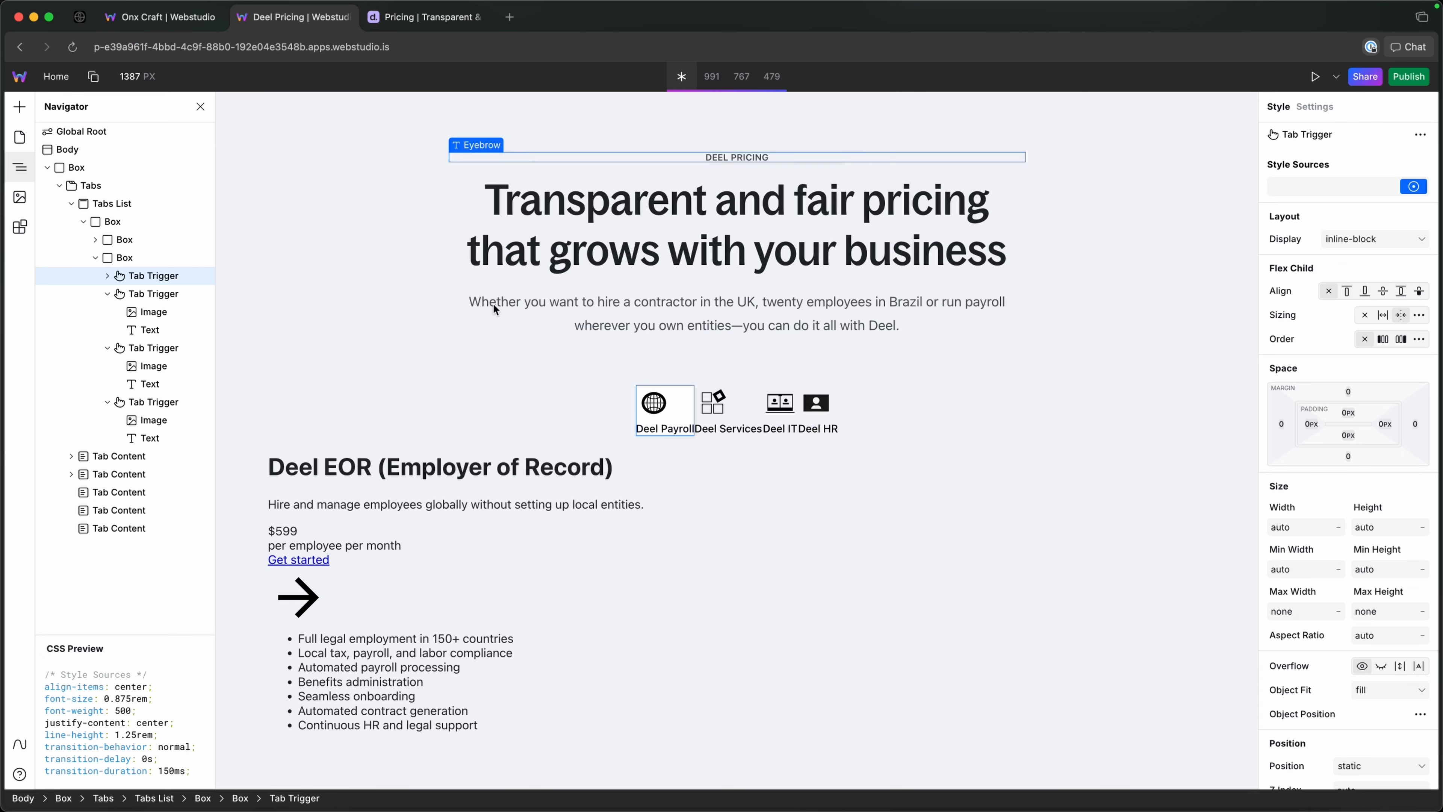
Wrap the image inside the first Tab Trigger in a Box.
{"action": "left_click", "coordinate": [109, 275]}
{"action": "left_click", "coordinate": [143, 294]}
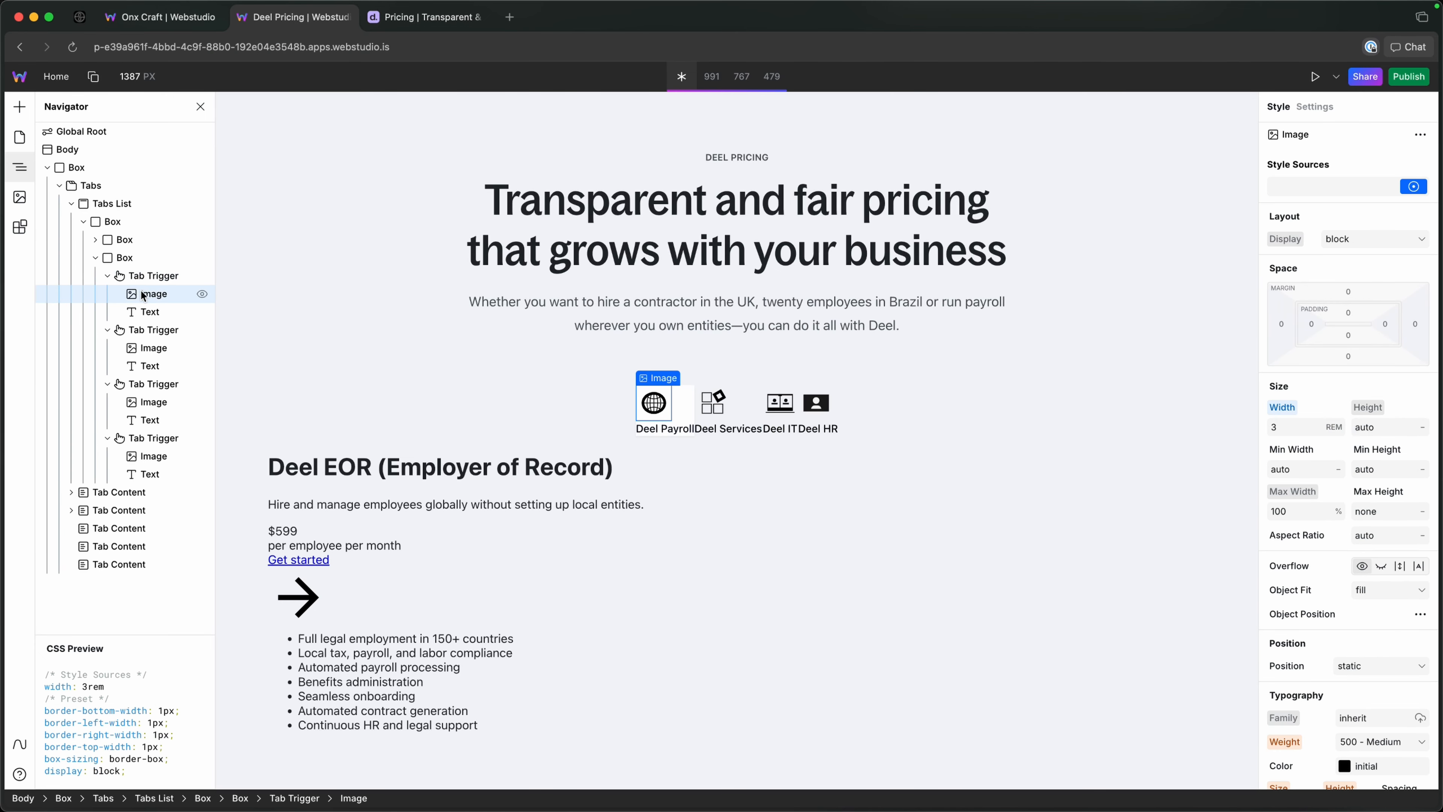
{"action": "right_click", "coordinate": [142, 295]}
{"action": "key", "text": "Escape"}
{"action": "key", "text": "super+k"}
{"action": "type", "text": "wra"}
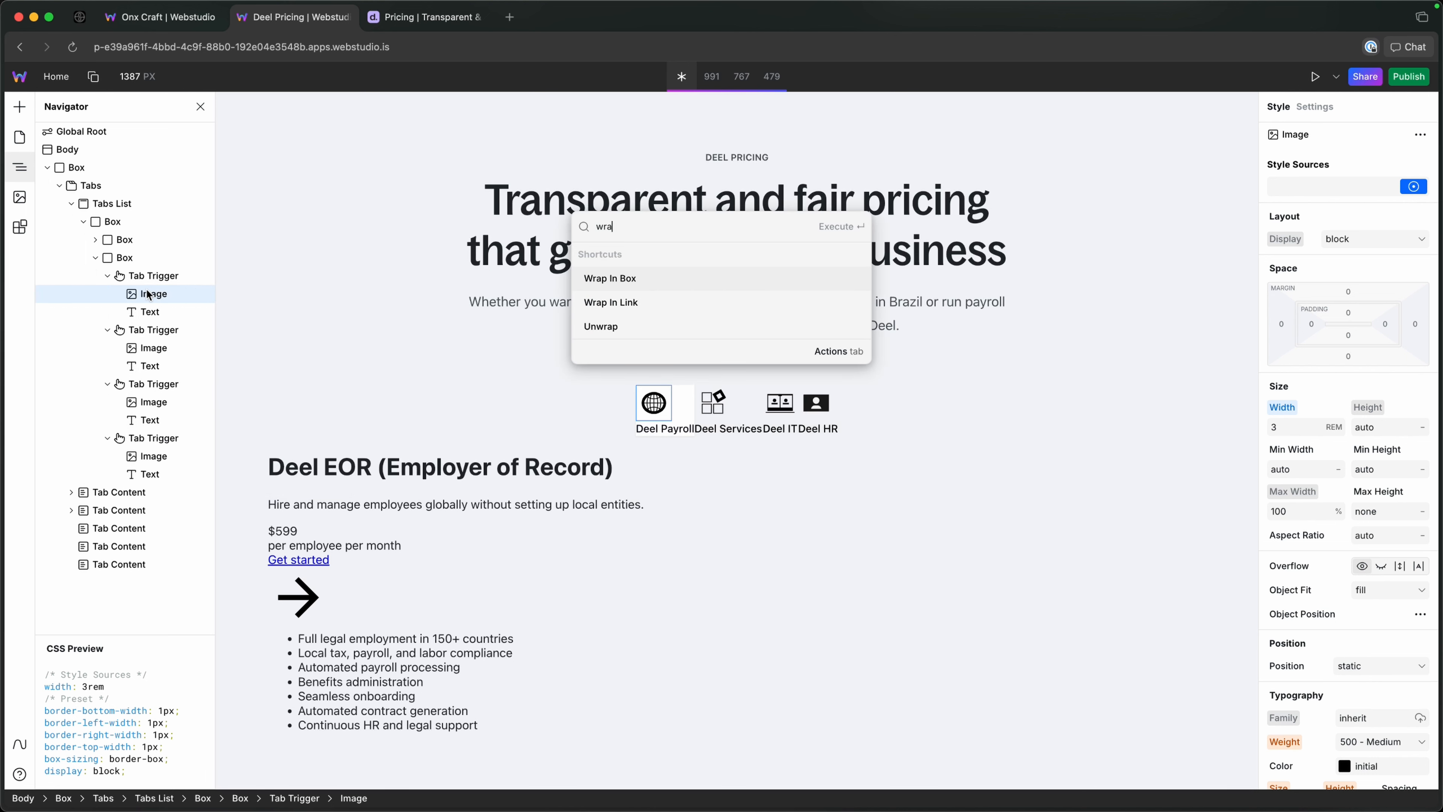
{"action": "key", "text": "Return"}
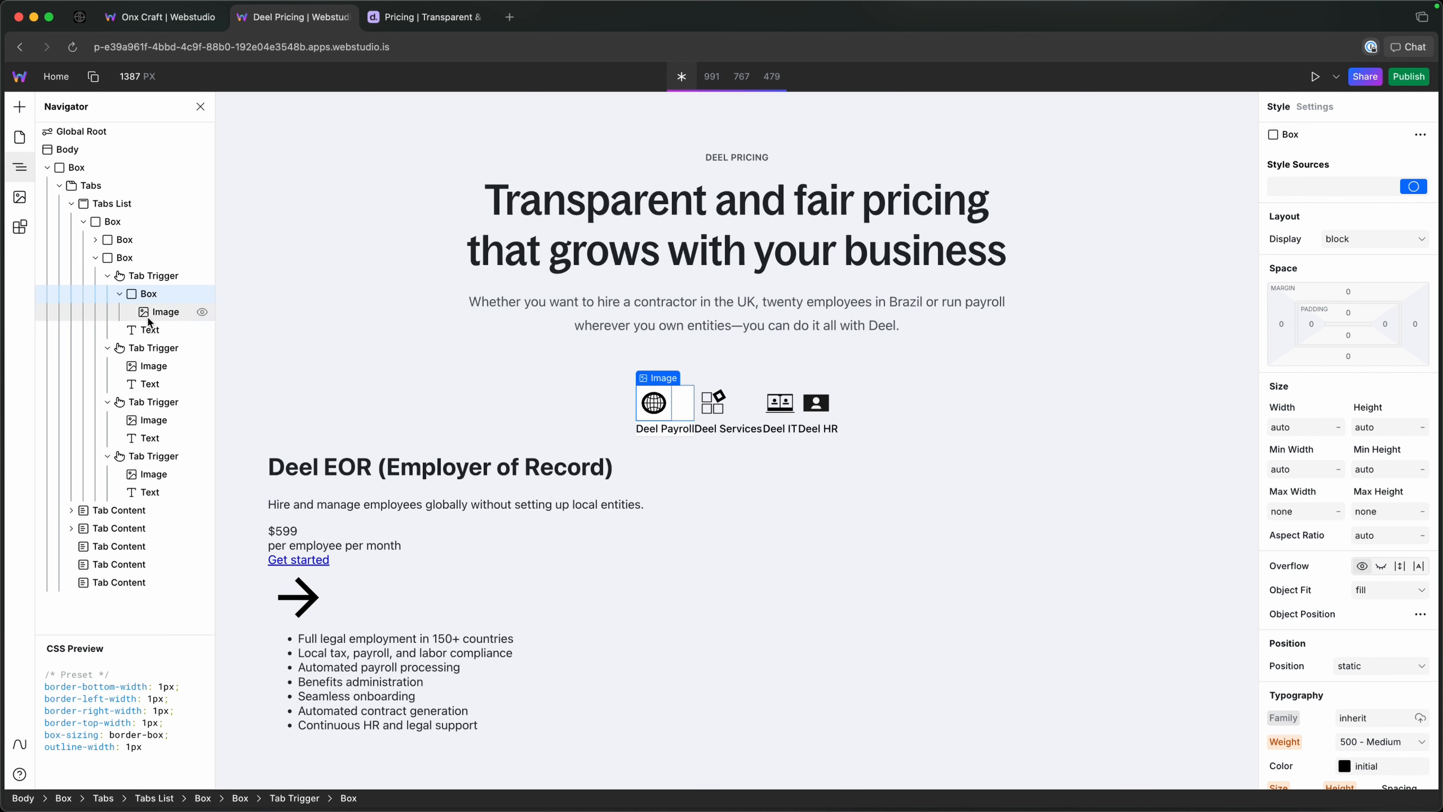
Move the first Tab Trigger's Text into the new Box, below the Image, and select the Box.
{"action": "left_click", "coordinate": [150, 329]}
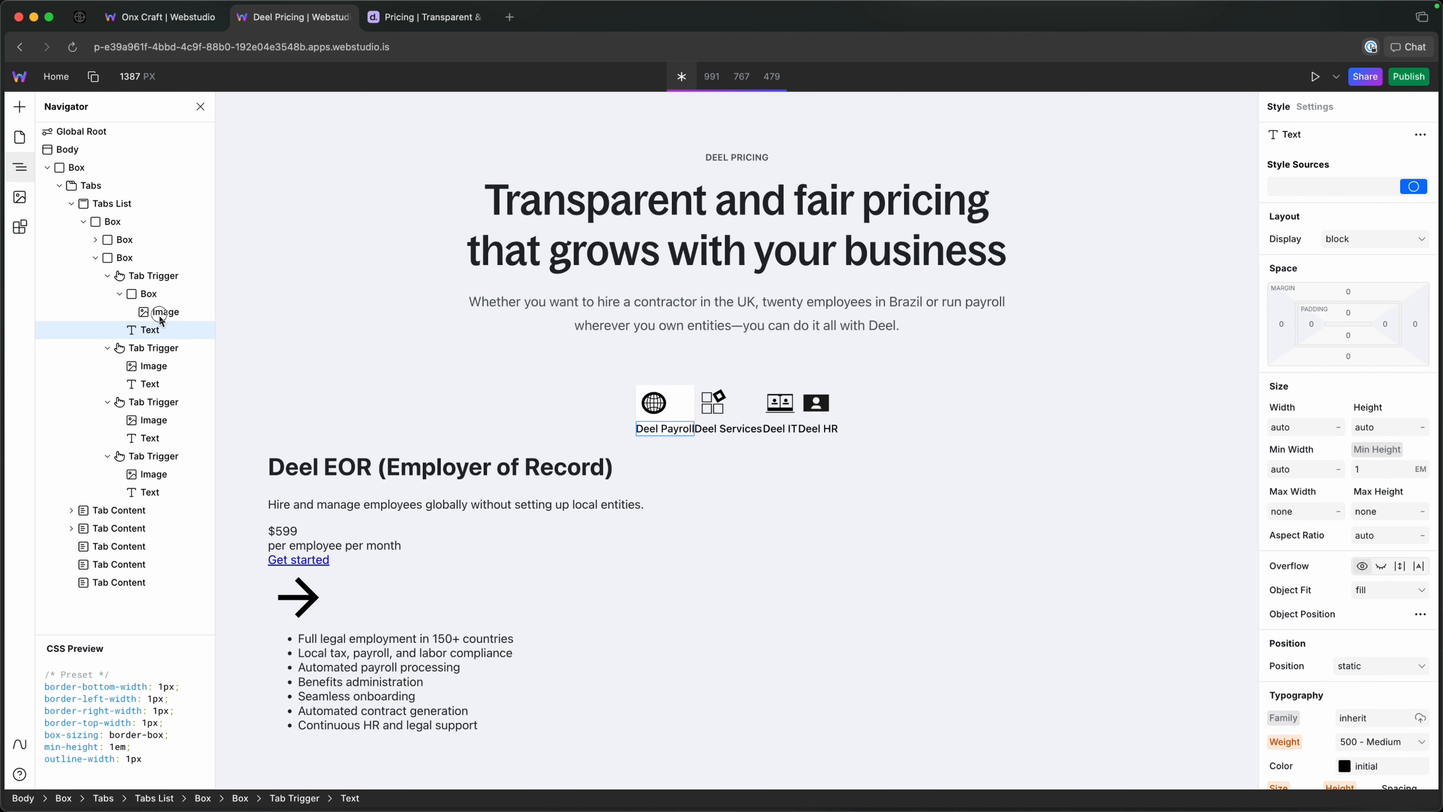
{"action": "mouse_move", "coordinate": [159, 318]}
{"action": "left_mouse_down"}
{"action": "mouse_move", "coordinate": [161, 336]}
{"action": "mouse_move", "coordinate": [162, 307]}
{"action": "left_mouse_up"}
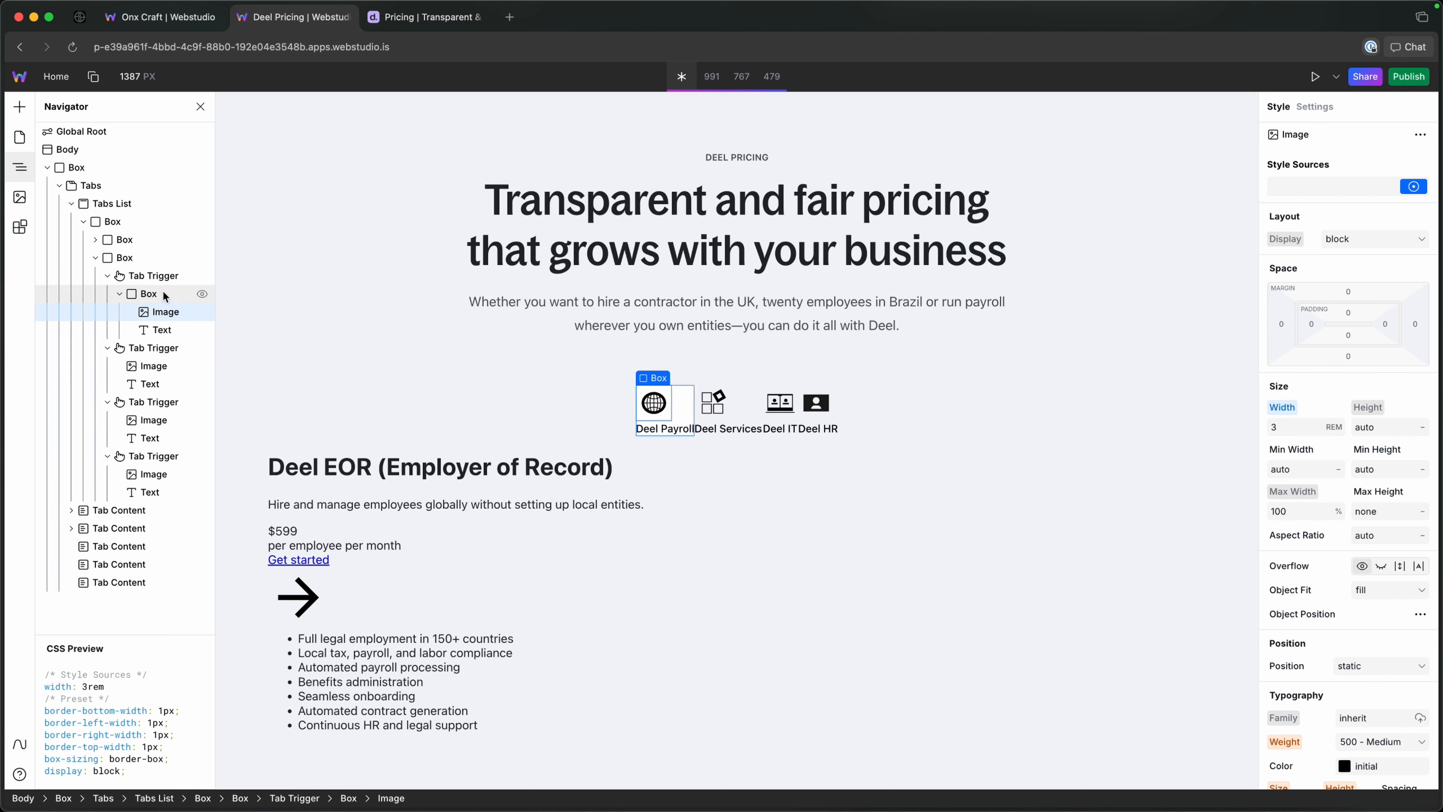
{"action": "left_click", "coordinate": [149, 297]}
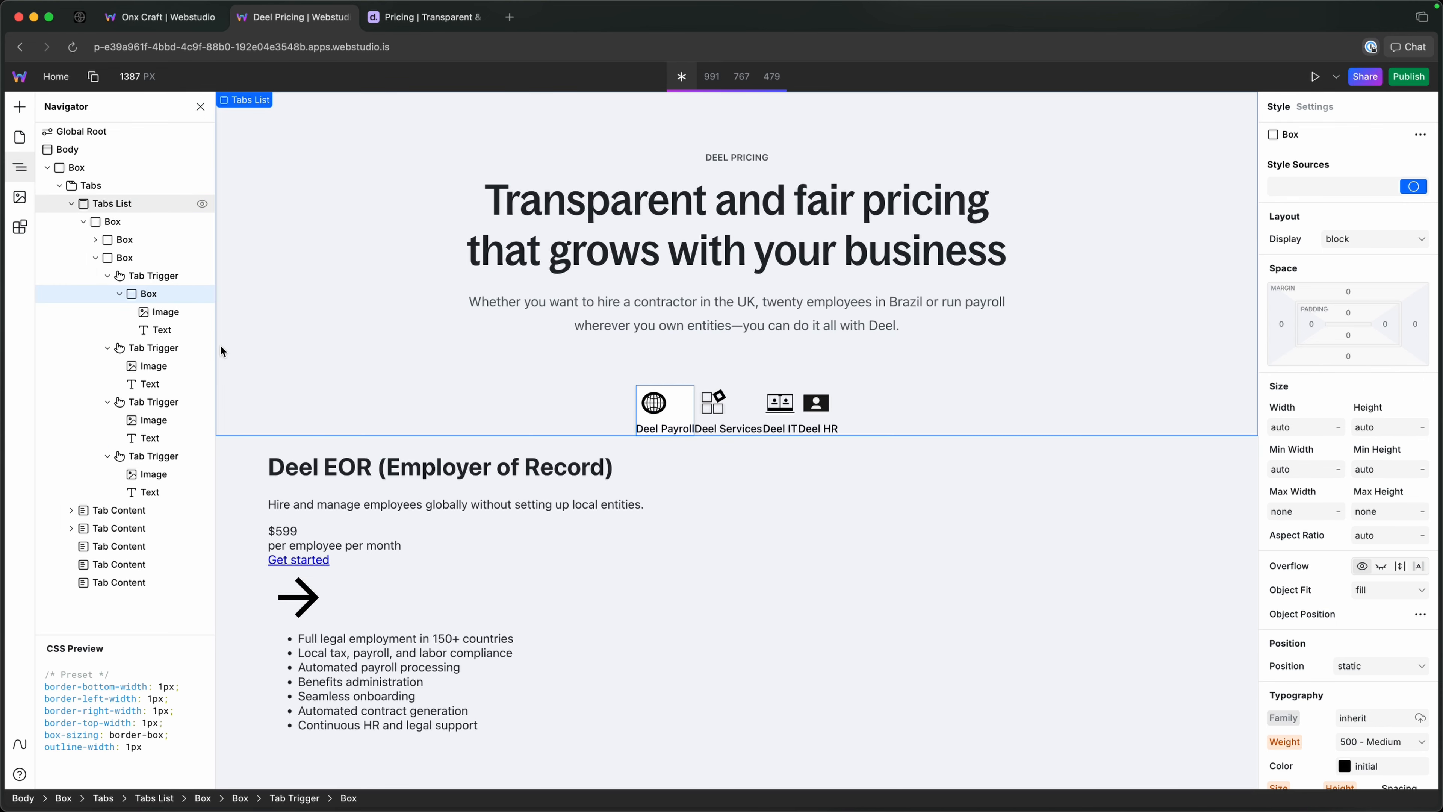
Inspect the Deel Payroll tab's size and padding on the reference pricing page with developer tools, then return to the Webstudio project.
{"action": "left_click", "coordinate": [385, 25]}
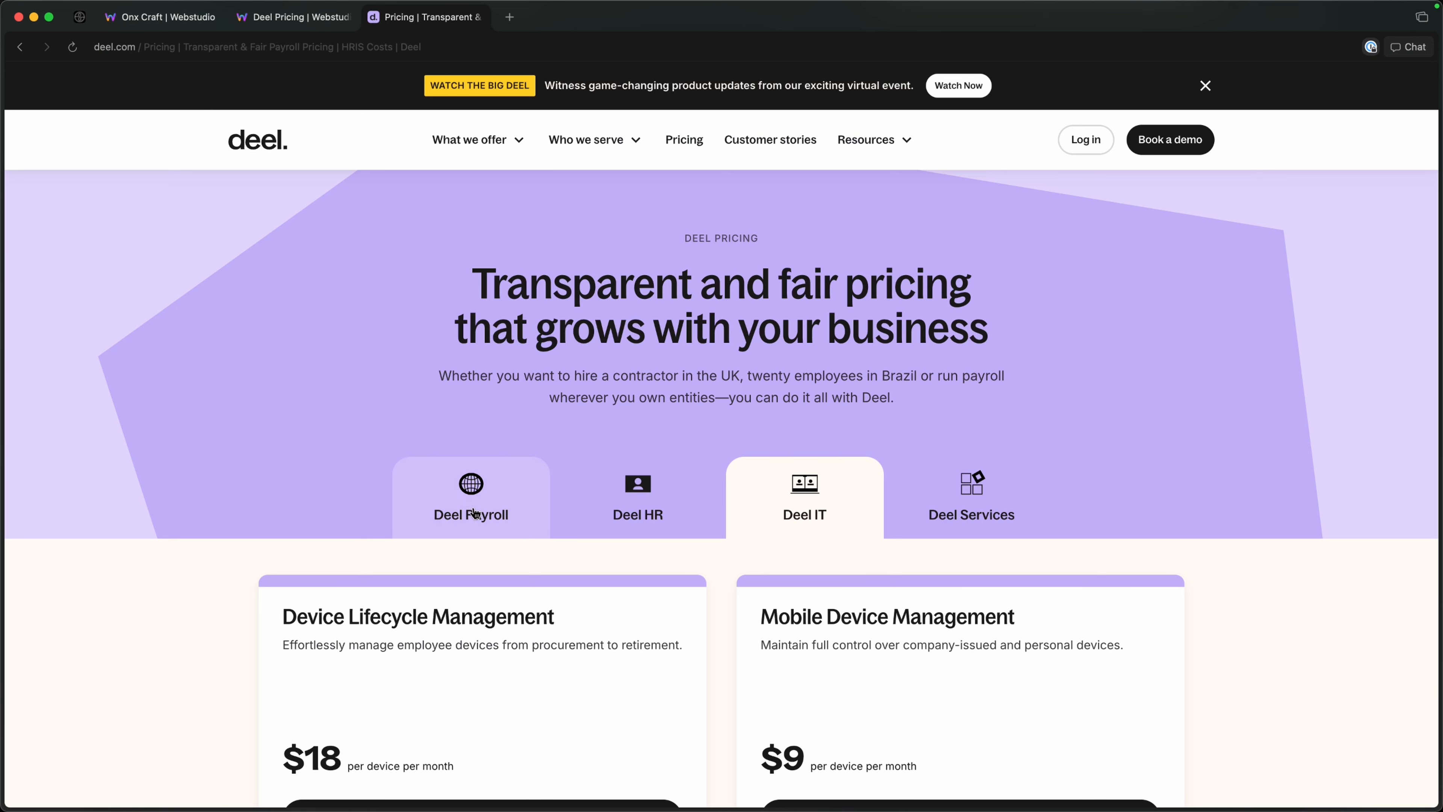
{"action": "right_click", "coordinate": [537, 380]}
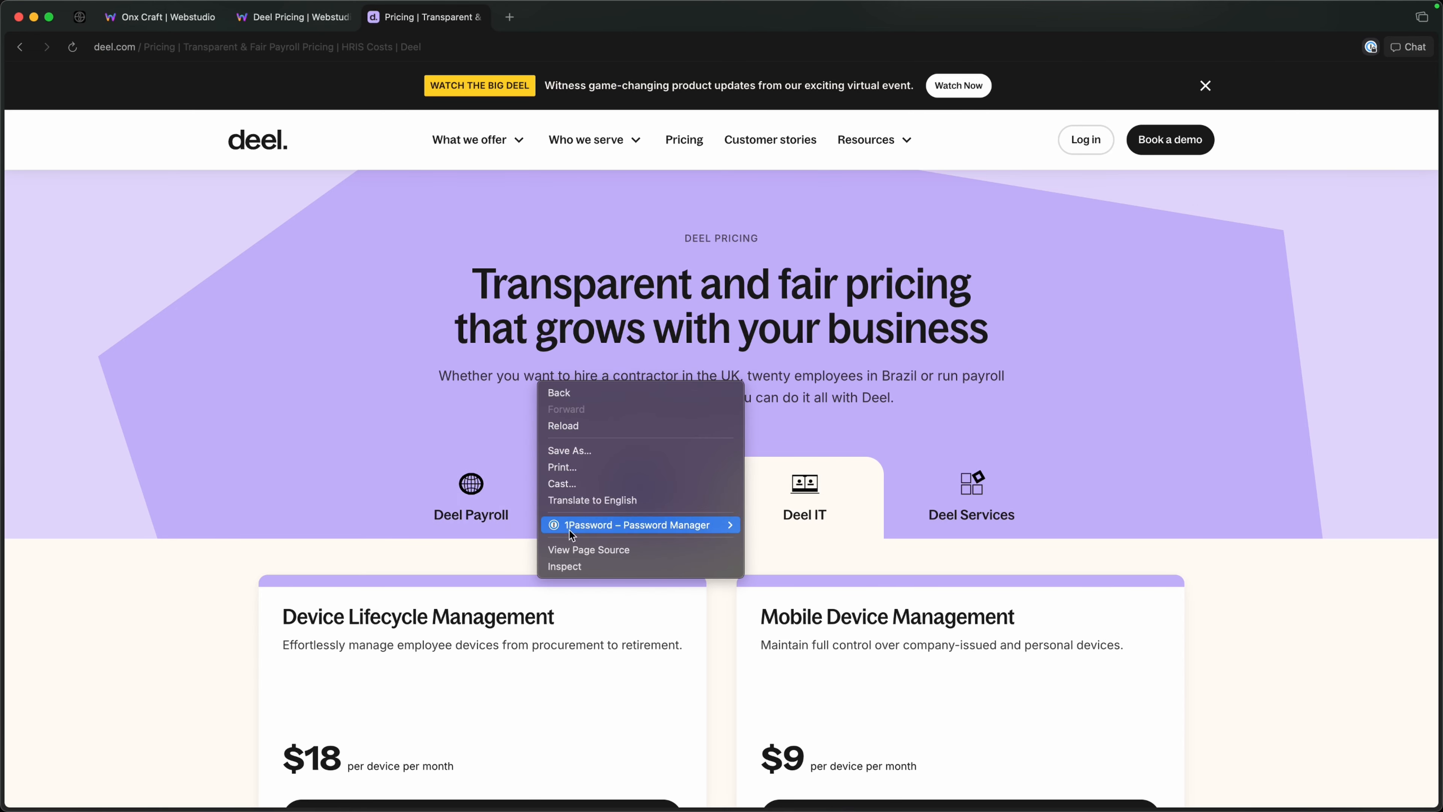
{"action": "left_click", "coordinate": [568, 562]}
{"action": "left_click", "coordinate": [741, 72]}
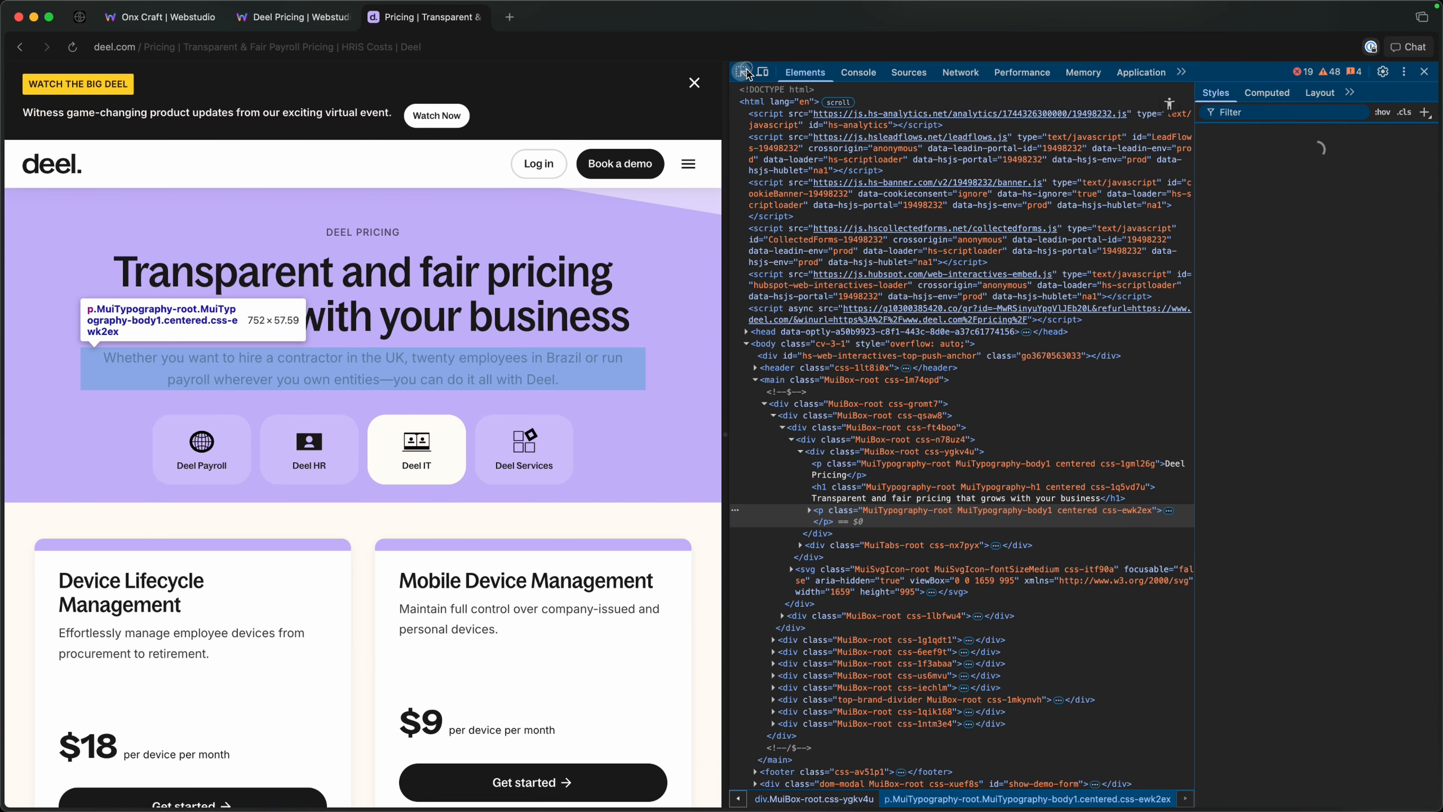
{"action": "left_click", "coordinate": [239, 435]}
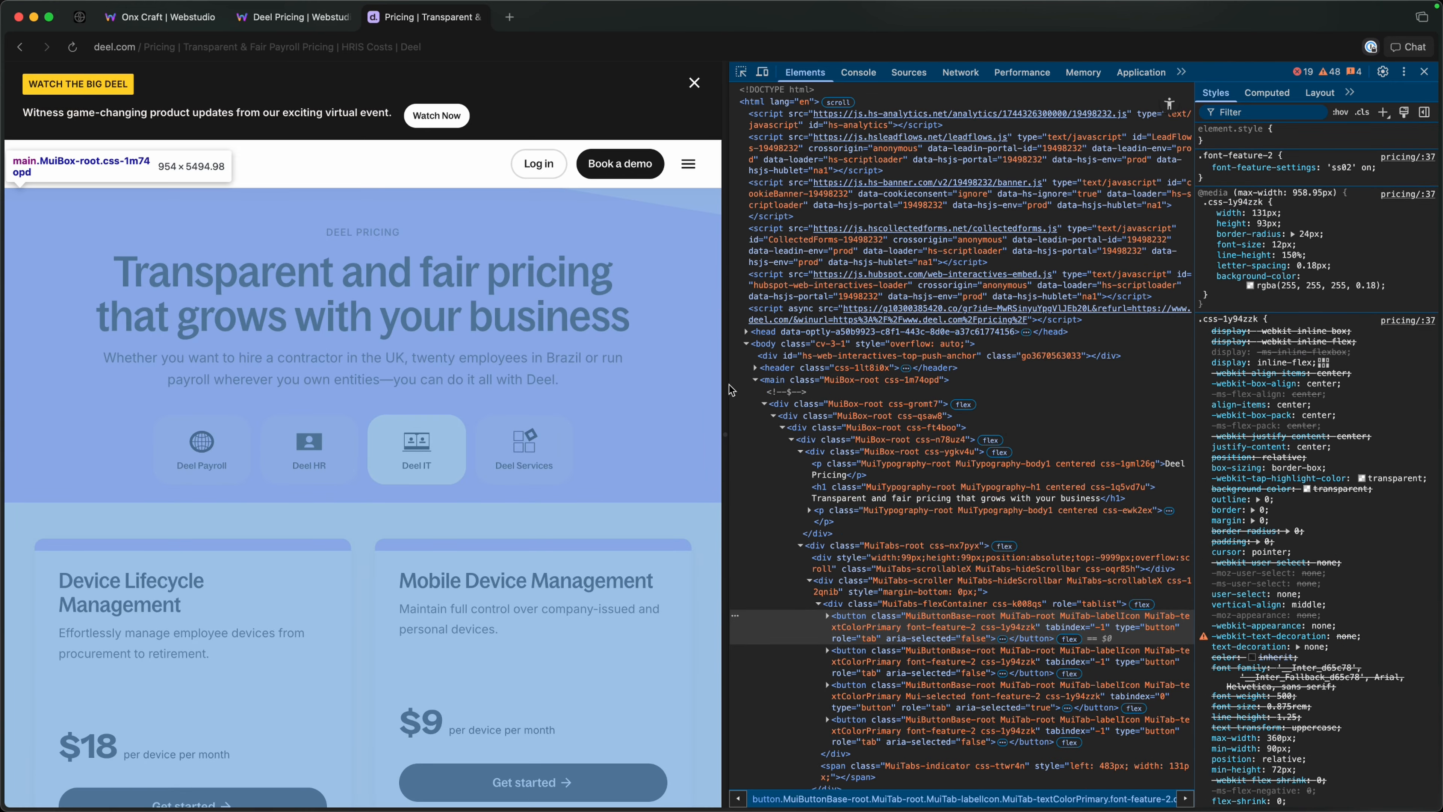
{"action": "left_click_drag", "start_coordinate": [727, 390], "coordinate": [975, 329]}
{"action": "left_click", "coordinate": [993, 73]}
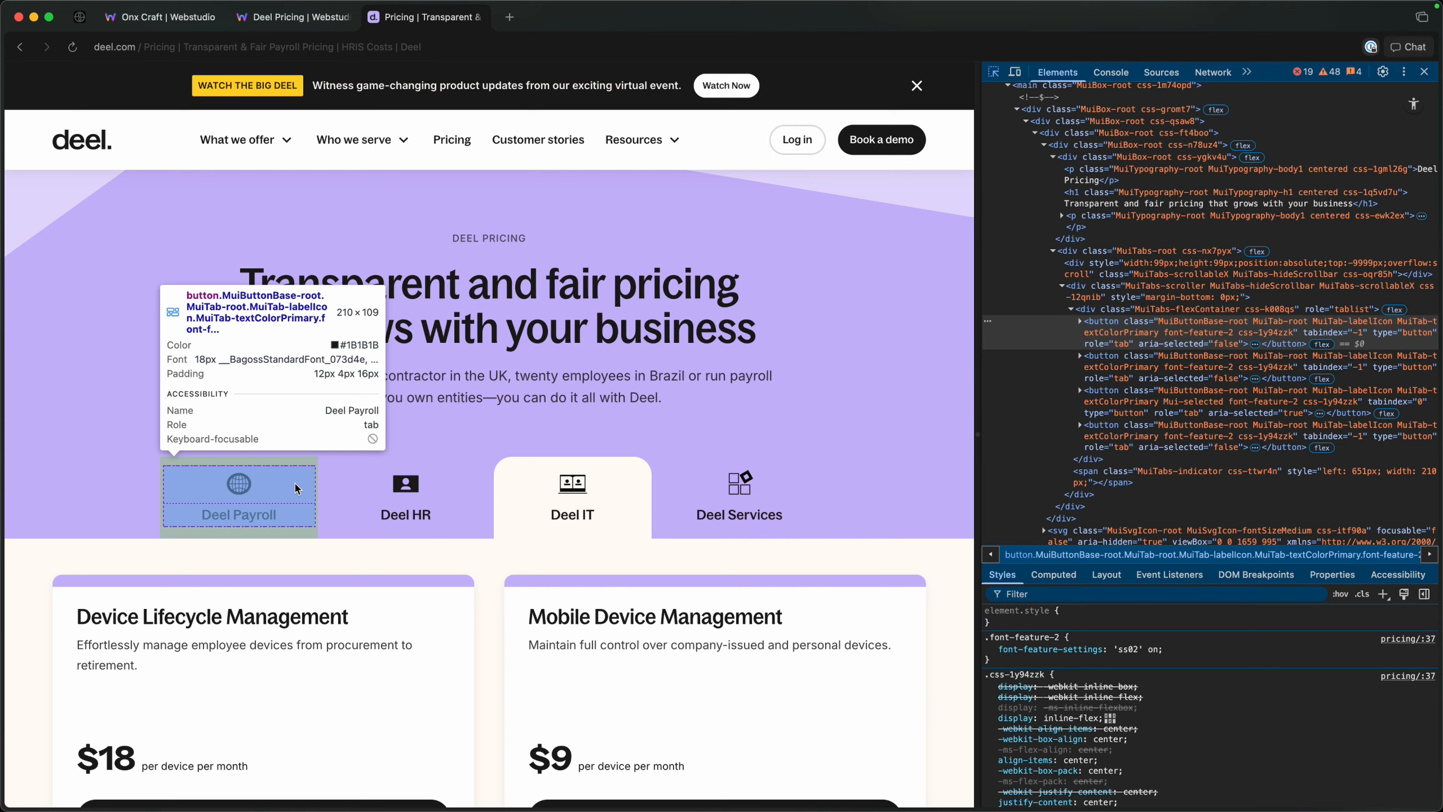
{"action": "left_click", "coordinate": [294, 17]}
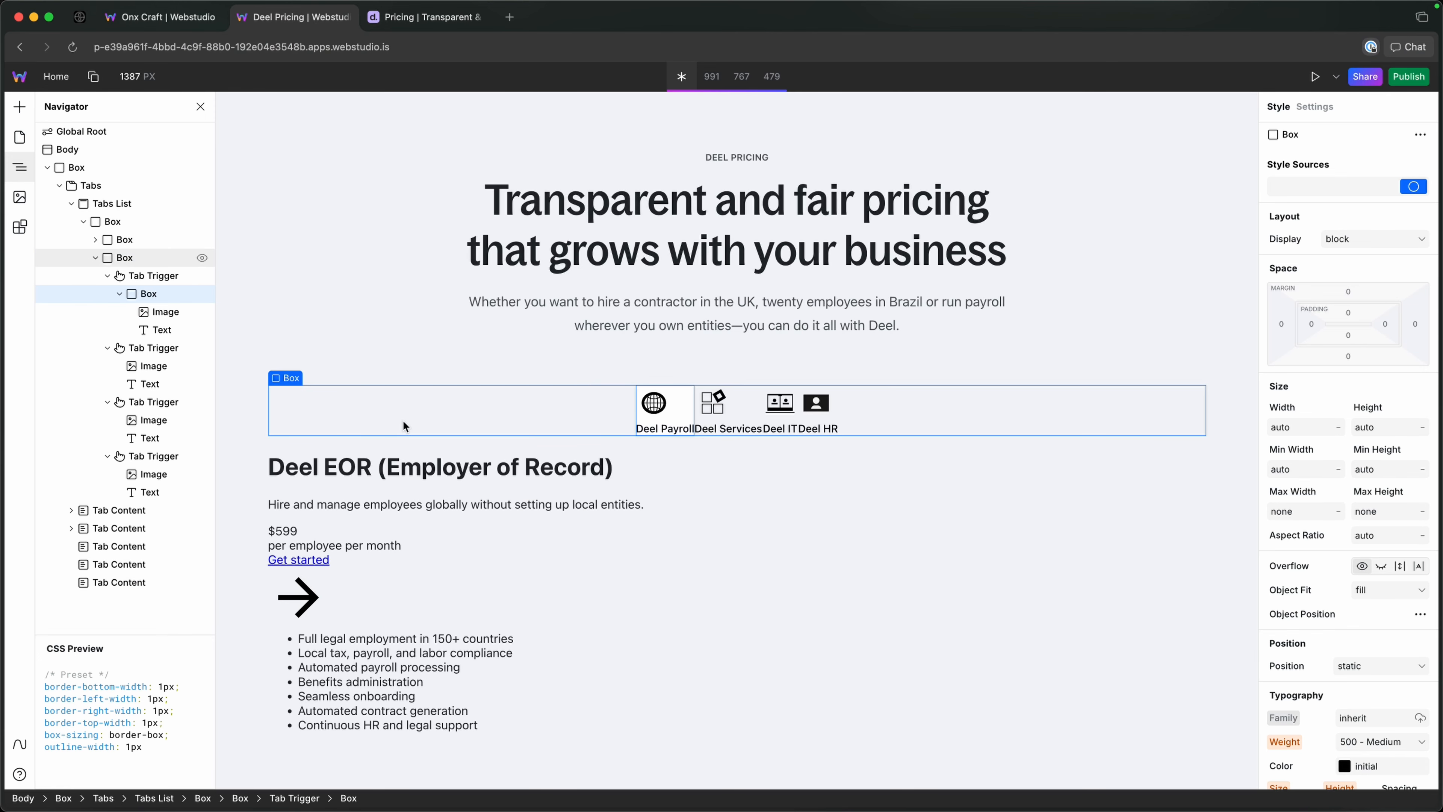
Rename the Box inside the first Tab Trigger to Trigger Wrap.
{"action": "double_click", "coordinate": [151, 293]}
{"action": "type", "text": "T"}
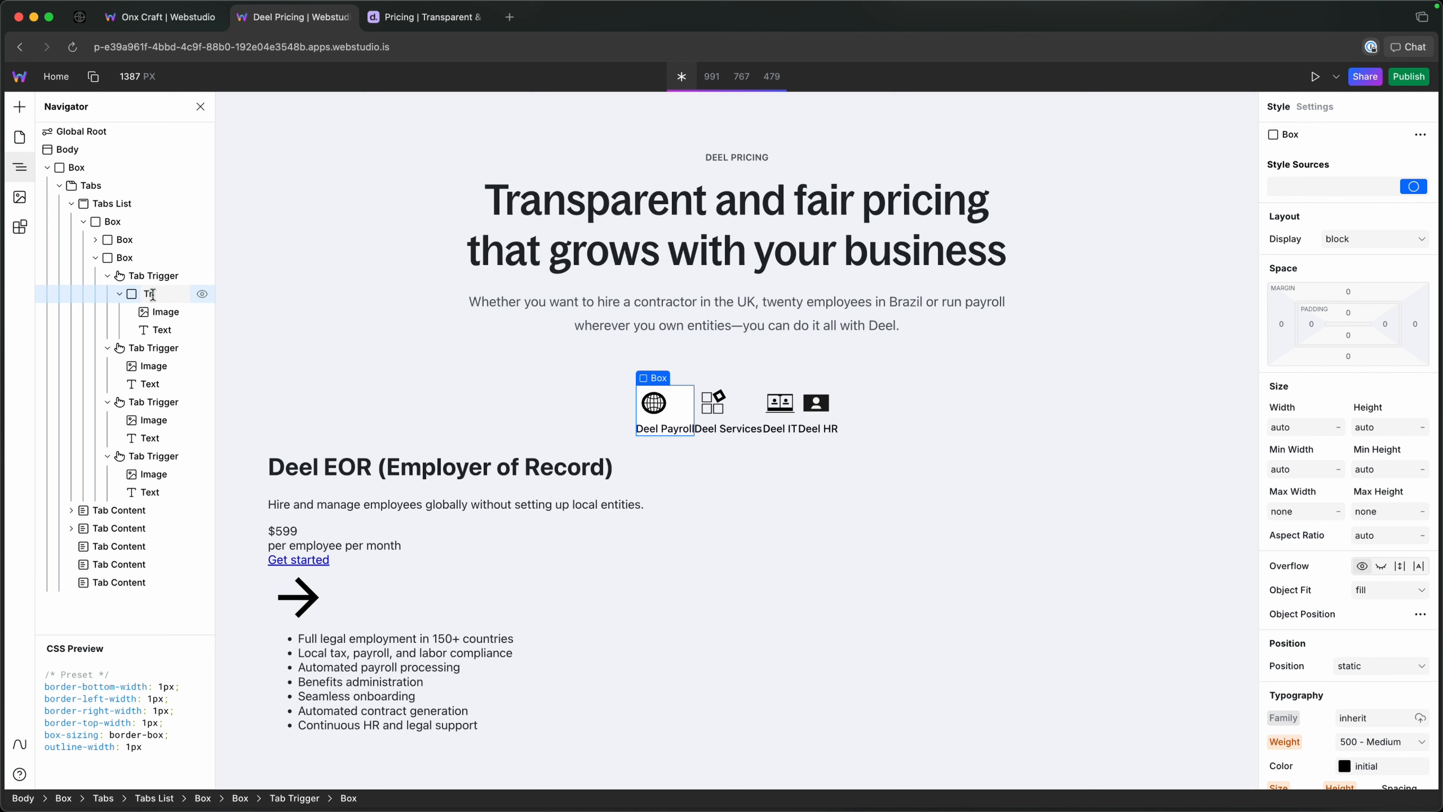
{"action": "type", "text": "rigger Wrap"}
{"action": "key", "text": "Return"}
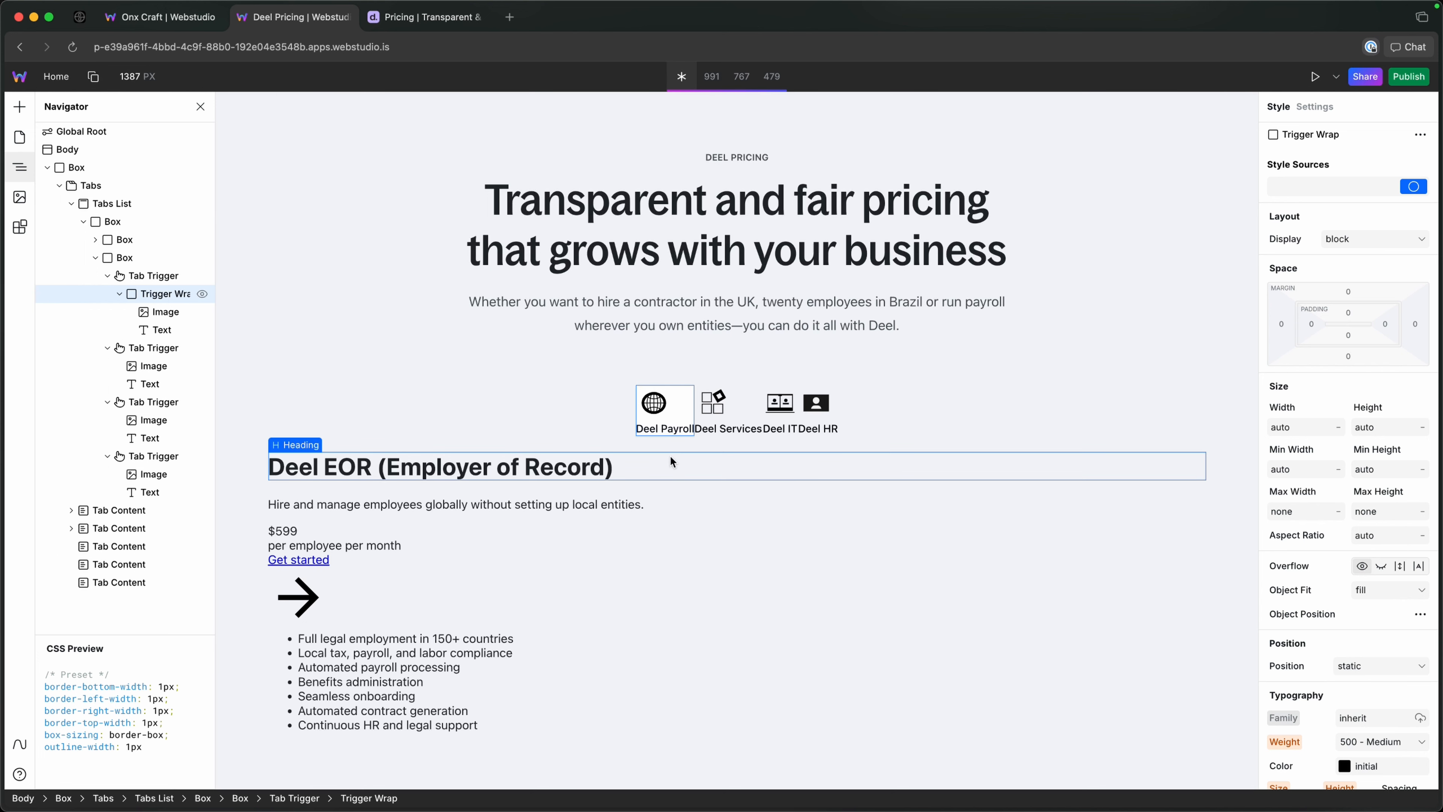
Create a trigger-wrap token on the Trigger Wrap box.
{"action": "left_click", "coordinate": [1328, 180]}
{"action": "type", "text": "tri"}
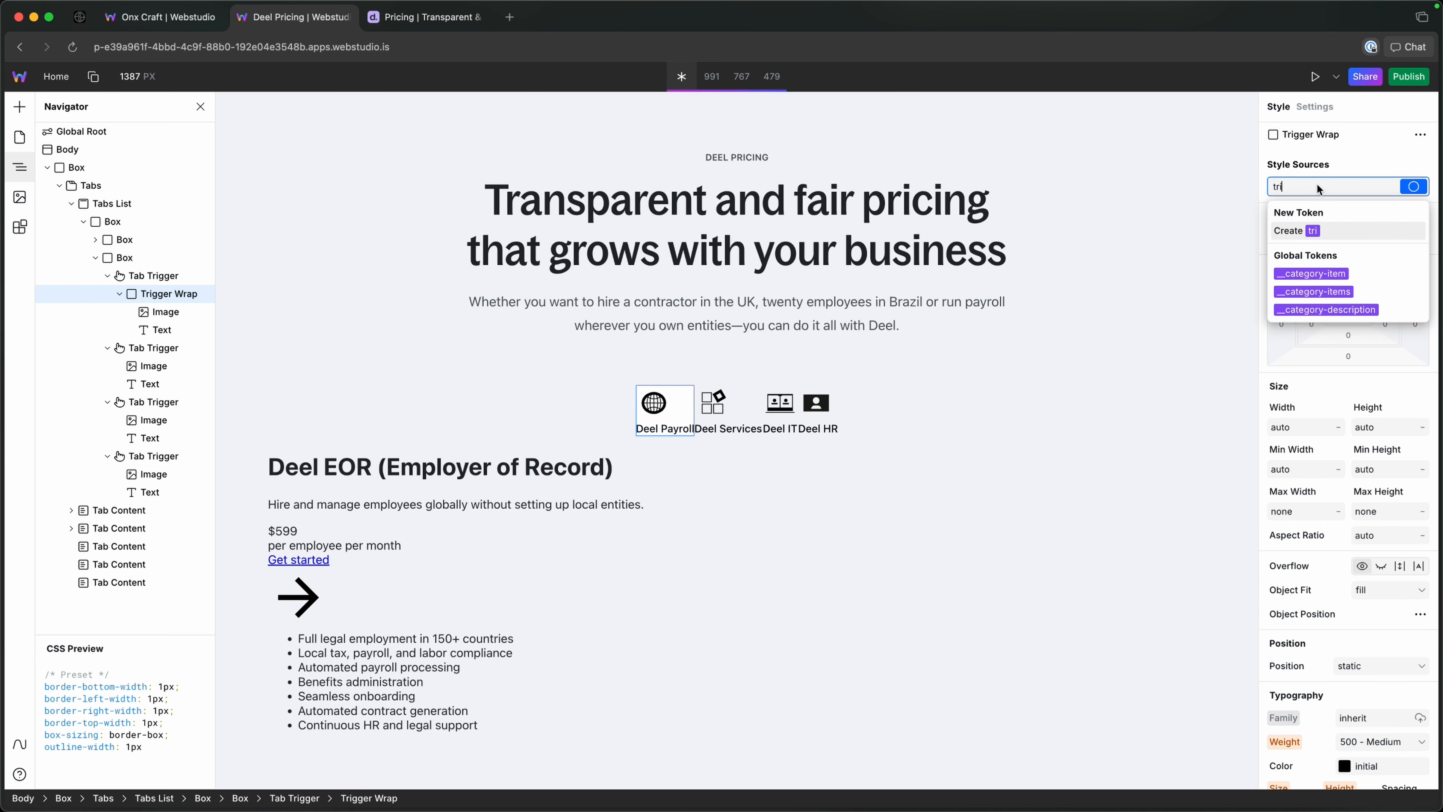
{"action": "type", "text": "gger-wrap"}
{"action": "key", "text": "Return"}
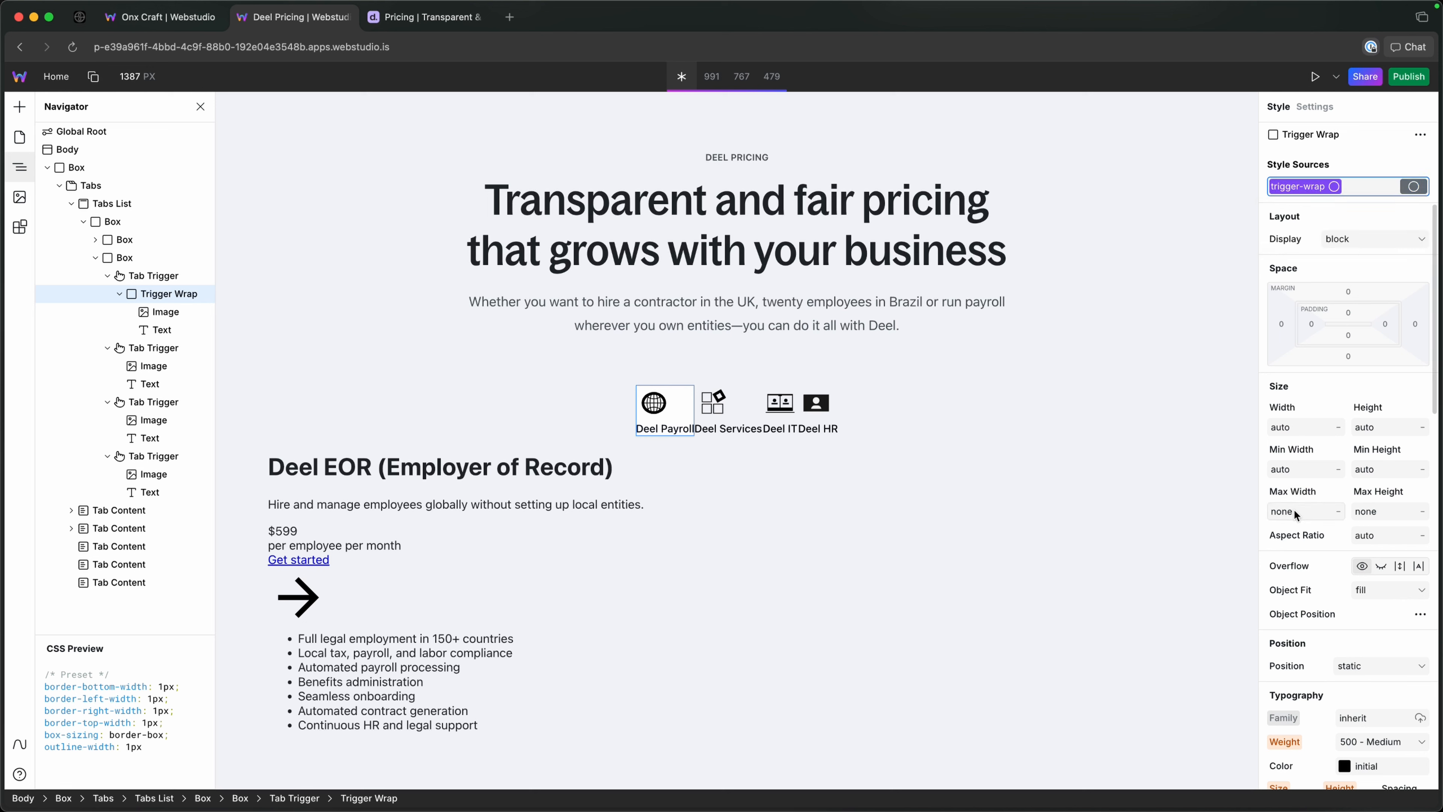
Set the max width of the trigger-wrap token to --size-16.
{"action": "left_click", "coordinate": [1305, 504]}
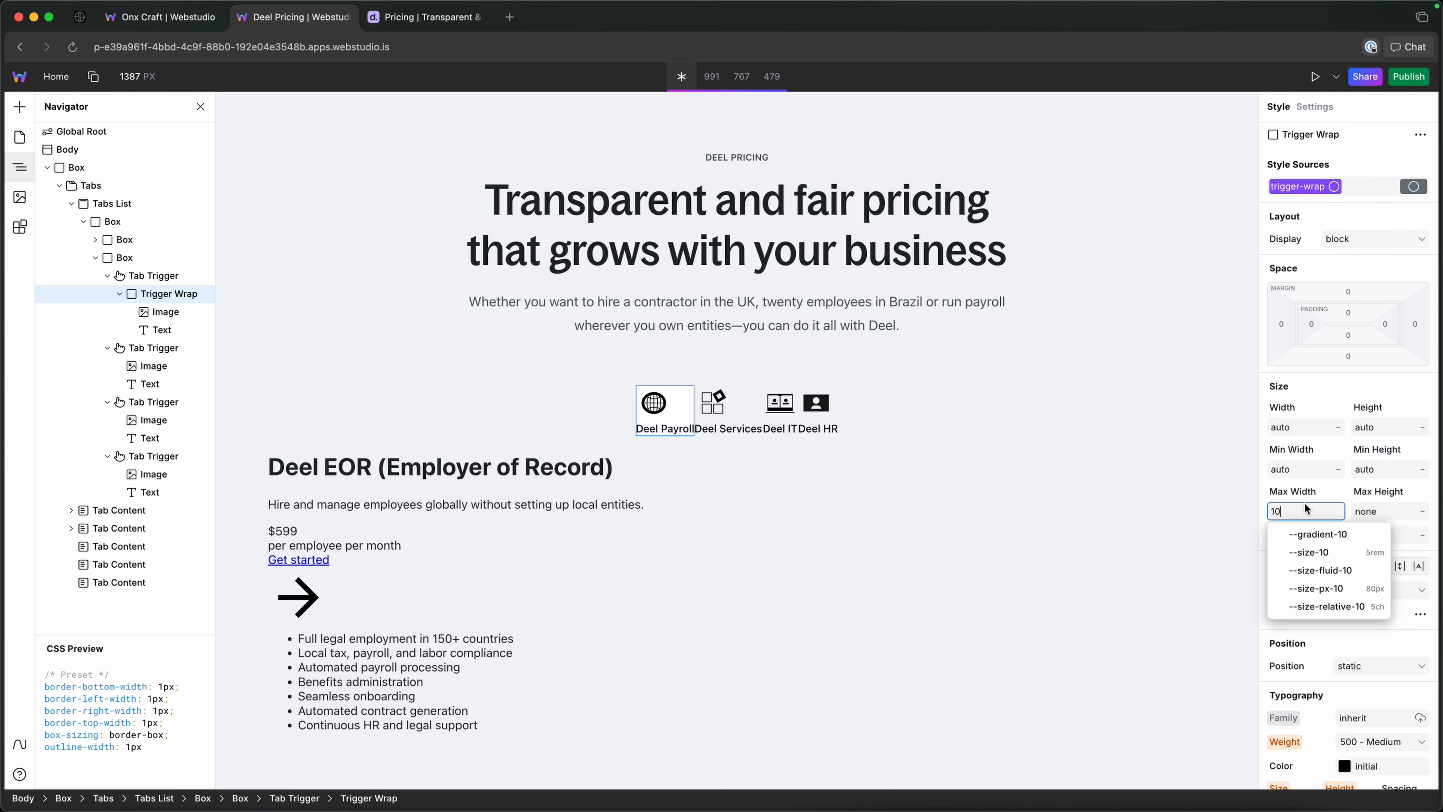
{"action": "key", "text": "BackSpace"}
{"action": "type", "text": "--size"}
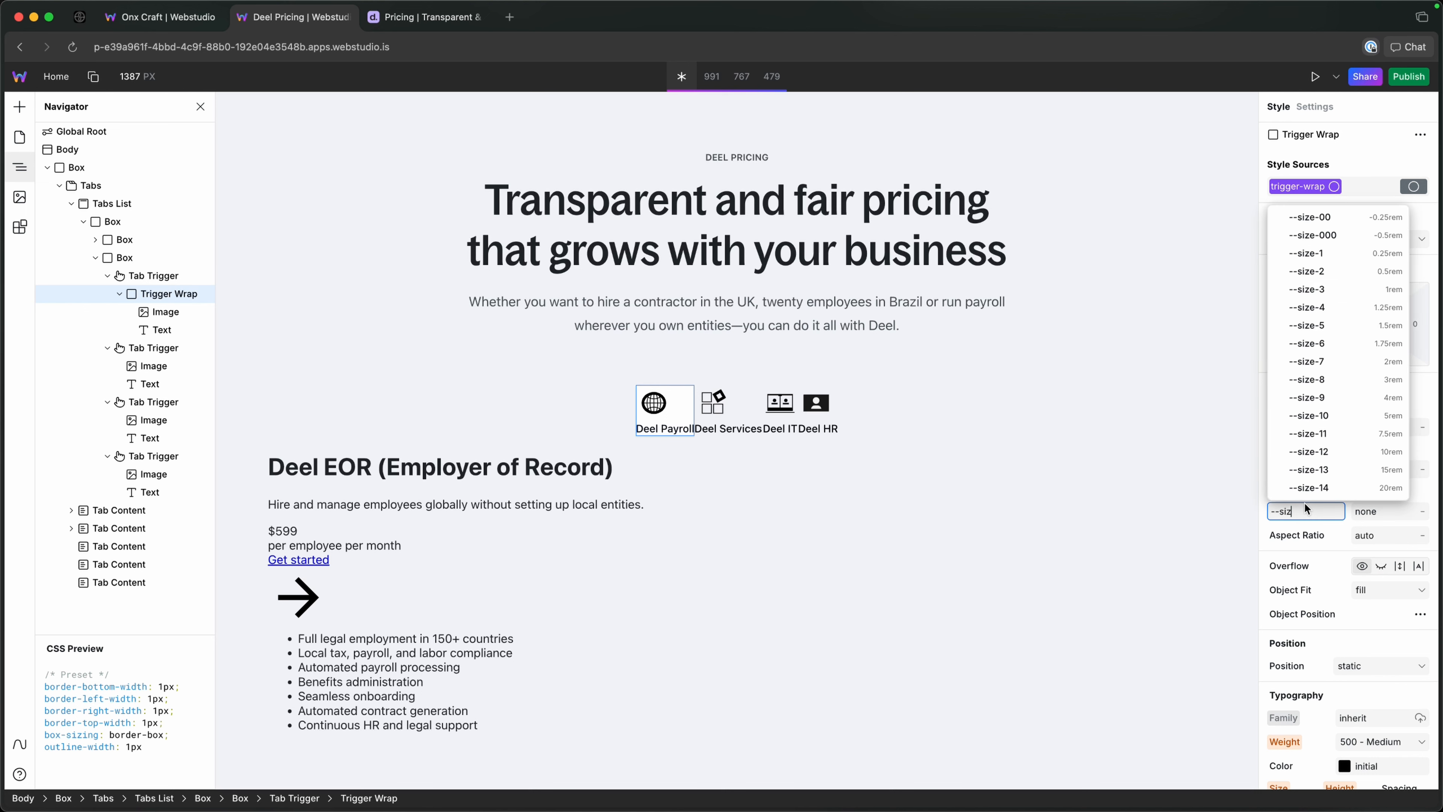
{"action": "key", "text": "Down"}
{"action": "key", "text": "Down"}
{"action": "key", "text": "Down"}
{"action": "key", "text": "Down"}
{"action": "key", "text": "Down"}
{"action": "key", "text": "Down"}
{"action": "key", "text": "Down"}
{"action": "key", "text": "Down"}
{"action": "key", "text": "Down"}
{"action": "key", "text": "Down"}
{"action": "key", "text": "Down"}
{"action": "key", "text": "Down"}
{"action": "key", "text": "Down"}
{"action": "key", "text": "Down"}
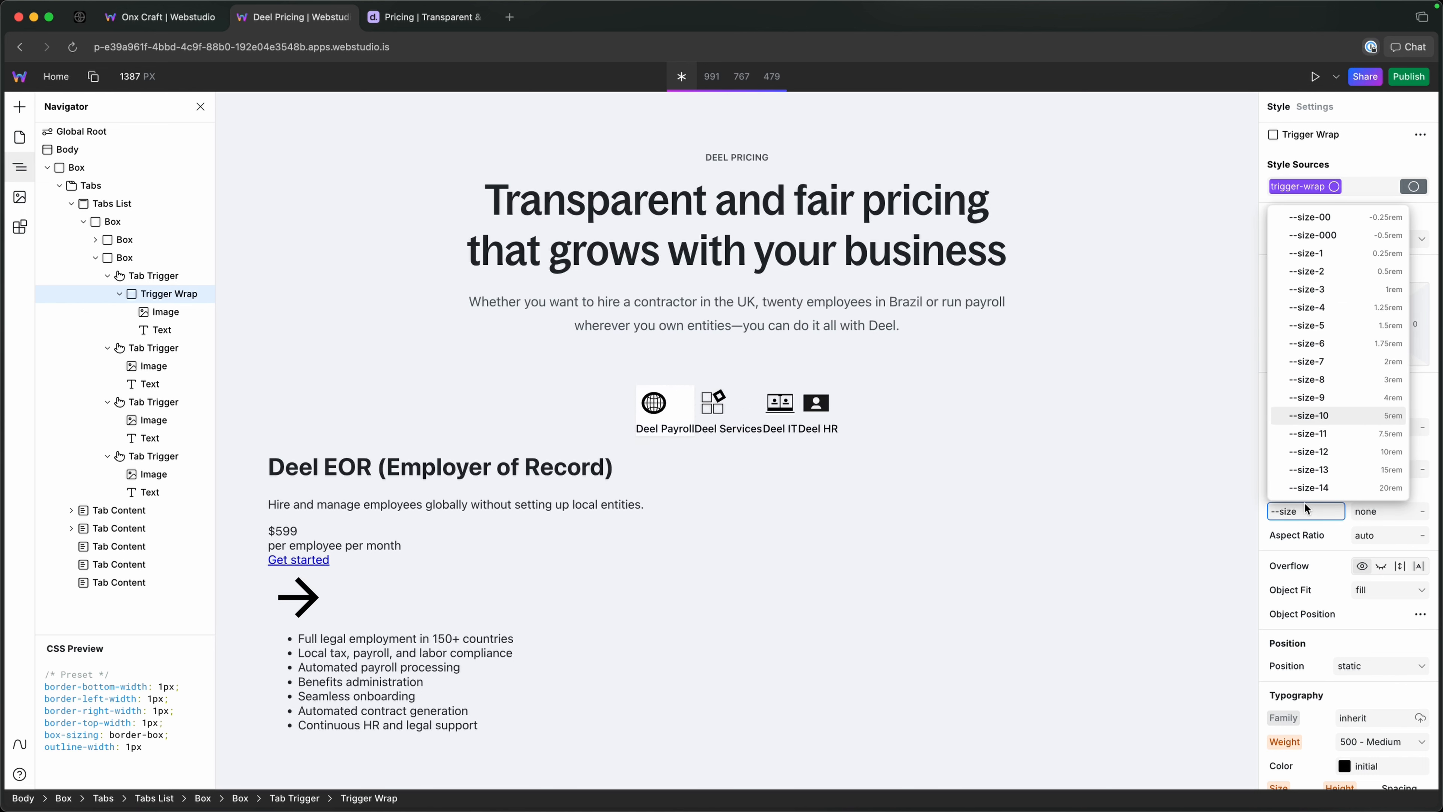
{"action": "key", "text": "Return"}
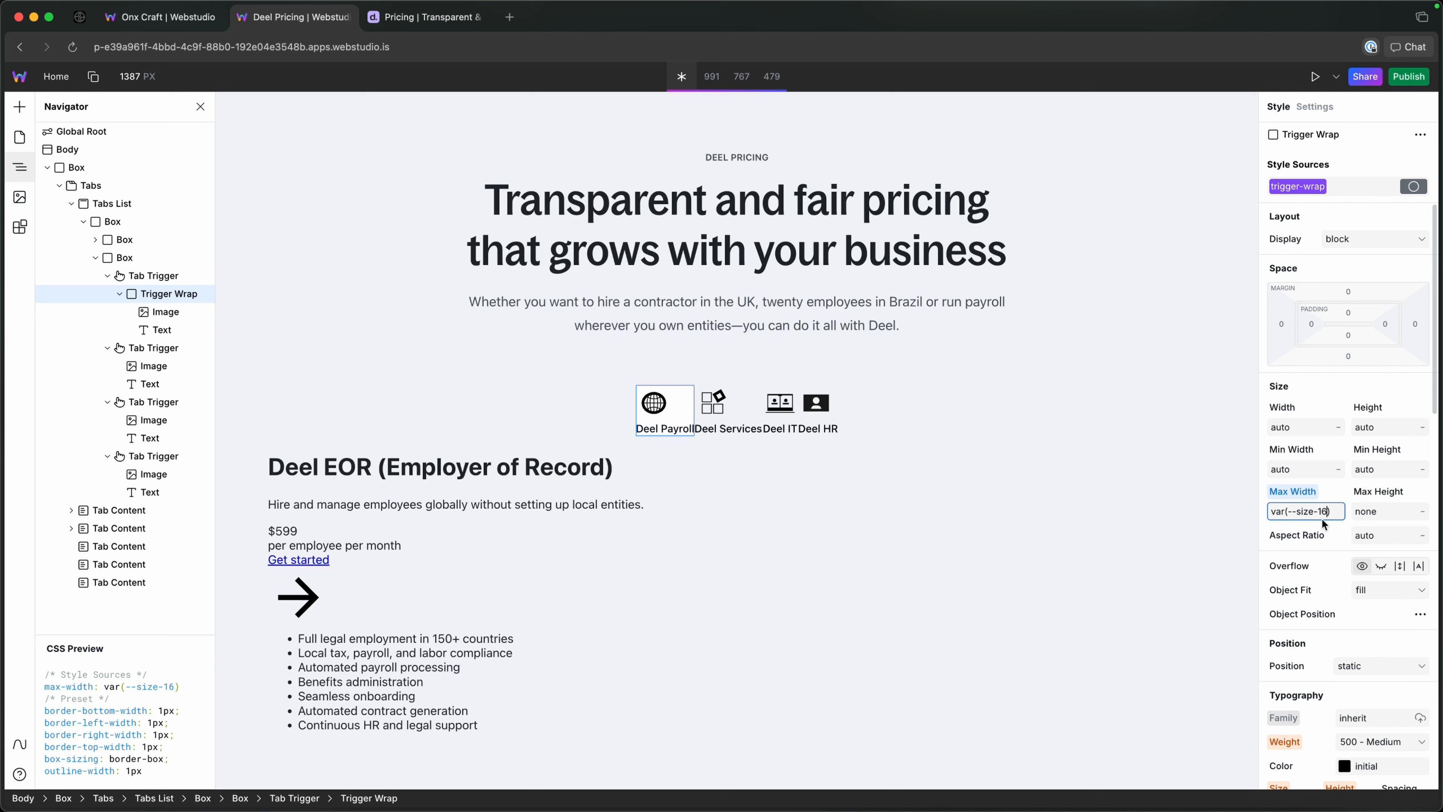
Try --size-13 and --size-12 as the trigger-wrap token's max width.
{"action": "key", "text": "BackSpace"}
{"action": "type", "text": "3"}
{"action": "key", "text": "Return"}
{"action": "key", "text": "BackSpace"}
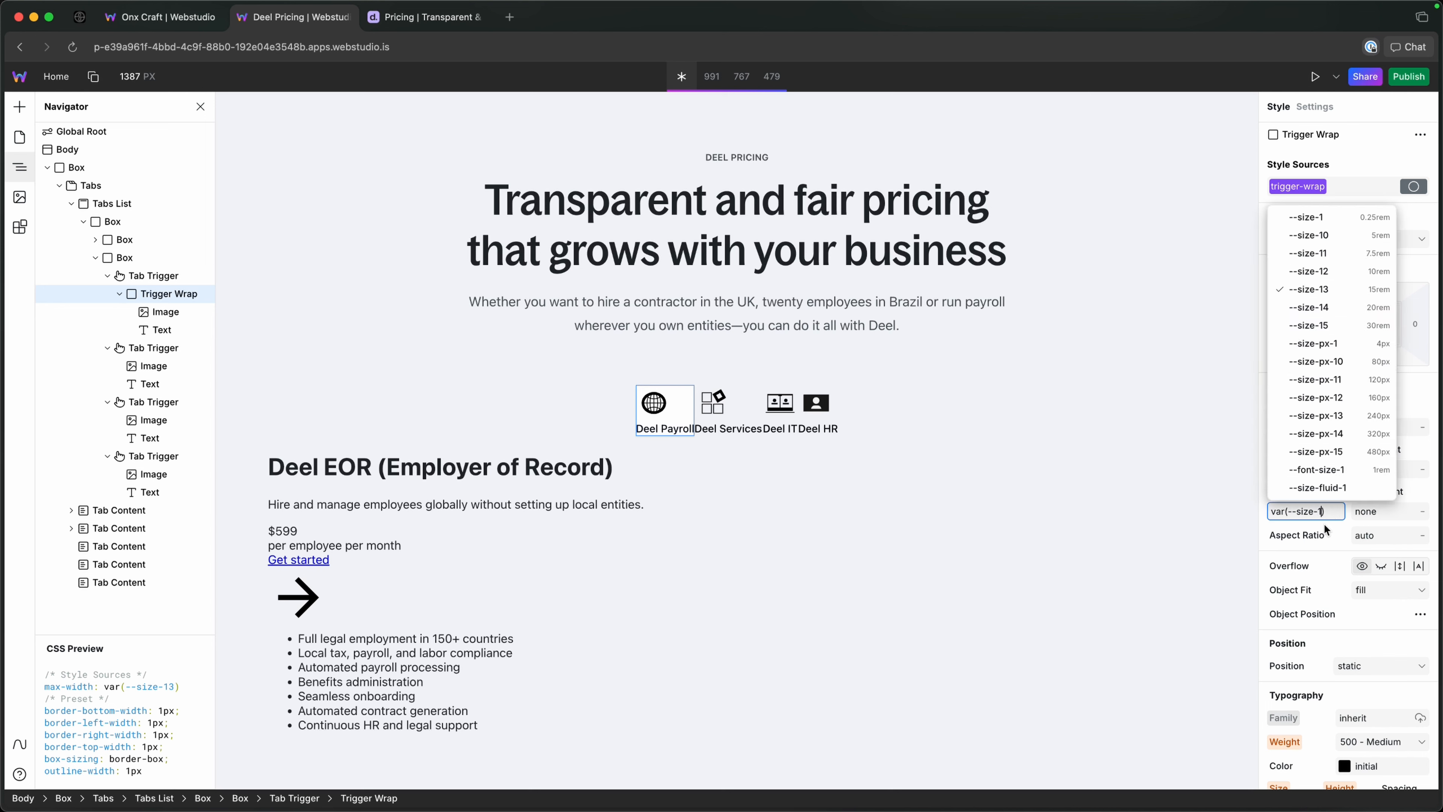
{"action": "type", "text": "2"}
{"action": "key", "text": "Return"}
Set the width of the trigger-wrap token to 100%.
{"action": "left_click", "coordinate": [1290, 429]}
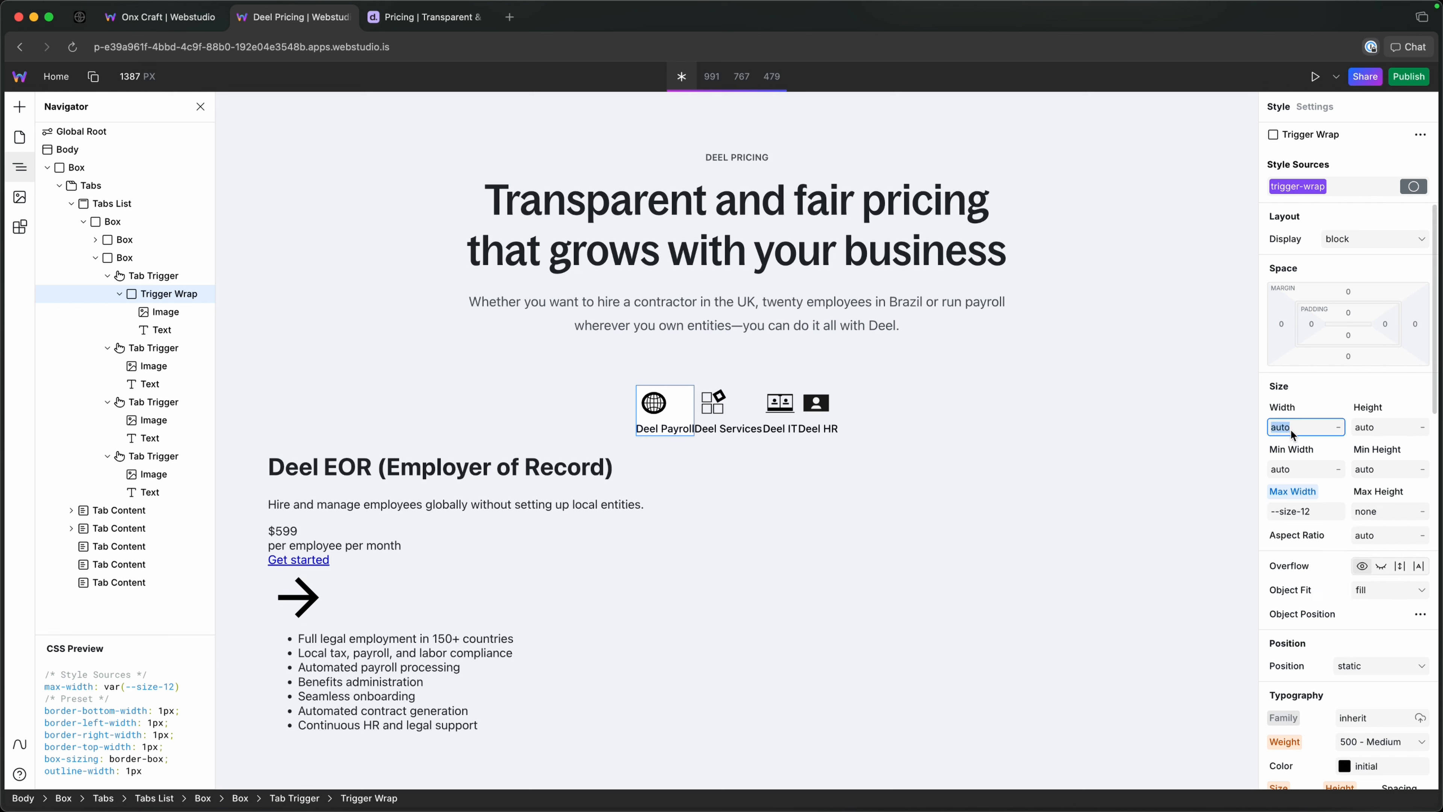
{"action": "type", "text": "100%"}
{"action": "key", "text": "Return"}
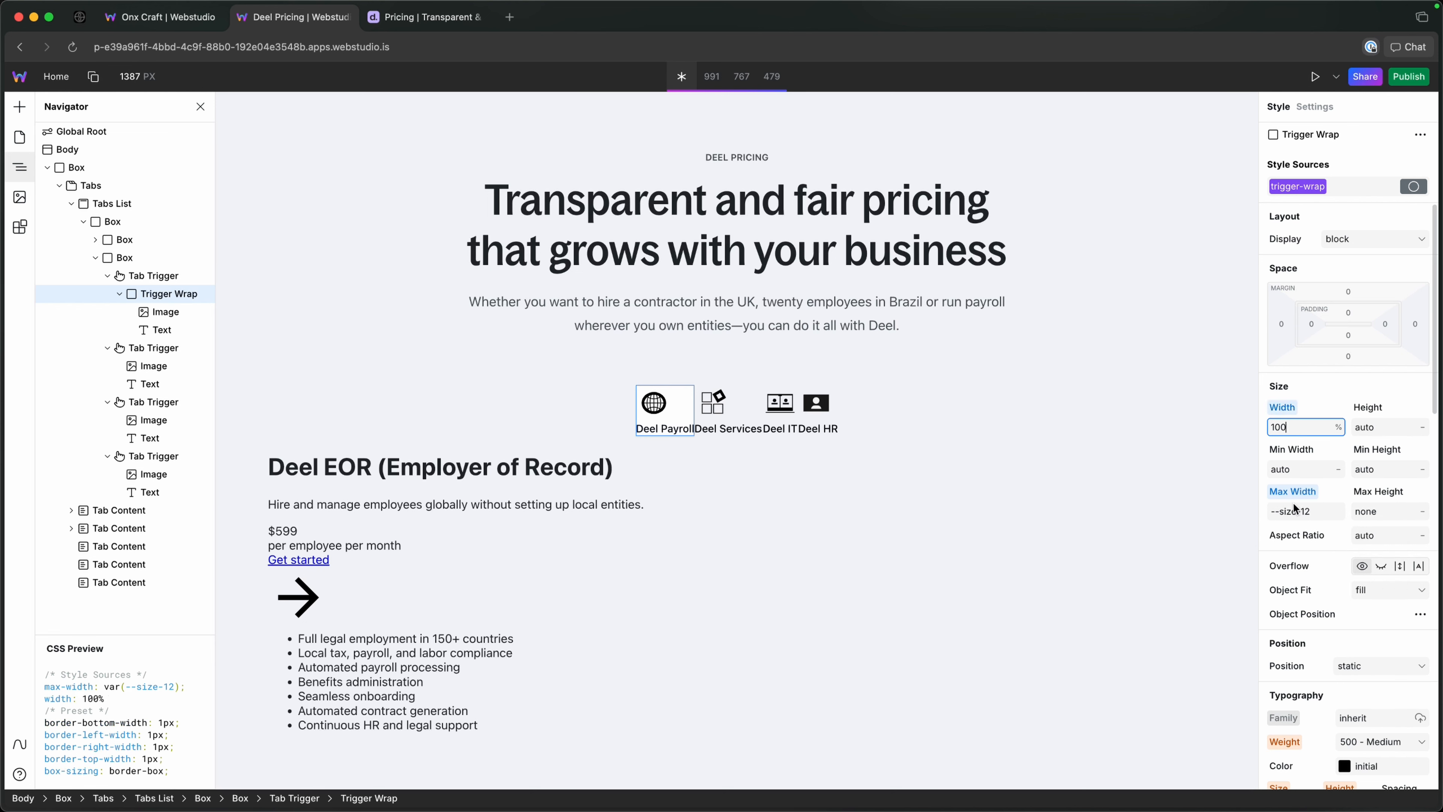
Change the trigger-wrap token's max width to --size-16.
{"action": "left_click", "coordinate": [1313, 511]}
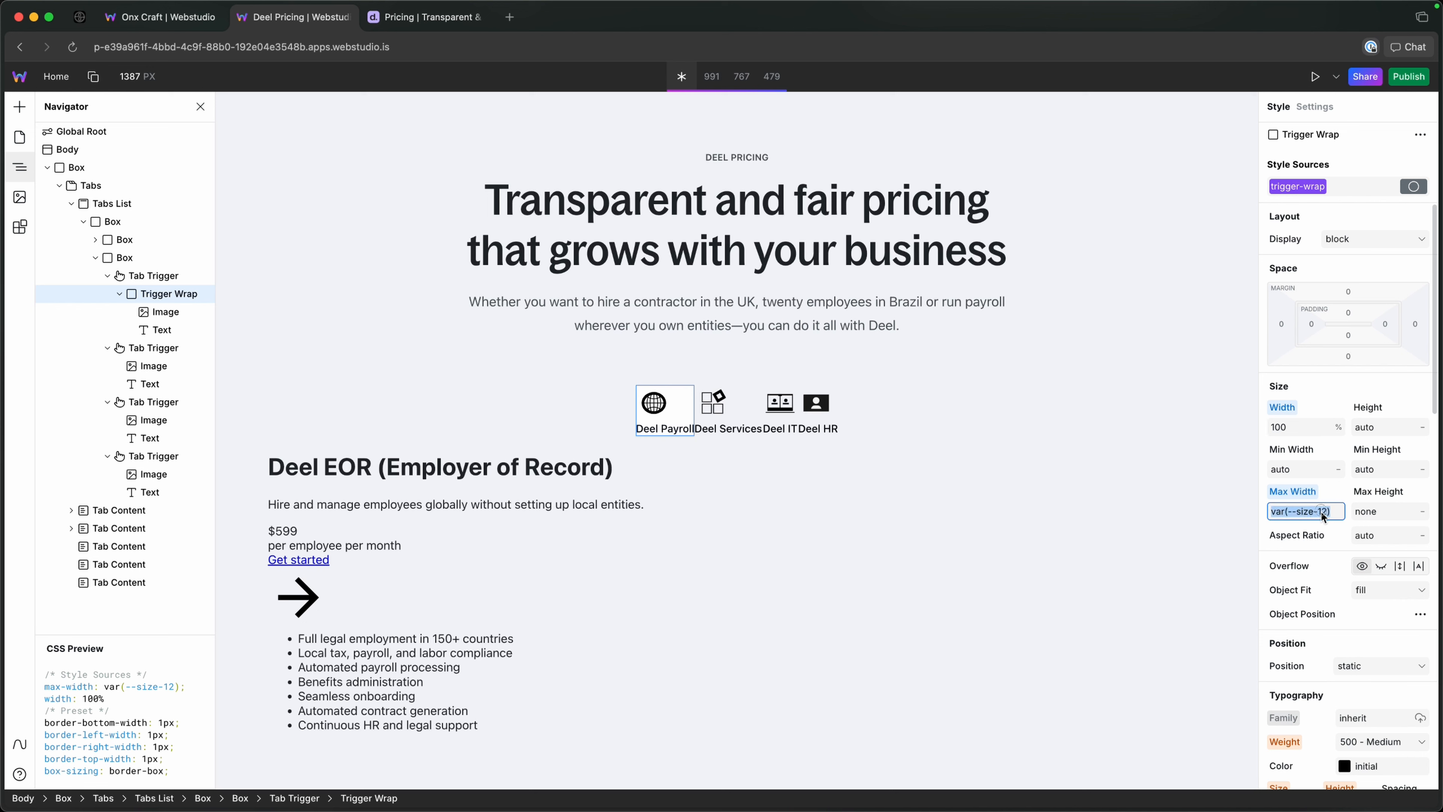
{"action": "left_click", "coordinate": [1321, 511]}
{"action": "key", "text": "BackSpace"}
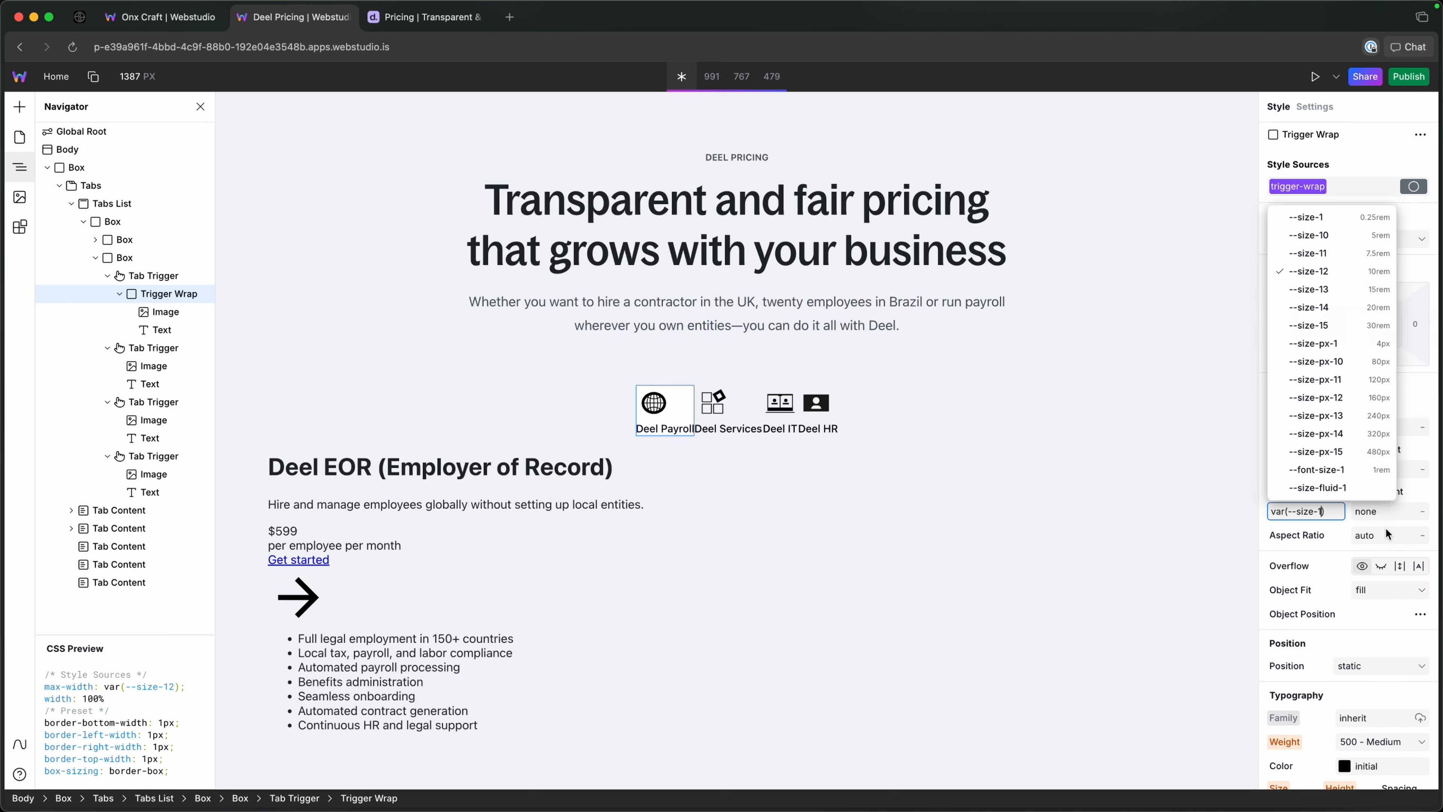
{"action": "type", "text": "6"}
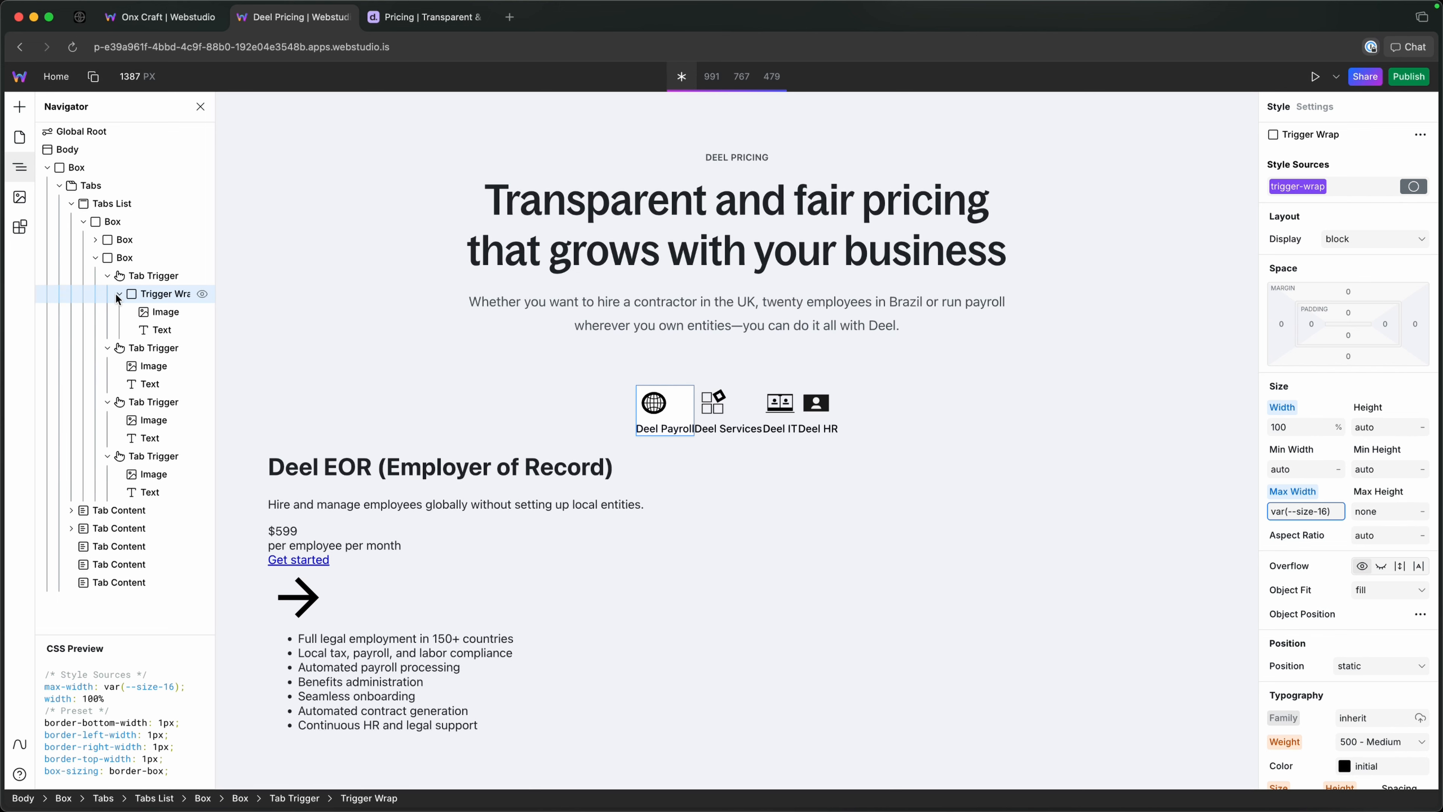
Reset the width and max width on the first tab's trigger-wrap token.
{"action": "left_click", "coordinate": [128, 279]}
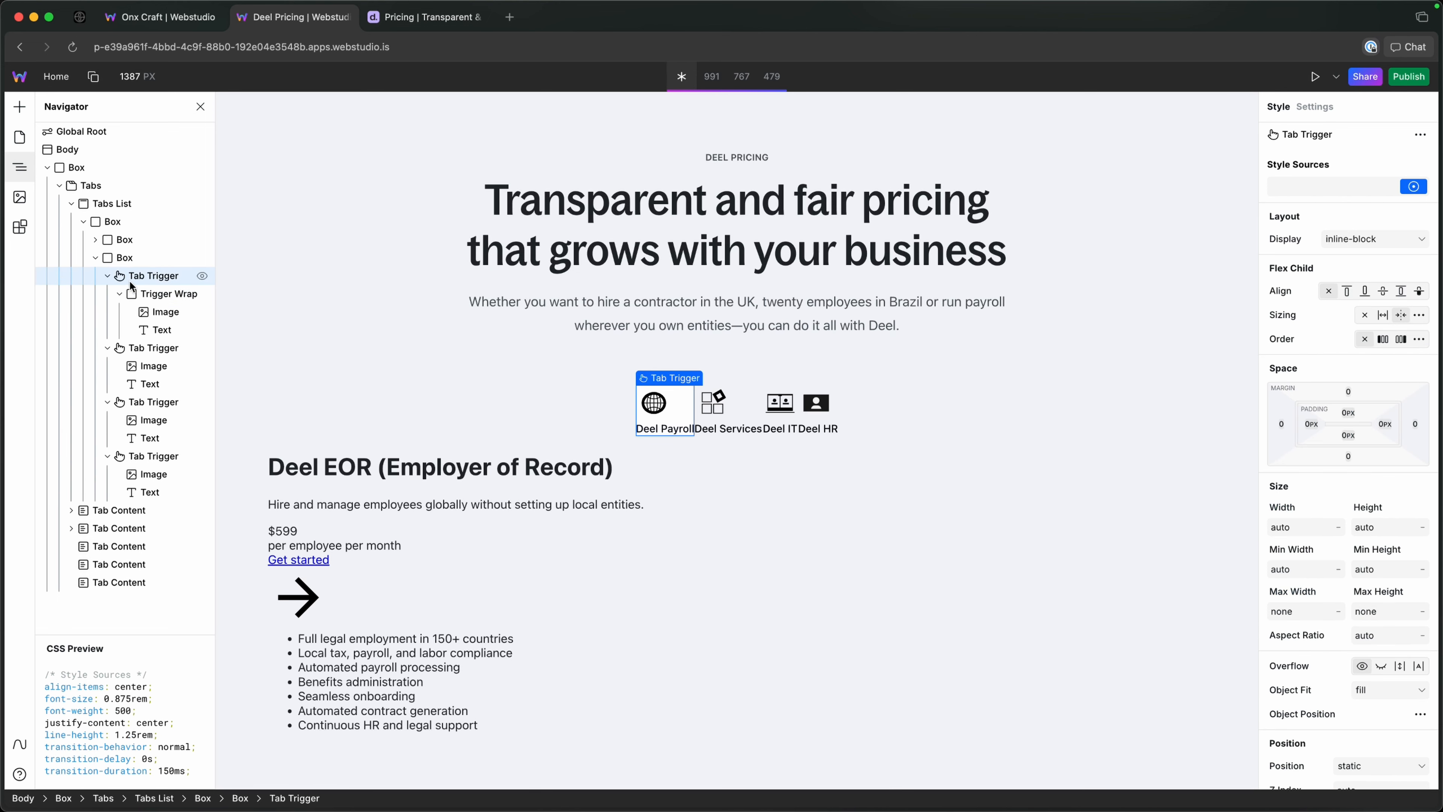
{"action": "left_click", "coordinate": [139, 300]}
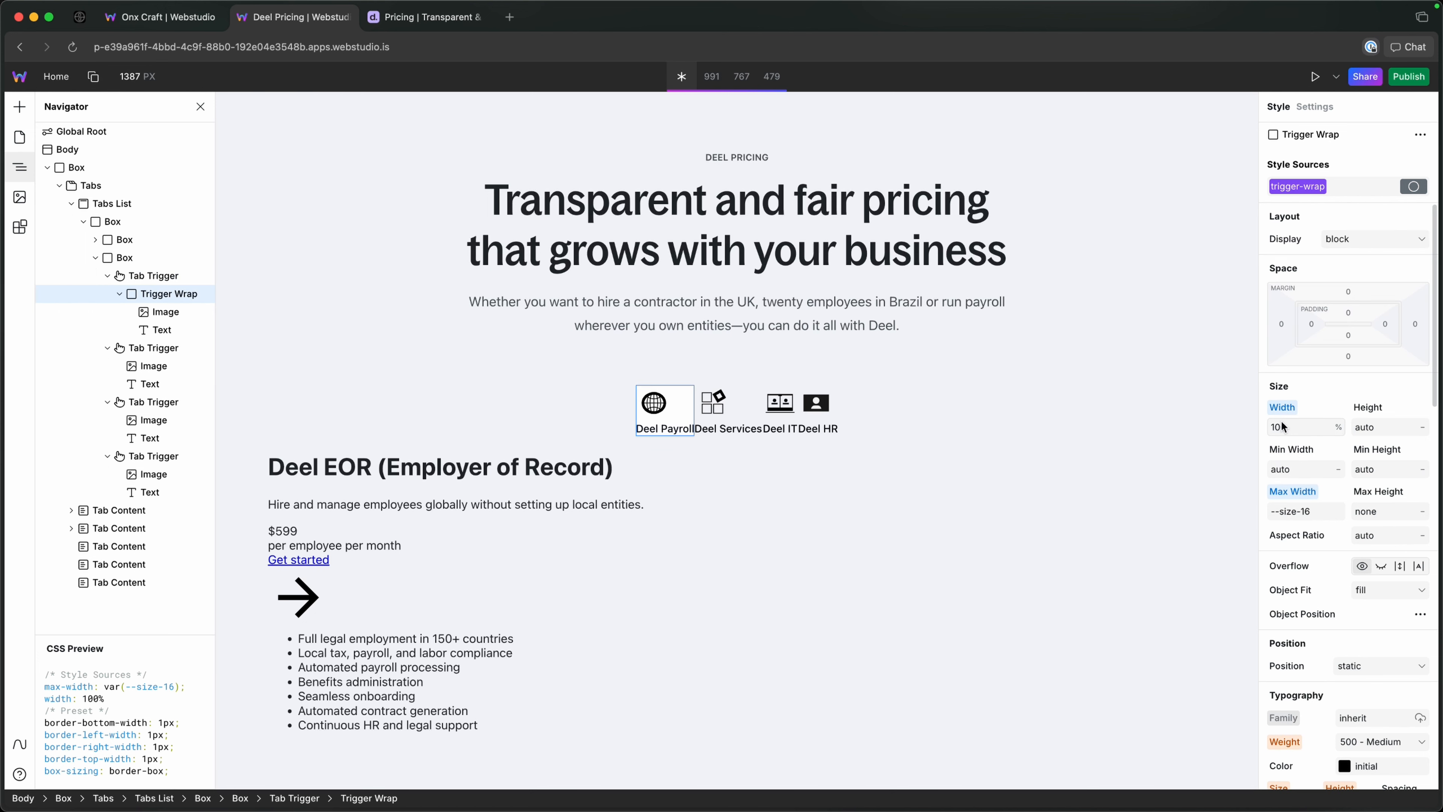
{"action": "left_click", "coordinate": [1285, 408], "text": "alt"}
Give the first Tab Trigger itself a max width of --size-12 and a width of 100%.
{"action": "left_click", "coordinate": [1294, 530]}
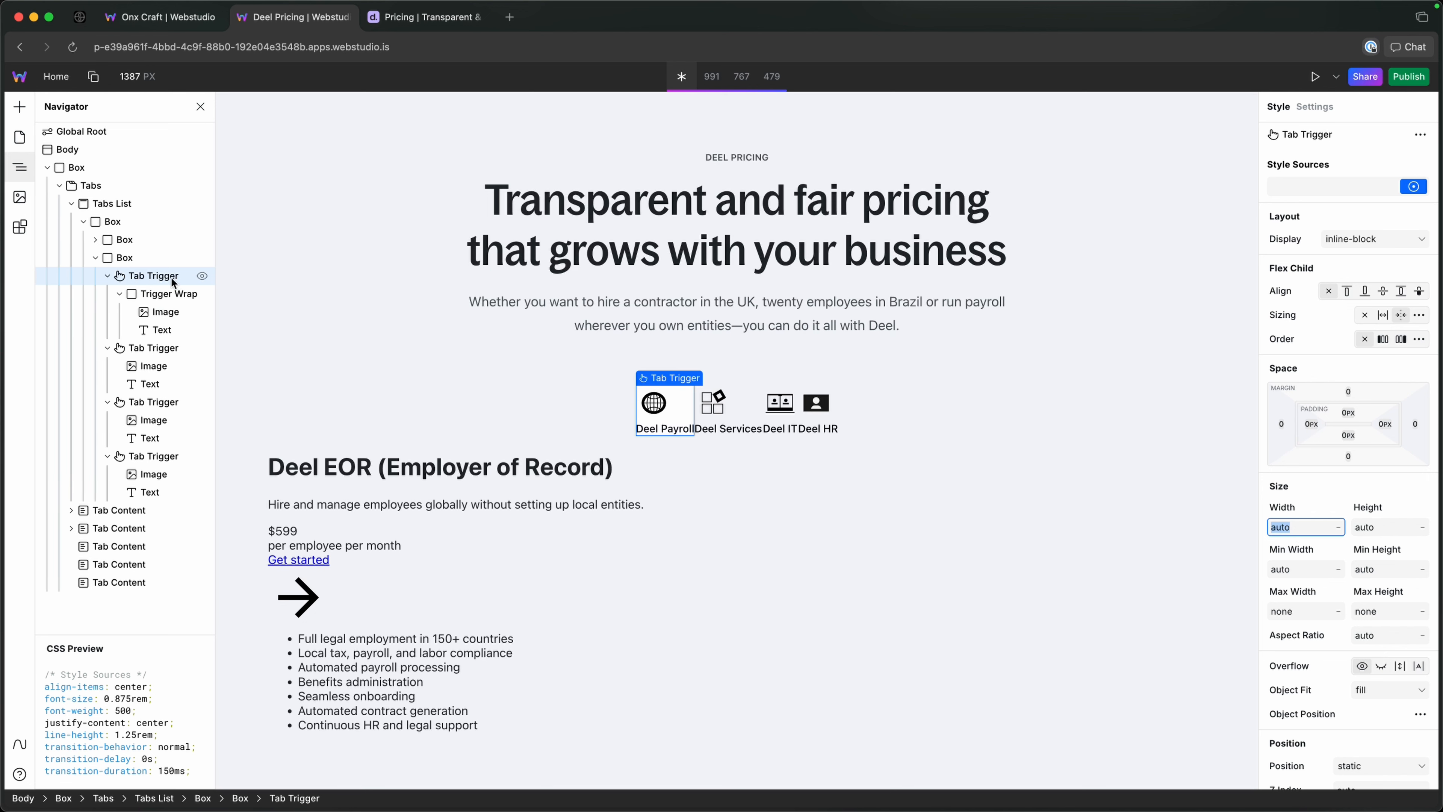
{"action": "left_click", "coordinate": [1296, 611]}
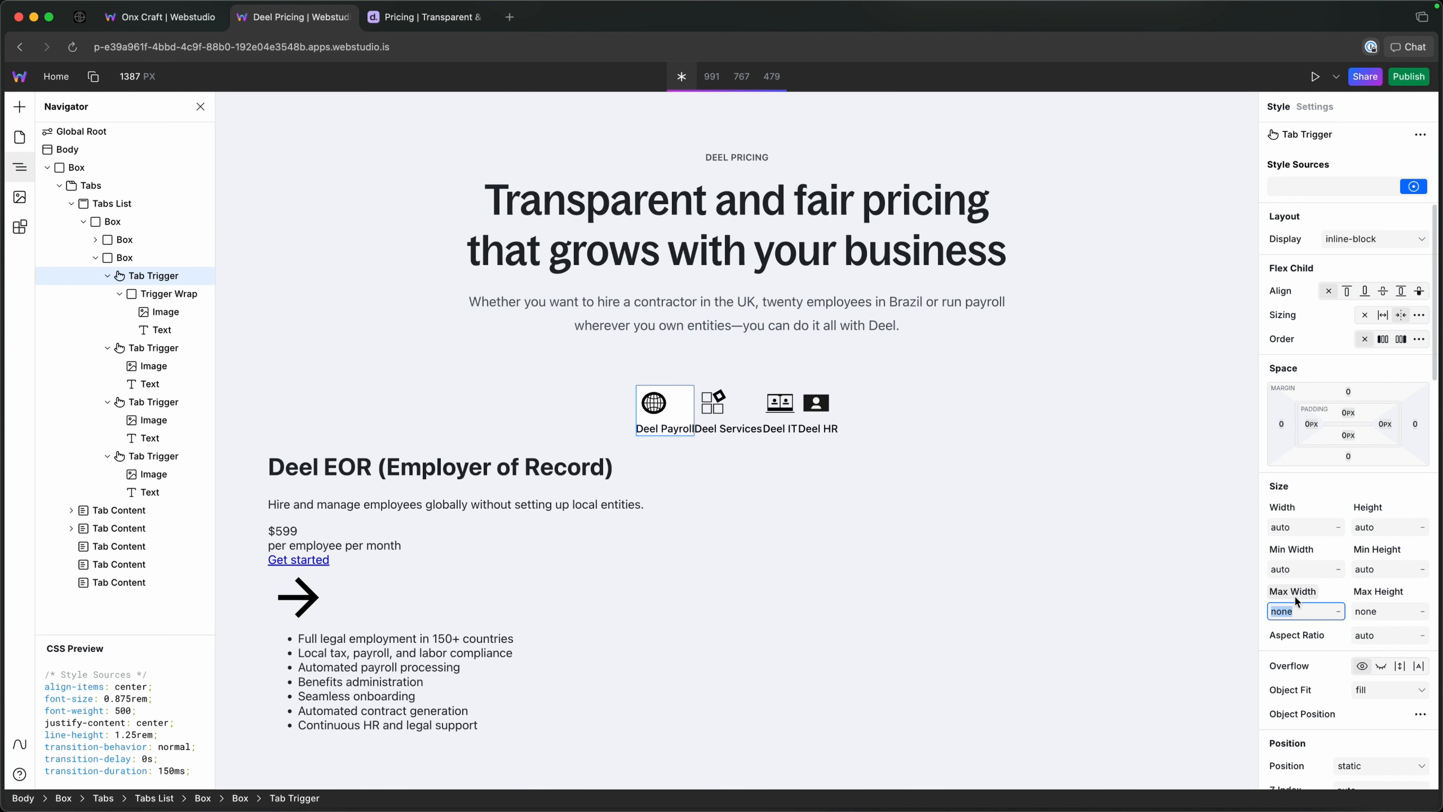
{"action": "type", "text": "--size-"}
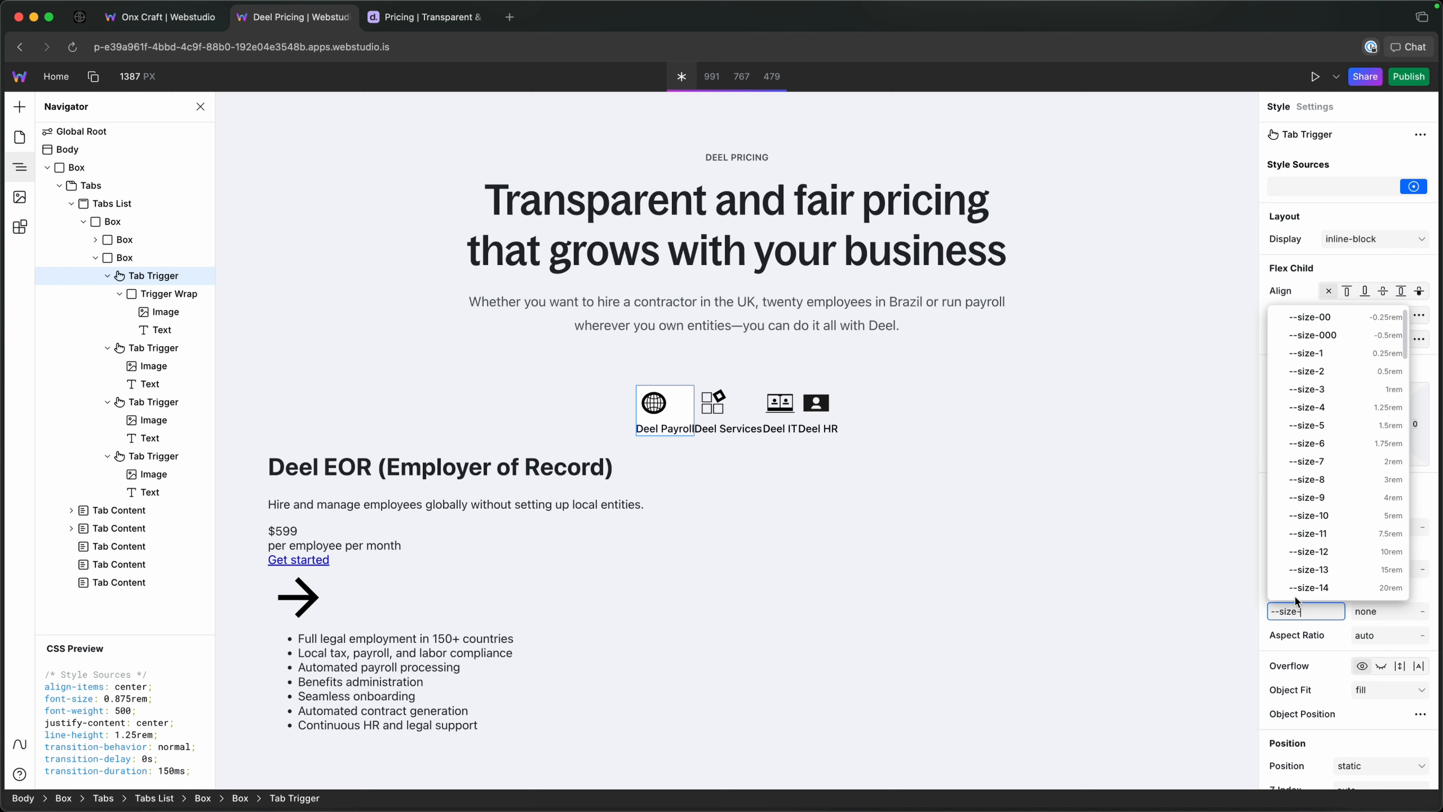
{"action": "left_click", "coordinate": [1324, 551]}
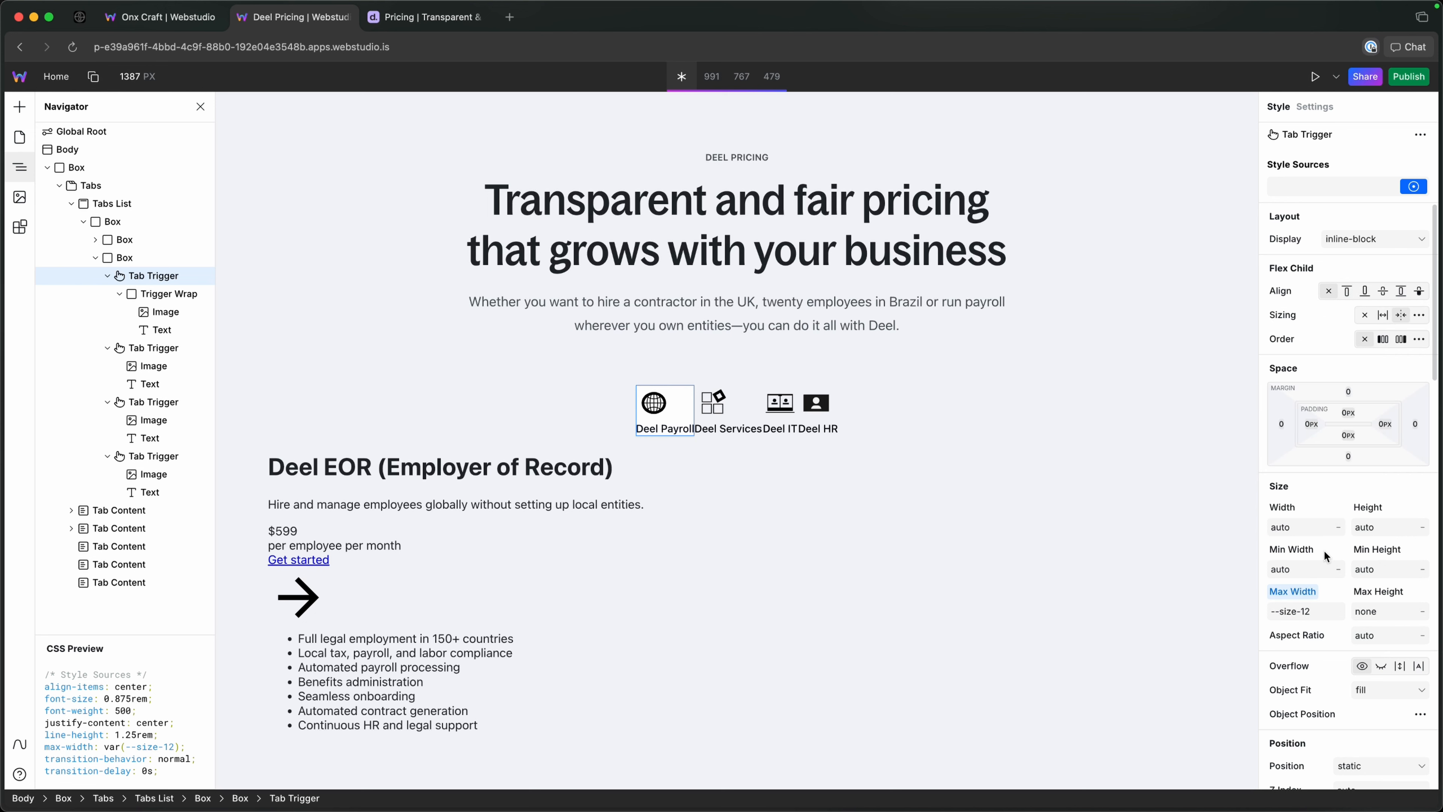
{"action": "type", "text": "10"}
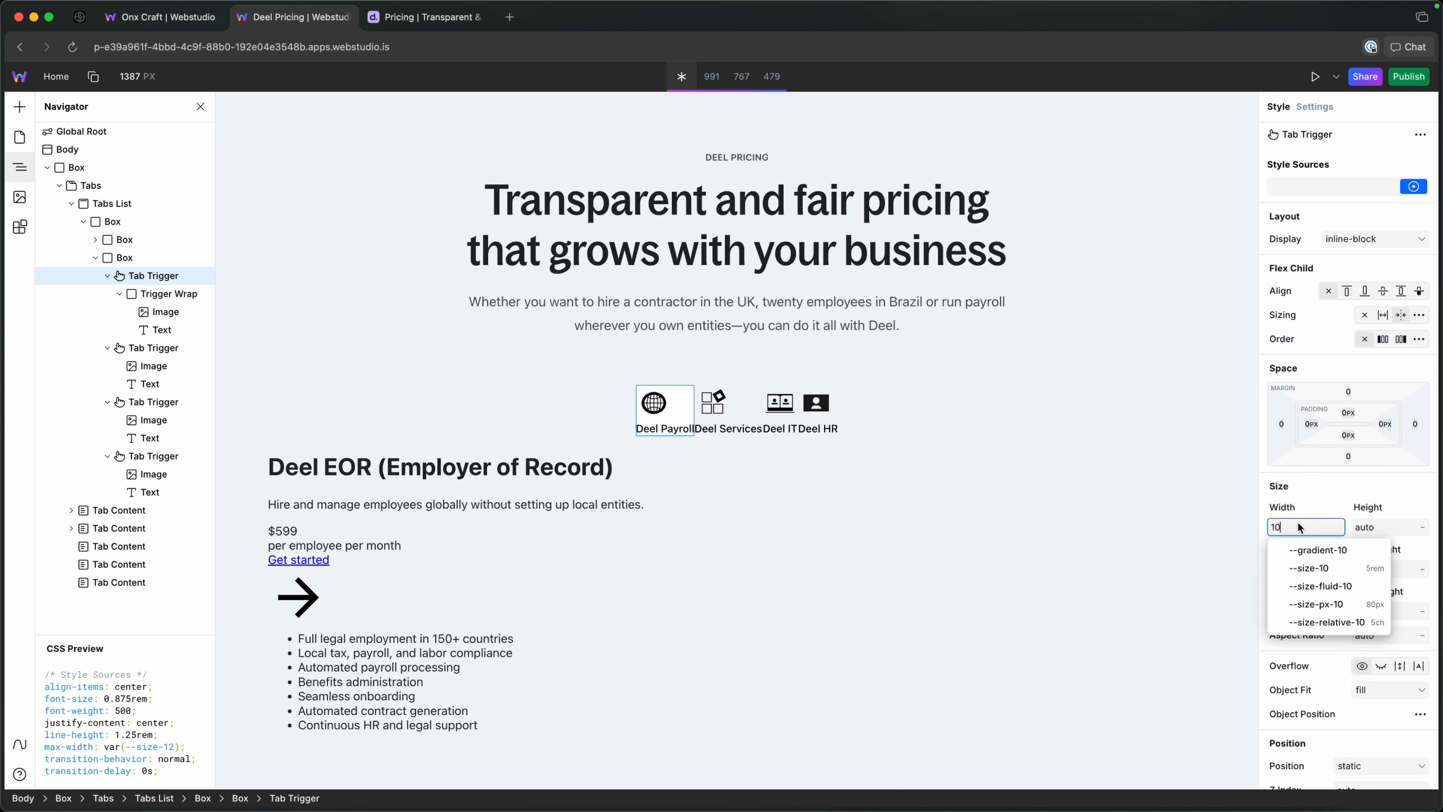
{"action": "type", "text": "0%"}
{"action": "key", "text": "Return"}
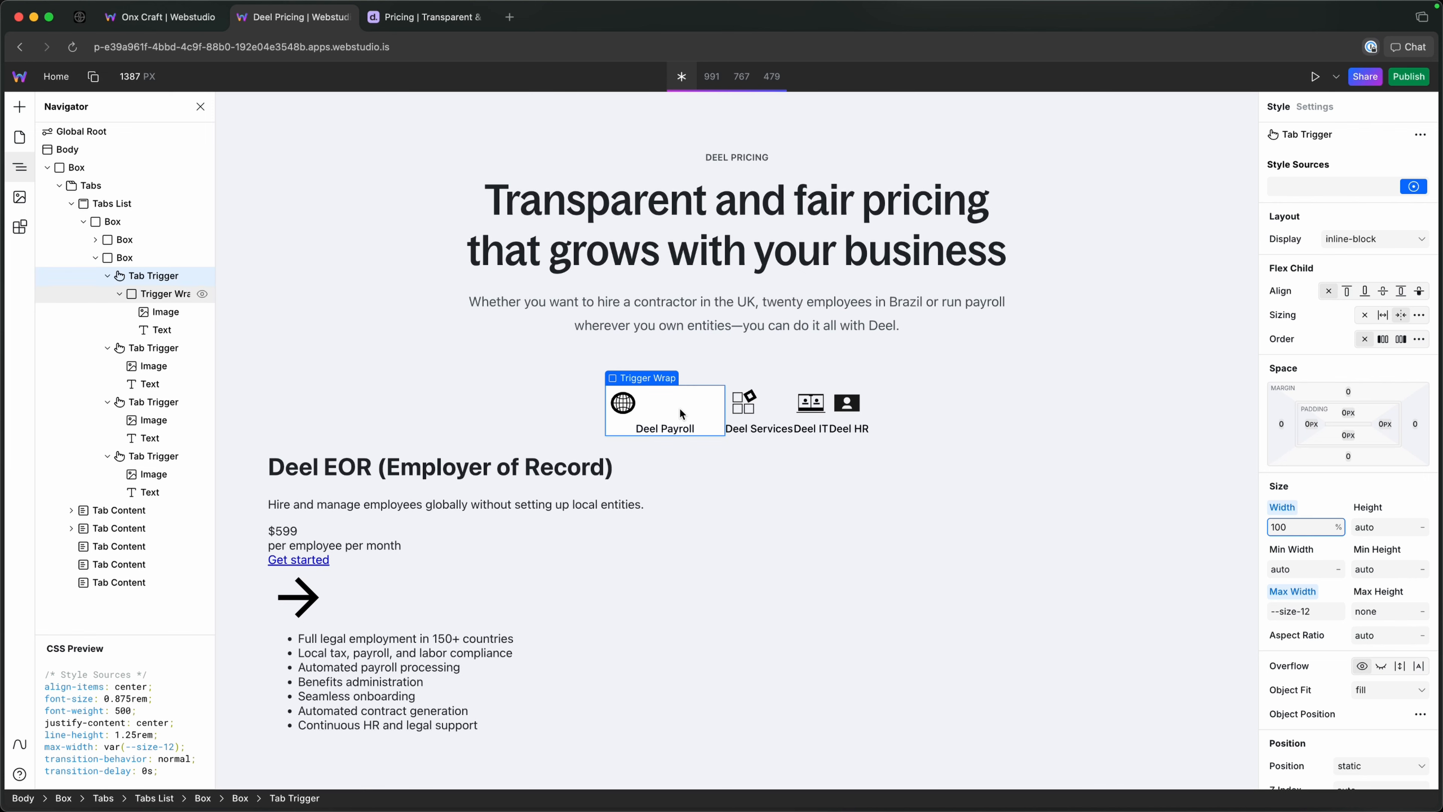
Set the trigger-wrap token to a flex column with its children centred horizontally and aligned to the start vertically.
{"action": "left_click", "coordinate": [154, 294]}
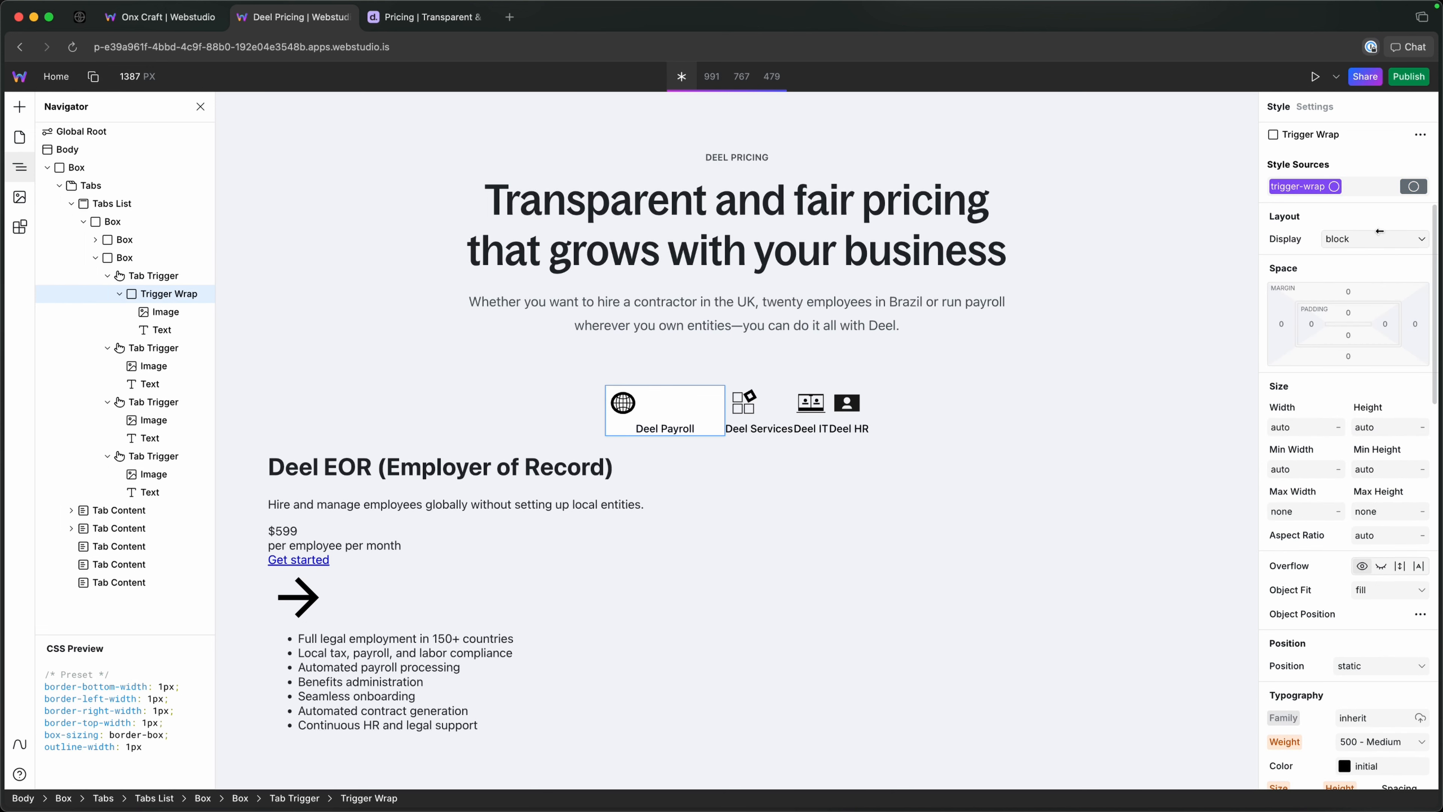
{"action": "left_click", "coordinate": [1307, 217]}
{"action": "left_click", "coordinate": [1286, 244]}
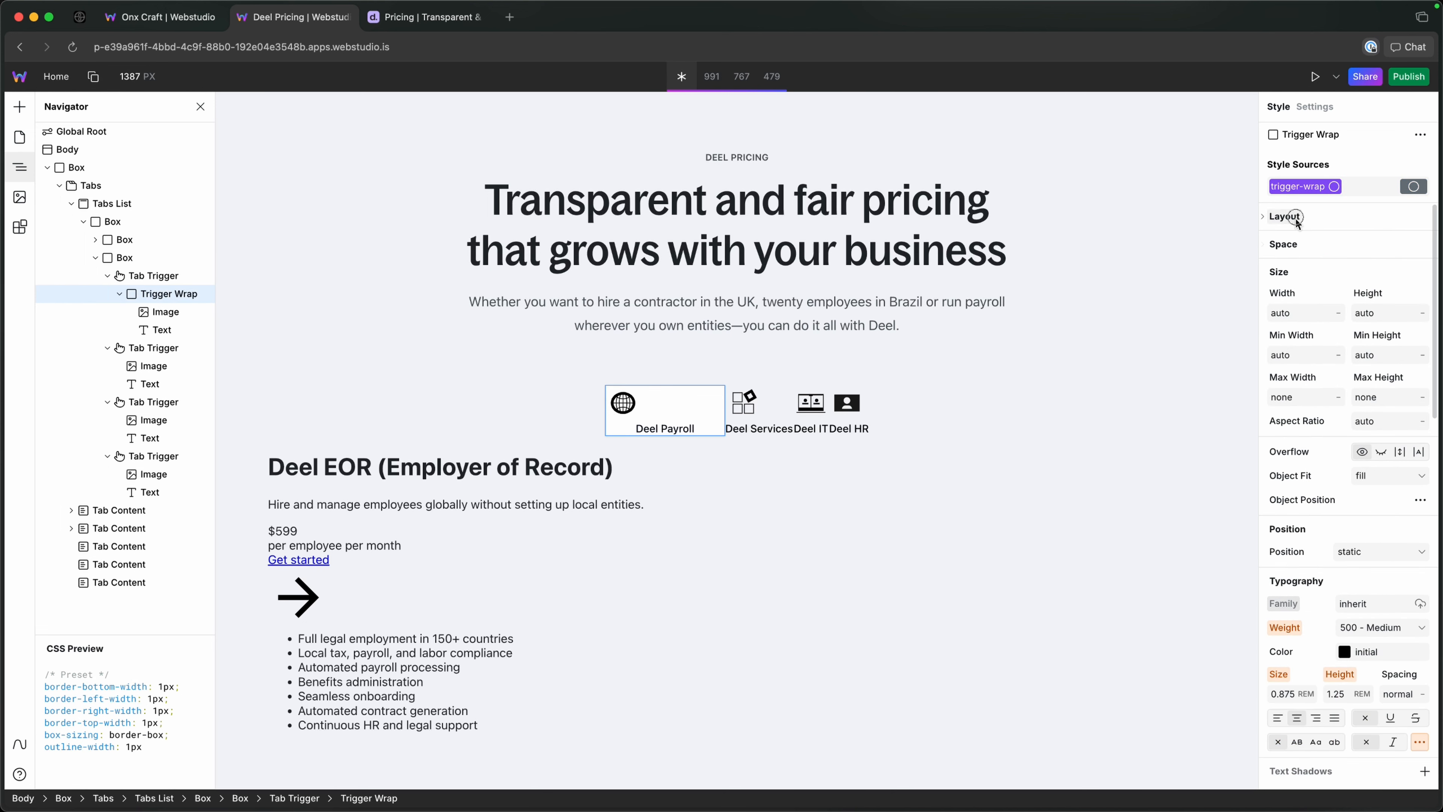
{"action": "left_click", "coordinate": [1266, 217]}
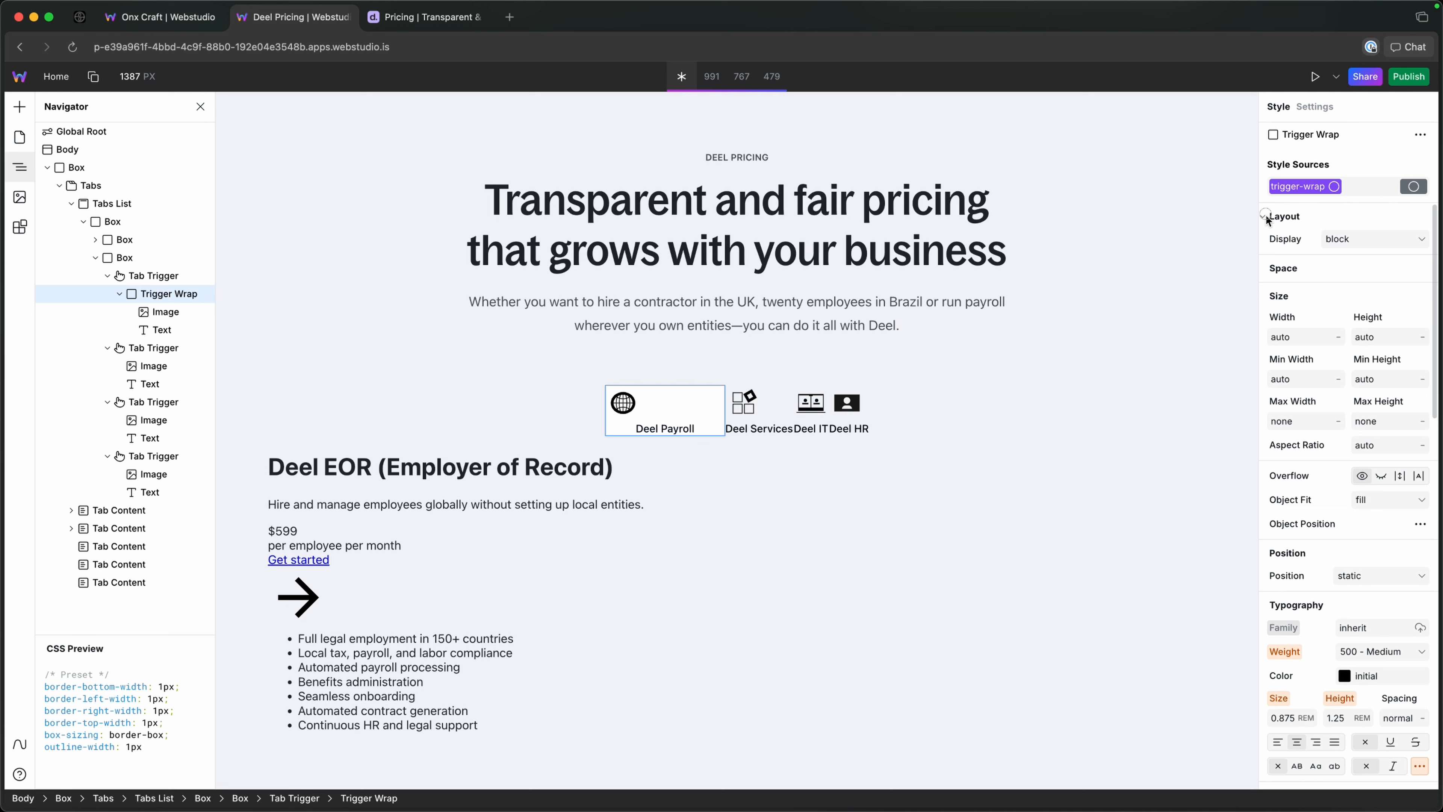
{"action": "left_click", "coordinate": [1350, 239]}
{"action": "left_click", "coordinate": [1335, 269]}
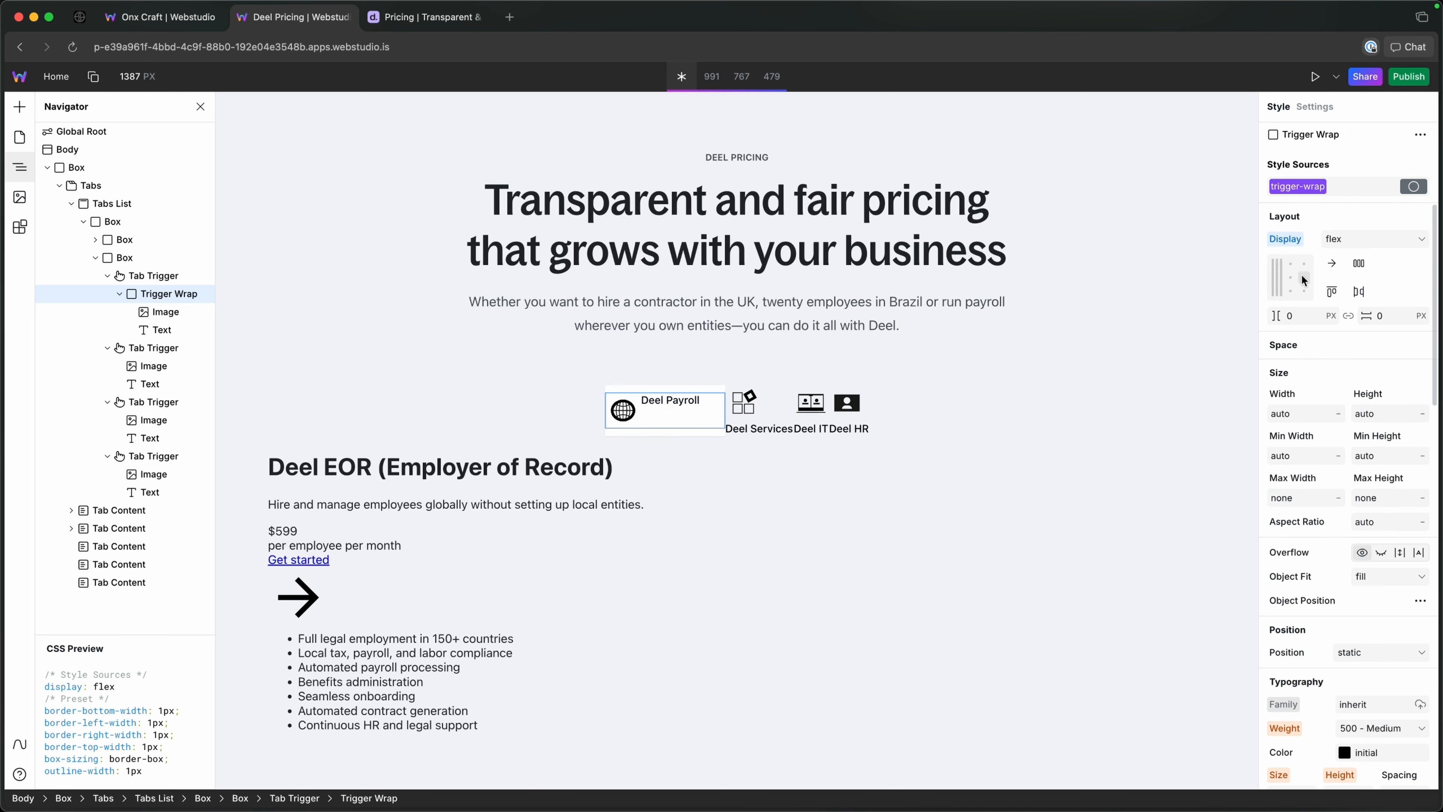
{"action": "left_click", "coordinate": [1331, 262]}
{"action": "left_click", "coordinate": [1316, 321]}
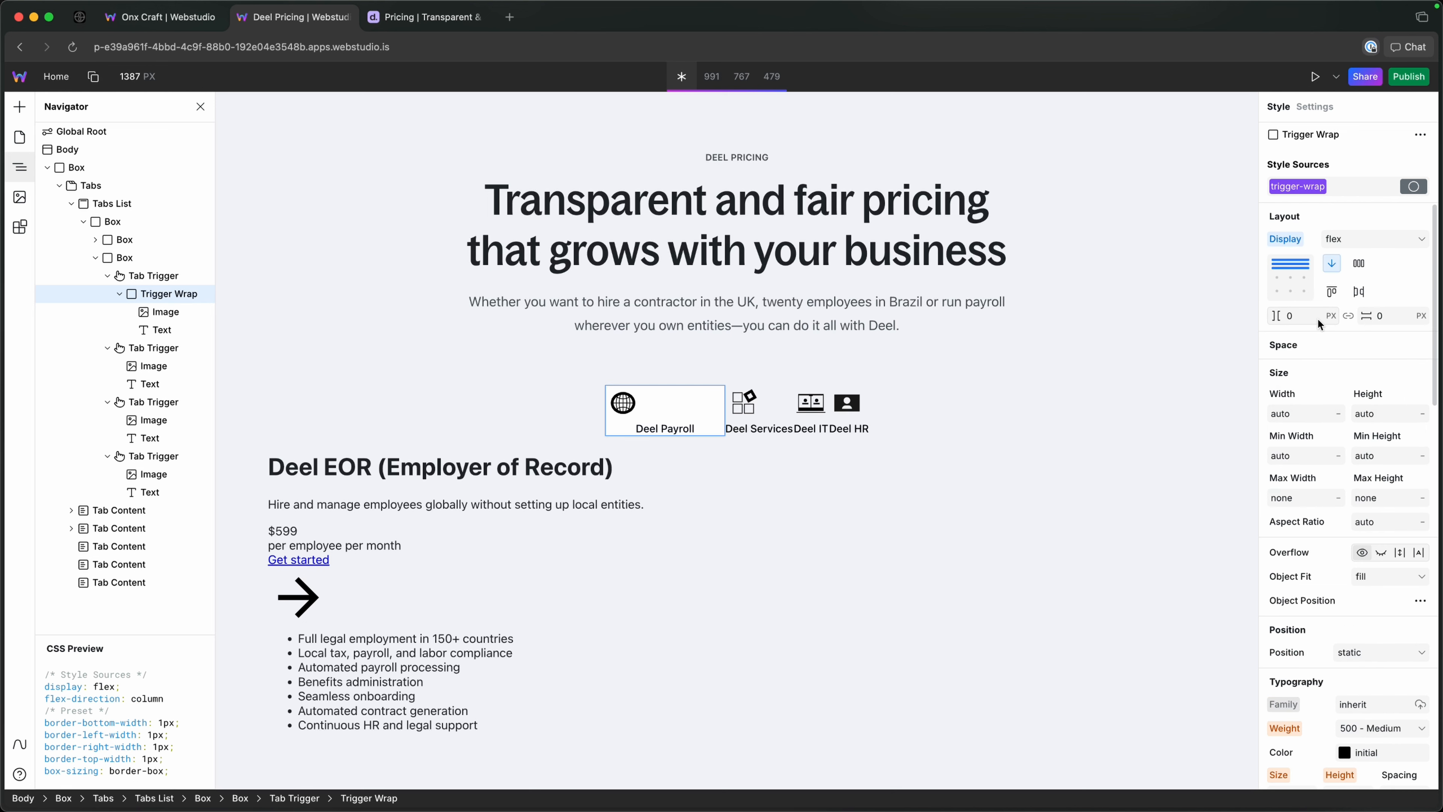
{"action": "left_click", "coordinate": [1291, 262]}
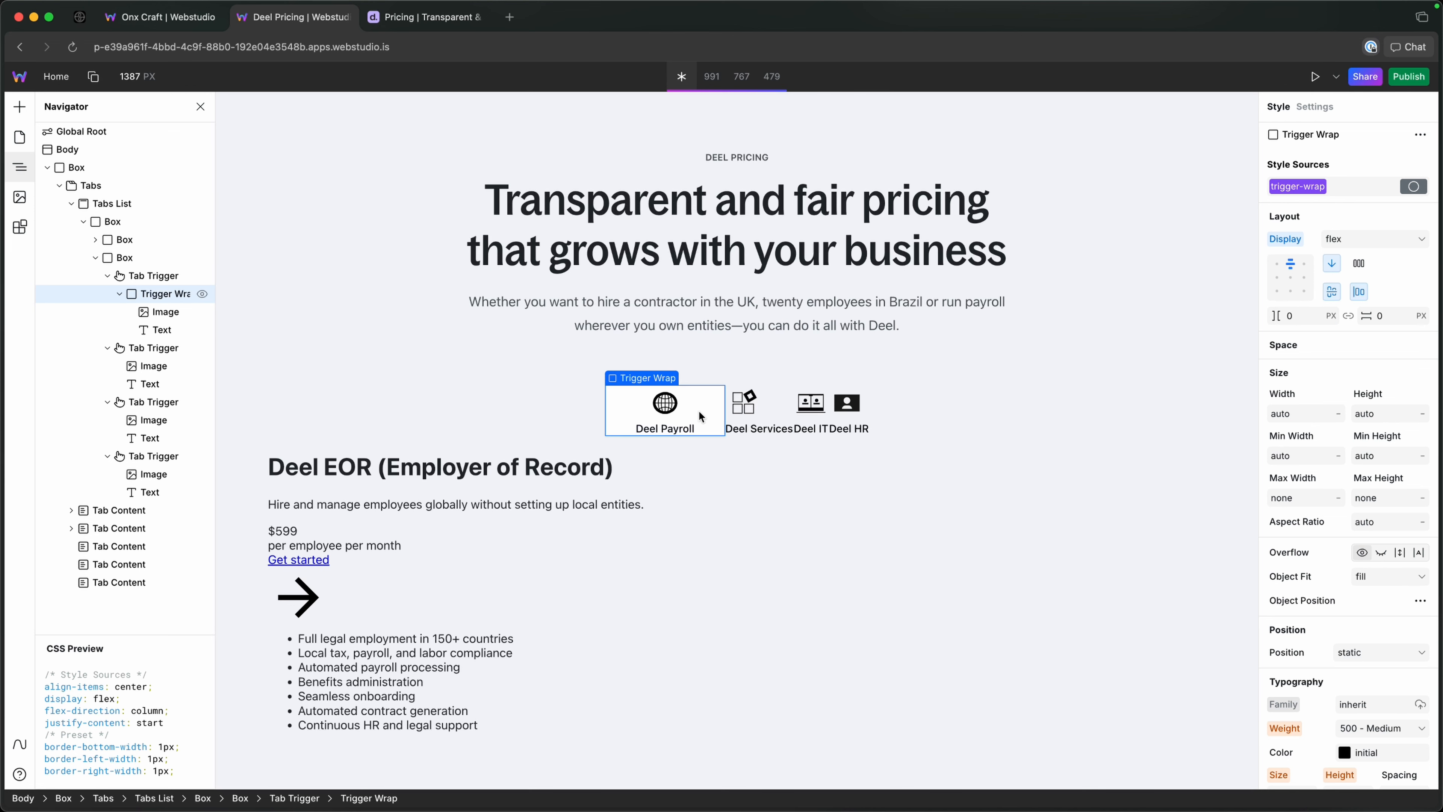
Check the tab labels on the Deel reference page and add a new trigger-label token to the Deel Payroll text.
{"action": "left_click", "coordinate": [446, 18]}
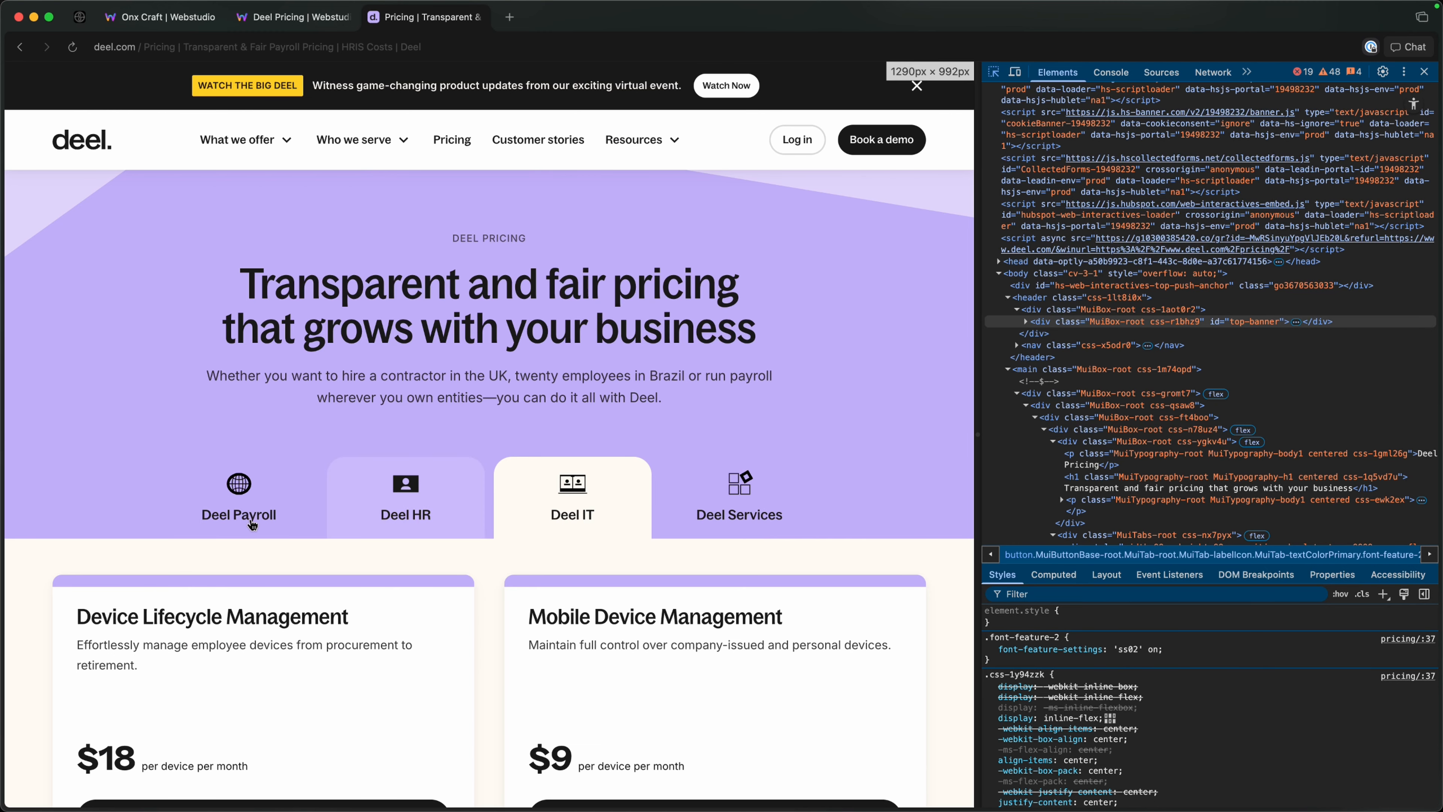
{"action": "left_click", "coordinate": [300, 18]}
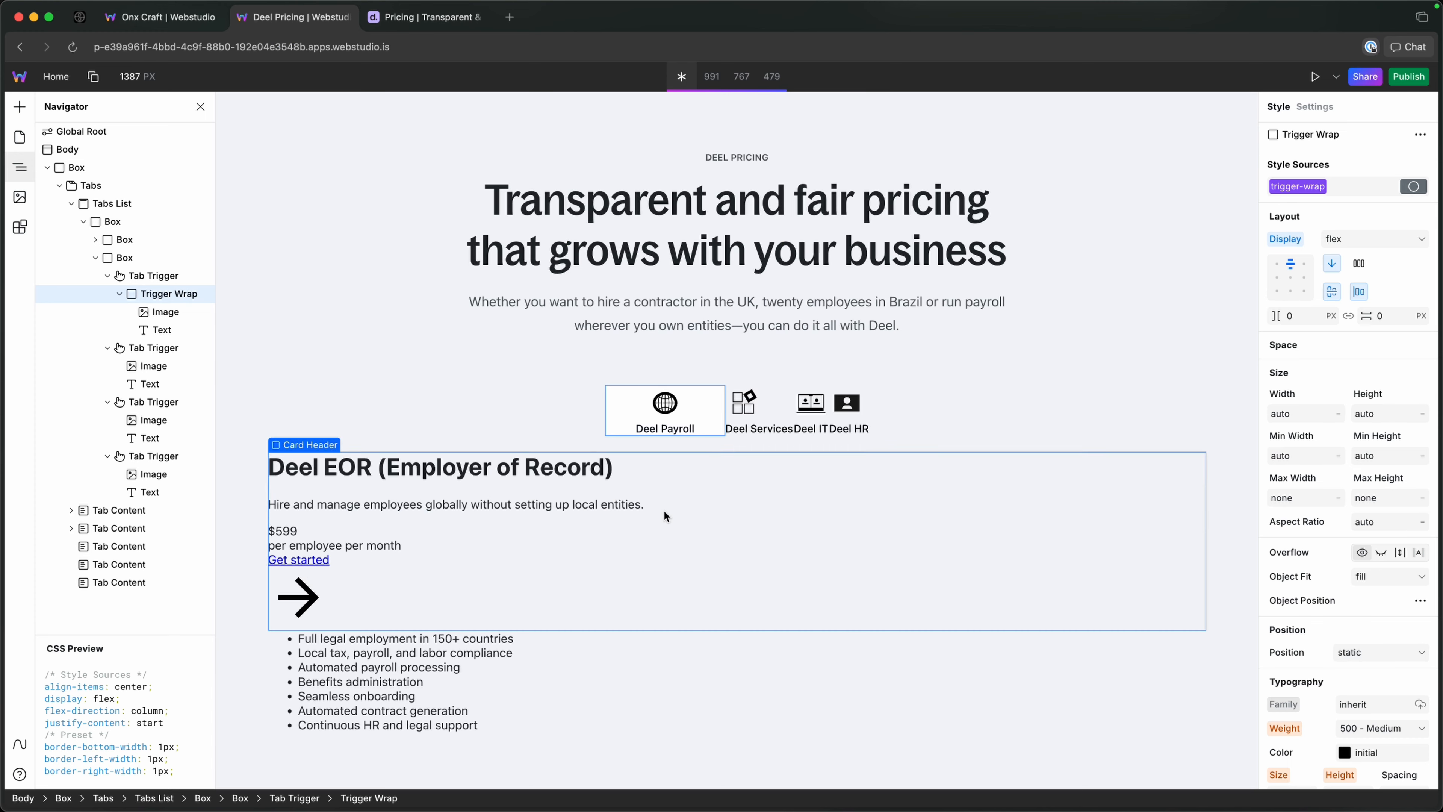
{"action": "left_click", "coordinate": [685, 428]}
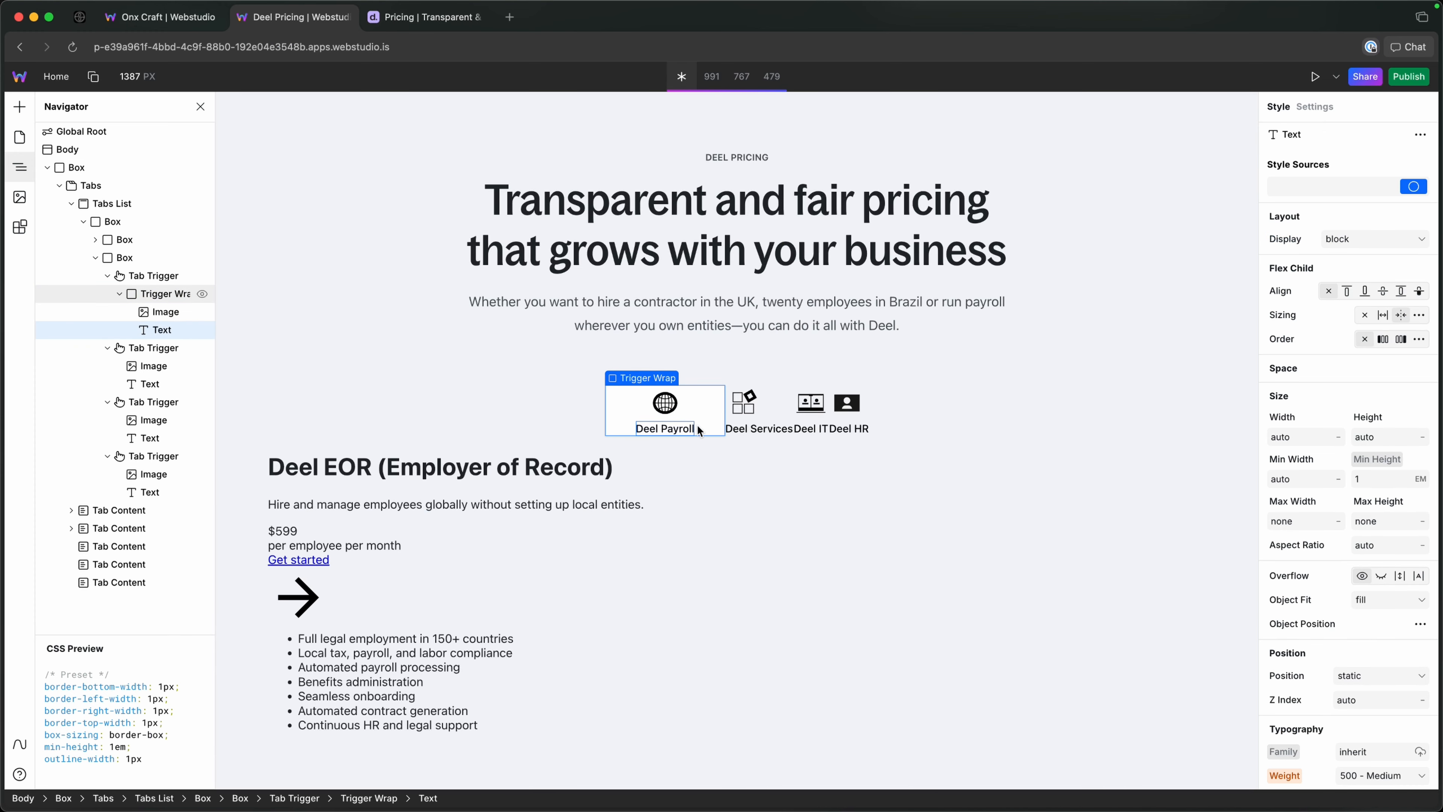
{"action": "left_click", "coordinate": [1338, 186]}
{"action": "type", "text": "triggr"}
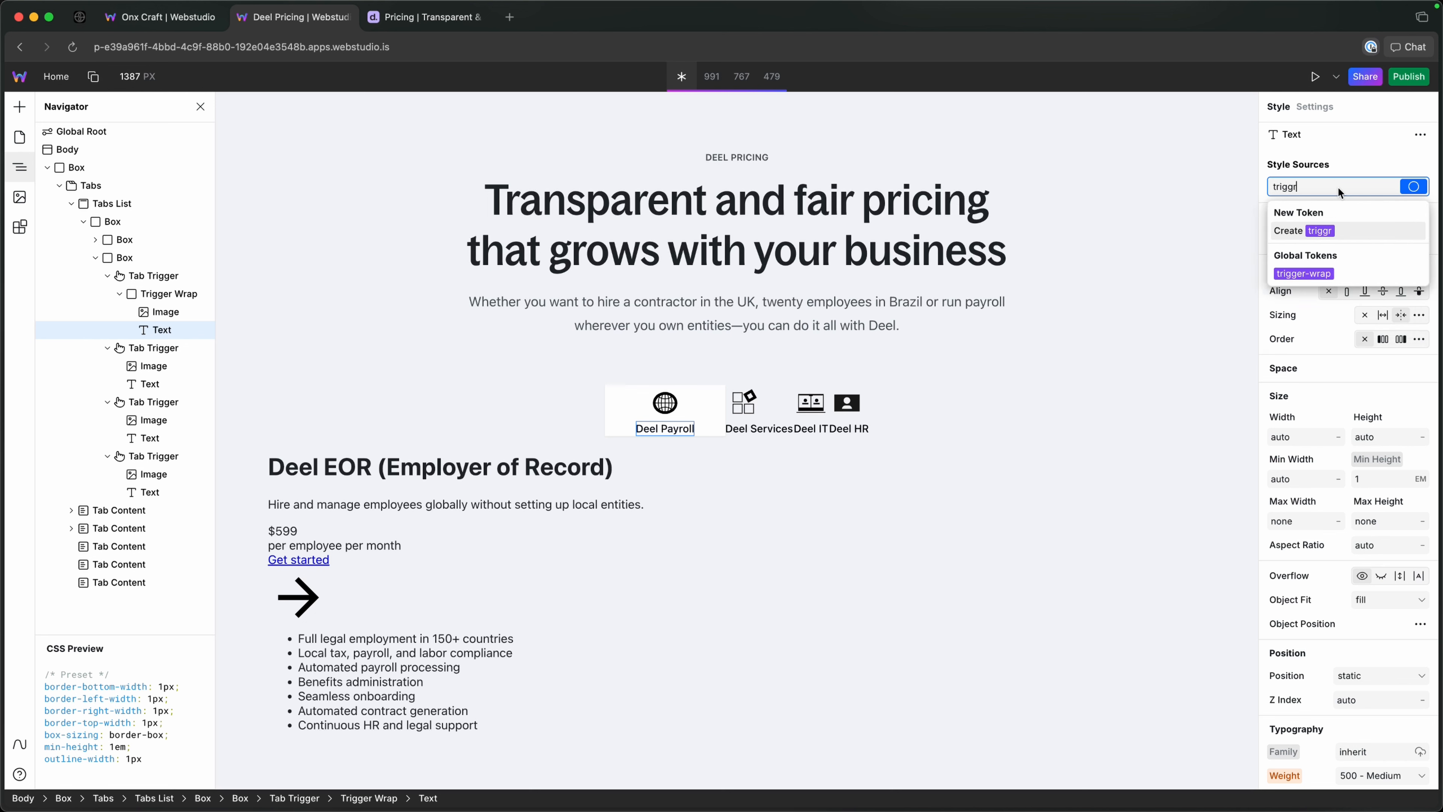
{"action": "key", "text": "BackSpace"}
{"action": "type", "text": "er_"}
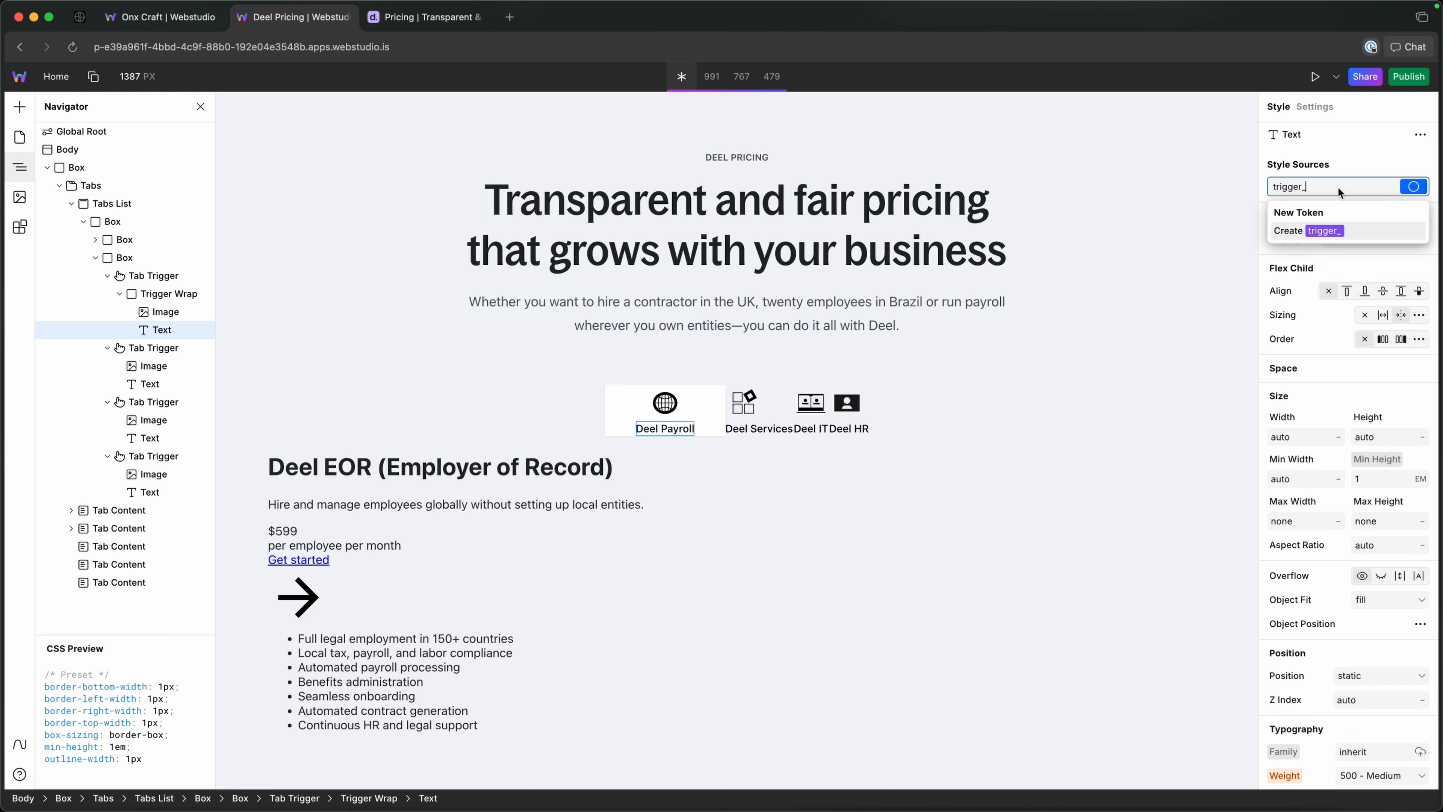
{"action": "type", "text": "labe;"}
{"action": "key", "text": "Return"}
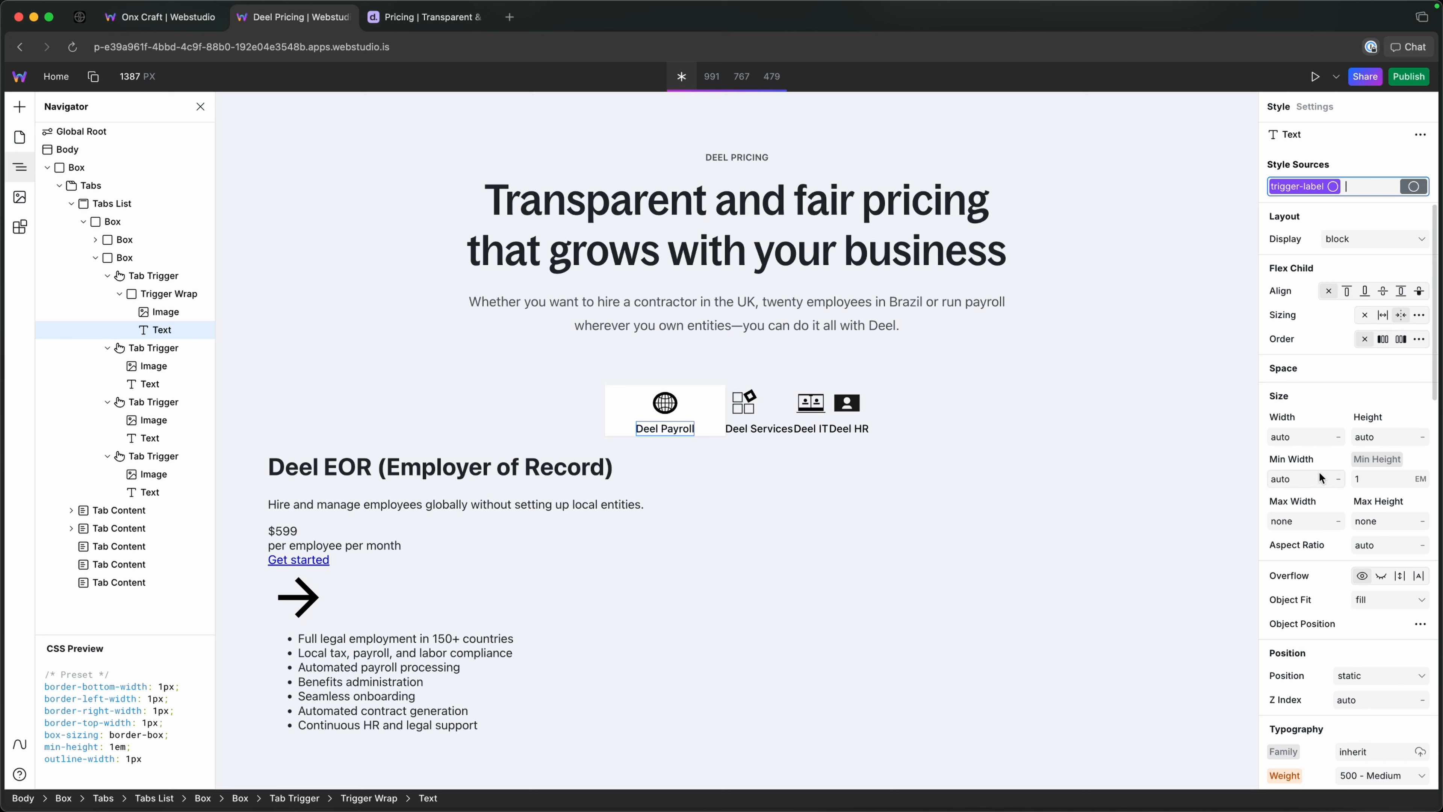
Set the trigger-label token's font family to Bagoss Condensed TRIAL and its font size to --size-3.
{"action": "scroll", "coordinate": [1363, 712], "scroll_direction": "down", "scroll_amount": 5}
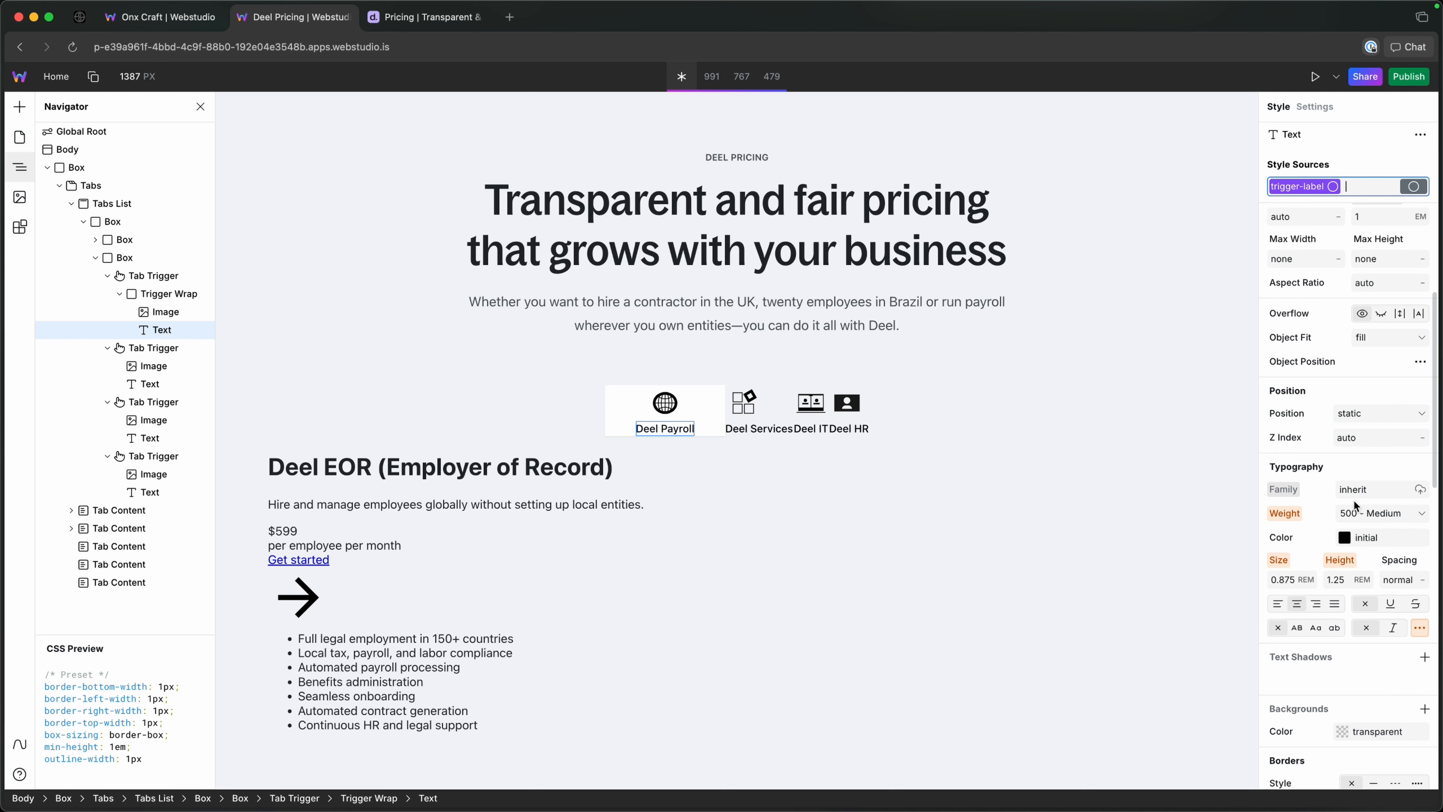
{"action": "left_click", "coordinate": [1420, 489]}
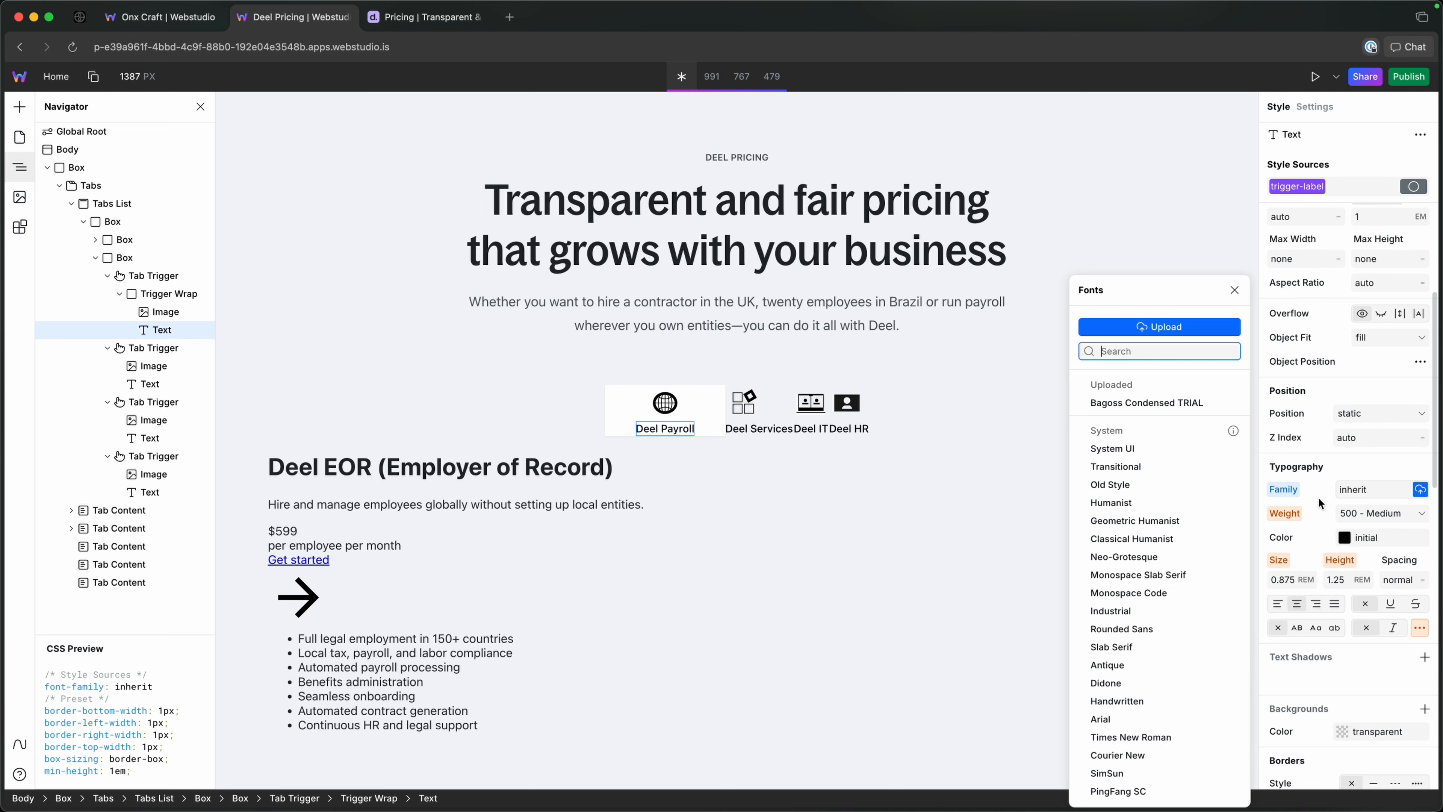
{"action": "left_click", "coordinate": [1126, 405]}
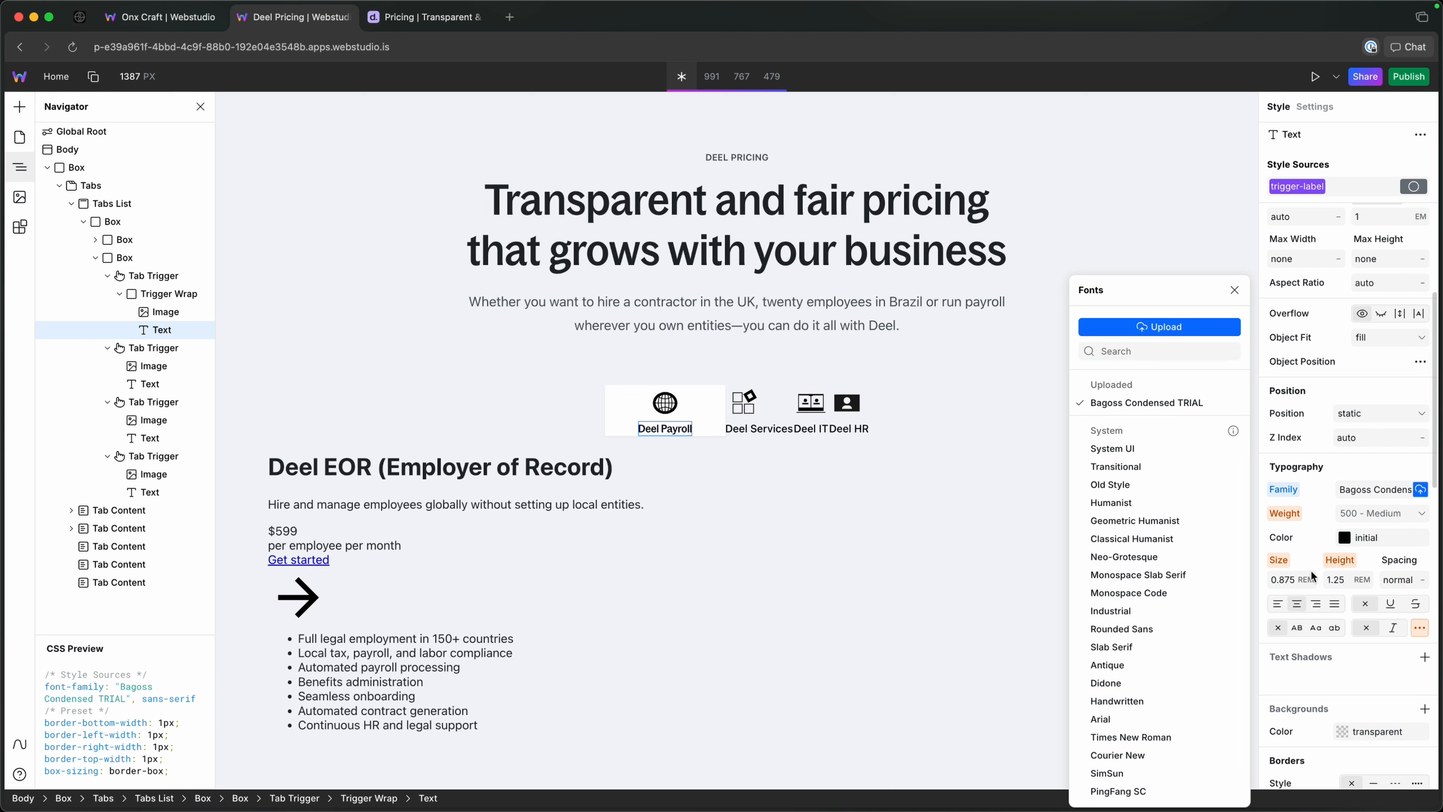
{"action": "left_click", "coordinate": [1290, 580]}
{"action": "type", "text": "--size"}
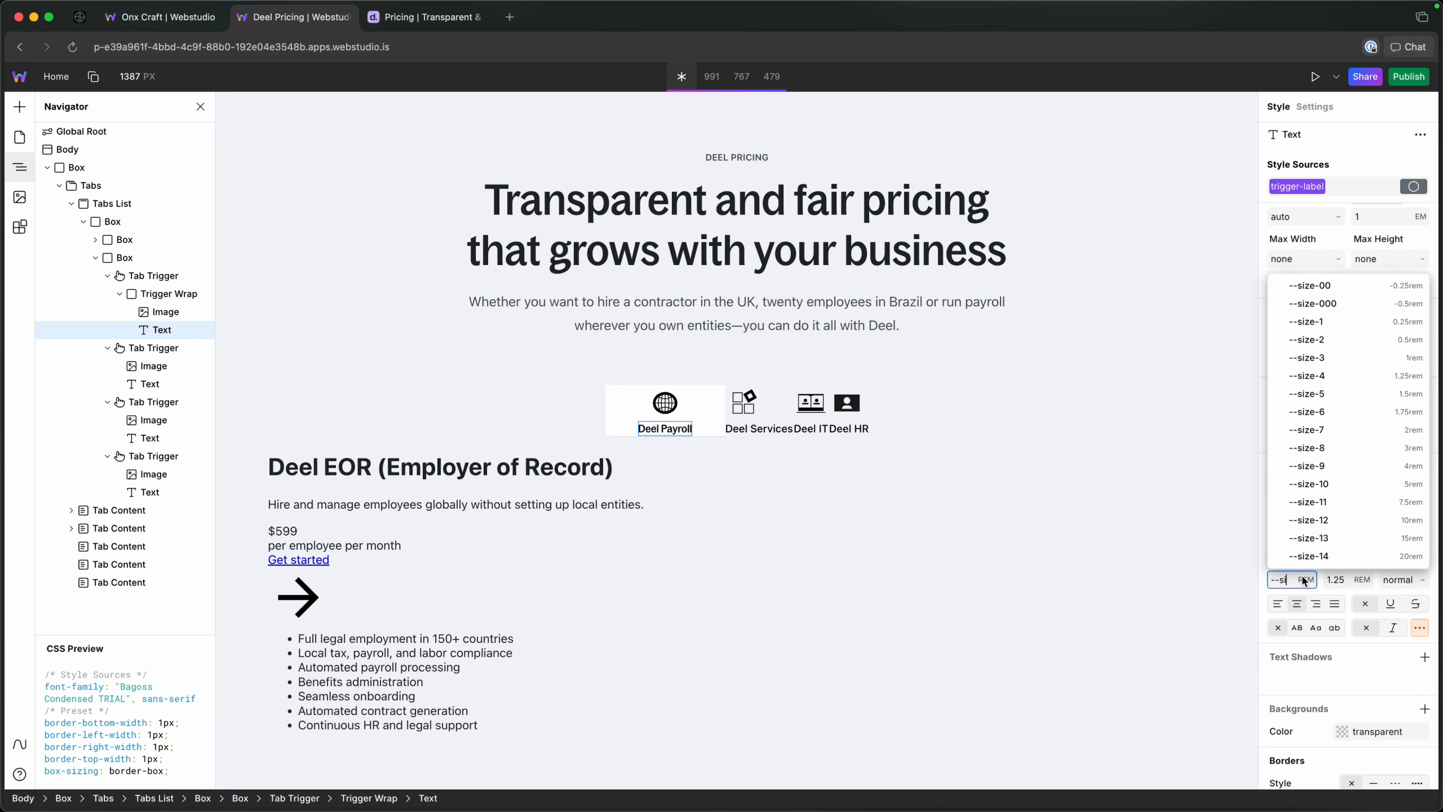
{"action": "key", "text": "Down"}
{"action": "key", "text": "Down"}
{"action": "key", "text": "Down"}
{"action": "key", "text": "Down"}
{"action": "key", "text": "Down"}
{"action": "key", "text": "Down"}
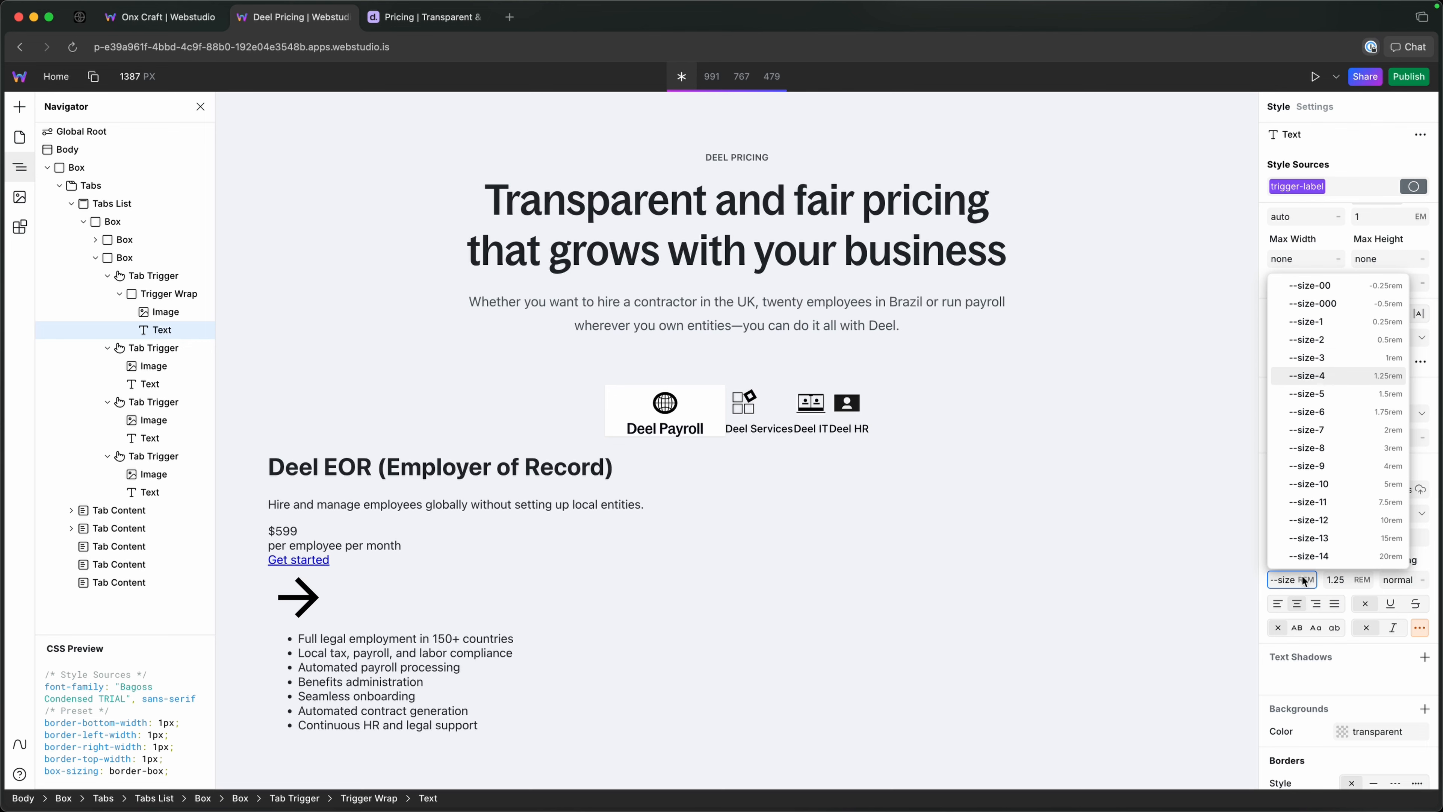
{"action": "key", "text": "Up"}
{"action": "key", "text": "Escape"}
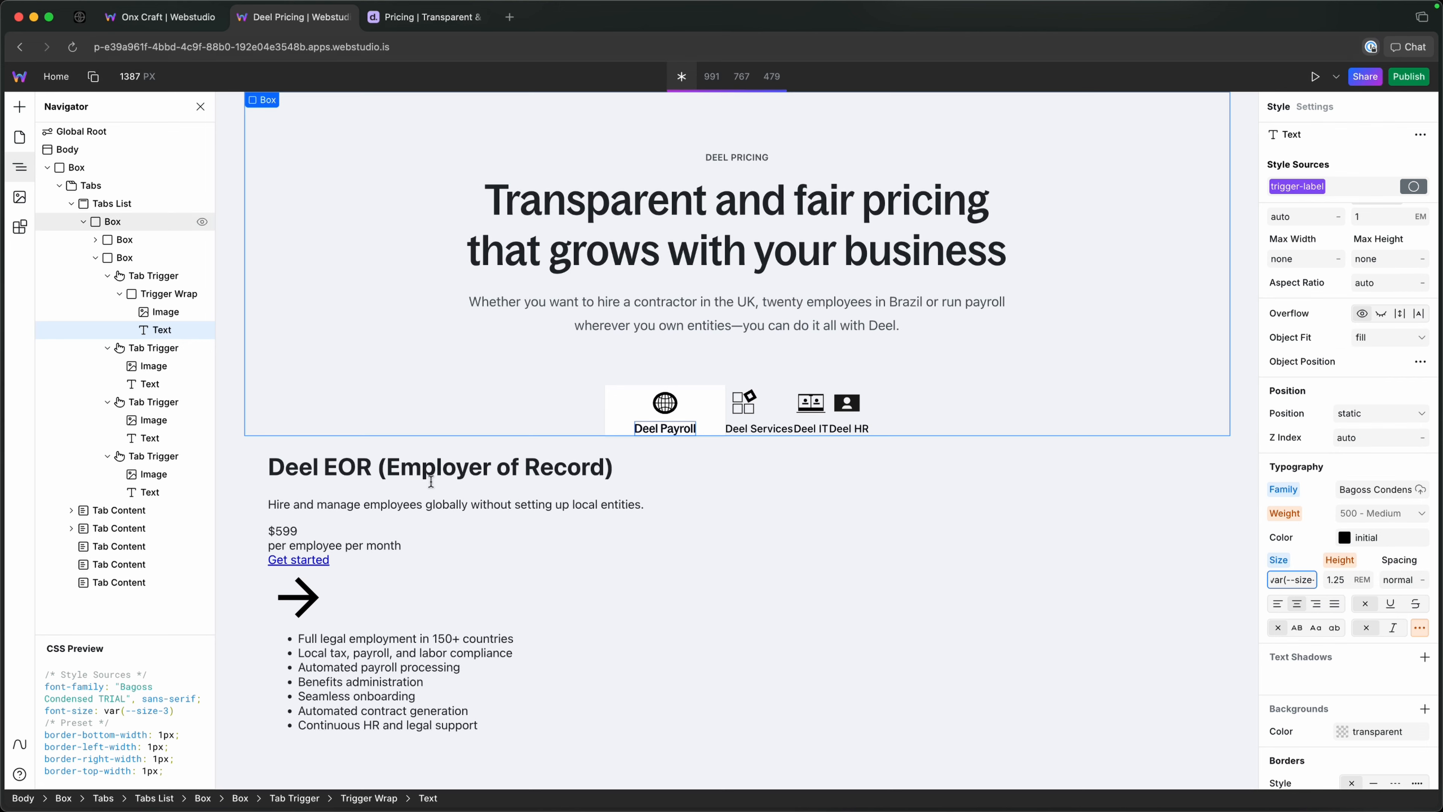
Inspect the Deel Payroll tab's padding on the reference page and set the trigger-wrap token's left and right padding to 4 px.
{"action": "left_click", "coordinate": [701, 415]}
{"action": "left_click", "coordinate": [426, 17]}
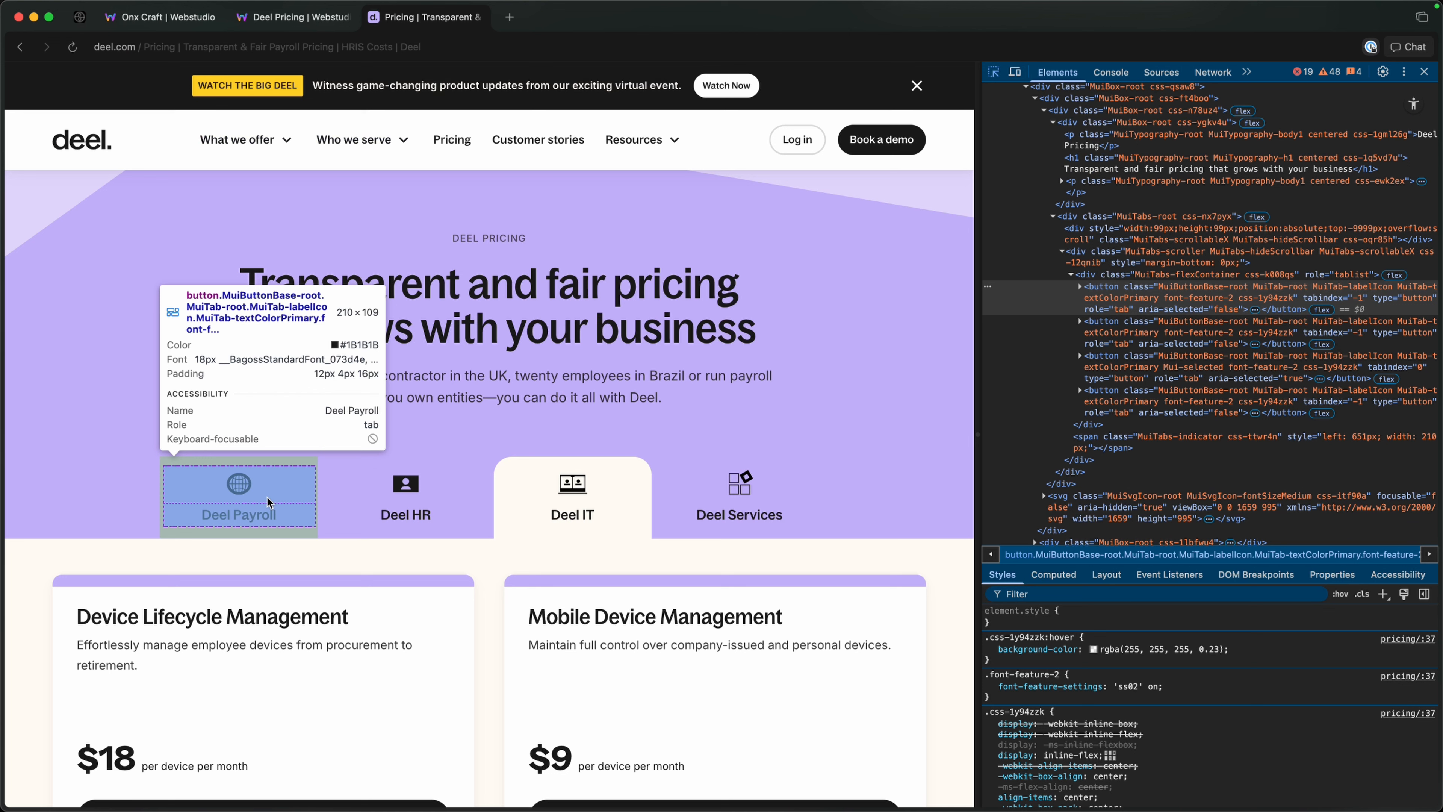
{"action": "left_click", "coordinate": [293, 16]}
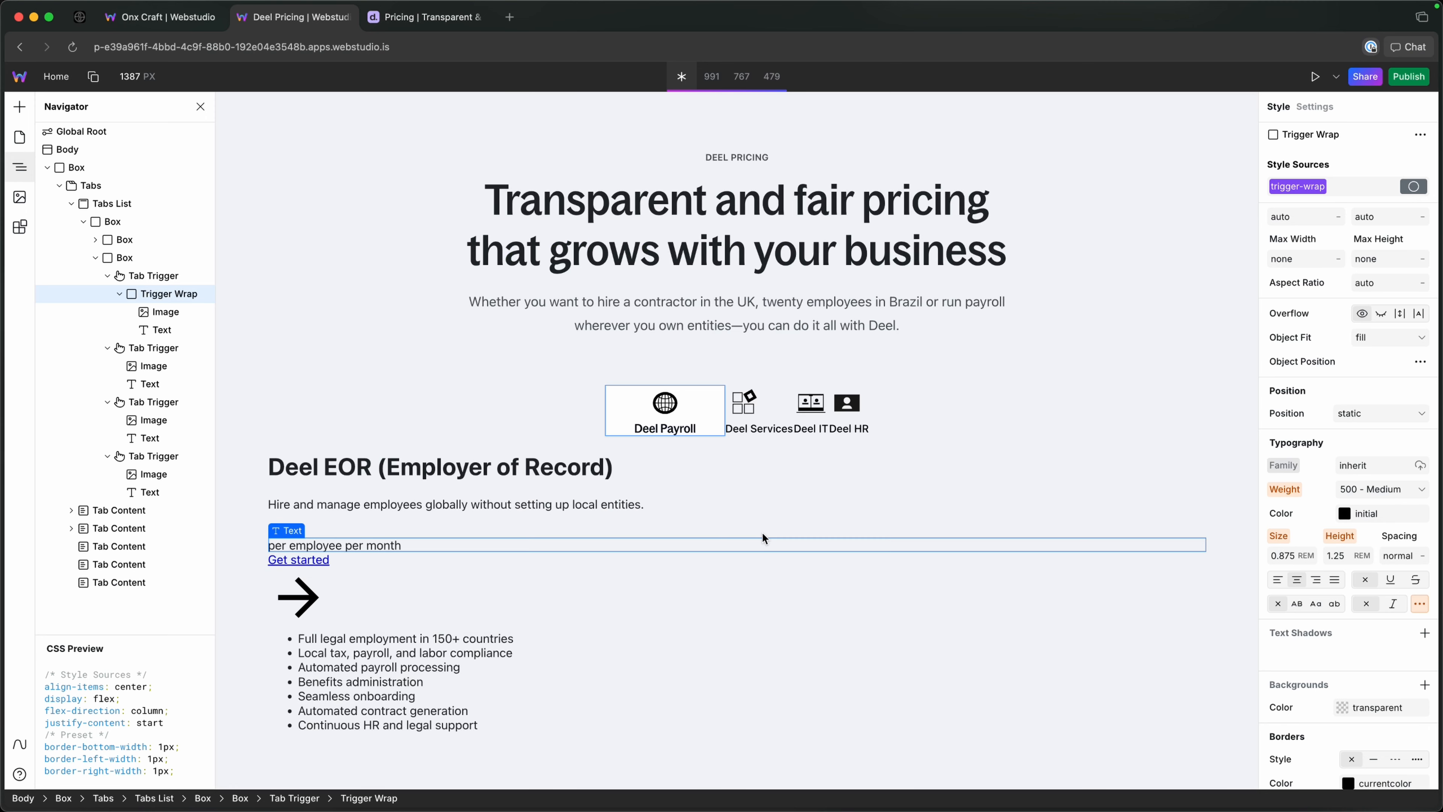
{"action": "scroll", "coordinate": [1354, 372], "scroll_direction": "up", "scroll_amount": 5}
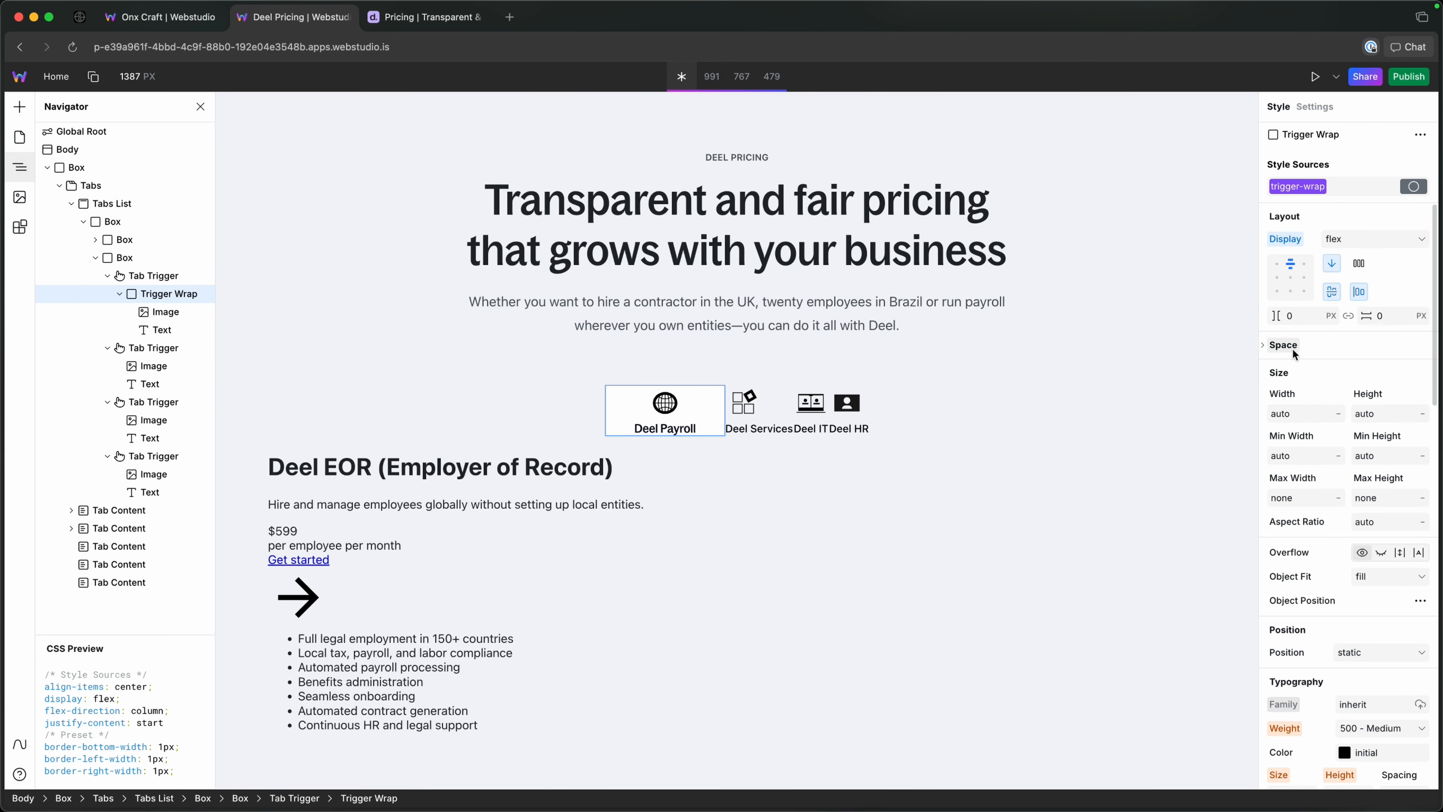
{"action": "left_click", "coordinate": [1263, 344]}
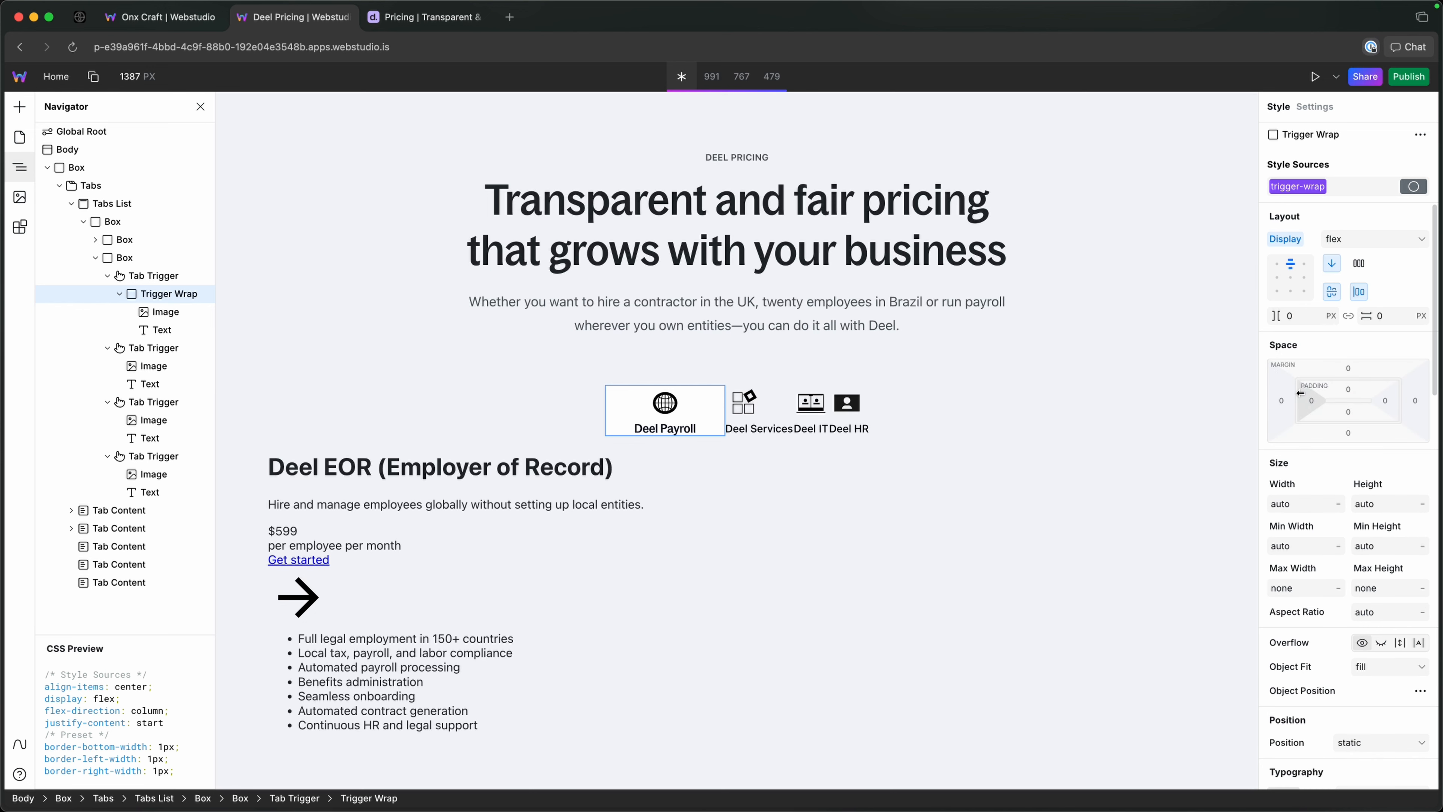
{"action": "left_click", "coordinate": [1313, 401]}
{"action": "type", "text": "4"}
{"action": "key", "text": "alt+Return"}
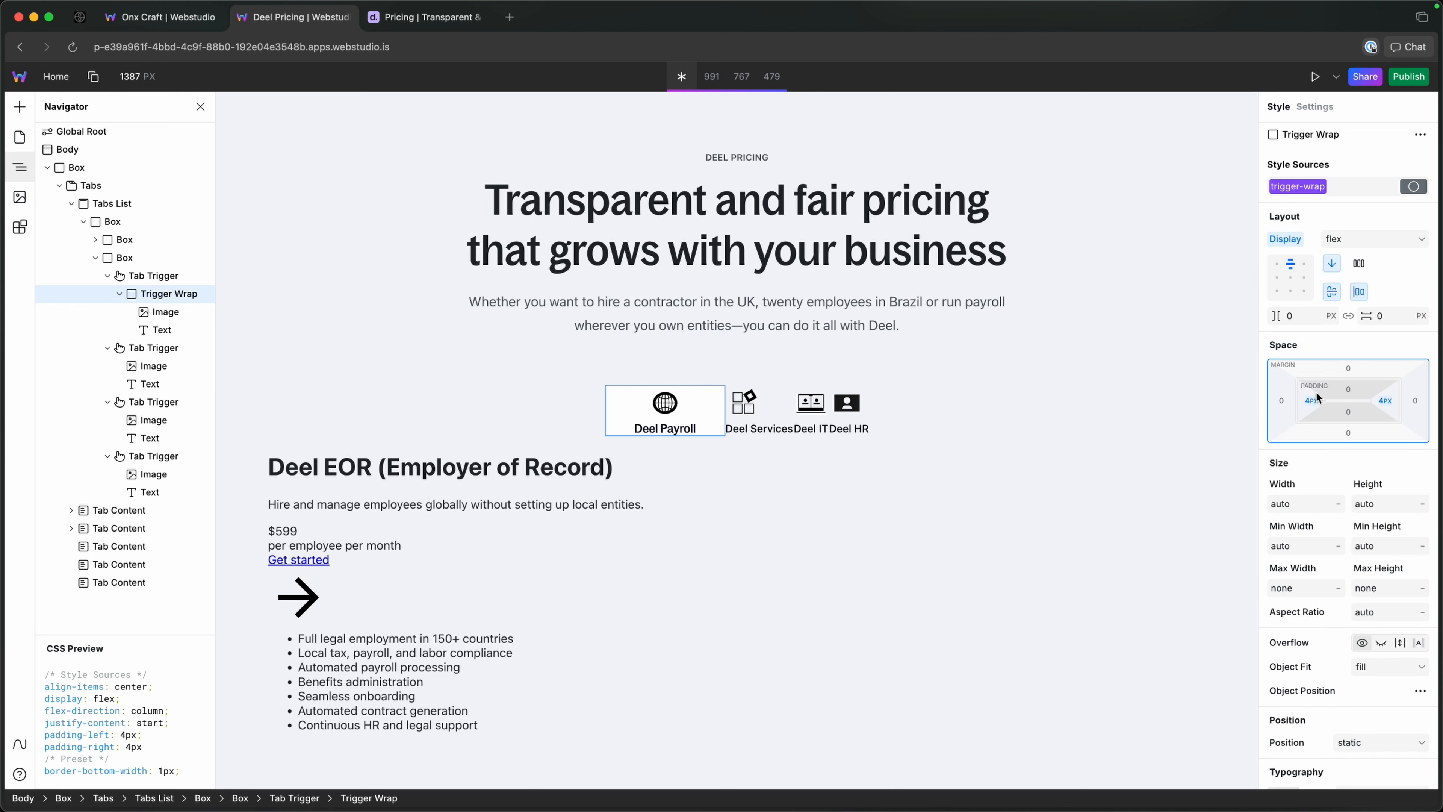
Set the trigger-wrap token's top padding to 12 px.
{"action": "left_click", "coordinate": [1348, 391]}
{"action": "type", "text": "12"}
{"action": "key", "text": "Return"}
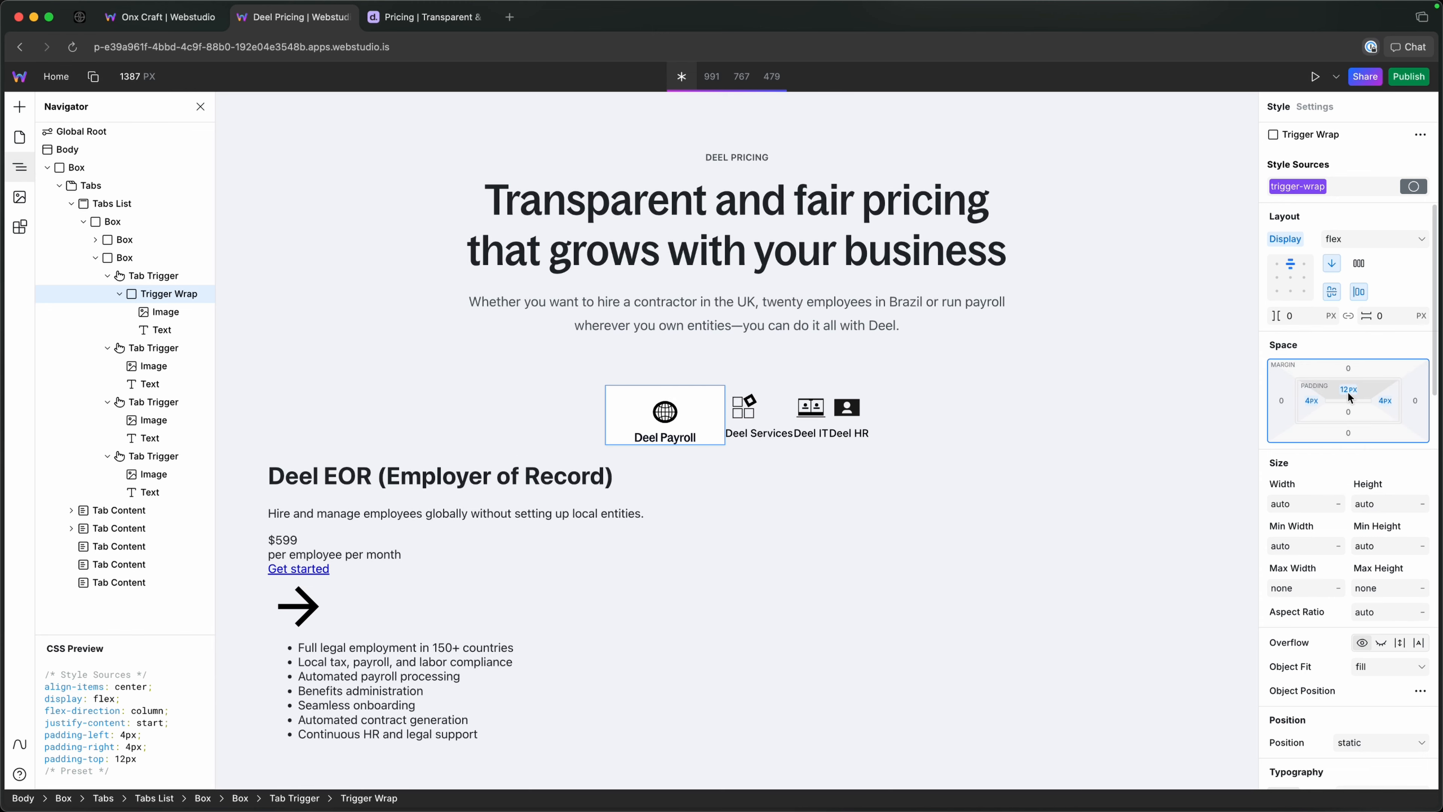
Check the tab spacing on the Deel reference page and set the trigger-wrap token's bottom padding to --size-3.
{"action": "left_click", "coordinate": [1346, 389]}
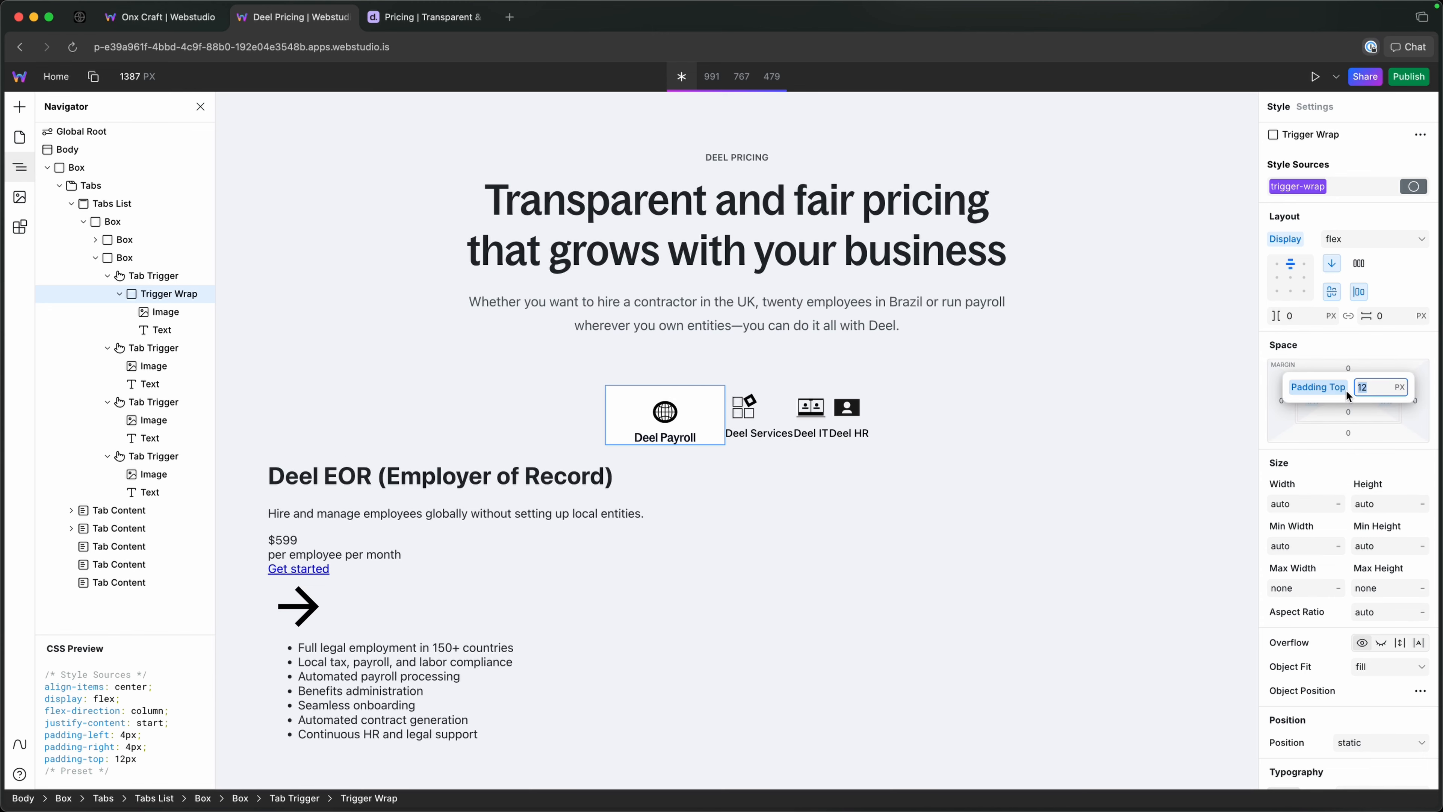
{"action": "left_click", "coordinate": [432, 17]}
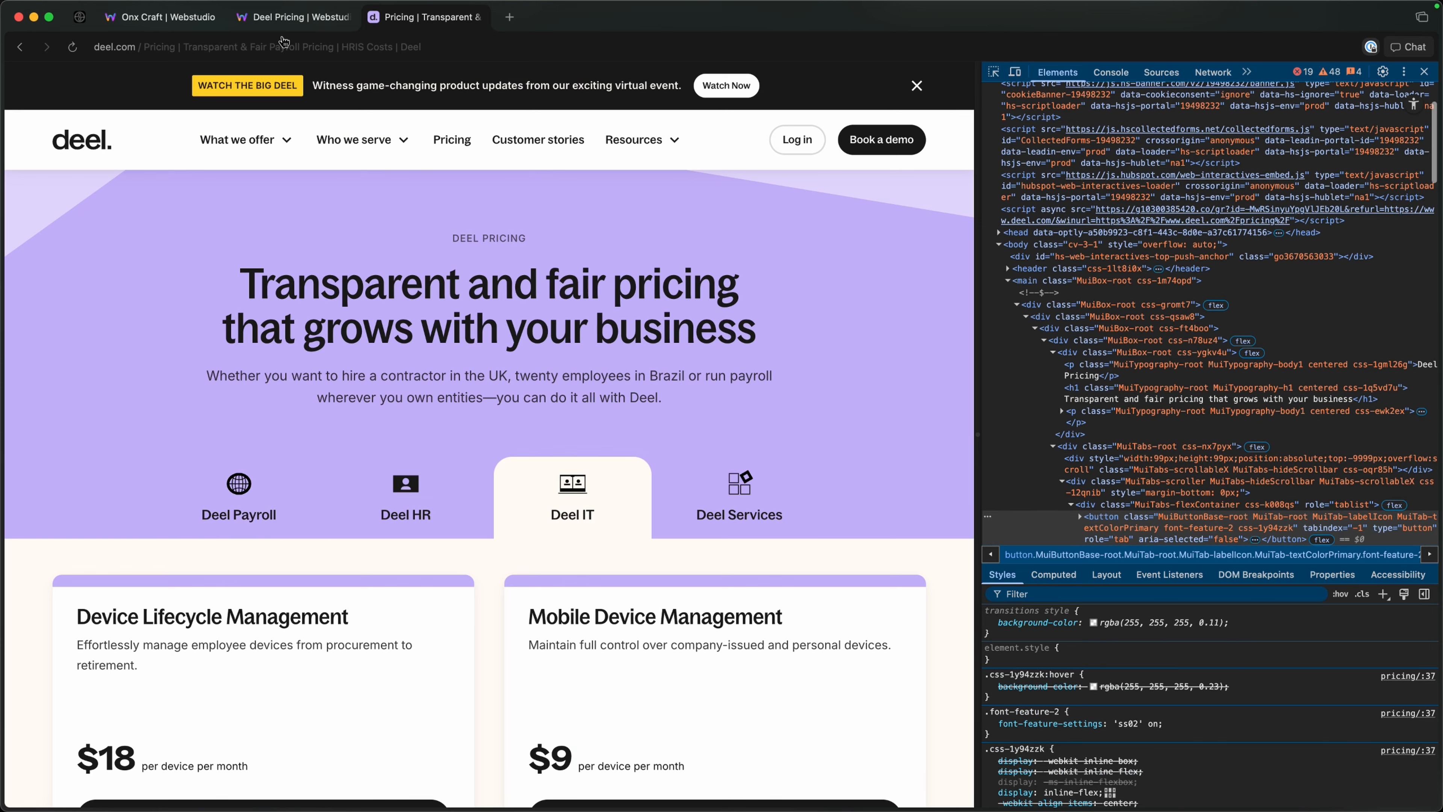
{"action": "left_click", "coordinate": [293, 17]}
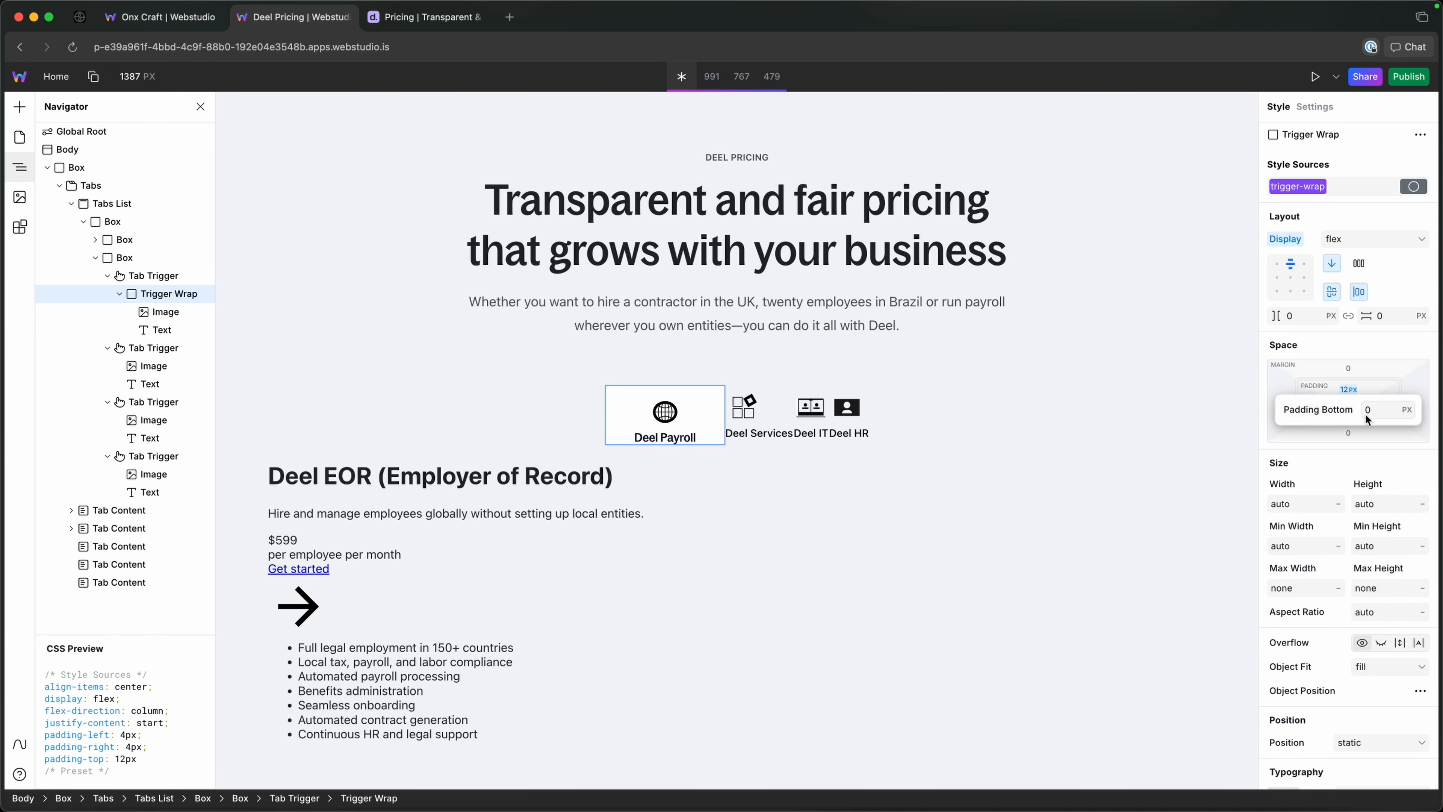
{"action": "key", "text": "Escape"}
{"action": "left_click", "coordinate": [1351, 411]}
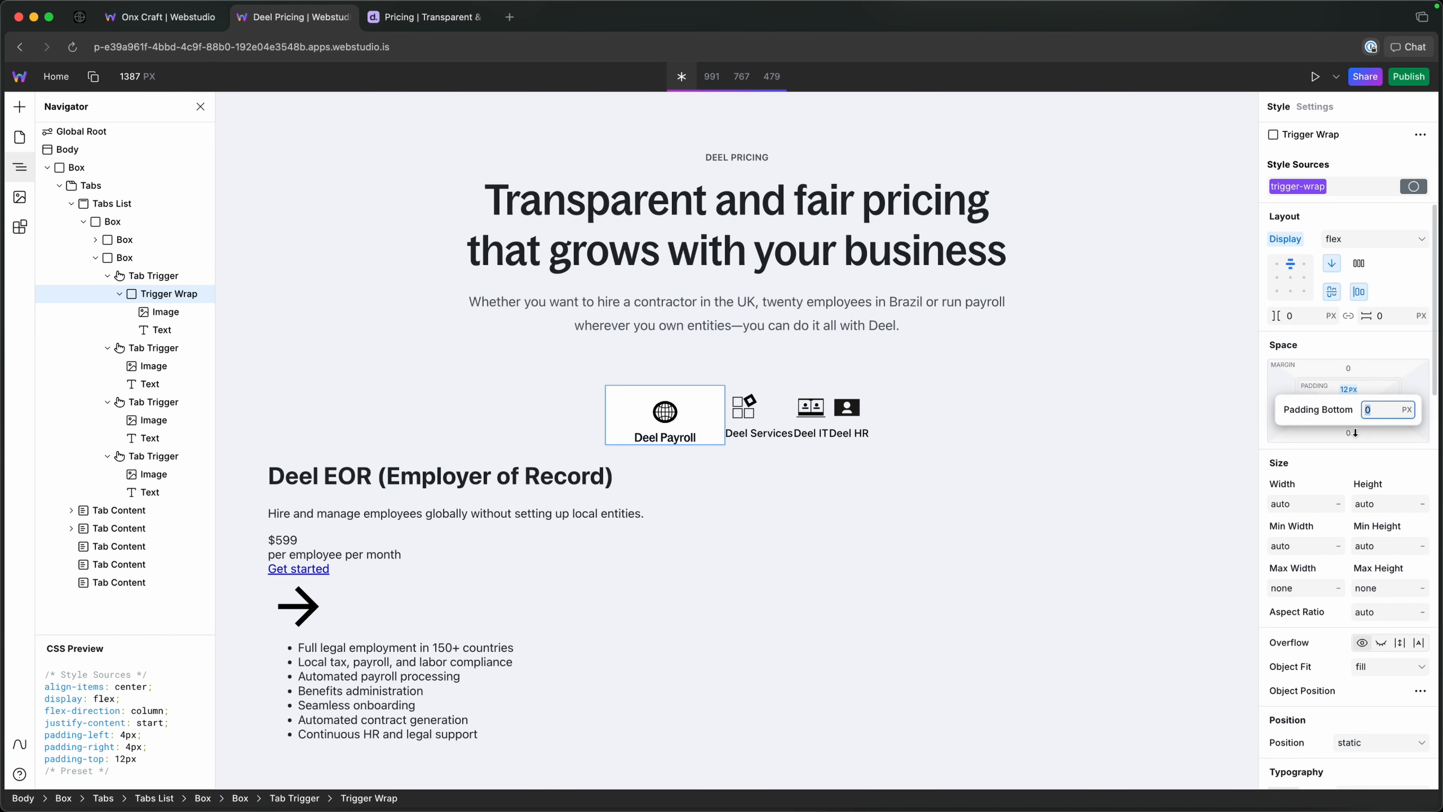
{"action": "type", "text": "--size"}
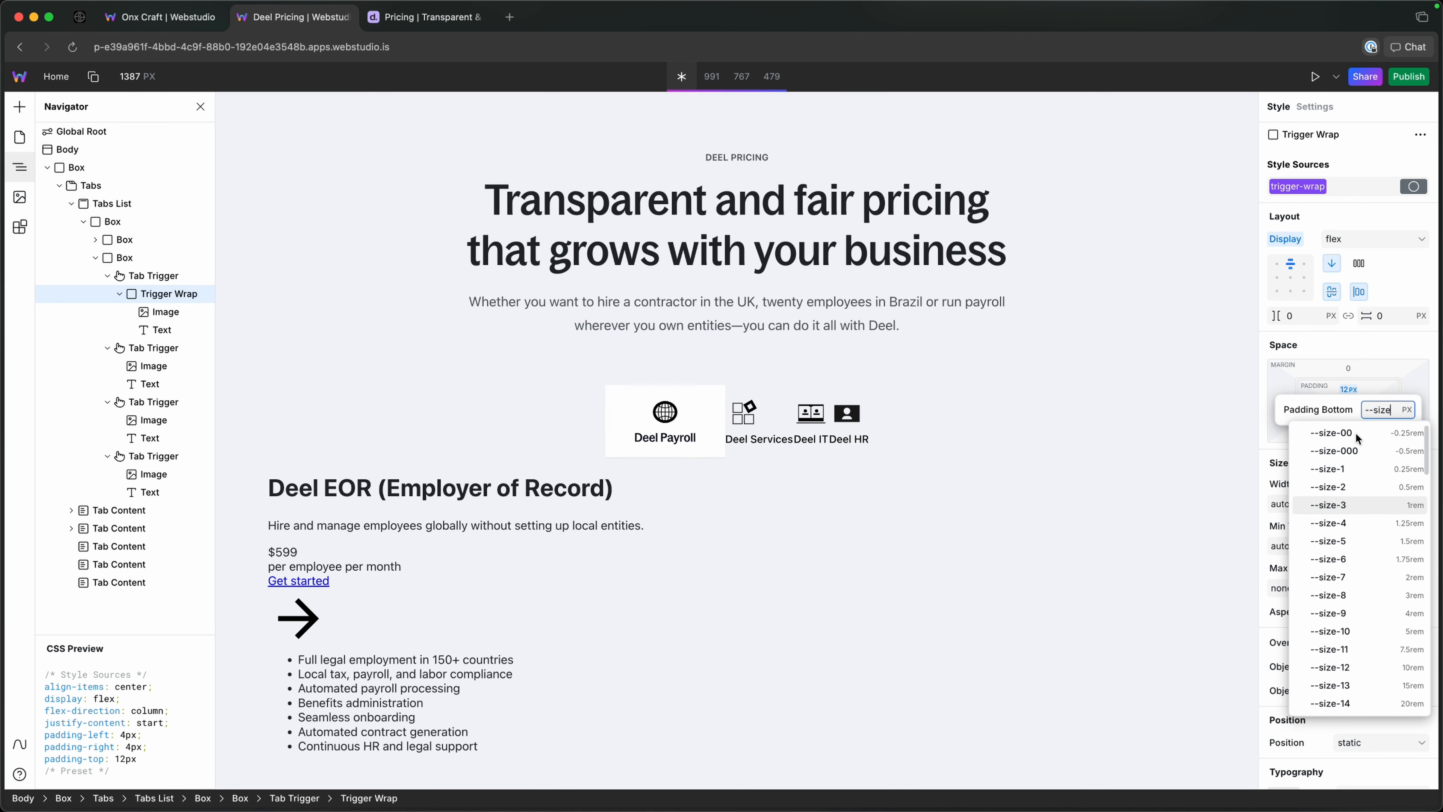
{"action": "key", "text": "Return"}
Try a --size variable for the trigger-wrap token's top padding, and set the padding back to 12 px.
{"action": "left_click", "coordinate": [1351, 391]}
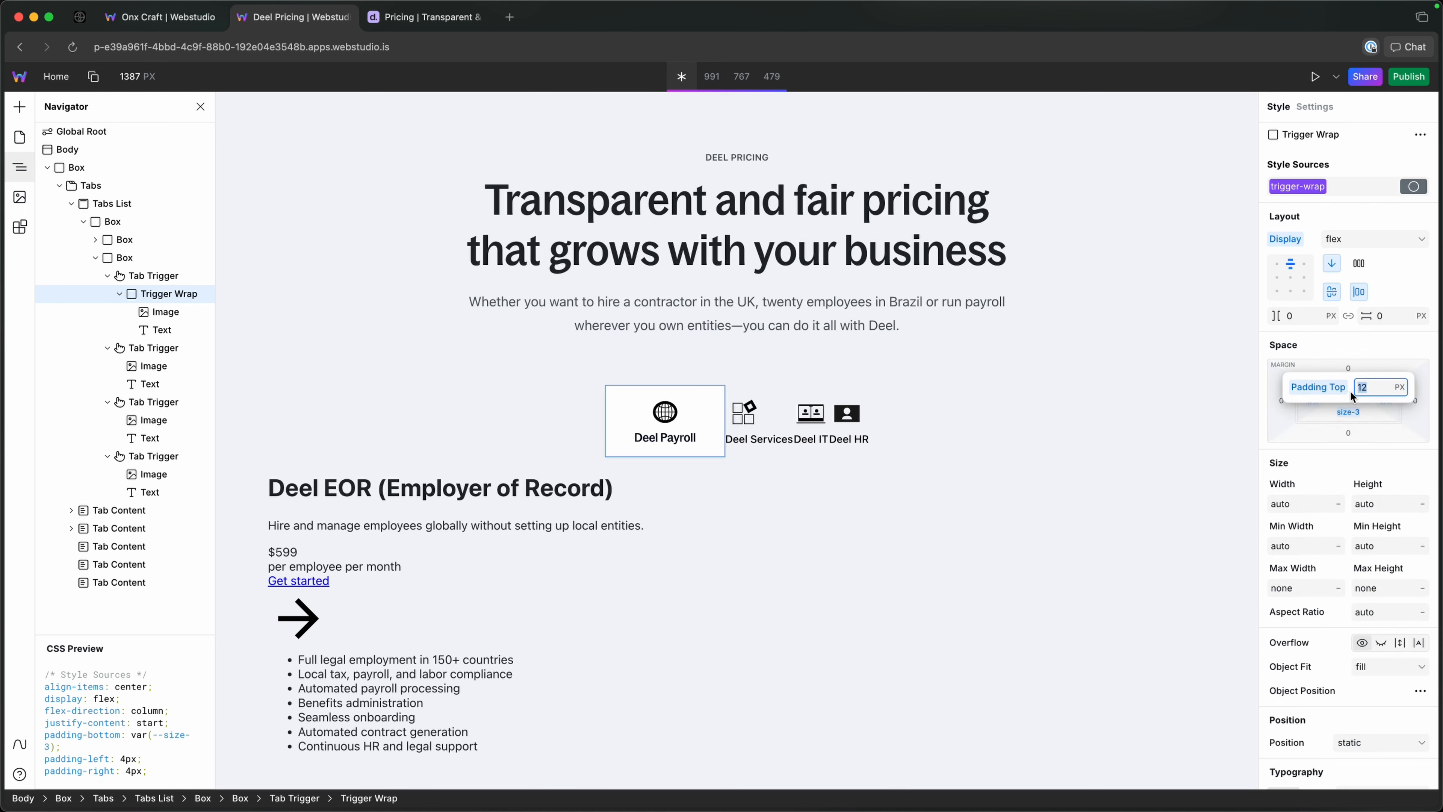
{"action": "type", "text": "--size"}
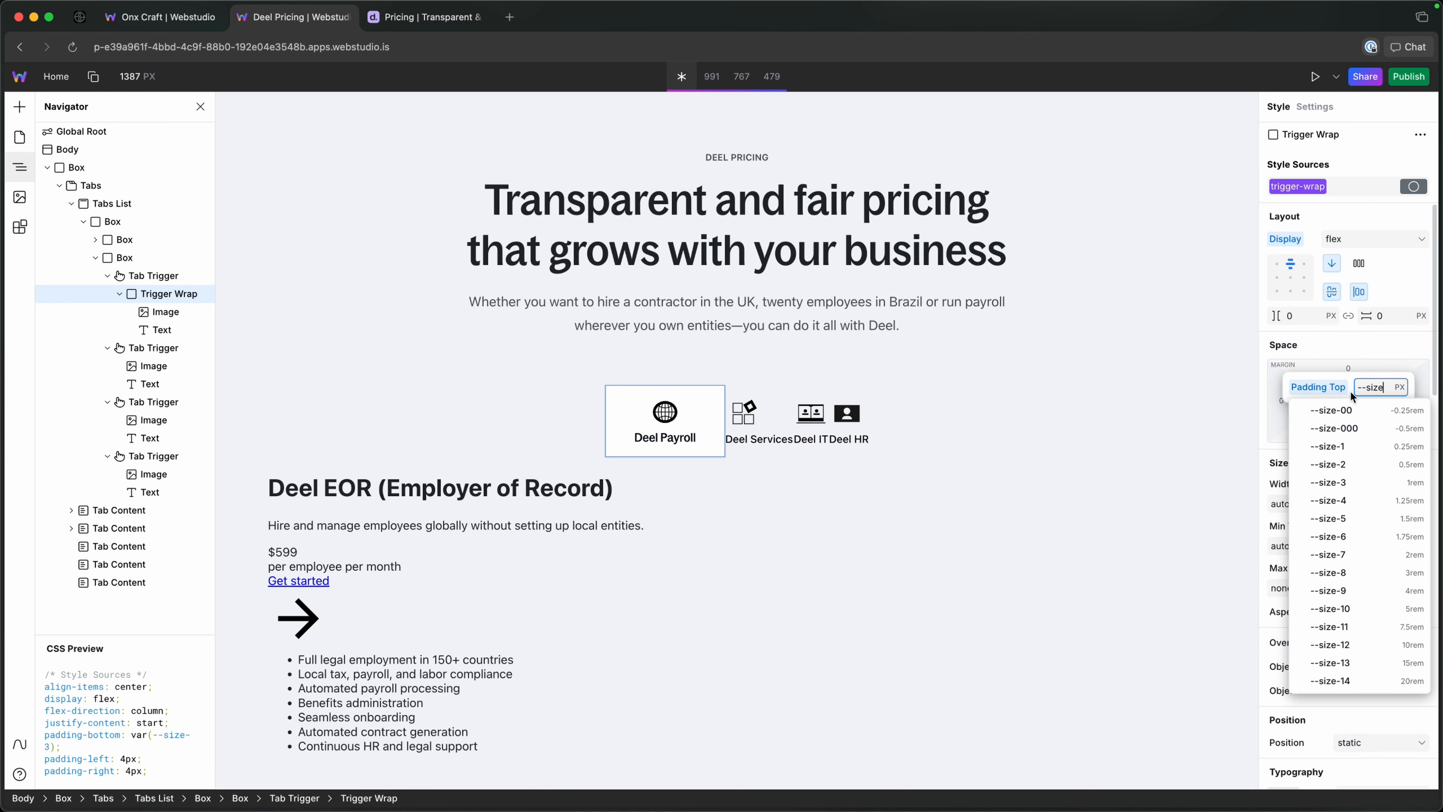
{"action": "key", "text": "Down"}
{"action": "key", "text": "Down"}
{"action": "key", "text": "Down"}
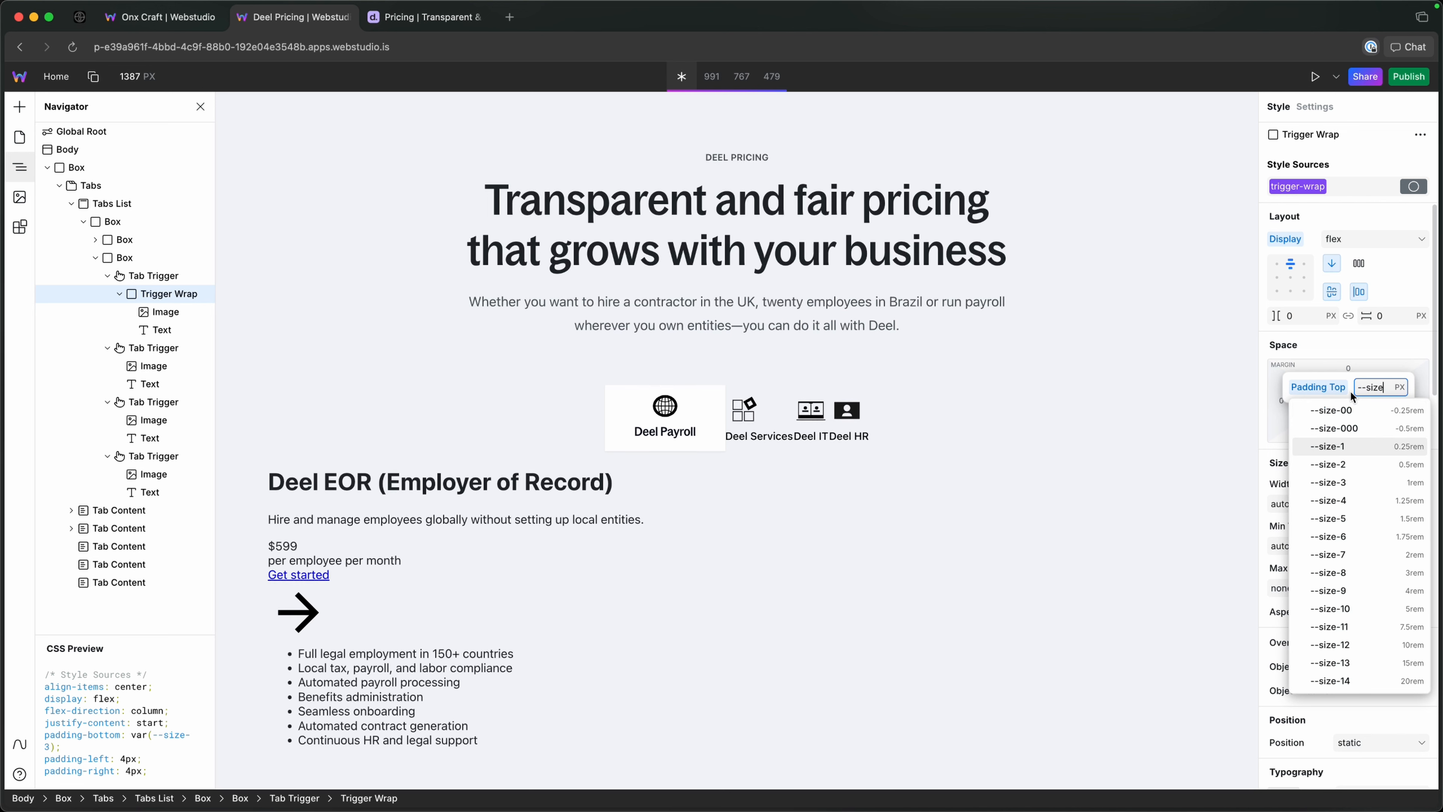
{"action": "key", "text": "super+a"}
{"action": "key", "text": "BackSpace"}
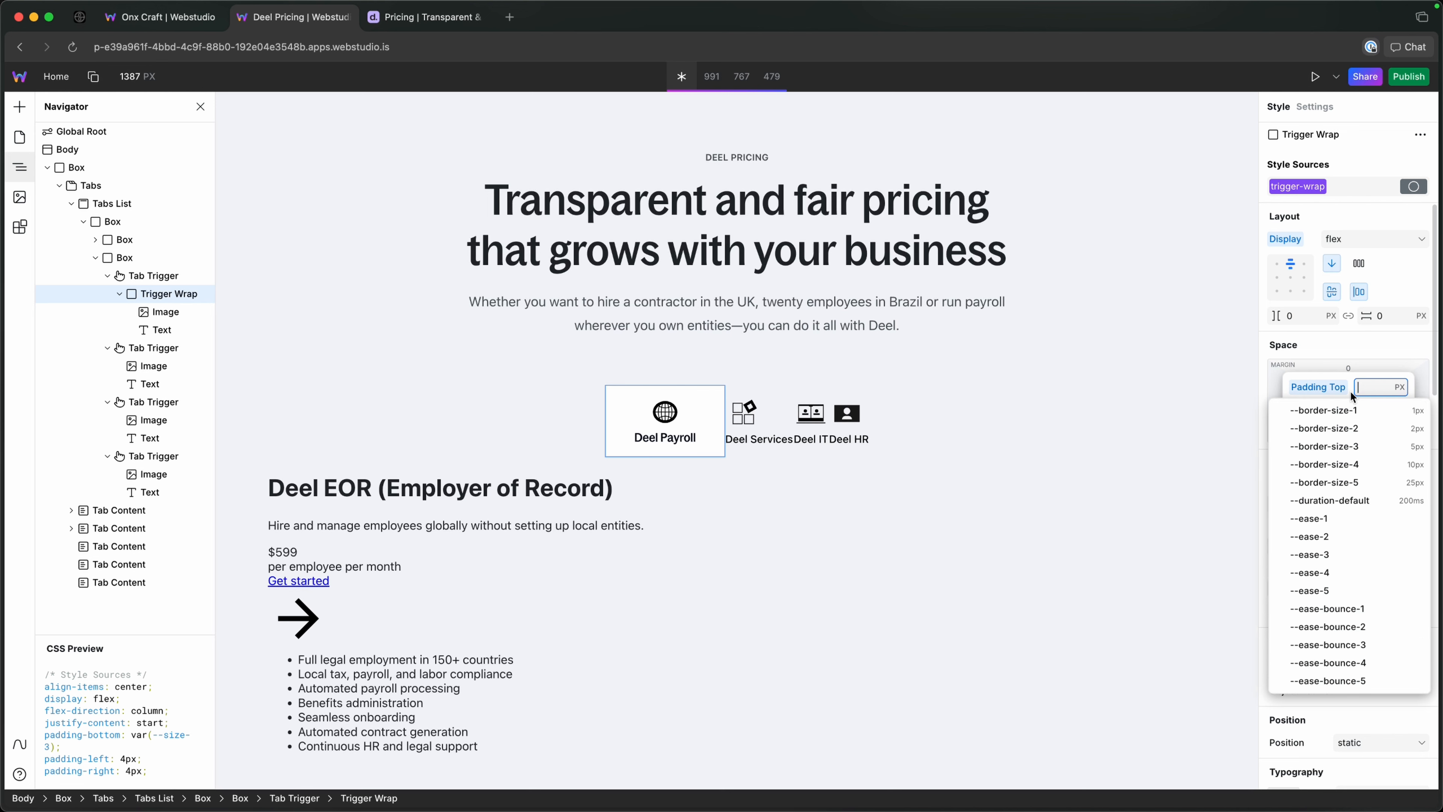
{"action": "type", "text": "121"}
{"action": "key", "text": "Return"}
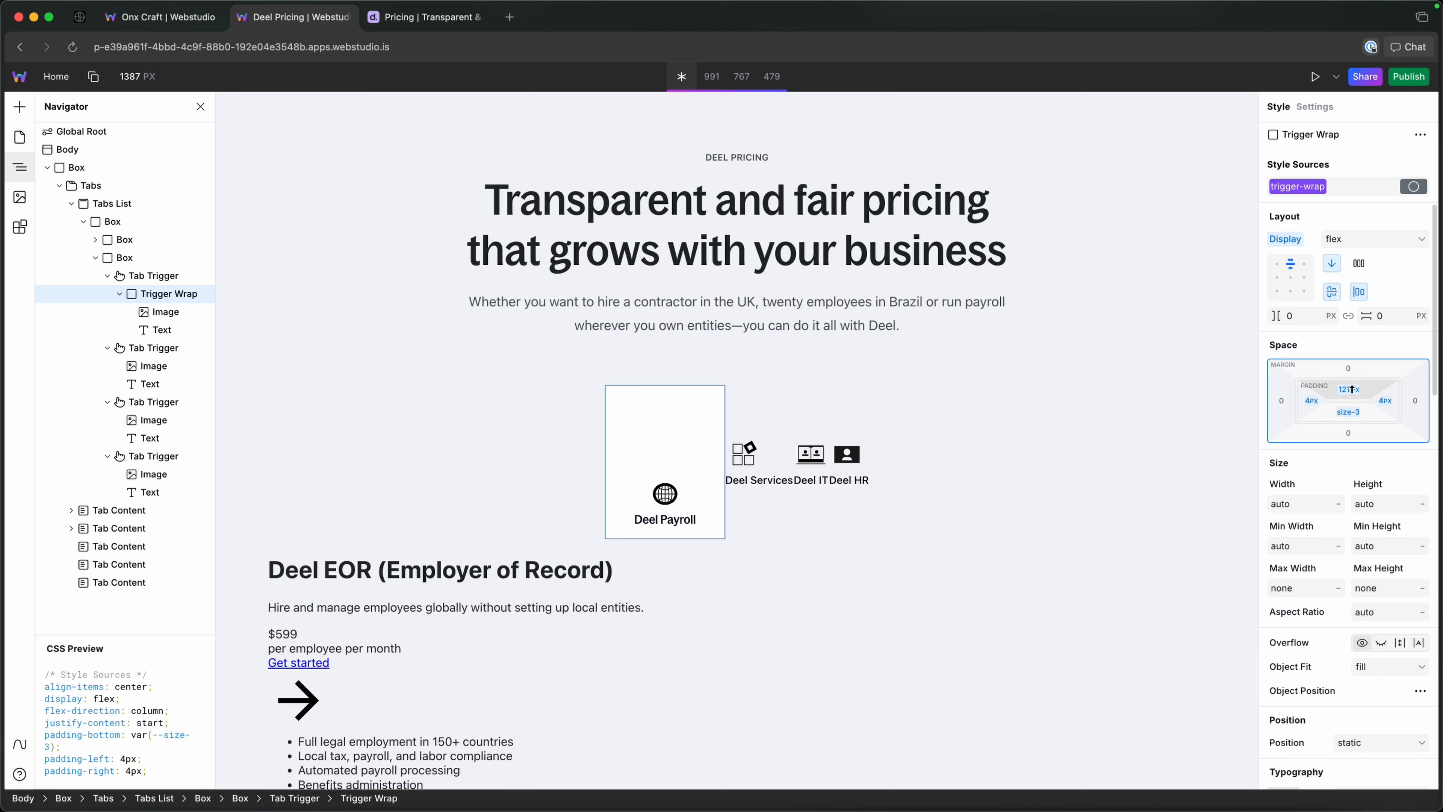
{"action": "left_click", "coordinate": [1349, 390]}
{"action": "type", "text": "12"}
{"action": "key", "text": "Return"}
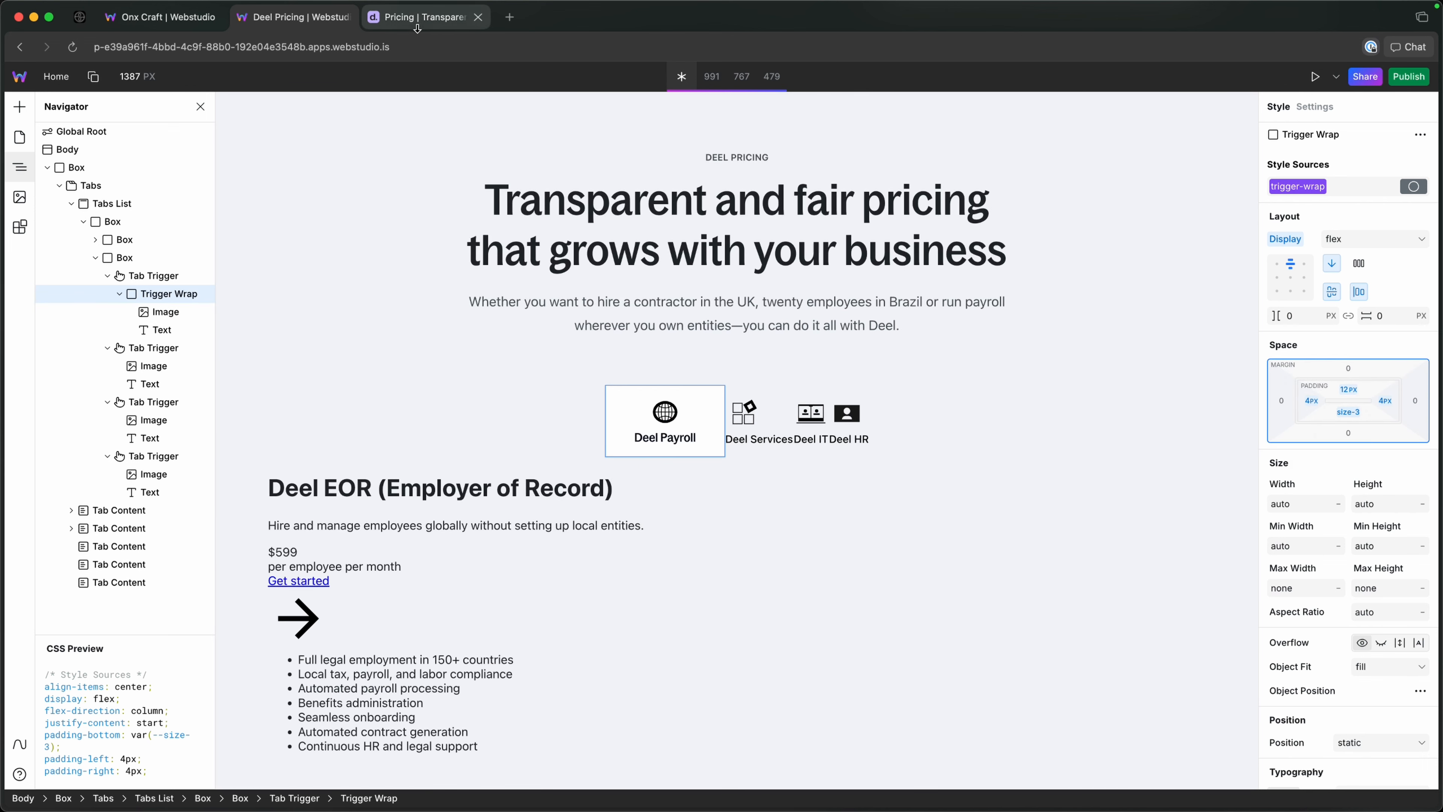
Check the icon-to-label spacing on the Deel reference page and set the trigger-wrap token's row and column gaps to --gap-xs.
{"action": "left_click", "coordinate": [427, 17]}
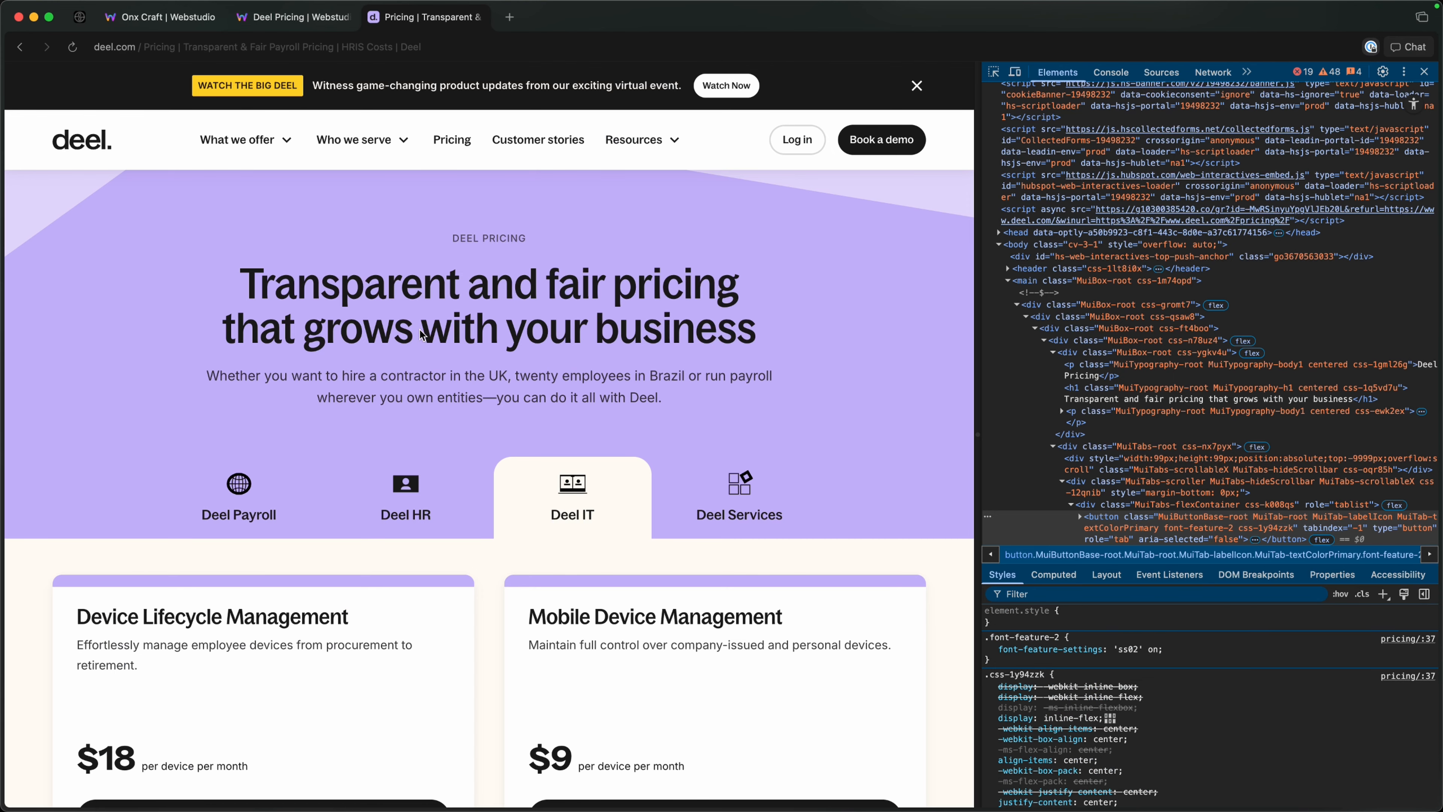
{"action": "left_click", "coordinate": [293, 17]}
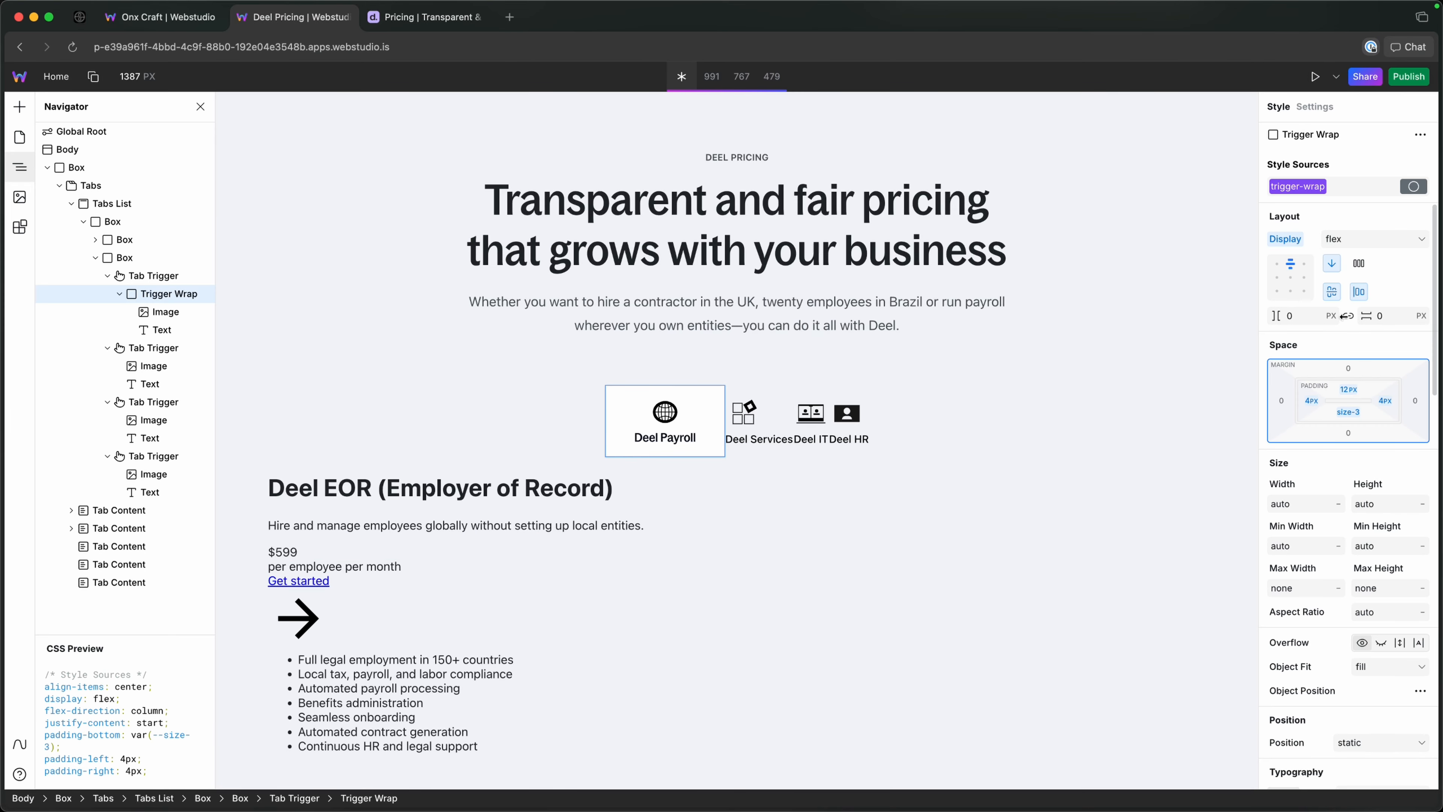
{"action": "type", "text": "--f"}
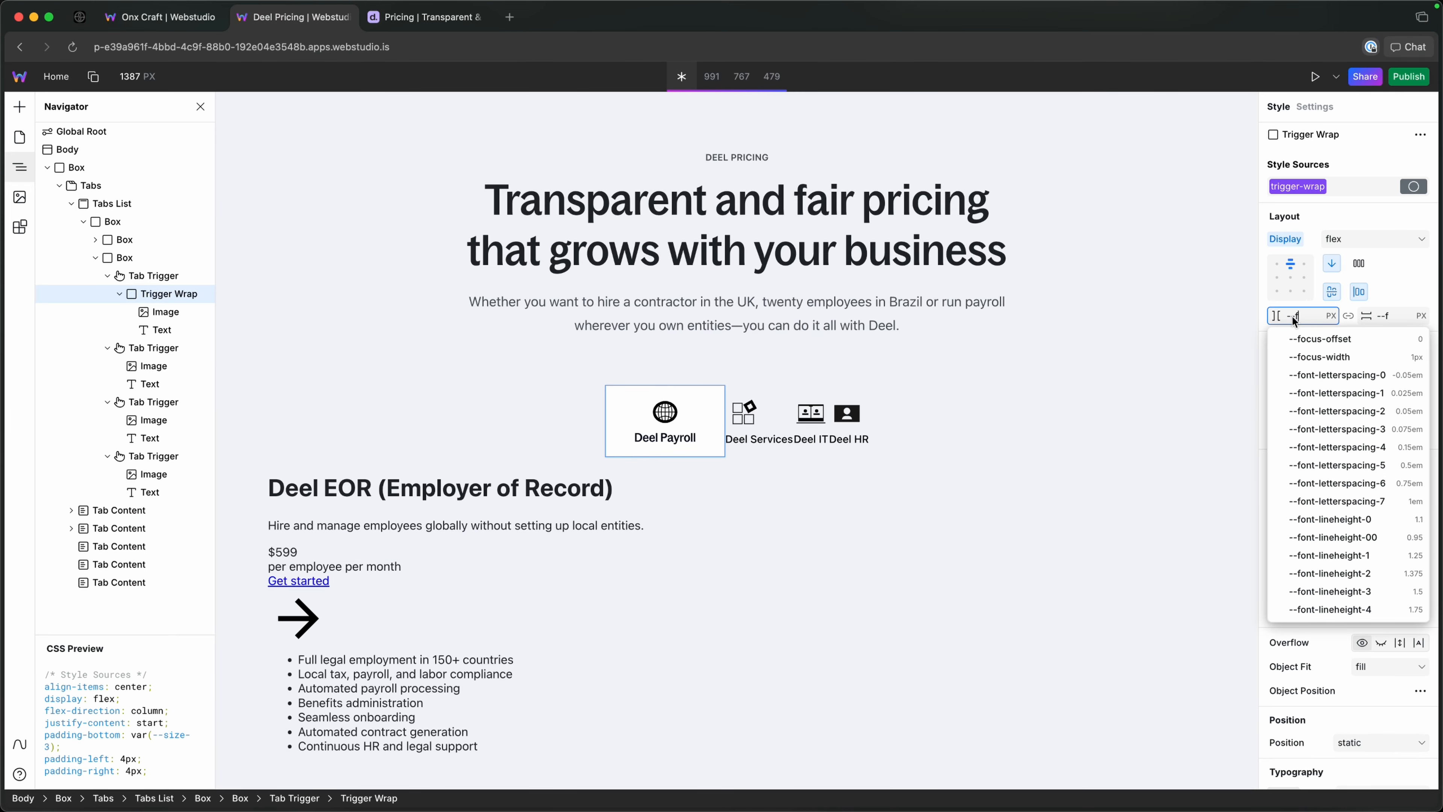
{"action": "key", "text": "BackSpace"}
{"action": "type", "text": "ga"}
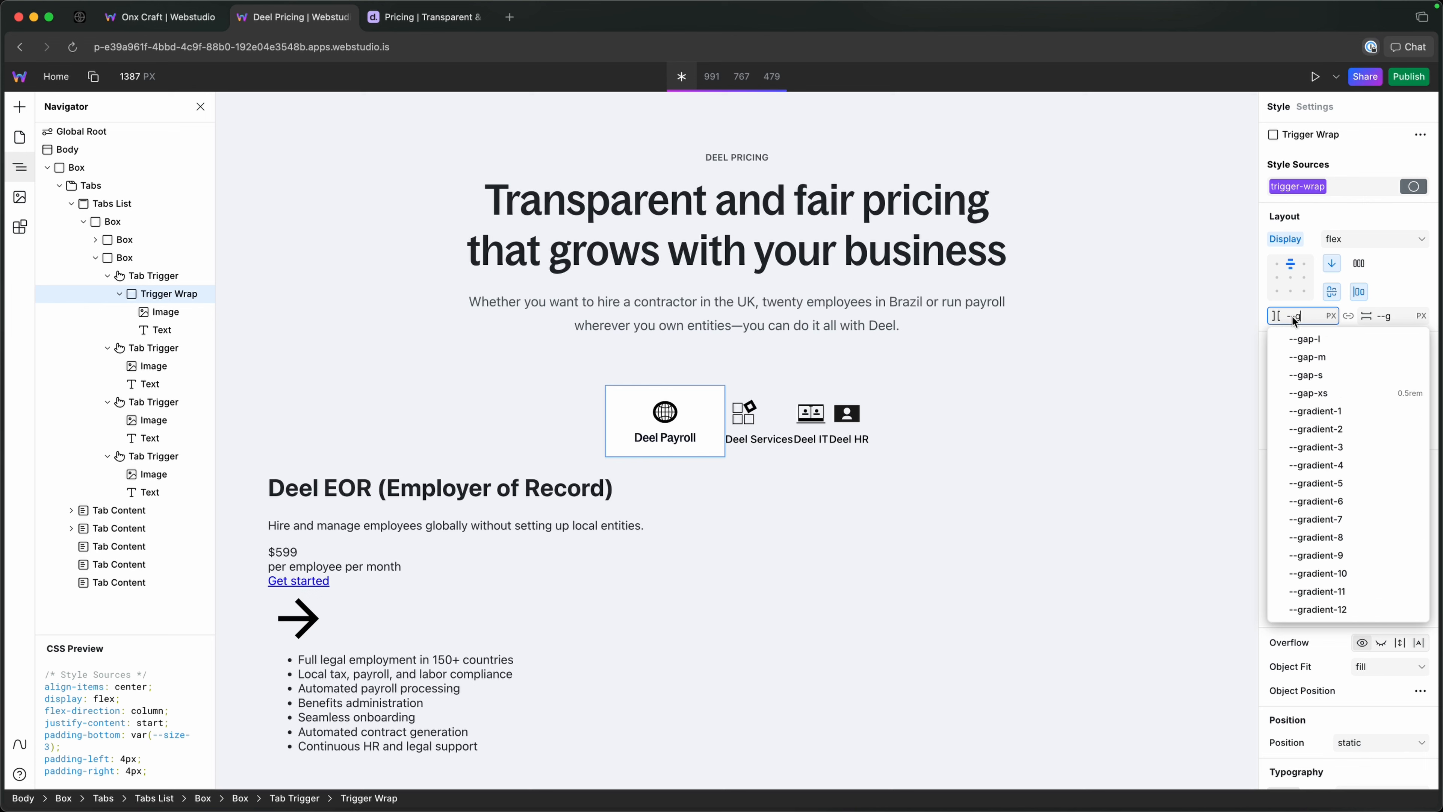
{"action": "key", "text": "Down"}
{"action": "key", "text": "Down"}
{"action": "key", "text": "Down"}
{"action": "key", "text": "Down"}
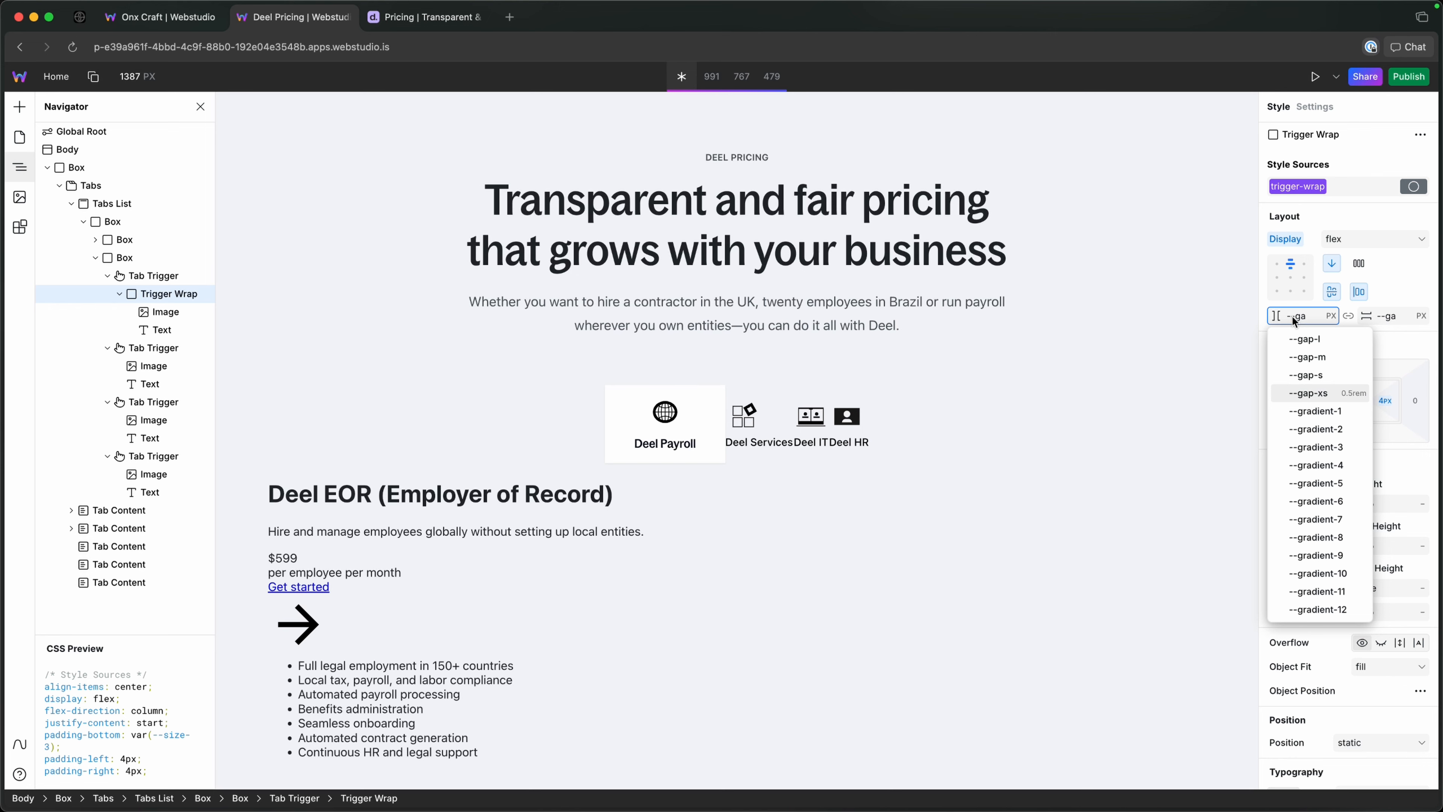
{"action": "key", "text": "Return"}
Compare the reference page's active tab shape with the style settings of the first Tab Trigger and its Trigger Wrap.
{"action": "left_click", "coordinate": [435, 7]}
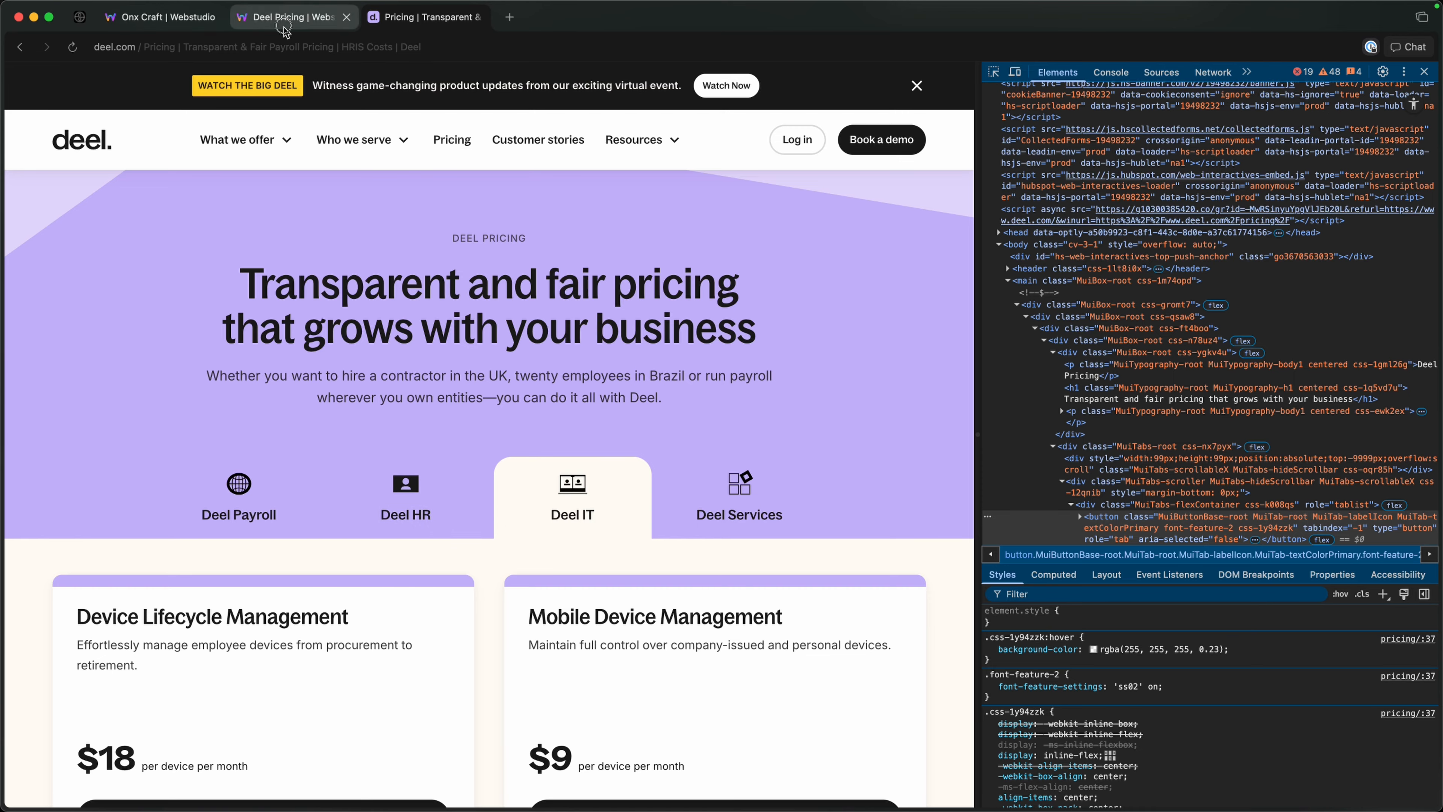
{"action": "left_click", "coordinate": [294, 17]}
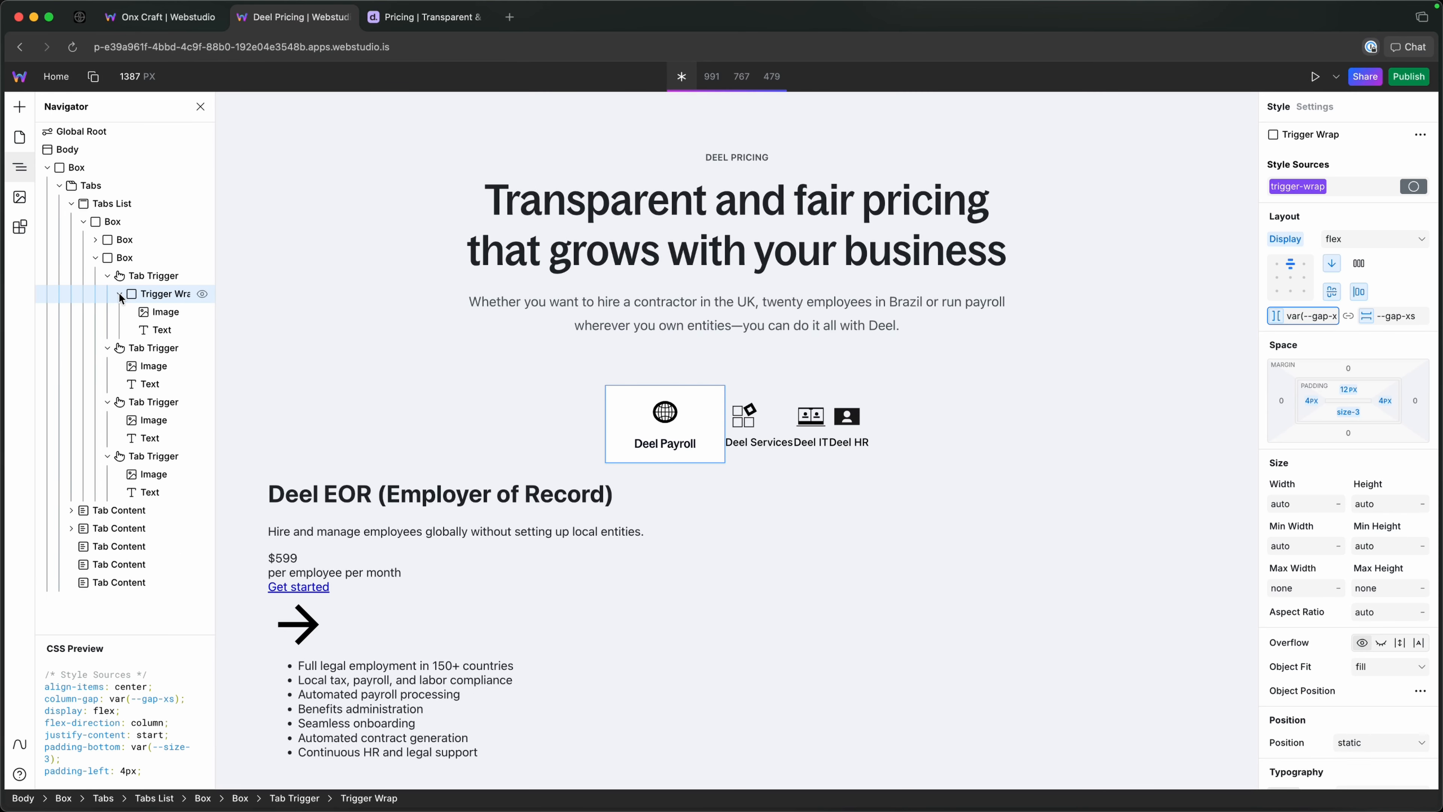
{"action": "left_click", "coordinate": [143, 280]}
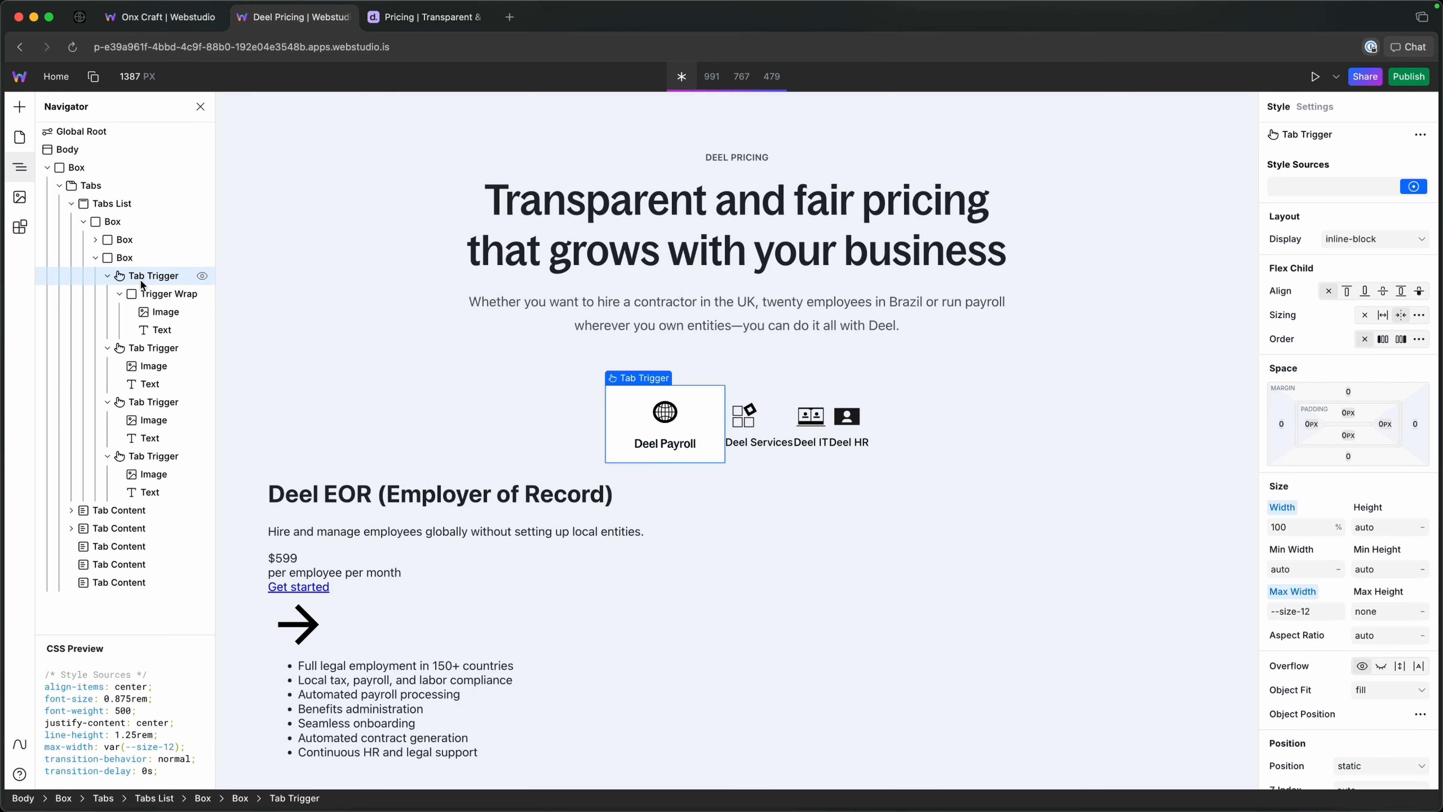
{"action": "left_click", "coordinate": [144, 300]}
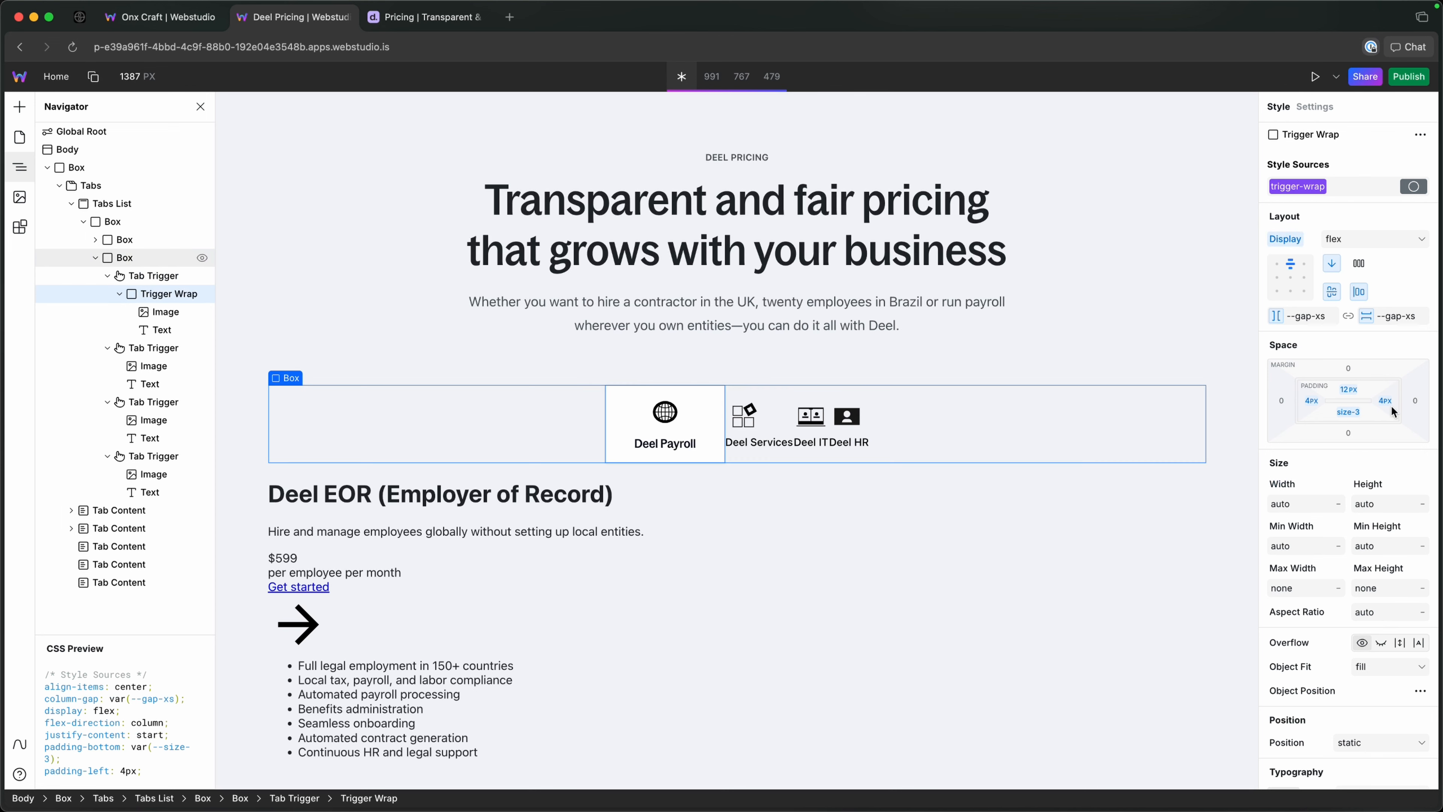
{"action": "scroll", "coordinate": [1392, 405], "scroll_direction": "down", "scroll_amount": 10}
{"action": "scroll", "coordinate": [1275, 400], "scroll_direction": "up", "scroll_amount": 2}
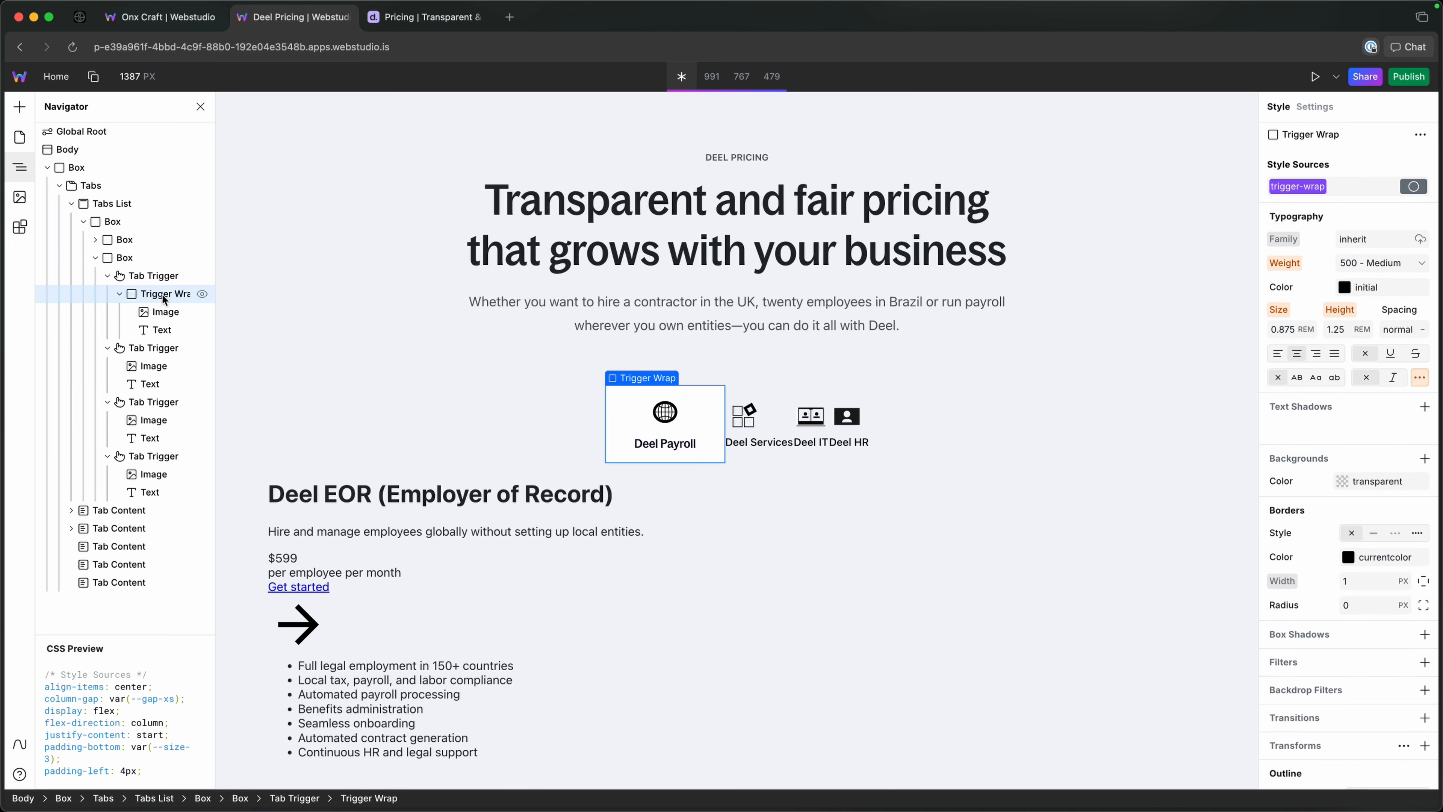
{"action": "left_click", "coordinate": [160, 278]}
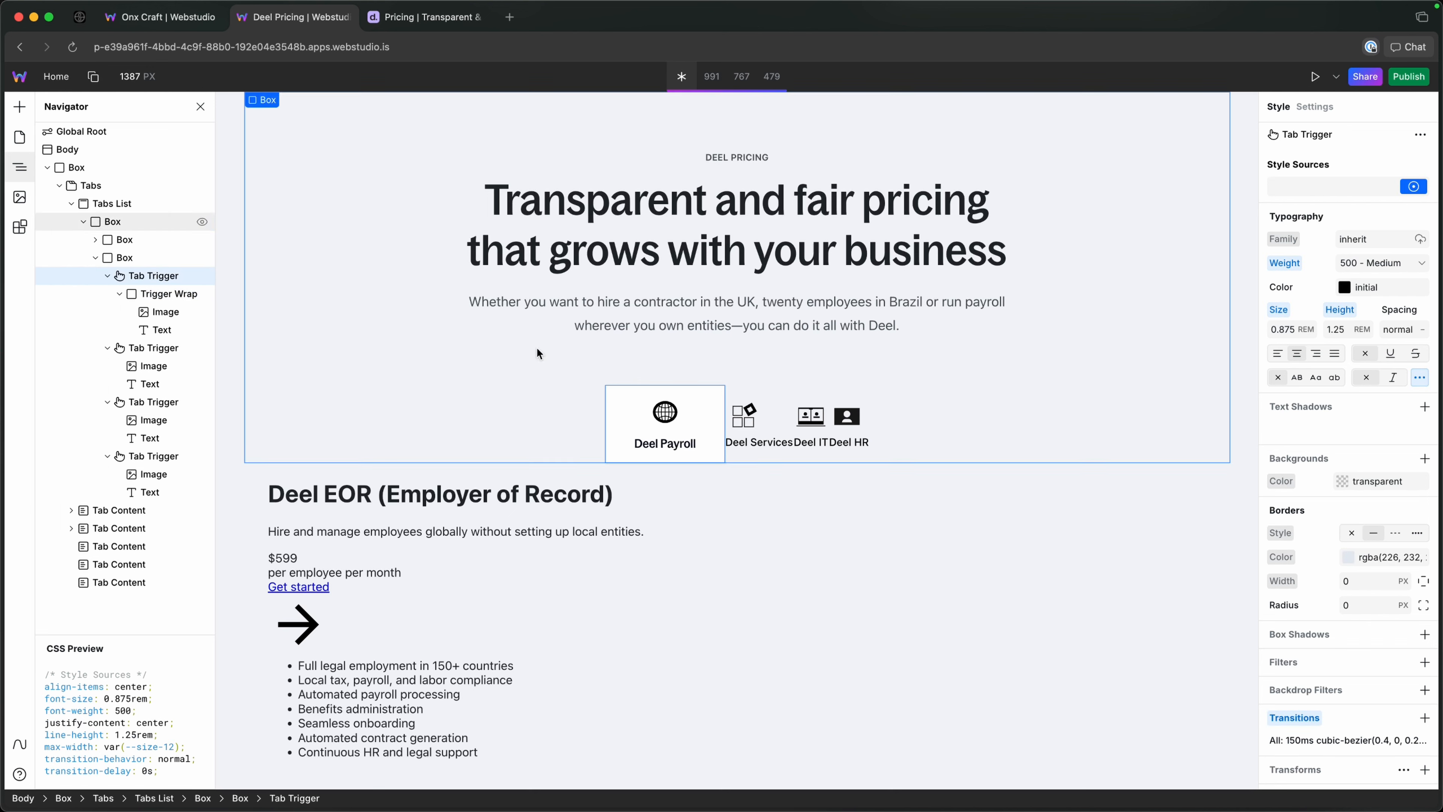
{"action": "left_click", "coordinate": [145, 302]}
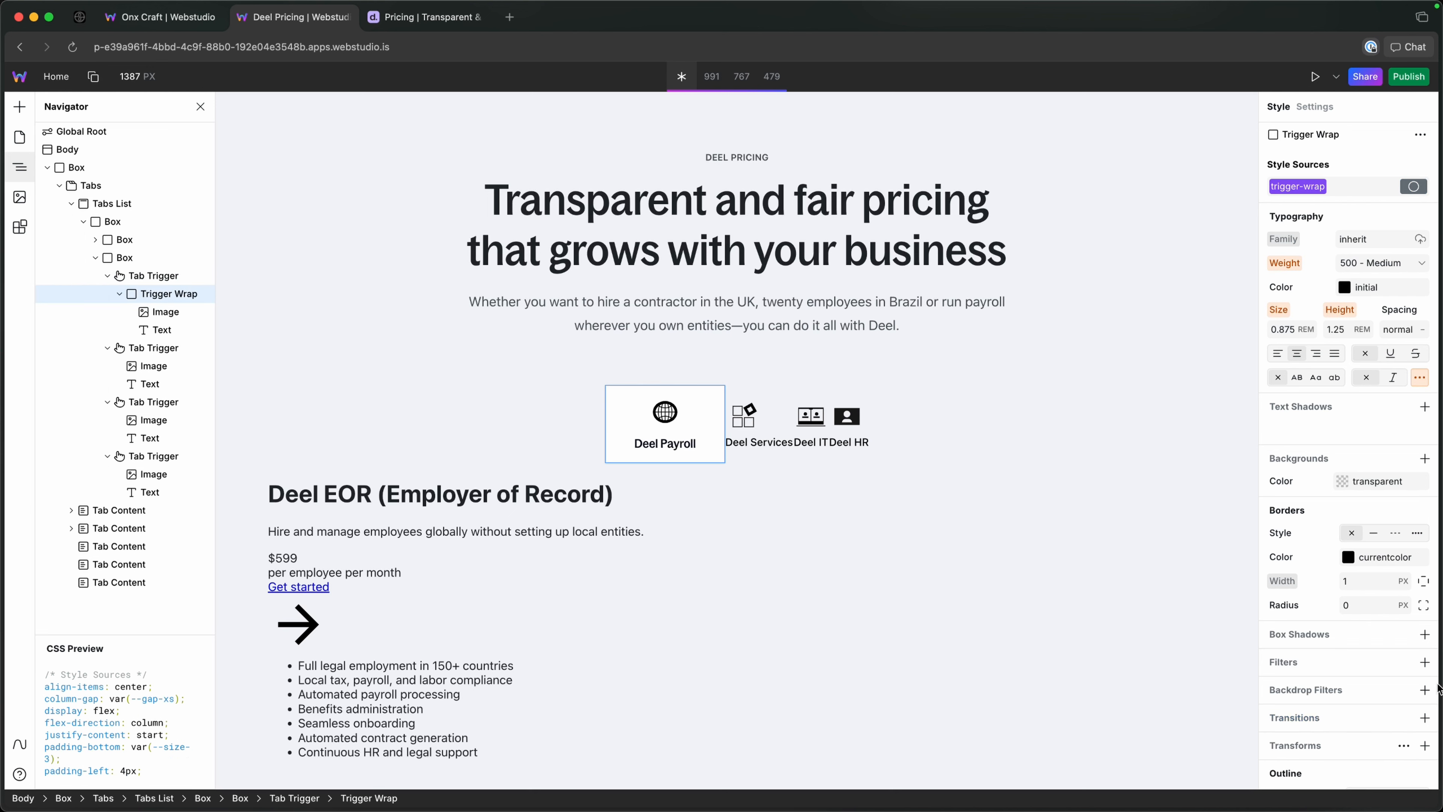
{"action": "key", "text": "ctrl+Tab"}
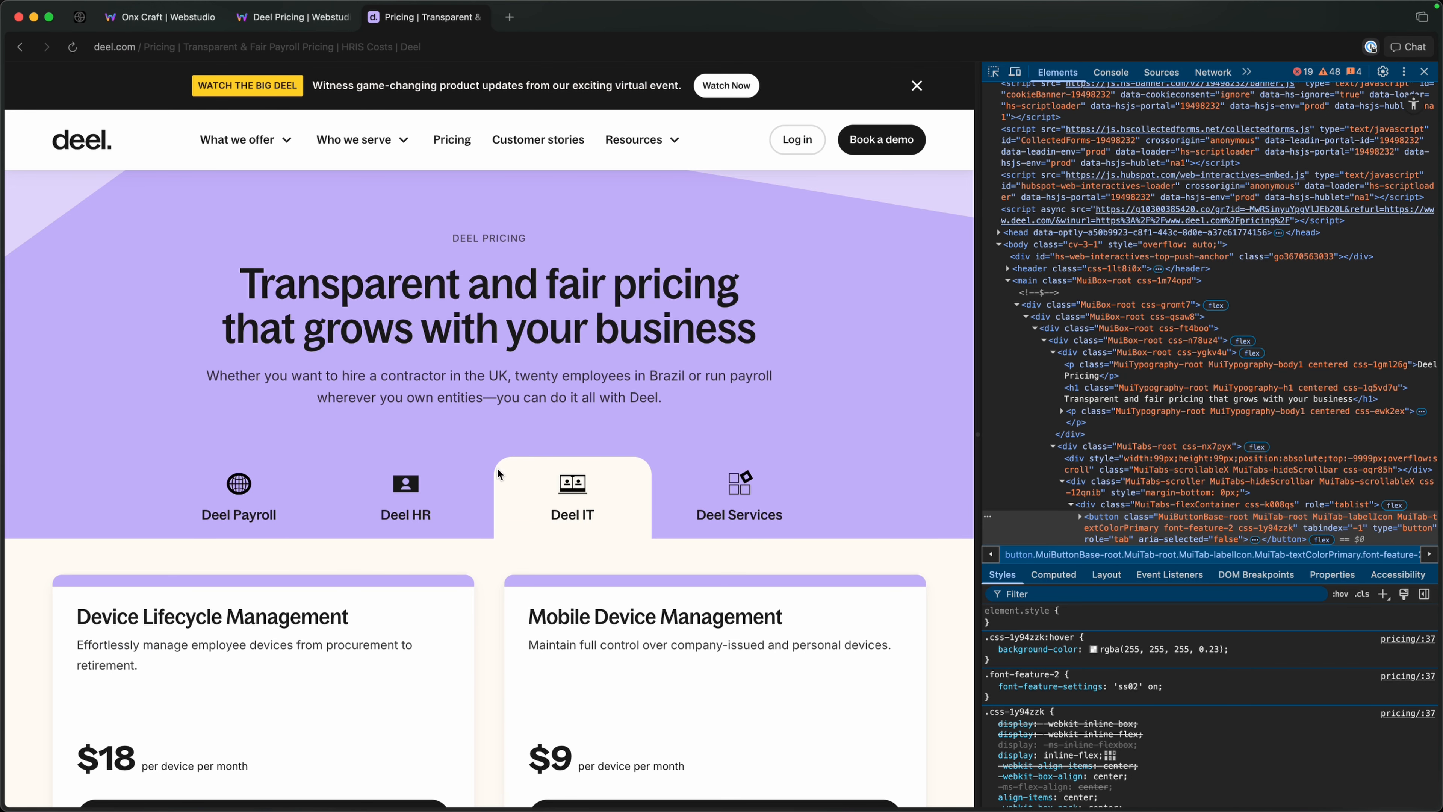
{"action": "left_click", "coordinate": [299, 16]}
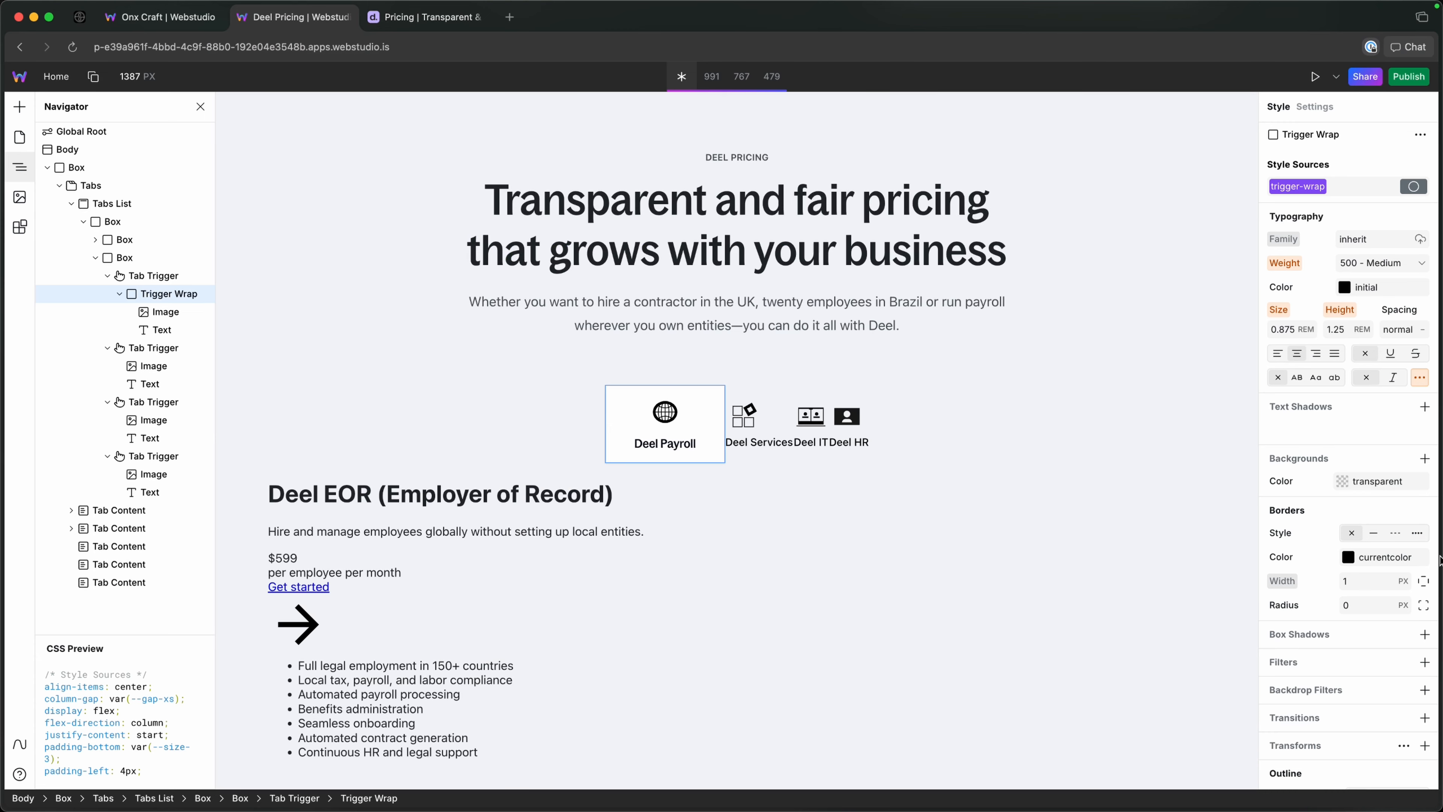
Set the border radius of the Deel Payroll Tab Trigger to --radius-3.
{"action": "left_click", "coordinate": [1354, 594]}
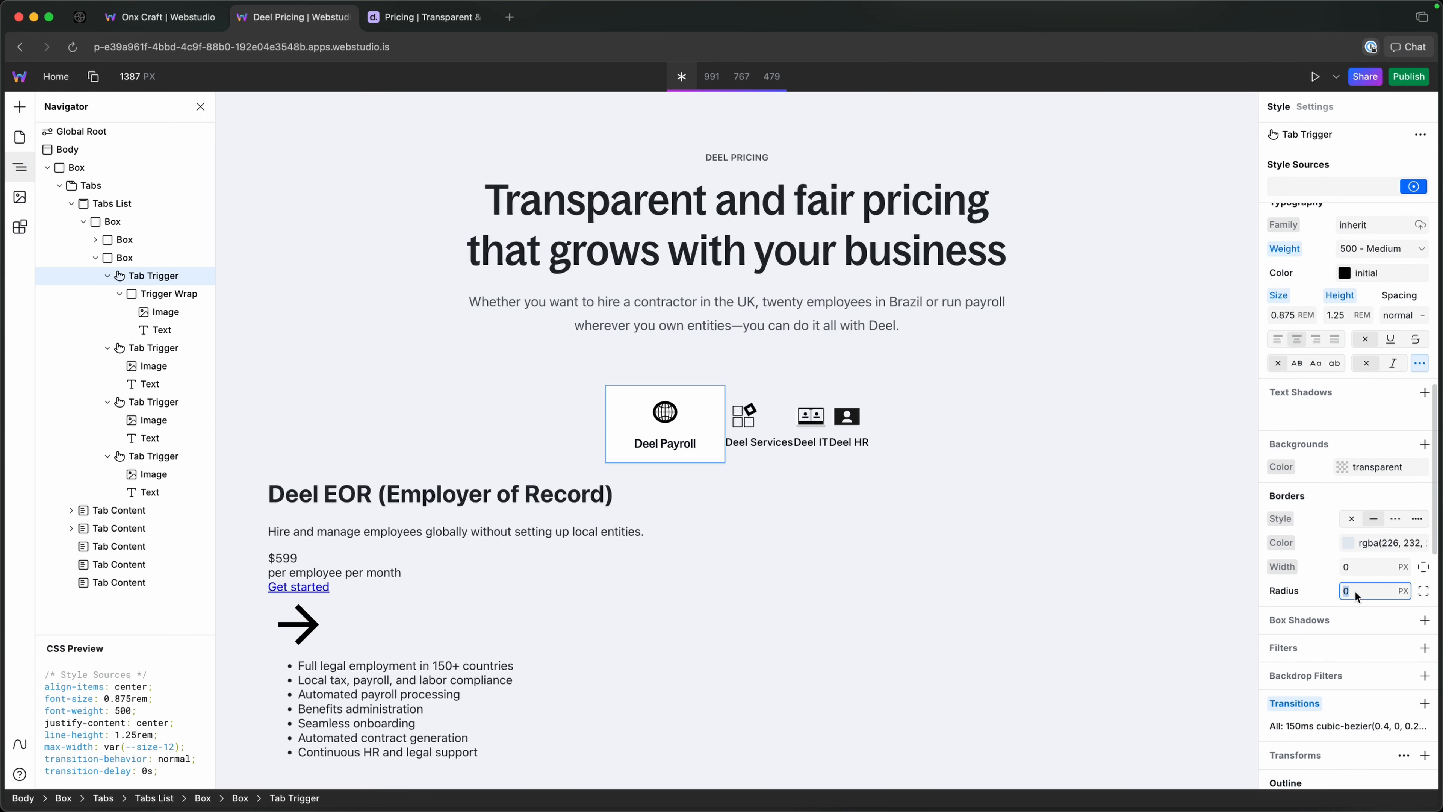
{"action": "type", "text": "--r"}
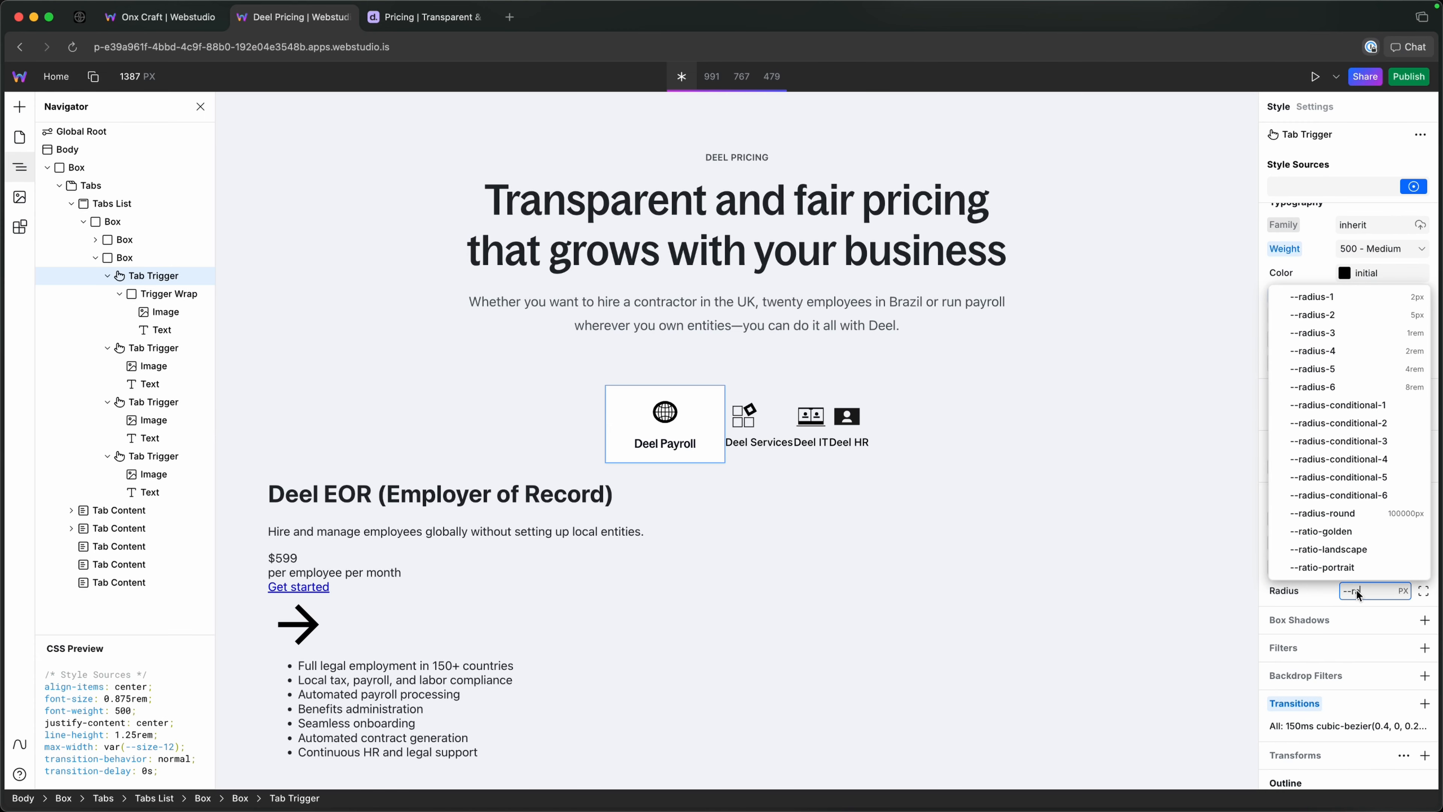
{"action": "key", "text": "Down"}
{"action": "key", "text": "Down"}
{"action": "key", "text": "Down"}
{"action": "key", "text": "Down"}
{"action": "key", "text": "Up"}
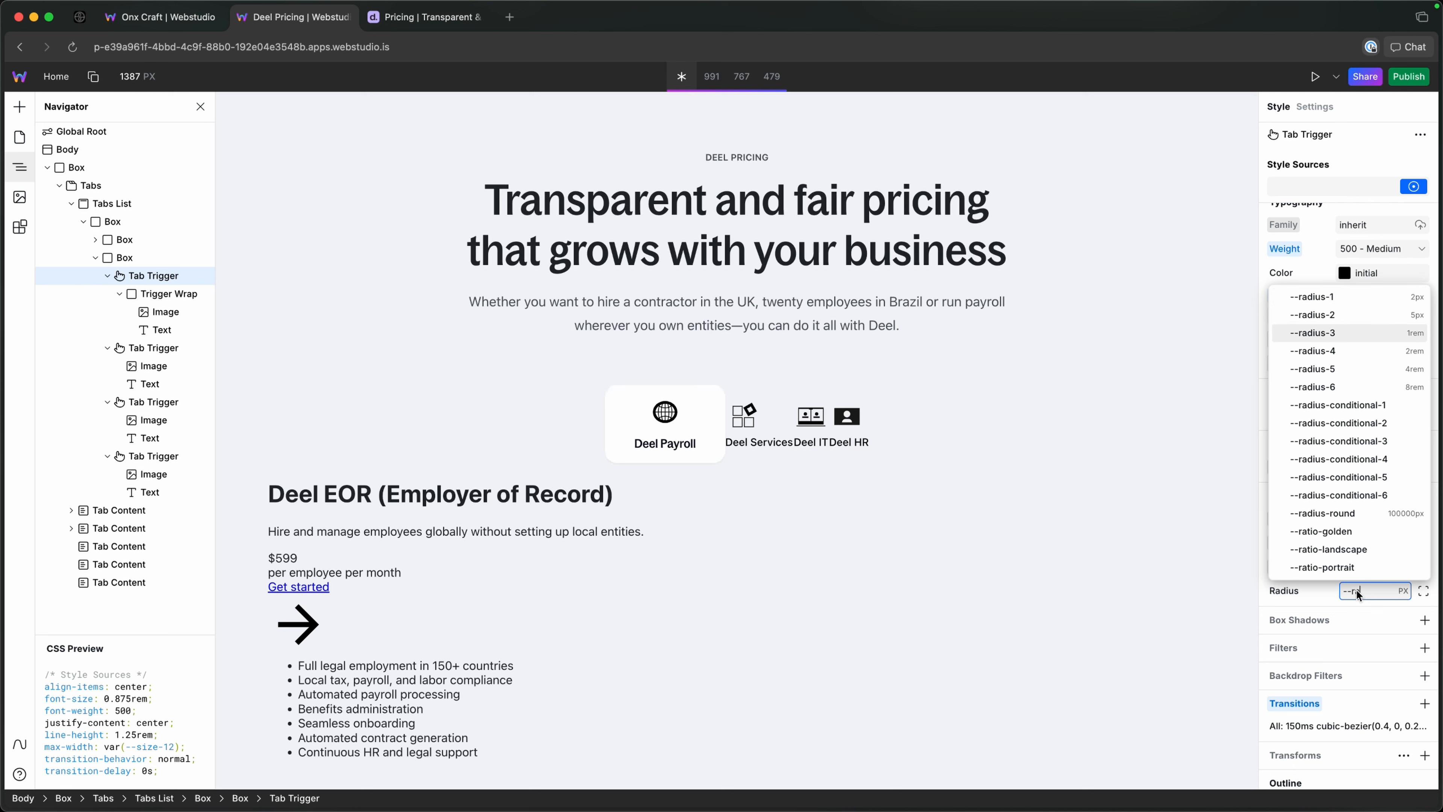
{"action": "key", "text": "Return"}
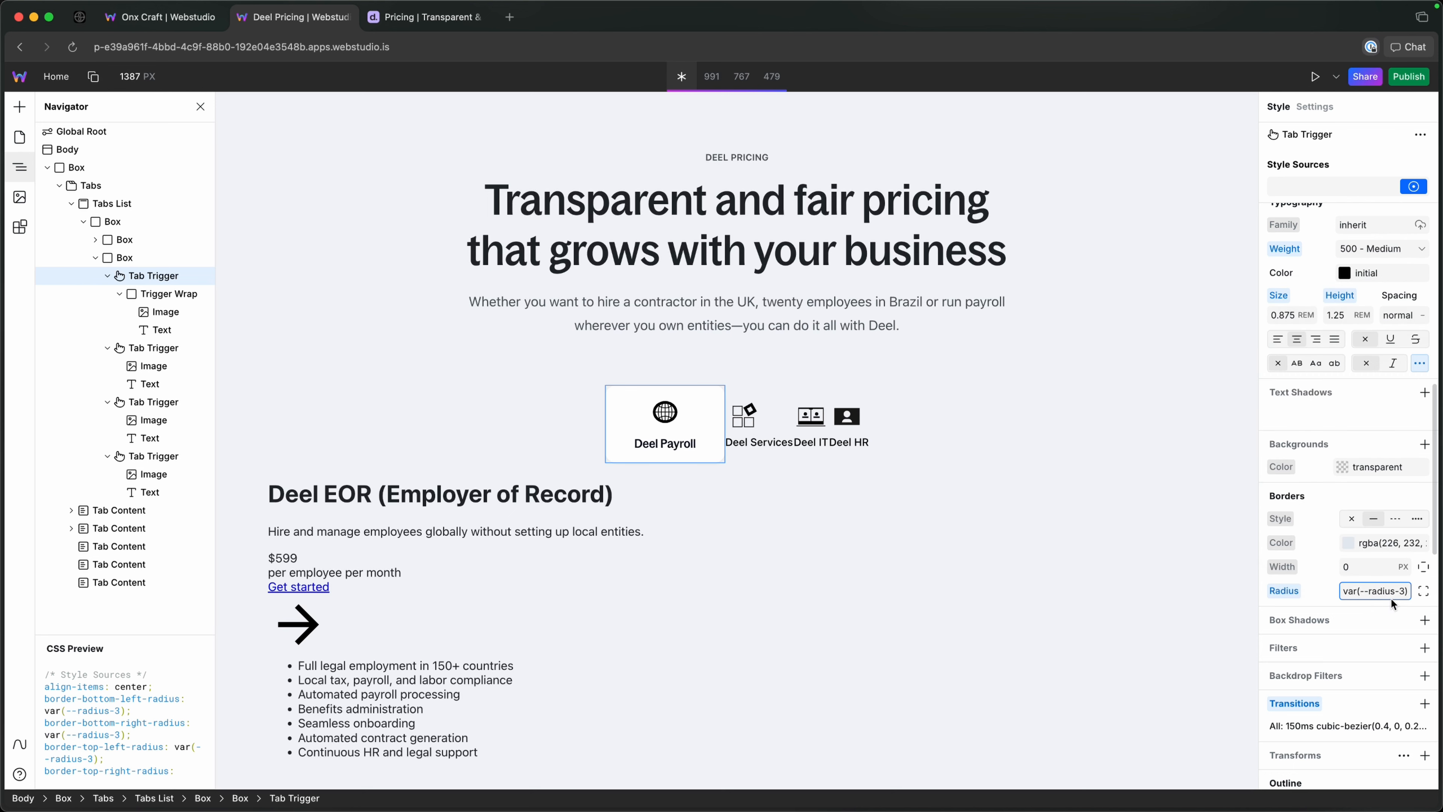
Expose the Tab Trigger's individual corner radii and set the bottom-right corner radius to unset.
{"action": "left_click", "coordinate": [1424, 591]}
{"action": "type", "text": "0"}
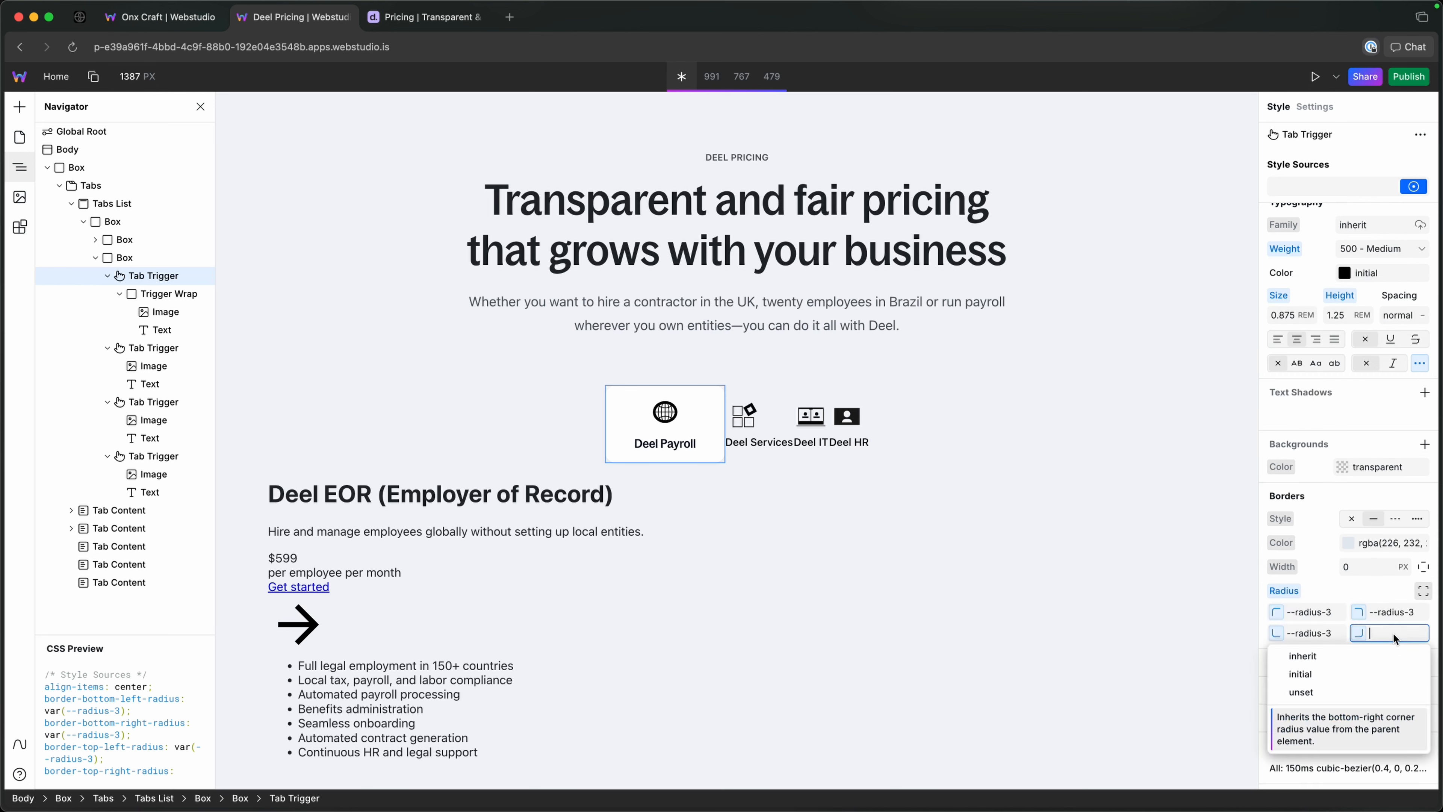
{"action": "key", "text": "Return"}
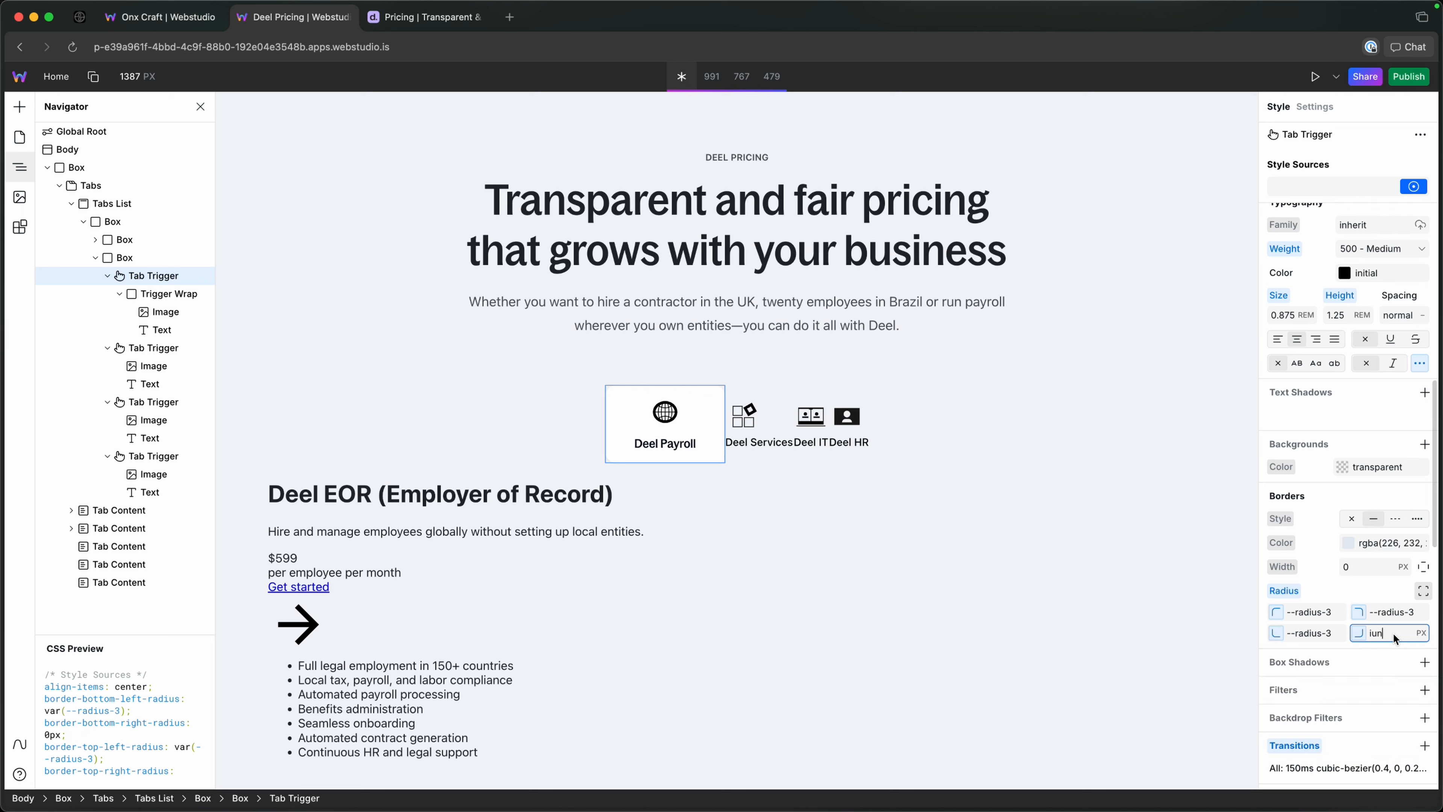
{"action": "key", "text": "BackSpace"}
{"action": "key", "text": "BackSpace"}
{"action": "key", "text": "BackSpace"}
{"action": "type", "text": "unms"}
{"action": "key", "text": "BackSpace"}
{"action": "key", "text": "BackSpace"}
{"action": "type", "text": "ms"}
{"action": "key", "text": "BackSpace"}
{"action": "key", "text": "BackSpace"}
{"action": "key", "text": "Down"}
{"action": "key", "text": "Return"}
Copy the unset value to the Tab Trigger's bottom-left corner radius and check the tab's corners on the canvas.
{"action": "key", "text": "super+a"}
{"action": "key", "text": "super+c"}
{"action": "left_click", "coordinate": [1319, 636]}
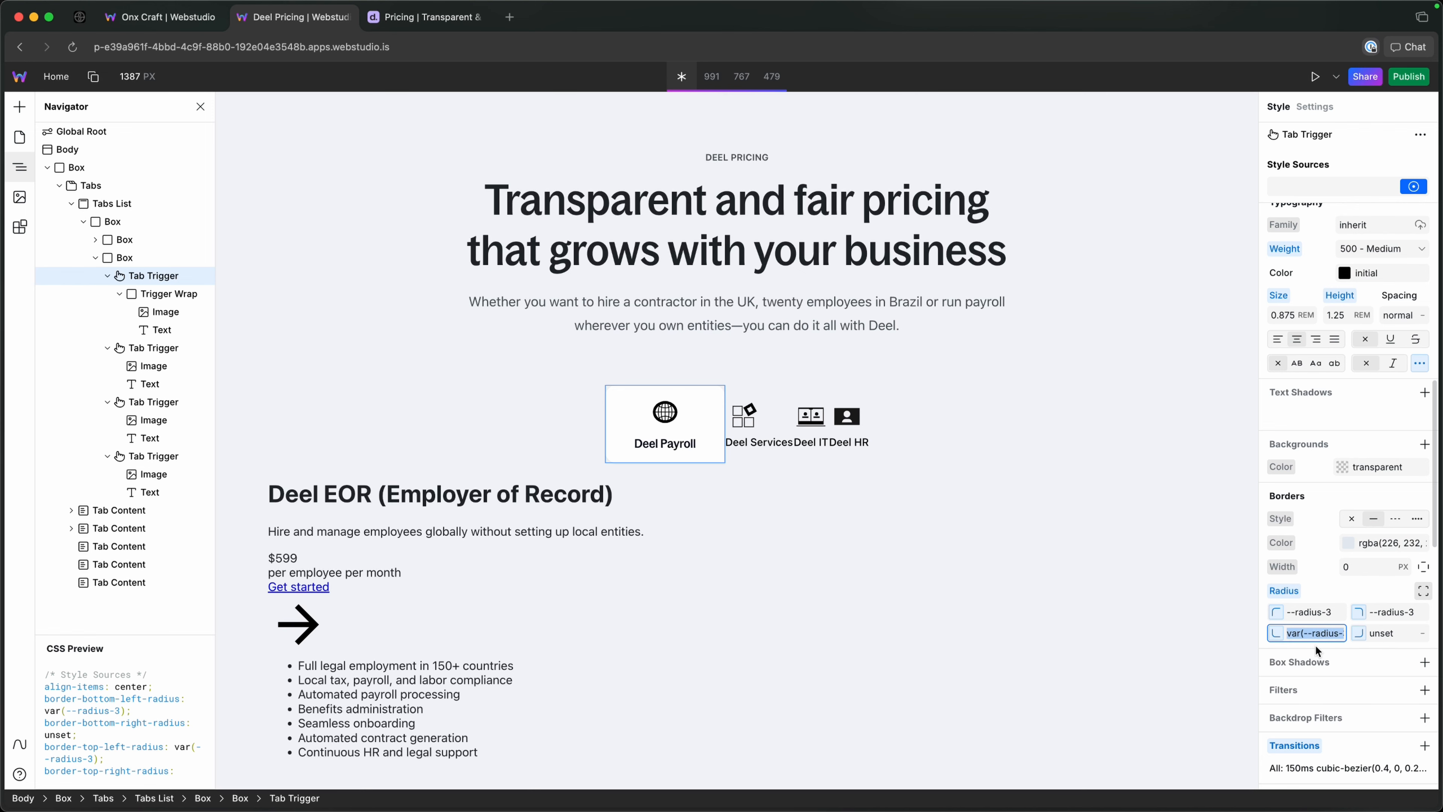
{"action": "key", "text": "super+v"}
{"action": "key", "text": "Return"}
{"action": "left_click", "coordinate": [880, 532]}
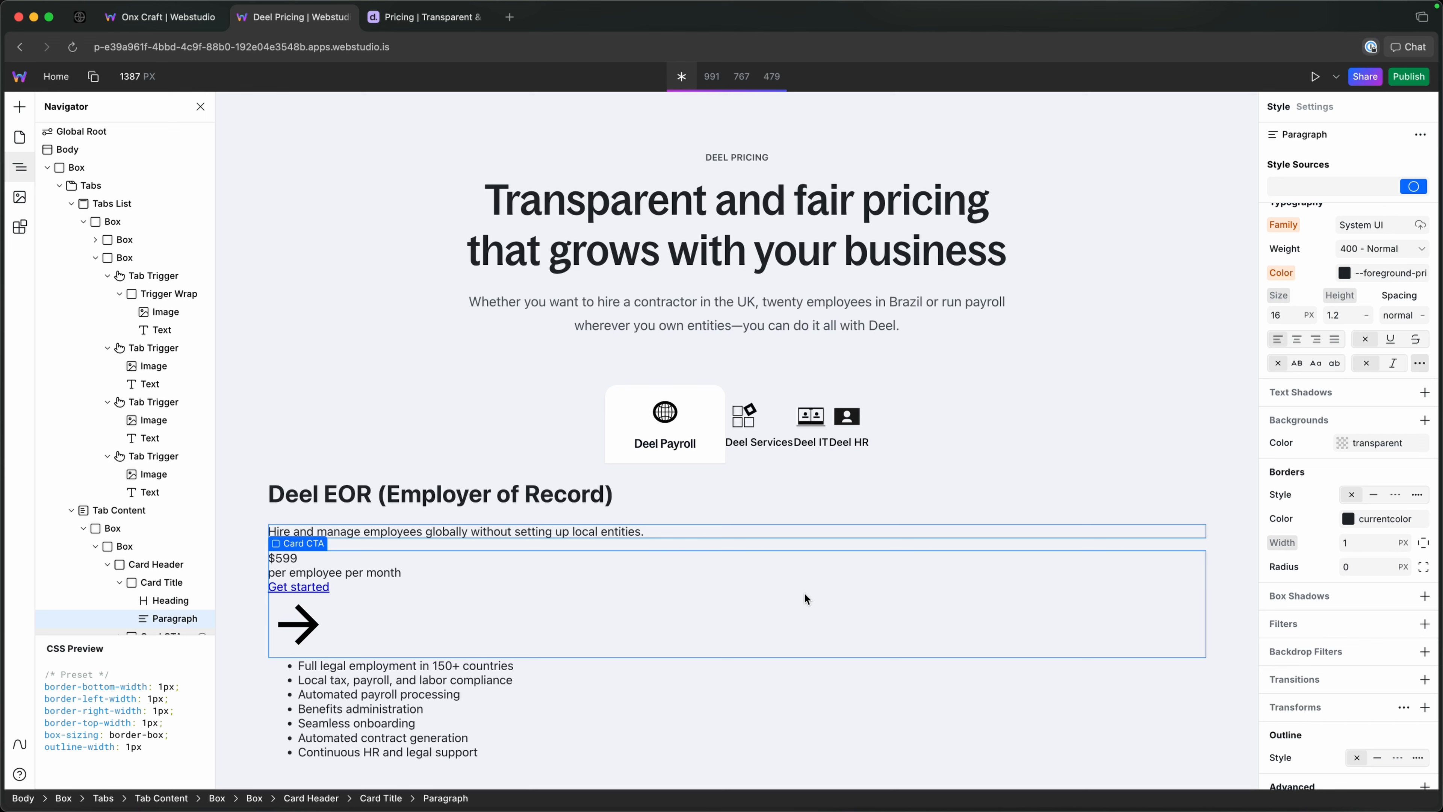
{"action": "left_click", "coordinate": [153, 277]}
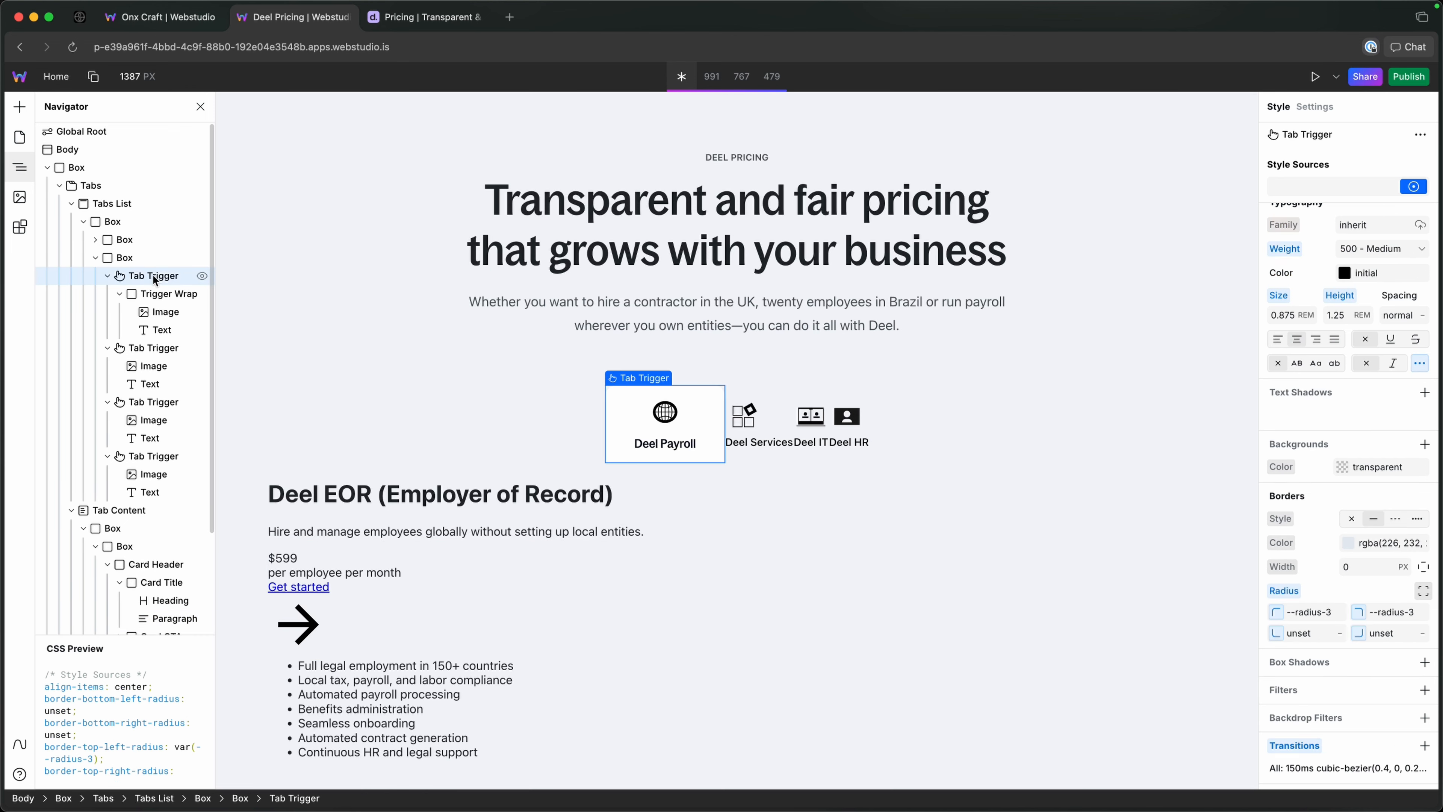
{"action": "scroll", "coordinate": [1321, 564], "scroll_direction": "down", "scroll_amount": 5}
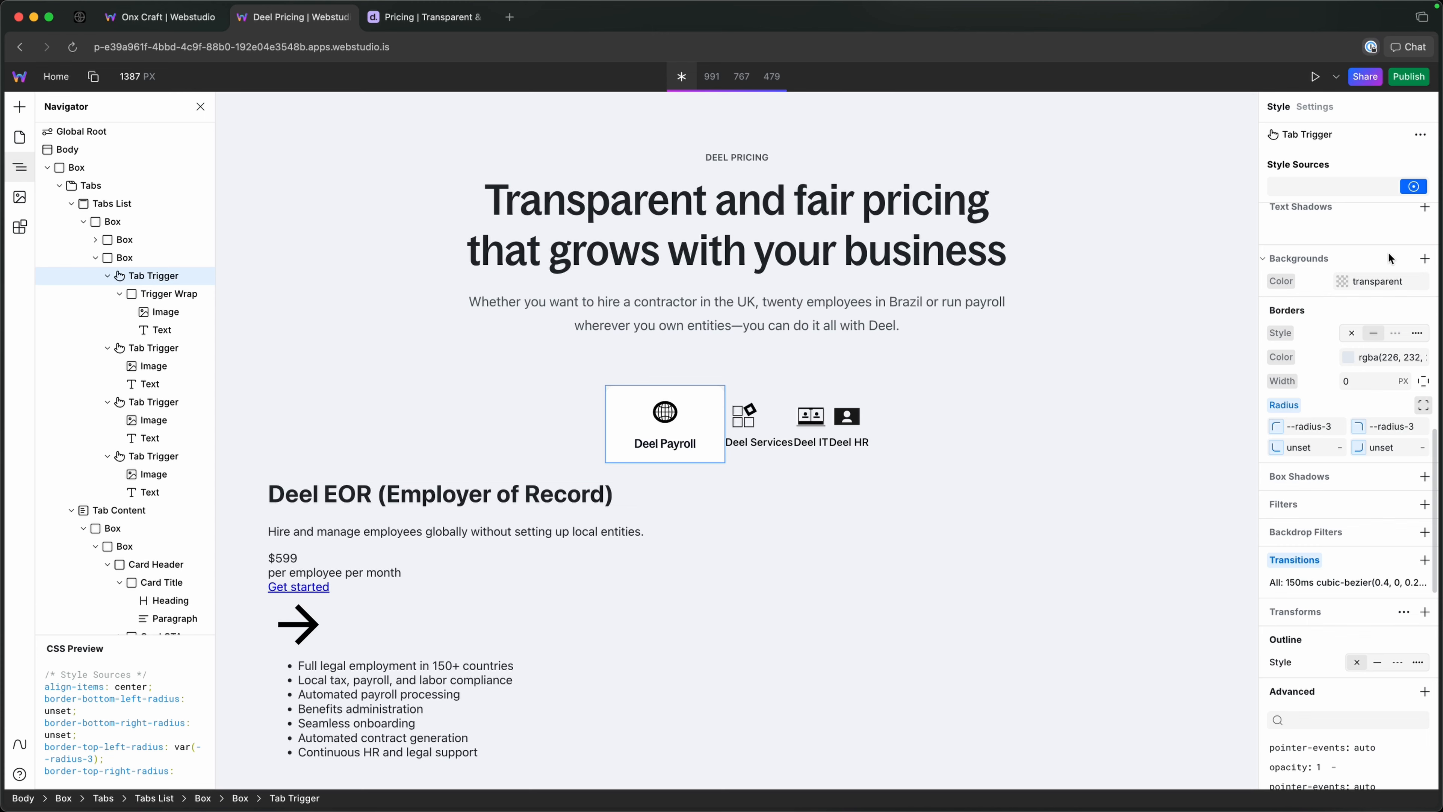
Convert the Deel Payroll Tab Trigger's local styles into a reusable token named tab-trigger.
{"action": "scroll", "coordinate": [1364, 256], "scroll_direction": "up", "scroll_amount": 5}
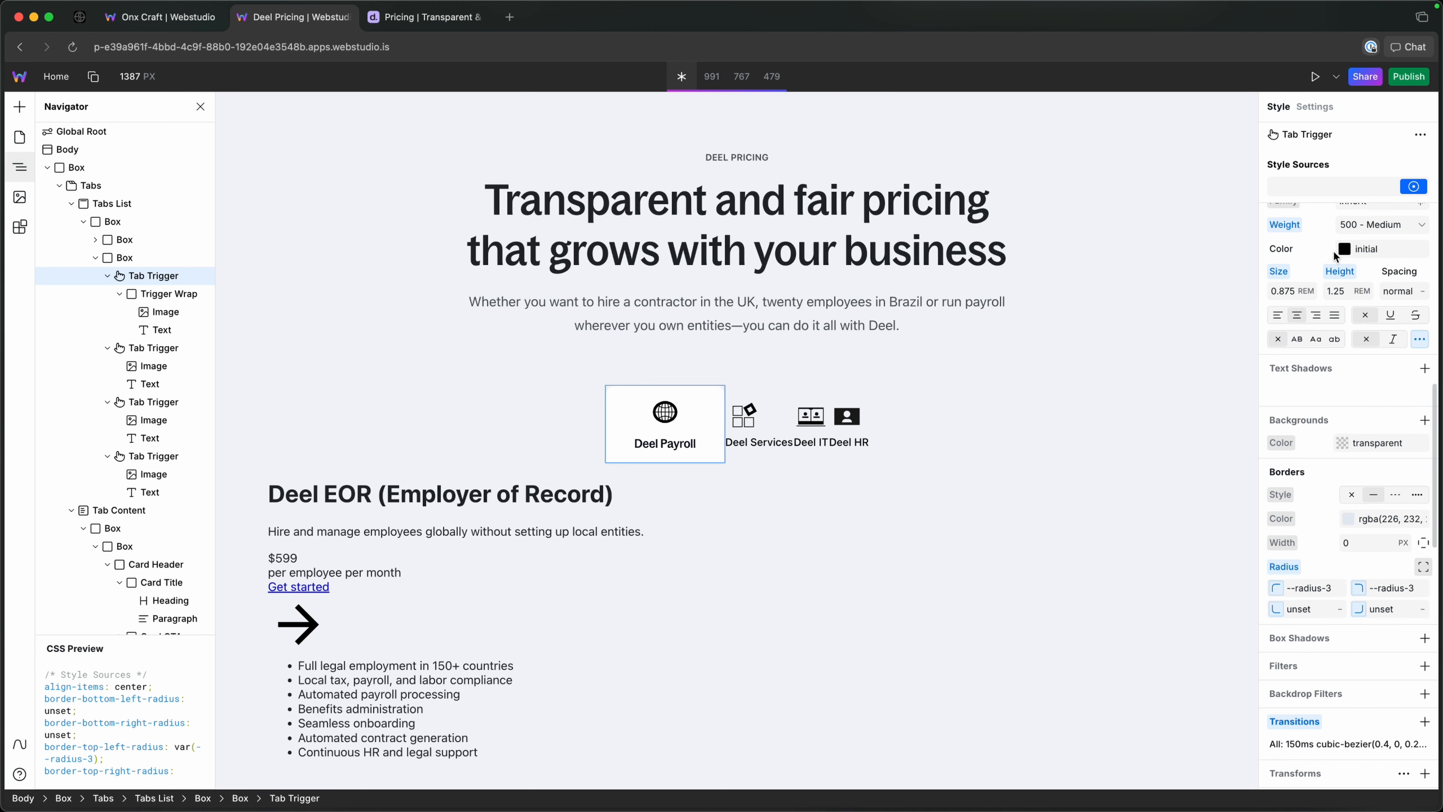
{"action": "left_click", "coordinate": [1336, 184]}
{"action": "left_click", "coordinate": [1423, 188]}
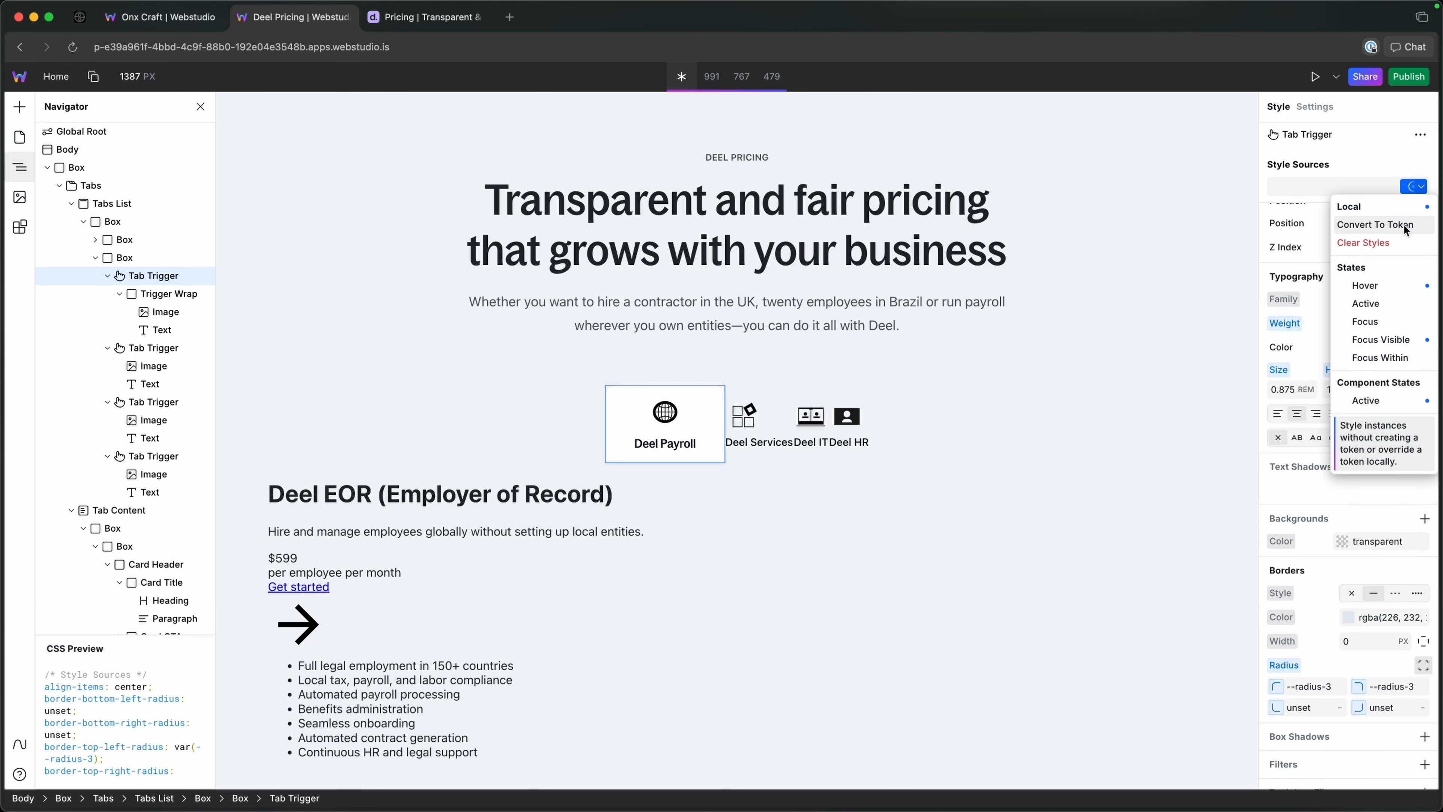
{"action": "left_click", "coordinate": [1399, 224]}
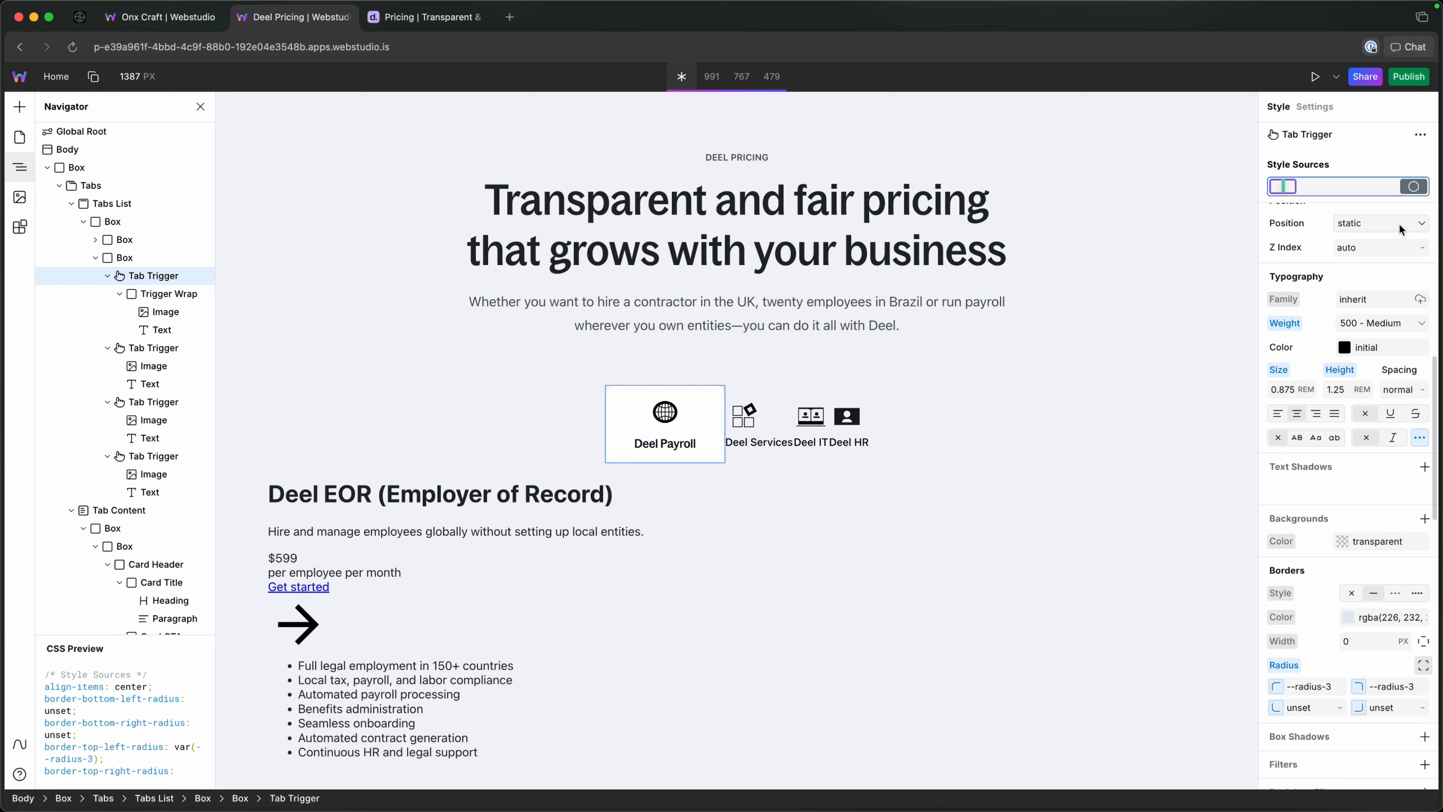
{"action": "type", "text": "tab-trigger"}
{"action": "key", "text": "Return"}
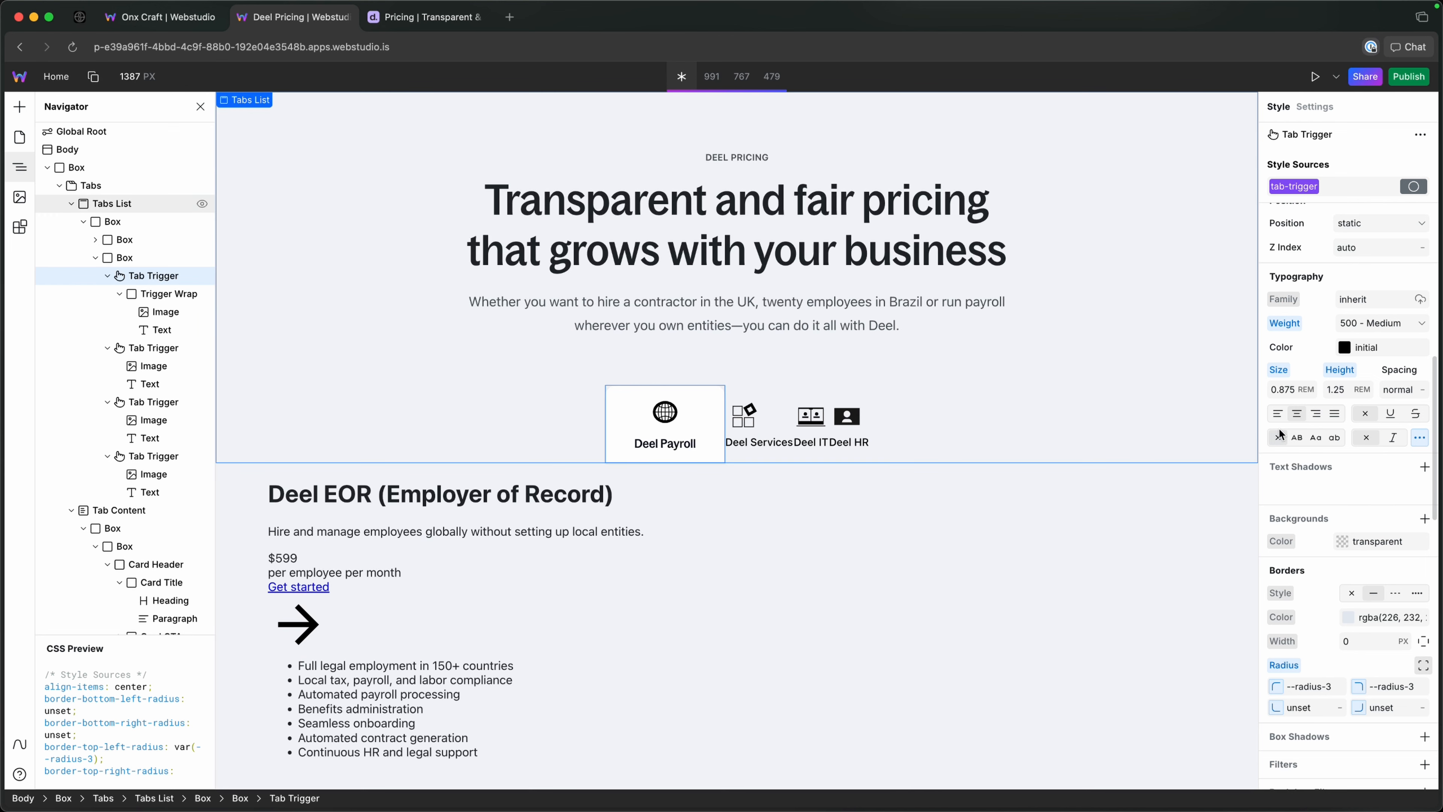
Copy the trigger-wrap token name from the Deel Payroll tab's Trigger Wrap.
{"action": "scroll", "coordinate": [1299, 413], "scroll_direction": "up", "scroll_amount": 5}
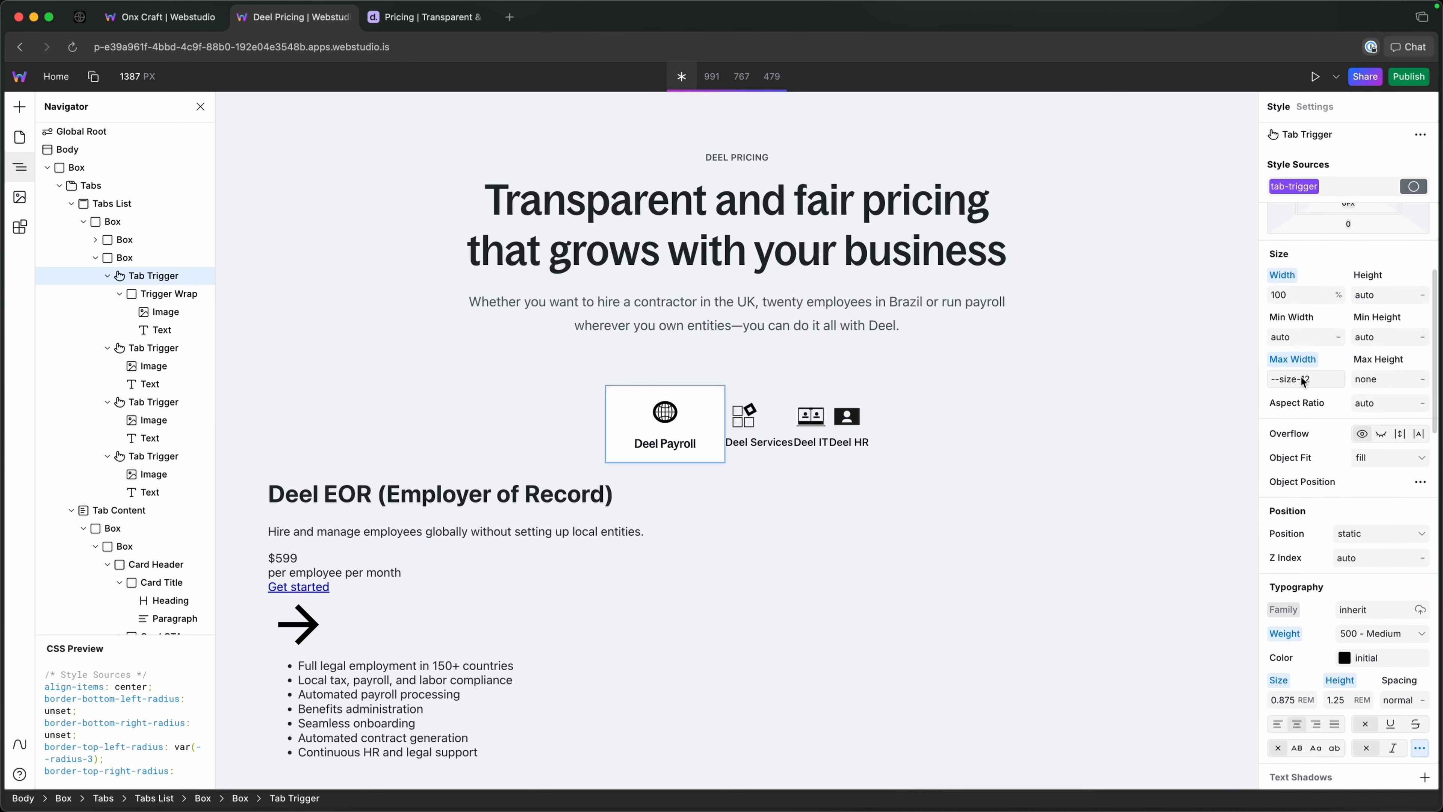
{"action": "left_click", "coordinate": [175, 295]}
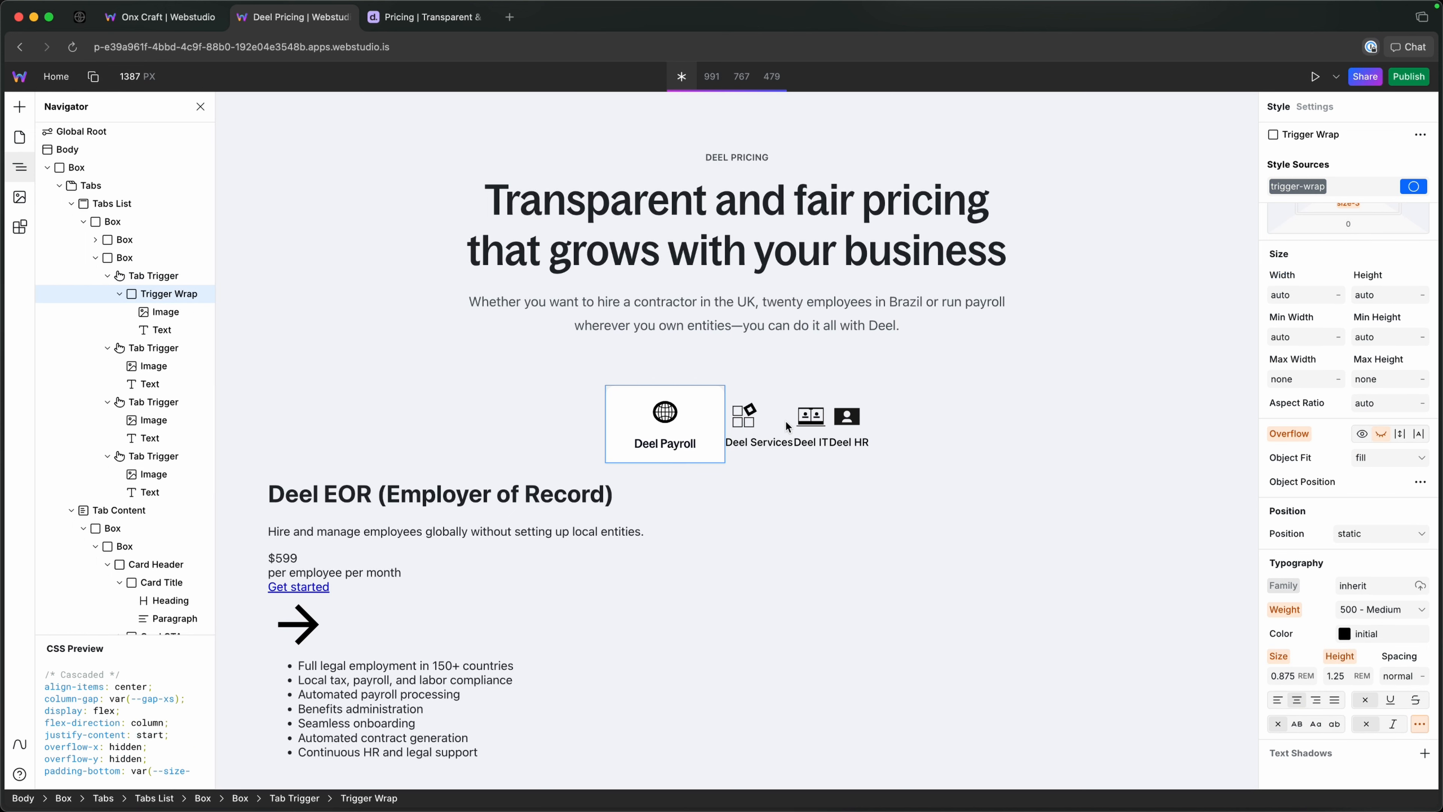
{"action": "scroll", "coordinate": [1287, 366], "scroll_direction": "up", "scroll_amount": 4}
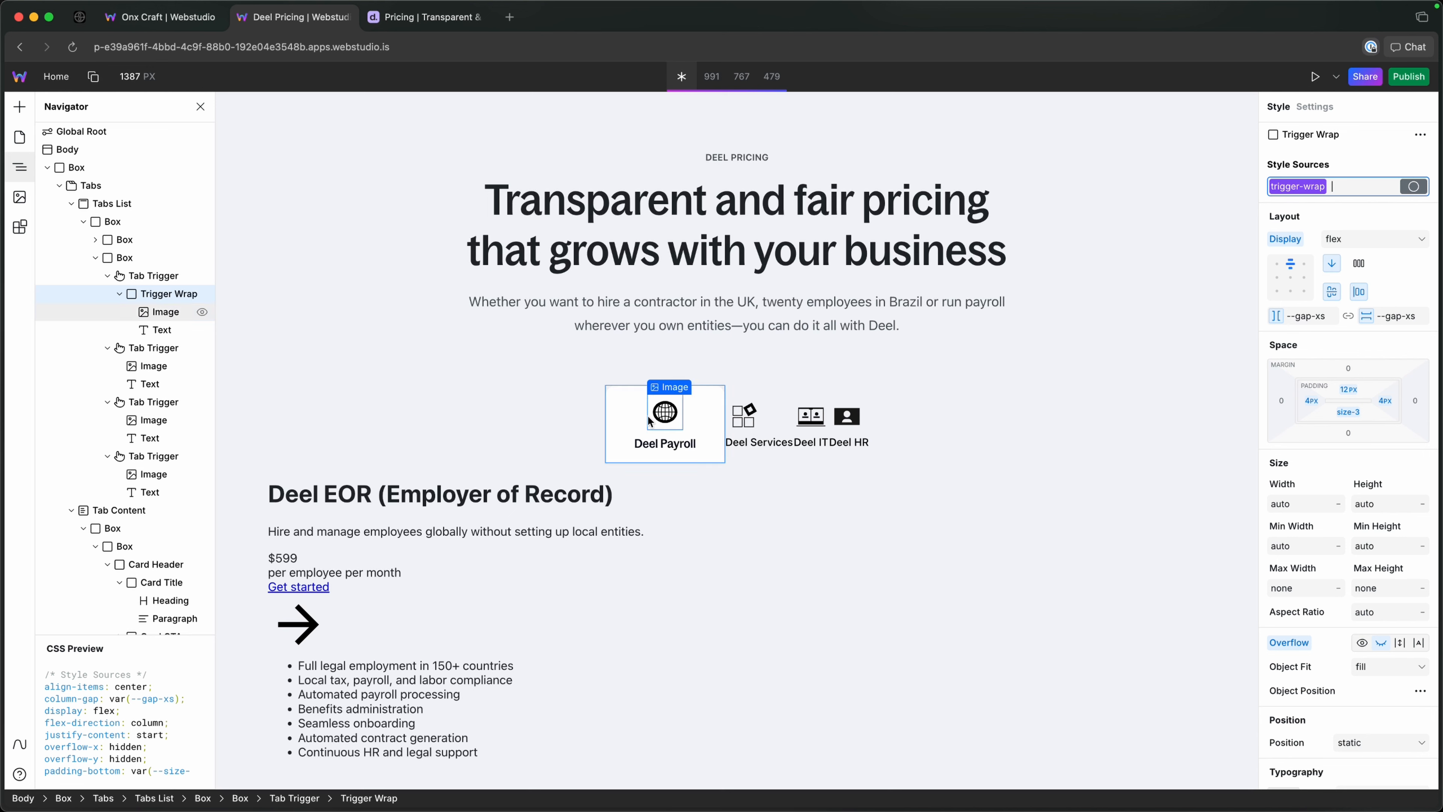
{"action": "double_click", "coordinate": [1297, 187]}
{"action": "left_click", "coordinate": [777, 421]}
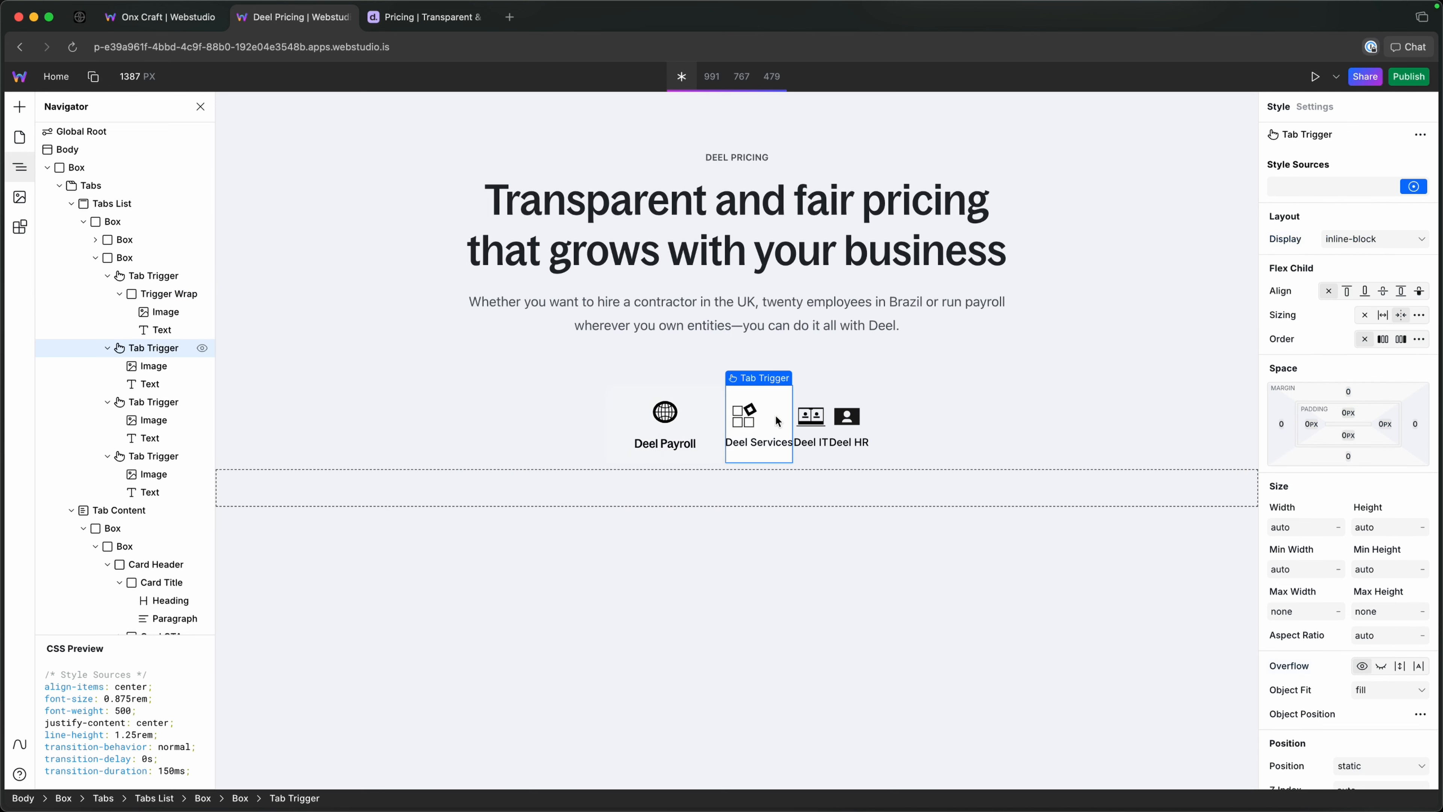
{"action": "left_click", "coordinate": [1353, 186]}
{"action": "key", "text": "super+v"}
{"action": "left_click", "coordinate": [1320, 230]}
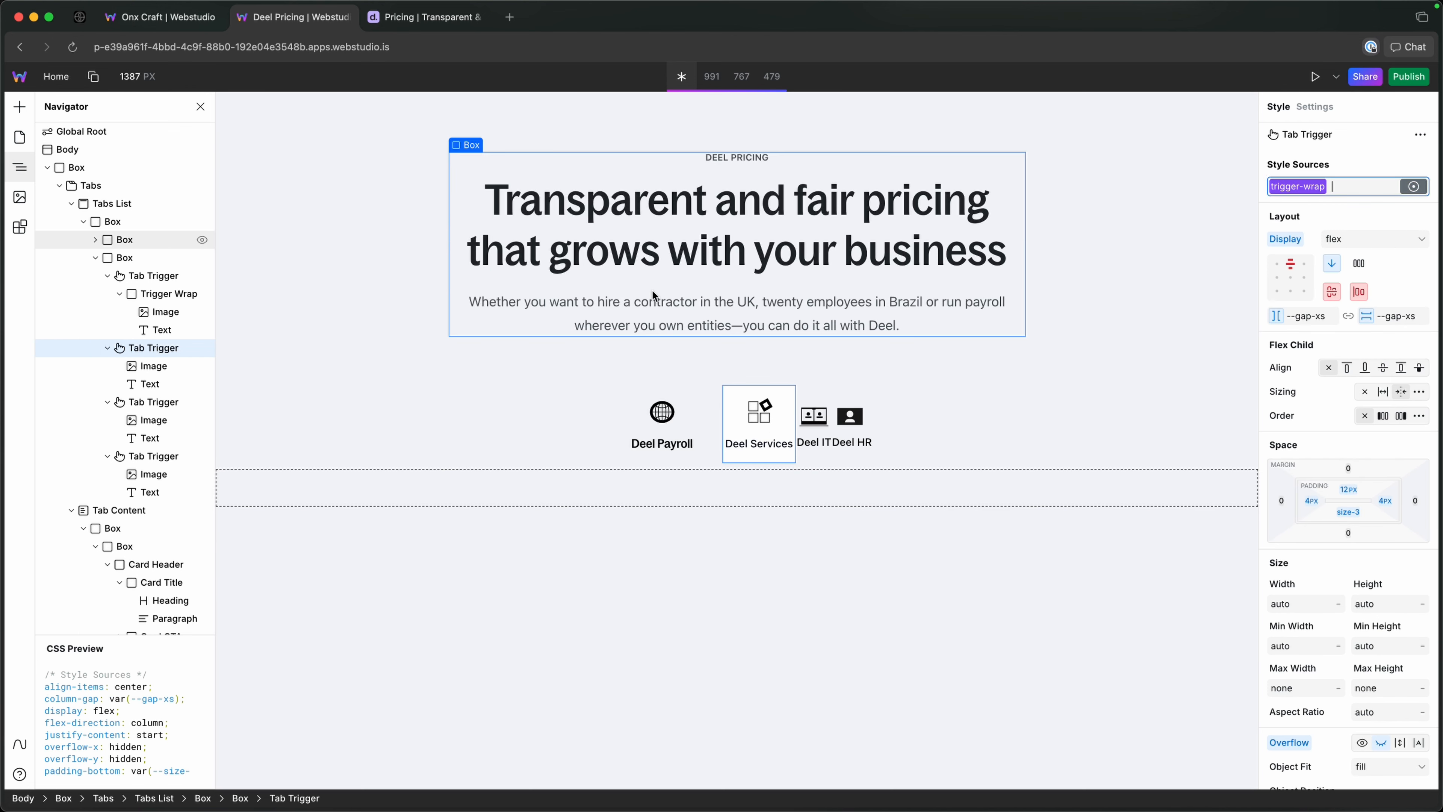
{"action": "key", "text": "BackSpace"}
Wrap the Deel Services image in a Box and apply the trigger-wrap token to that Box.
{"action": "left_click", "coordinate": [146, 364]}
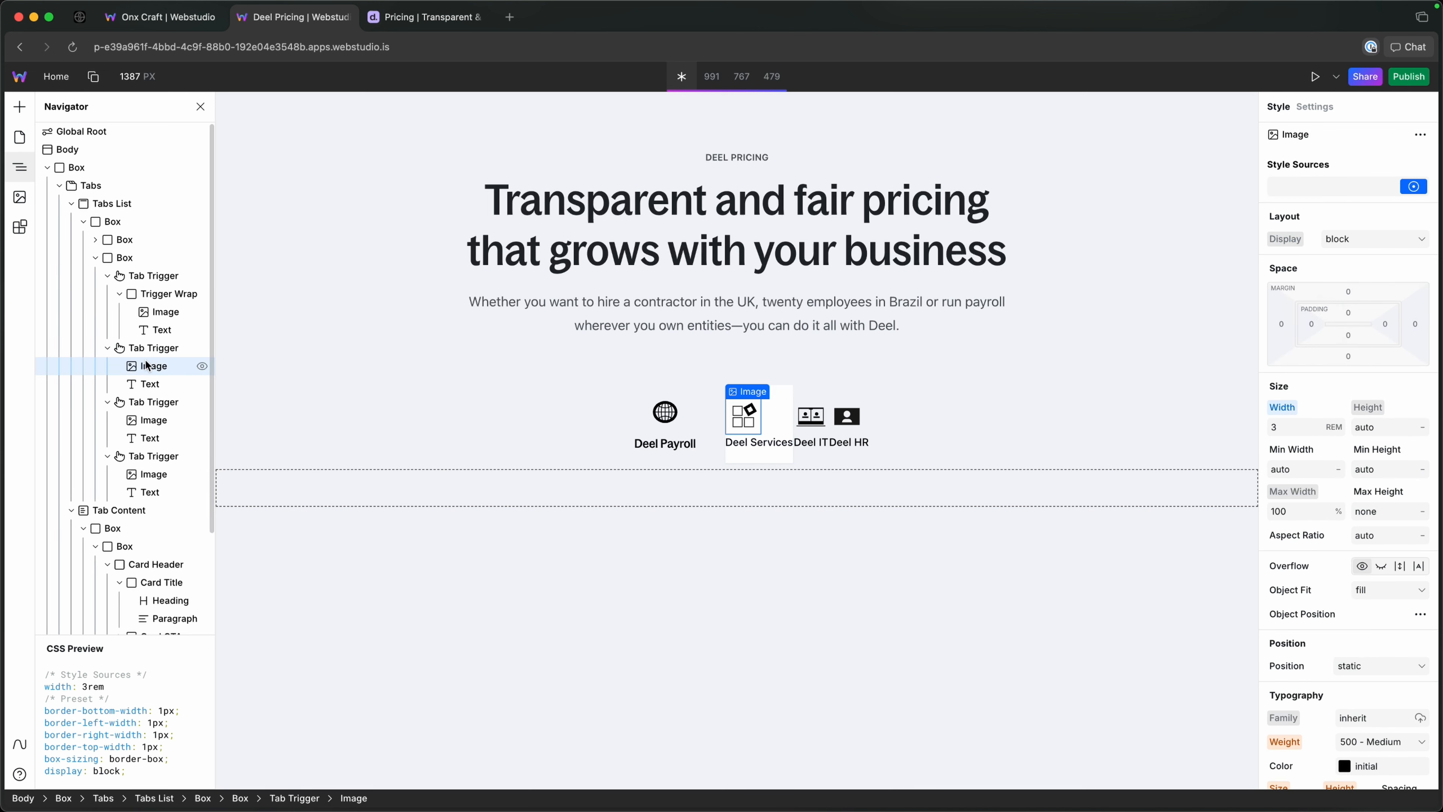
{"action": "key", "text": "super+k"}
{"action": "type", "text": "wra"}
{"action": "key", "text": "Return"}
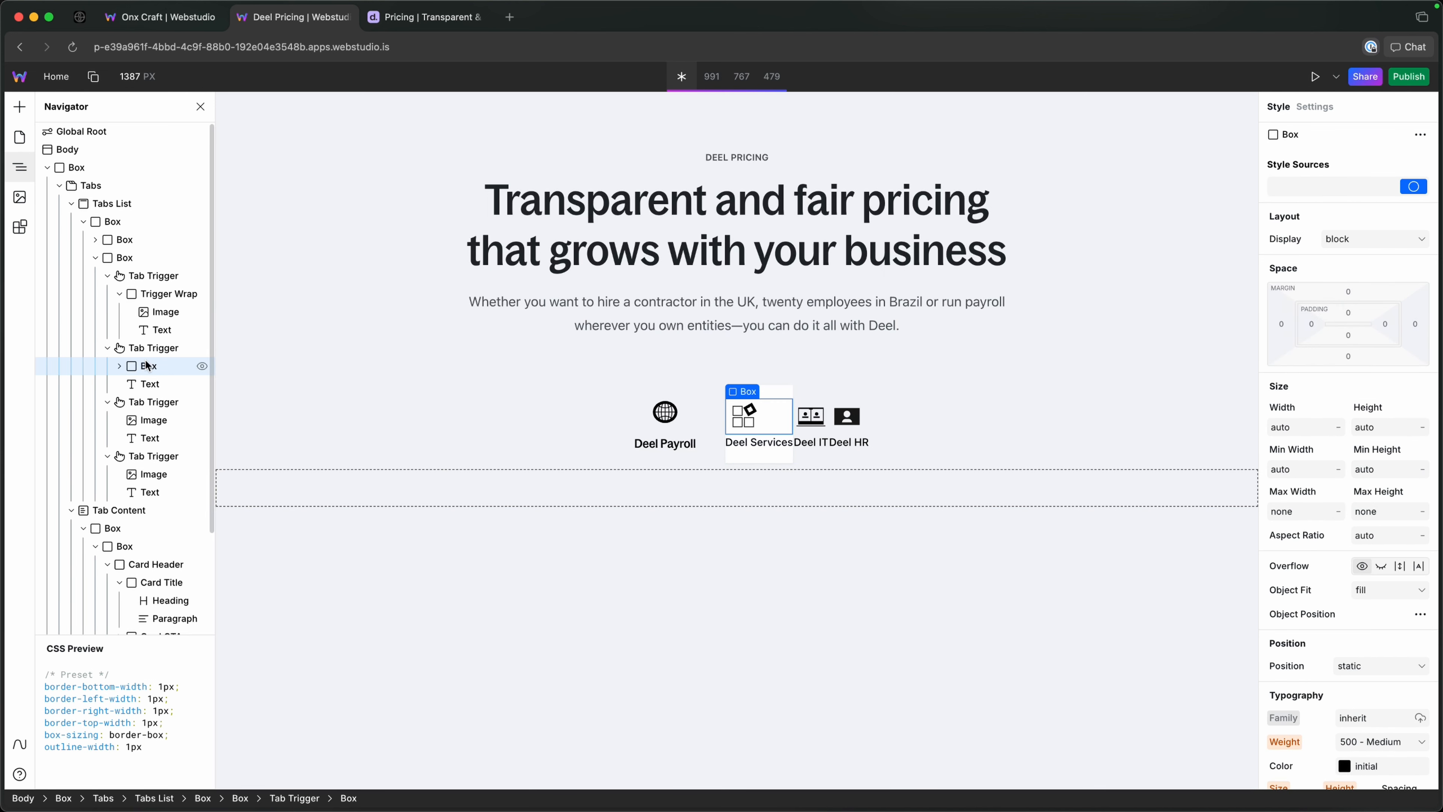
{"action": "left_click", "coordinate": [1307, 187]}
{"action": "type", "text": "trigger-wrap"}
{"action": "left_click", "coordinate": [1301, 232]}
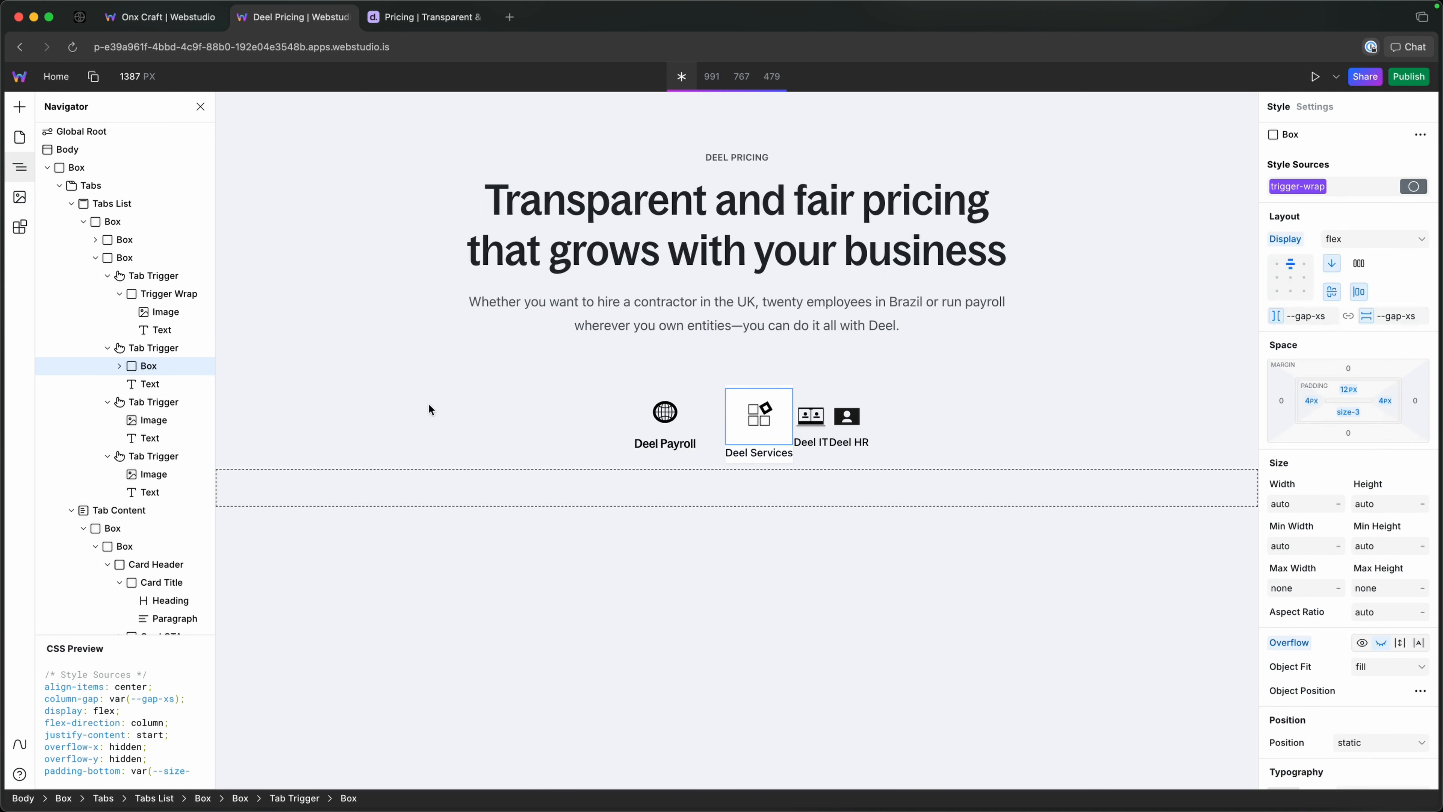
Move the Deel Services text into the Box with its image, keeping the image above the text.
{"action": "left_click_drag", "start_coordinate": [148, 384], "coordinate": [150, 367]}
{"action": "left_click", "coordinate": [153, 402]}
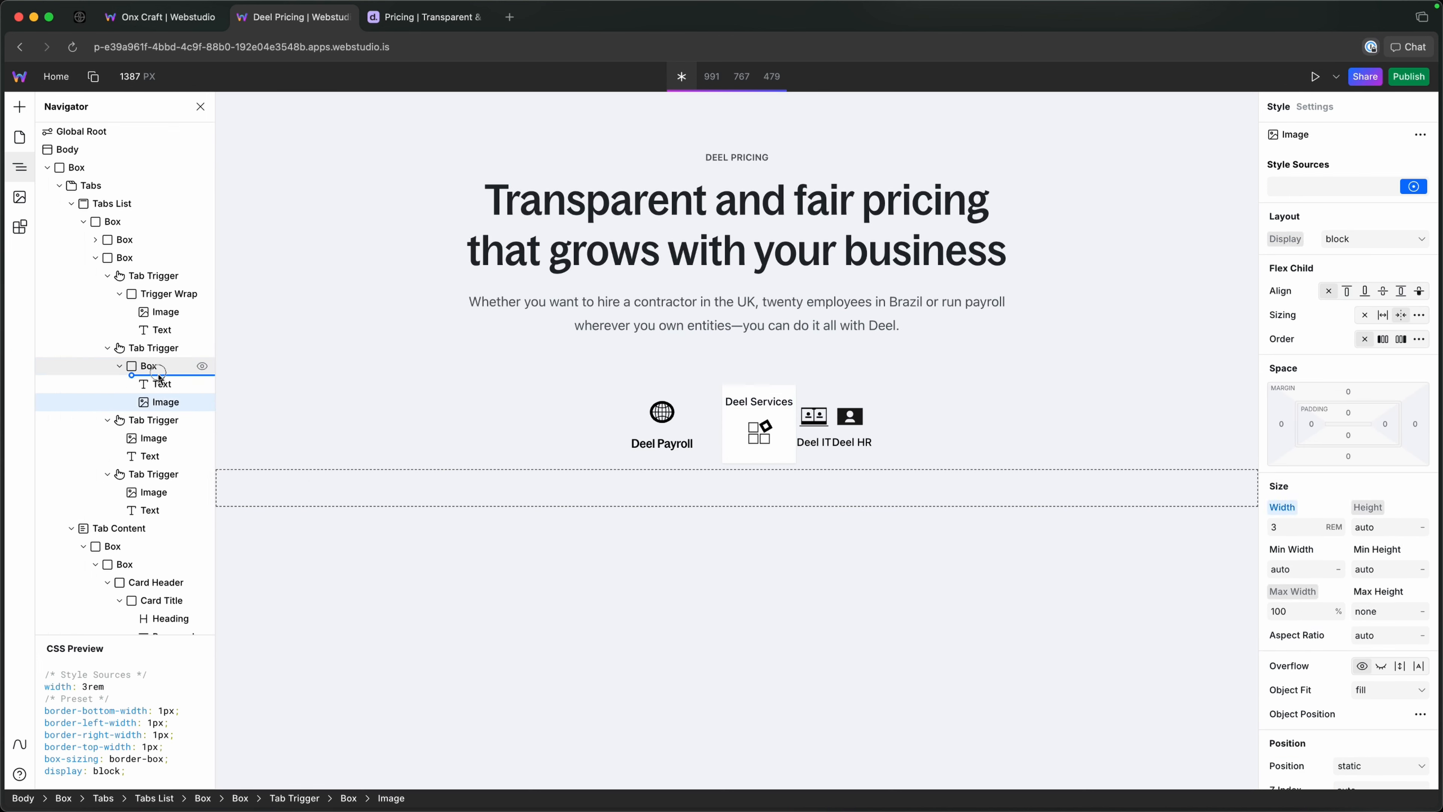
{"action": "left_click", "coordinate": [119, 365]}
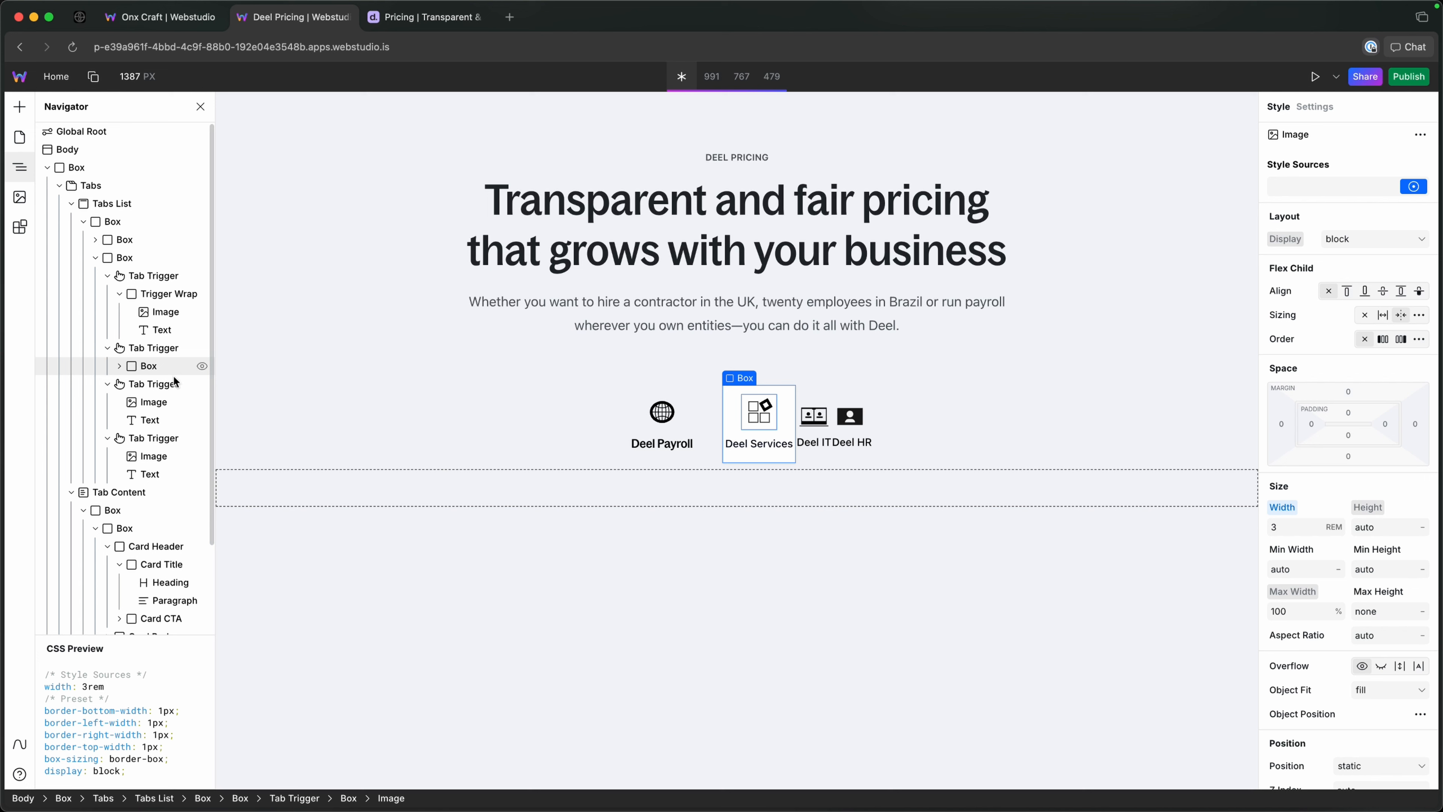
Wrap the Deel IT image in a Box and move the Deel IT text into it below the image.
{"action": "left_click", "coordinate": [147, 402]}
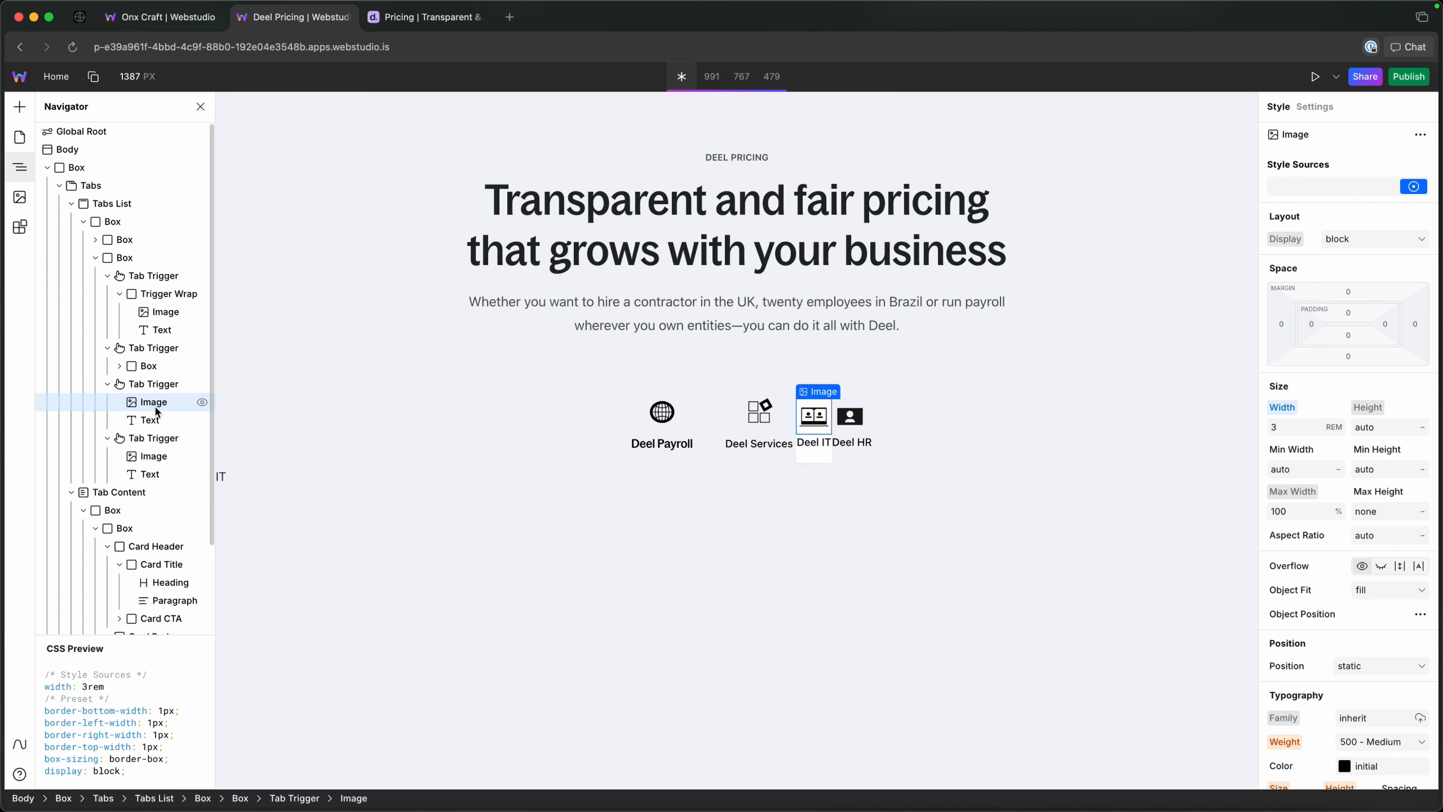
{"action": "key", "text": "super+k"}
{"action": "type", "text": "w"}
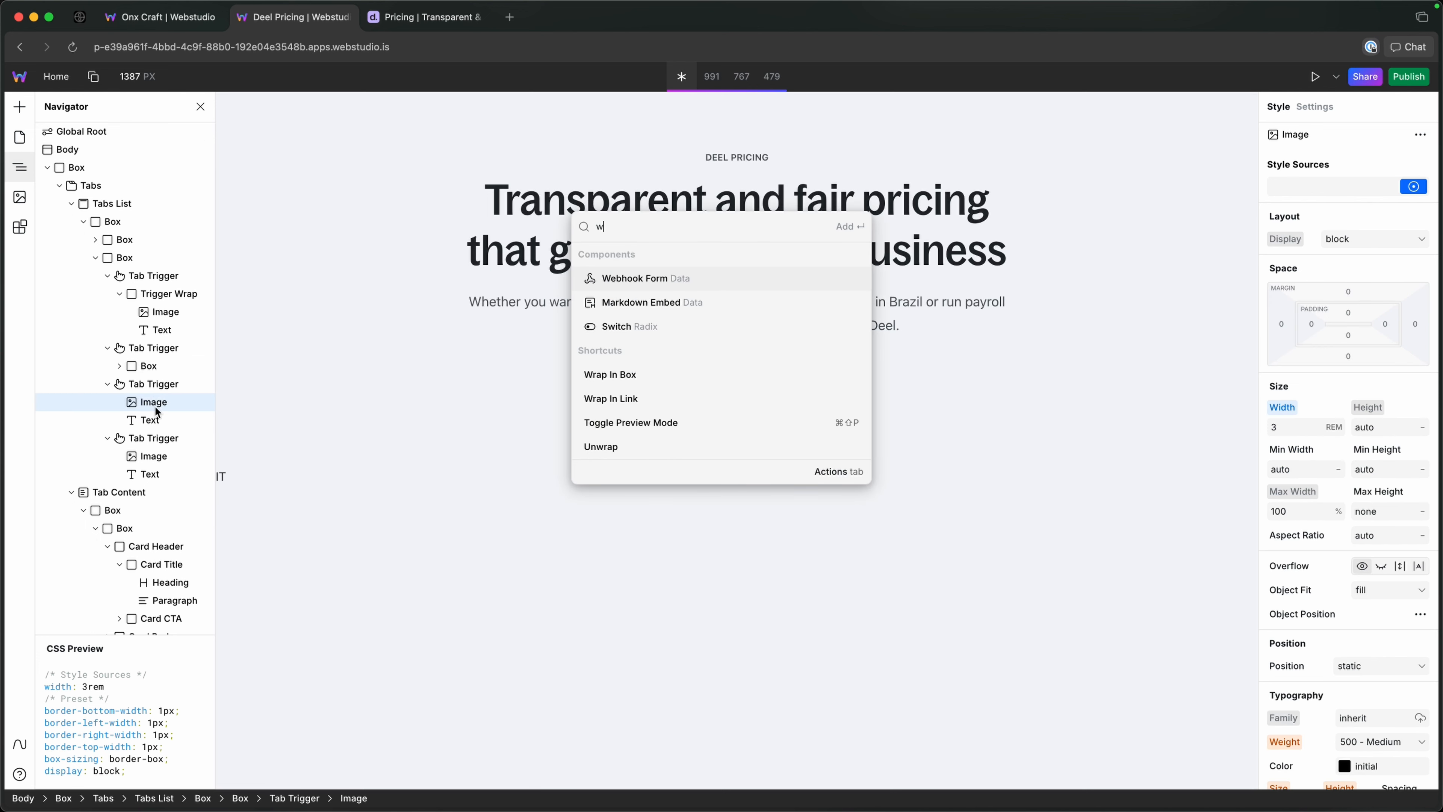
{"action": "type", "text": "r"}
{"action": "key", "text": "Return"}
{"action": "left_click", "coordinate": [152, 413]}
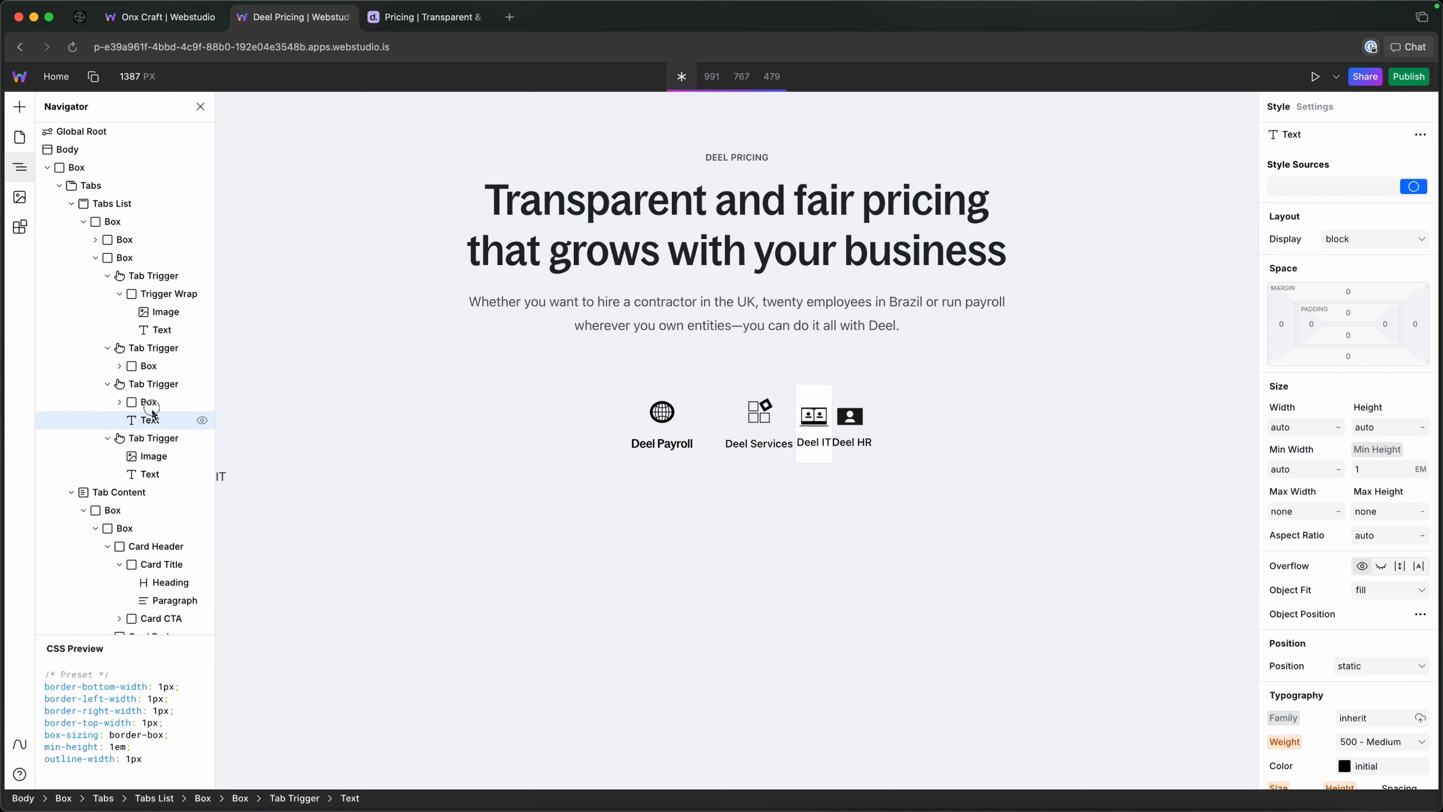
{"action": "left_click_drag", "start_coordinate": [152, 412], "coordinate": [153, 411]}
{"action": "left_click", "coordinate": [123, 402]}
{"action": "left_click", "coordinate": [120, 402]}
Wrap the Deel HR image in a Box and move the Deel HR text into it below the image.
{"action": "left_click", "coordinate": [136, 438]}
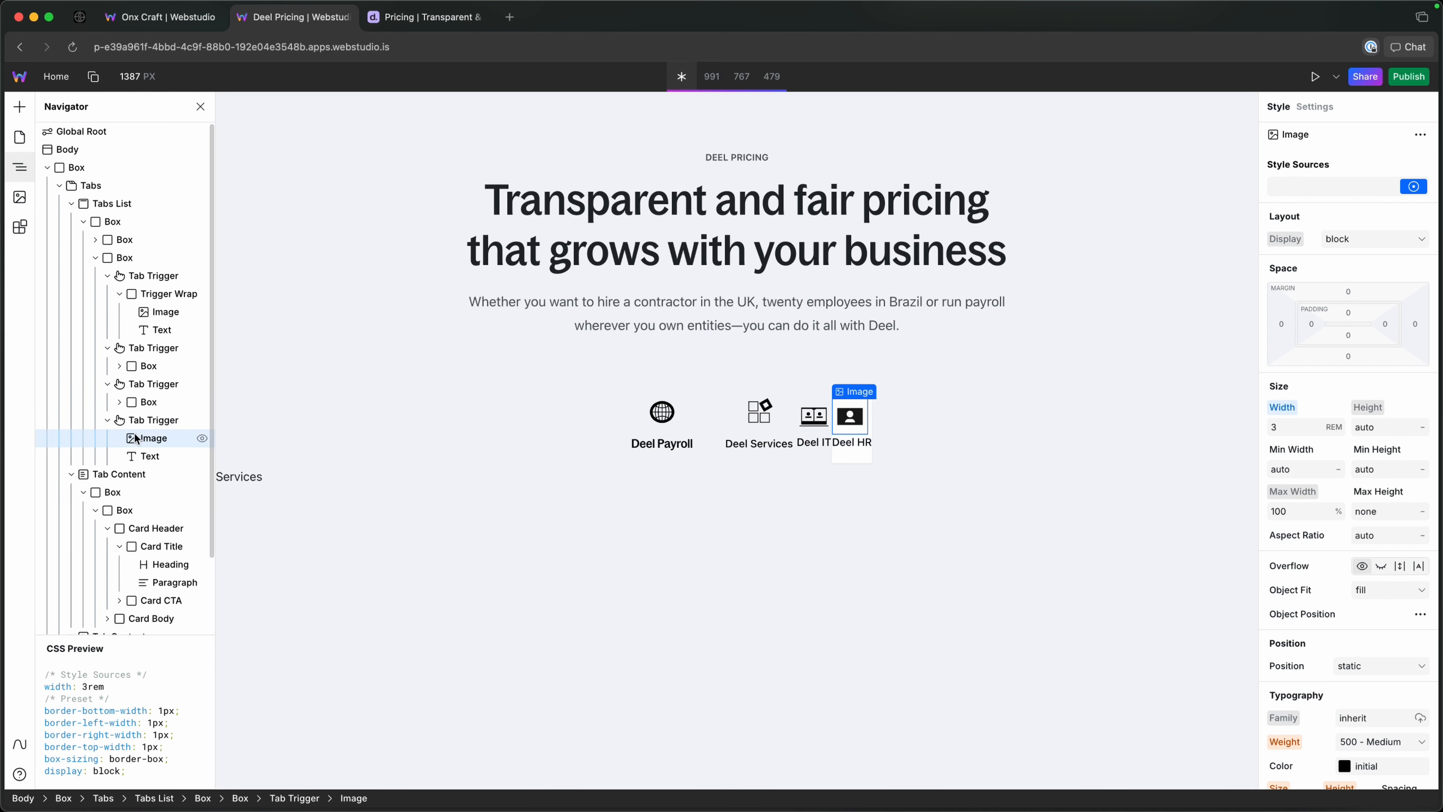
{"action": "key", "text": "super+k"}
{"action": "type", "text": "we"}
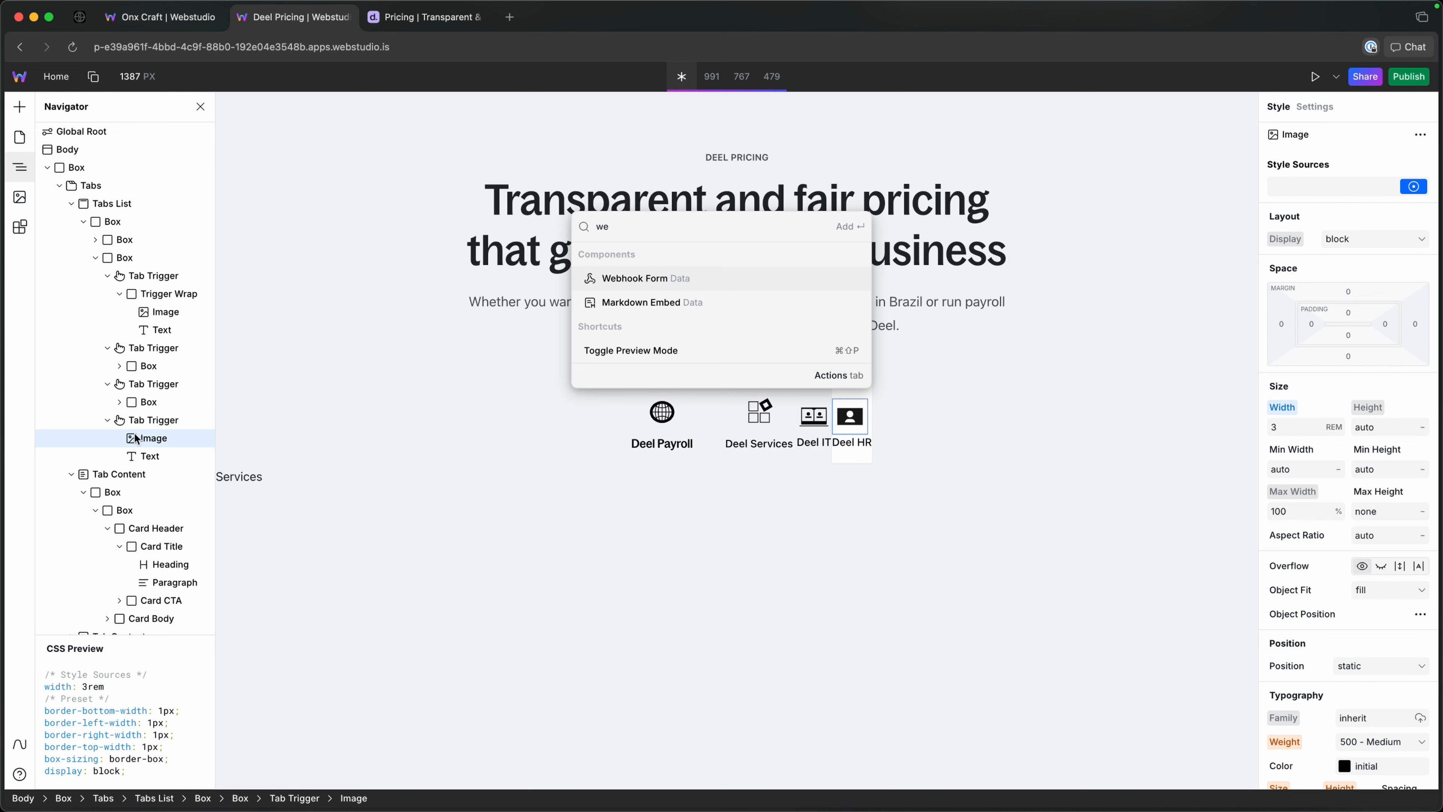
{"action": "key", "text": "BackSpace"}
{"action": "type", "text": "r"}
{"action": "key", "text": "Return"}
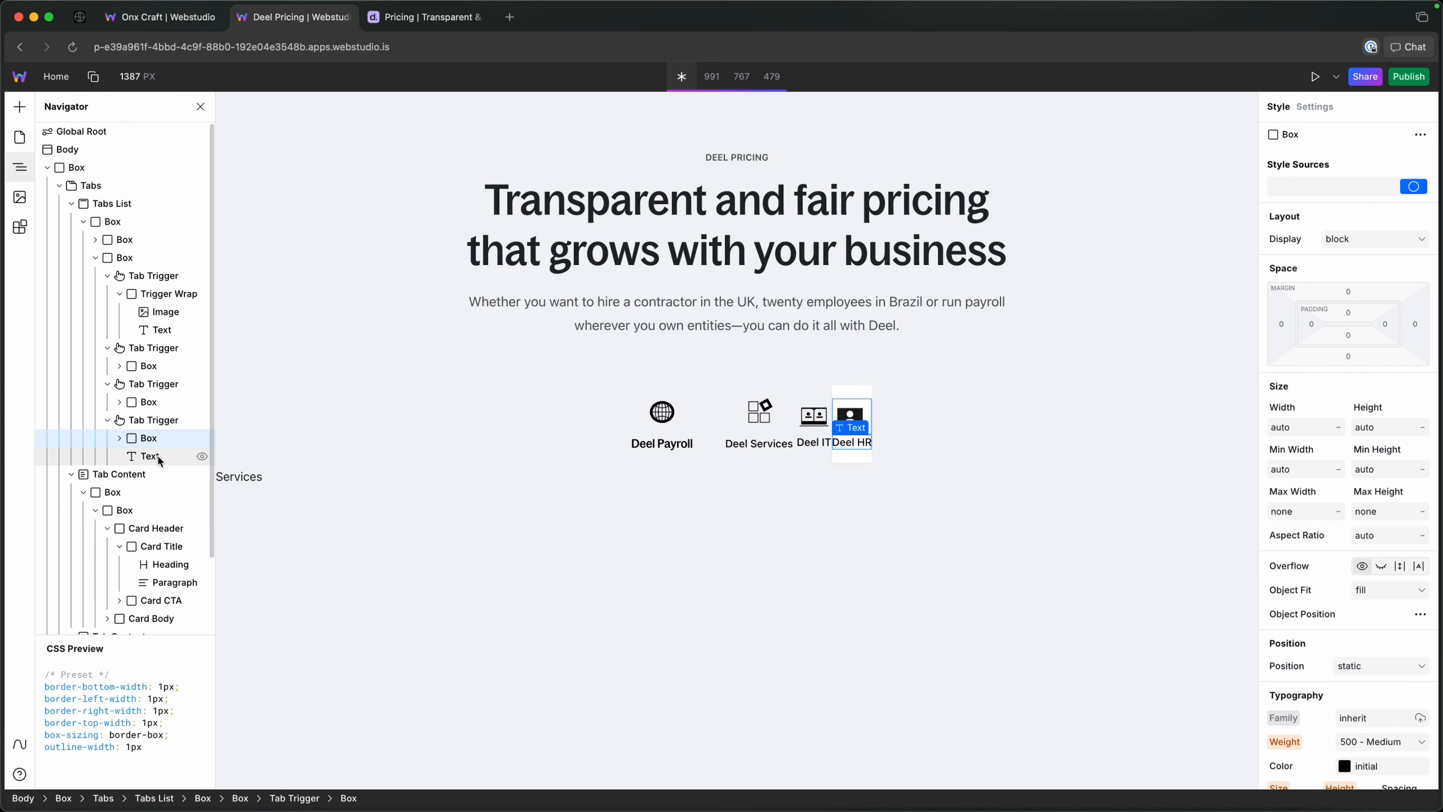
{"action": "mouse_move", "coordinate": [158, 461]}
{"action": "left_mouse_down"}
{"action": "mouse_move", "coordinate": [144, 439]}
{"action": "mouse_move", "coordinate": [152, 471]}
{"action": "mouse_move", "coordinate": [152, 455]}
{"action": "left_mouse_up"}
{"action": "left_click", "coordinate": [151, 438]}
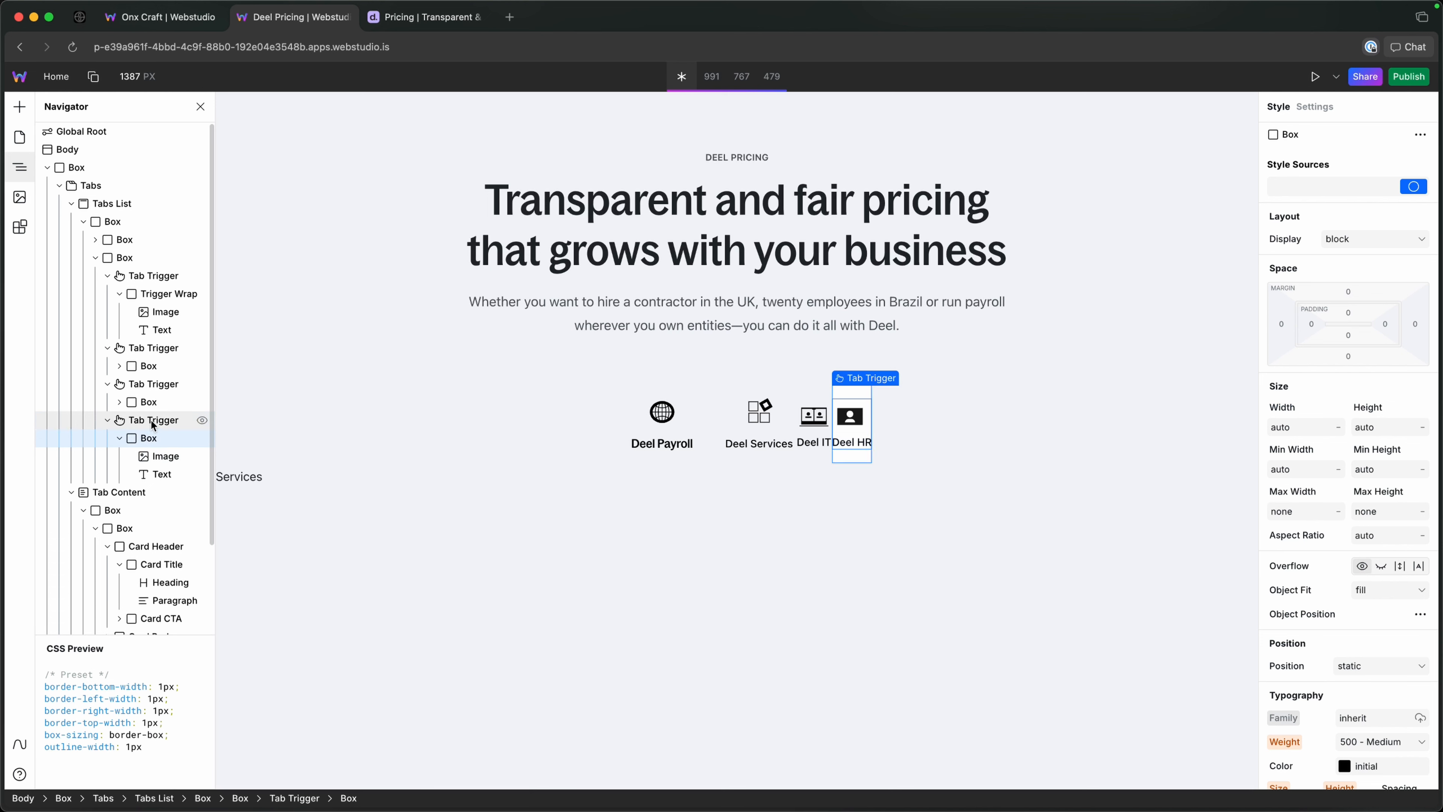
Apply the tab-trigger token to the Deel IT Tab Trigger.
{"action": "left_click", "coordinate": [152, 348]}
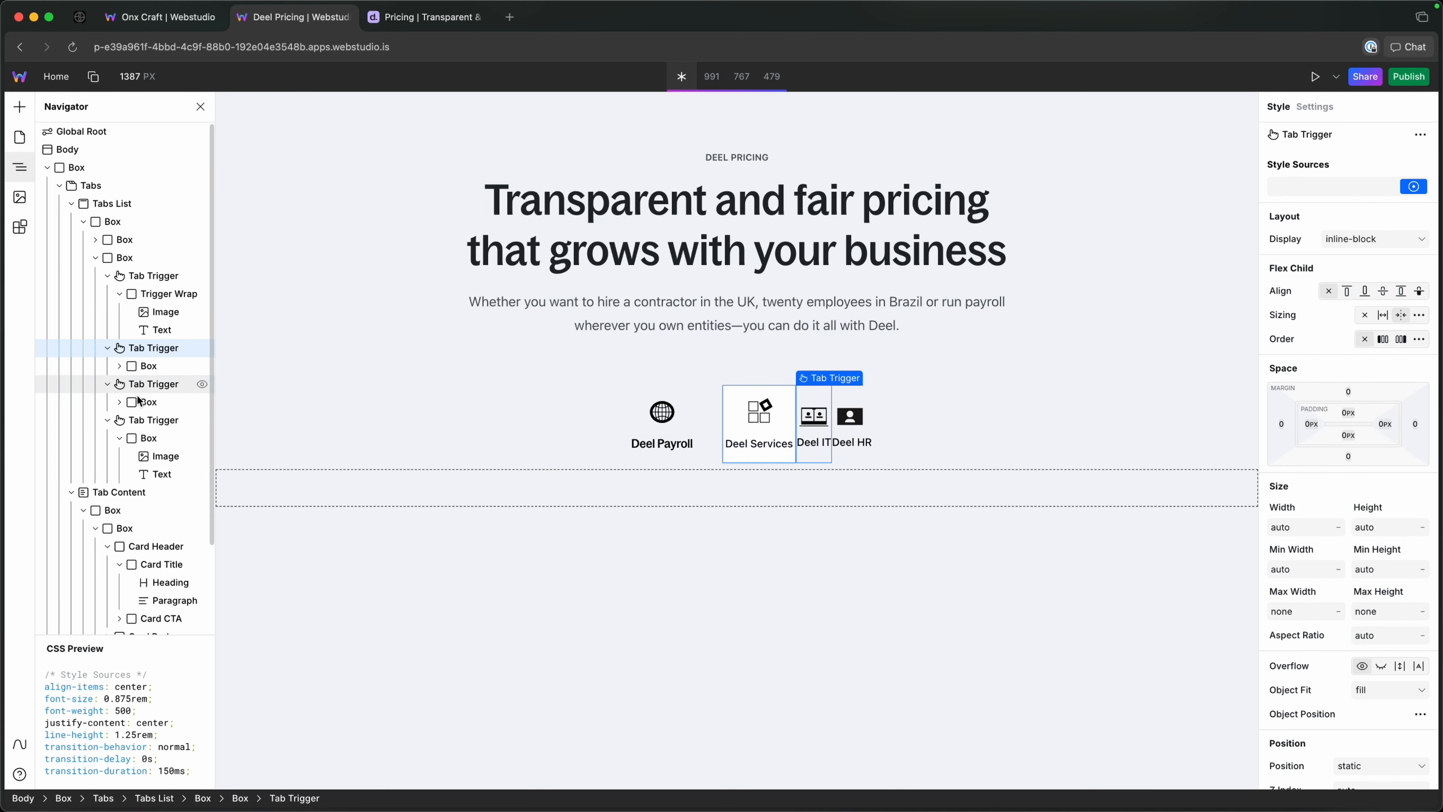
{"action": "left_click", "coordinate": [139, 402]}
{"action": "left_click", "coordinate": [142, 369]}
{"action": "left_click", "coordinate": [146, 386]}
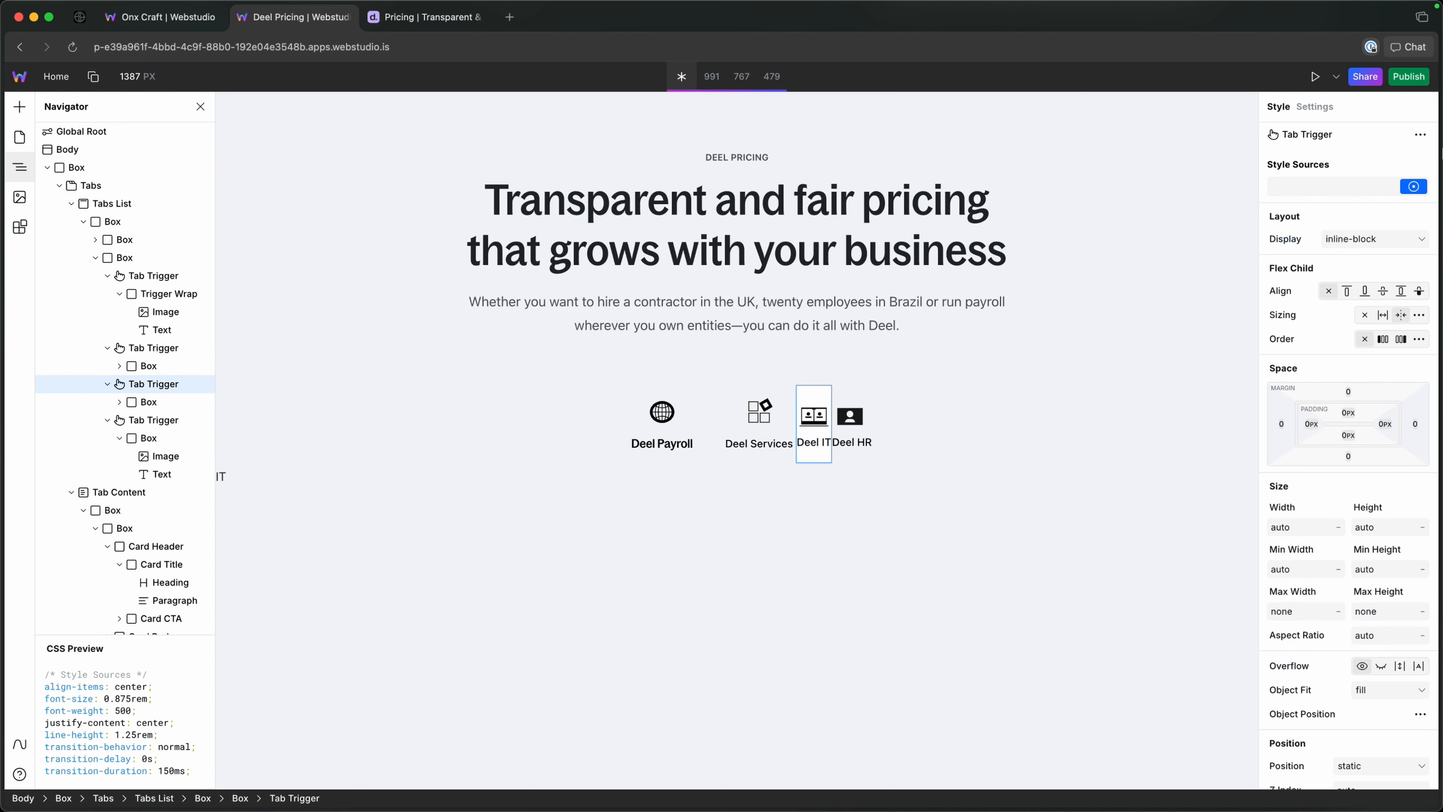
{"action": "left_click", "coordinate": [1348, 185]}
{"action": "type", "text": "tab-"}
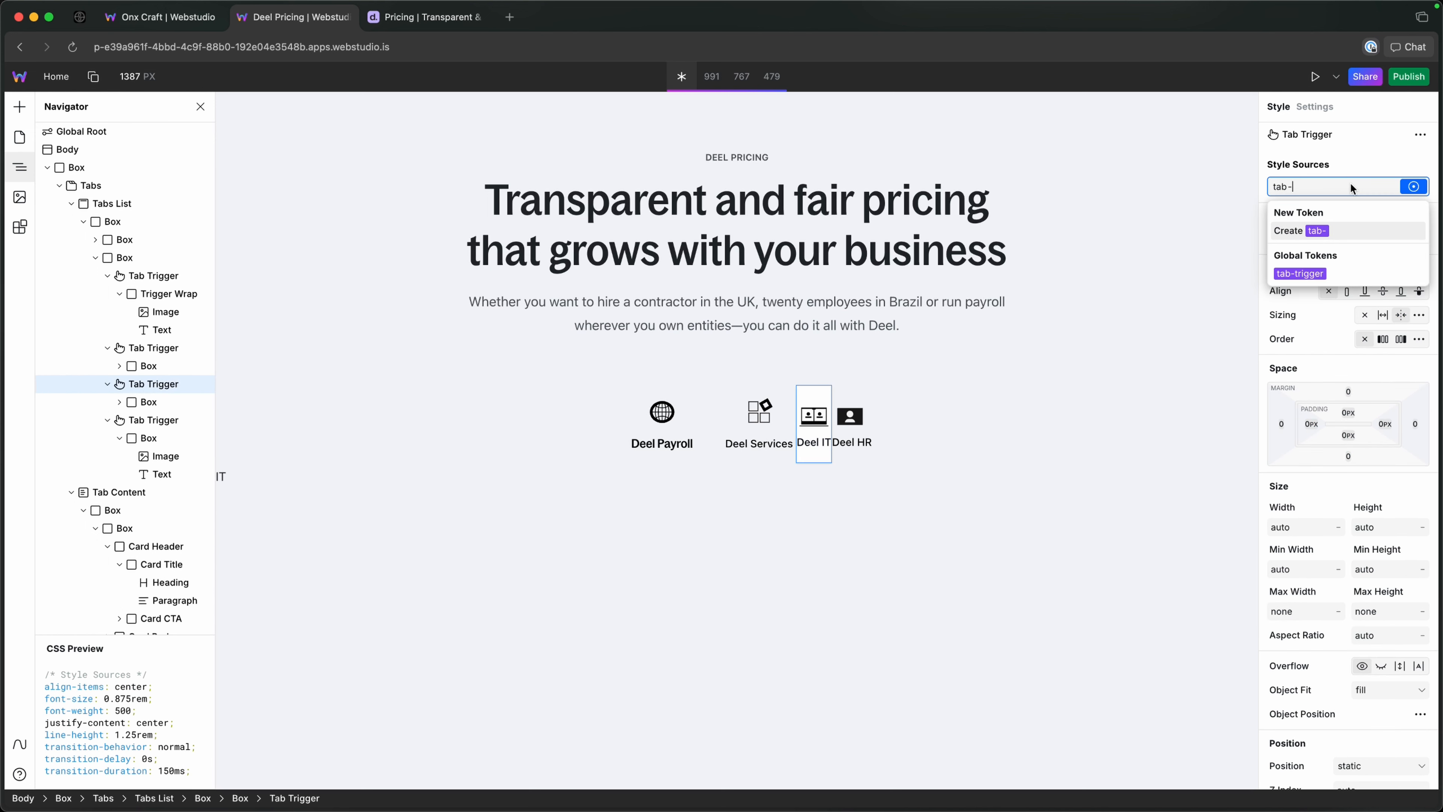
{"action": "type", "text": "tr"}
{"action": "key", "text": "Down"}
{"action": "key", "text": "Return"}
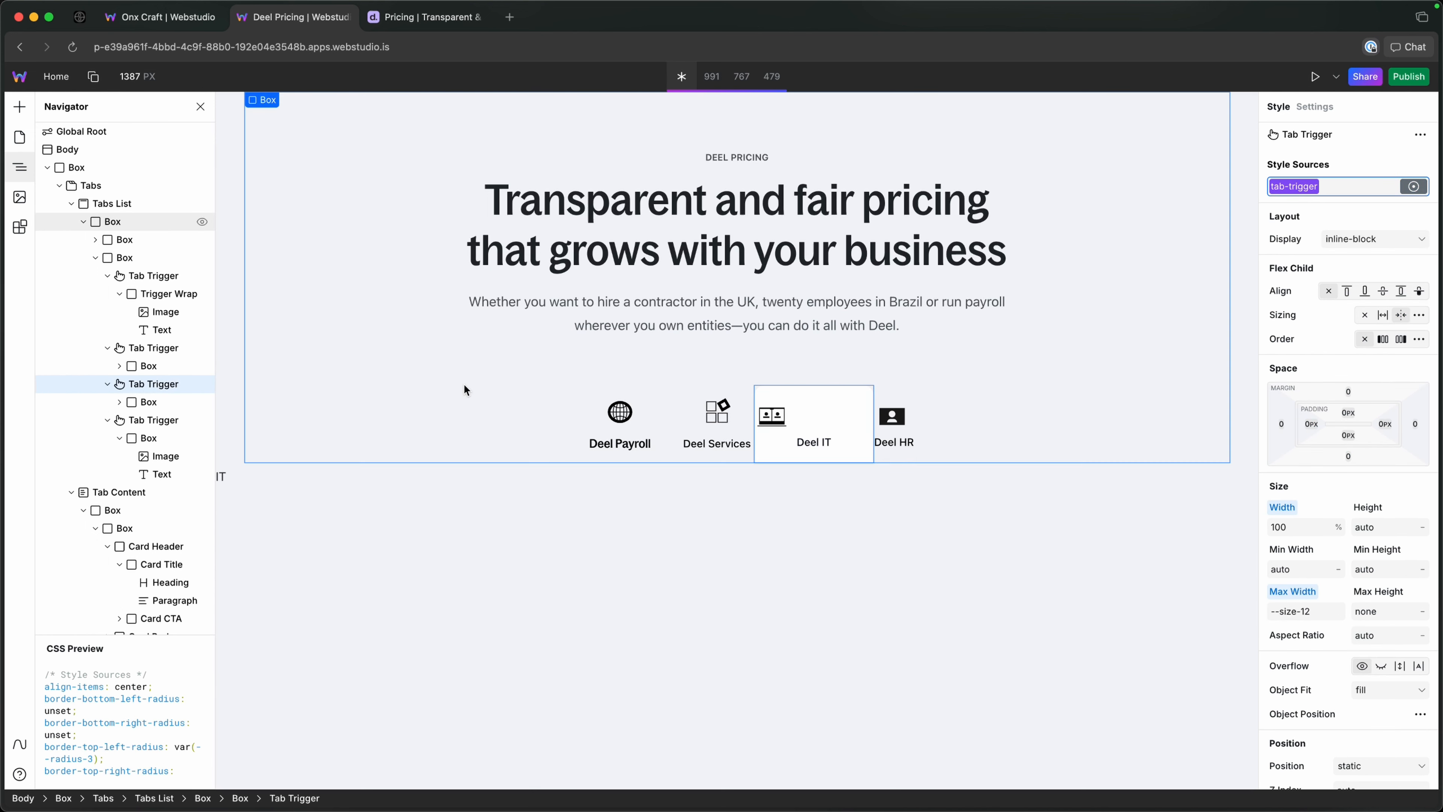
{"action": "left_click", "coordinate": [153, 421]}
{"action": "key", "text": "super+Return"}
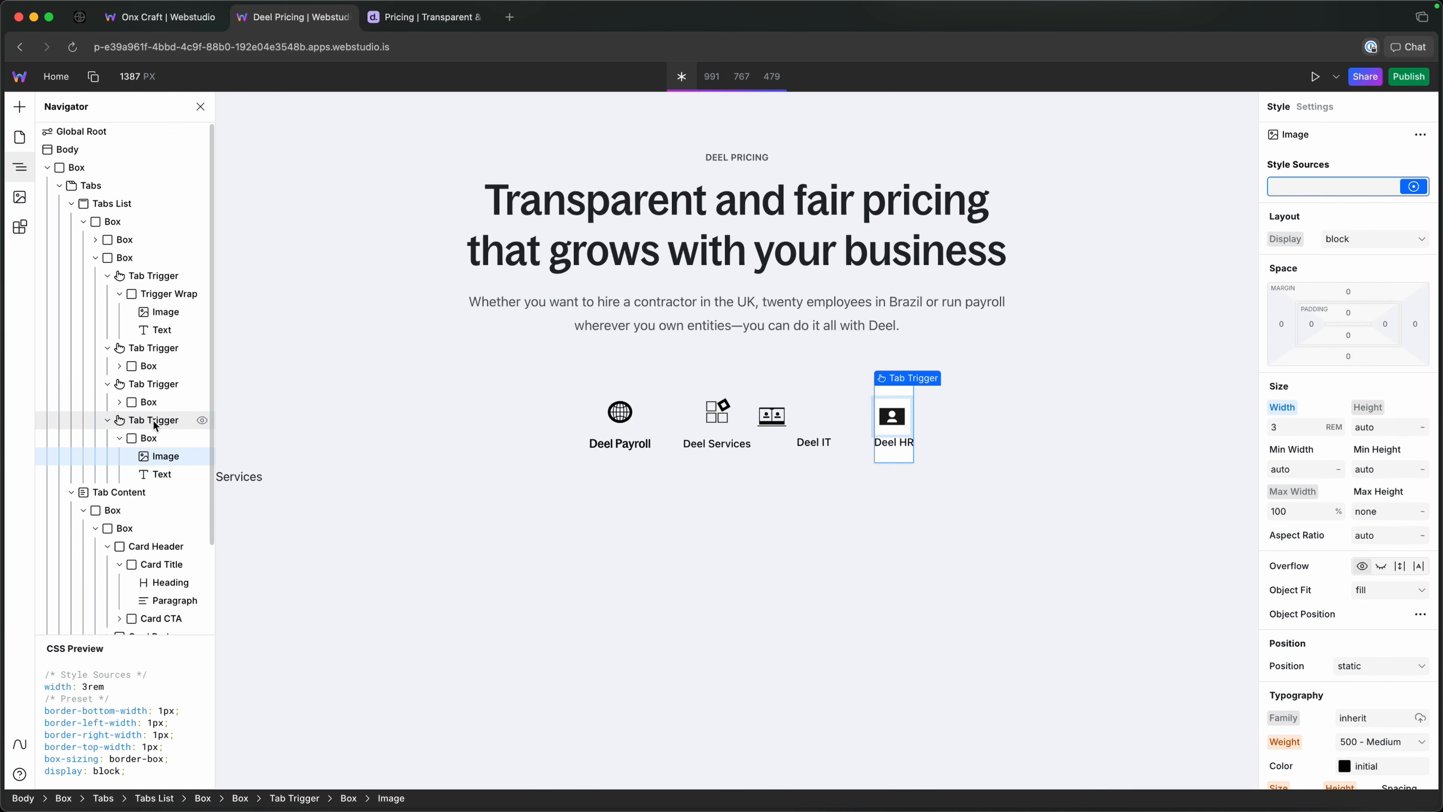
{"action": "type", "text": "ta"}
{"action": "key", "text": "Down"}
{"action": "key", "text": "Down"}
{"action": "key", "text": "Up"}
{"action": "key", "text": "Return"}
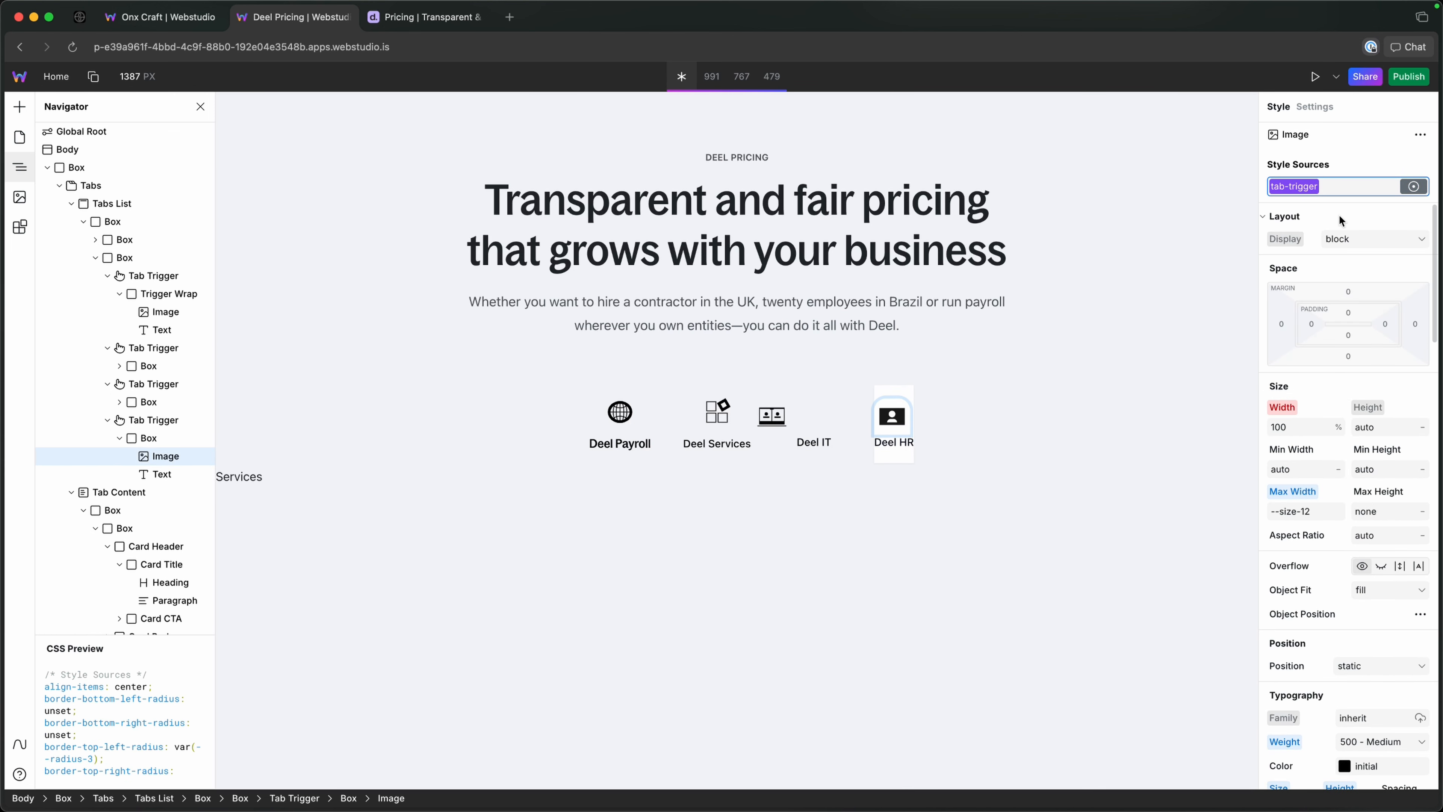
{"action": "key", "text": "BackSpace"}
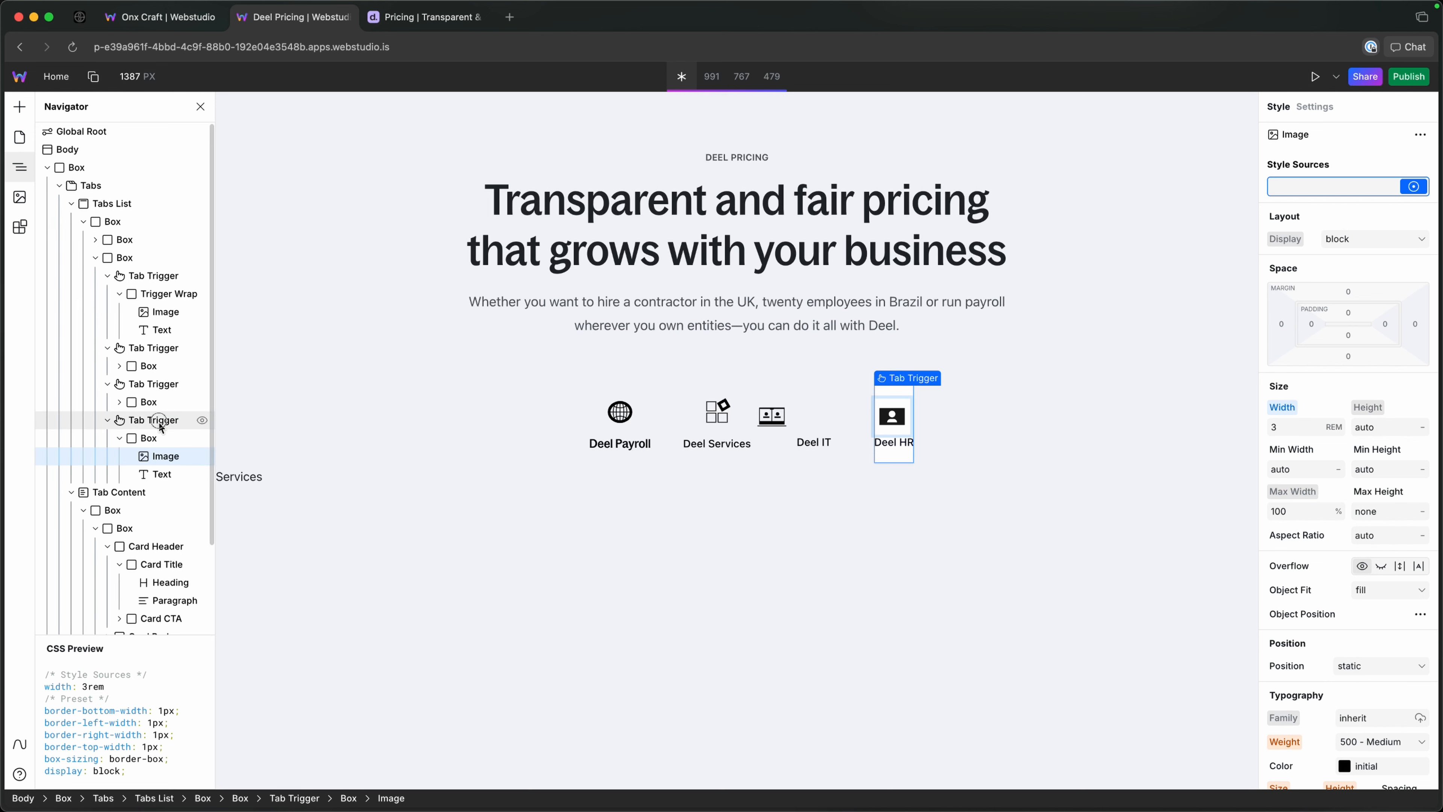
{"action": "type", "text": "tab-"}
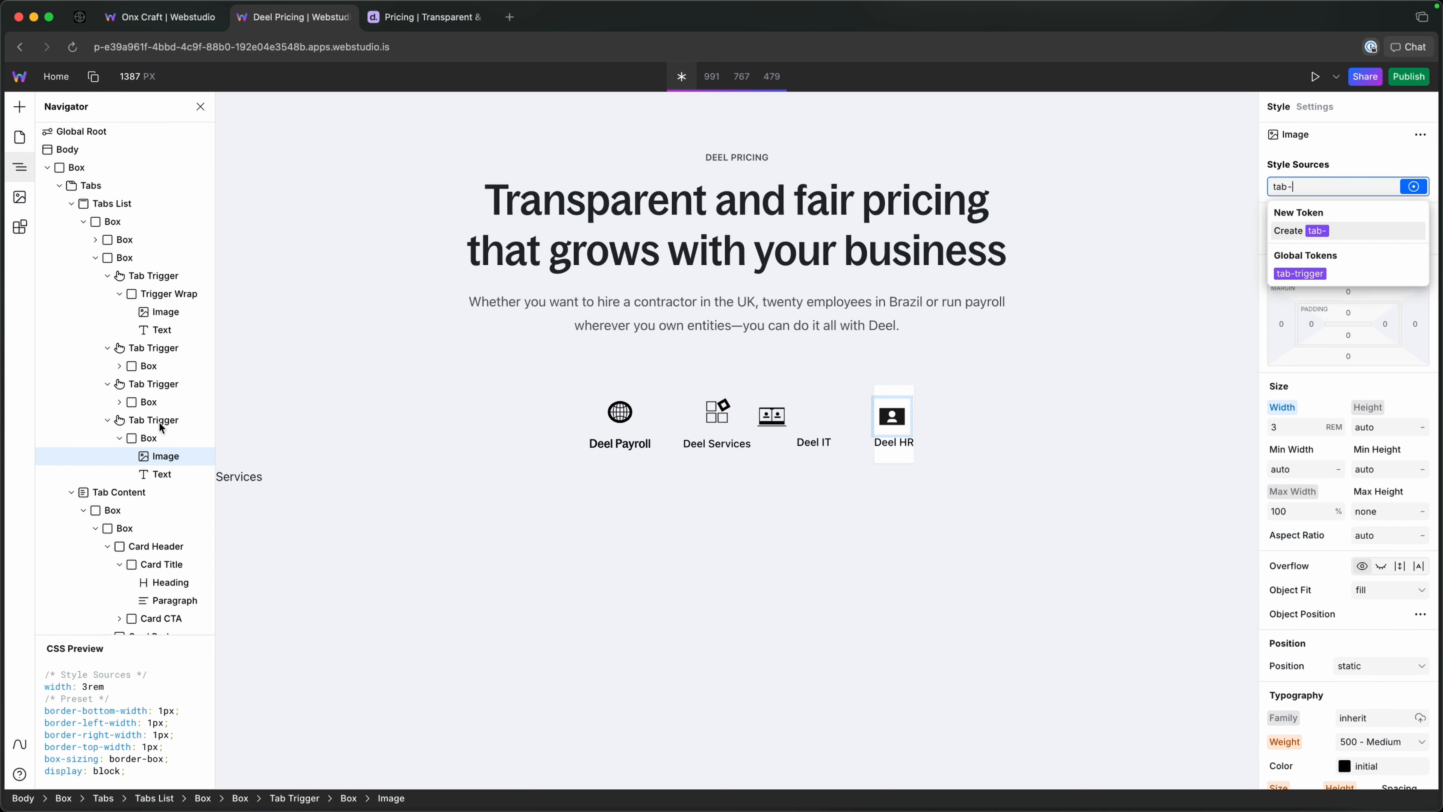
{"action": "key", "text": "Down"}
{"action": "key", "text": "Up"}
{"action": "key", "text": "Down"}
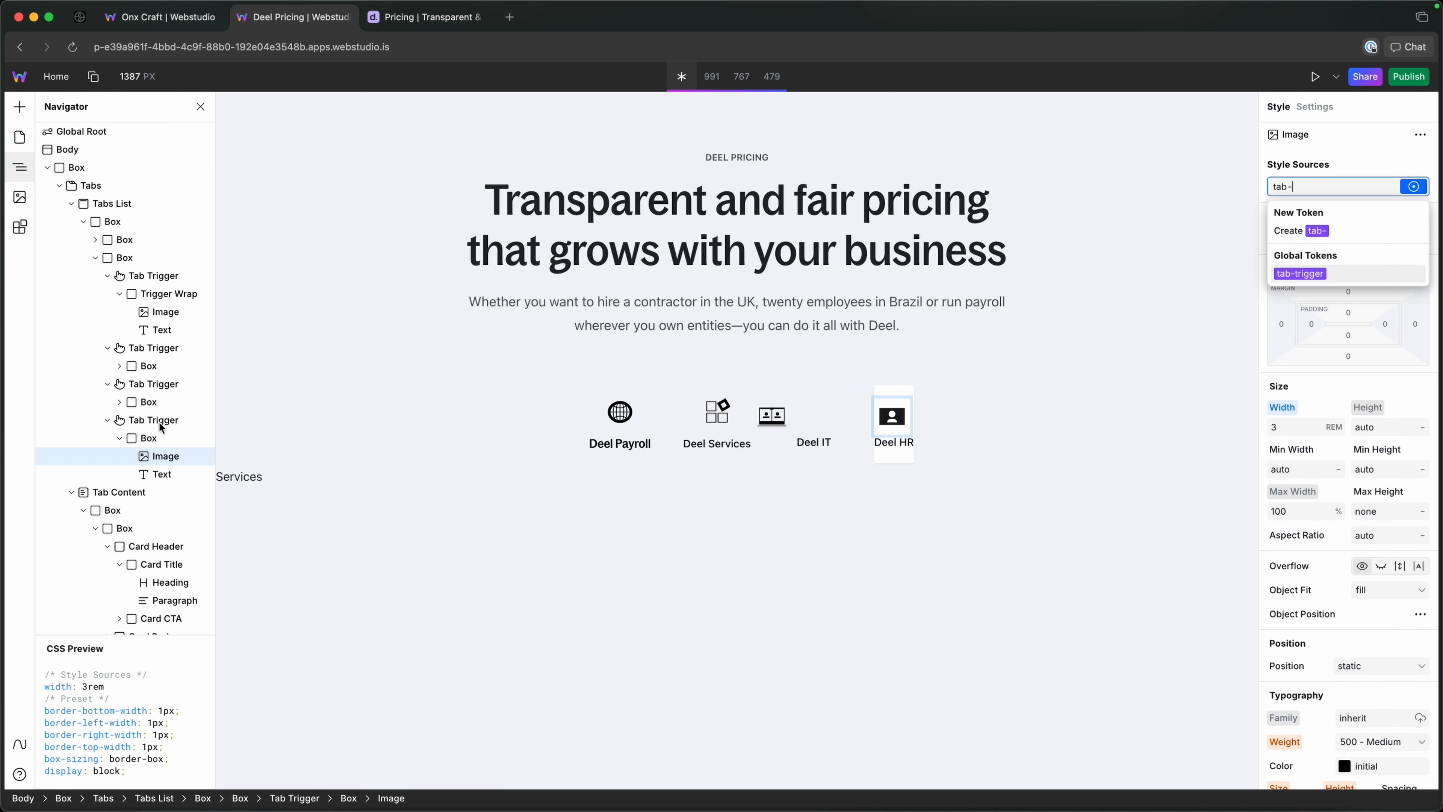
{"action": "key", "text": "Return"}
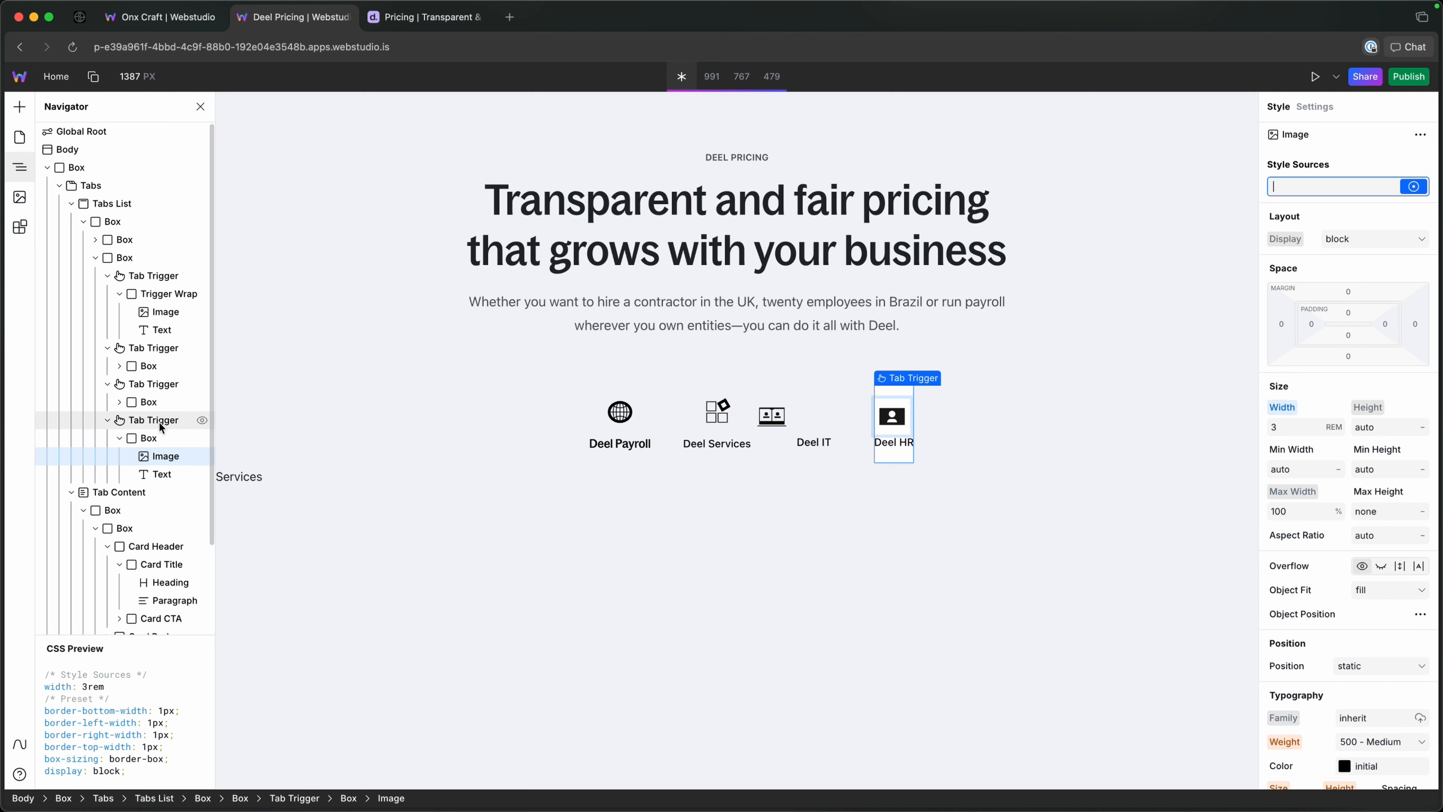
Apply the tab-trigger token to the Deel HR Tab Trigger.
{"action": "left_click", "coordinate": [138, 424]}
{"action": "left_click", "coordinate": [1305, 188]}
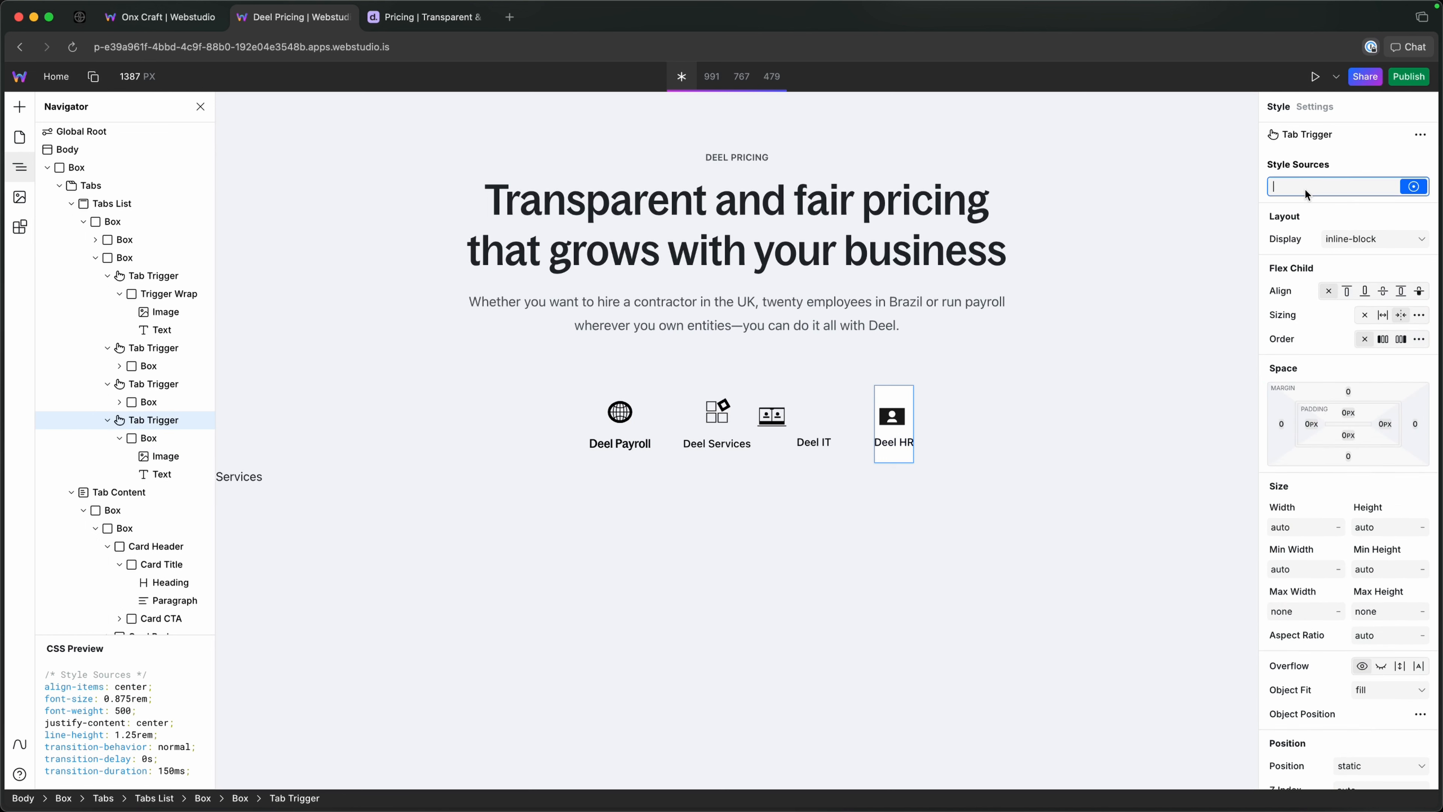
{"action": "type", "text": "tab"}
{"action": "key", "text": "Down"}
{"action": "key", "text": "Return"}
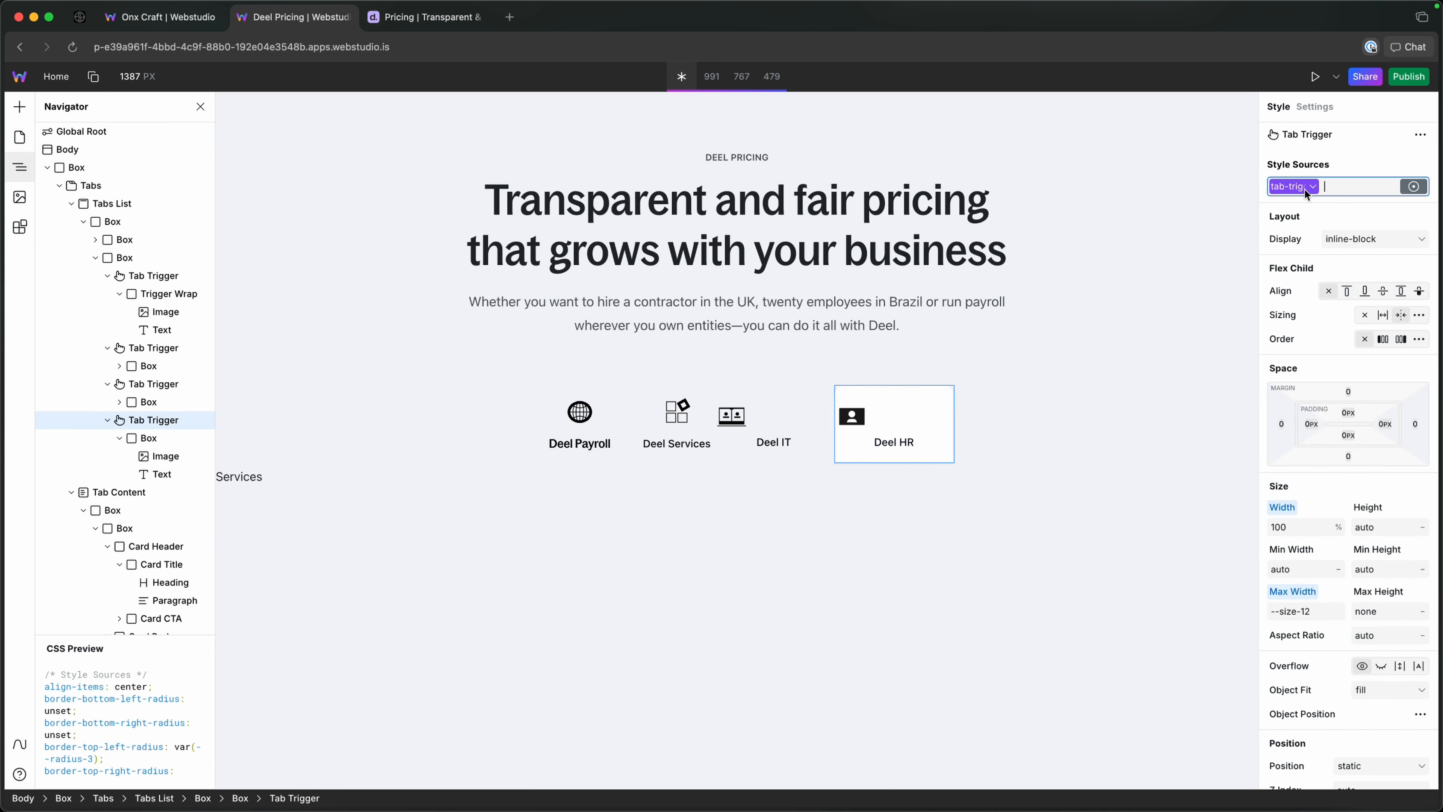
Apply the tab-trigger token to the Deel Services Tab Trigger.
{"action": "left_click", "coordinate": [647, 406]}
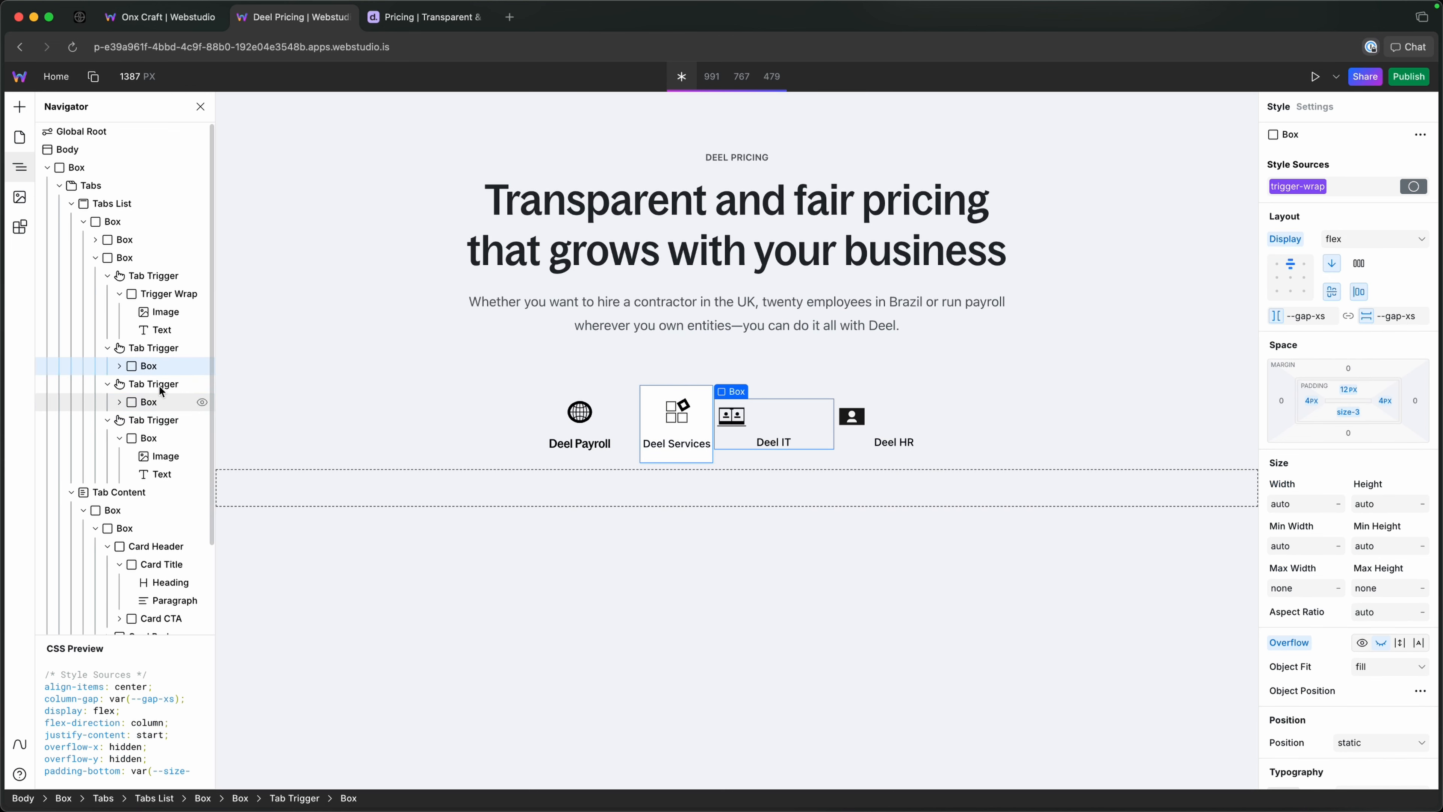
{"action": "left_click", "coordinate": [153, 348]}
{"action": "left_click", "coordinate": [1349, 183]}
{"action": "type", "text": "ta"}
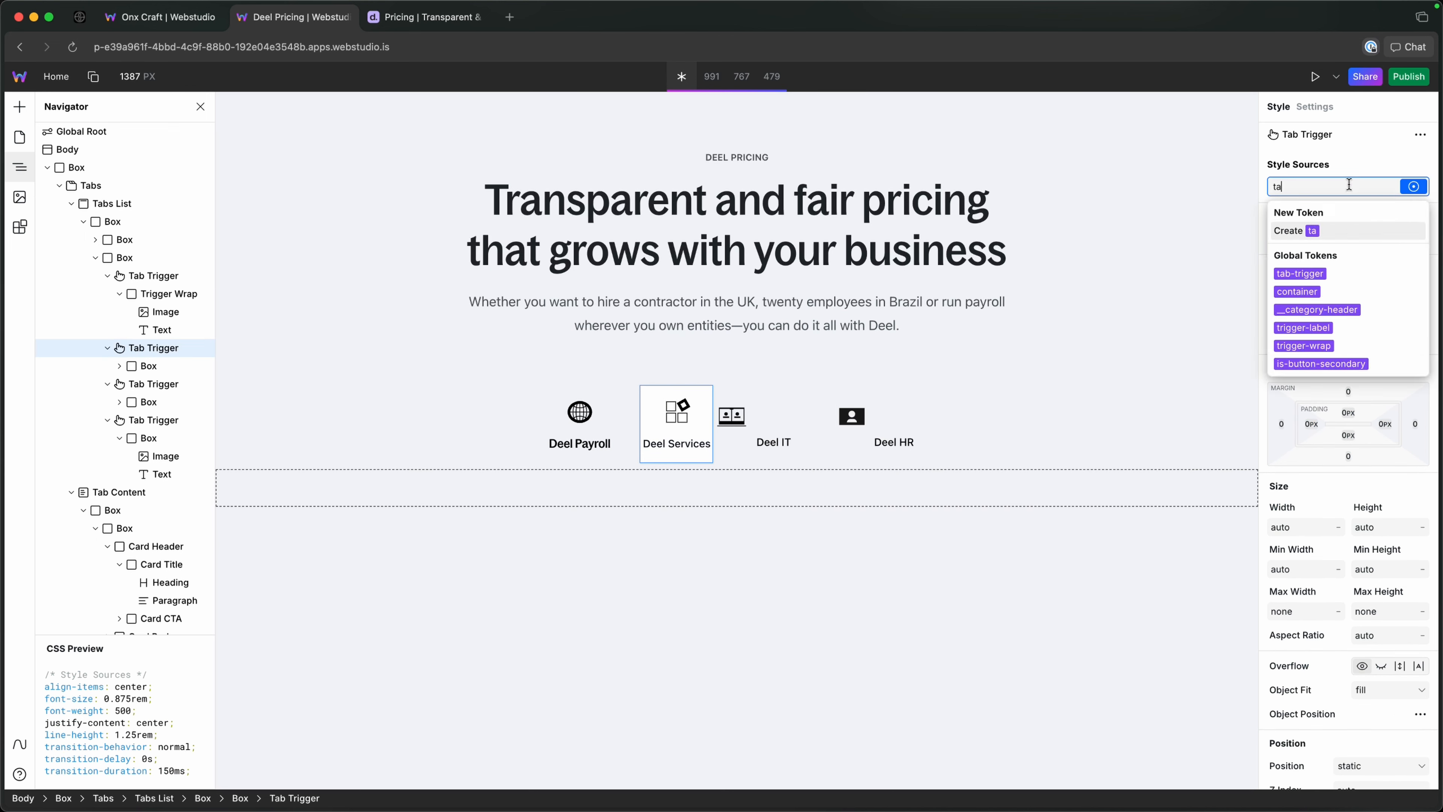
{"action": "type", "text": "b-tr"}
{"action": "key", "text": "Down"}
{"action": "key", "text": "Return"}
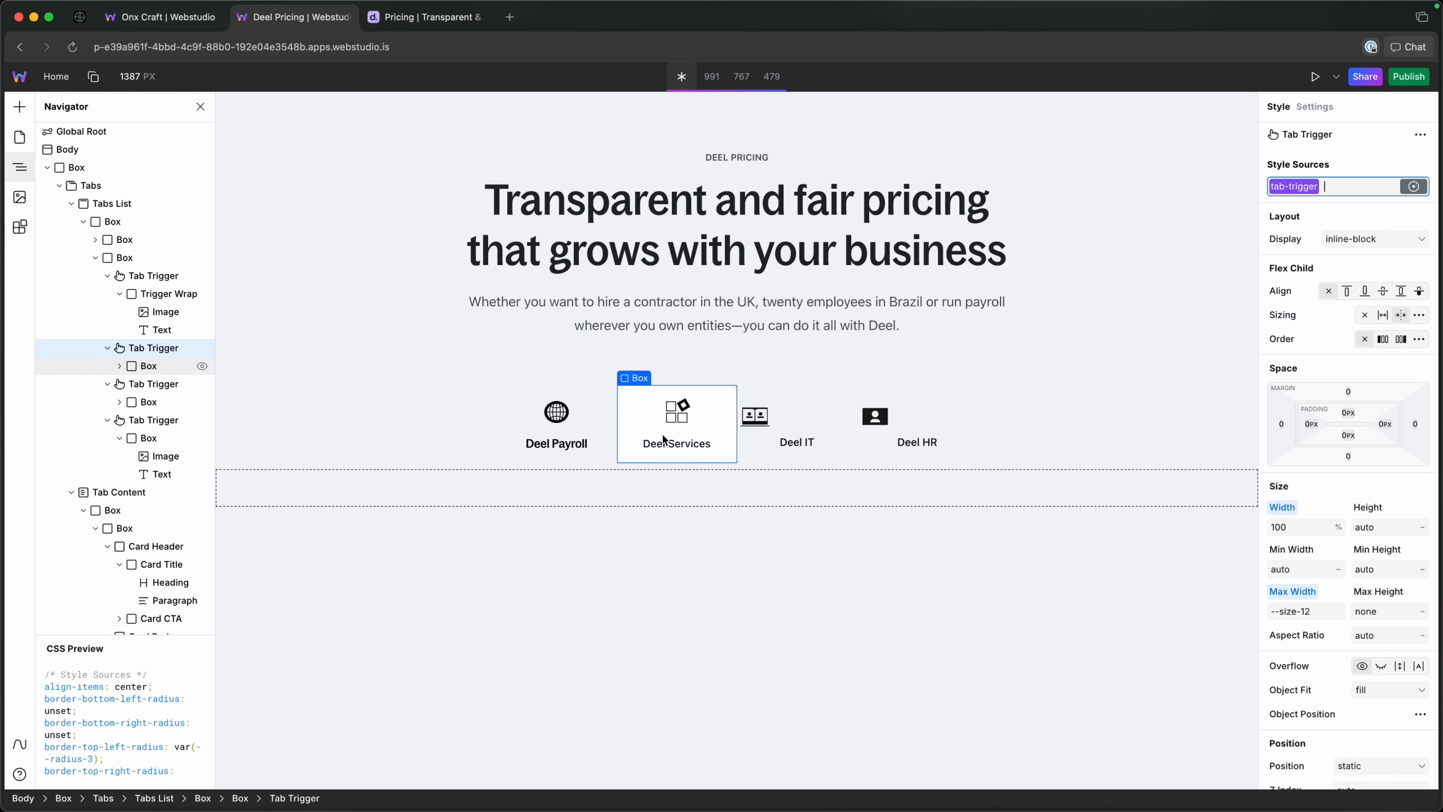
Rename the Boxes inside the Deel Services, Deel IT and Deel HR tab triggers to Trigger Wrap, matching the Deel Payroll one.
{"action": "left_click", "coordinate": [161, 296]}
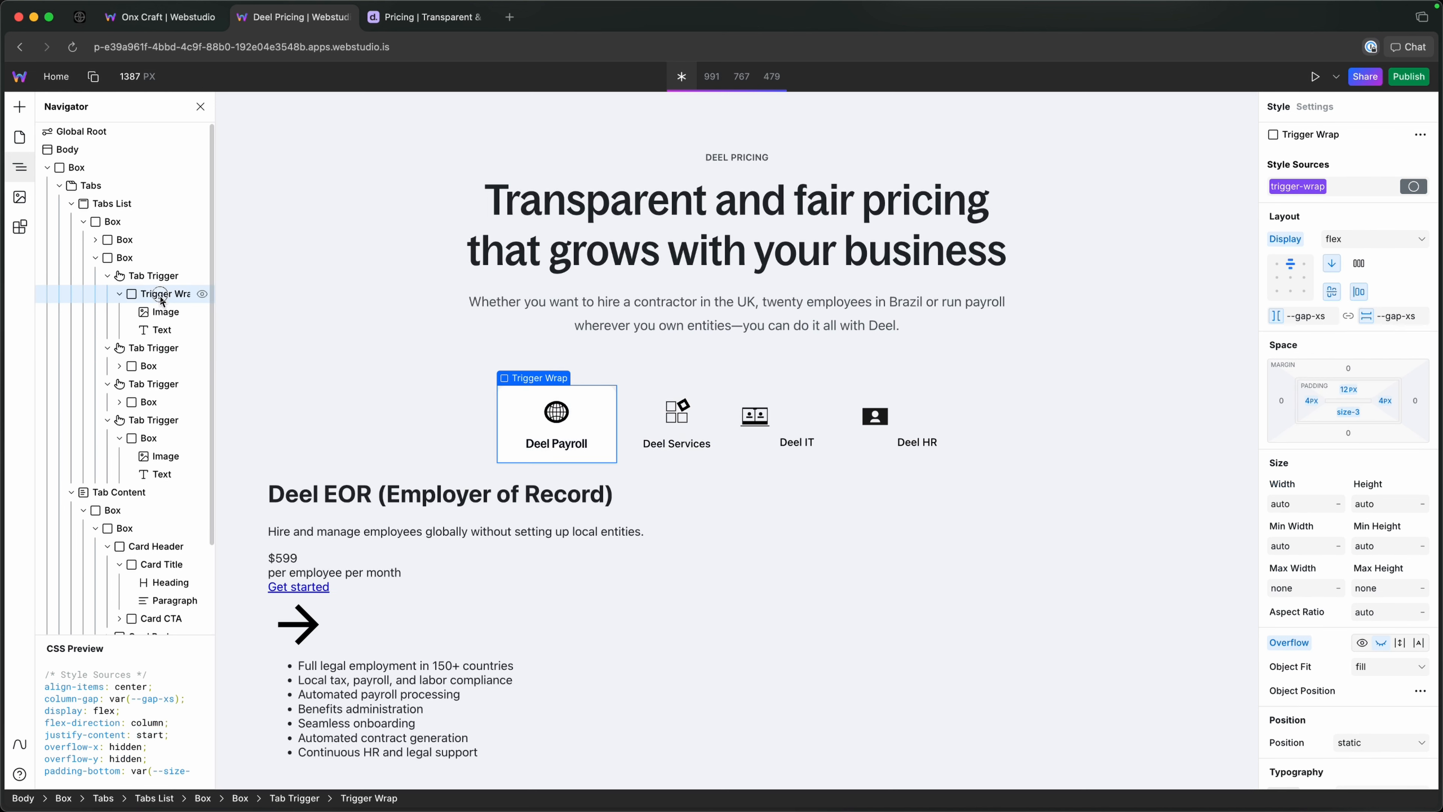
{"action": "left_click", "coordinate": [147, 366]}
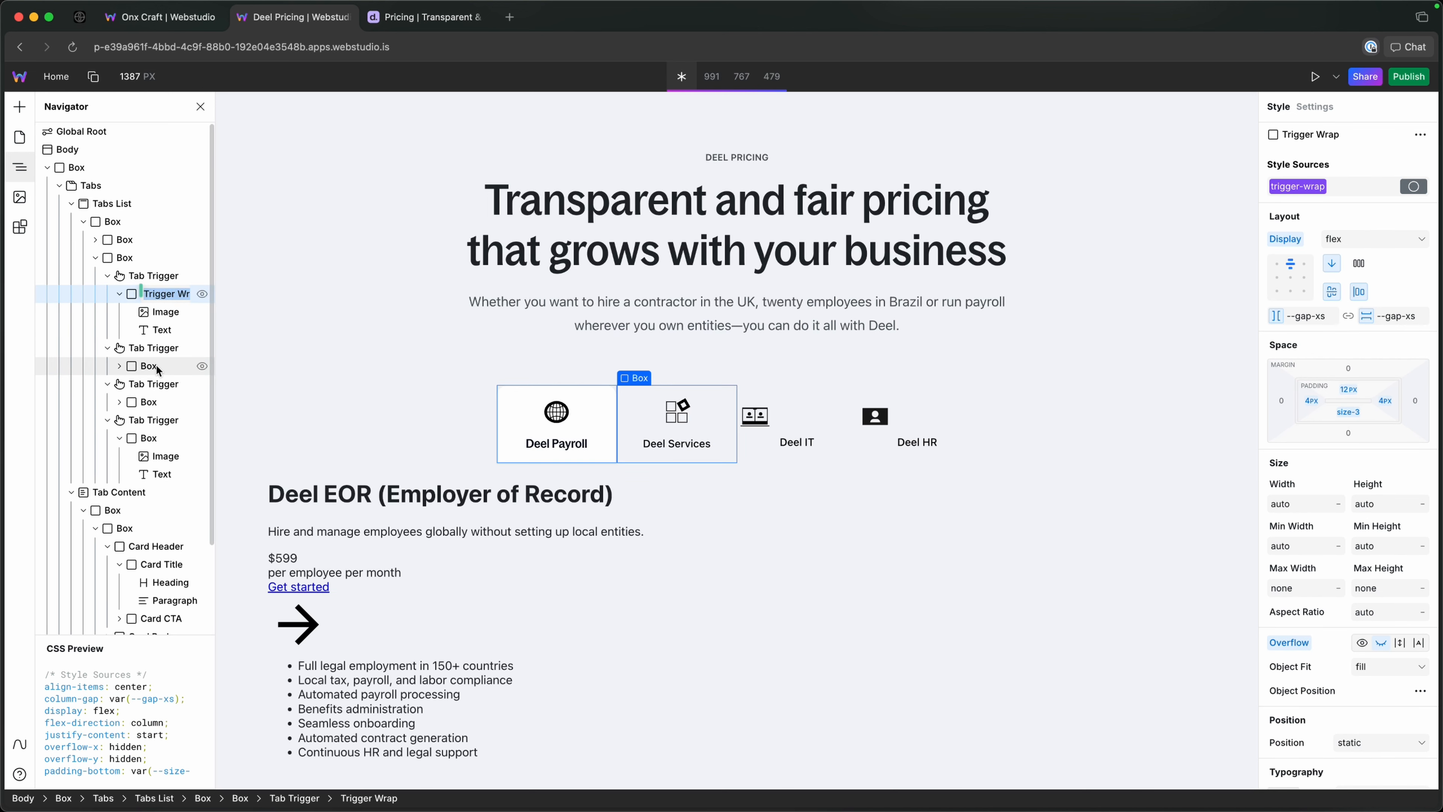
{"action": "left_click", "coordinate": [158, 402]}
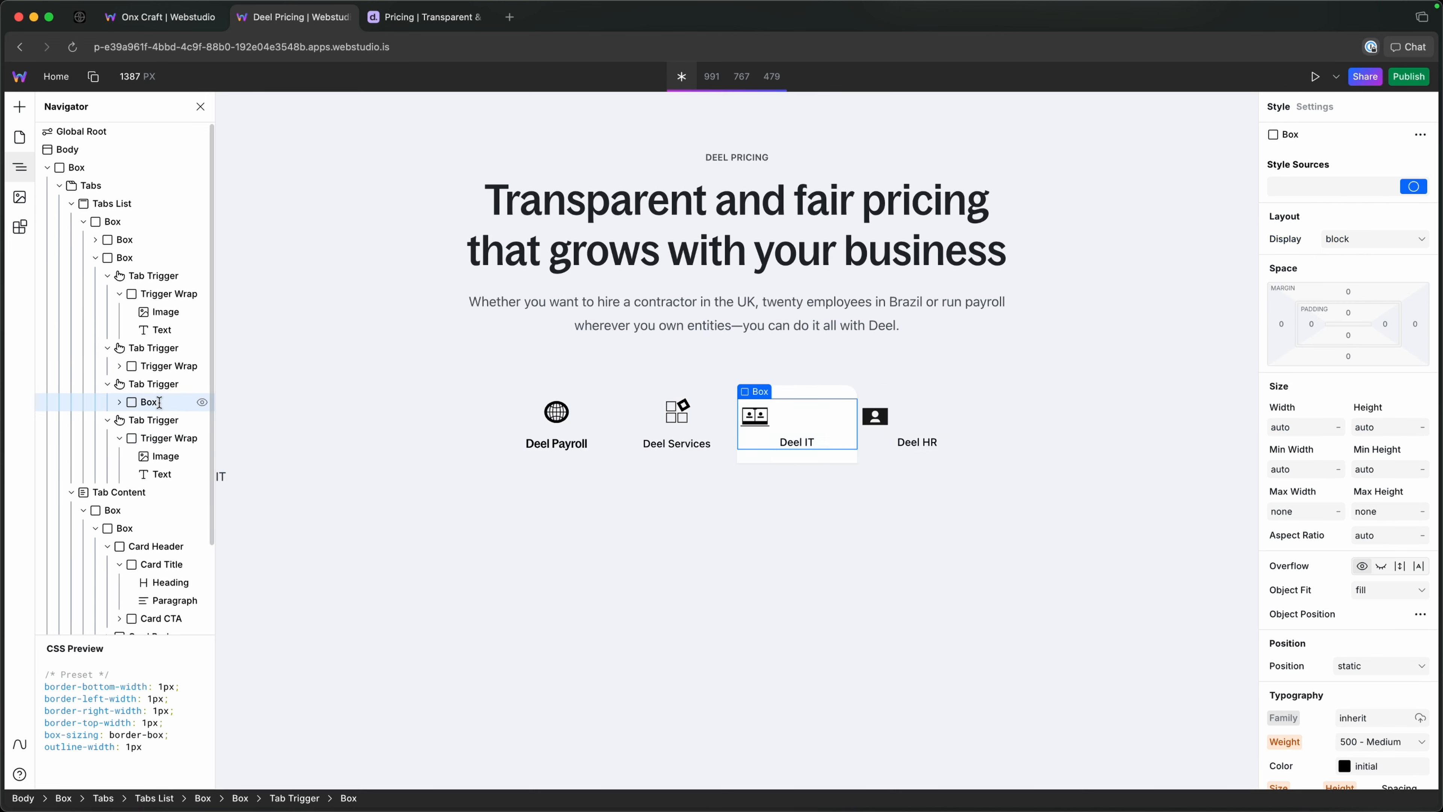
{"action": "type", "text": "Trigger Wrap"}
Apply the trigger-wrap token to the Deel IT Trigger Wrap, reusing the token name from the Deel Payroll Trigger Wrap.
{"action": "left_click", "coordinate": [162, 298]}
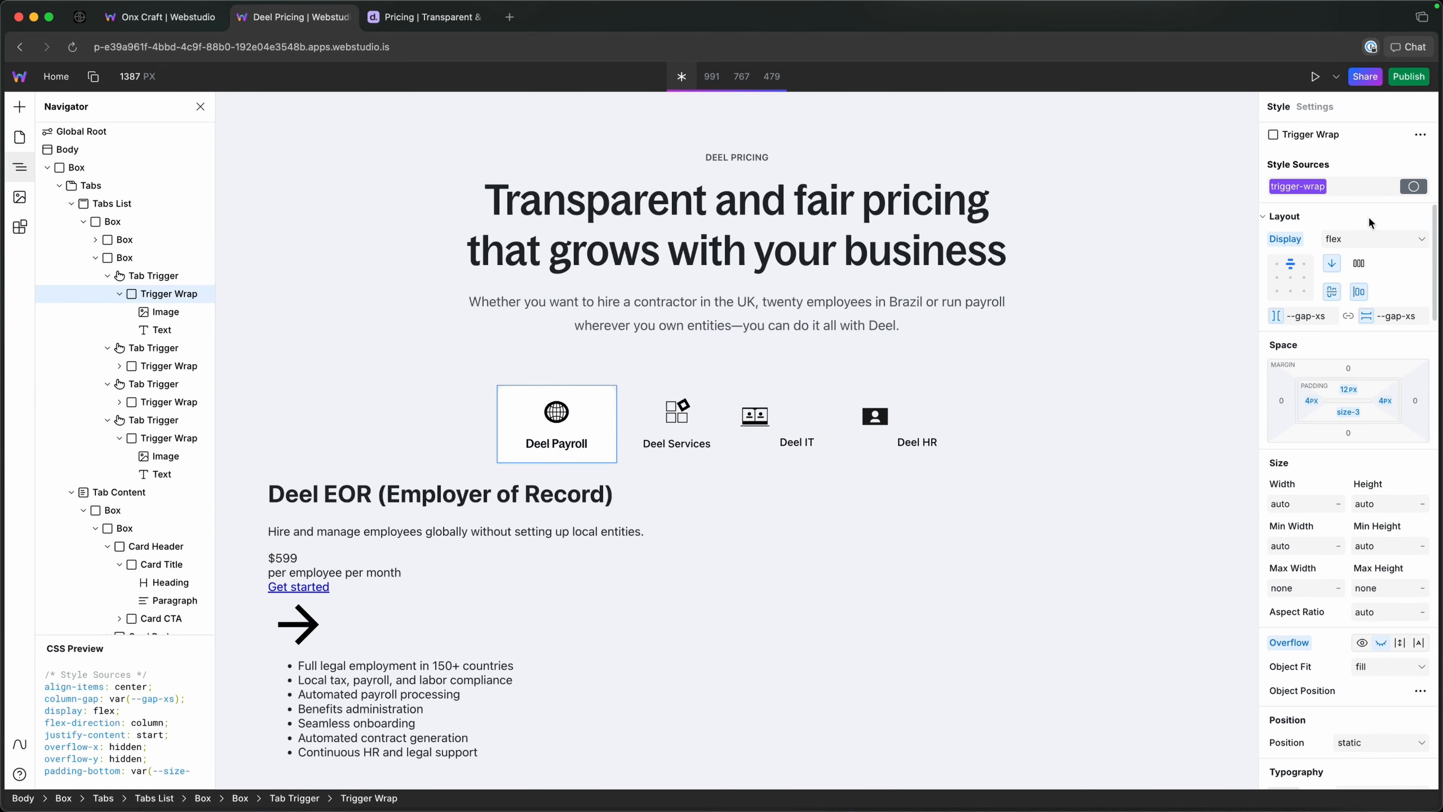
{"action": "double_click", "coordinate": [1298, 186]}
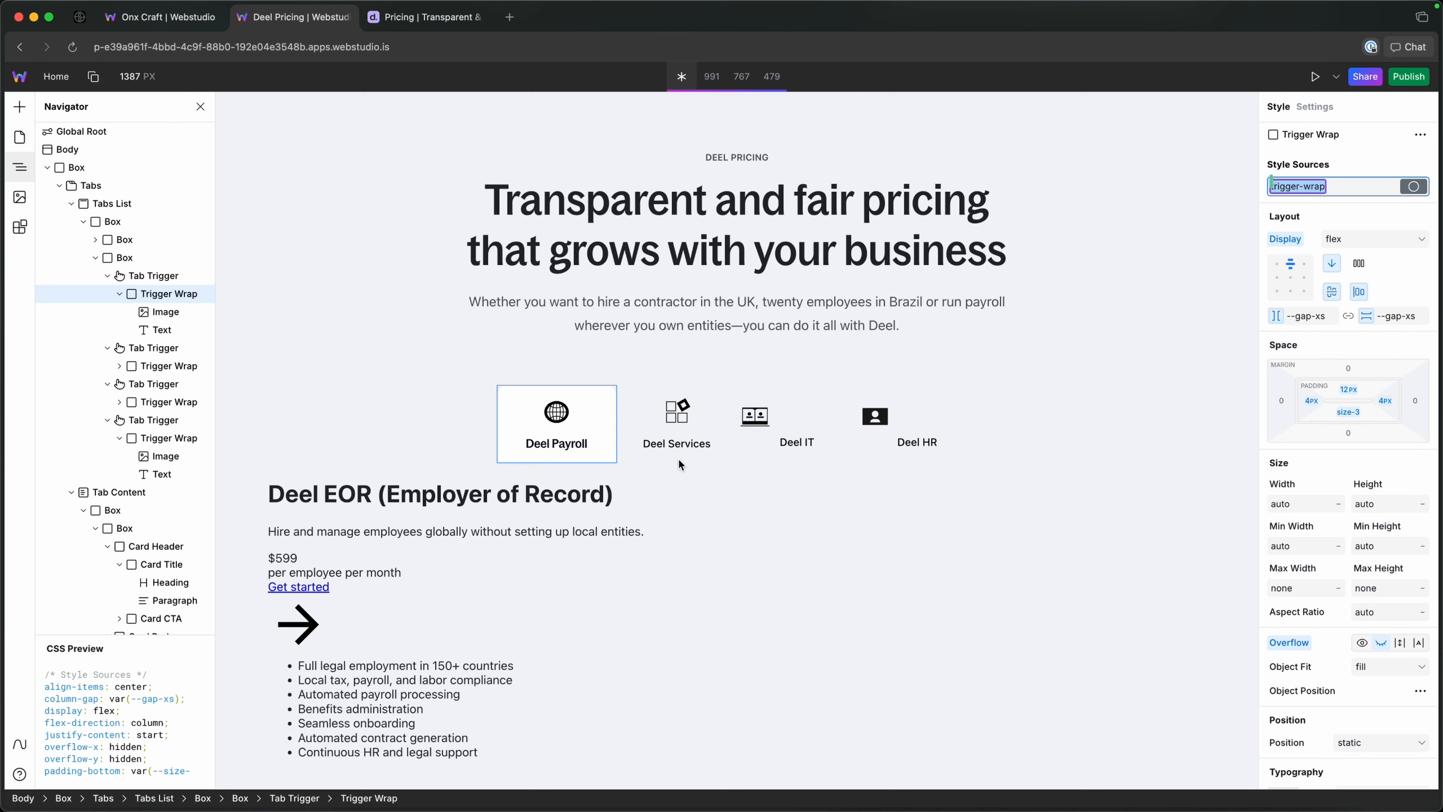
{"action": "left_click", "coordinate": [164, 366]}
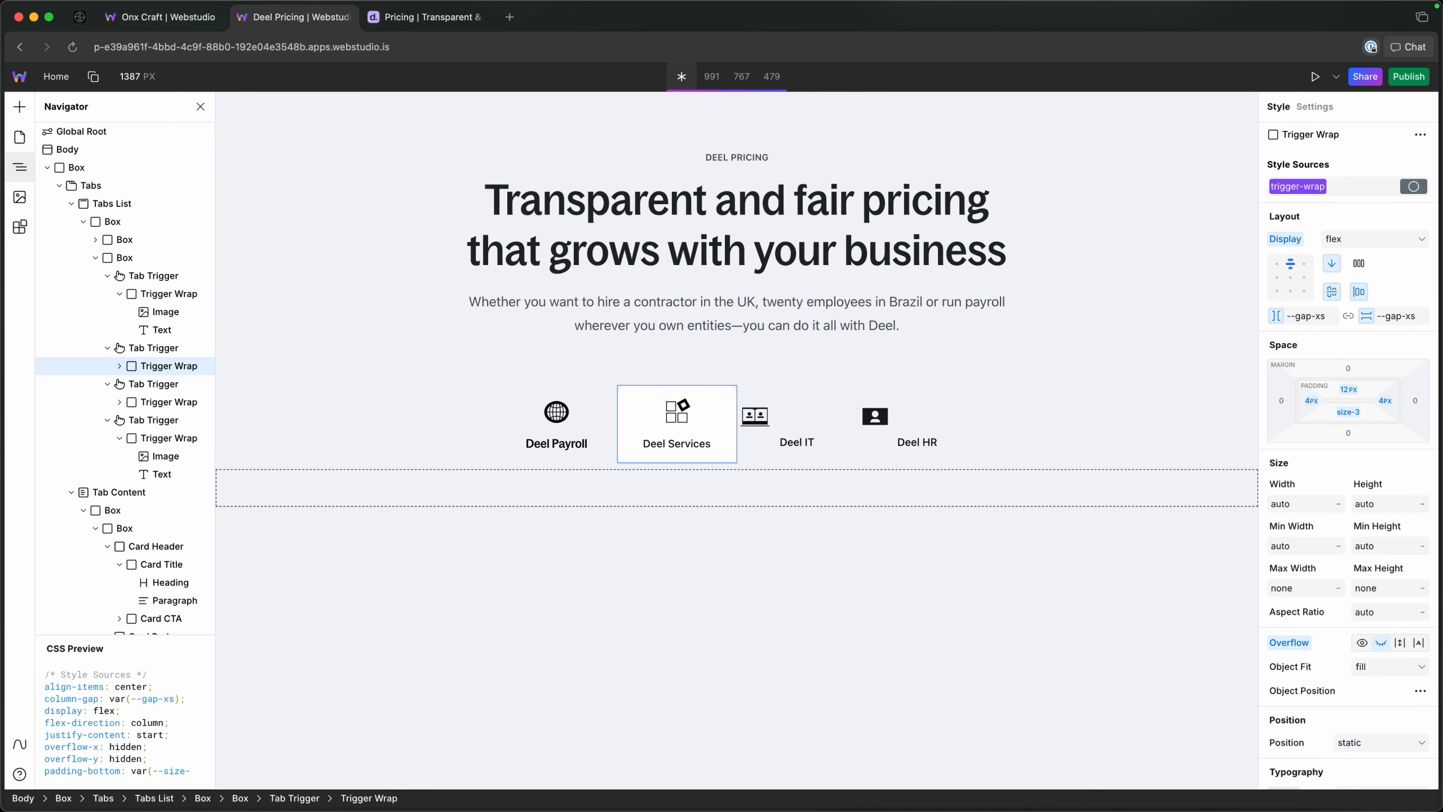
{"action": "left_click", "coordinate": [164, 402]}
{"action": "left_click", "coordinate": [1285, 181]}
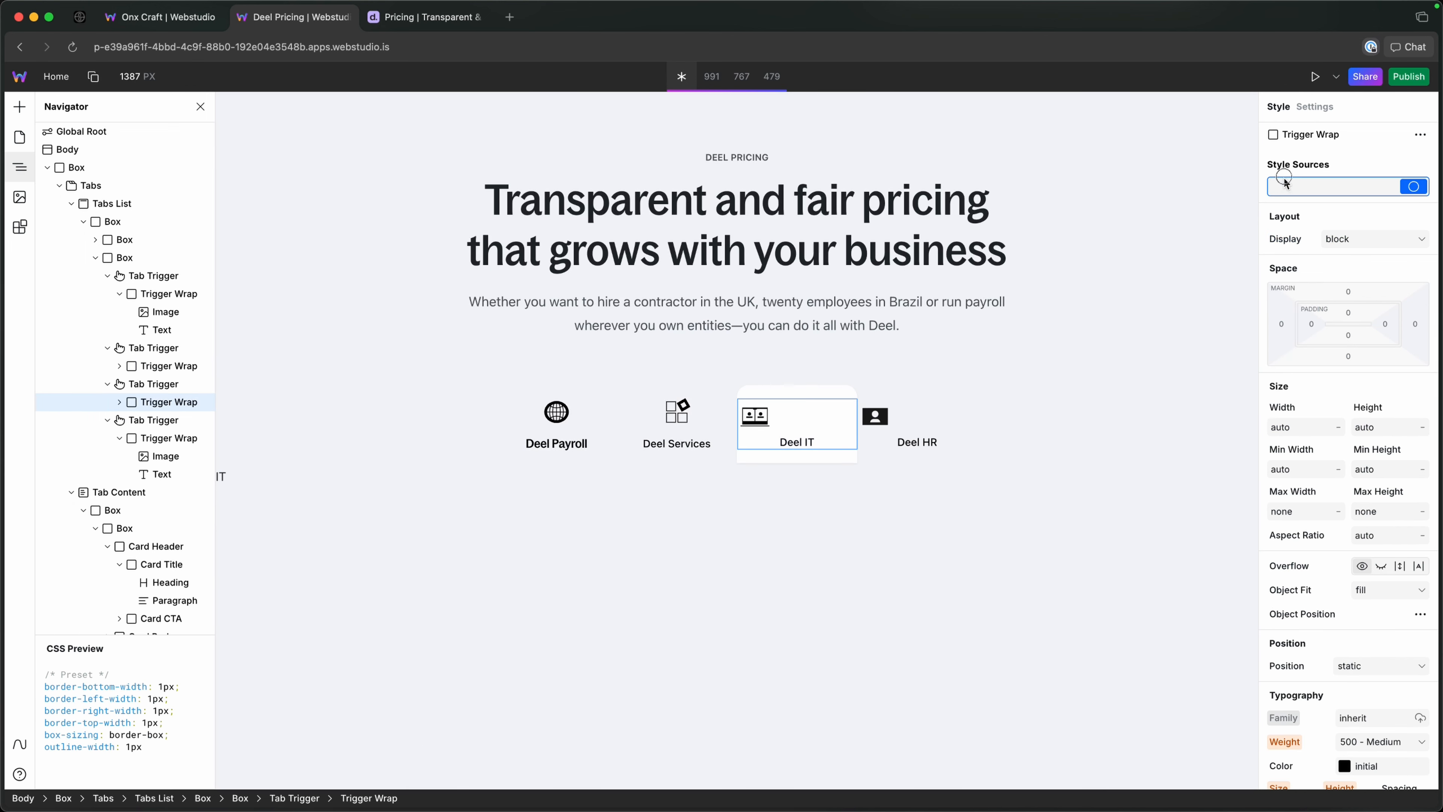
{"action": "type", "text": "trigger-wrap"}
{"action": "left_click", "coordinate": [1302, 229]}
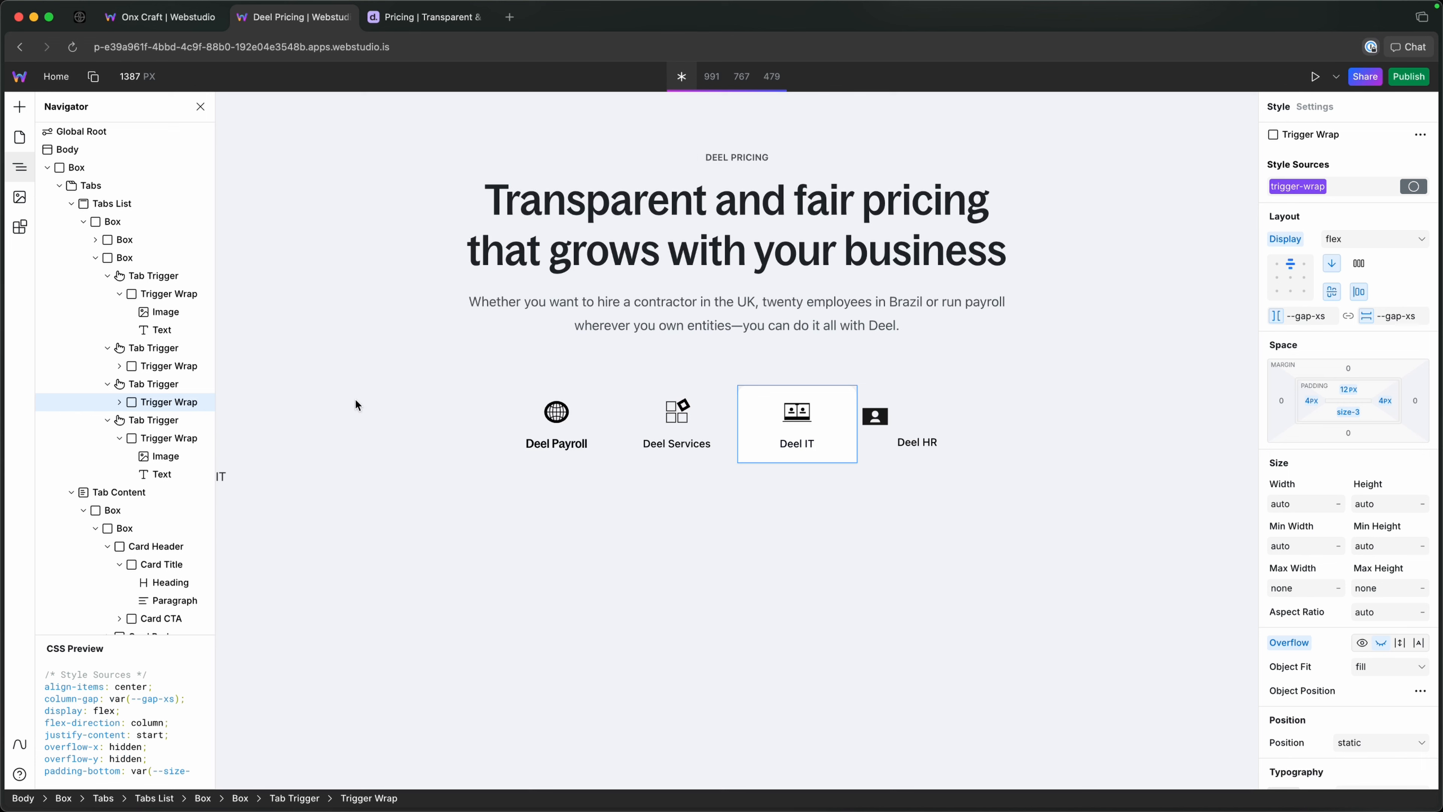
Apply the trigger-wrap token to the Deel HR Trigger Wrap.
{"action": "left_click", "coordinate": [143, 437]}
{"action": "left_click", "coordinate": [1324, 184]}
{"action": "type", "text": "trigger-wrap"}
{"action": "left_click", "coordinate": [1319, 230]}
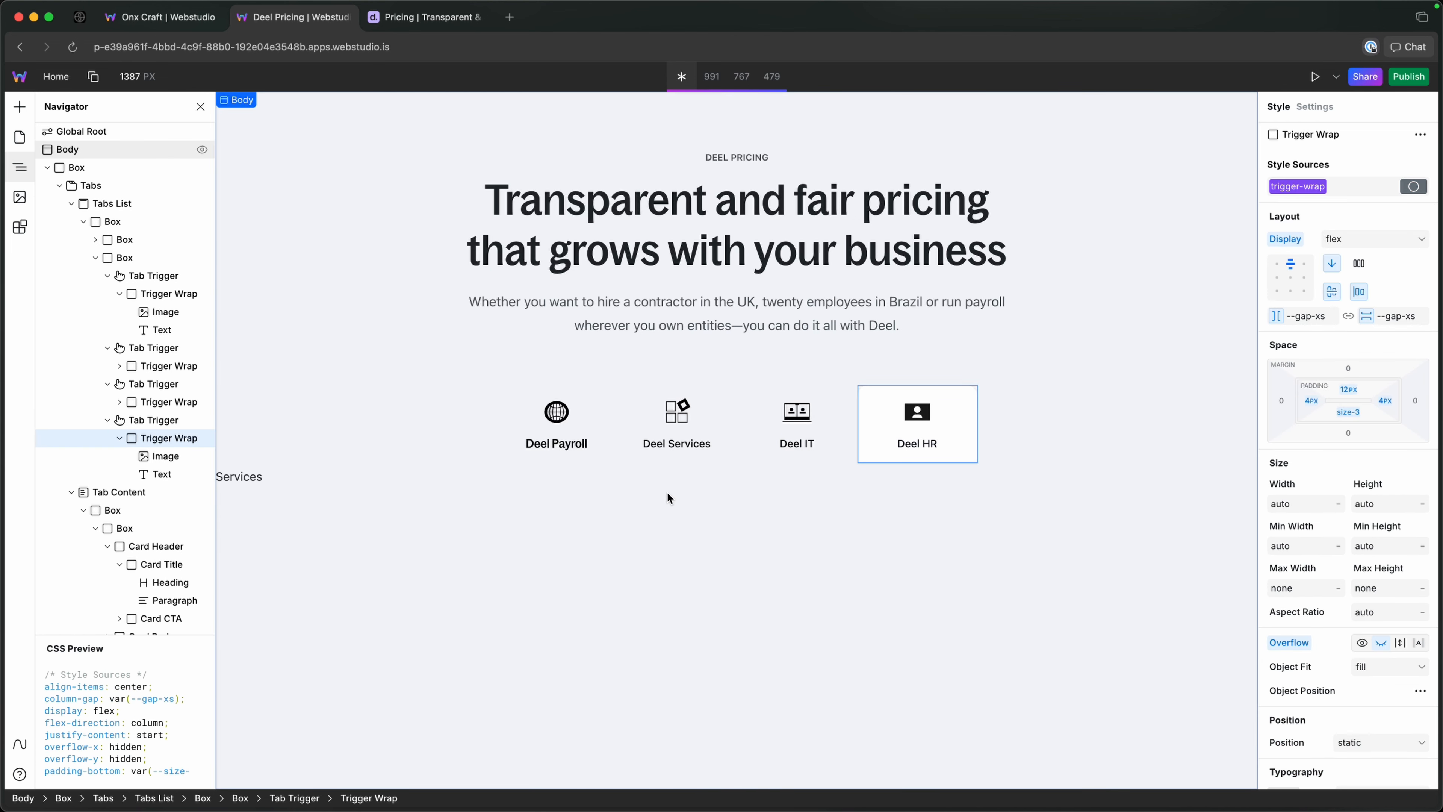
Switch through the four tabs on the canvas and compare their behaviour with the tabs on Deel's live pricing page.
{"action": "left_click", "coordinate": [588, 427]}
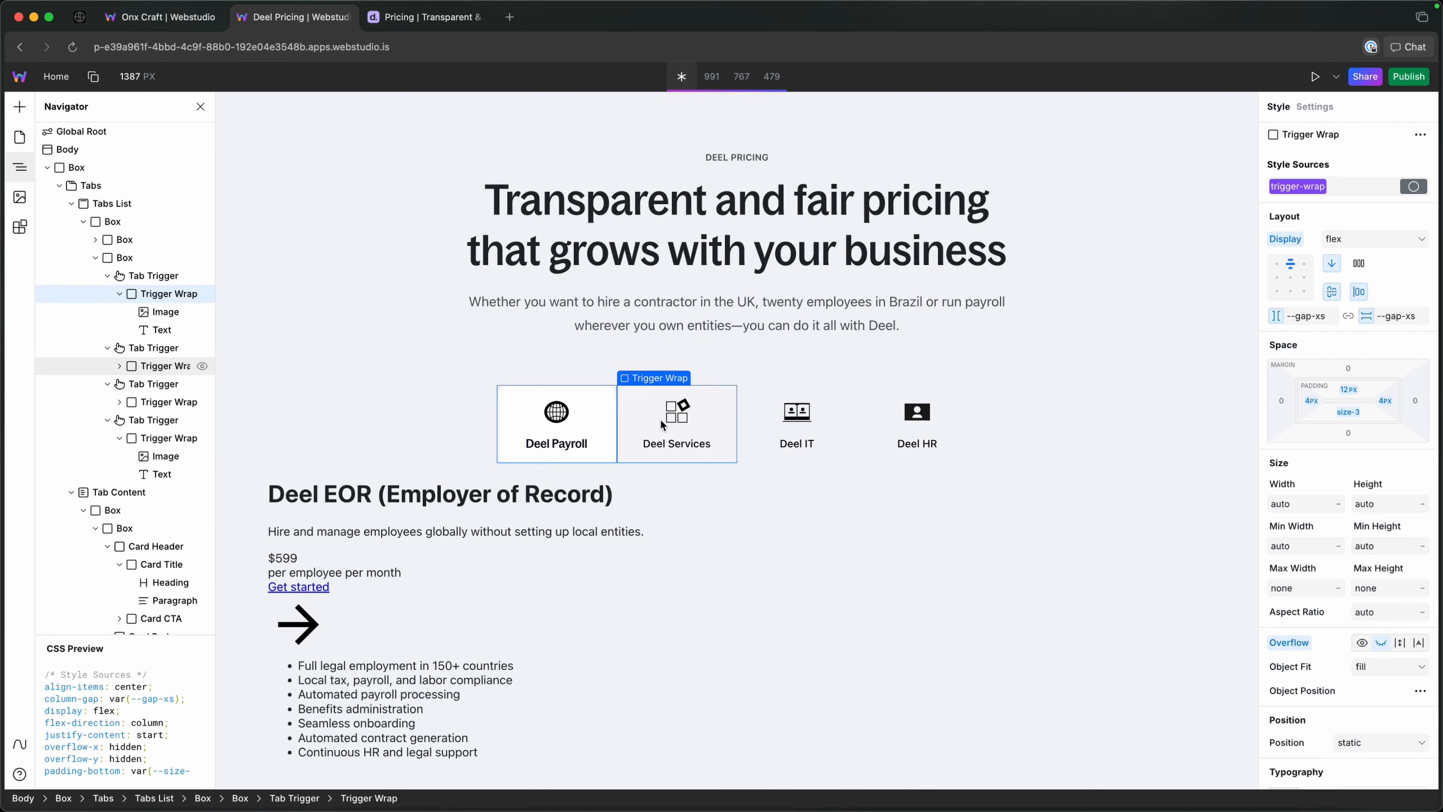
{"action": "left_click", "coordinate": [659, 418]}
{"action": "left_click", "coordinate": [783, 425]}
{"action": "left_click", "coordinate": [886, 422]}
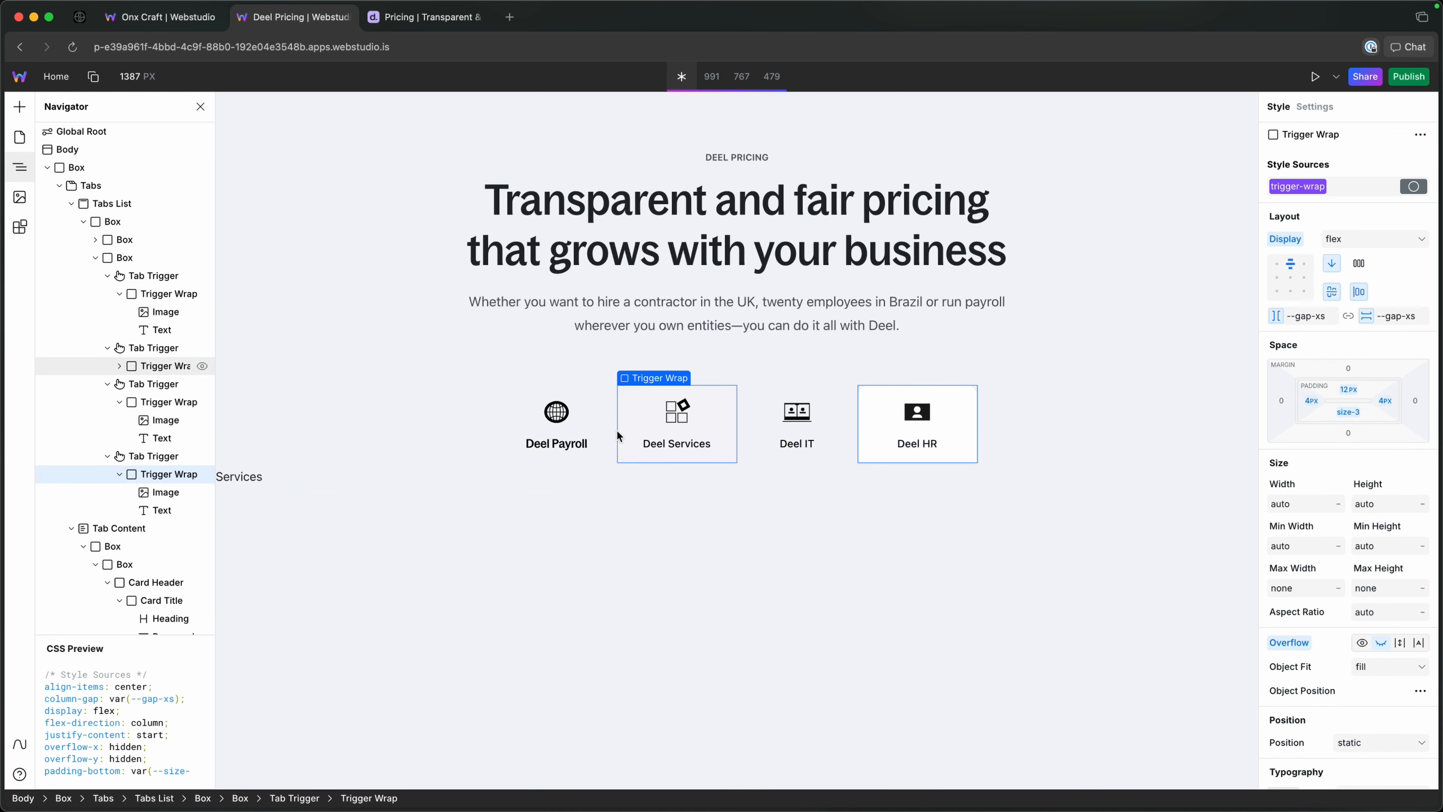
{"action": "left_click", "coordinate": [437, 372]}
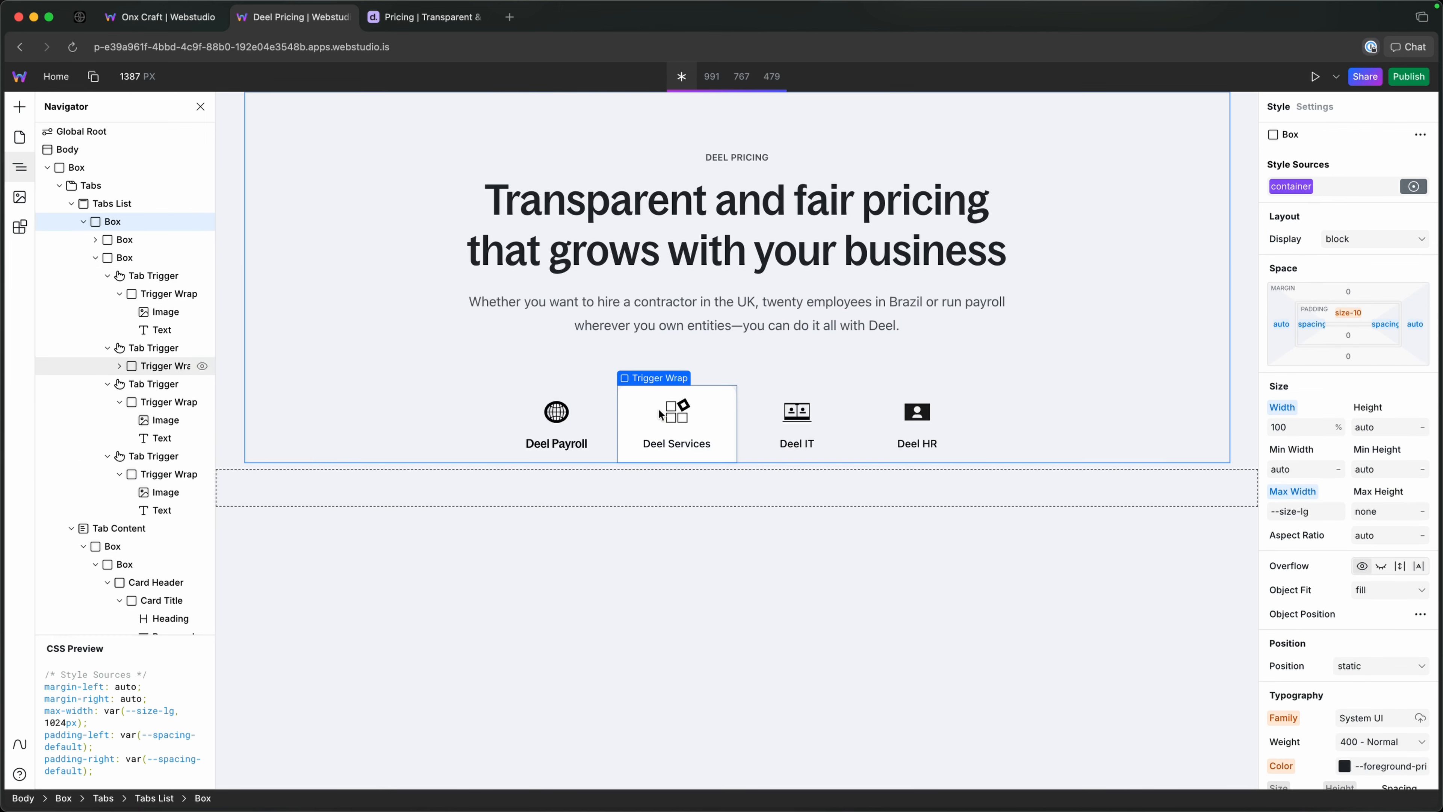
{"action": "key", "text": "ctrl+Tab"}
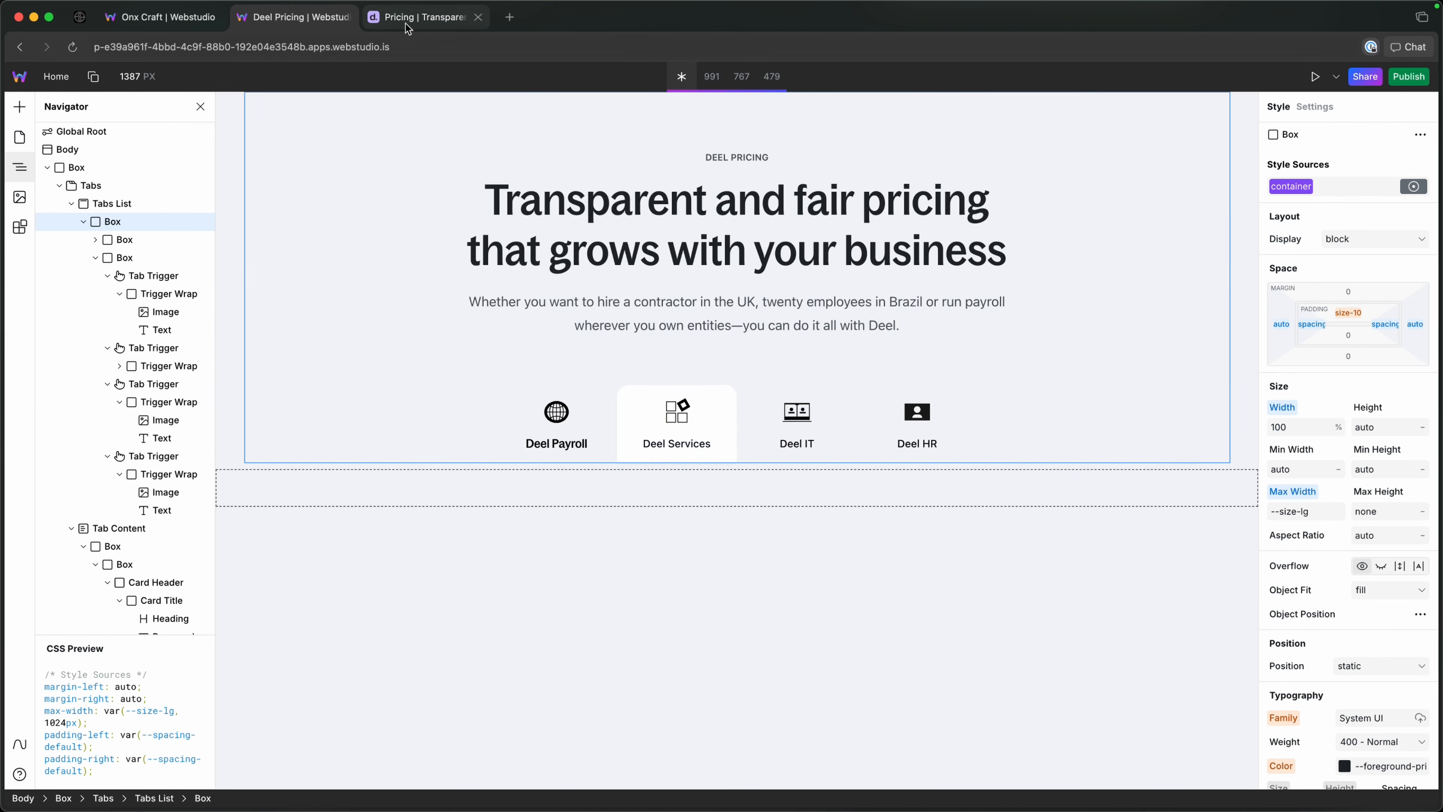
{"action": "left_click", "coordinate": [388, 504]}
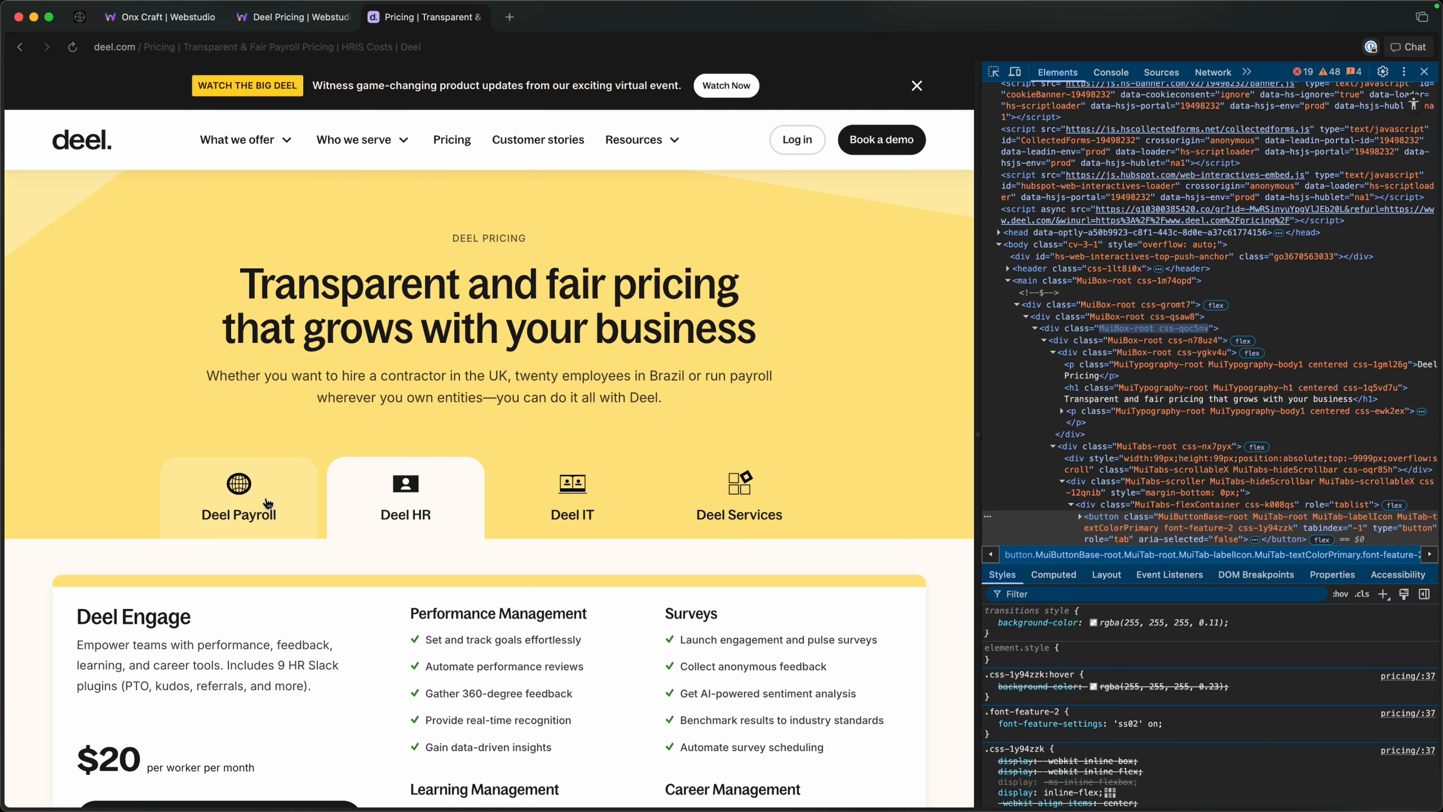
{"action": "left_click", "coordinate": [313, 505]}
{"action": "left_click", "coordinate": [574, 492]}
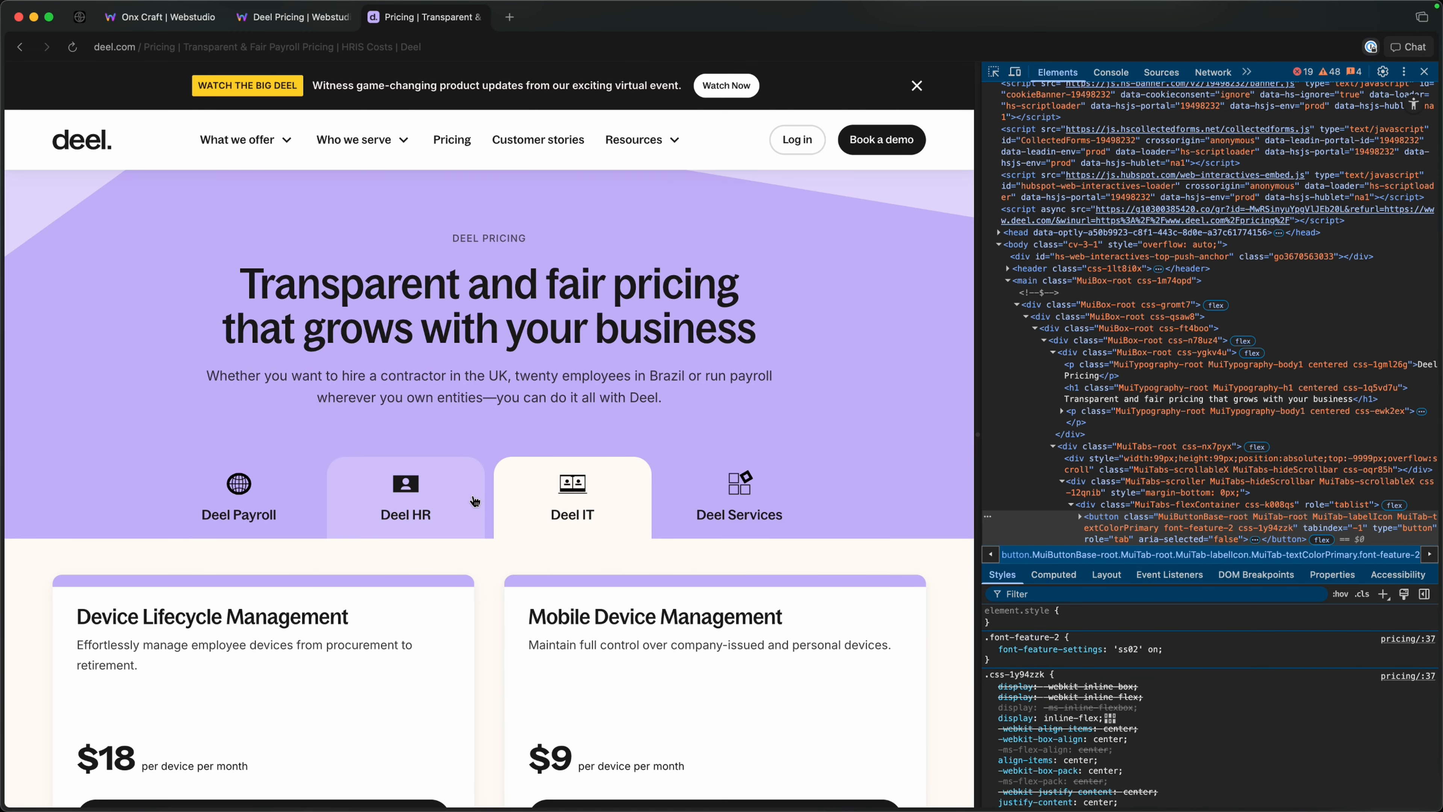
{"action": "left_click", "coordinate": [473, 499]}
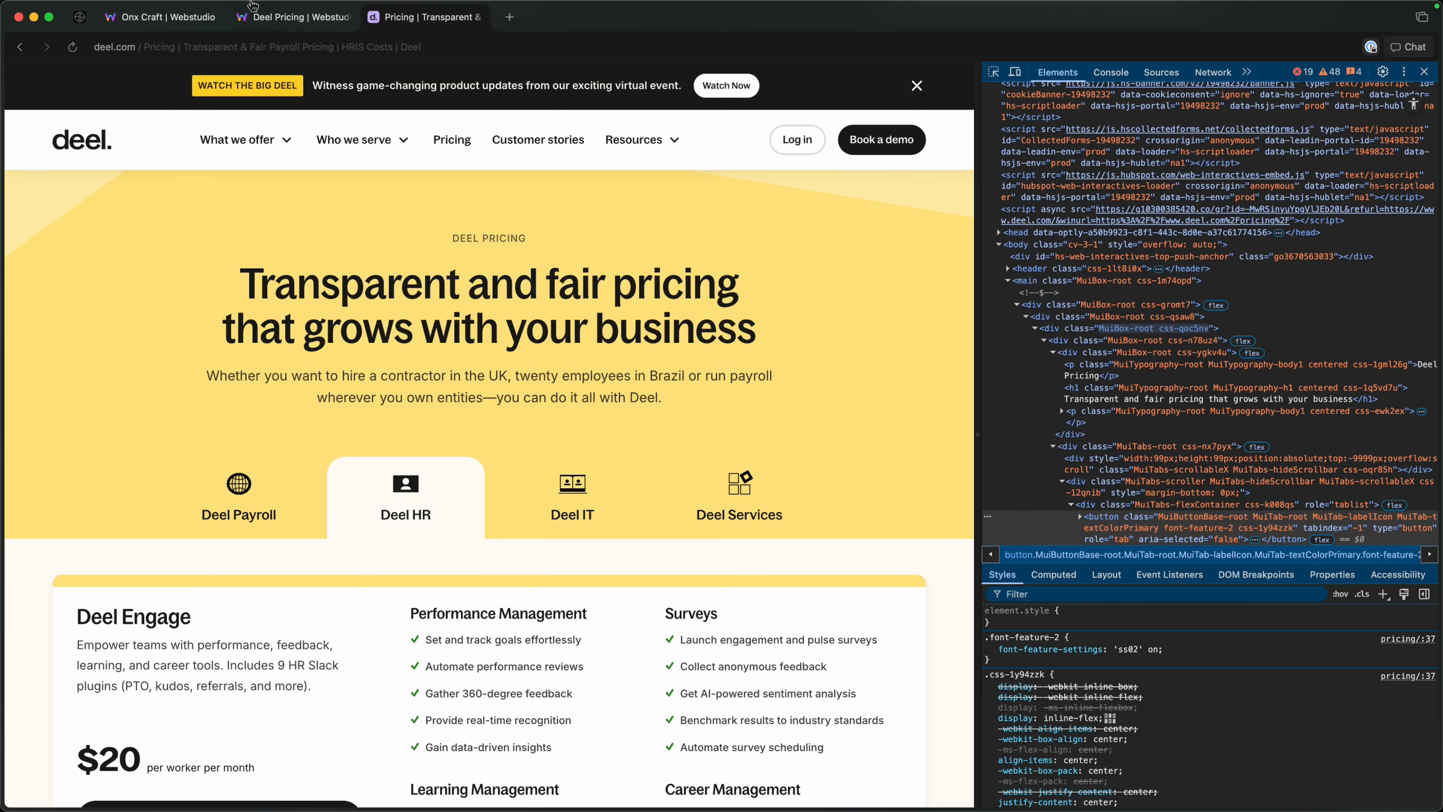
{"action": "left_click", "coordinate": [285, 26]}
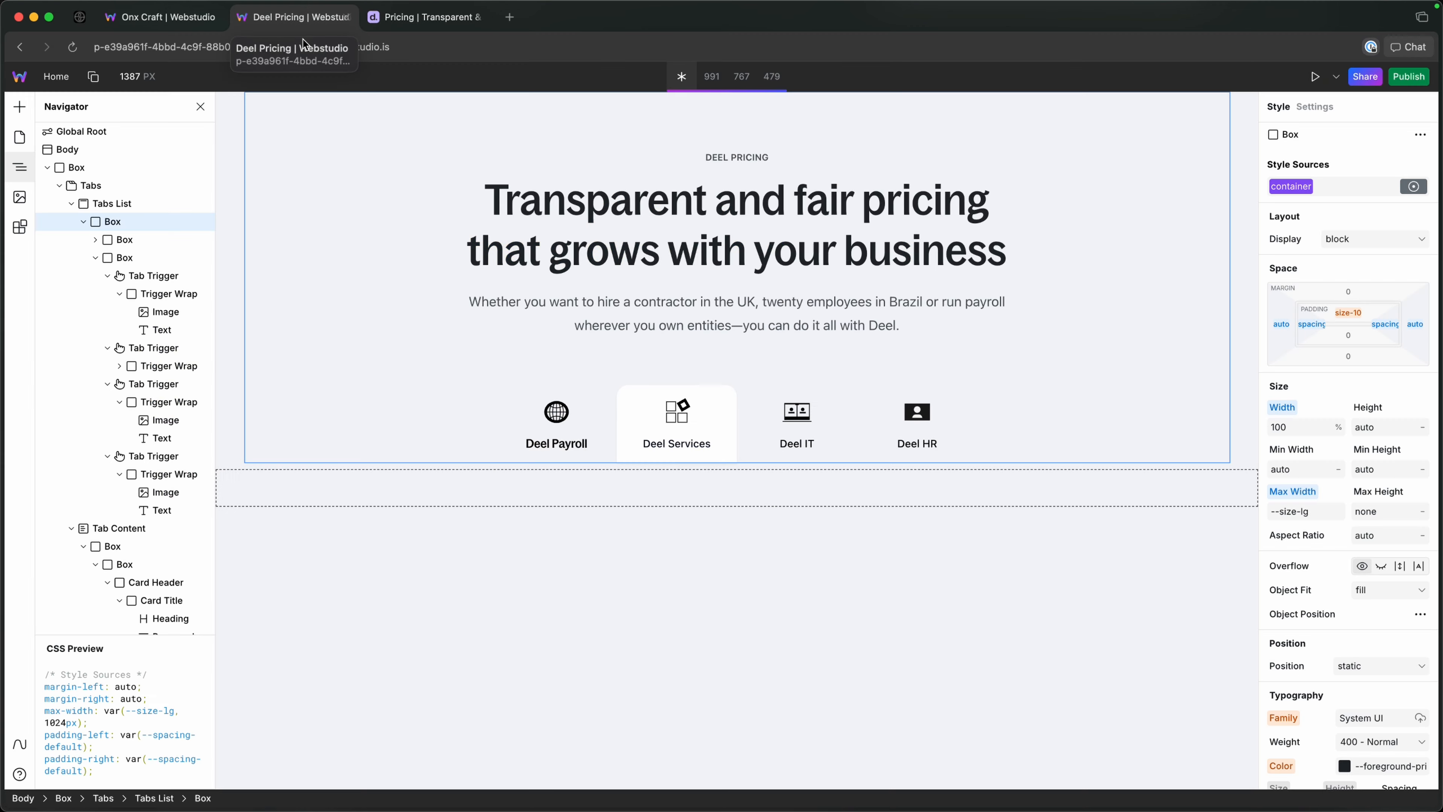
Examine the background color in the tab-trigger token's Hover state and compare it with the tabs on Deel's live pricing page.
{"action": "left_click", "coordinate": [613, 413]}
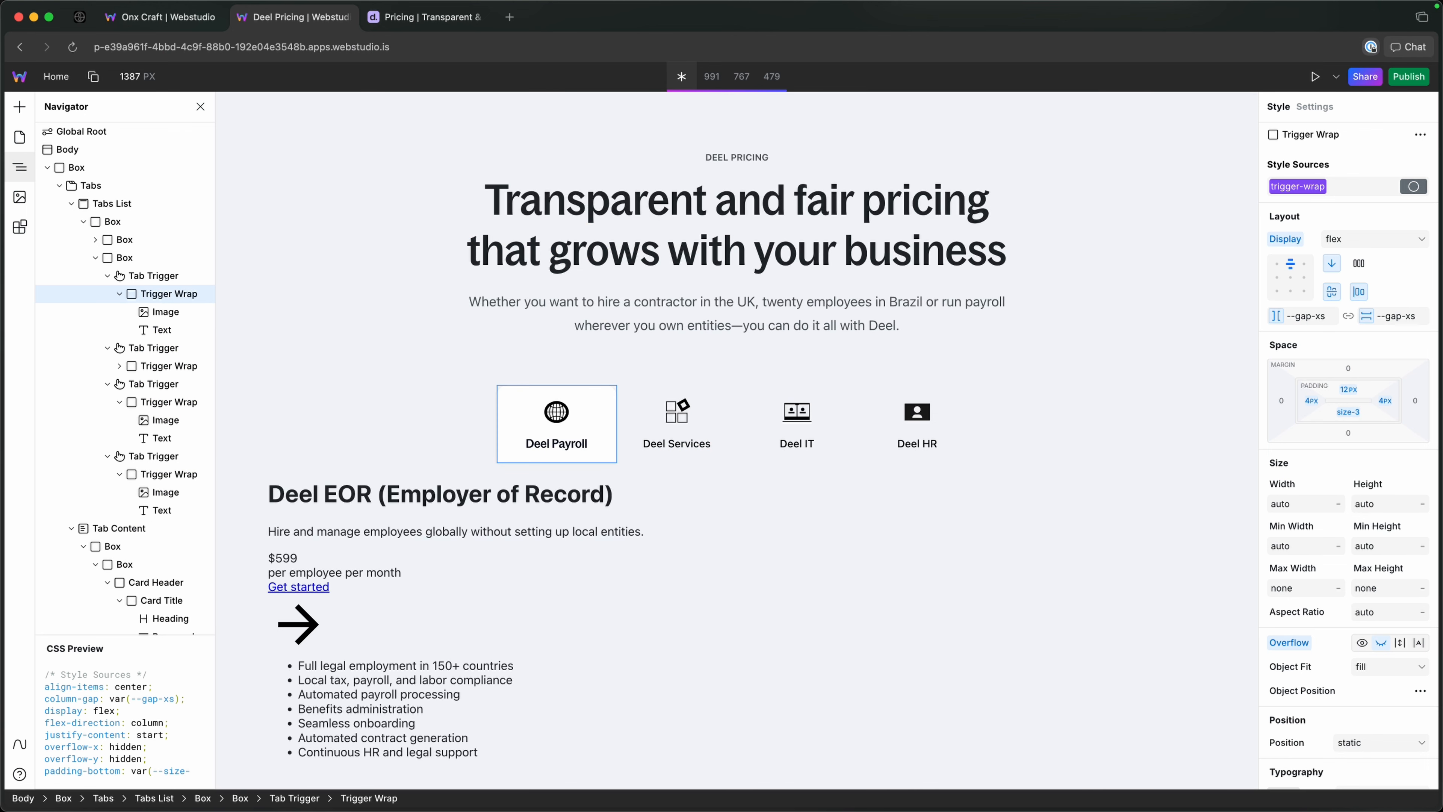
{"action": "left_click", "coordinate": [137, 278]}
{"action": "left_click", "coordinate": [1313, 186]}
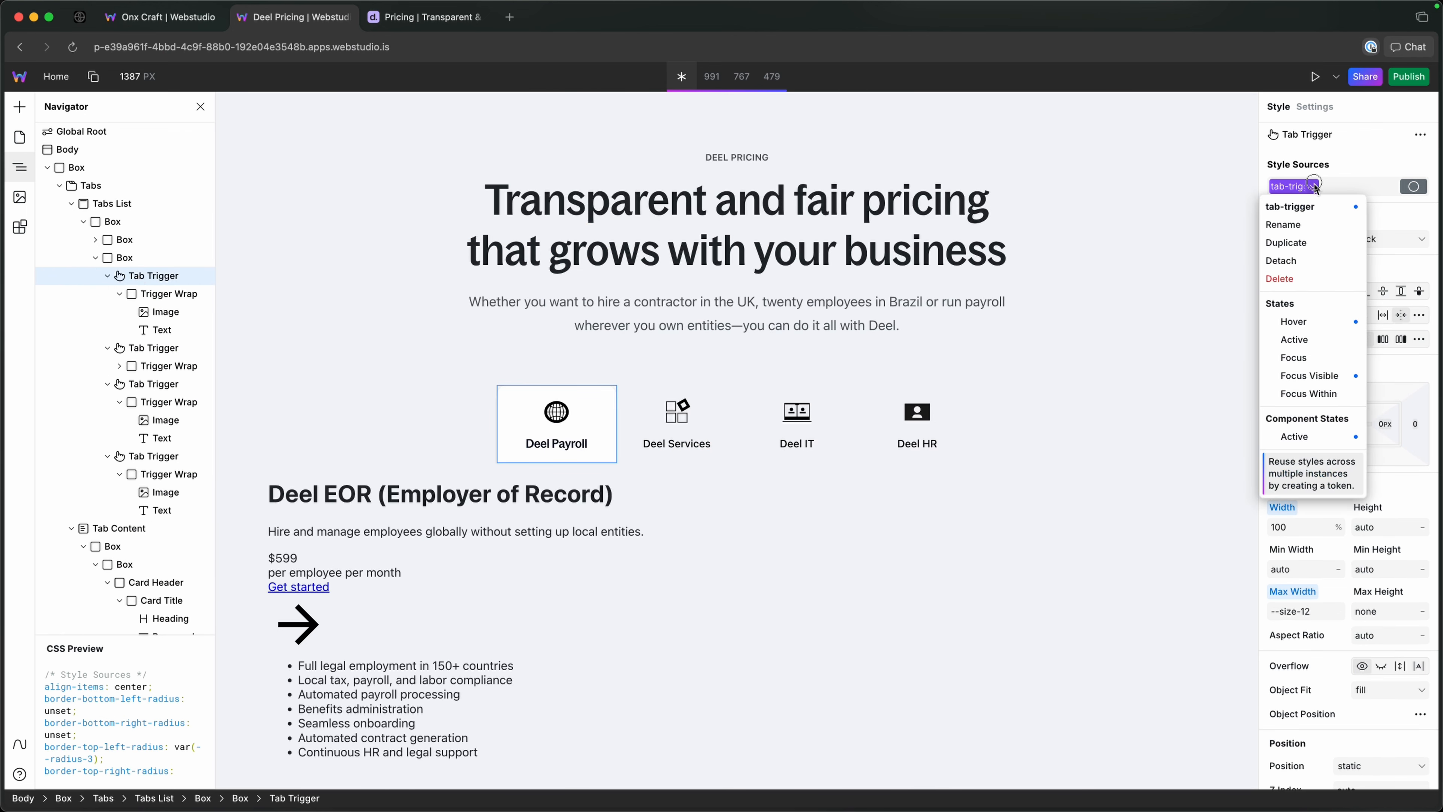
{"action": "left_click", "coordinate": [1308, 322]}
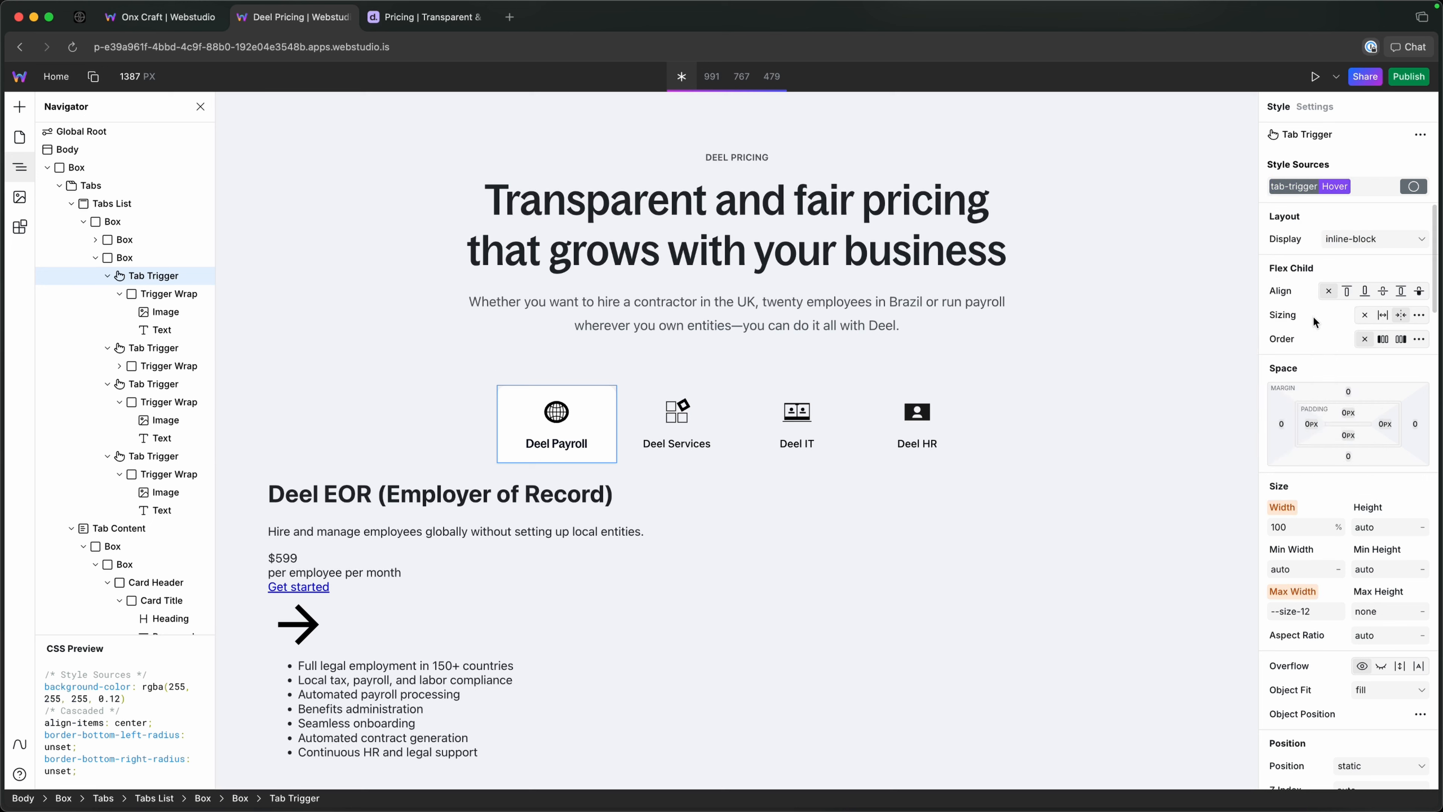
{"action": "scroll", "coordinate": [1356, 604], "scroll_direction": "down", "scroll_amount": 10}
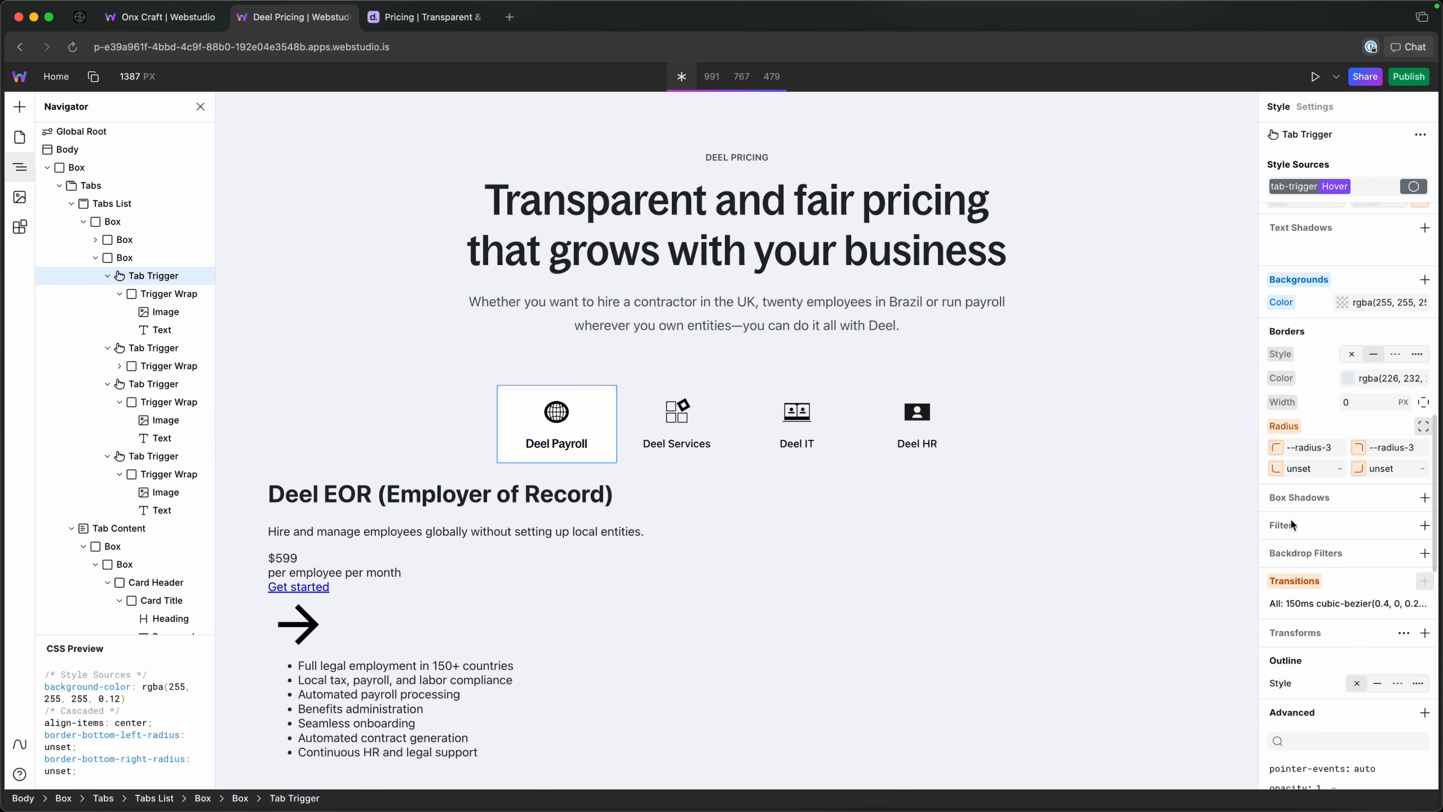
{"action": "scroll", "coordinate": [1302, 504], "scroll_direction": "down", "scroll_amount": 1}
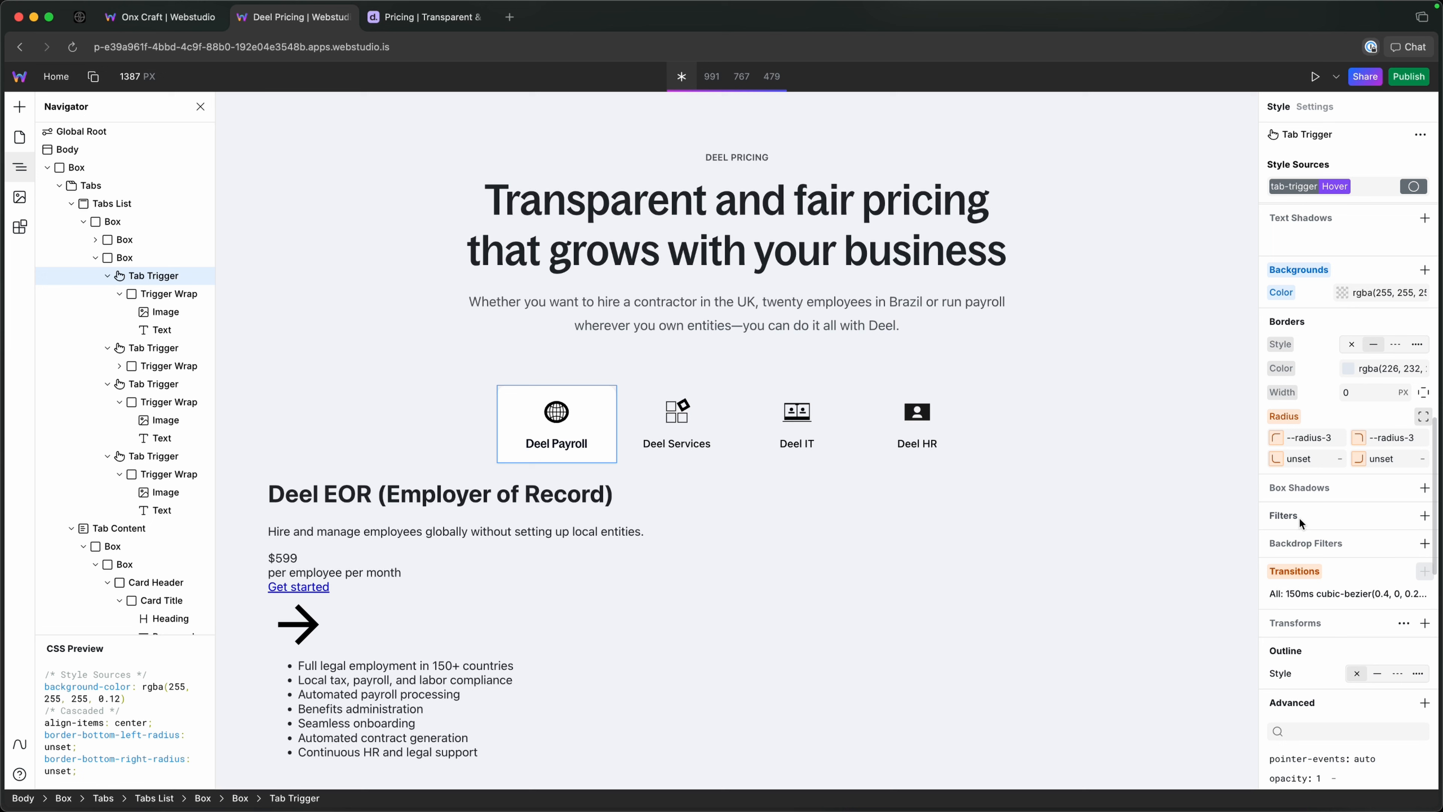
{"action": "left_click", "coordinate": [1343, 293]}
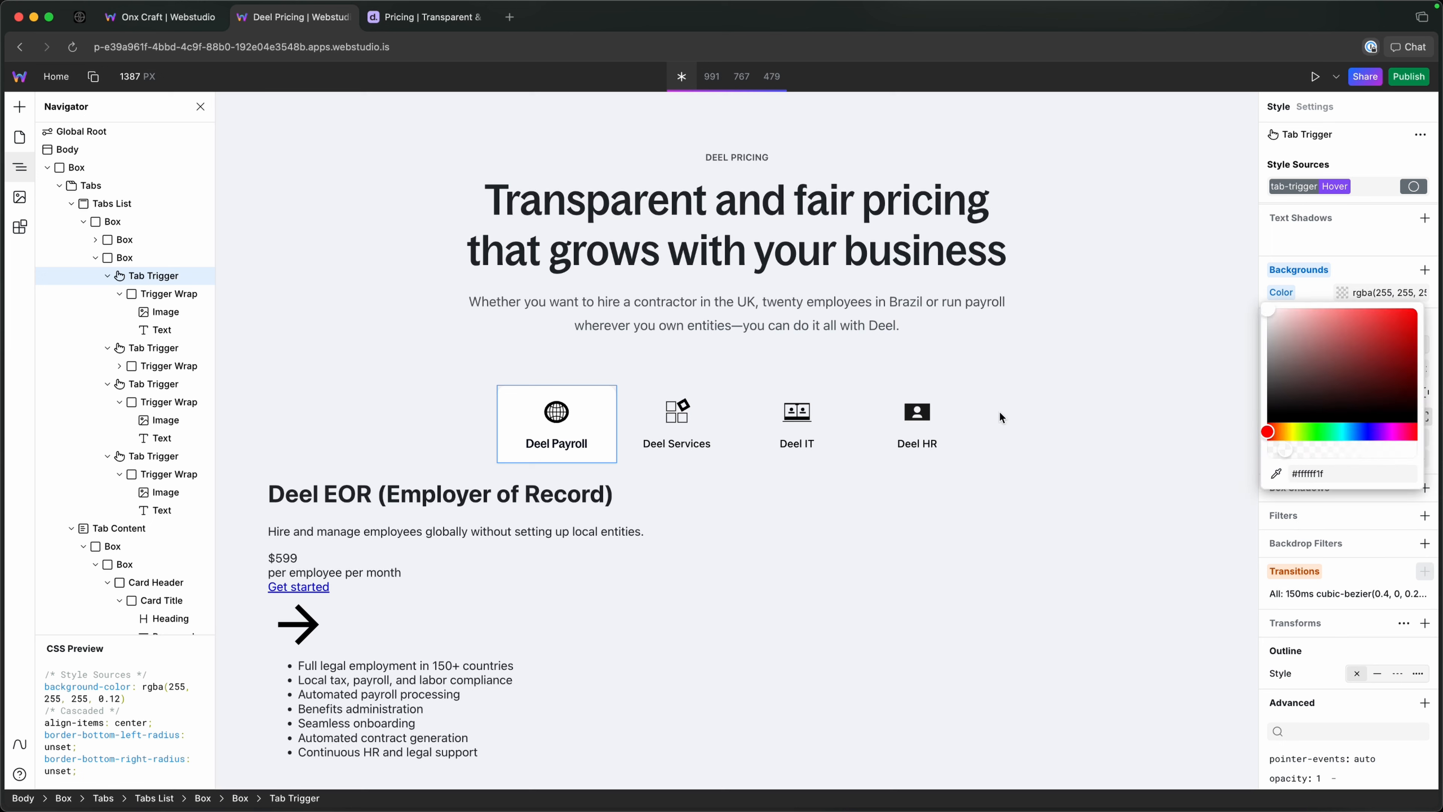
{"action": "key", "text": "Escape"}
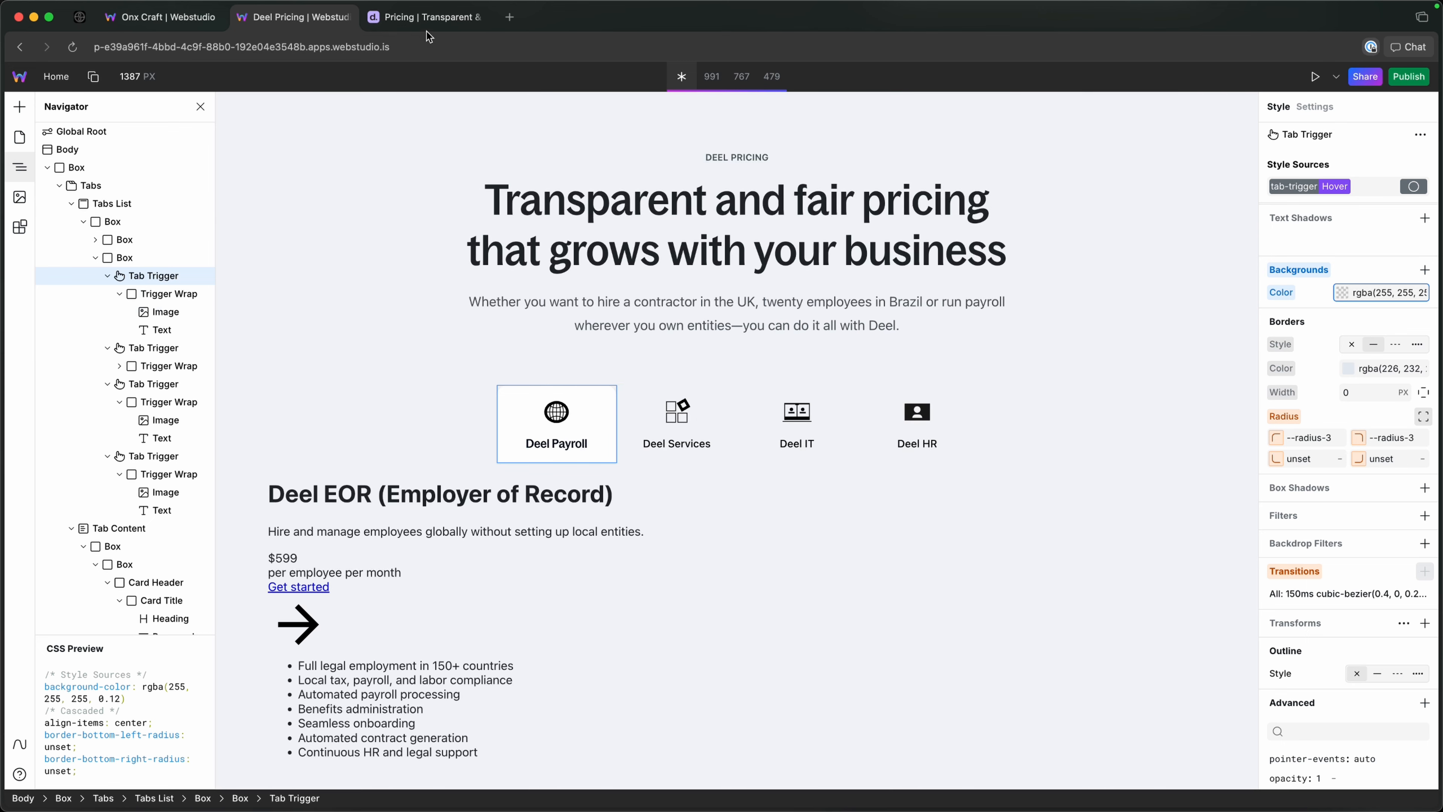
{"action": "left_click", "coordinate": [428, 16]}
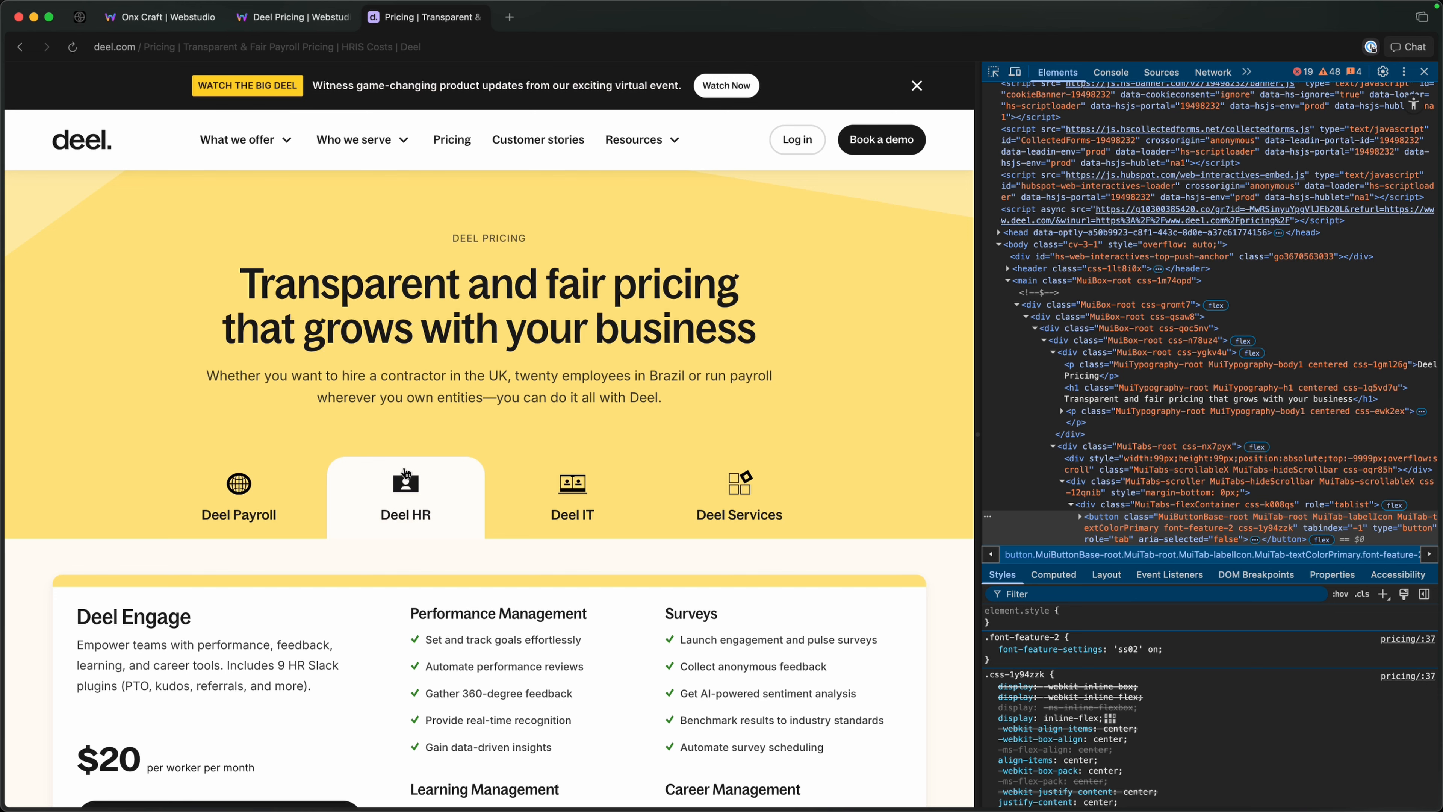
{"action": "left_click", "coordinate": [321, 17]}
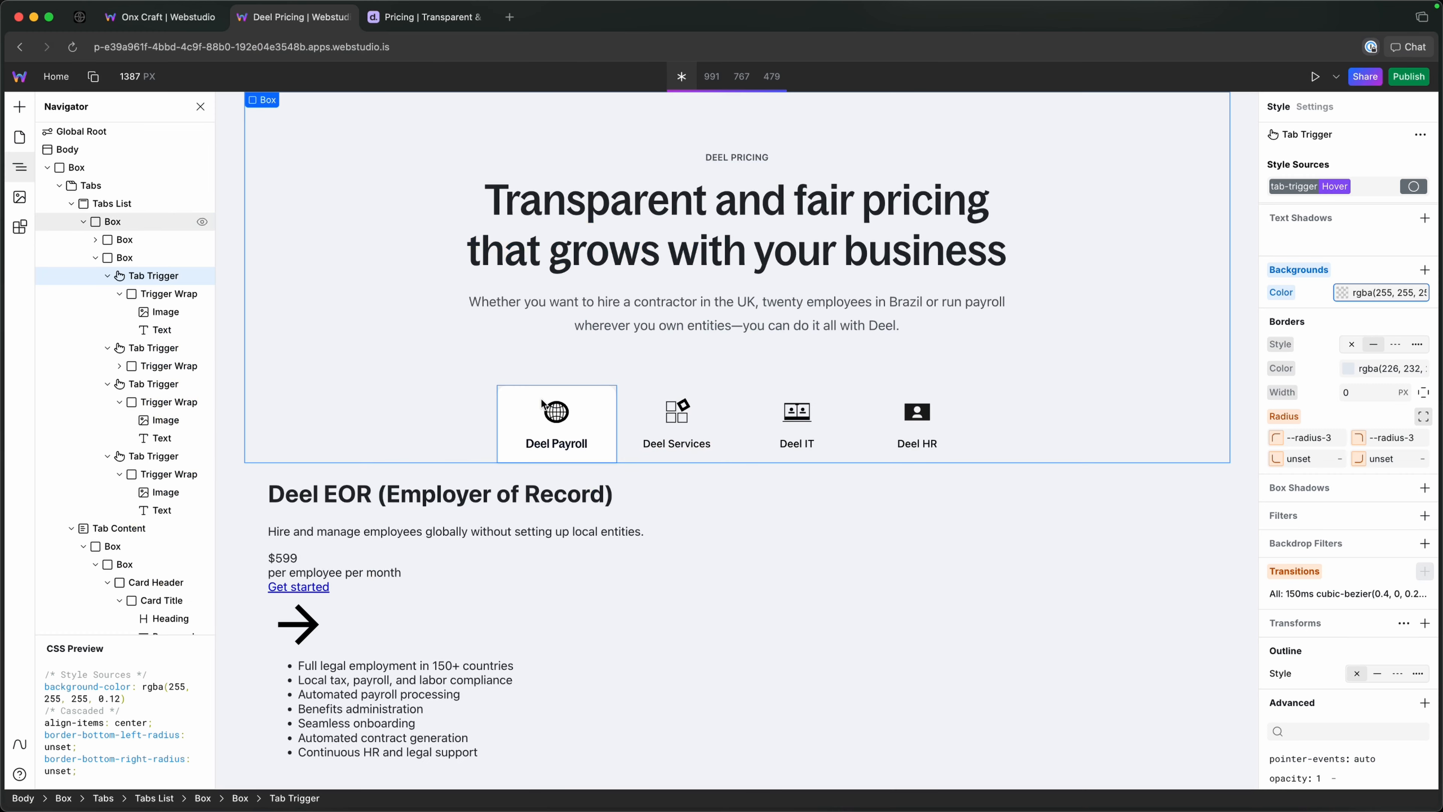
Return the Deel Payroll Tab Trigger to its base tab-trigger styles and check the hover and active appearance of the tabs.
{"action": "left_click", "coordinate": [144, 294]}
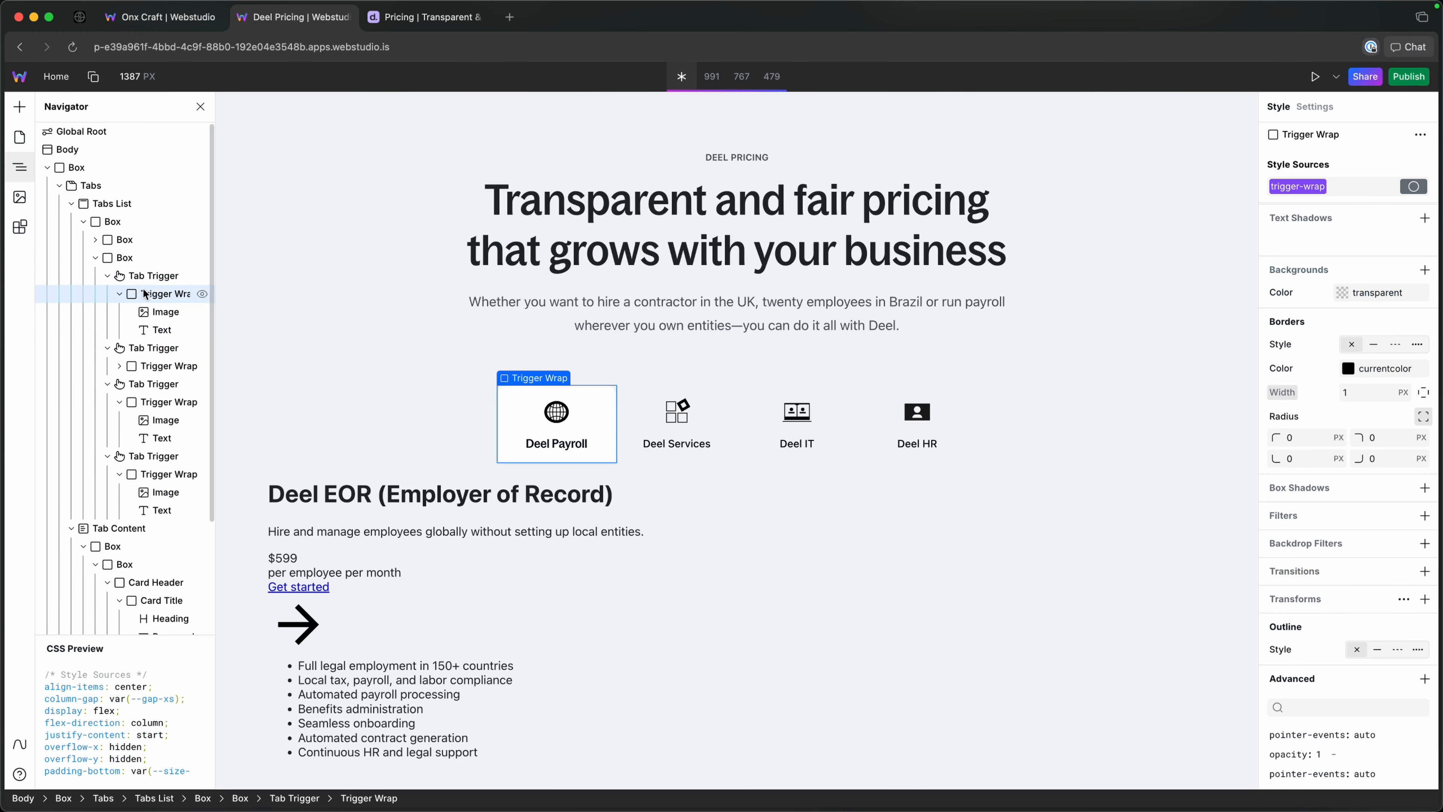
{"action": "left_click", "coordinate": [167, 277]}
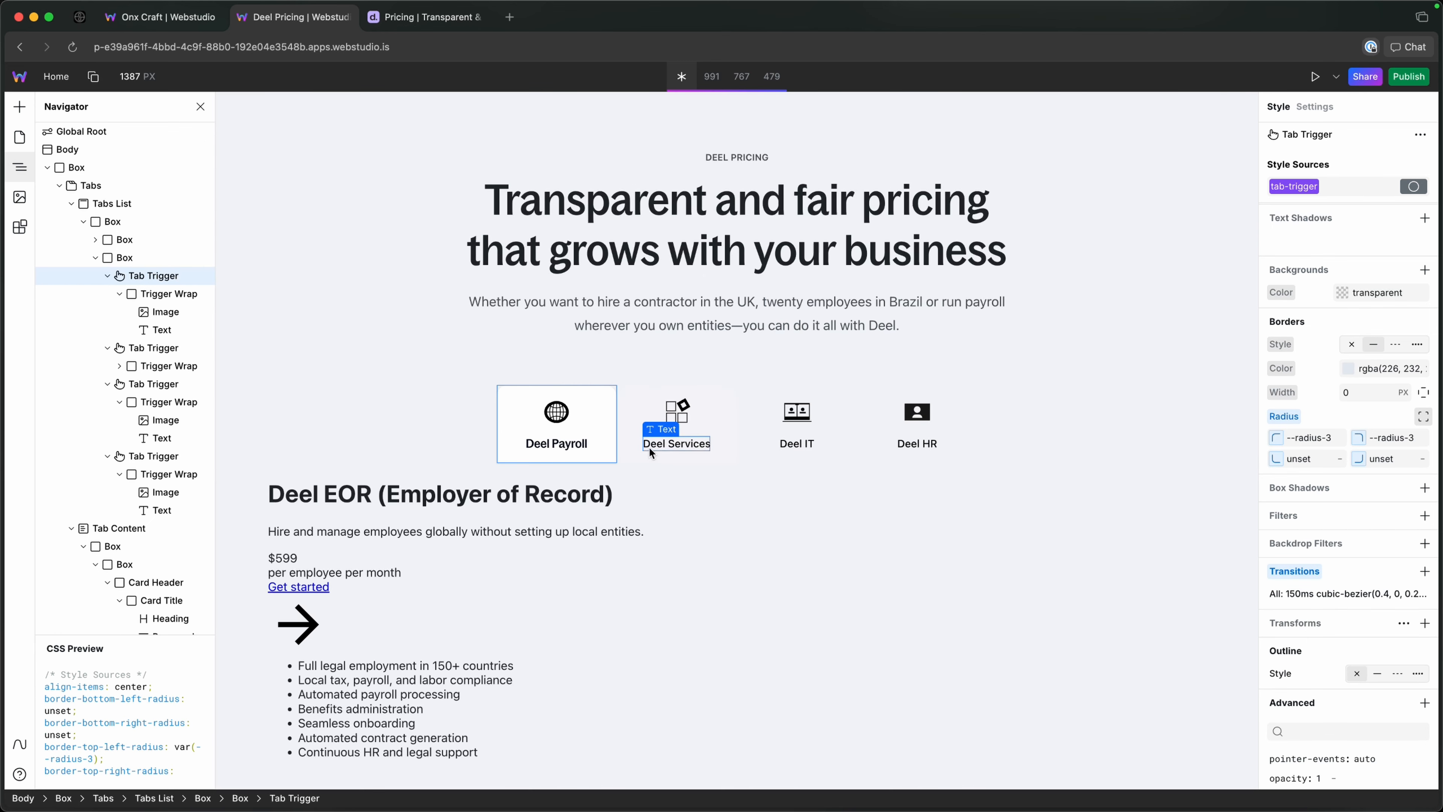
{"action": "left_click", "coordinate": [495, 532]}
{"action": "left_click", "coordinate": [556, 515]}
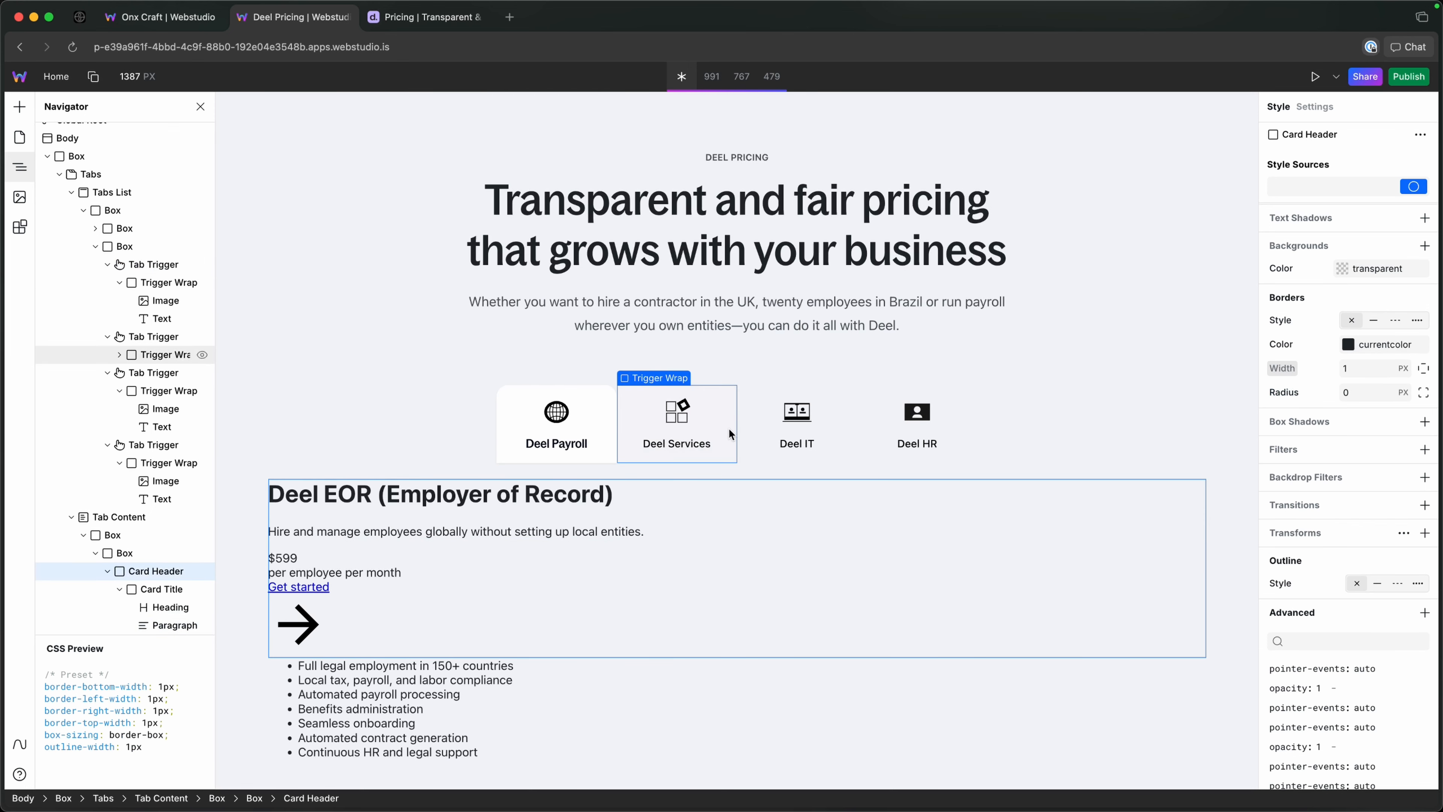
{"action": "left_click", "coordinate": [750, 423]}
{"action": "left_click", "coordinate": [864, 421]}
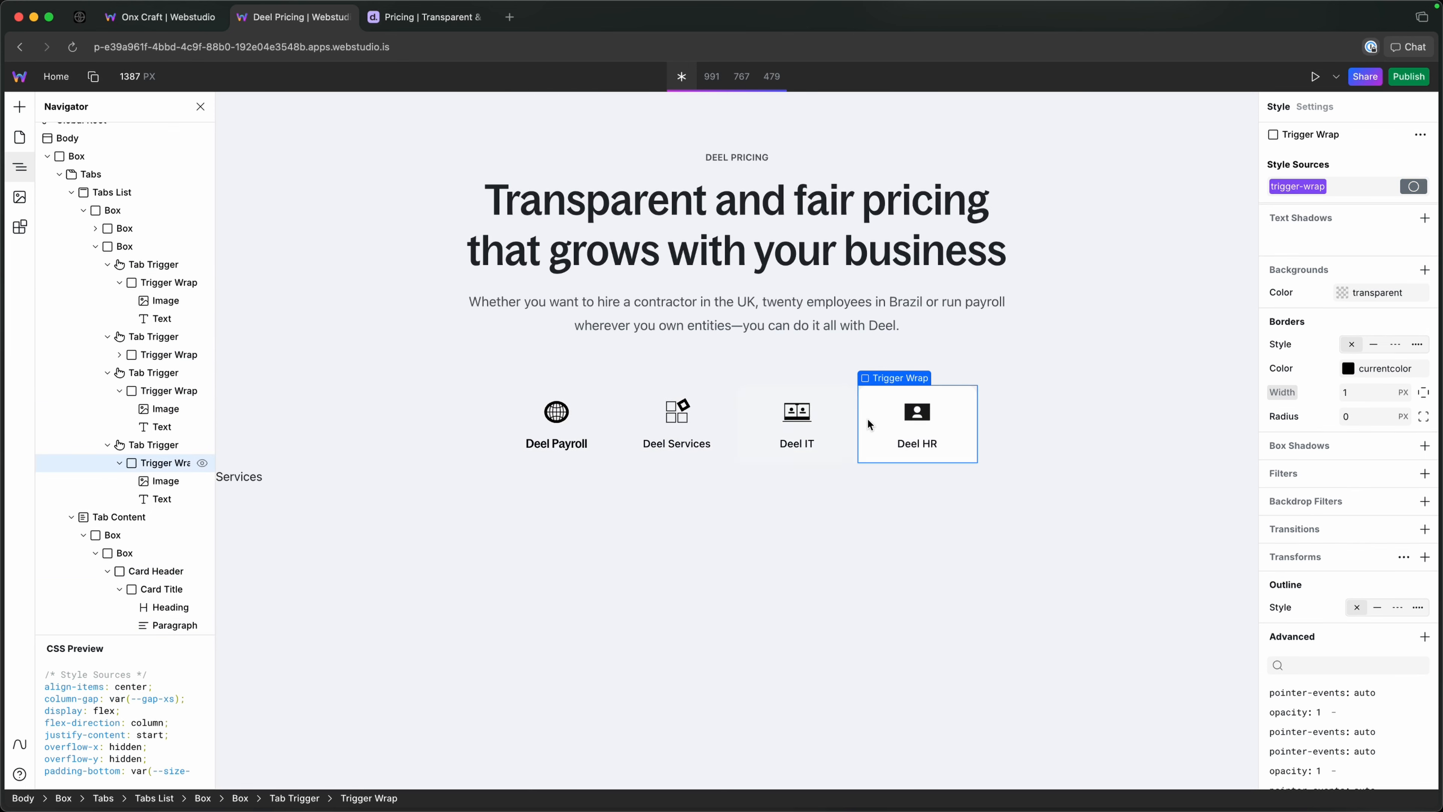
Collapse the Box that holds the four tab triggers in the element tree.
{"action": "left_click", "coordinate": [98, 246]}
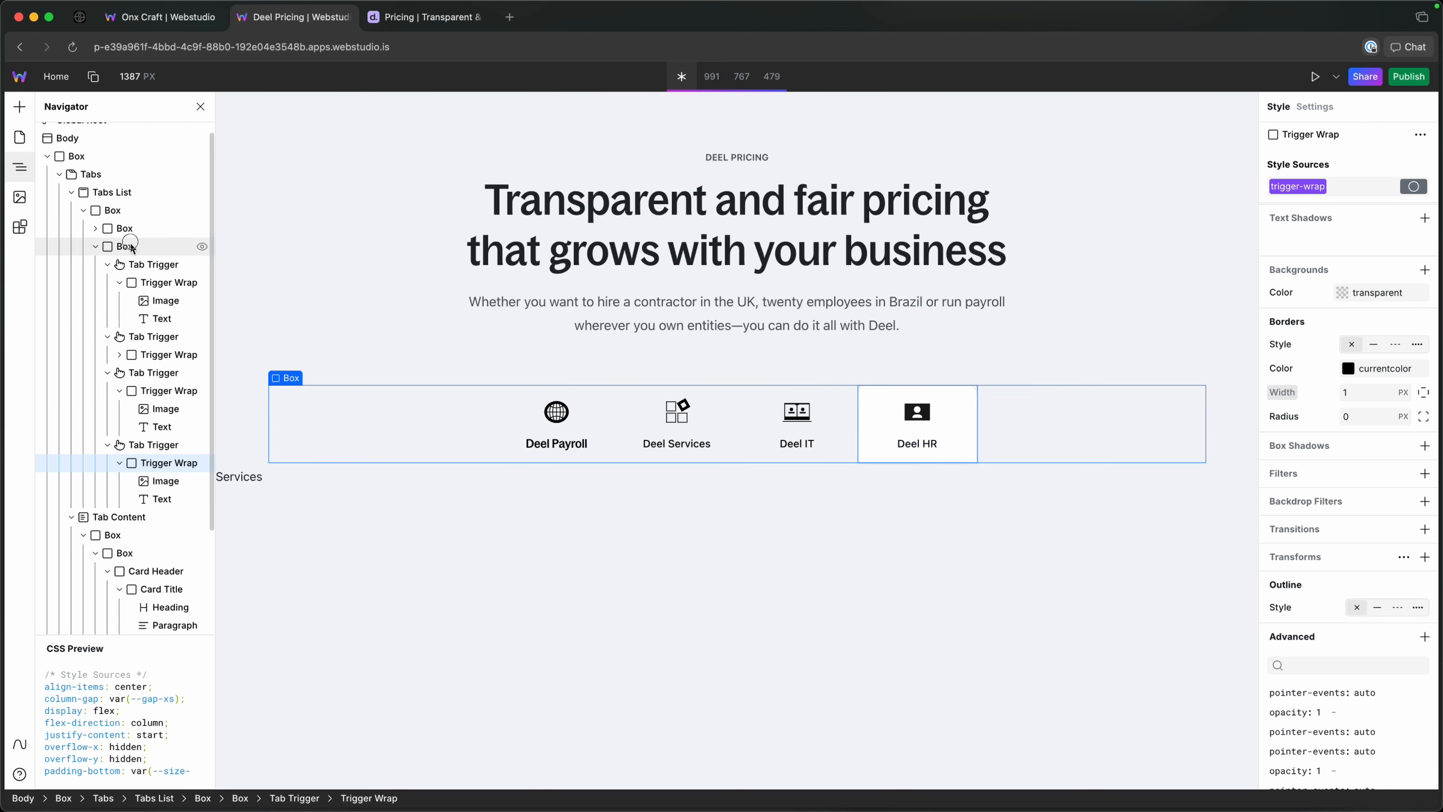
{"action": "left_click", "coordinate": [96, 245]}
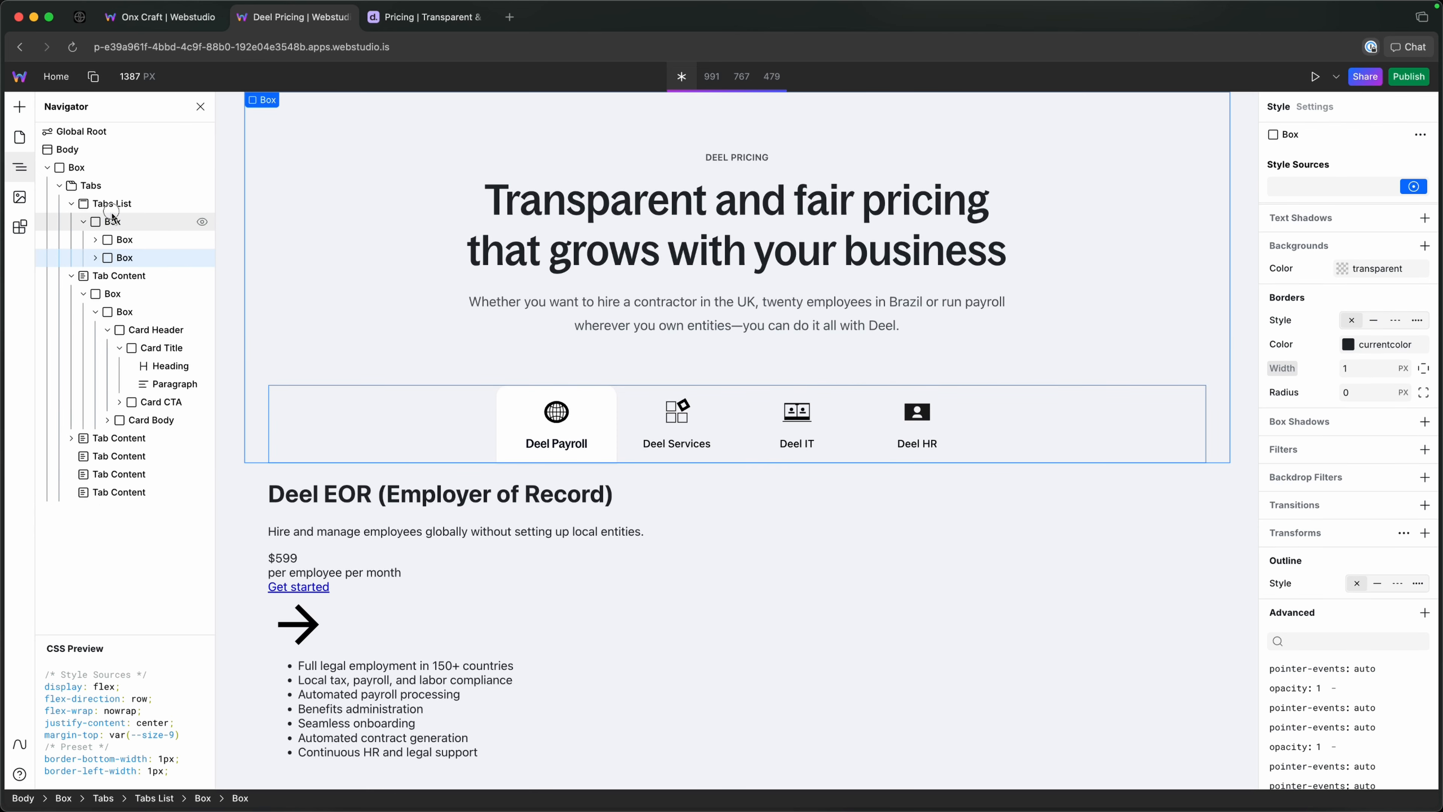
Select the Tabs List, and switch through the Deel Services, Deel IT and Deel HR tabs on the canvas.
{"action": "left_click", "coordinate": [113, 205]}
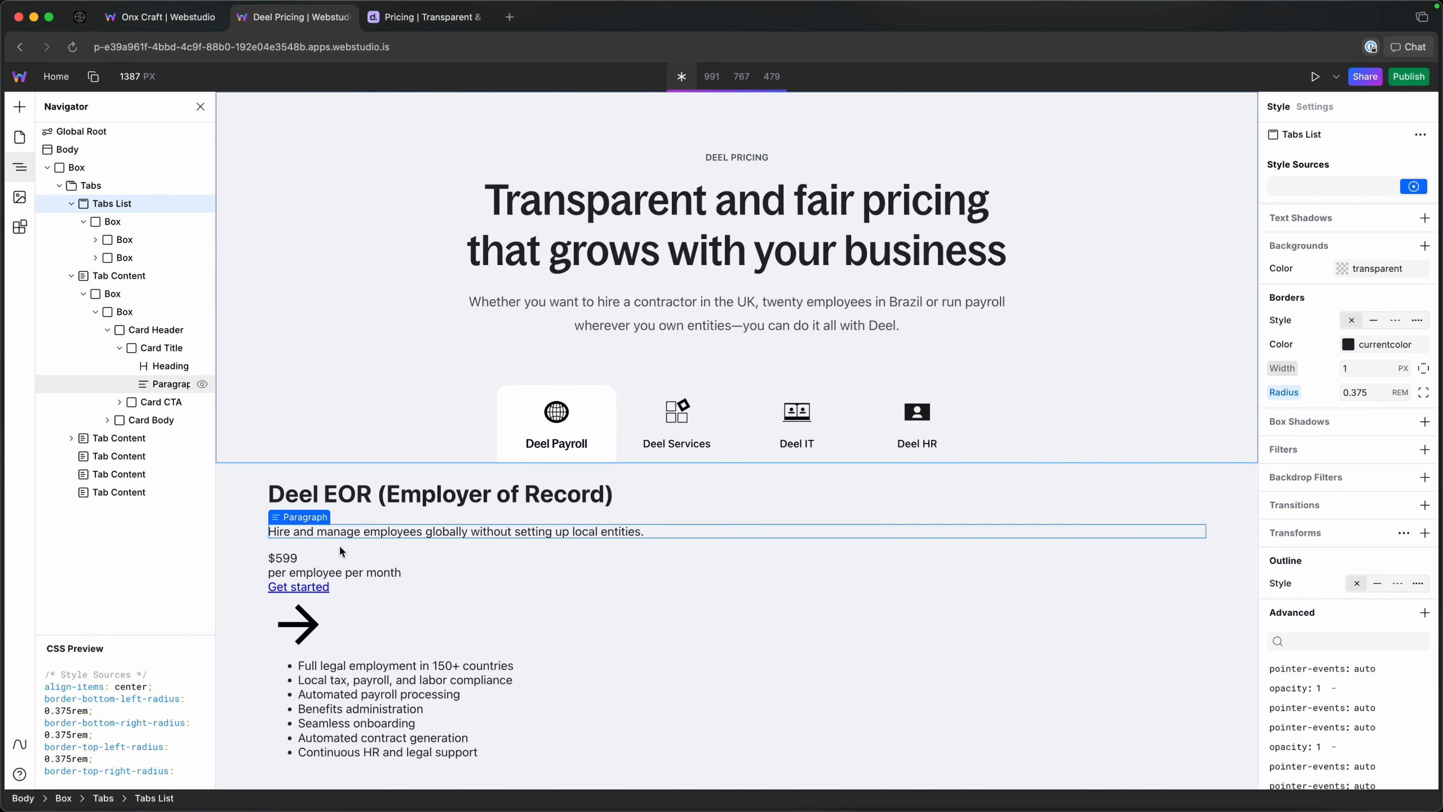
{"action": "left_click", "coordinate": [632, 418]}
{"action": "left_click", "coordinate": [777, 418]}
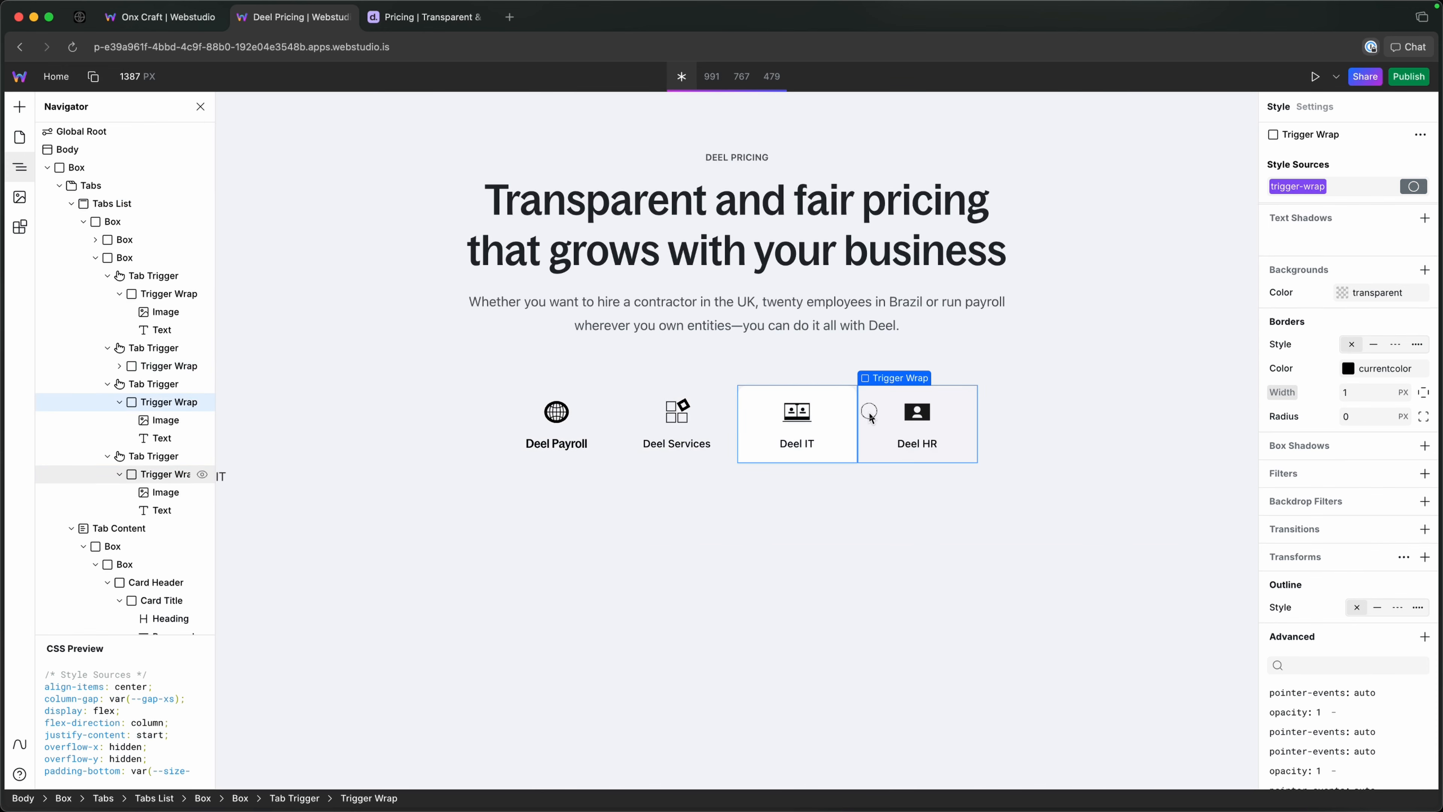
{"action": "left_click", "coordinate": [912, 420]}
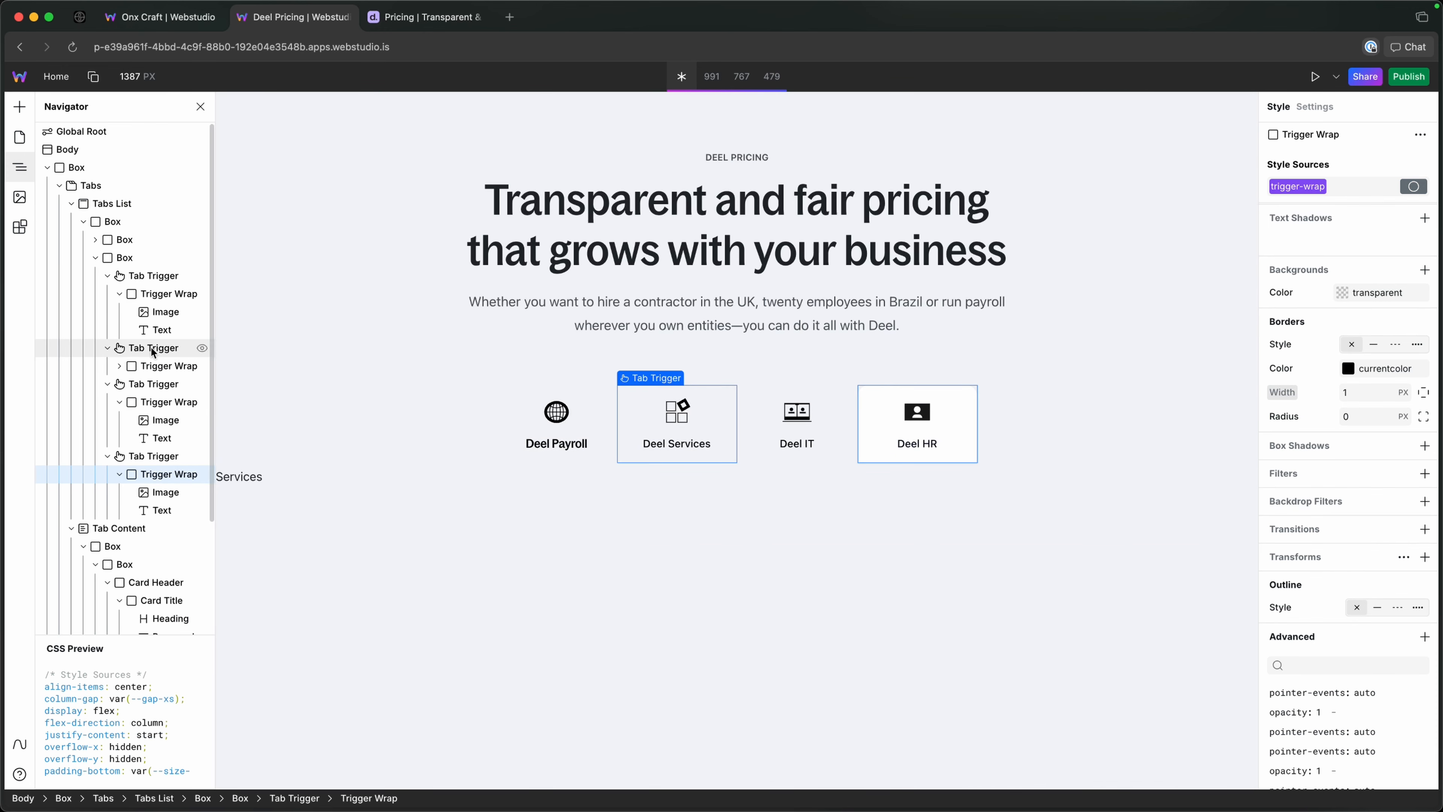
Collapse all four Tab Triggers in the element tree.
{"action": "left_click", "coordinate": [105, 382]}
{"action": "left_click", "coordinate": [106, 347]}
{"action": "left_click", "coordinate": [107, 277]}
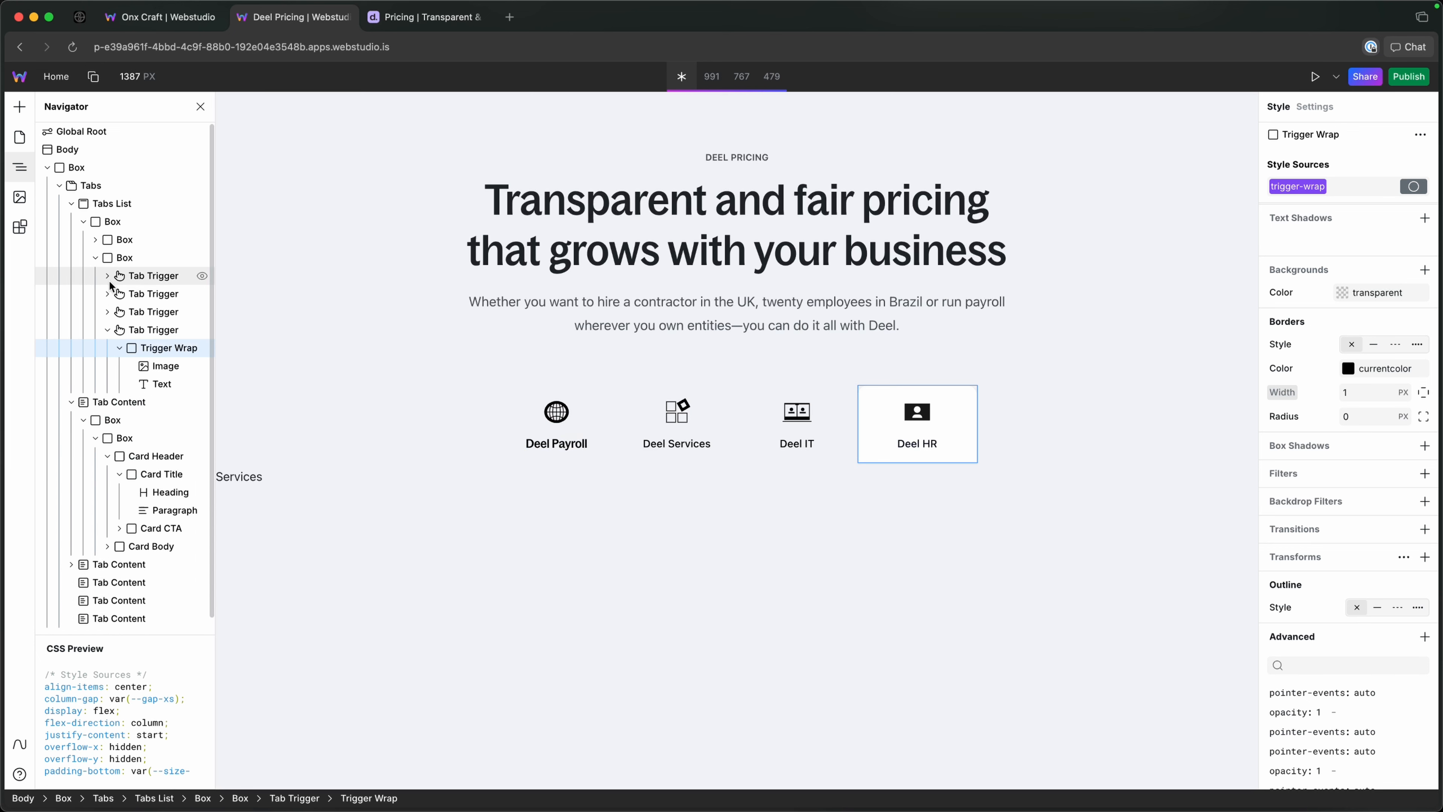
{"action": "left_click", "coordinate": [107, 330]}
Add a custom attribute named ox-trigger, without a value, to the Deel Payroll Tab Trigger.
{"action": "left_click", "coordinate": [146, 277]}
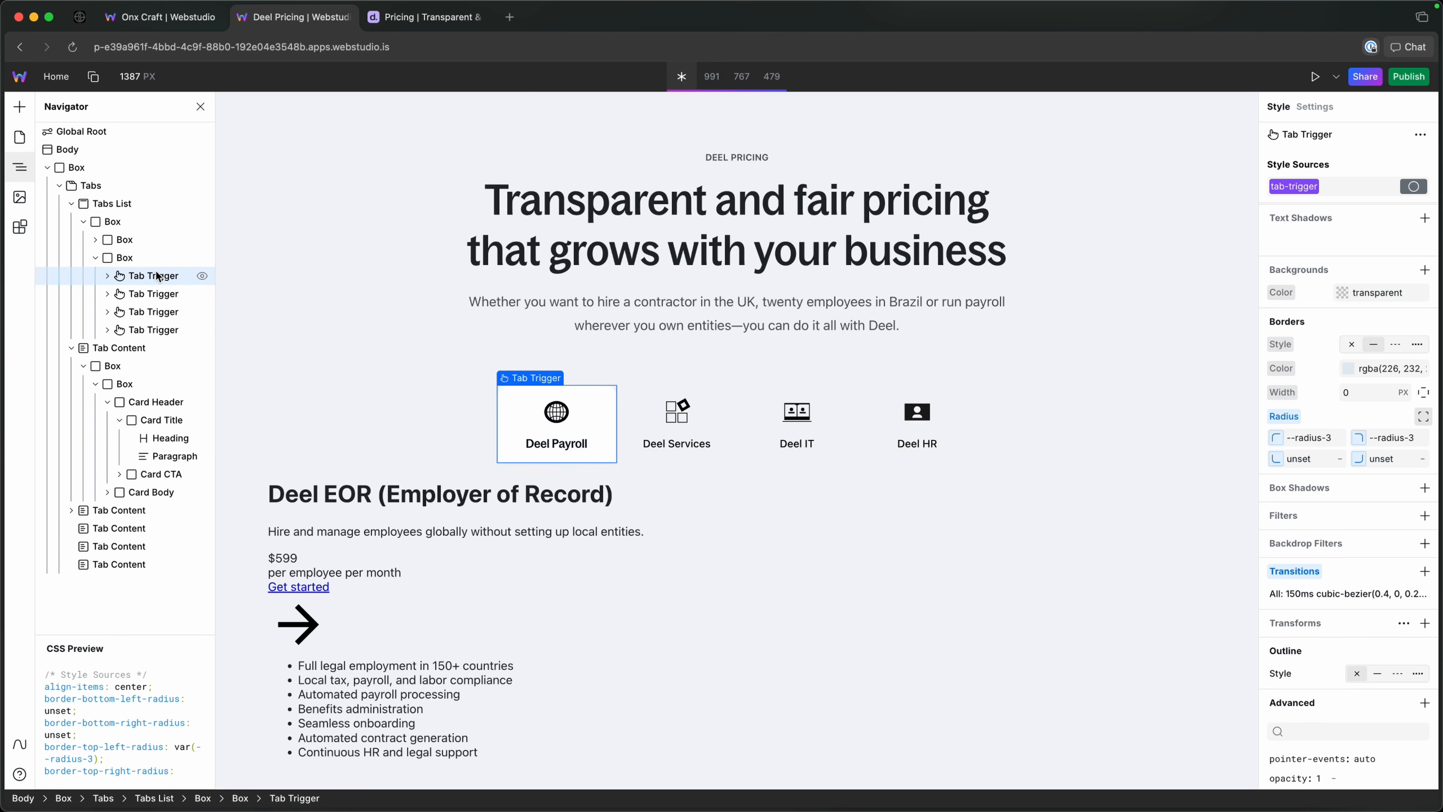
{"action": "key", "text": "d"}
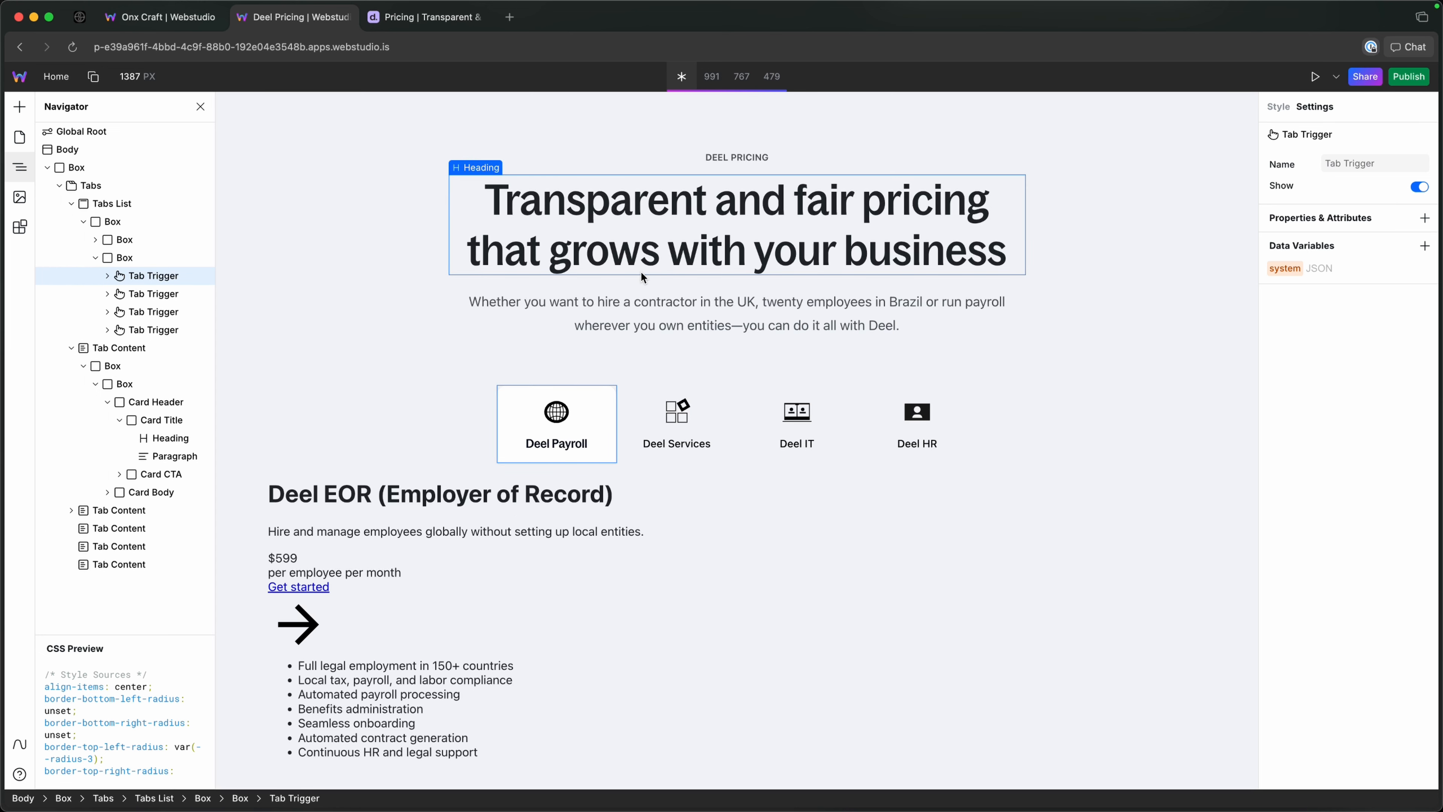
{"action": "left_click", "coordinate": [1425, 218]}
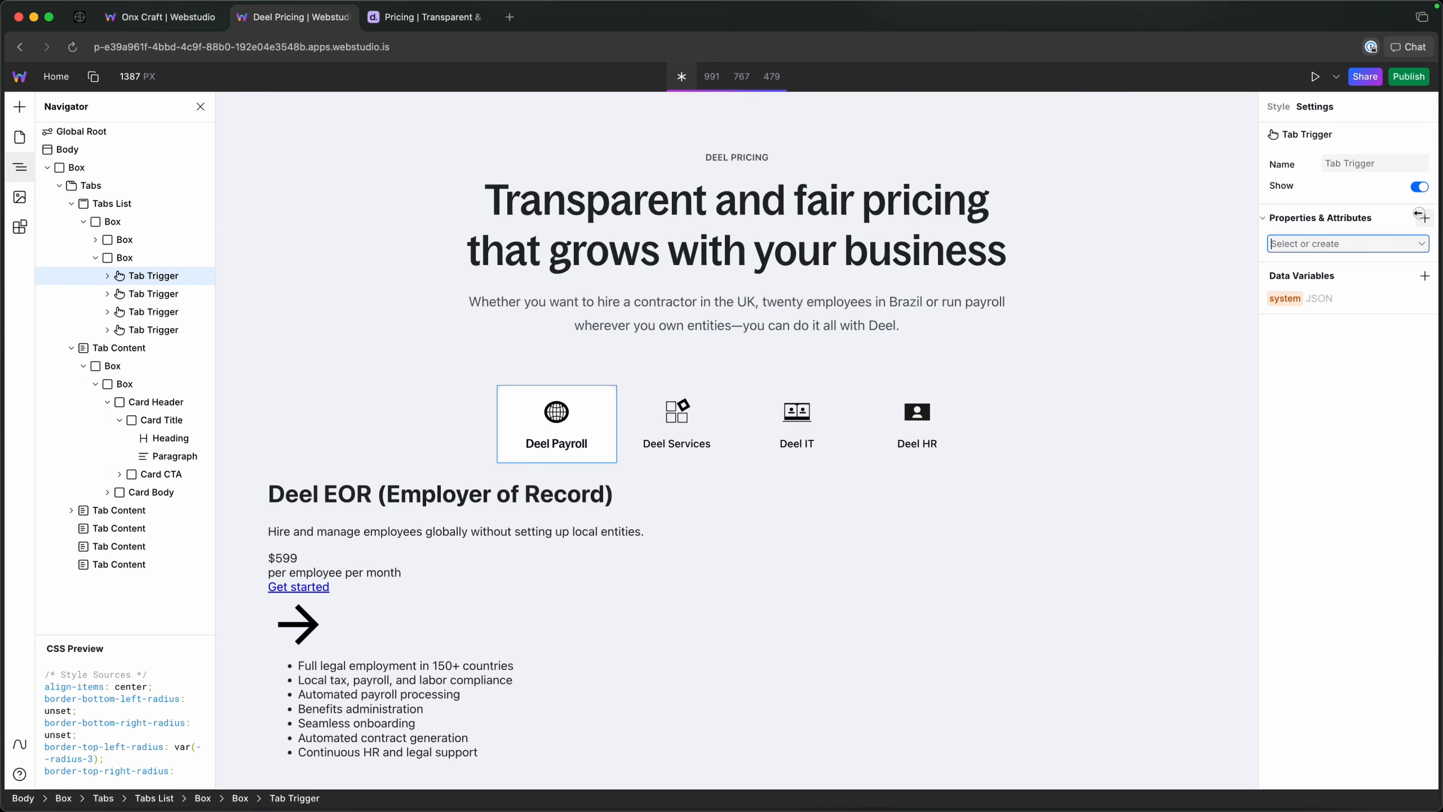
{"action": "type", "text": "ox-tr"}
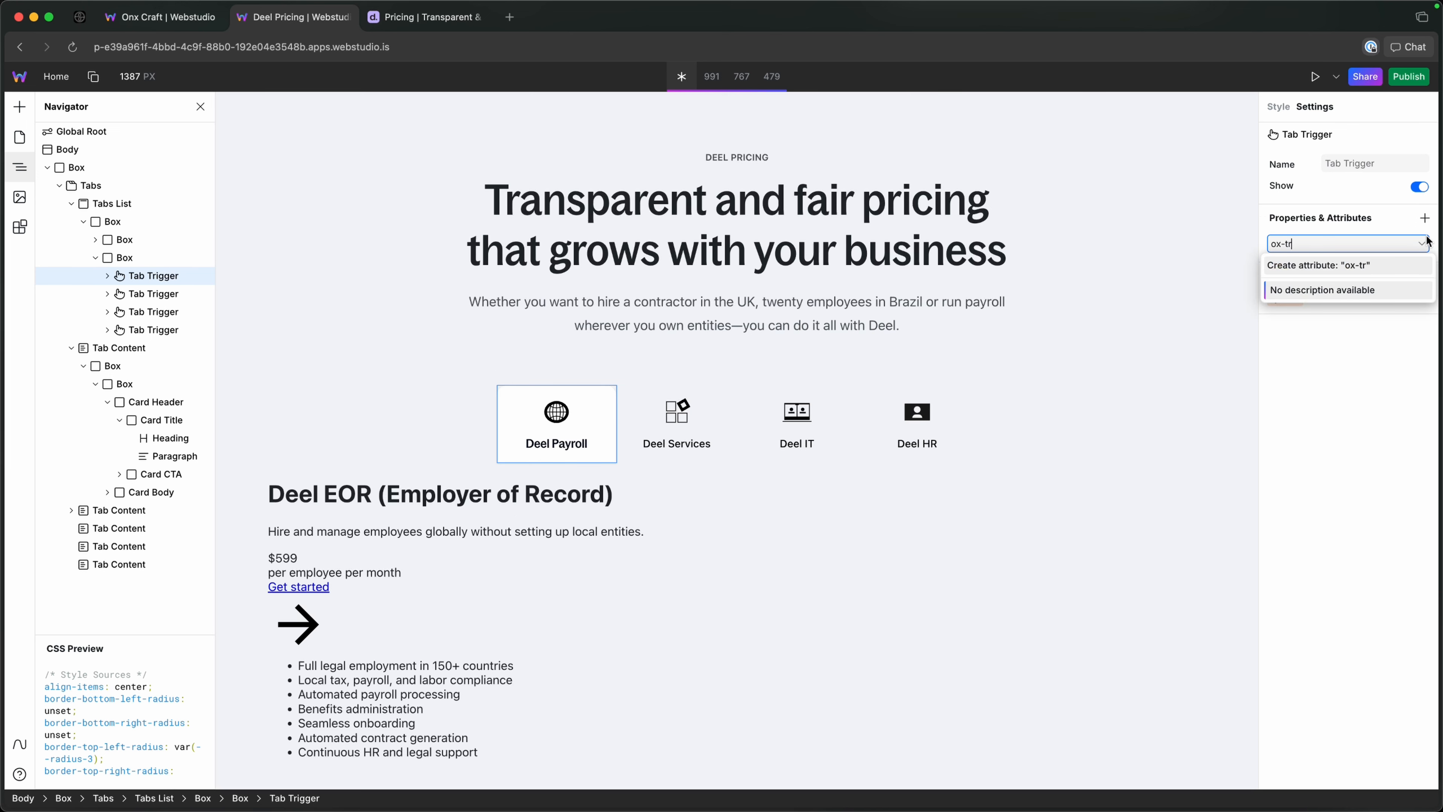
{"action": "type", "text": "igger"}
{"action": "key", "text": "Return"}
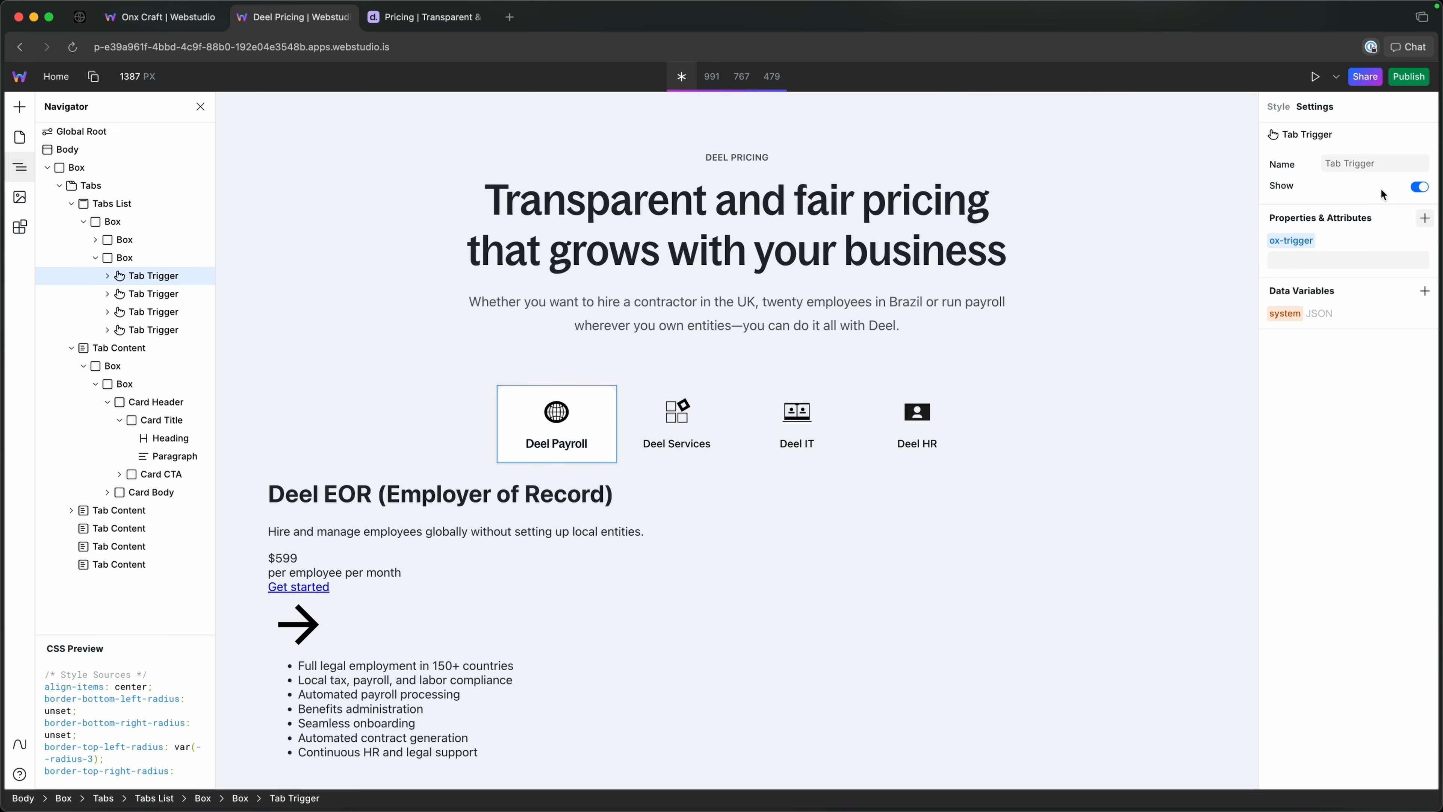
Add a second empty attribute named ox-bg-color to the Deel Payroll Tab Trigger.
{"action": "left_click", "coordinate": [1427, 221]}
{"action": "type", "text": "ox"}
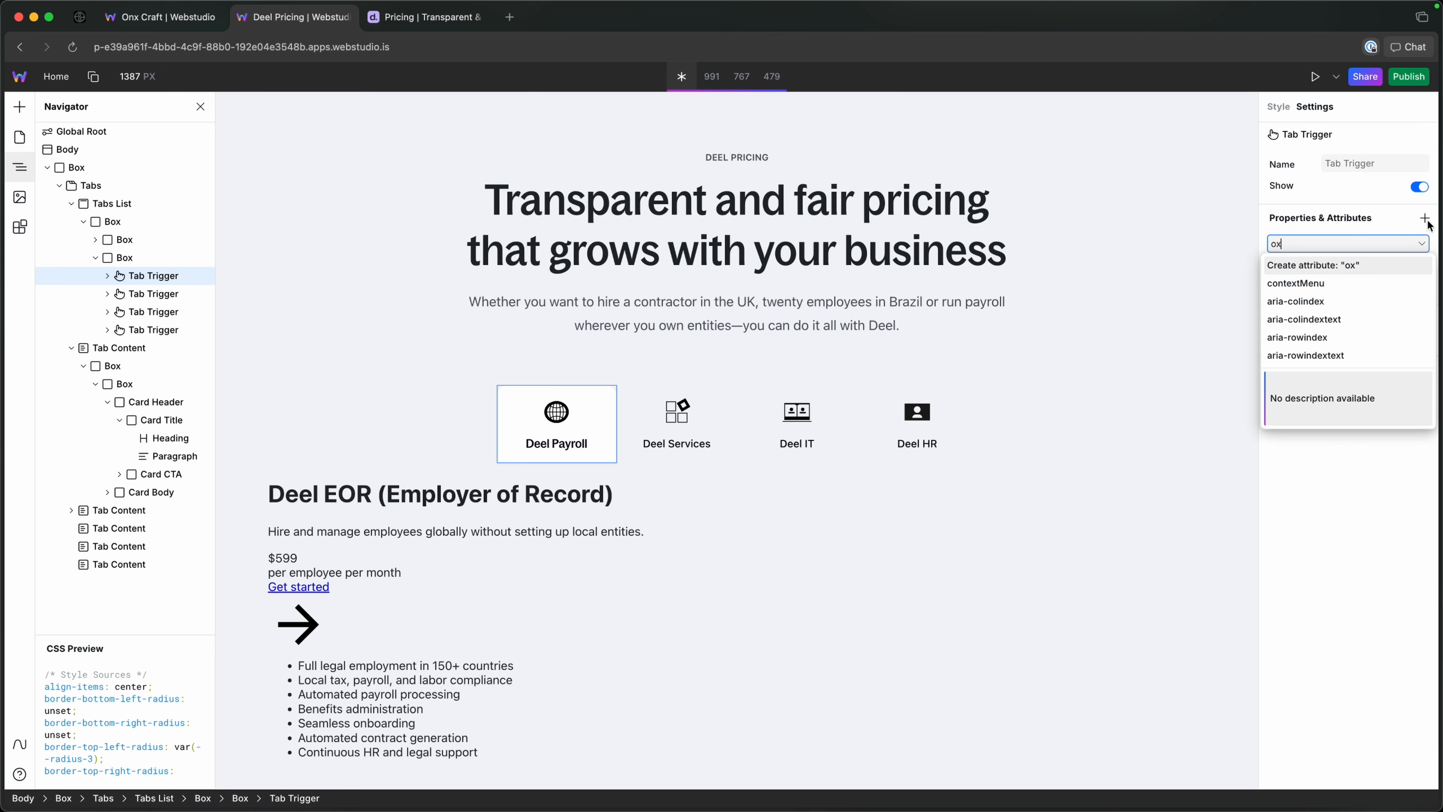
{"action": "type", "text": "-bg-color"}
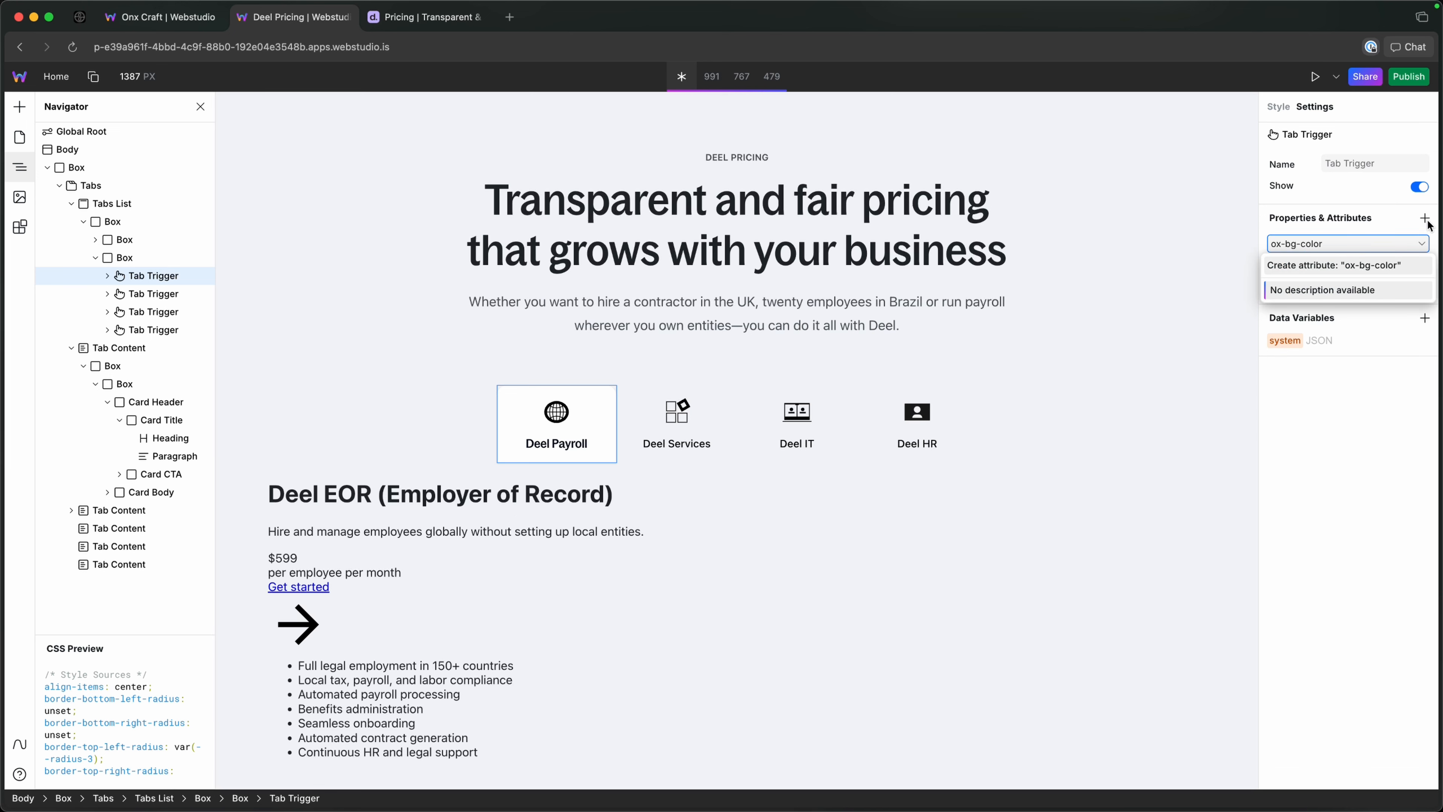
{"action": "key", "text": "Return"}
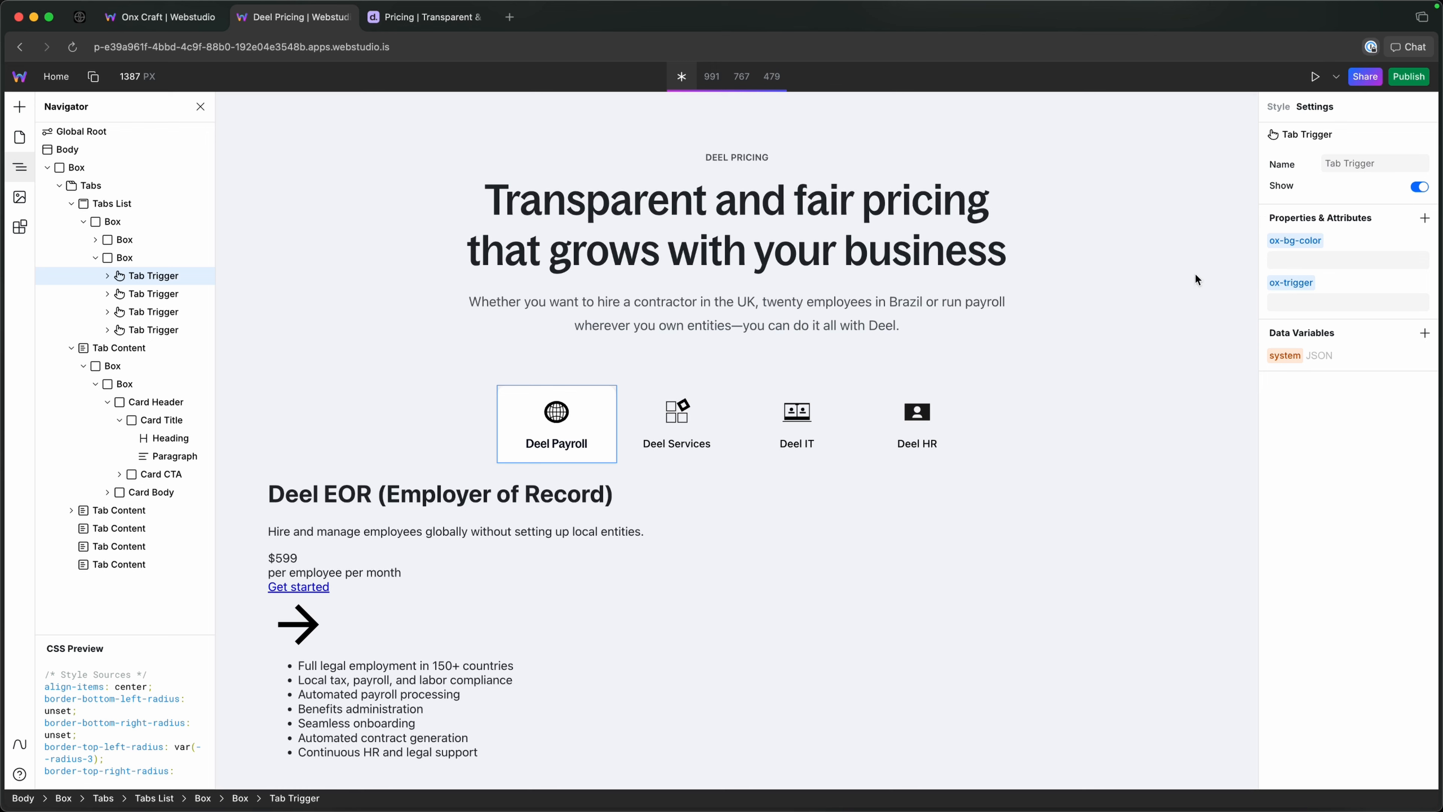
Add a custom attribute named ox-trigger, without a value, to the Deel Services Tab Trigger.
{"action": "left_click", "coordinate": [193, 294]}
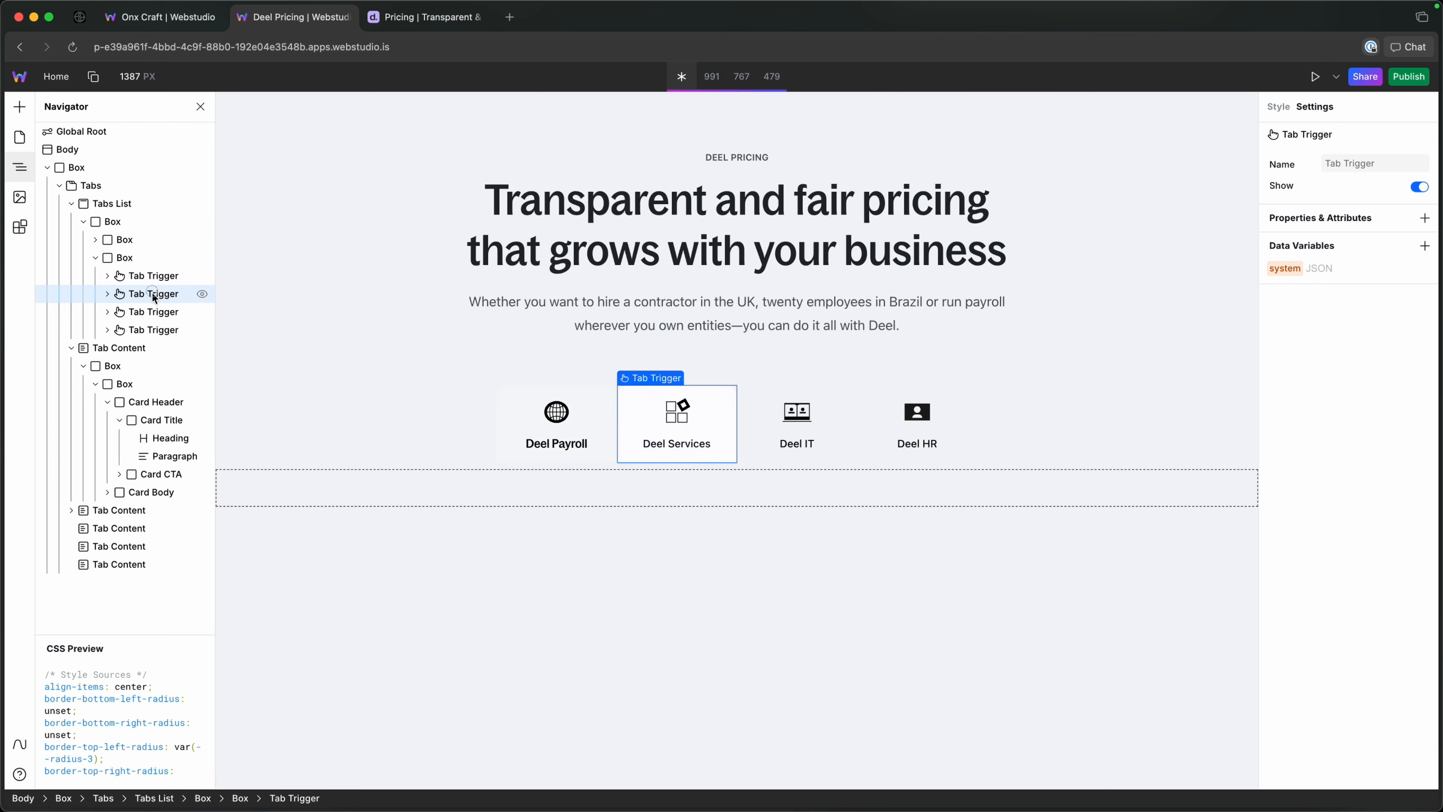
{"action": "left_click", "coordinate": [1425, 217]}
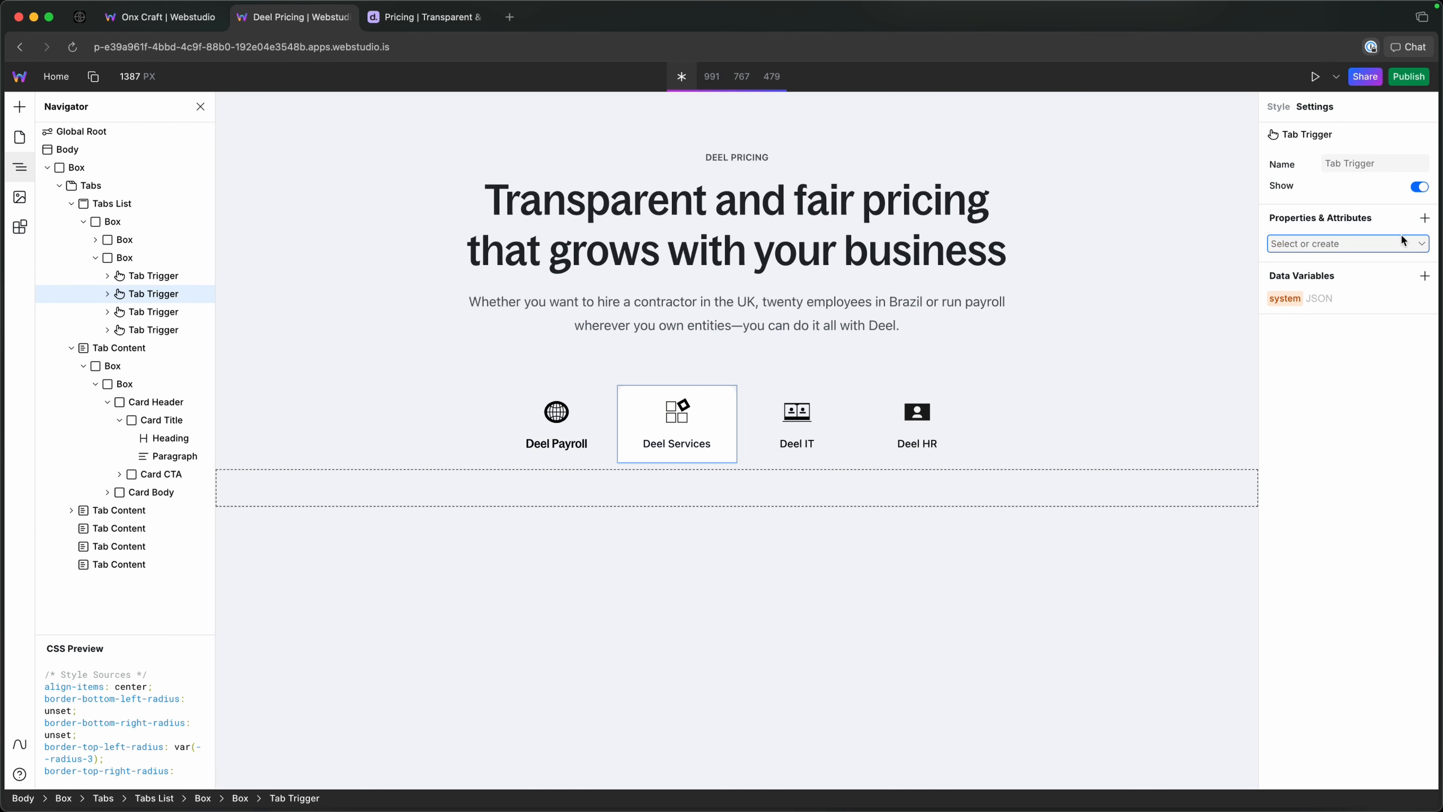
{"action": "type", "text": "o"}
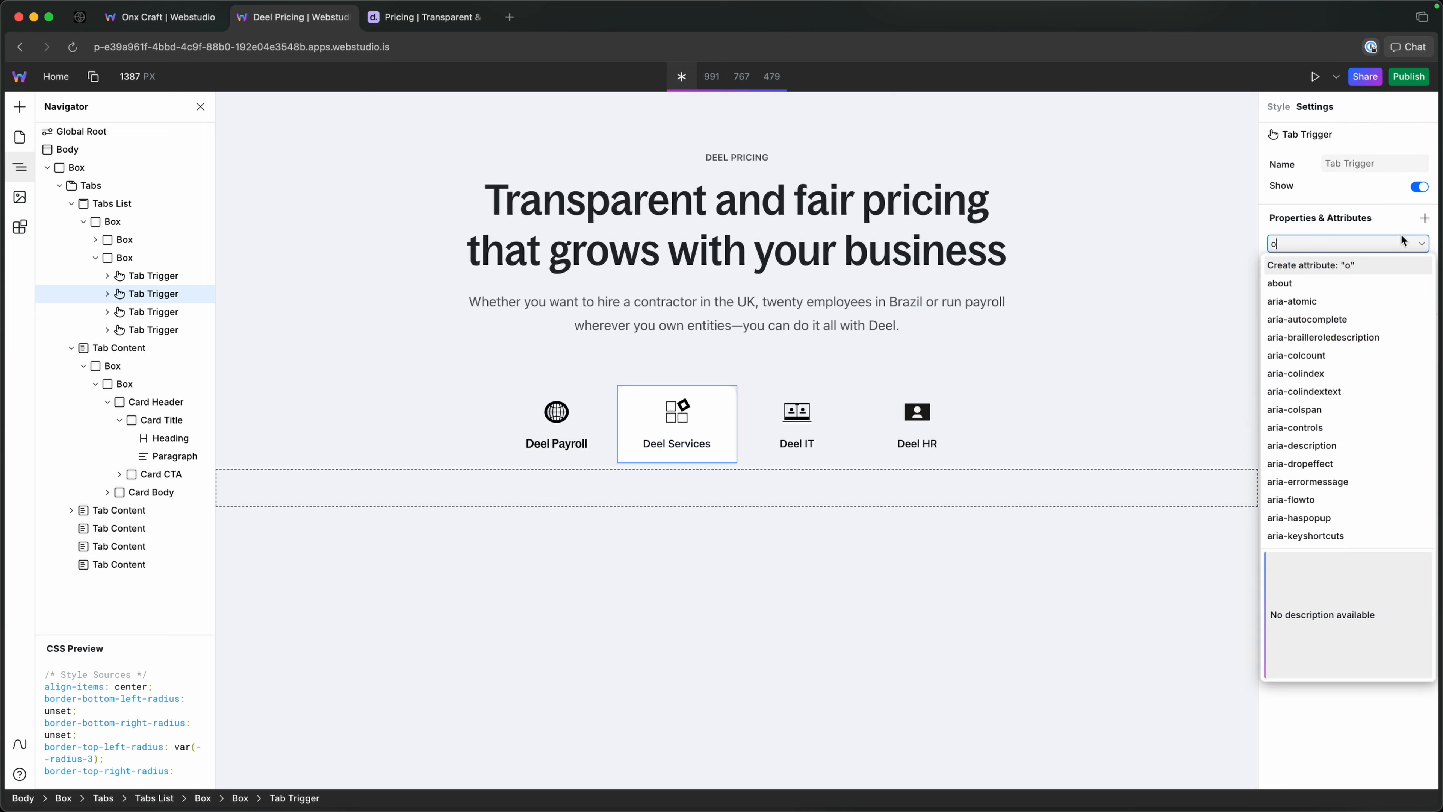
{"action": "type", "text": "x-trigger"}
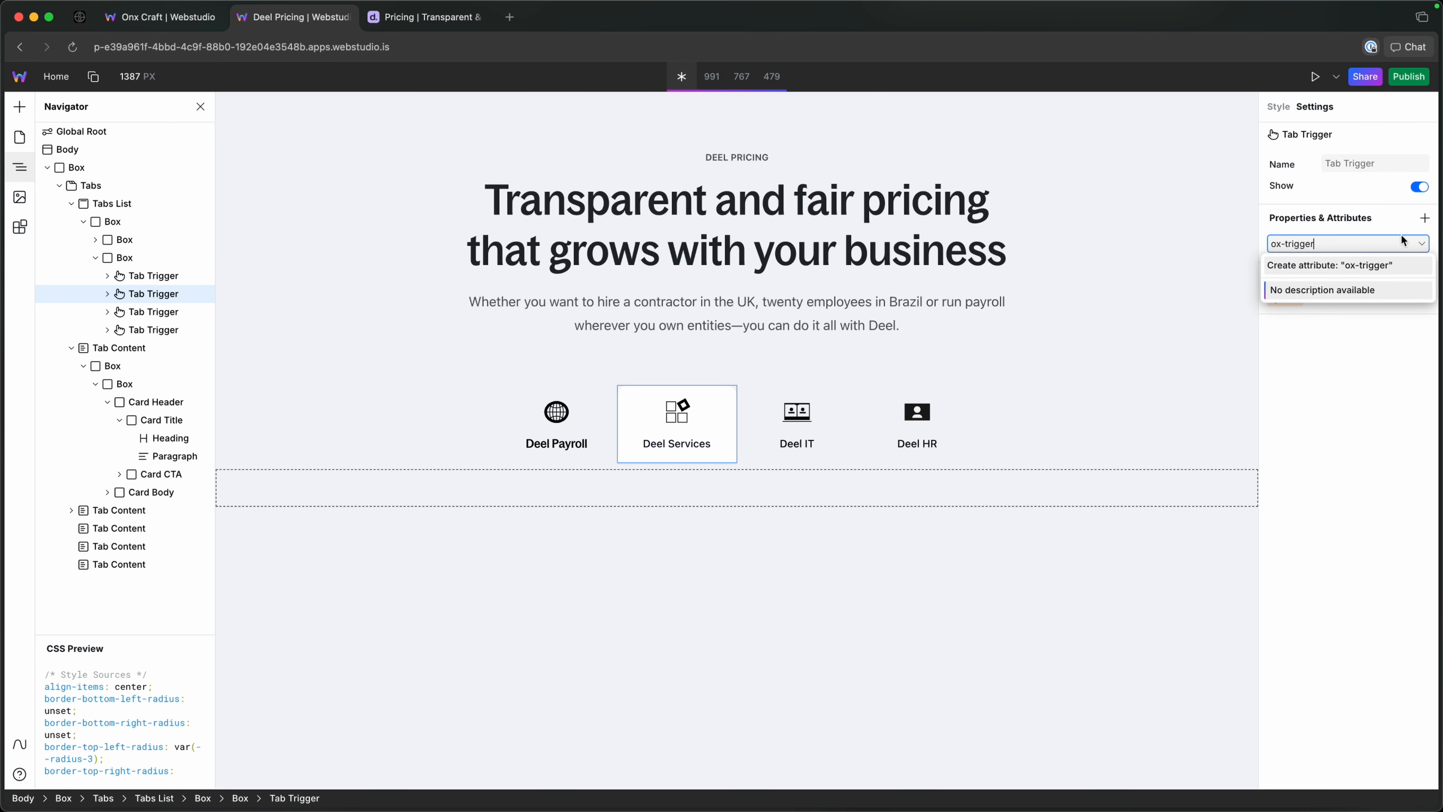
{"action": "key", "text": "Return"}
Add a second empty attribute named ox-bg-color to the Deel Services Tab Trigger.
{"action": "left_click", "coordinate": [1425, 218]}
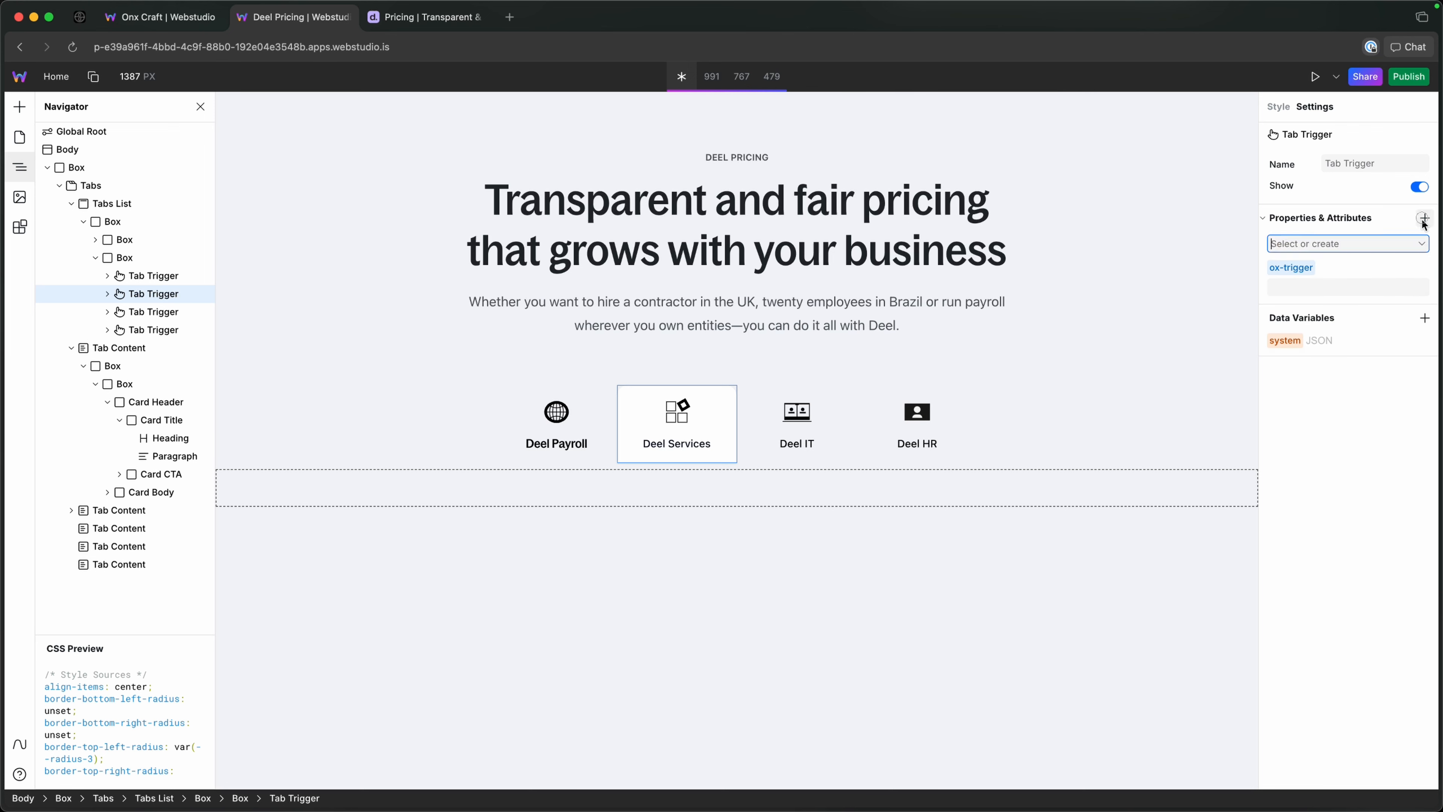
{"action": "type", "text": "ox-bg-"}
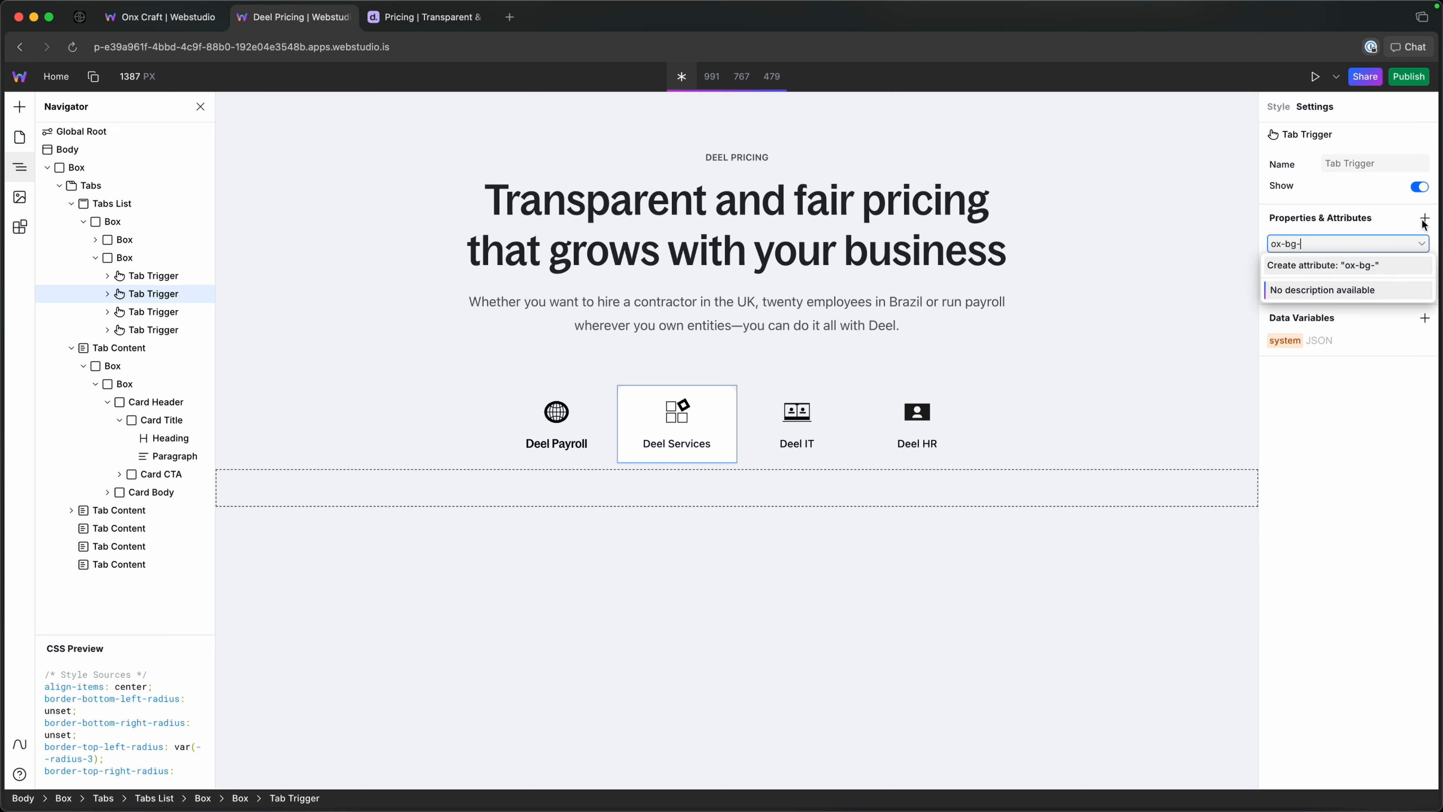
{"action": "type", "text": "dat"}
{"action": "key", "text": "BackSpace"}
{"action": "key", "text": "BackSpace"}
{"action": "key", "text": "BackSpace"}
{"action": "type", "text": "color"}
{"action": "key", "text": "Return"}
Add a custom attribute named ox-trigger, without a value, to the Deel IT Tab Trigger.
{"action": "left_click", "coordinate": [132, 312]}
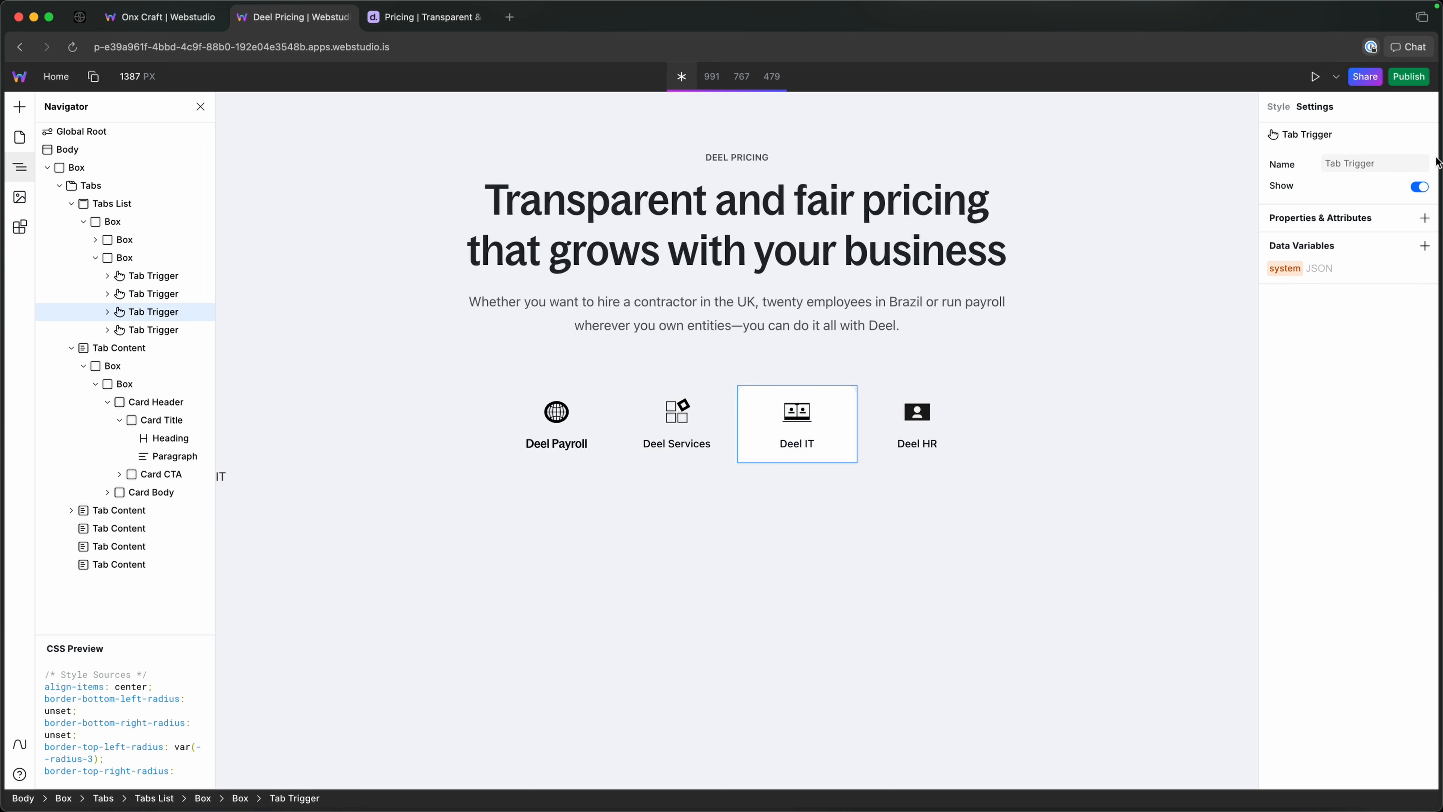
{"action": "left_click", "coordinate": [1425, 218]}
{"action": "type", "text": "ox-"}
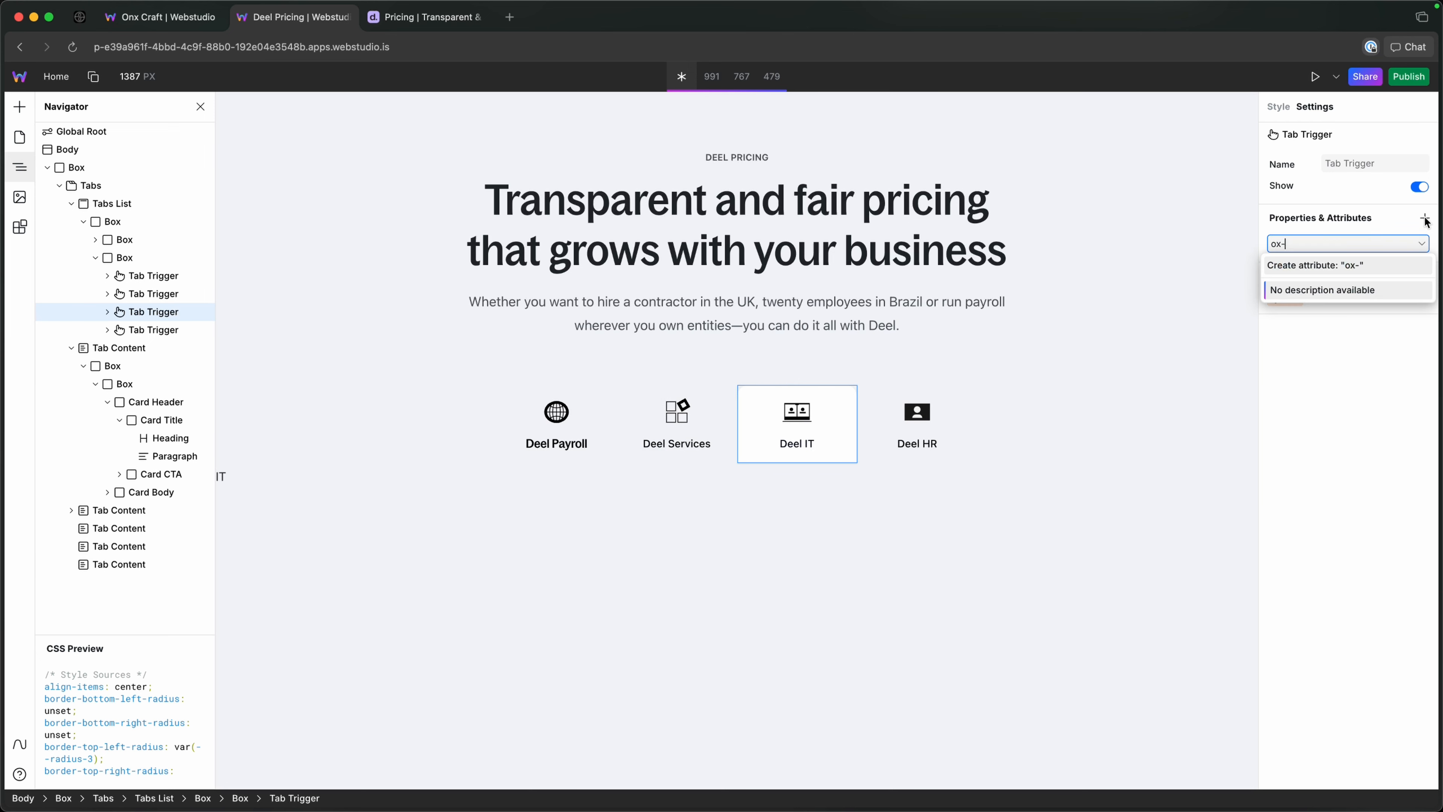
{"action": "type", "text": "trigger"}
{"action": "key", "text": "Return"}
Add a second empty attribute named ox-bg-color to the Deel IT Tab Trigger.
{"action": "left_click", "coordinate": [1425, 221]}
{"action": "type", "text": "pxo"}
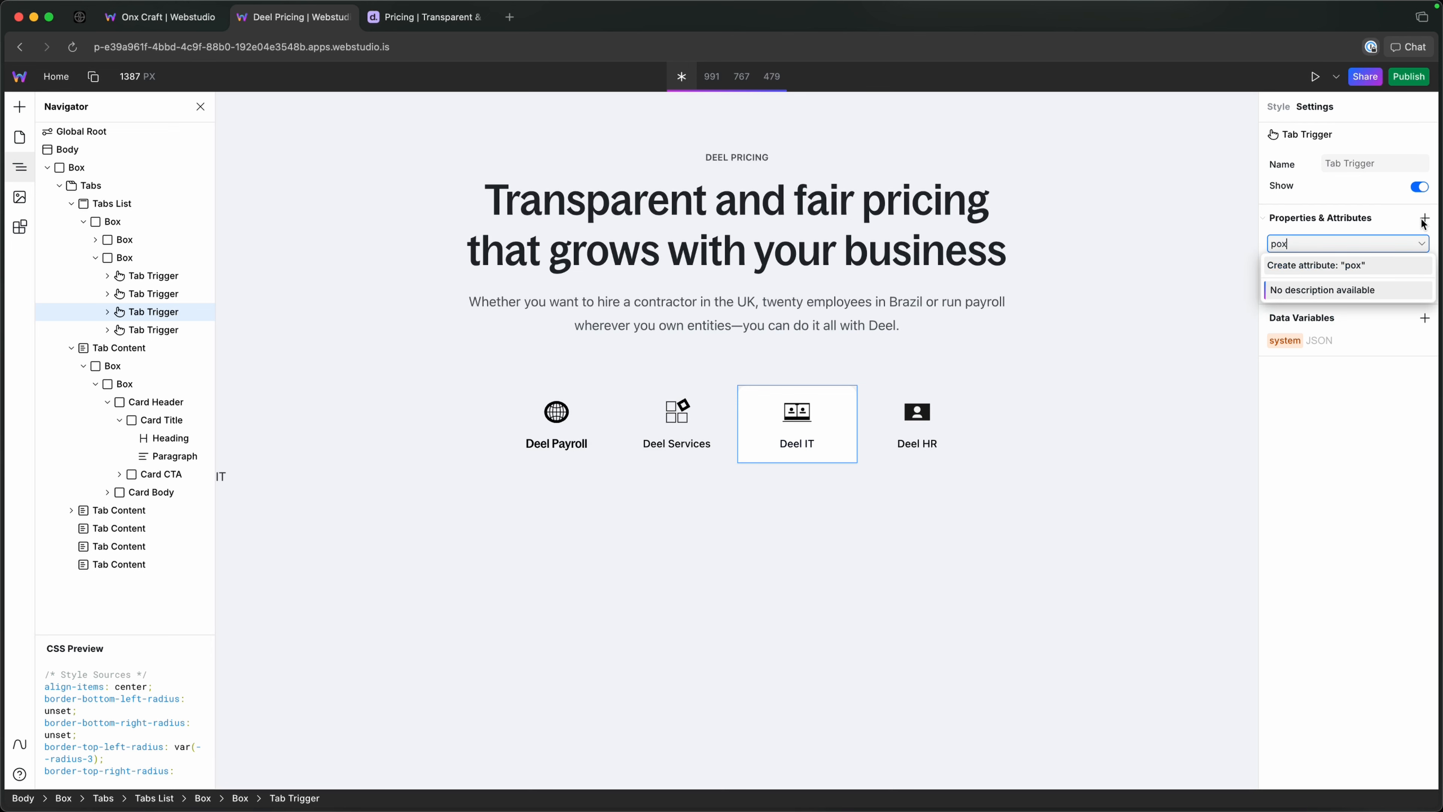
{"action": "key", "text": "BackSpace"}
{"action": "key", "text": "BackSpace"}
{"action": "key", "text": "BackSpace"}
{"action": "type", "text": "ox"}
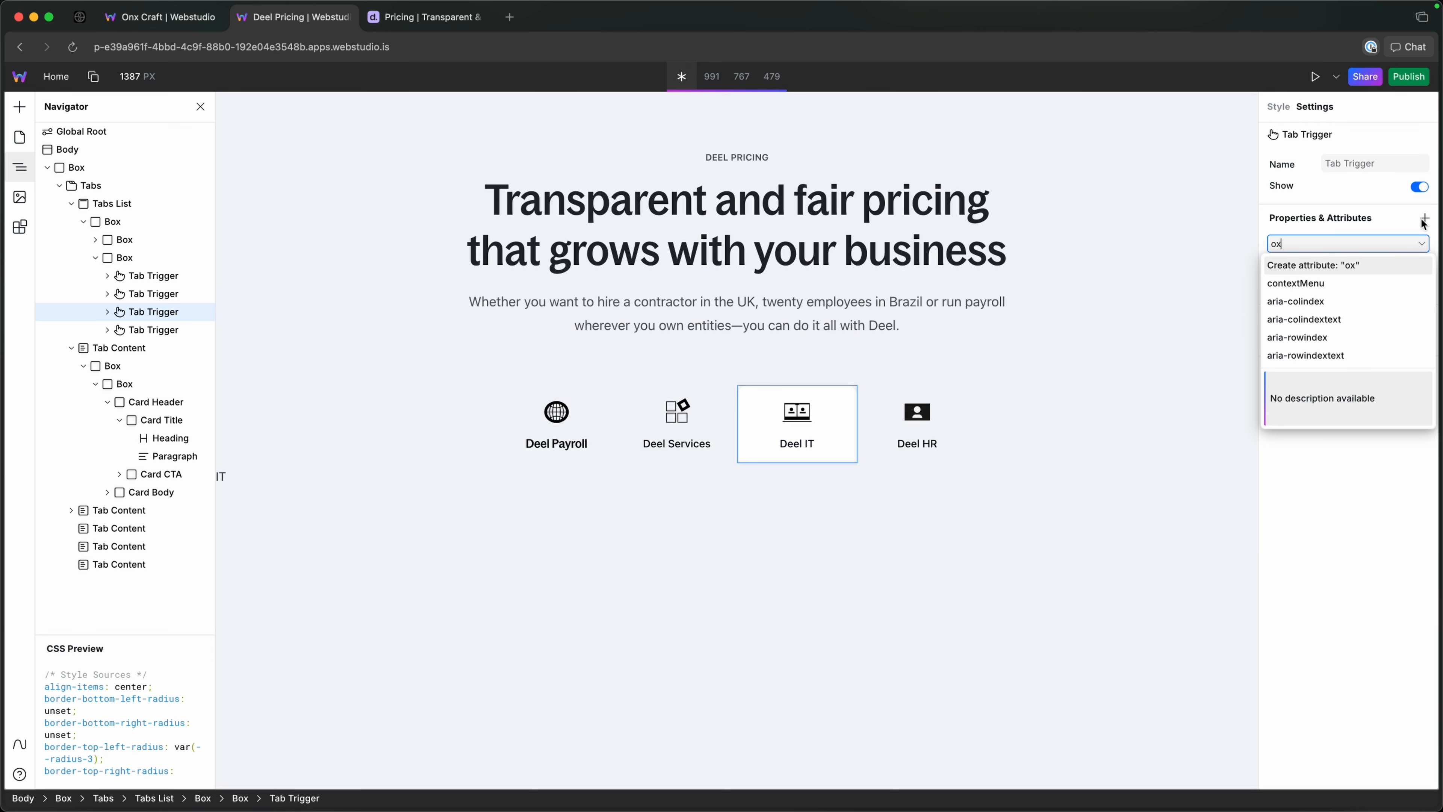
{"action": "type", "text": "-bg-color"}
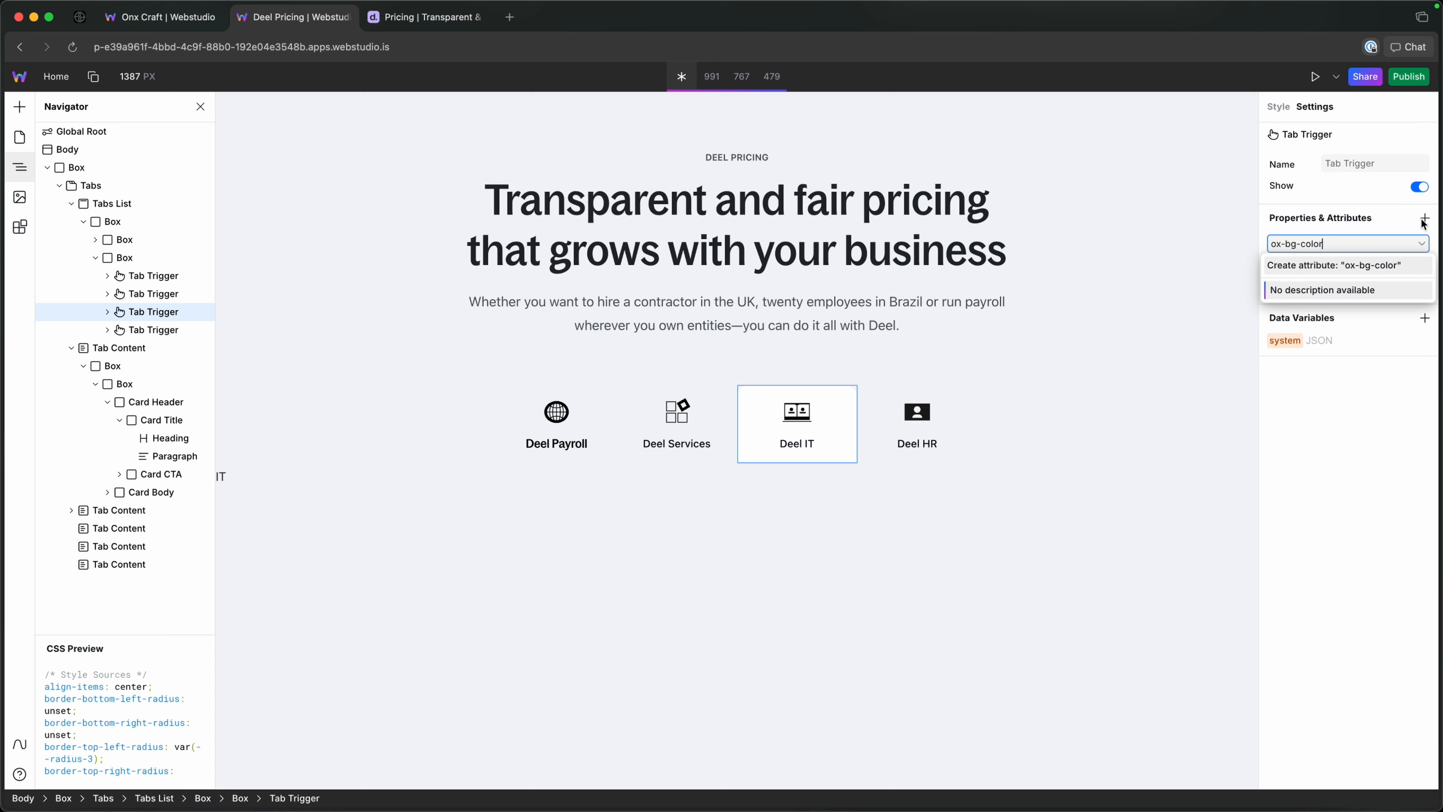
{"action": "key", "text": "Return"}
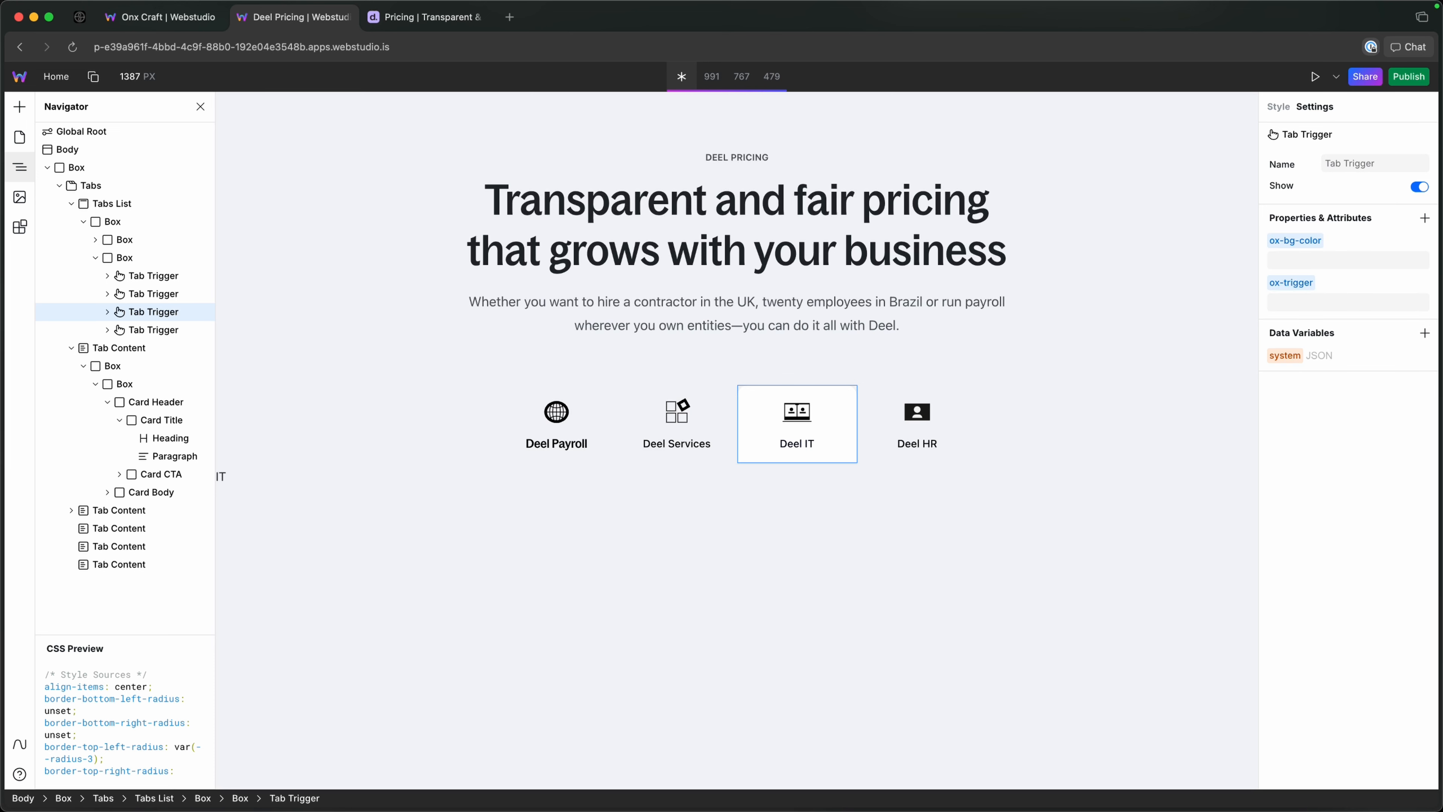
Add a custom attribute named ox-trigger, without a value, to the Deel HR Tab Trigger.
{"action": "left_click", "coordinate": [152, 330]}
{"action": "left_click", "coordinate": [1421, 224]}
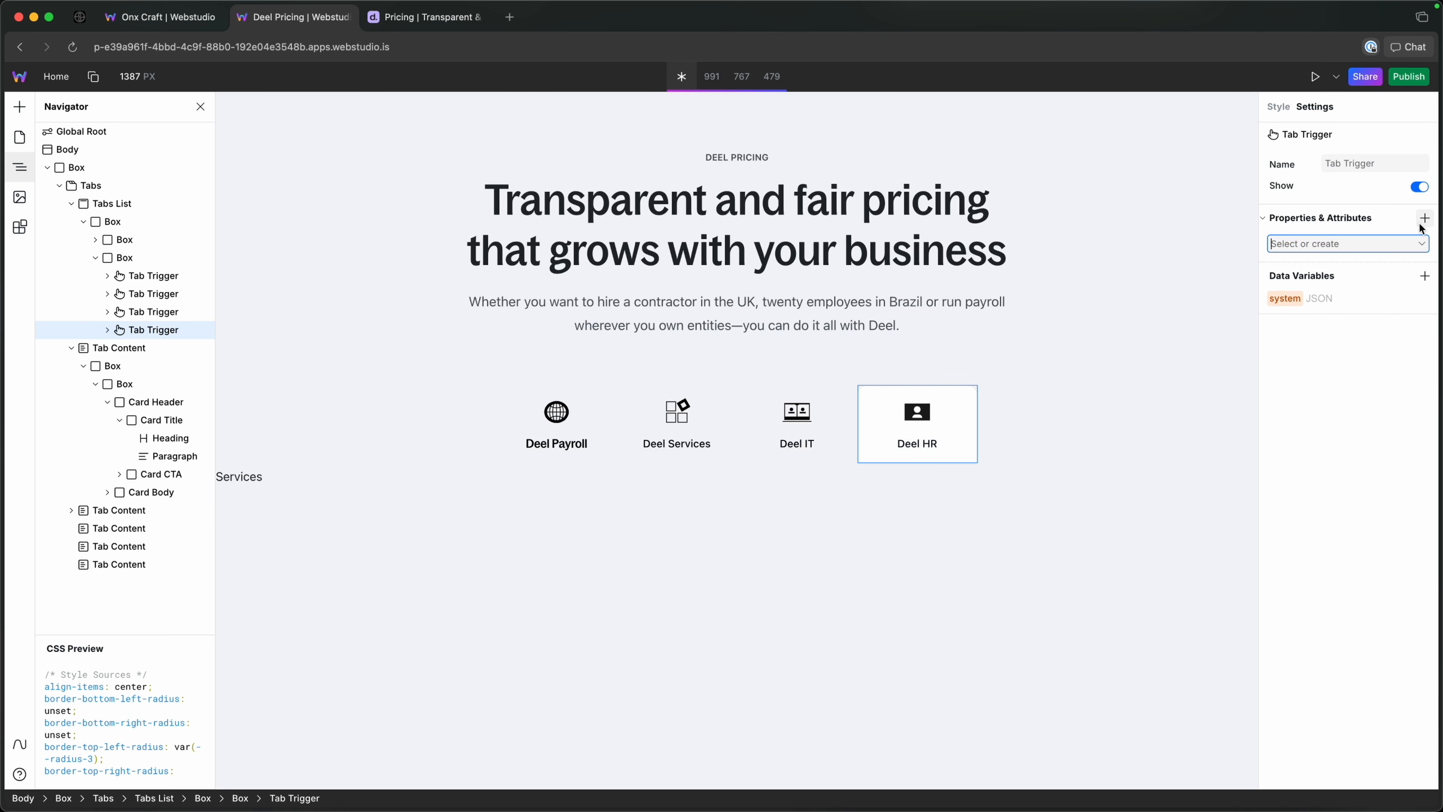
{"action": "type", "text": "ox-tr"}
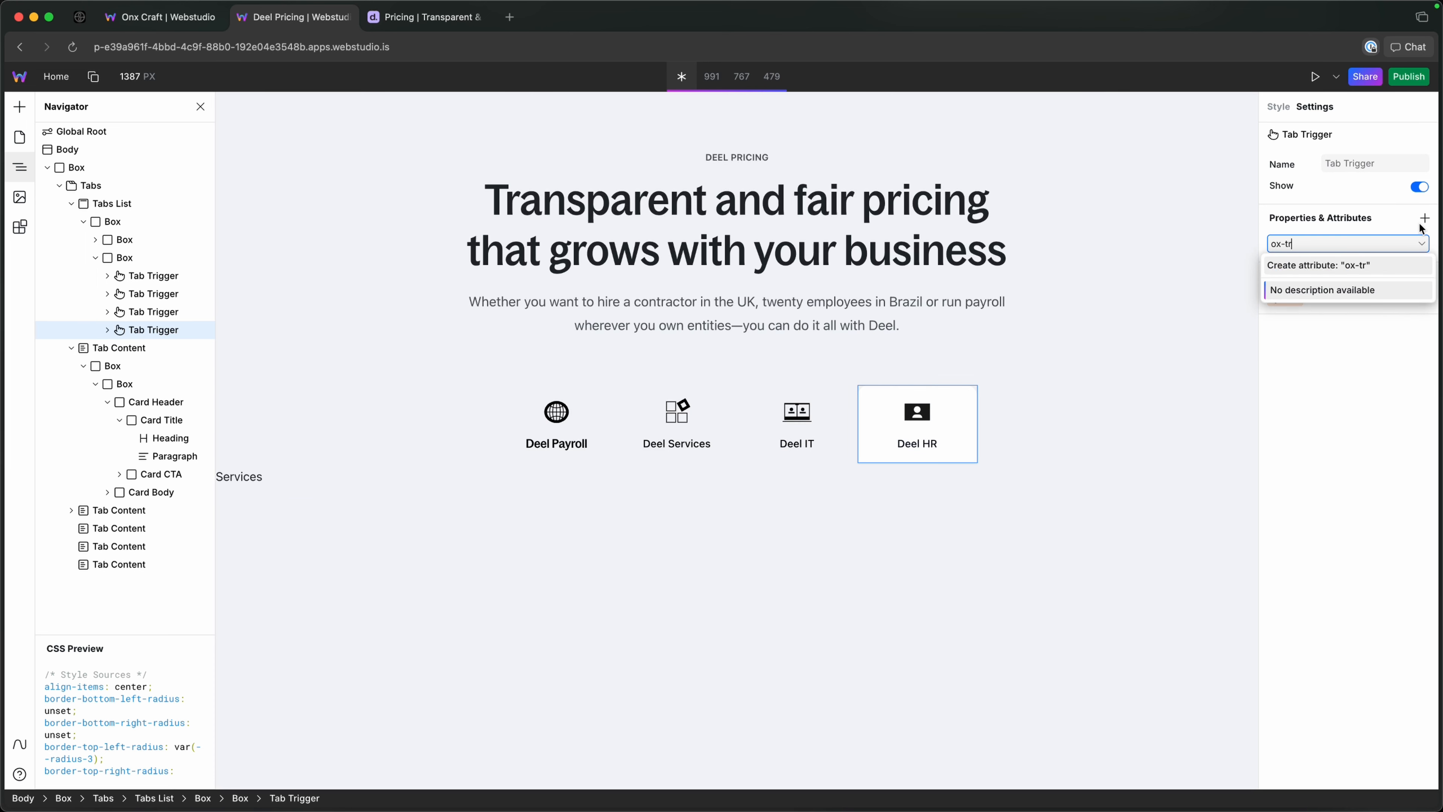
{"action": "type", "text": "igger"}
{"action": "key", "text": "Return"}
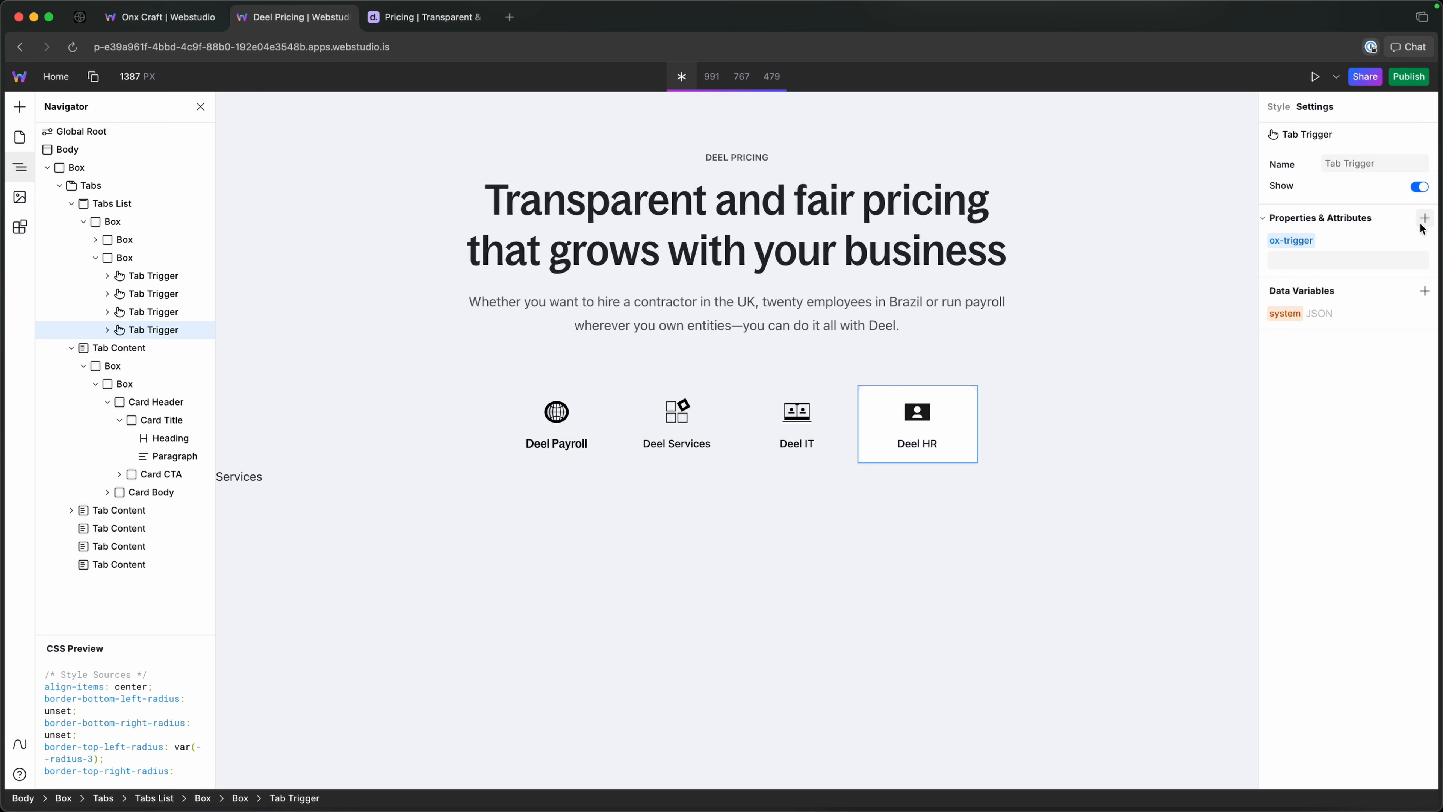
Add a second empty attribute named ox-bg-color to the Deel HR Tab Trigger.
{"action": "left_click", "coordinate": [1424, 221]}
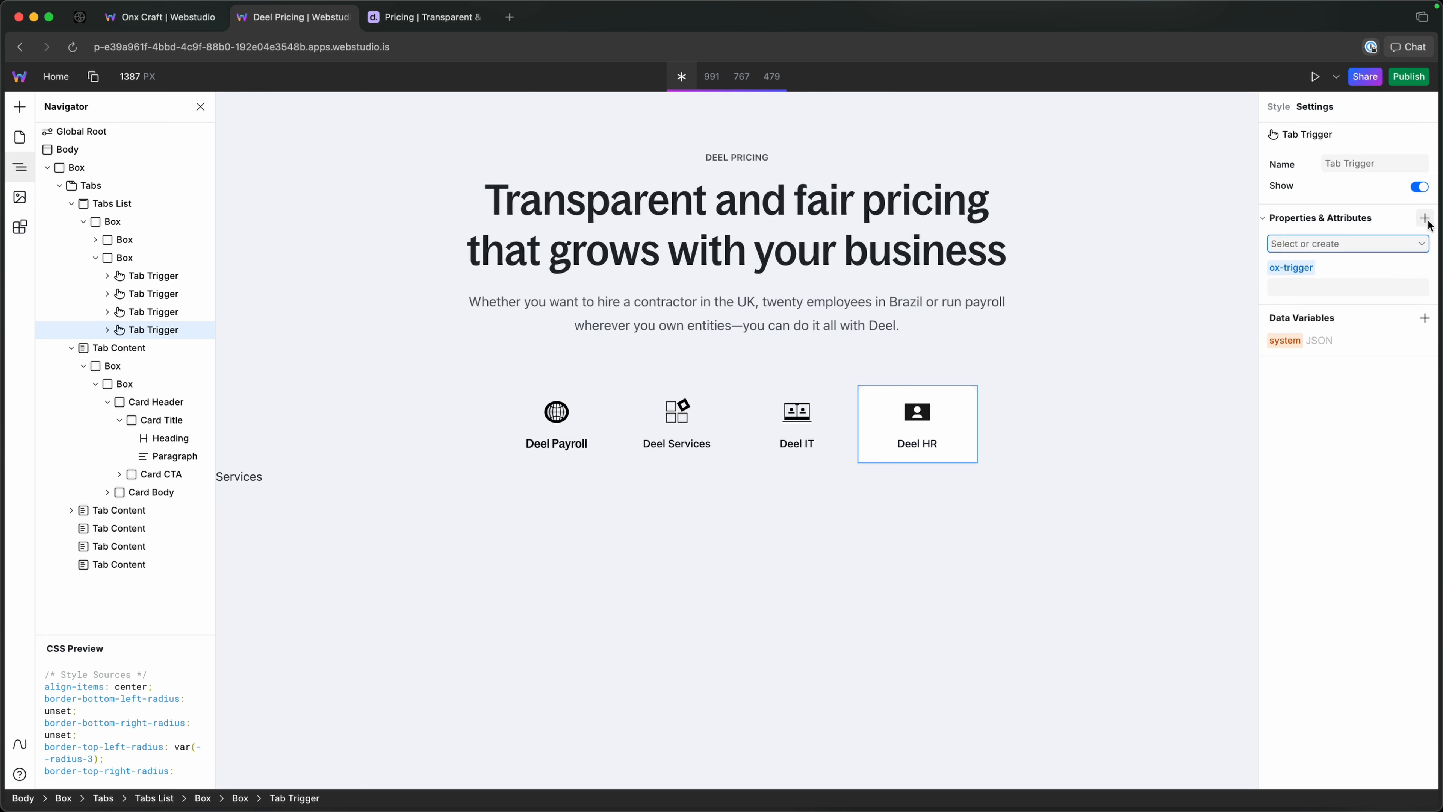
{"action": "type", "text": "ox-bg"}
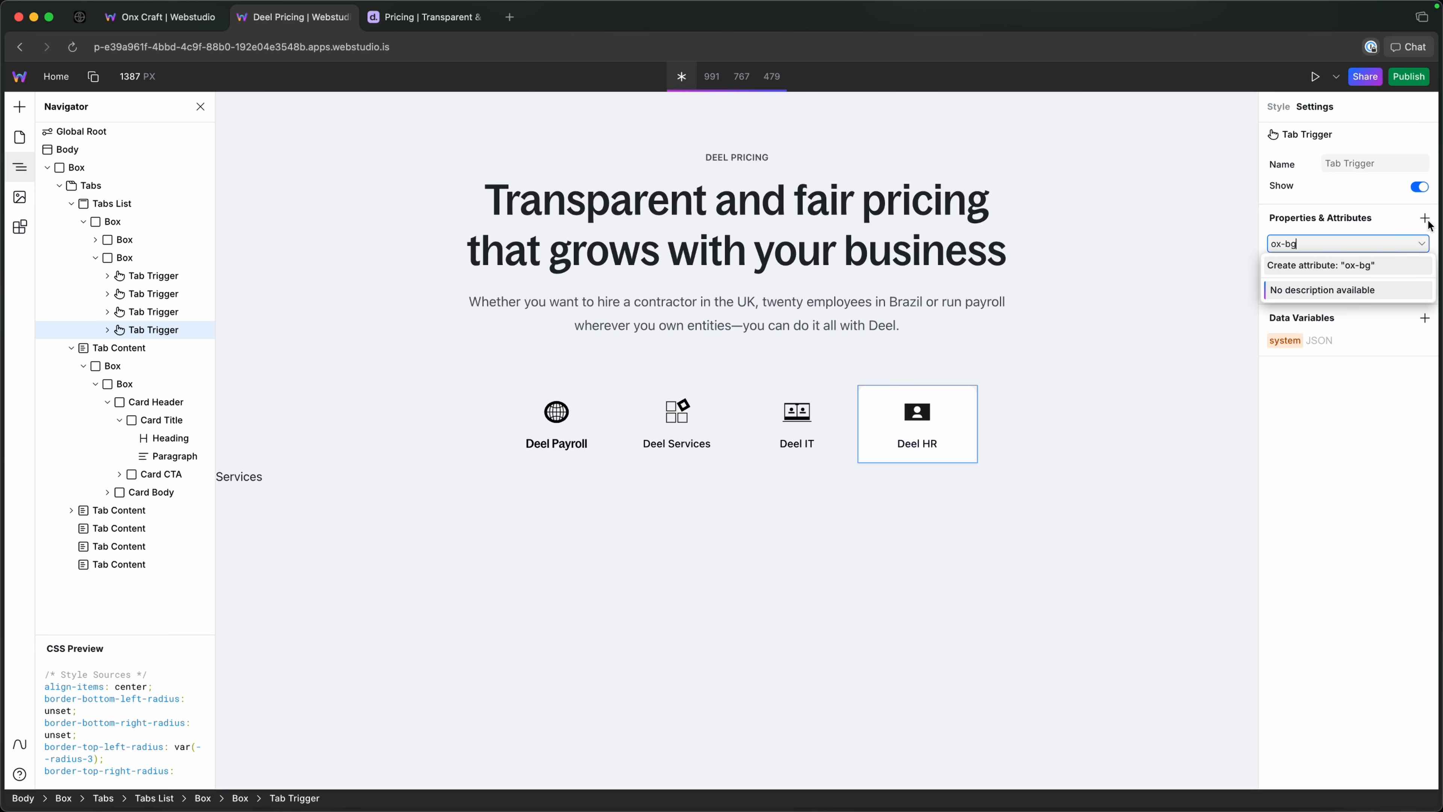
{"action": "type", "text": "-color"}
{"action": "key", "text": "Return"}
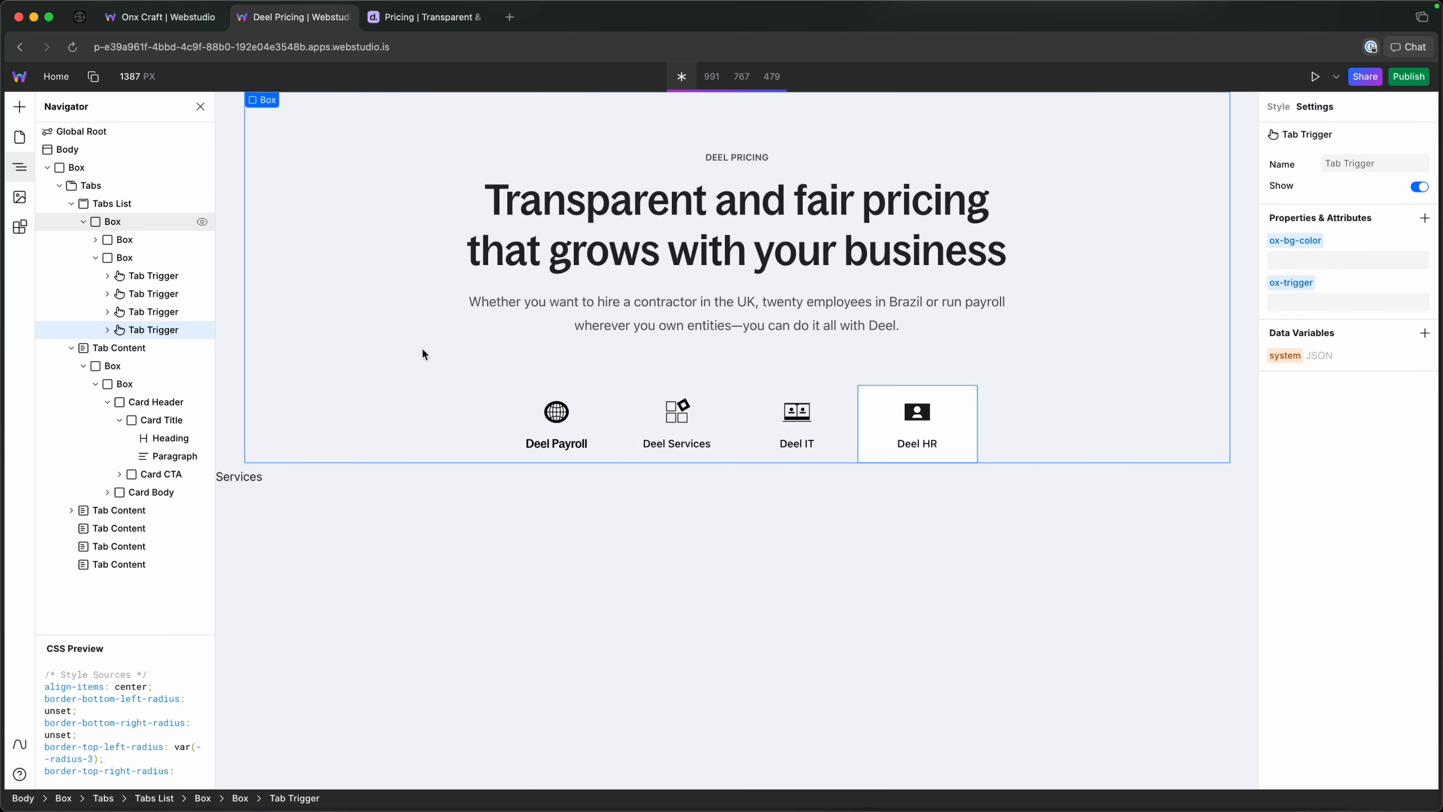
Switch between the Deel Payroll and Deel Services tabs on the canvas to check how they behave.
{"action": "left_click", "coordinate": [515, 398]}
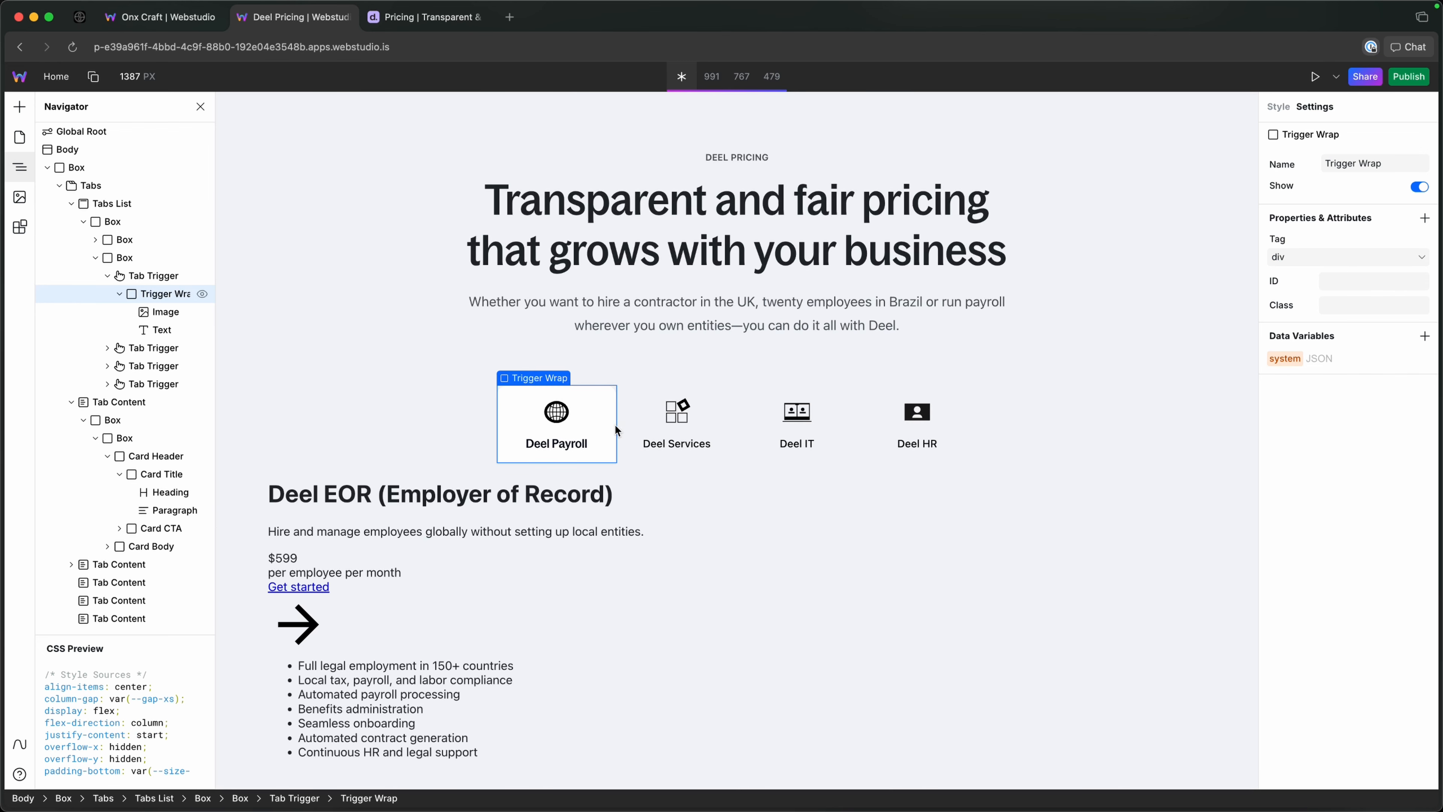
{"action": "left_click", "coordinate": [624, 414]}
{"action": "left_click", "coordinate": [596, 397]}
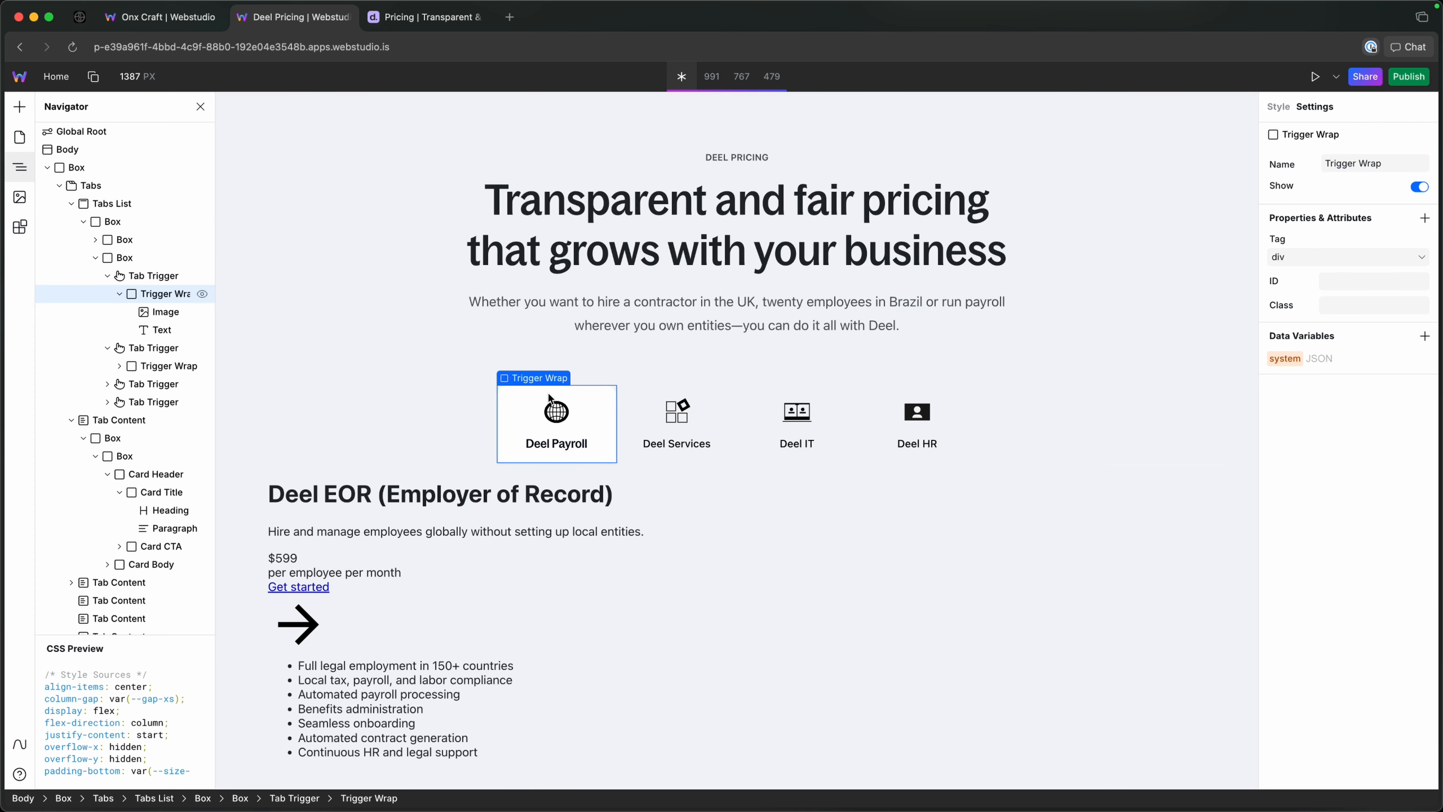
Examine the Active component state styling of the tab-trigger token on the Deel Payroll Tab Trigger.
{"action": "left_click", "coordinate": [642, 408]}
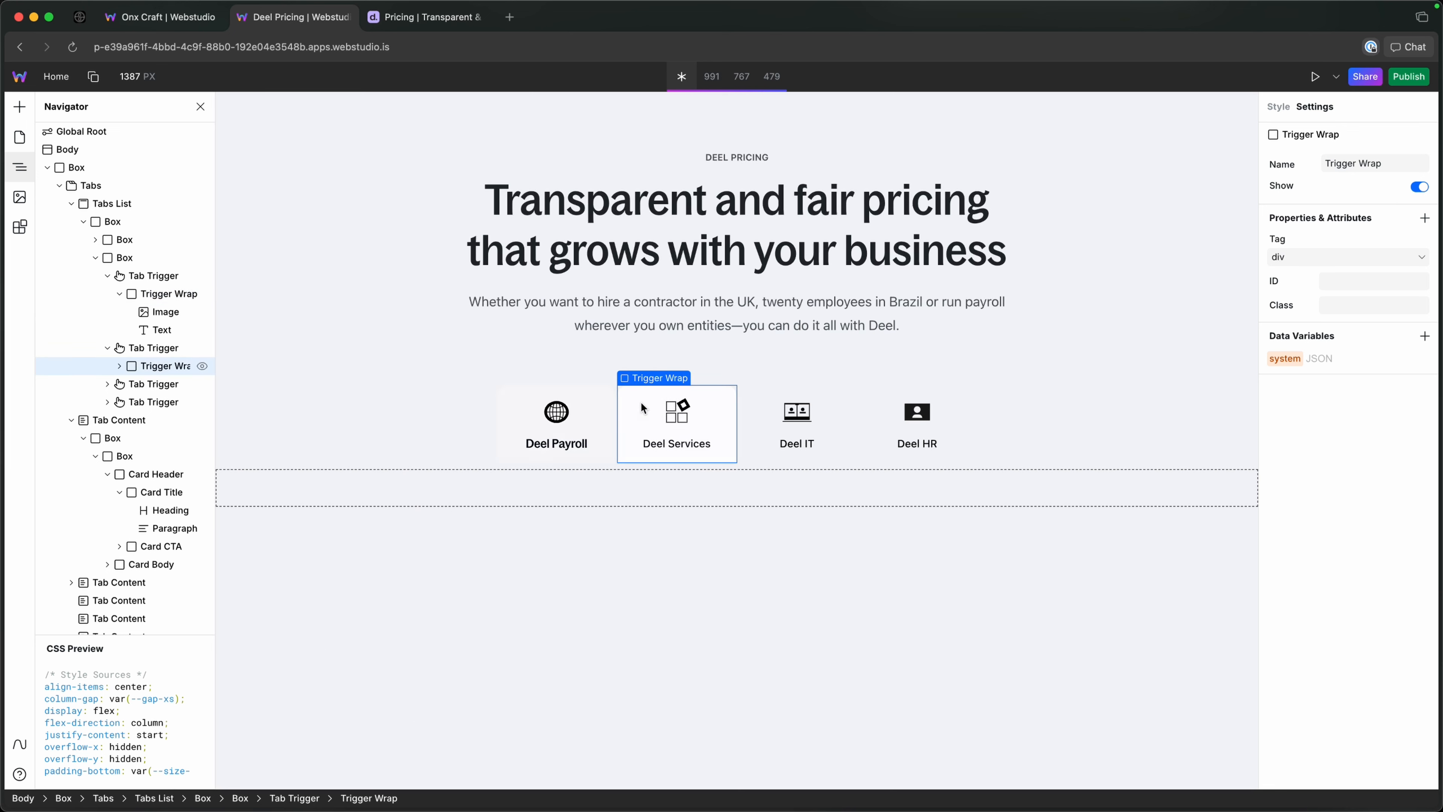
{"action": "left_click", "coordinate": [598, 397]}
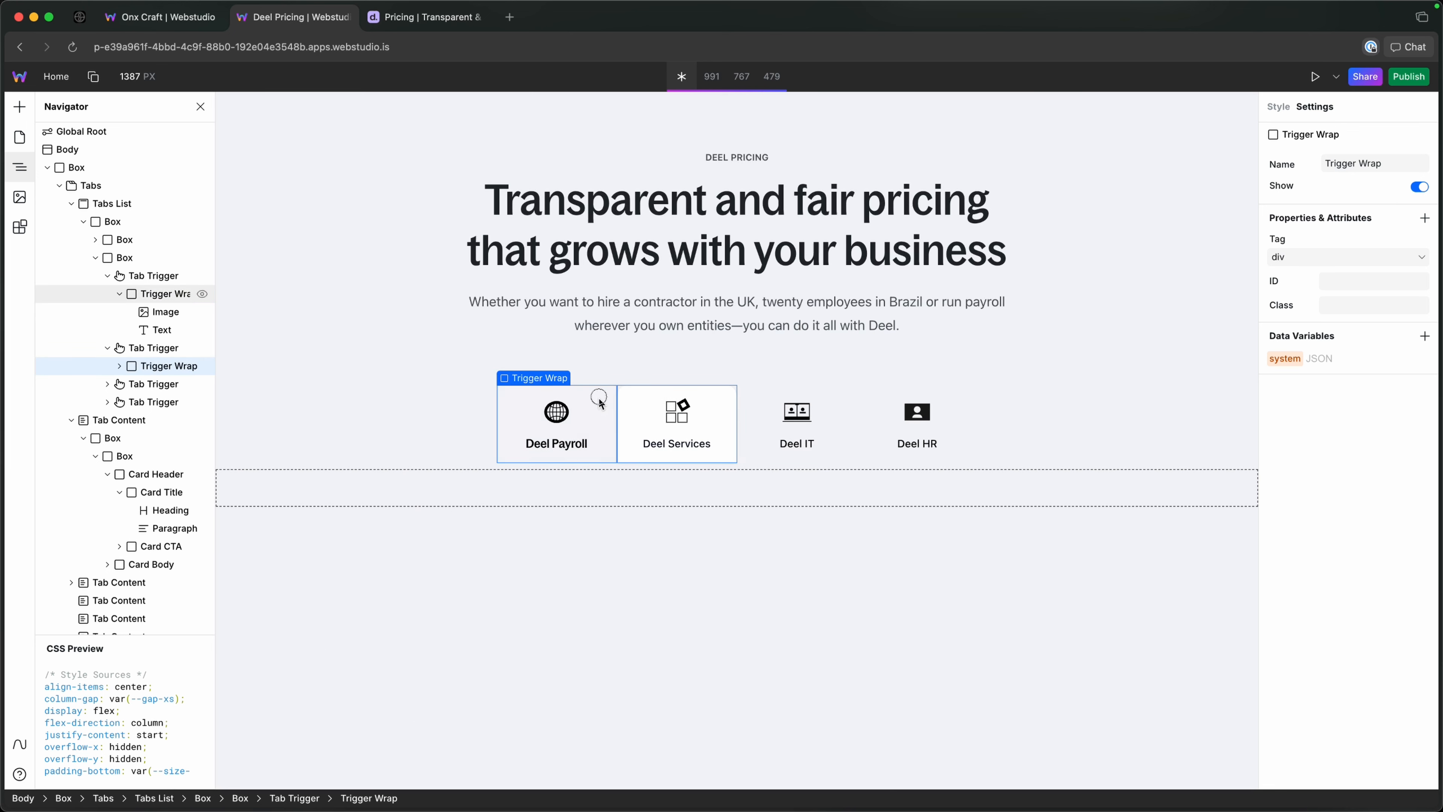
{"action": "left_click", "coordinate": [1278, 106]}
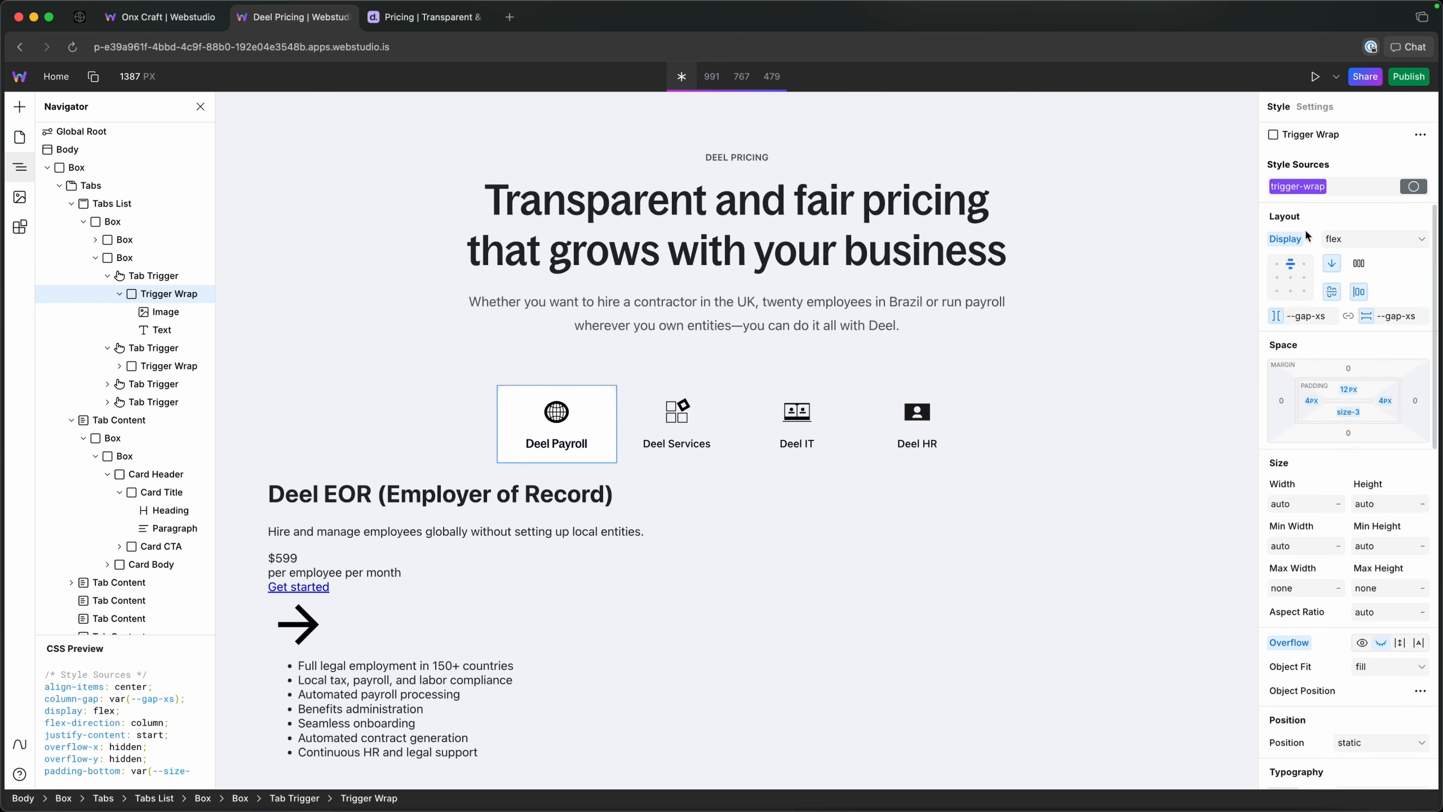
{"action": "left_click", "coordinate": [1318, 191]}
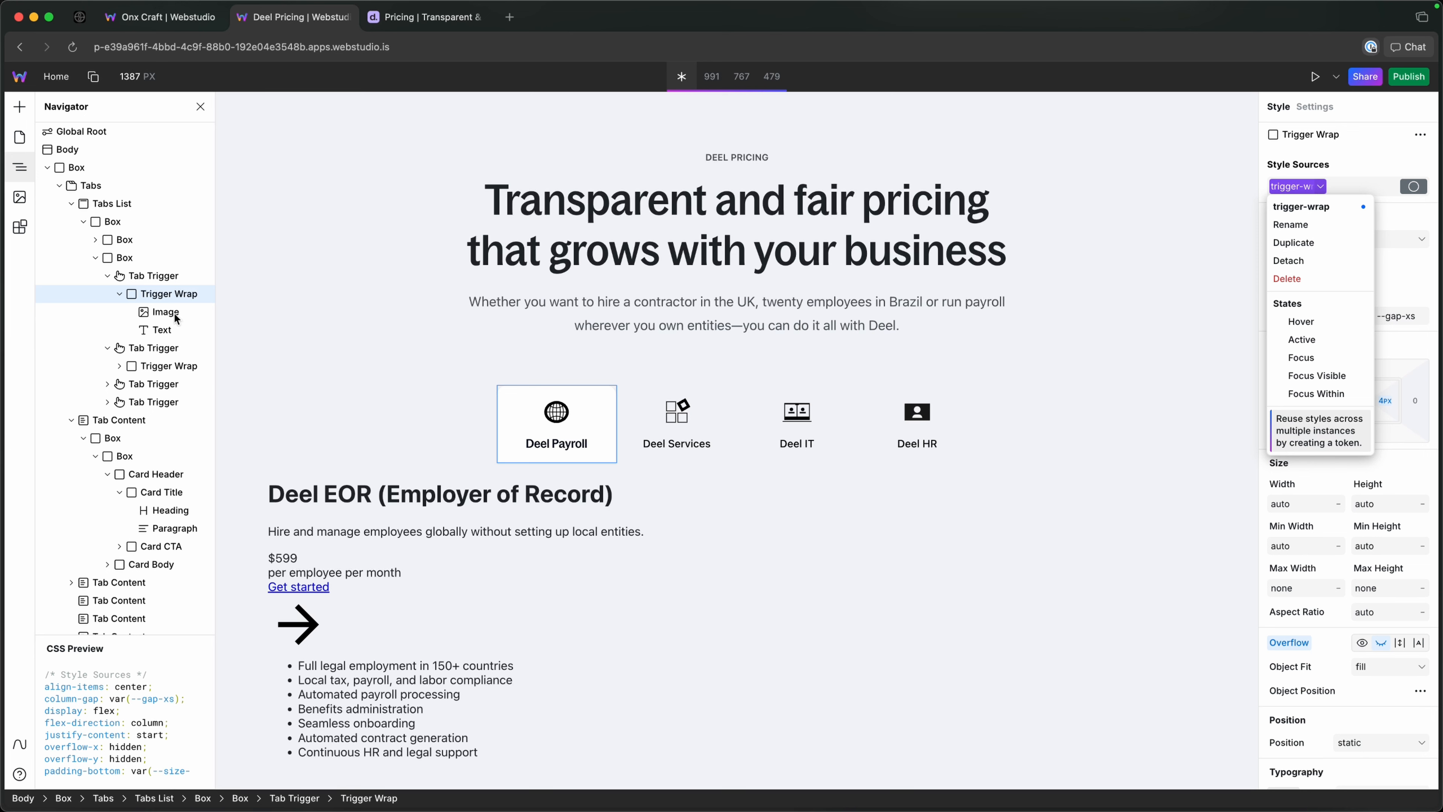
{"action": "left_click", "coordinate": [167, 293]}
{"action": "left_click", "coordinate": [165, 277]}
{"action": "left_click", "coordinate": [1308, 187]}
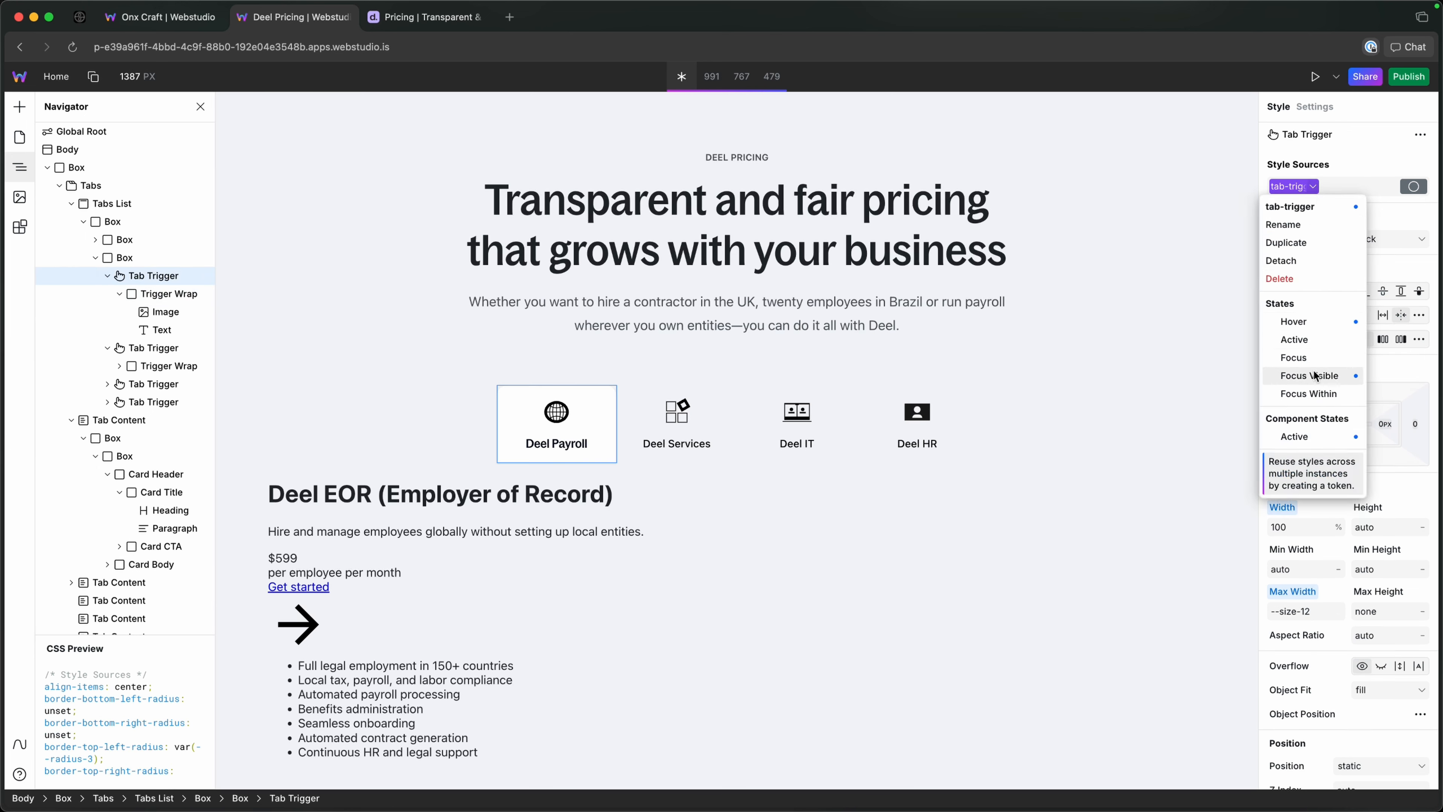
{"action": "left_click", "coordinate": [1318, 436]}
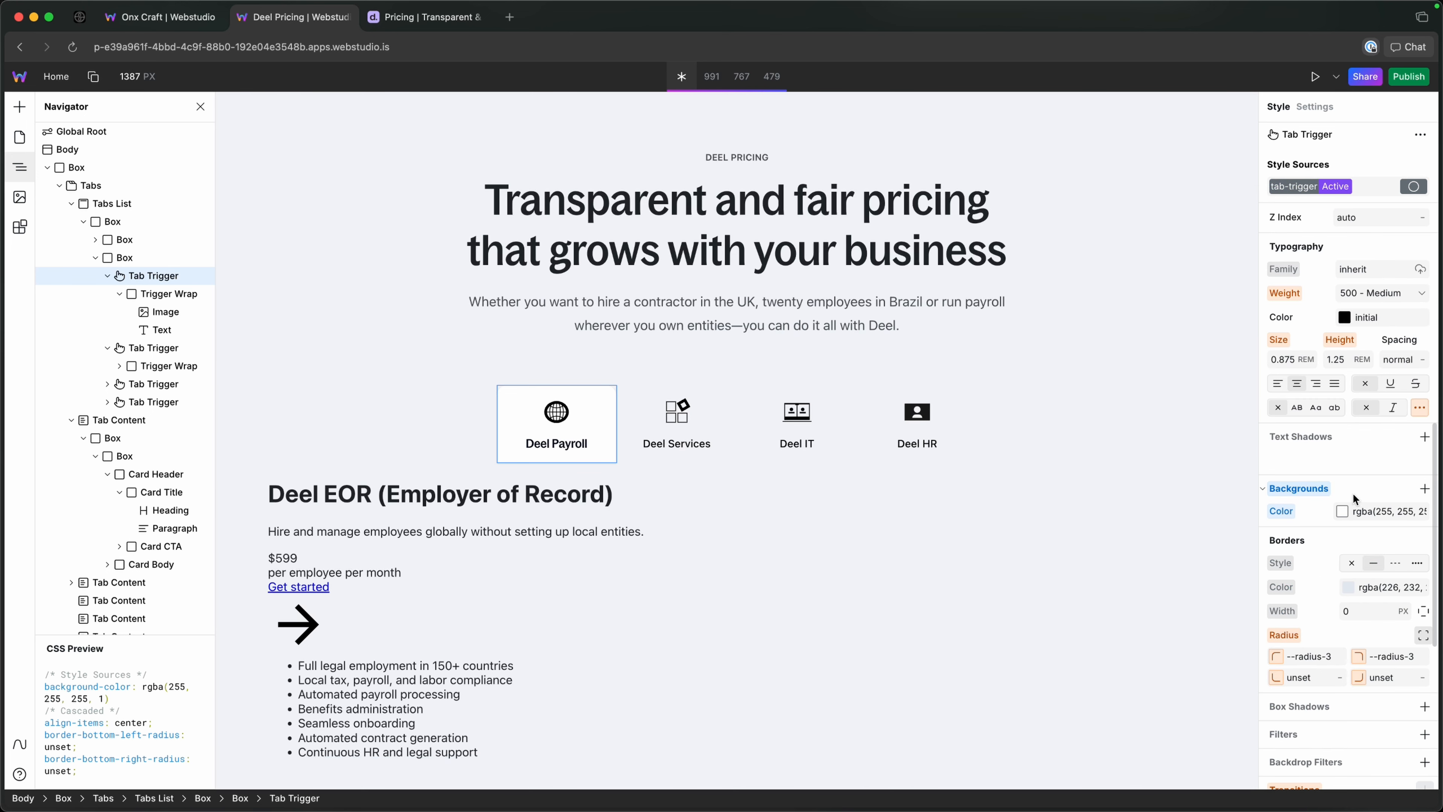
{"action": "scroll", "coordinate": [1353, 493], "scroll_direction": "down", "scroll_amount": 3}
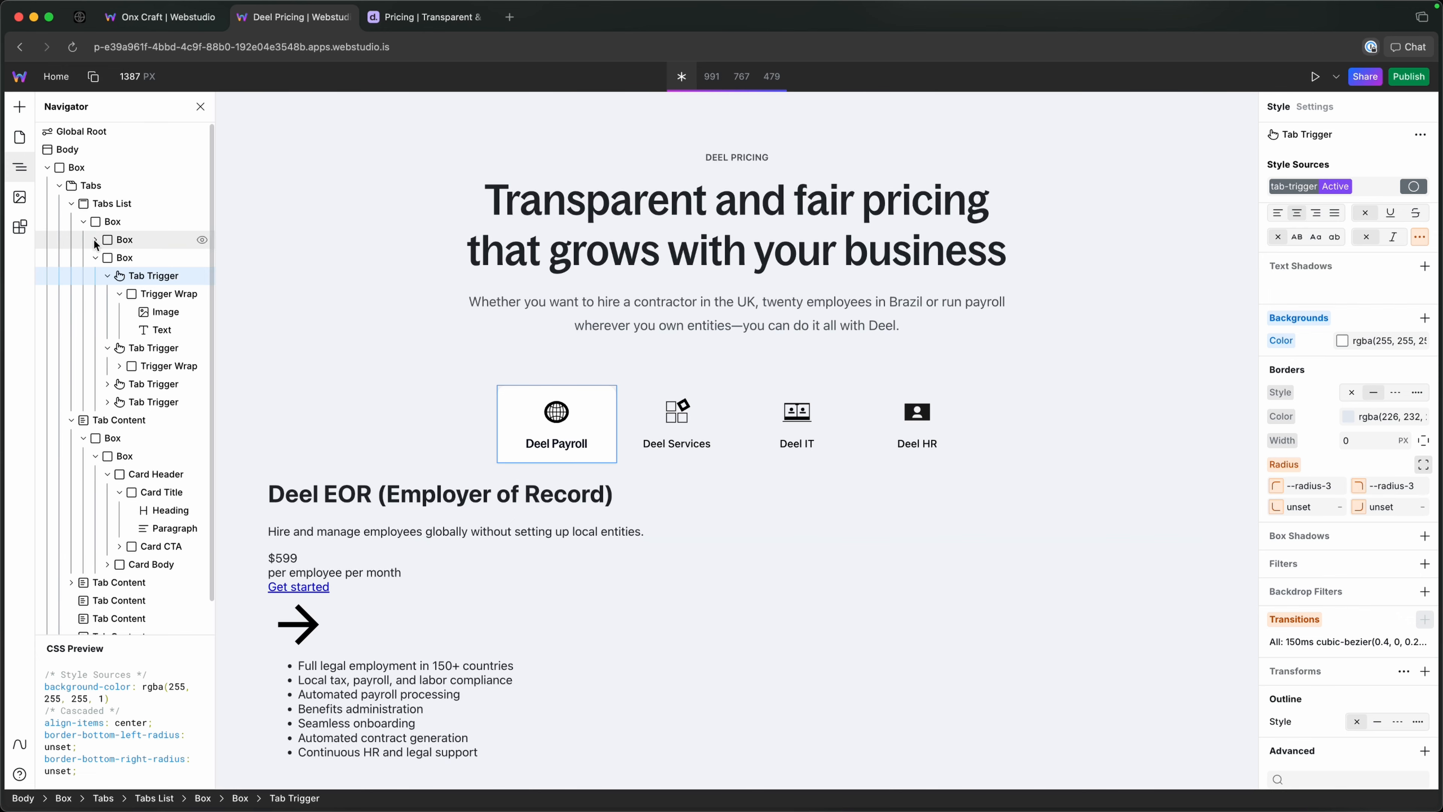
{"action": "left_click", "coordinate": [96, 257]}
Check on the live Deel pricing page how the header background colour changes for the Deel Payroll and Deel IT tabs.
{"action": "left_click", "coordinate": [412, 17]}
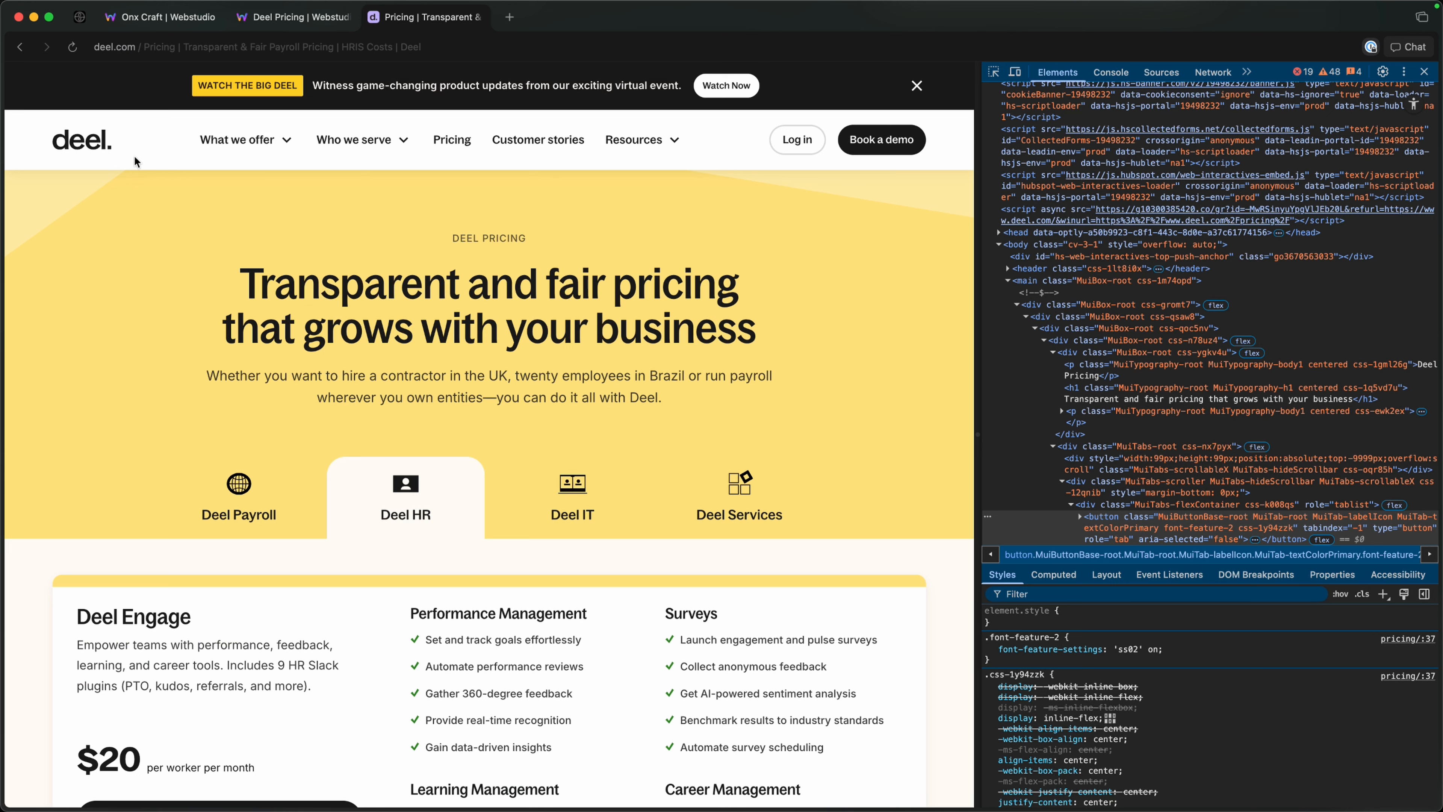
{"action": "left_click", "coordinate": [238, 483]}
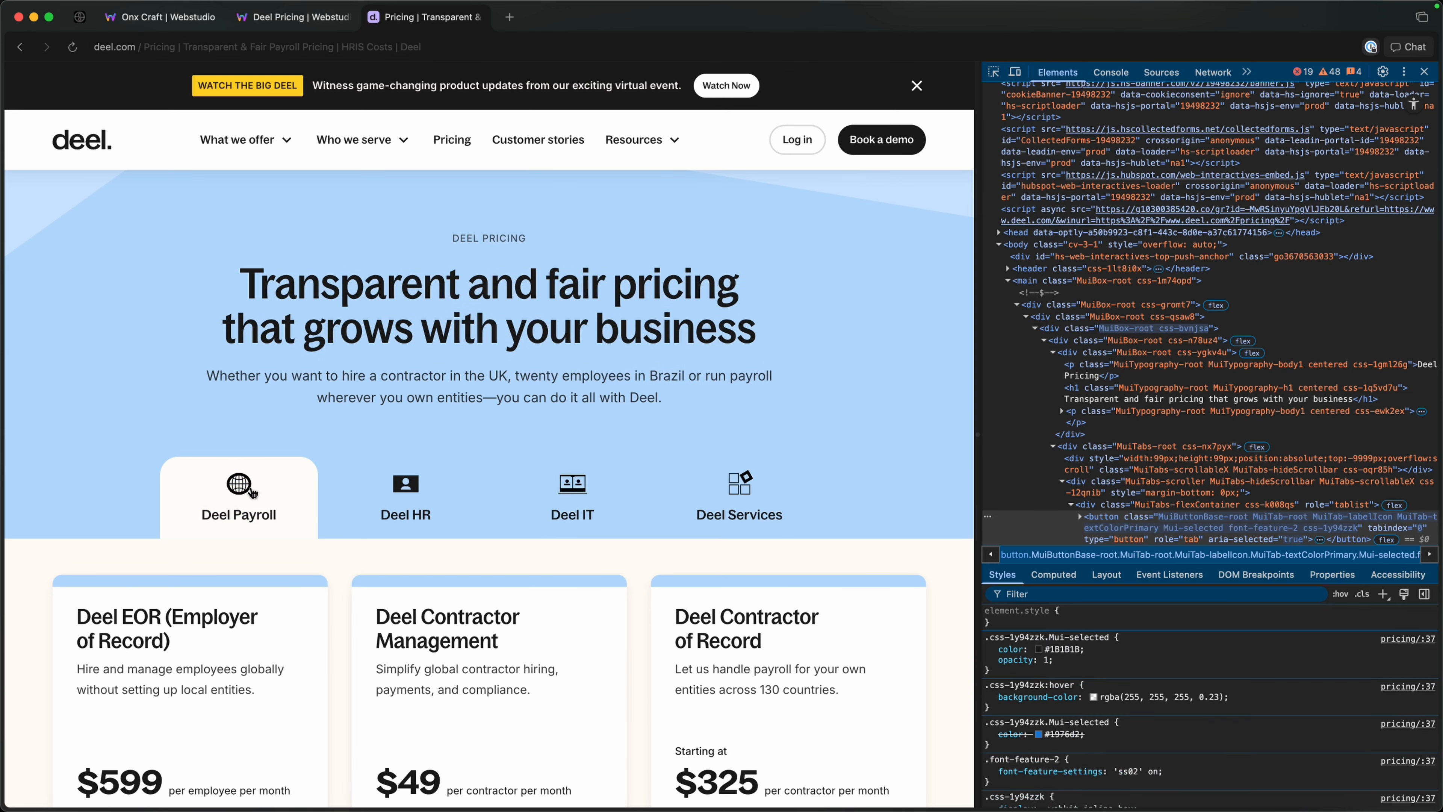
{"action": "left_click", "coordinate": [596, 512]}
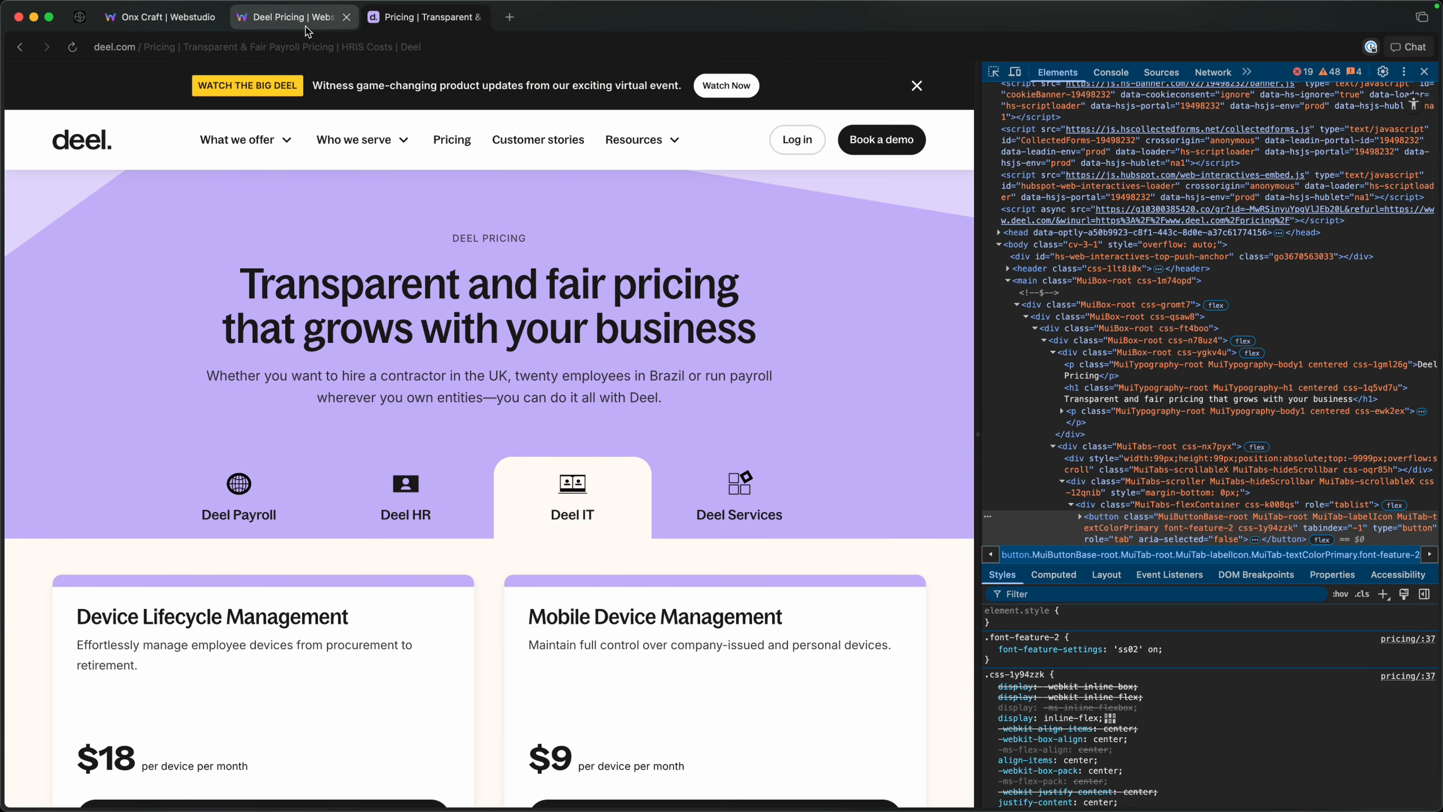
{"action": "left_click", "coordinate": [295, 16]}
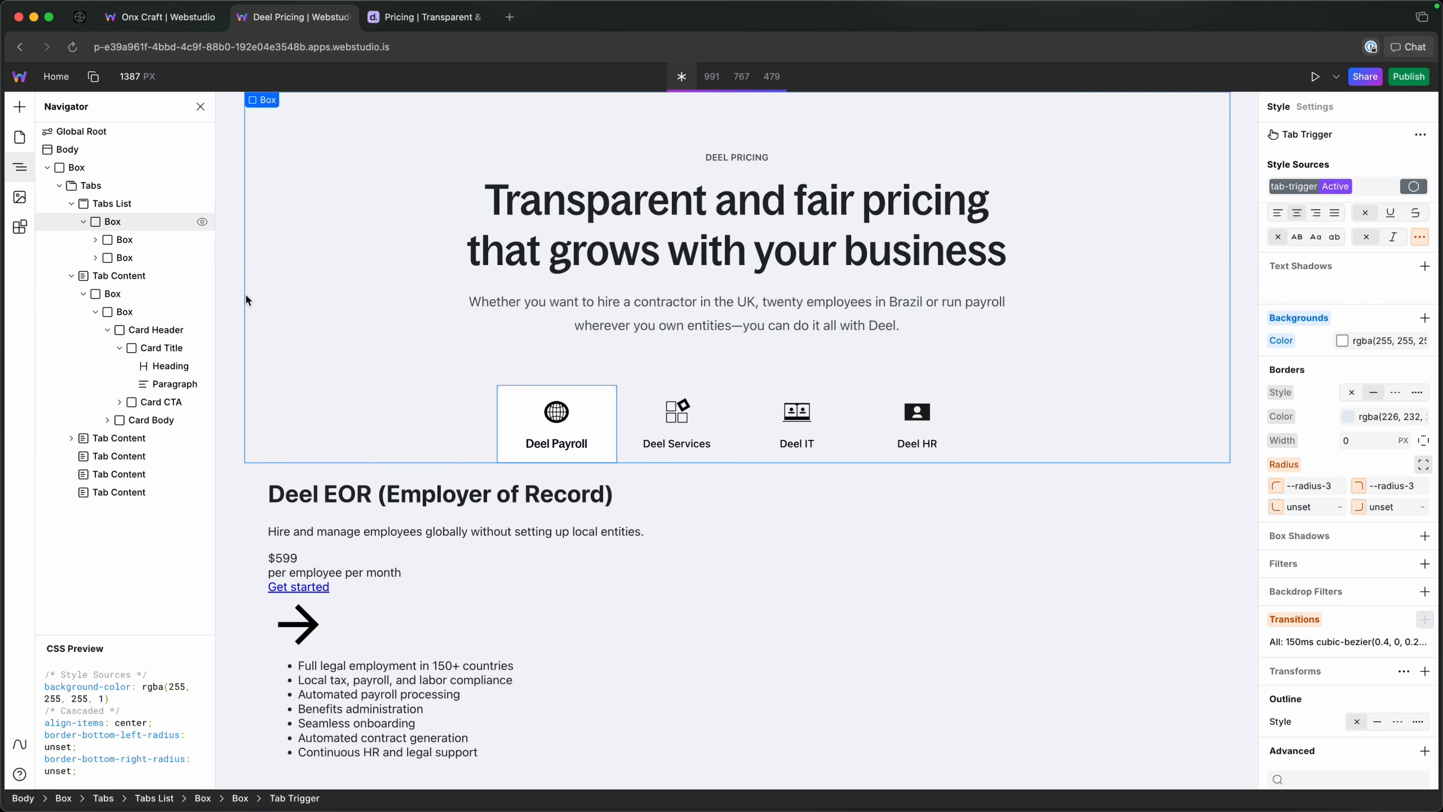
Collapse the first two Tab Triggers in the Navigator and open the settings of the Deel Payroll Tab Trigger.
{"action": "left_click", "coordinate": [225, 215]}
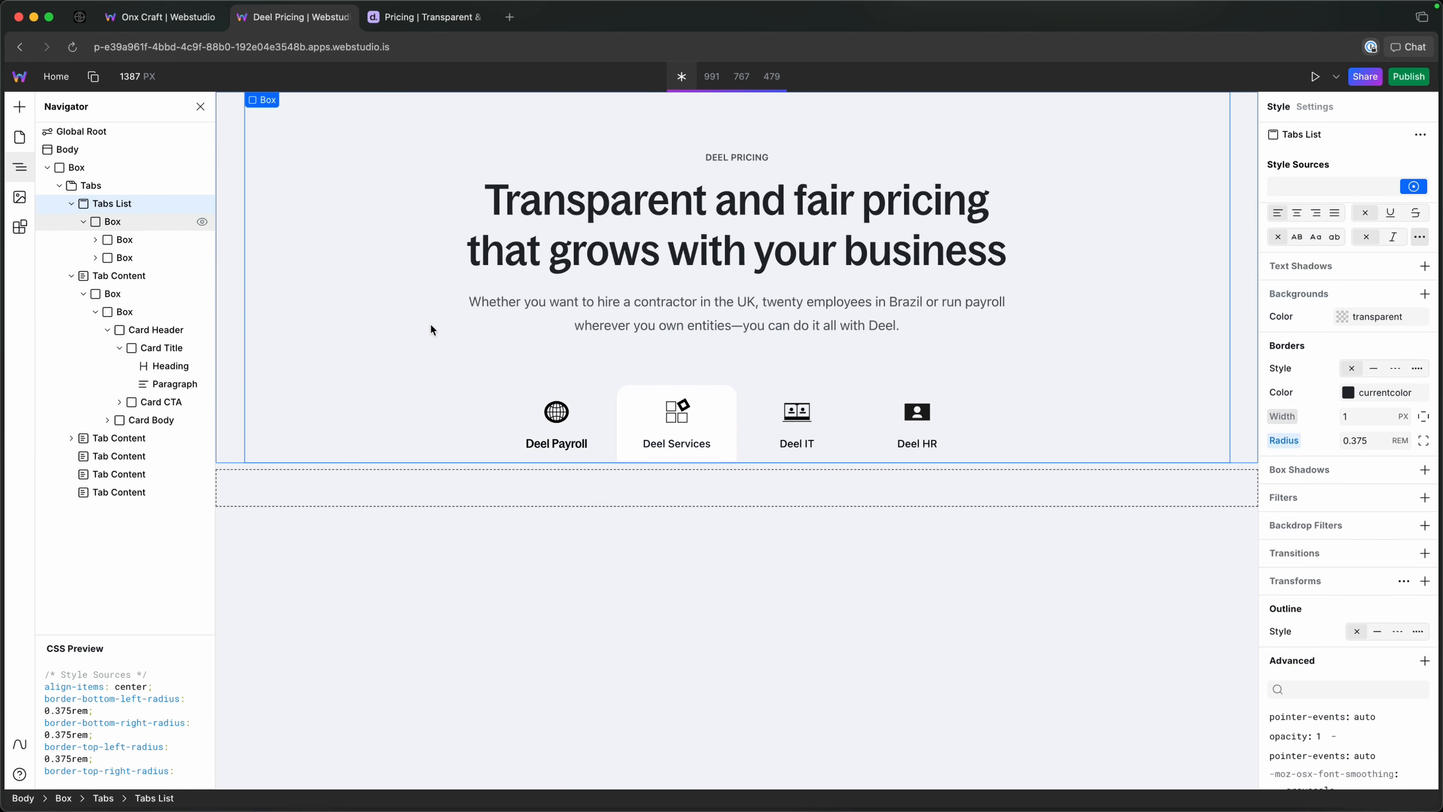
{"action": "left_click", "coordinate": [520, 391]}
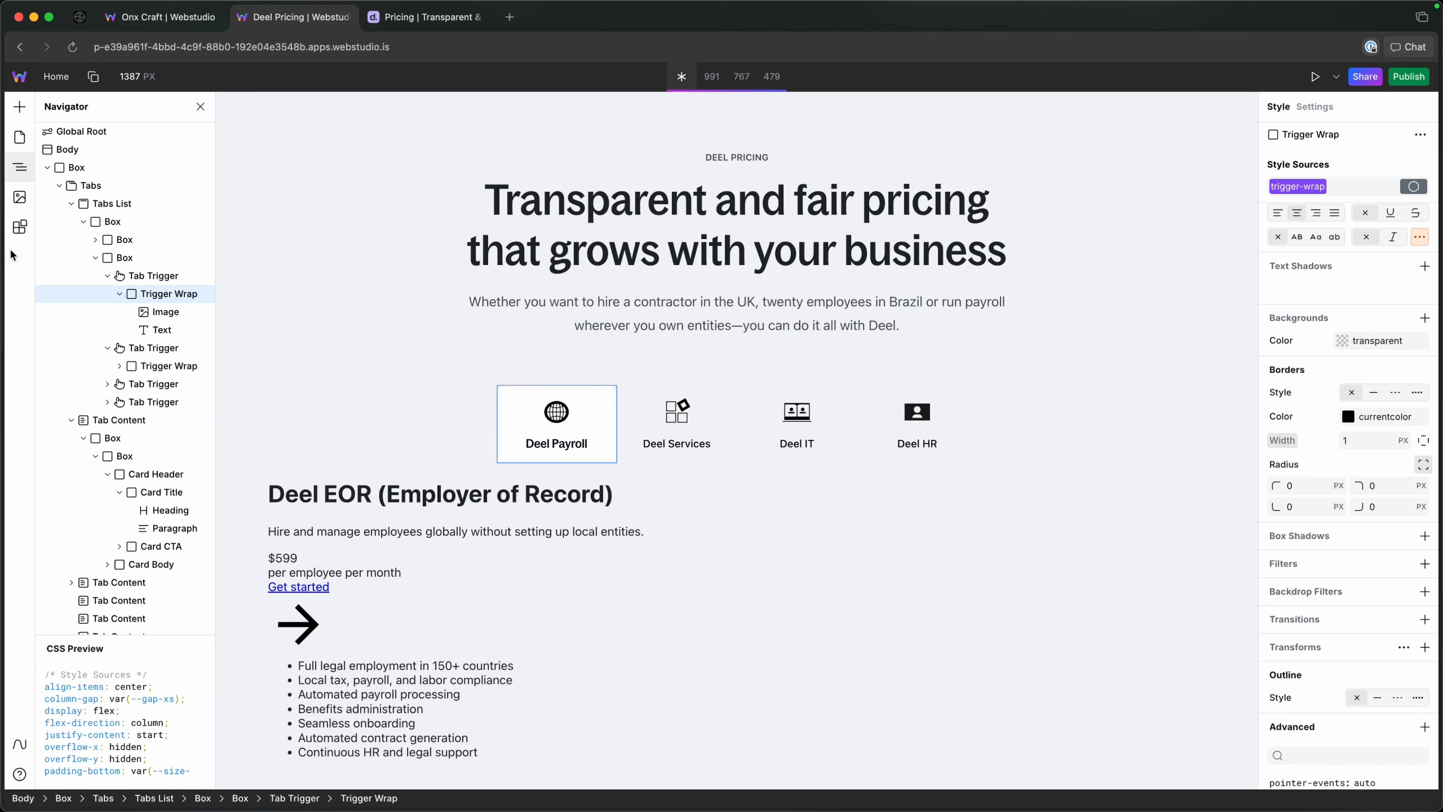
{"action": "left_click", "coordinate": [136, 260]}
{"action": "left_click", "coordinate": [106, 276]}
{"action": "left_click", "coordinate": [106, 294]}
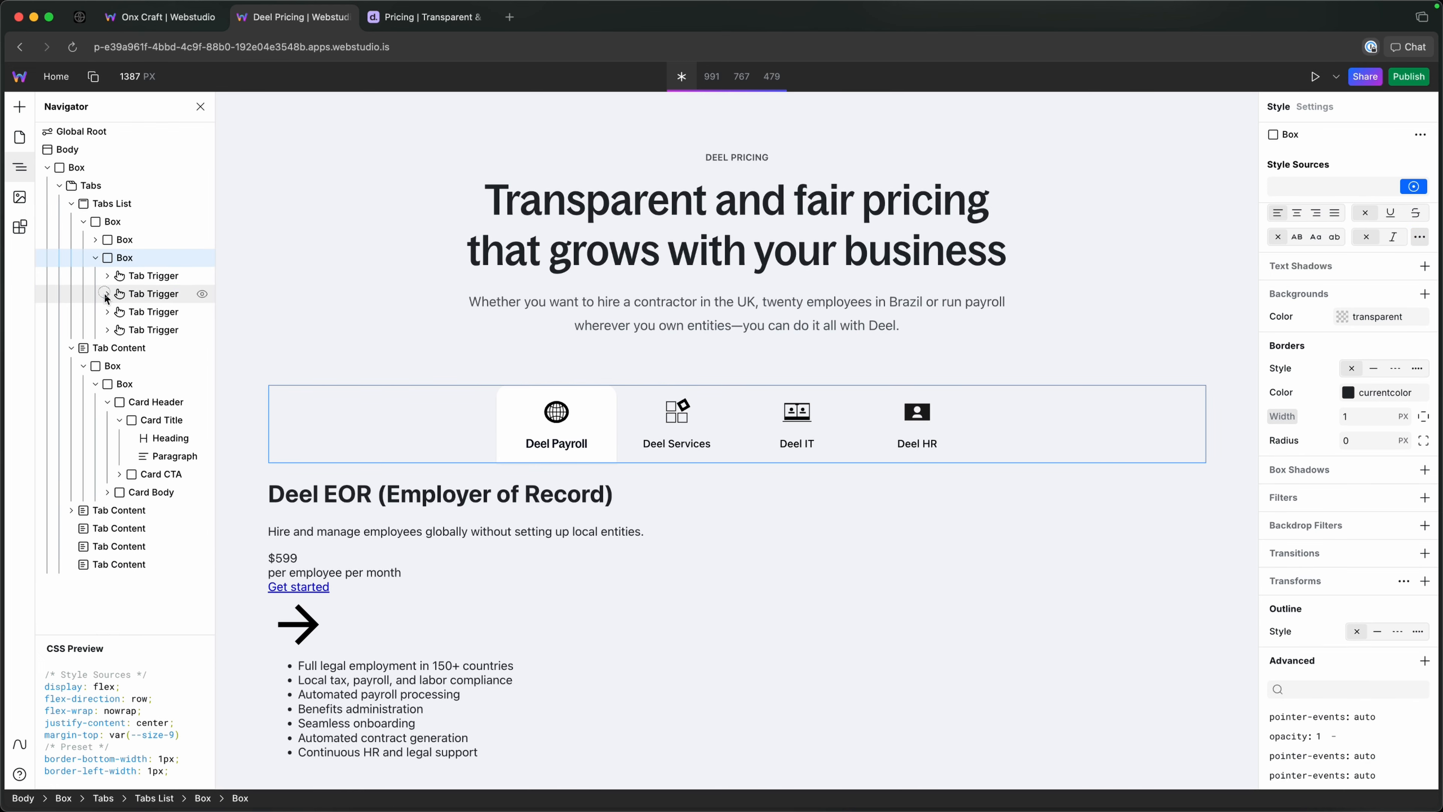
{"action": "left_click", "coordinate": [162, 277]}
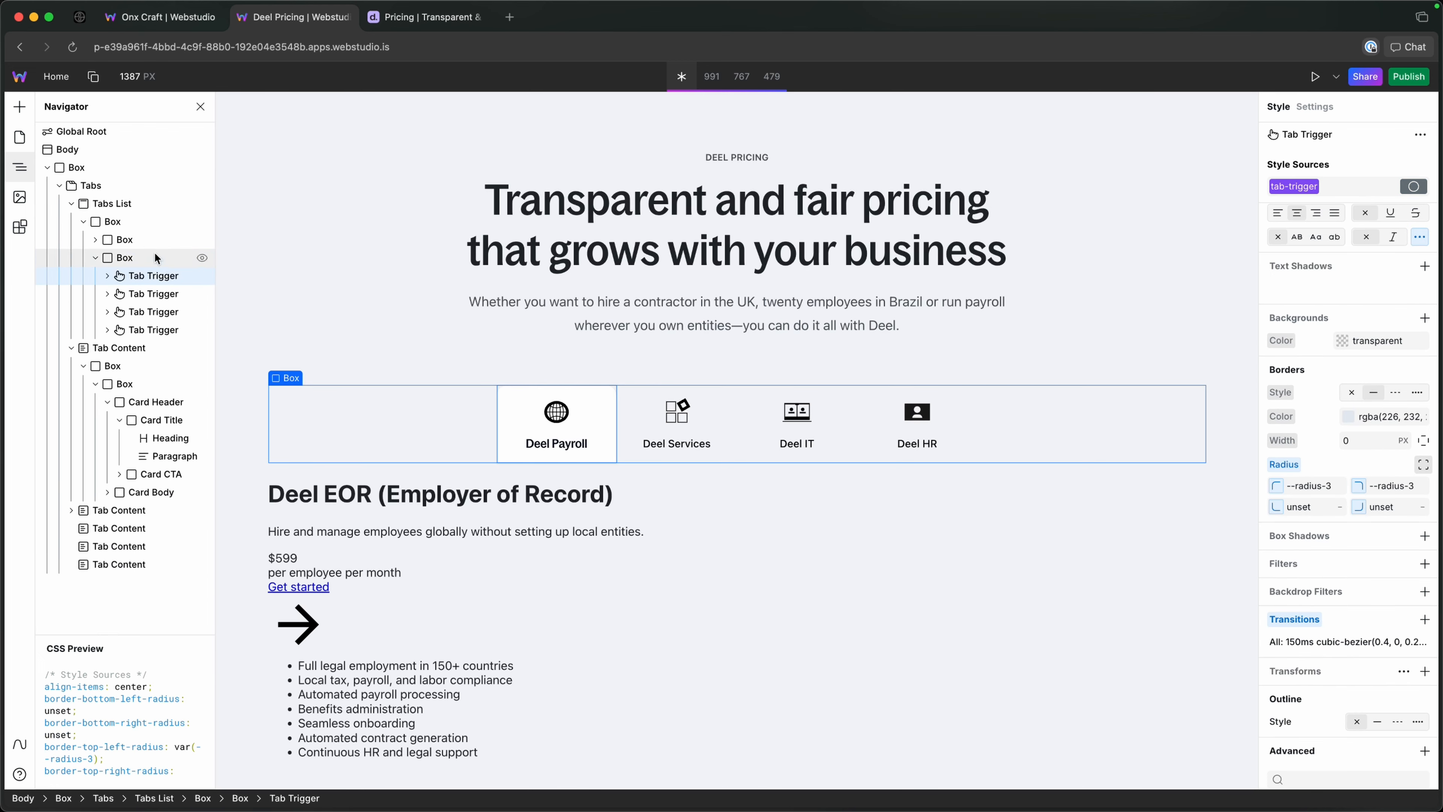
{"action": "left_click", "coordinate": [1315, 106]}
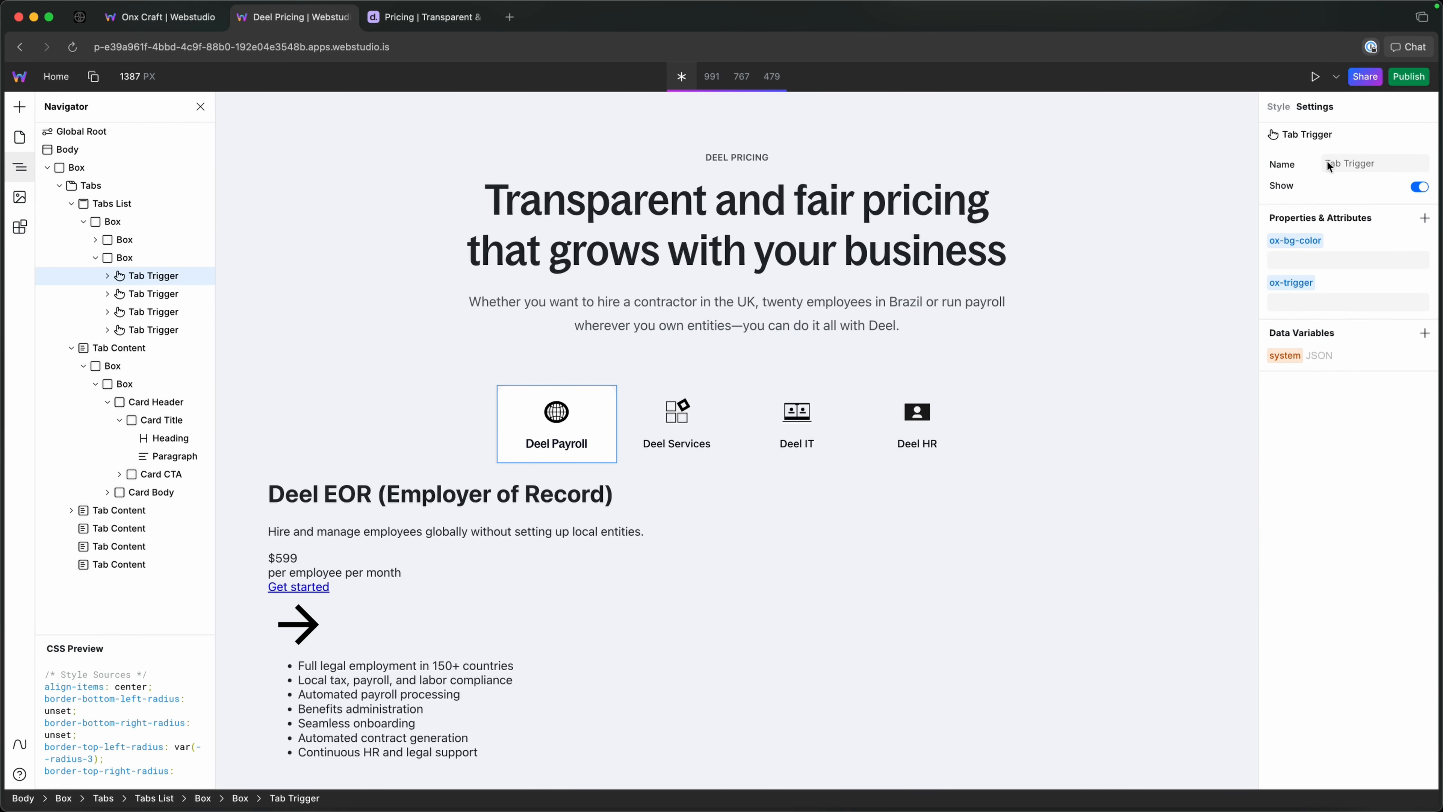
Compose the value var(--blue-1) in the Raycast launcher and copy it.
{"action": "left_click", "coordinate": [1328, 257]}
{"action": "type", "text": "var"}
{"action": "key", "text": "alt+space"}
{"action": "type", "text": "var"}
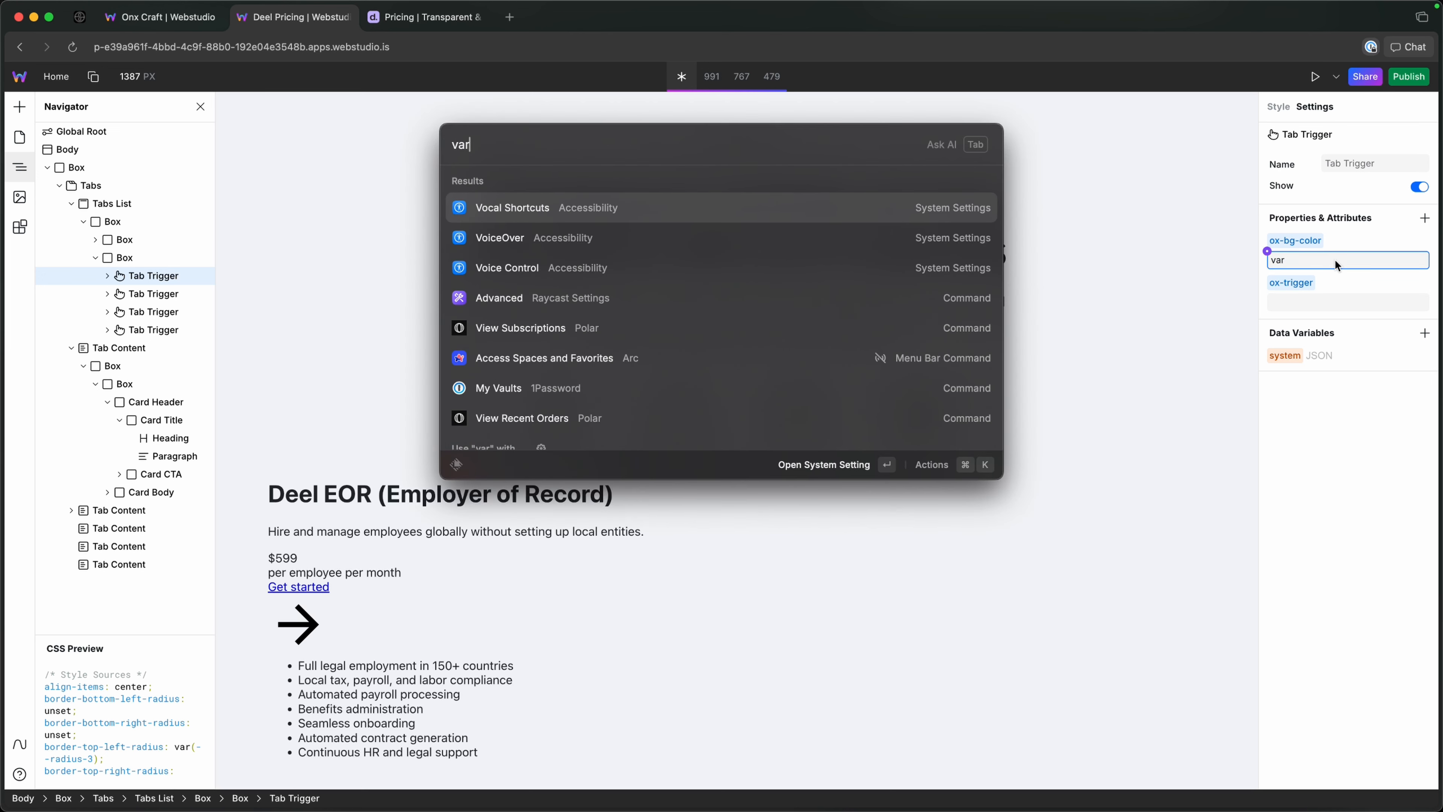
{"action": "type", "text": "()"}
{"action": "key", "text": "BackSpace"}
{"action": "key", "text": "BackSpace"}
{"action": "type", "text": "()"}
{"action": "key", "text": "Left"}
{"action": "type", "text": "--"}
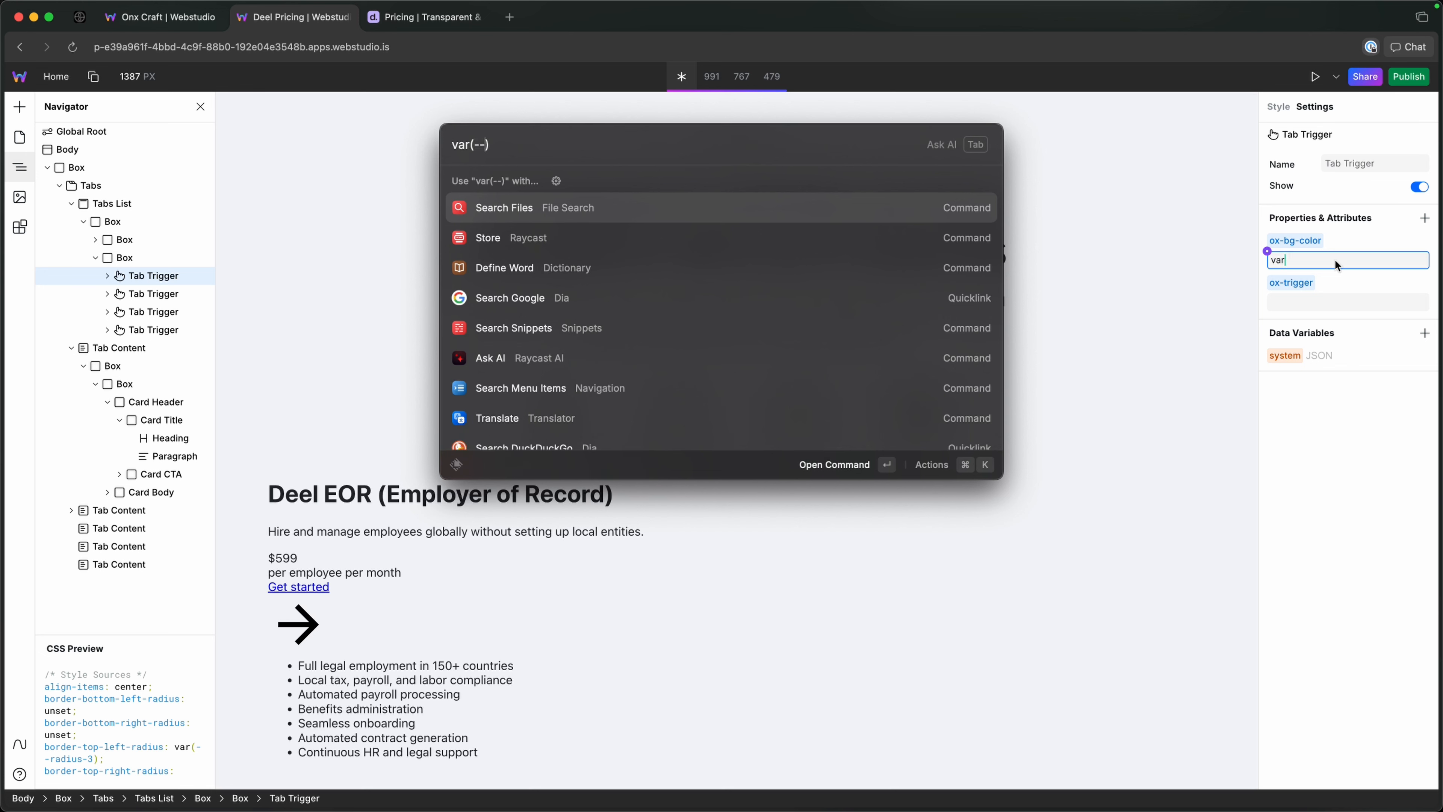
{"action": "type", "text": "blue-1"}
{"action": "key", "text": "super+a"}
{"action": "key", "text": "super+c"}
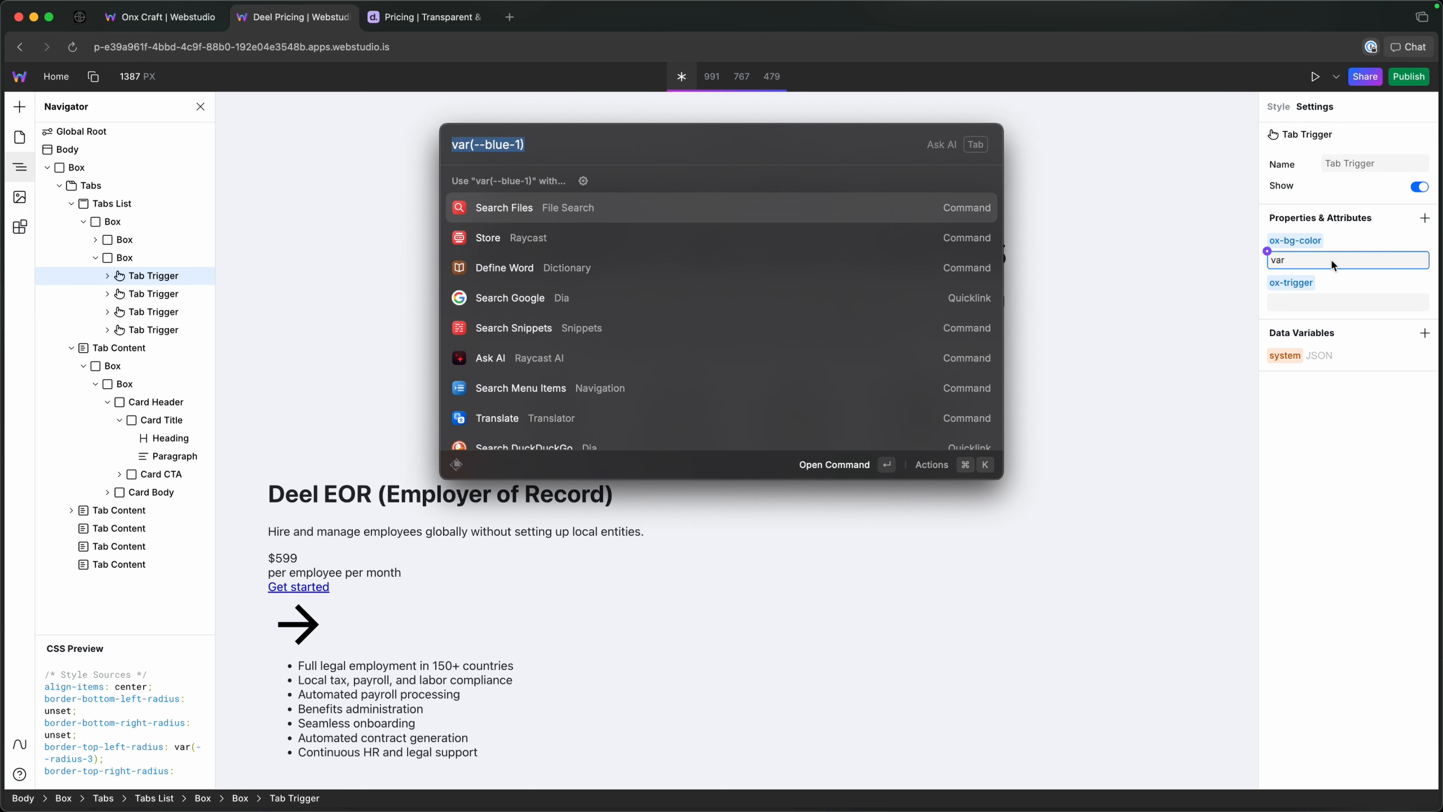
Set the Deel Payroll Tab Trigger's ox-bg-color attribute to the copied var(--blue-1).
{"action": "double_click", "coordinate": [1331, 260]}
{"action": "key", "text": "super+v"}
{"action": "left_click", "coordinate": [1339, 475]}
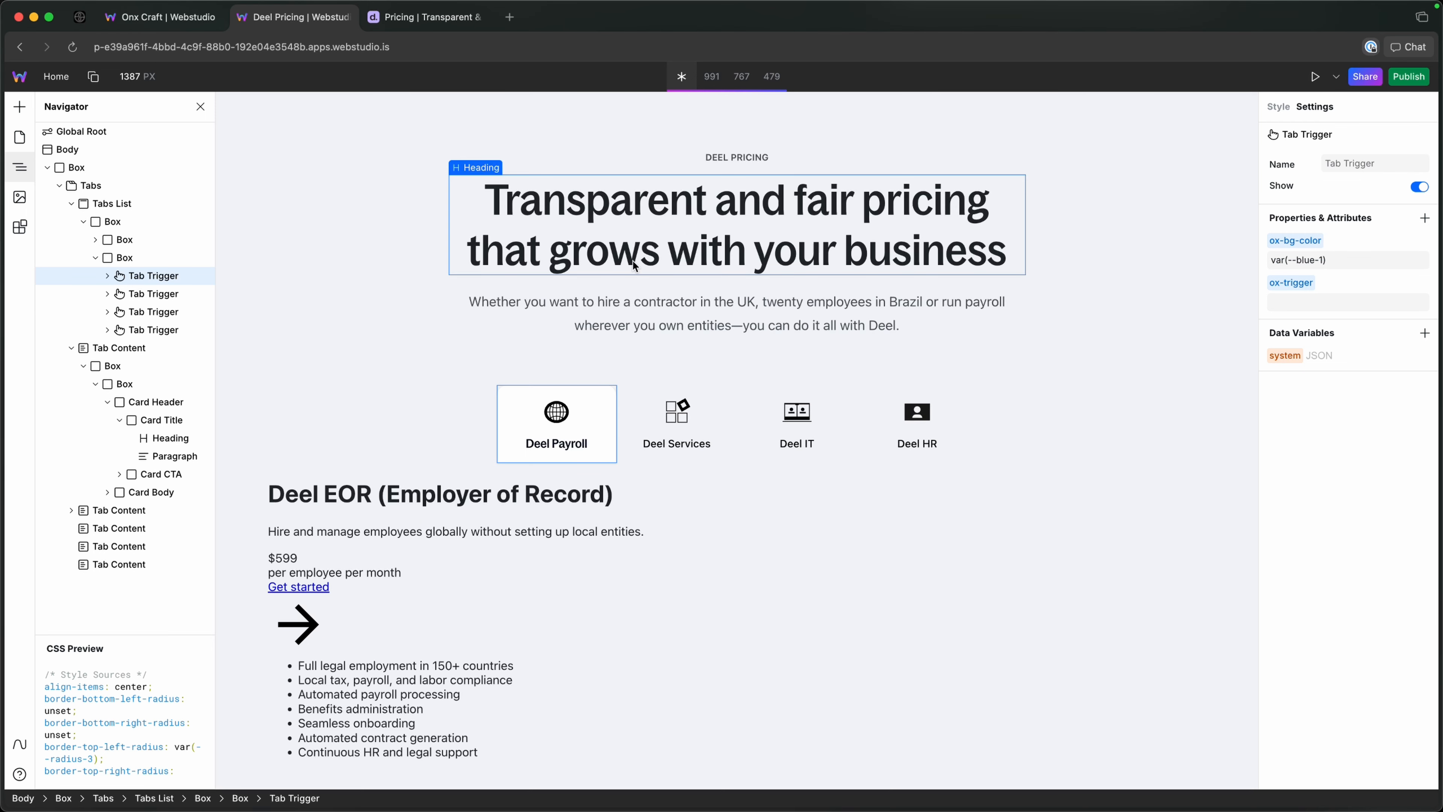
Compose var(--yellow-1) in the Raycast launcher and set it as the Deel Services Tab Trigger's ox-bg-color value.
{"action": "key", "text": "alt+space"}
{"action": "type", "text": "var()"}
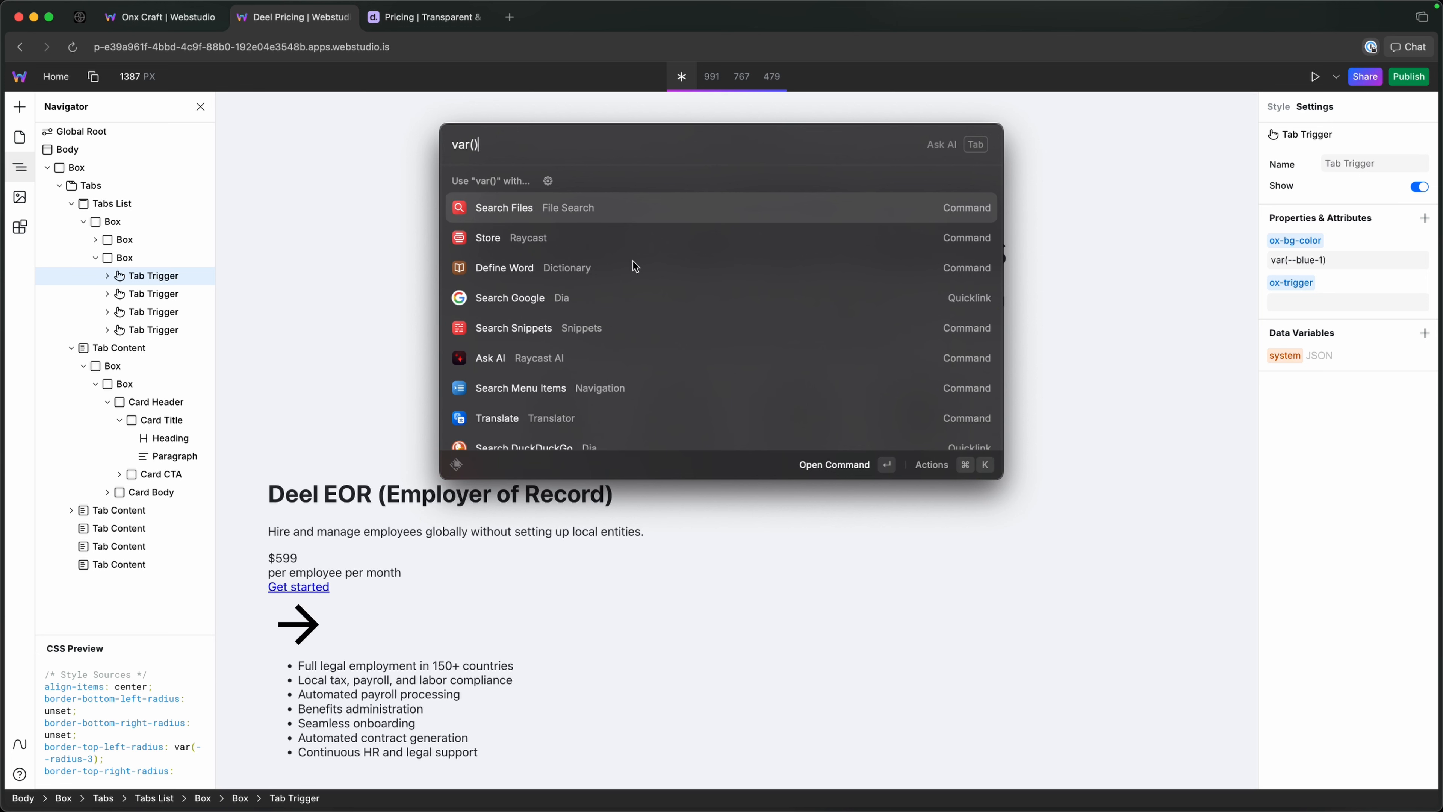
{"action": "key", "text": "Left"}
{"action": "type", "text": "--yellow-1"}
{"action": "key", "text": "super+a"}
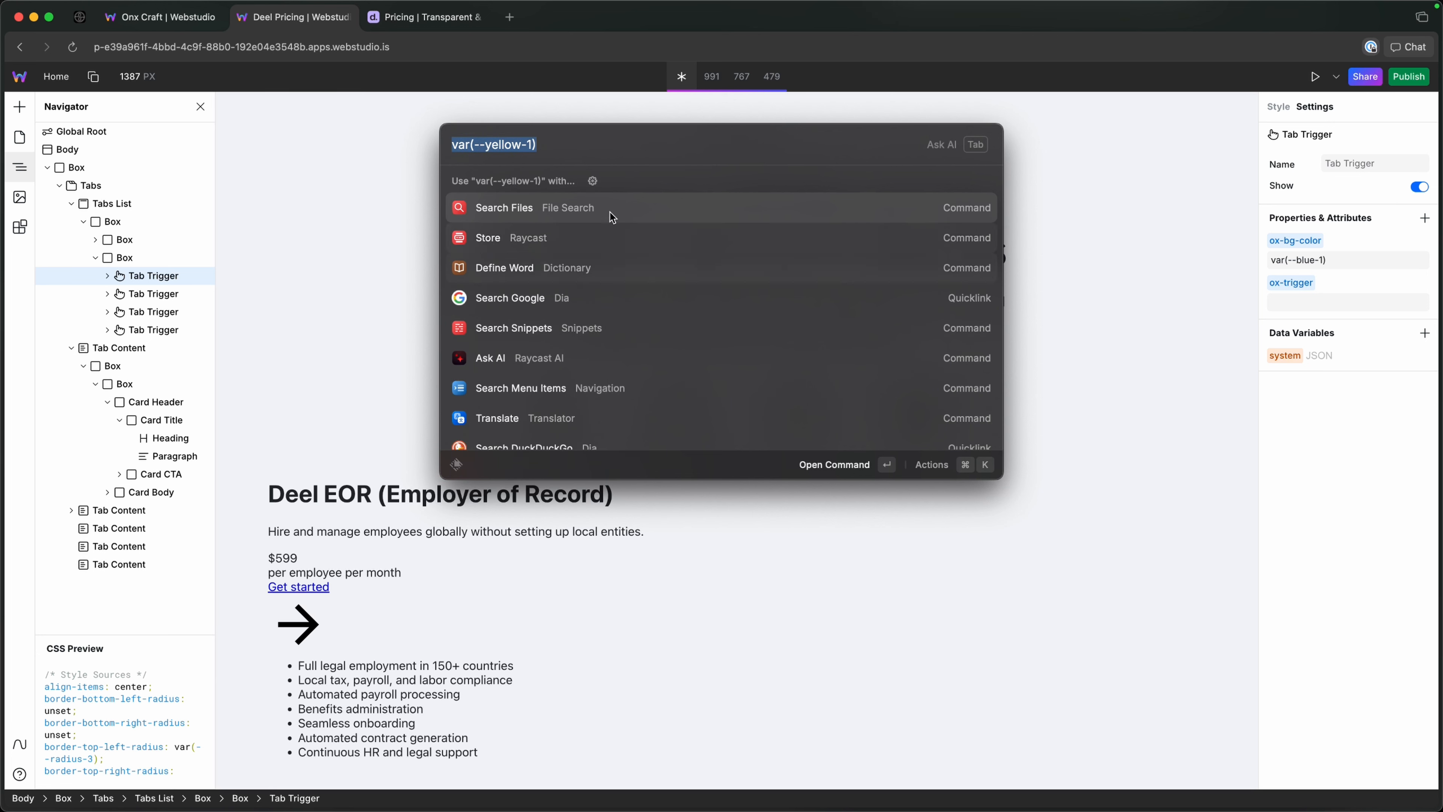
{"action": "left_click", "coordinate": [154, 294]}
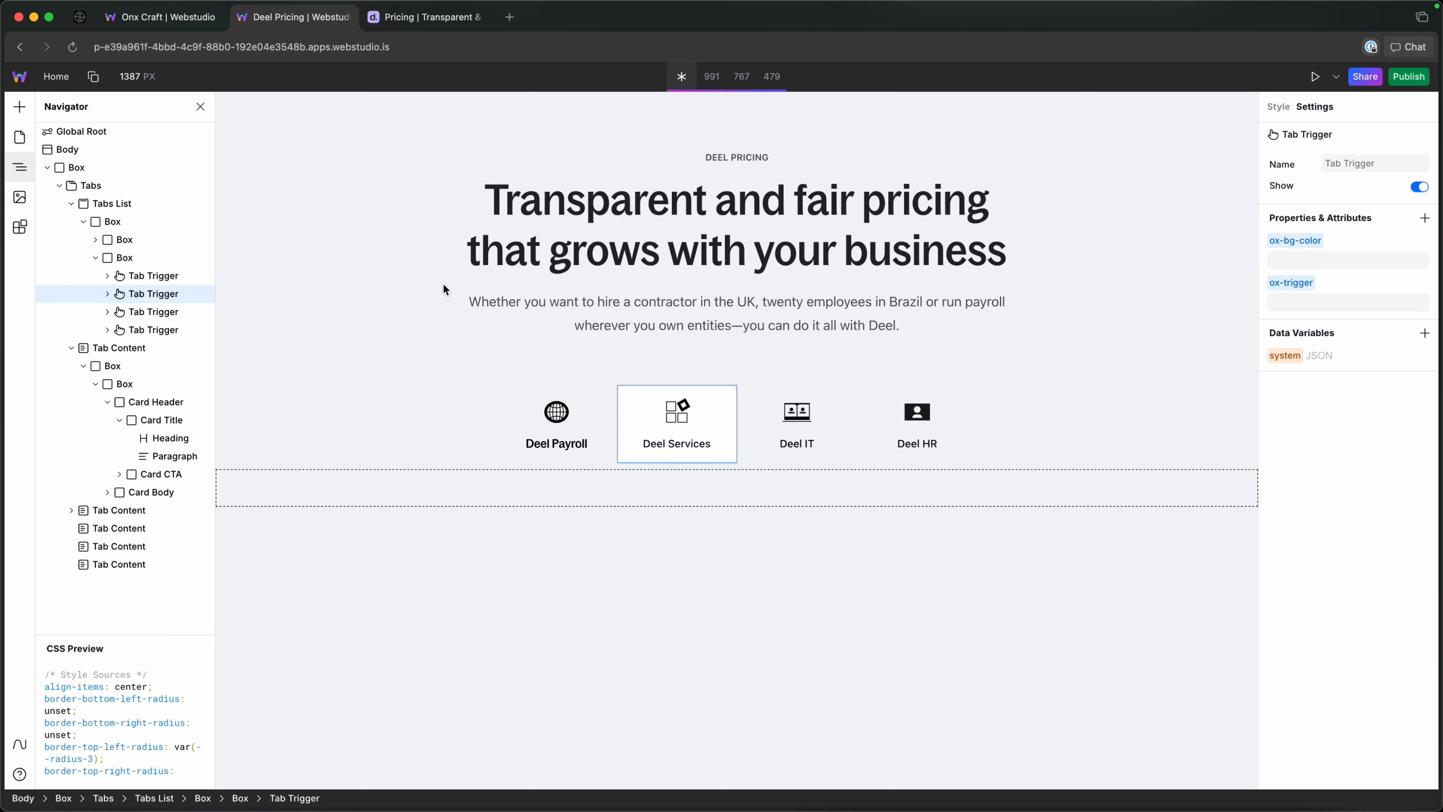
{"action": "left_click", "coordinate": [1299, 265]}
{"action": "key", "text": "super+v"}
{"action": "left_click", "coordinate": [1353, 434]}
Compose var(--purple-1) in the Raycast launcher and set it as the Deel IT Tab Trigger's ox-bg-color value.
{"action": "key", "text": "alt+space"}
{"action": "type", "text": "var()"}
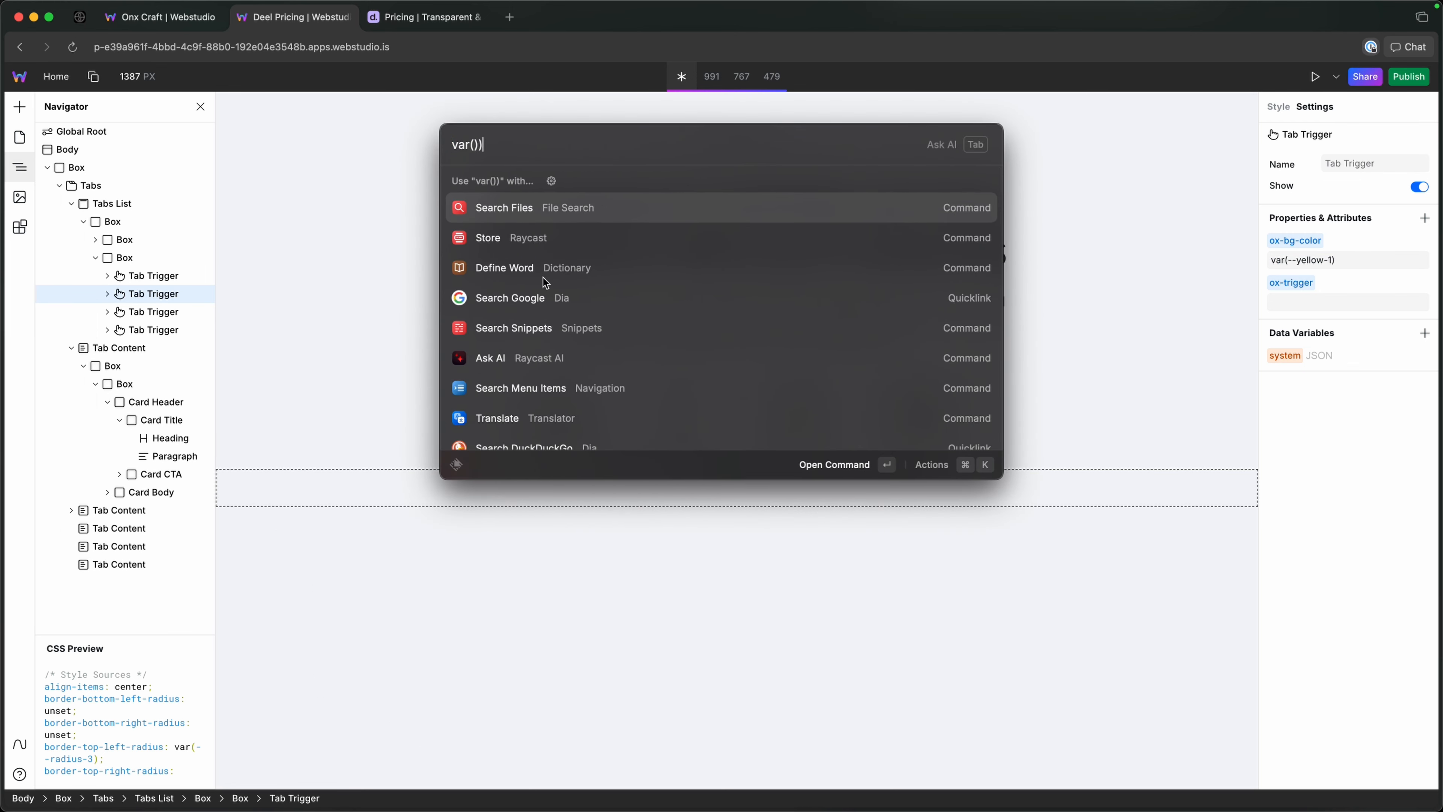
{"action": "key", "text": "Left"}
{"action": "type", "text": "--purple-1"}
{"action": "key", "text": "super+a"}
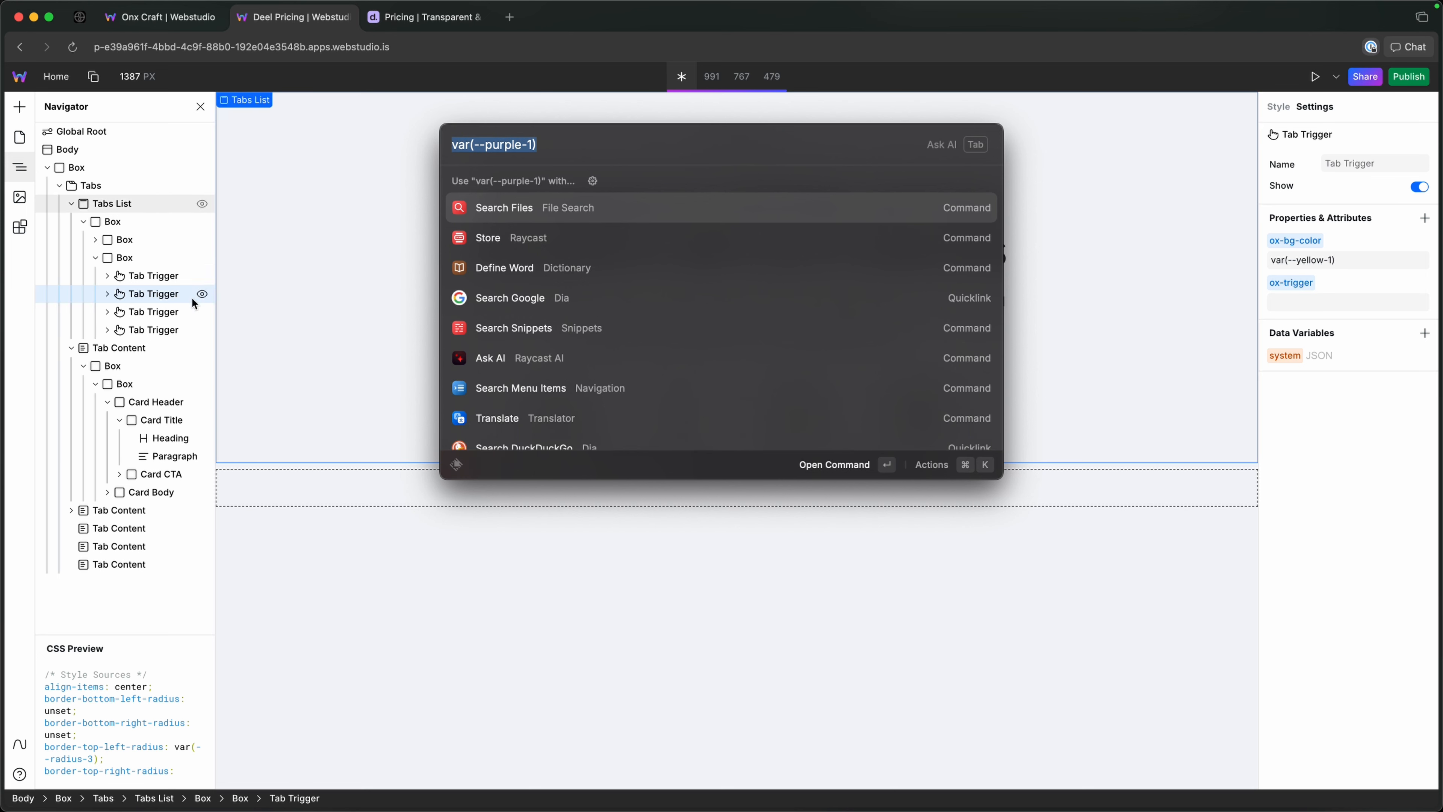
{"action": "left_click", "coordinate": [200, 312]}
{"action": "left_click", "coordinate": [1355, 261]}
{"action": "key", "text": "super+v"}
{"action": "key", "text": "Return"}
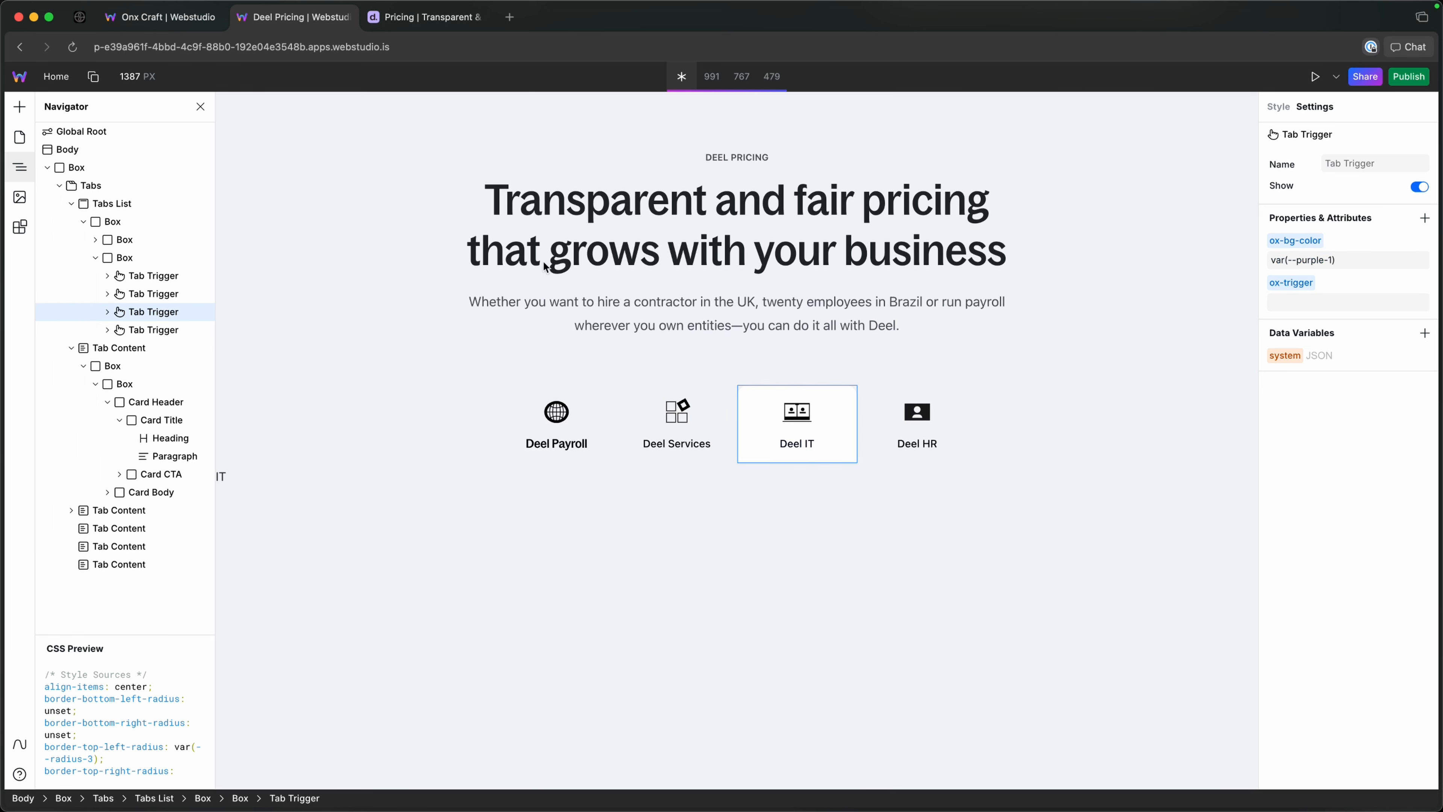
Copy the Deel Payroll Tab Trigger's ox-bg-color value, var(--blue-1), to the Deel HR Tab Trigger's ox-bg-color attribute.
{"action": "left_click", "coordinate": [202, 275]}
{"action": "left_click", "coordinate": [1389, 262]}
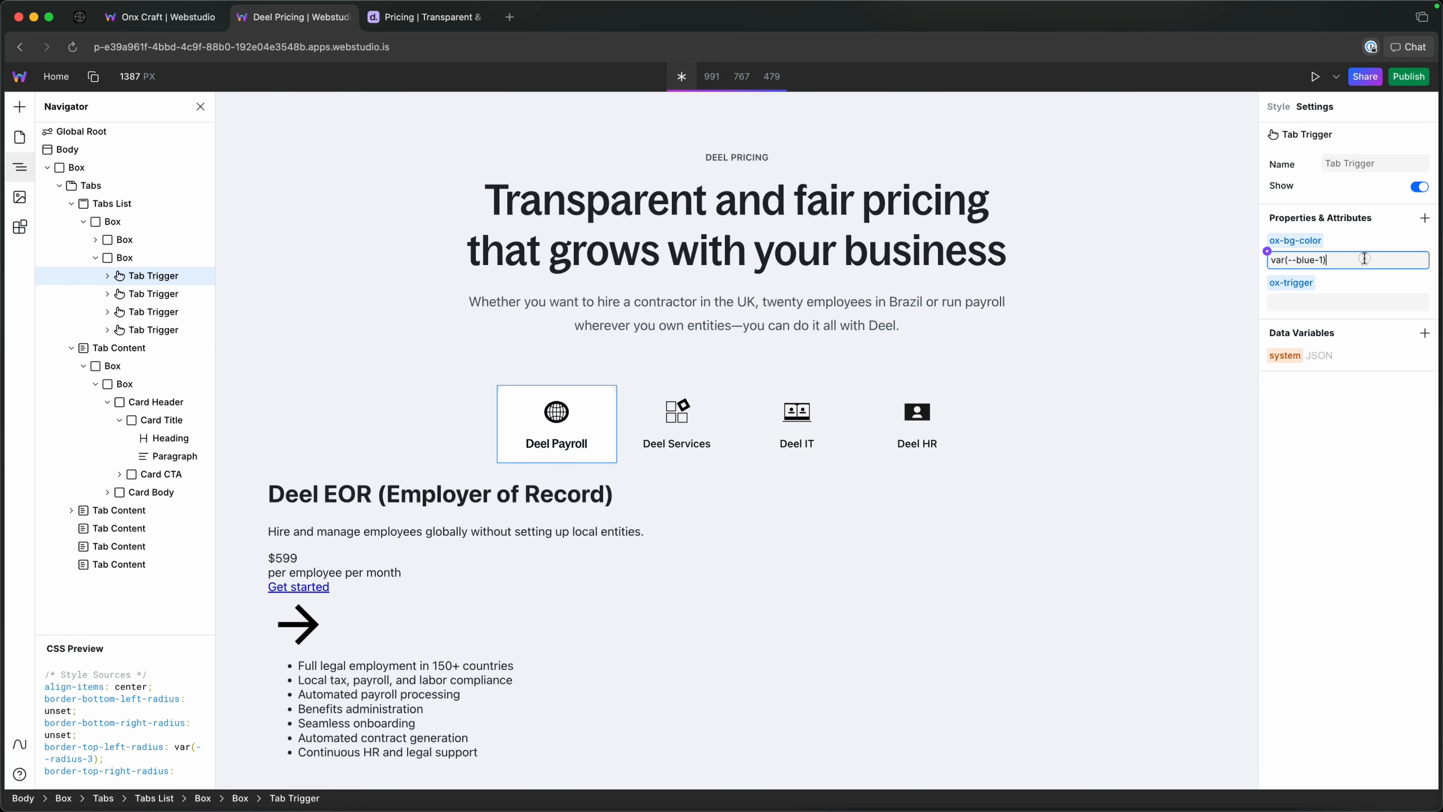
{"action": "key", "text": "super+a"}
{"action": "left_click", "coordinate": [151, 329]}
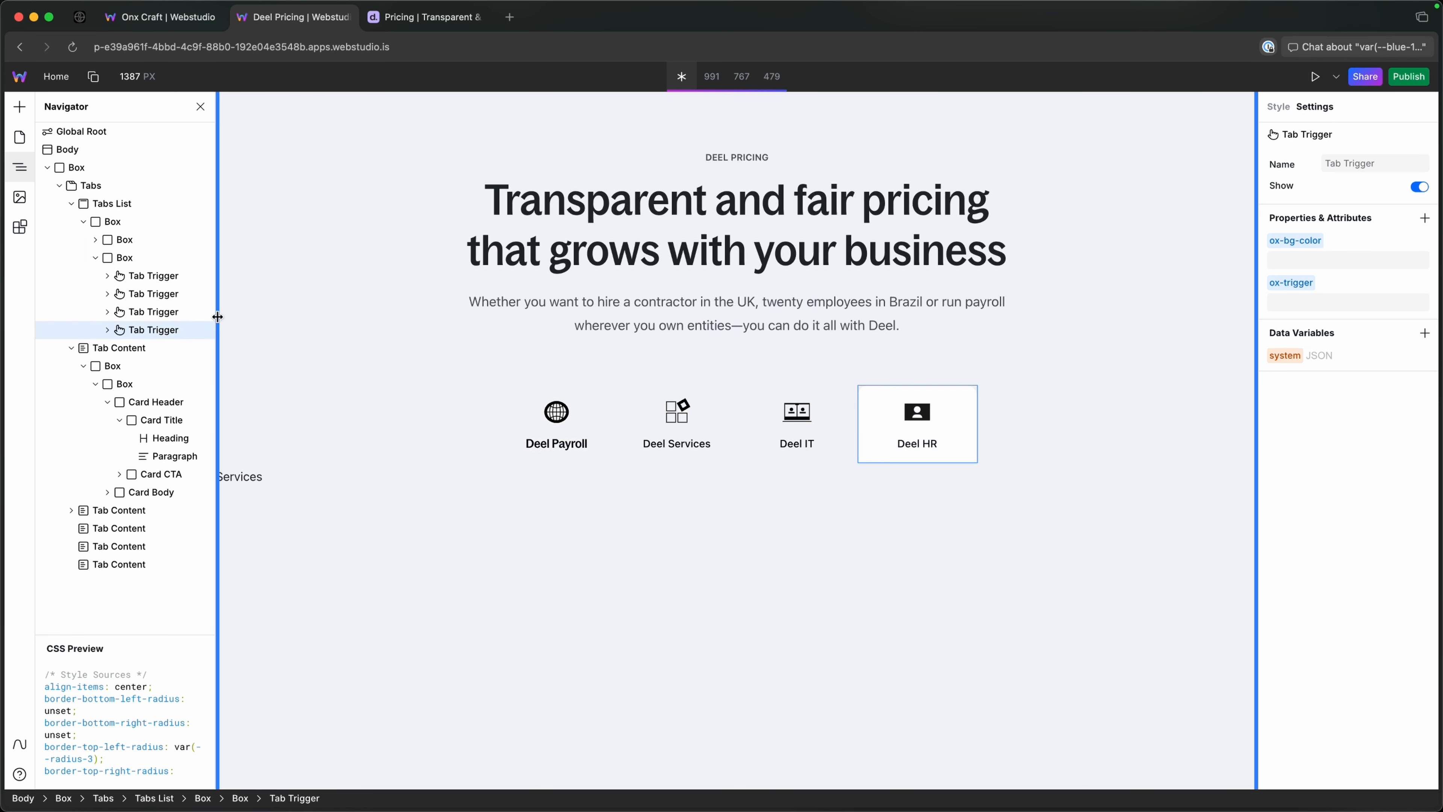
{"action": "key", "text": "super+v"}
{"action": "key", "text": "Return"}
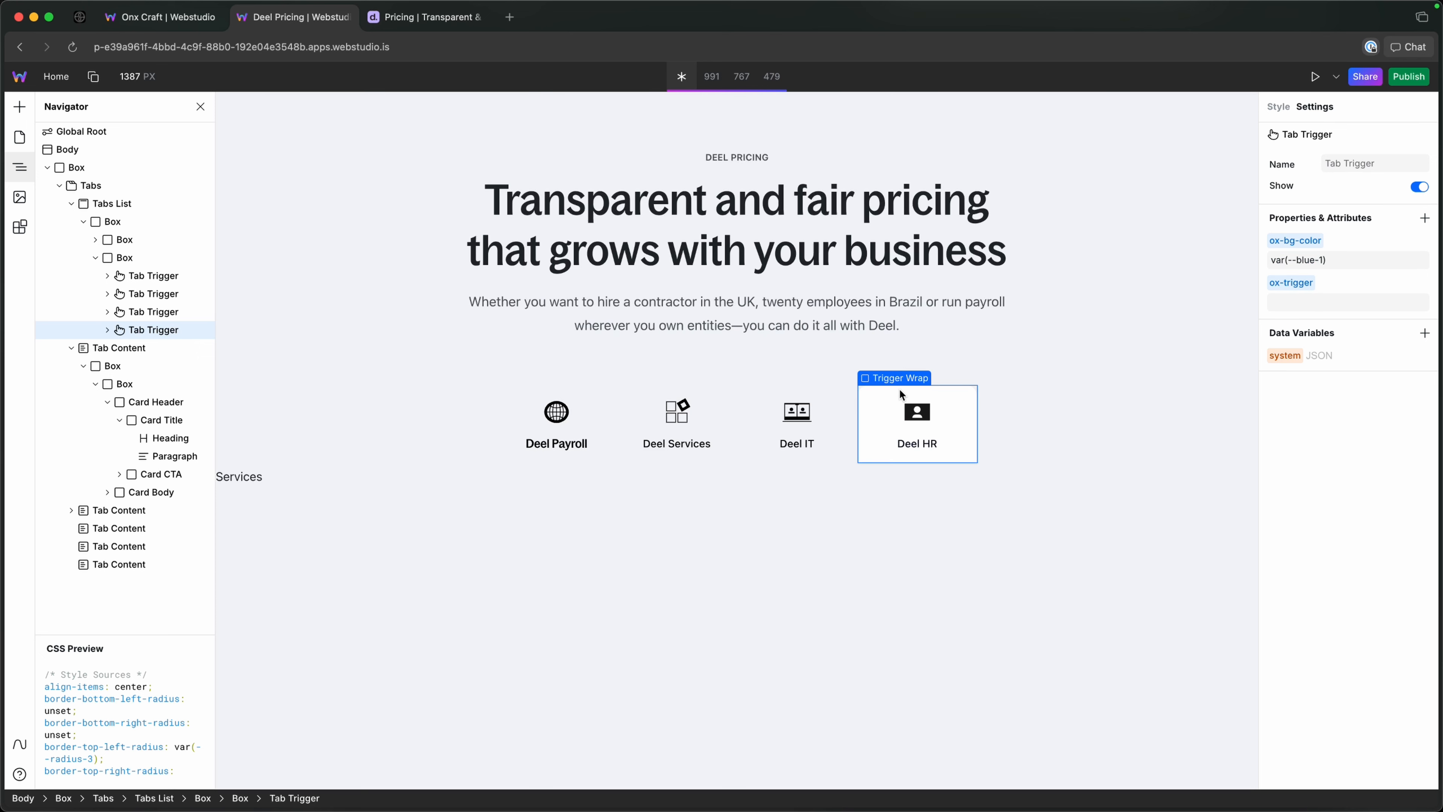
Collapse the Tabs element in the Navigator and add an HTML Embed to the outermost Box, after Tabs.
{"action": "left_click", "coordinate": [581, 403]}
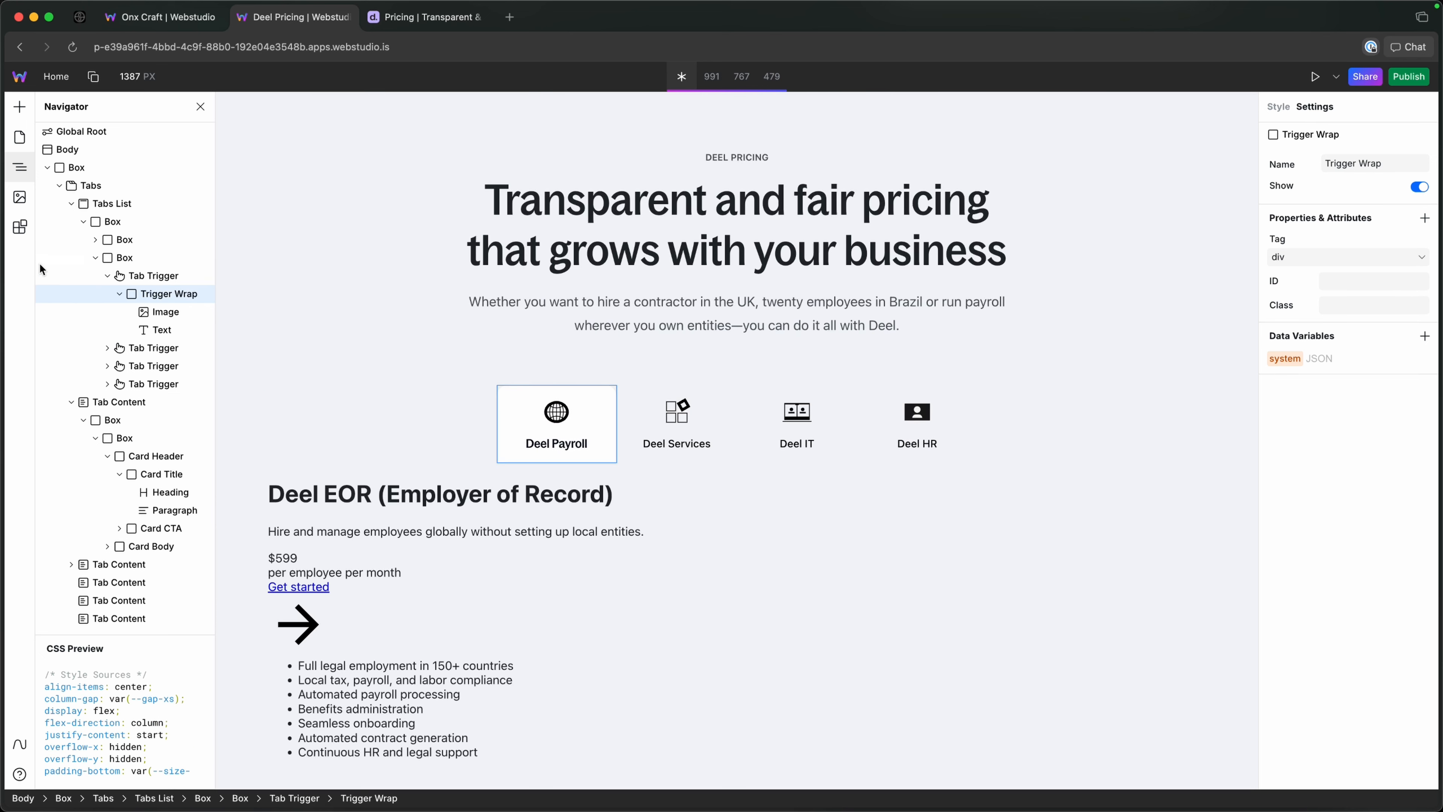
{"action": "left_click", "coordinate": [108, 276]}
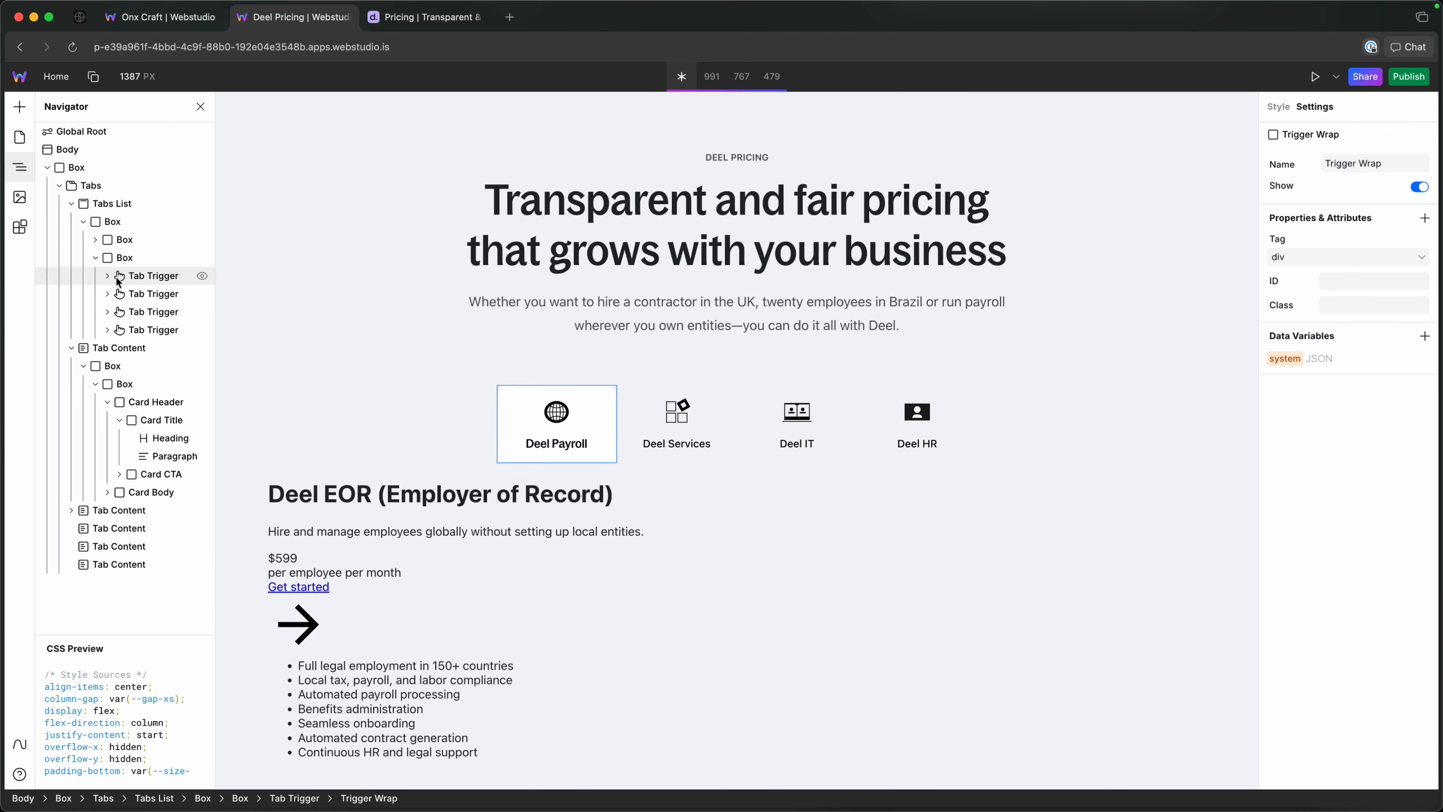
{"action": "left_click", "coordinate": [71, 203]}
{"action": "left_click", "coordinate": [59, 185]}
{"action": "left_click", "coordinate": [96, 168]}
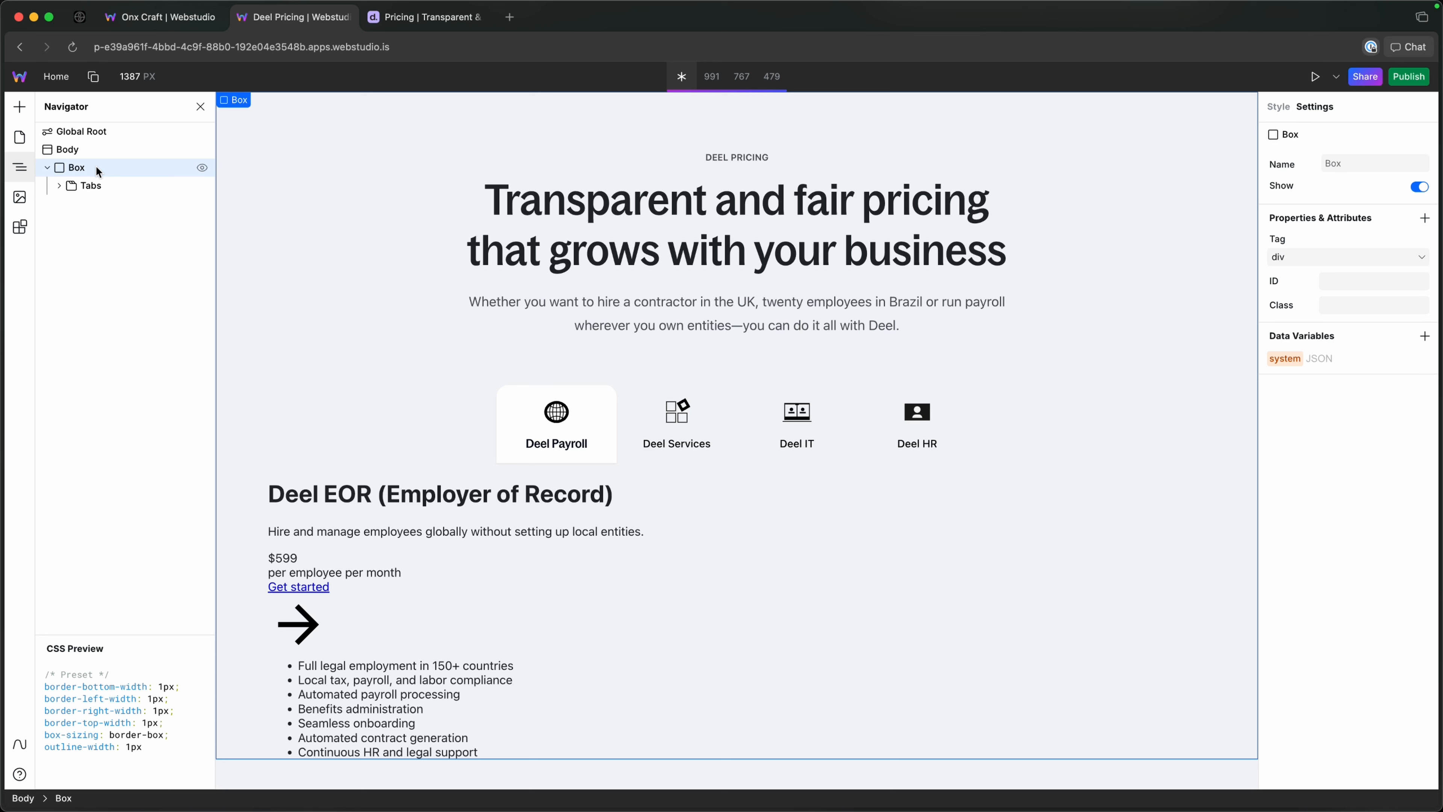
{"action": "key", "text": "super+k"}
{"action": "type", "text": "em"}
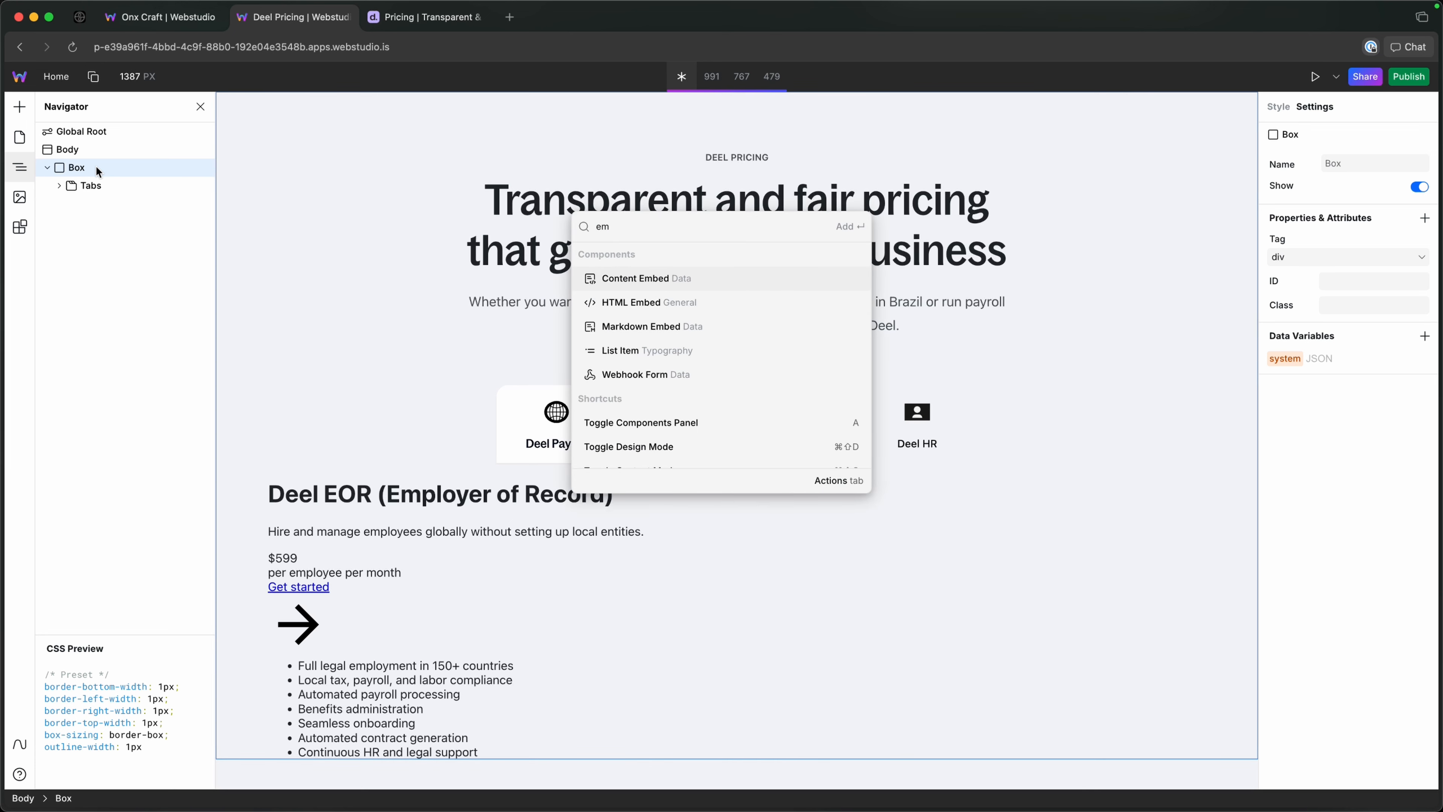
{"action": "key", "text": "Return"}
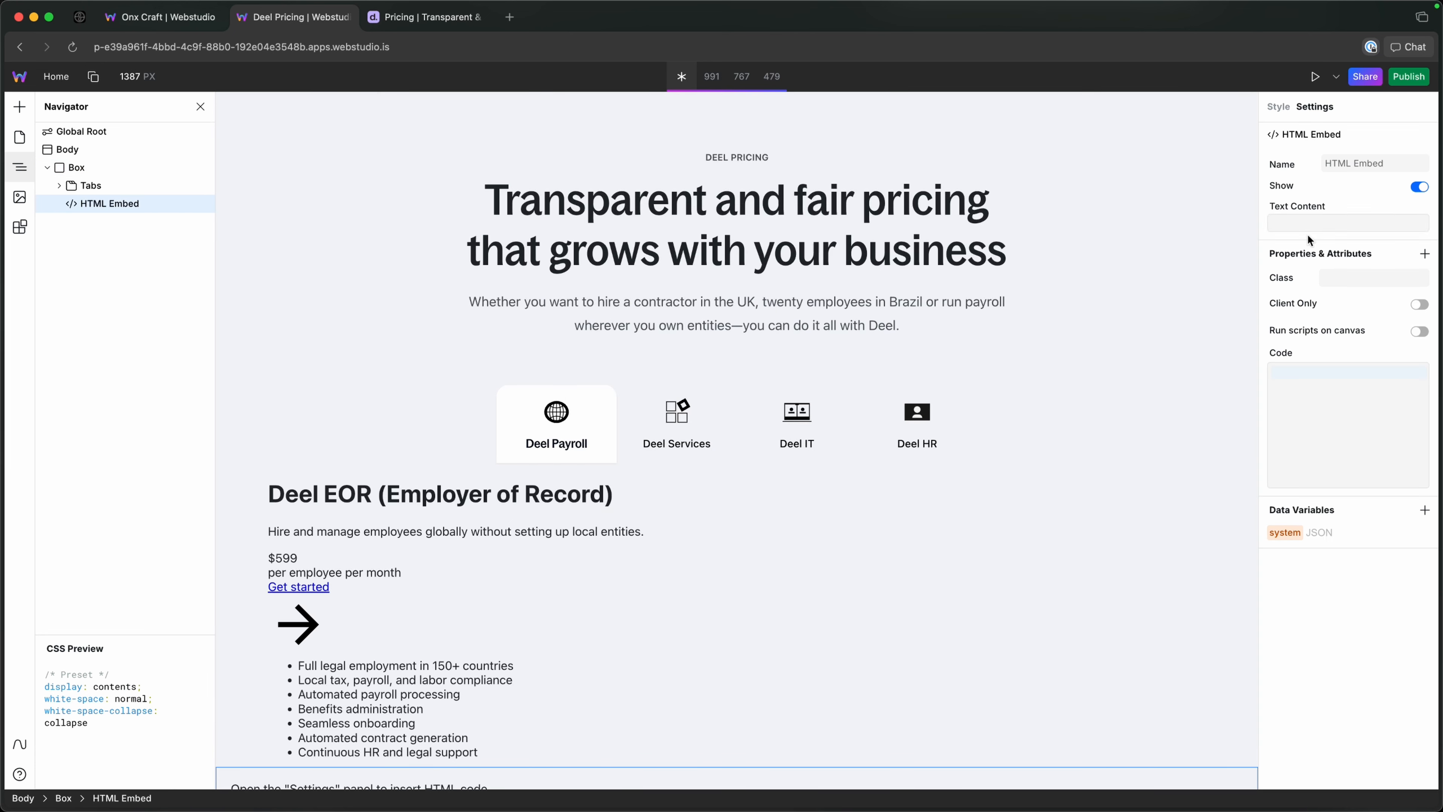
Open the HTML Embed's code in the larger editor and enter an opening and closing <sytle> tag with blank lines between them.
{"action": "left_click", "coordinate": [1420, 373]}
{"action": "left_click", "coordinate": [570, 334]}
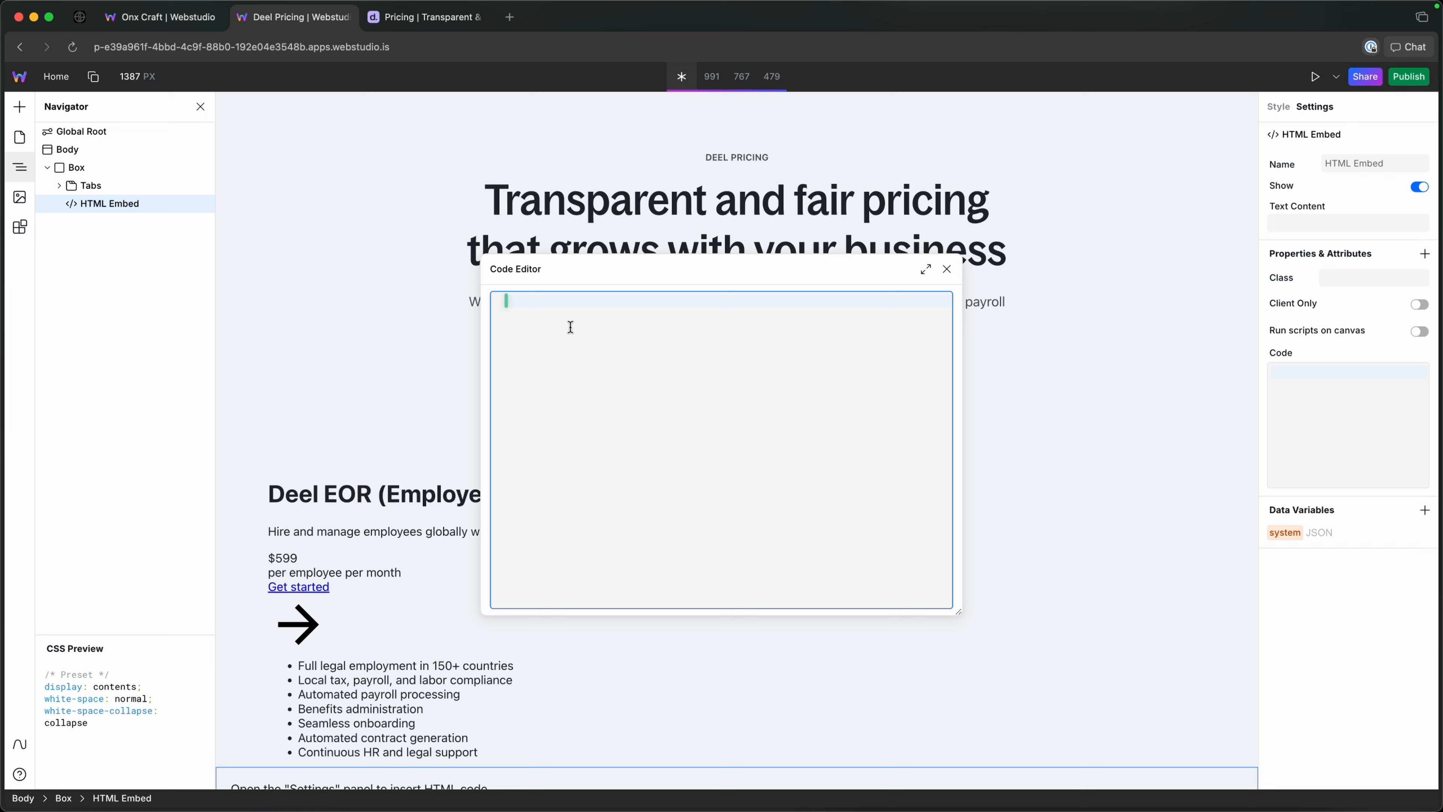
{"action": "type", "text": "<>"}
{"action": "key", "text": "Left"}
{"action": "type", "text": "sytle"}
{"action": "key", "text": "Right"}
{"action": "type", "text": "<"}
{"action": "key", "text": "Escape"}
{"action": "type", "text": "/"}
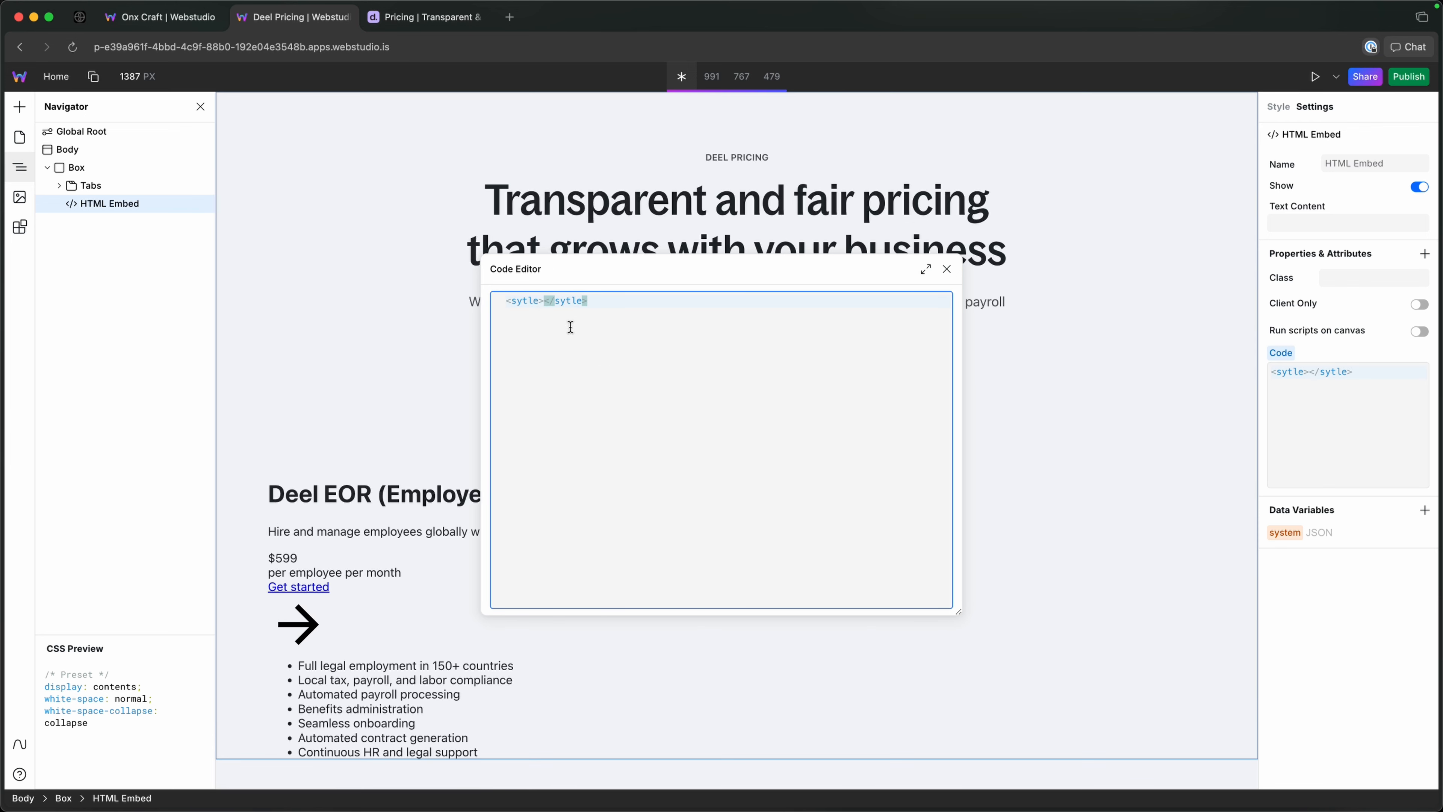
{"action": "key", "text": "Left"}
{"action": "key", "text": "Left"}
{"action": "key", "text": "Return"}
{"action": "key", "text": "Return"}
{"action": "key", "text": "Tab"}
{"action": "key", "text": "super+Tab"}
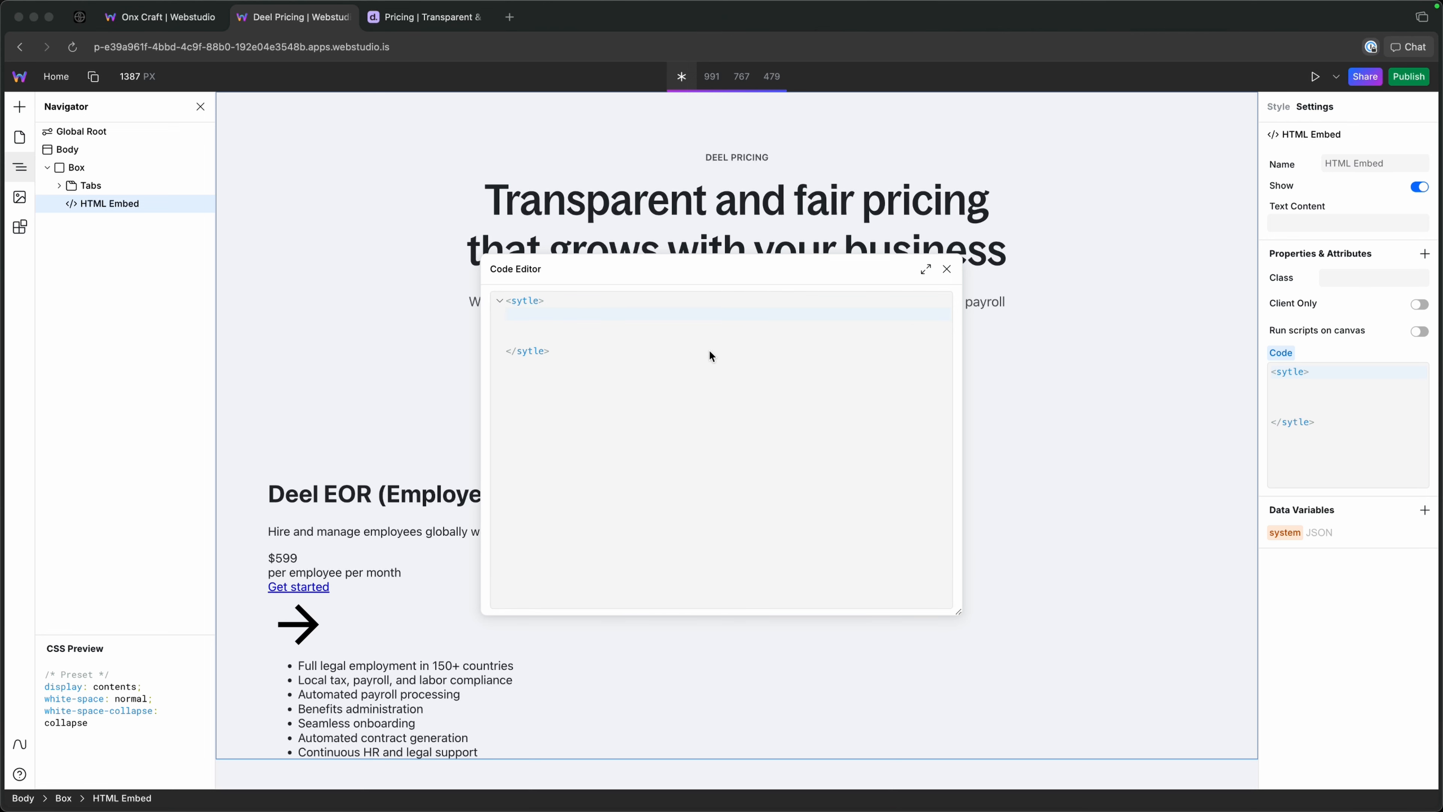
Write the selector [ox-trigger][aria-selected="true"] on the first line between the tags.
{"action": "left_click", "coordinate": [570, 320]}
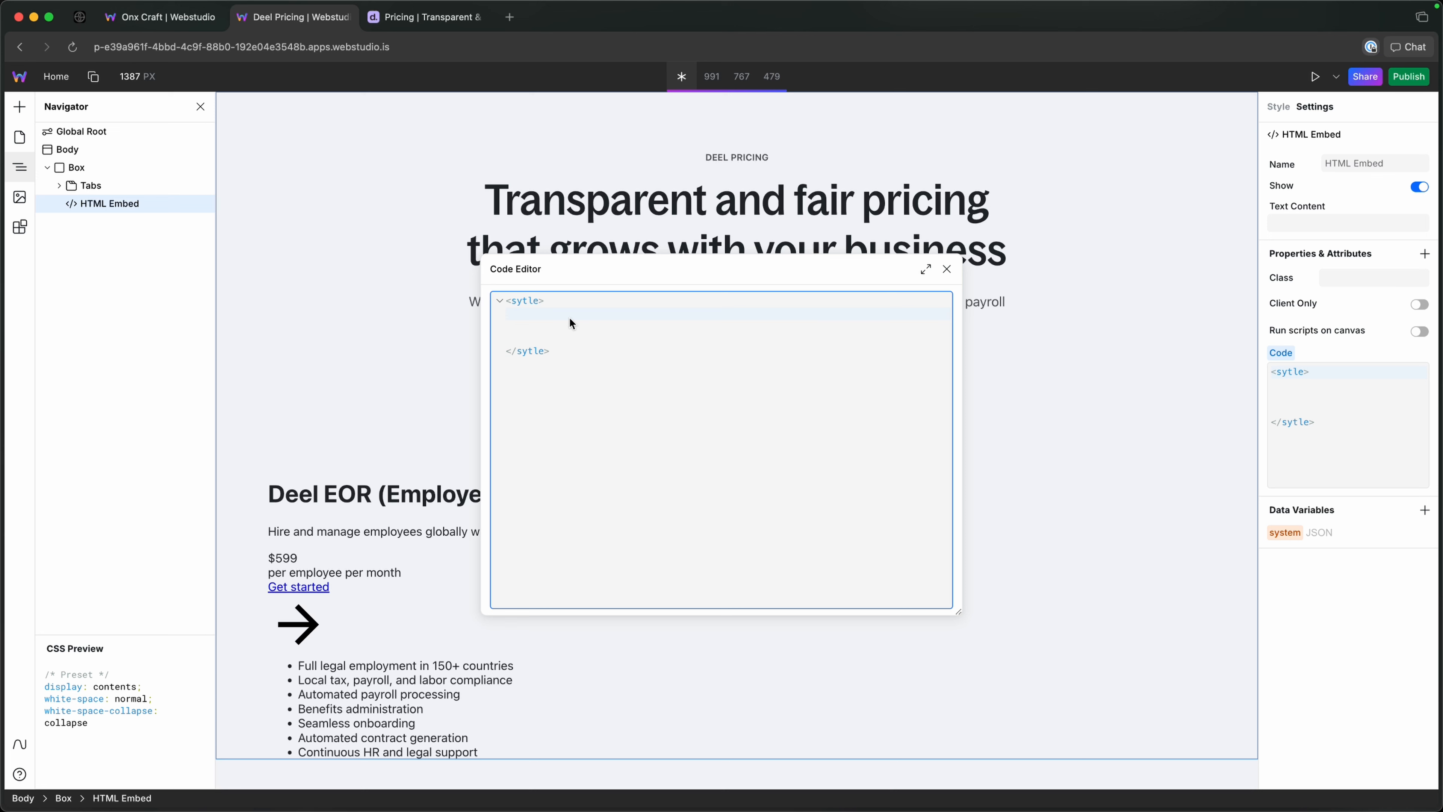
{"action": "type", "text": "[ox-"}
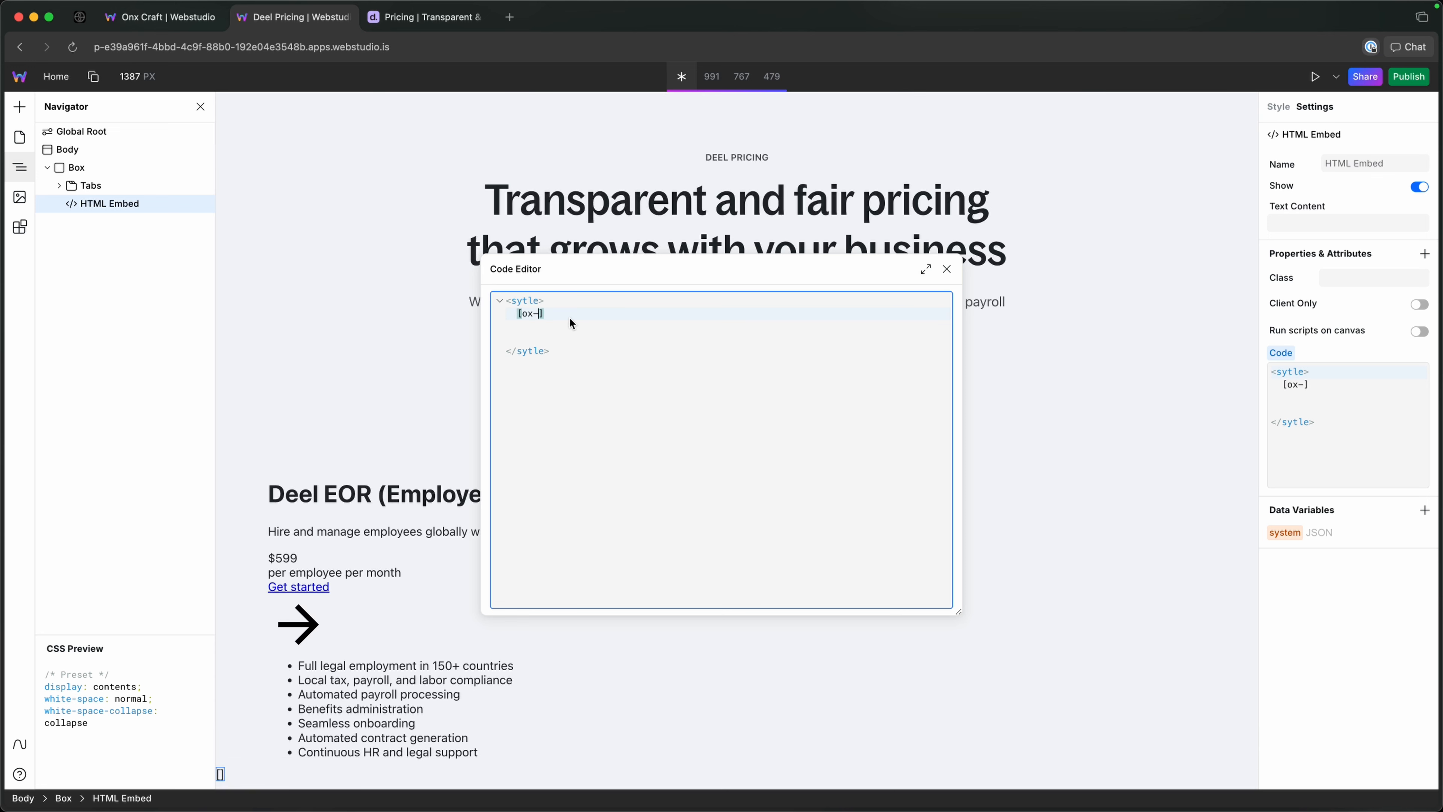
{"action": "type", "text": "trigger"}
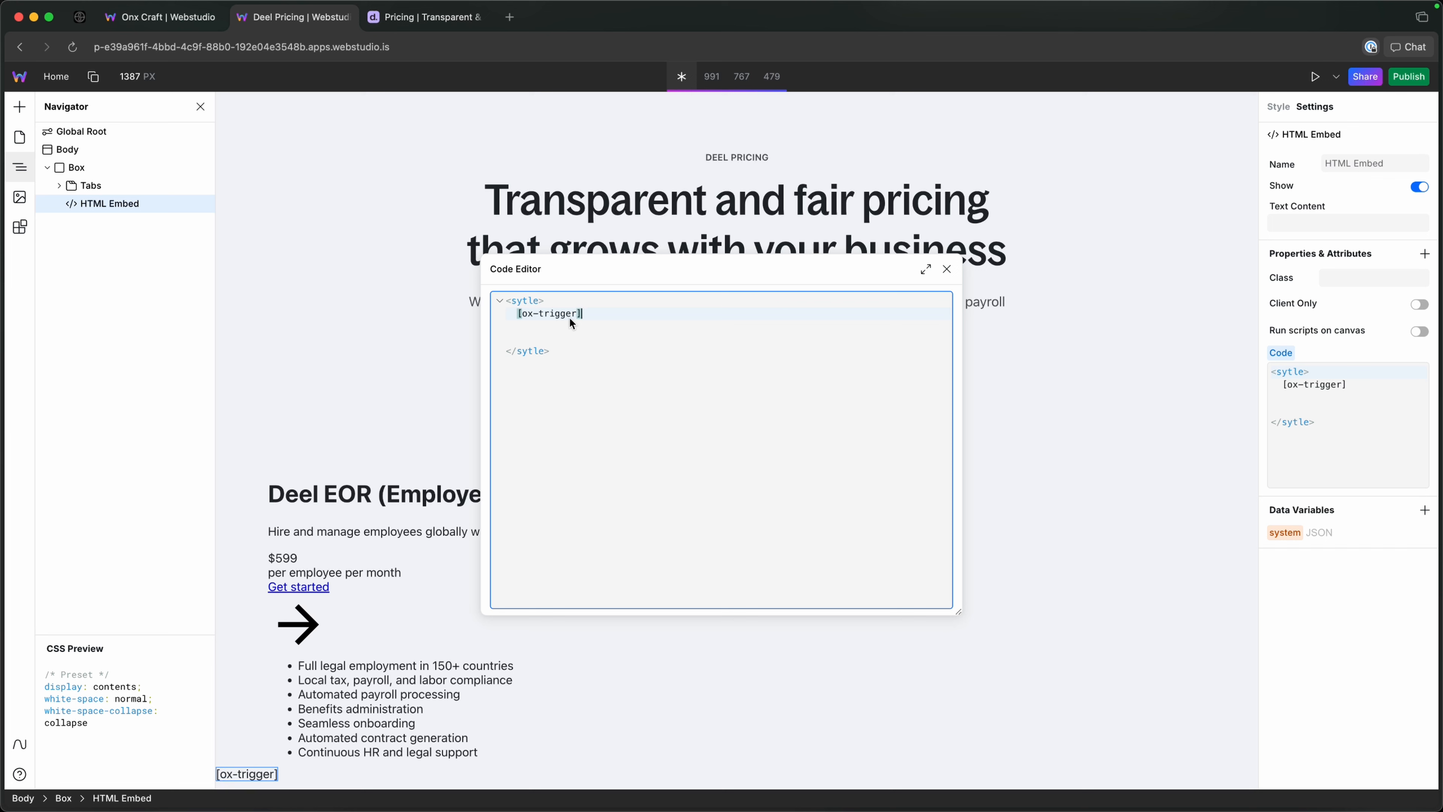
{"action": "type", "text": "][aria-selected=\""}
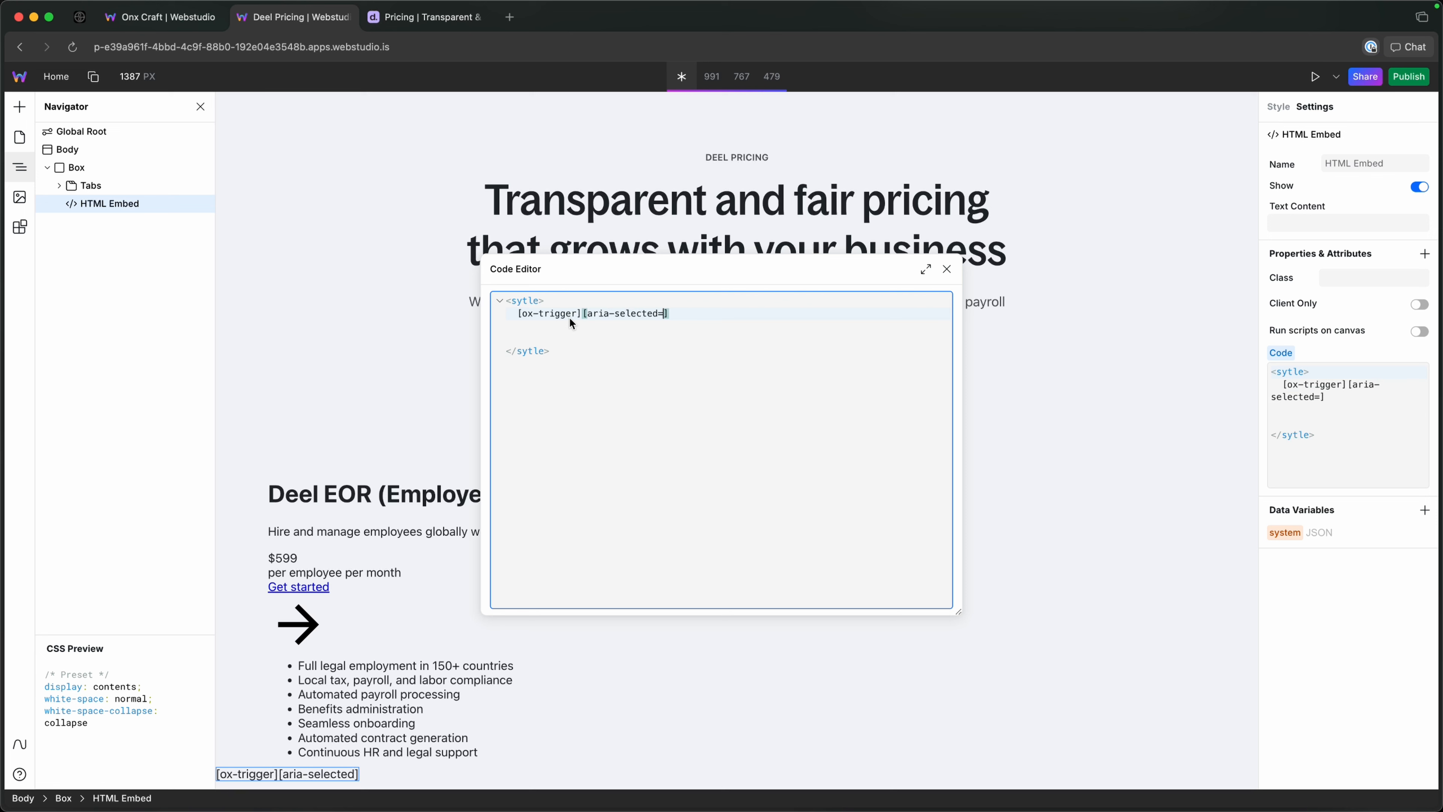
{"action": "type", "text": "try"}
{"action": "key", "text": "BackSpace"}
{"action": "type", "text": "ue"}
Correct the misspelled opening and closing tags in the embed code to style.
{"action": "key", "text": "Up"}
{"action": "key", "text": "Left"}
{"action": "key", "text": "BackSpace"}
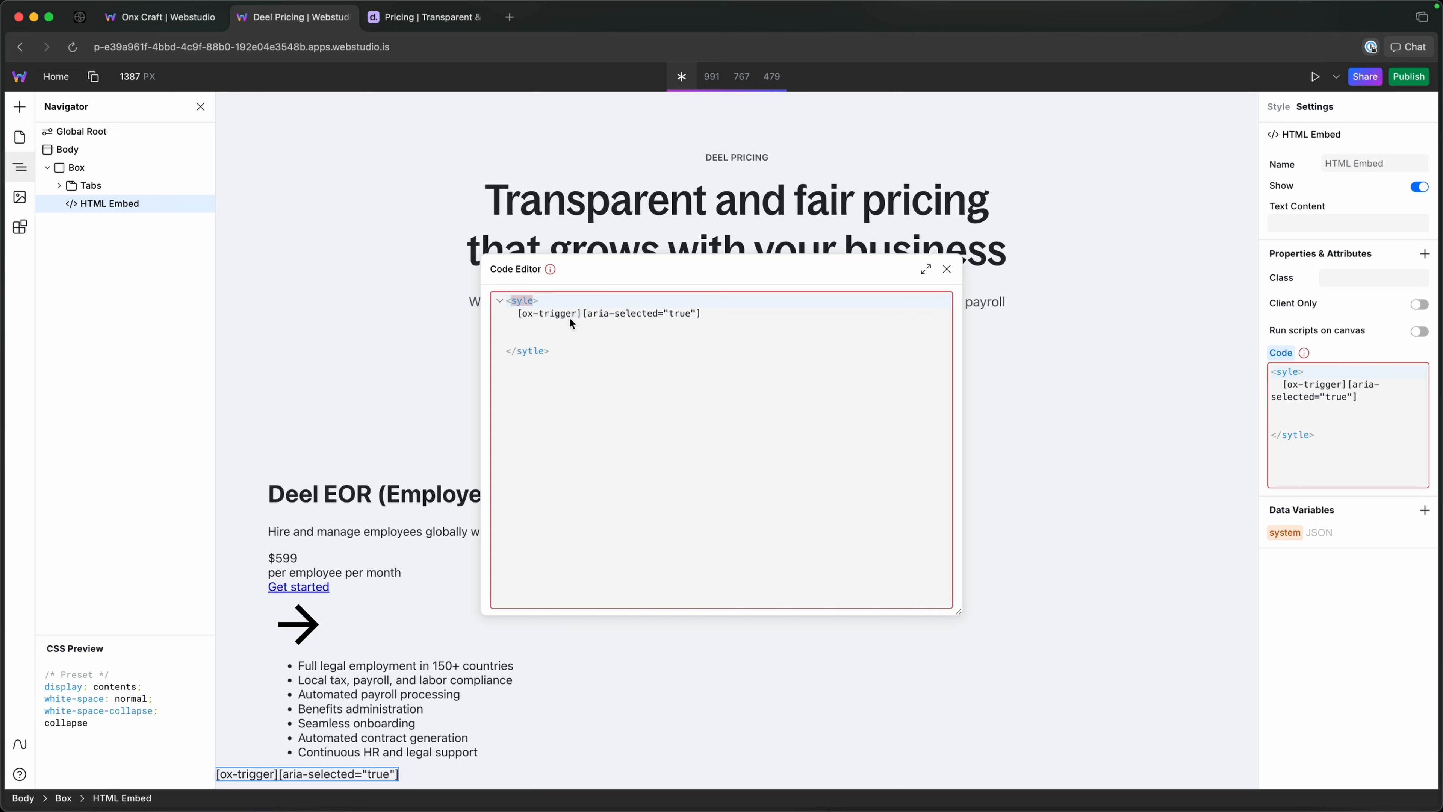
{"action": "type", "text": "t"}
{"action": "key", "text": "Escape"}
{"action": "key", "text": "Escape"}
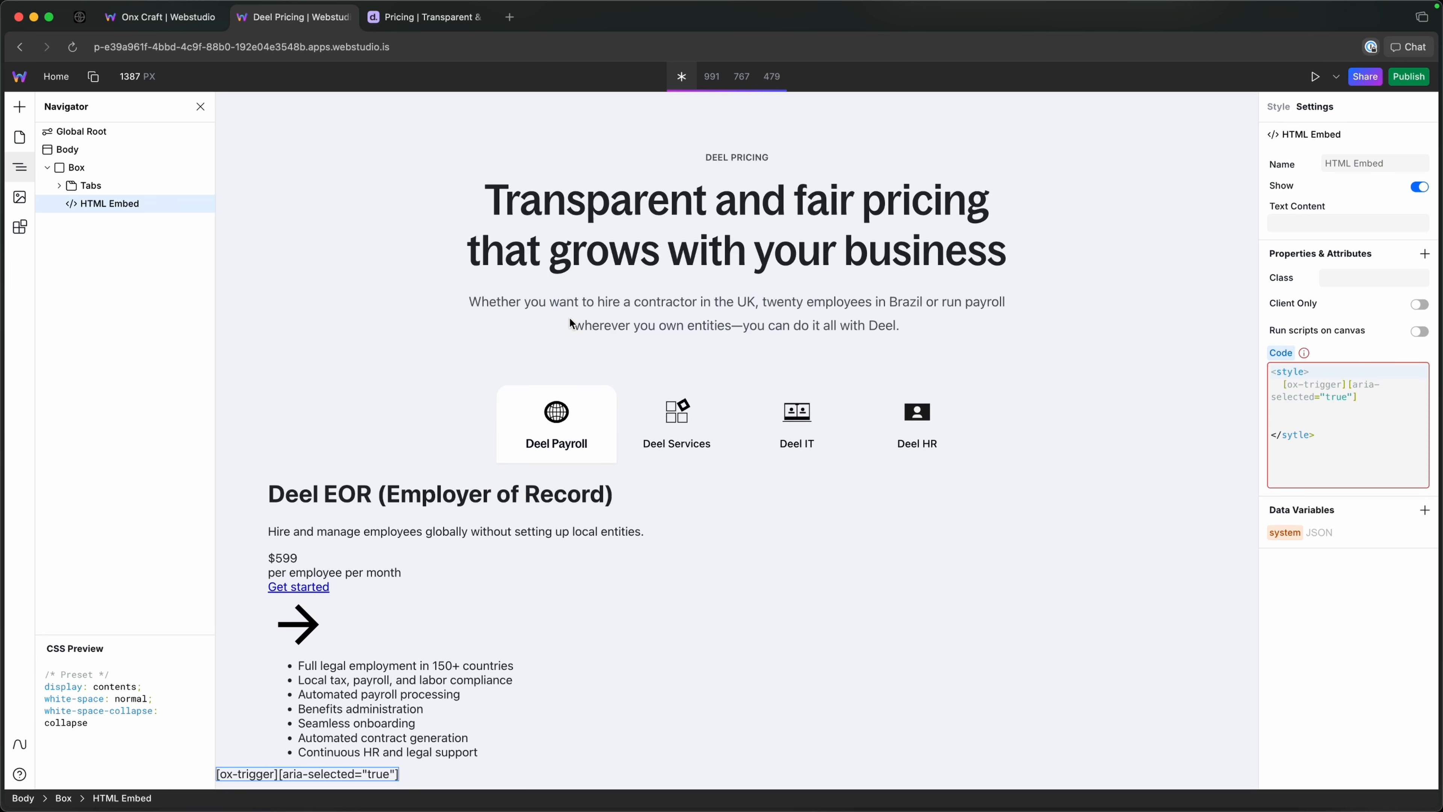
{"action": "left_click", "coordinate": [1421, 371]}
{"action": "double_click", "coordinate": [517, 303]}
{"action": "key", "text": "super+c"}
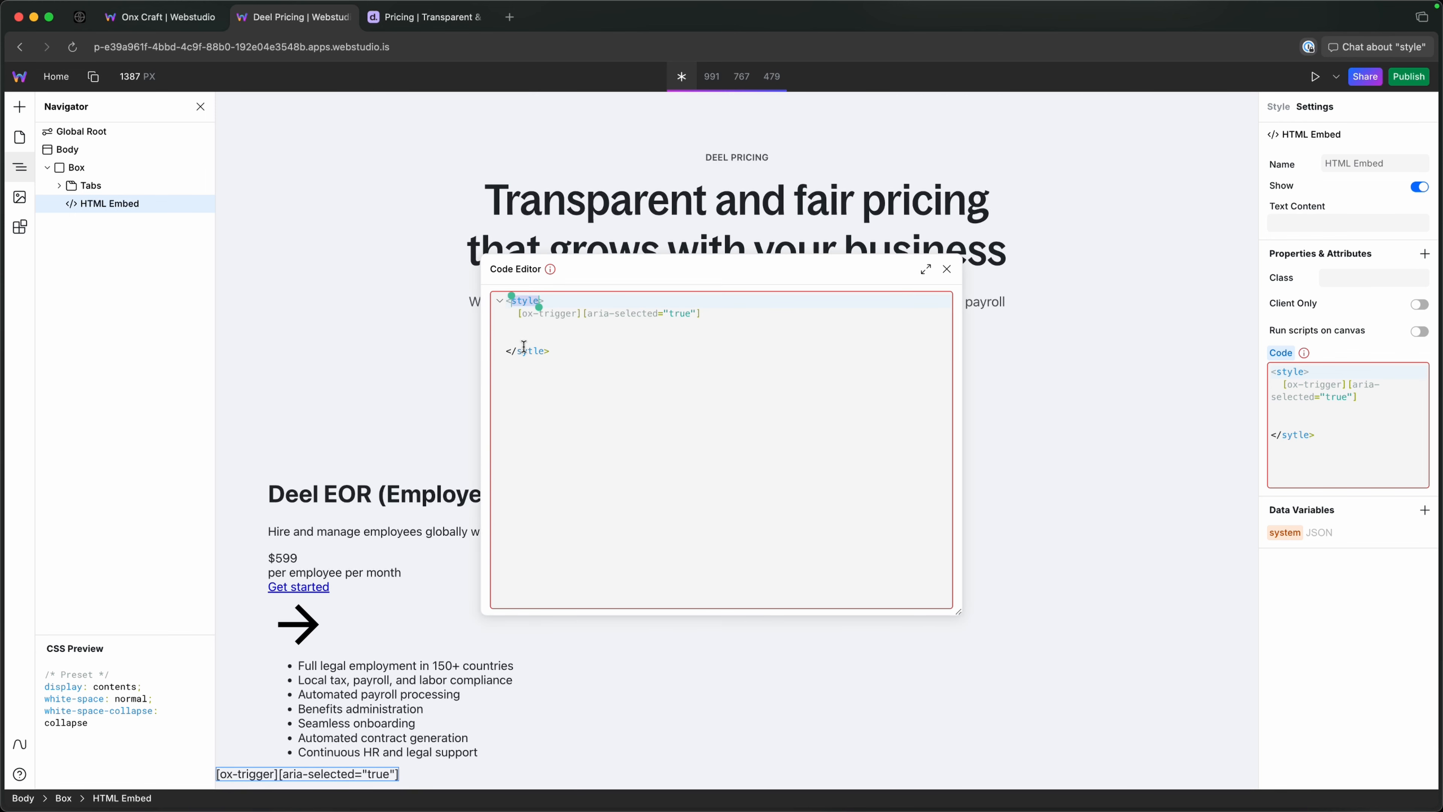
{"action": "double_click", "coordinate": [524, 350]}
{"action": "key", "text": "super+v"}
Extend the selector with ::before and open its rule with an empty content: "" declaration.
{"action": "left_click", "coordinate": [708, 313]}
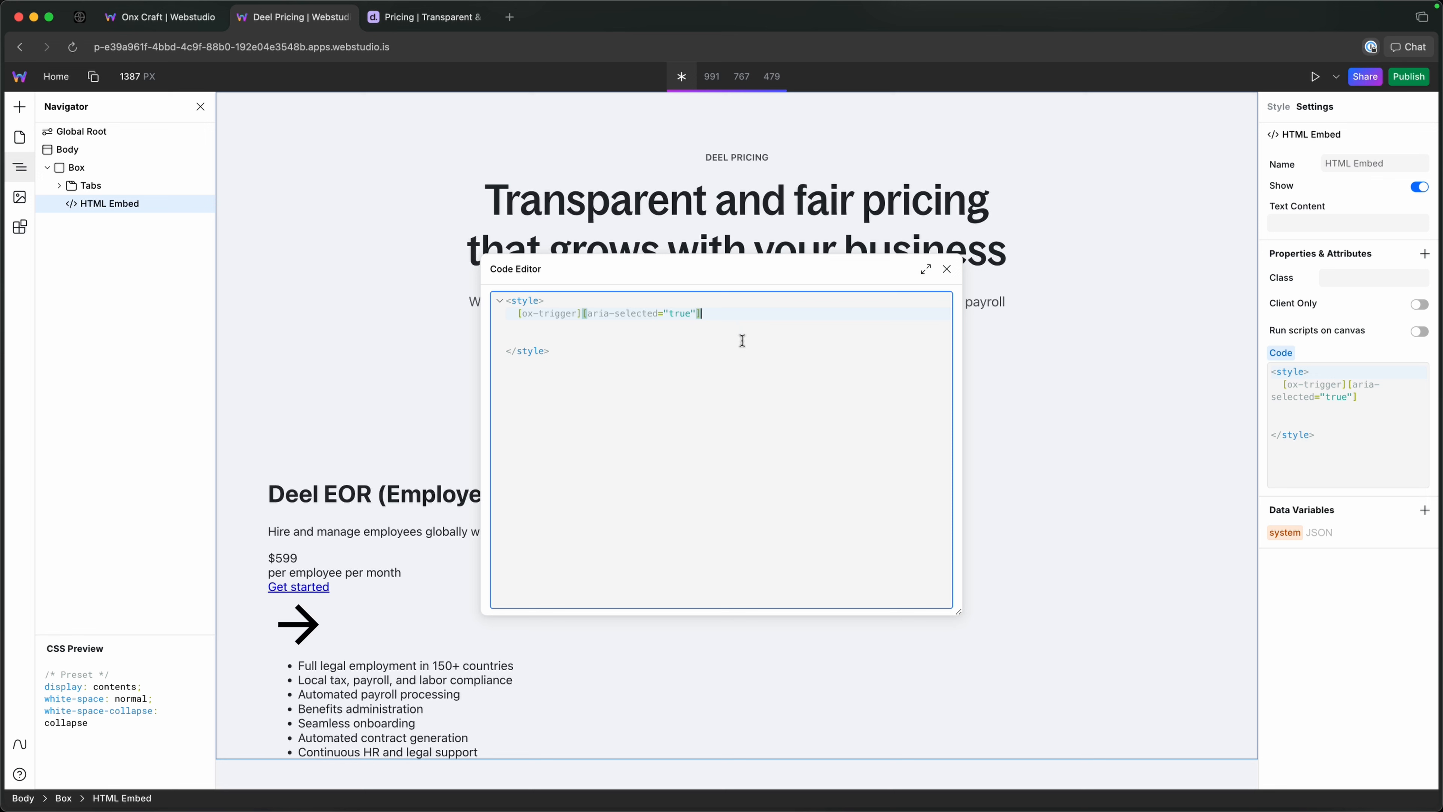
{"action": "type", "text": "::be"}
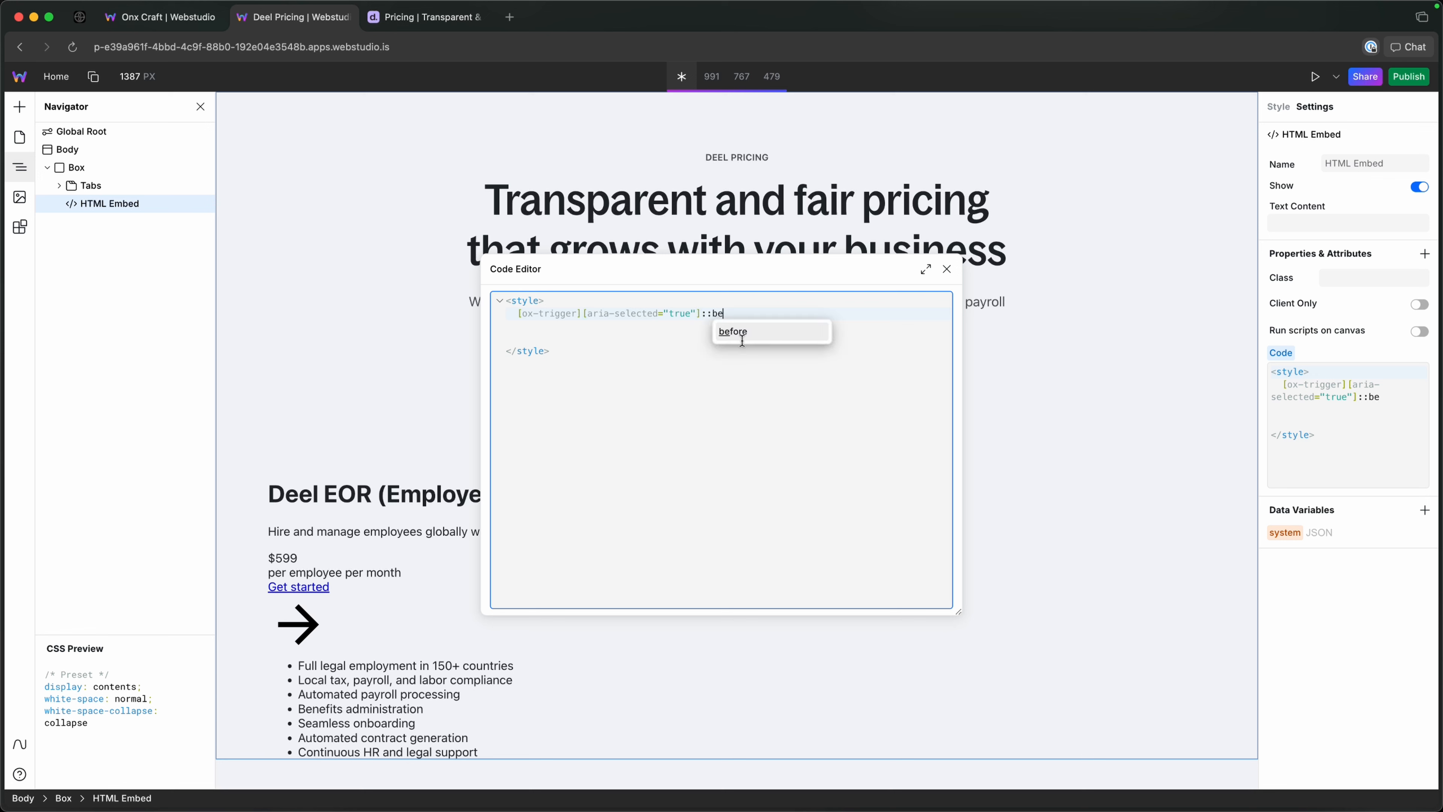
{"action": "type", "text": "fore {"}
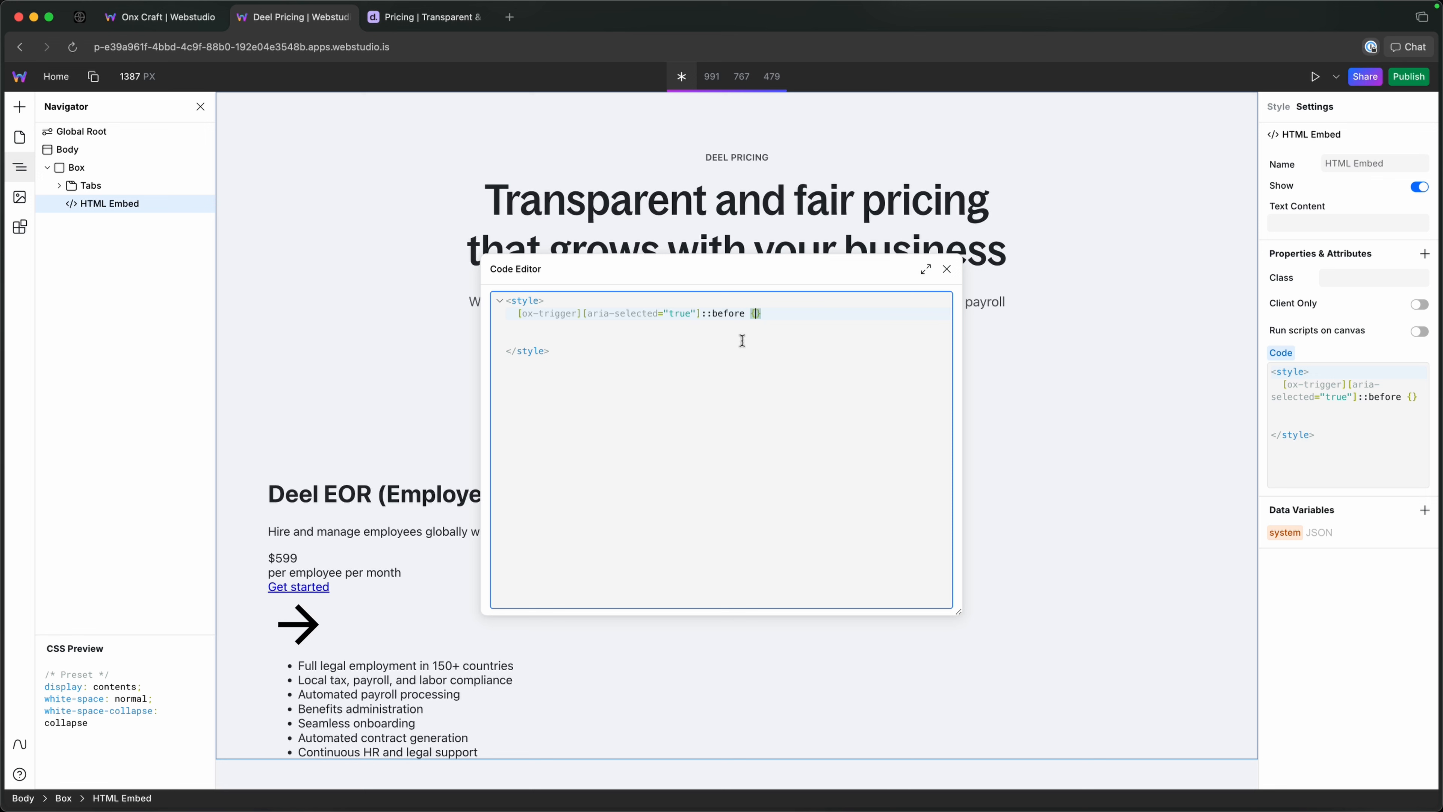
{"action": "key", "text": "Return"}
{"action": "type", "text": "conte: "}
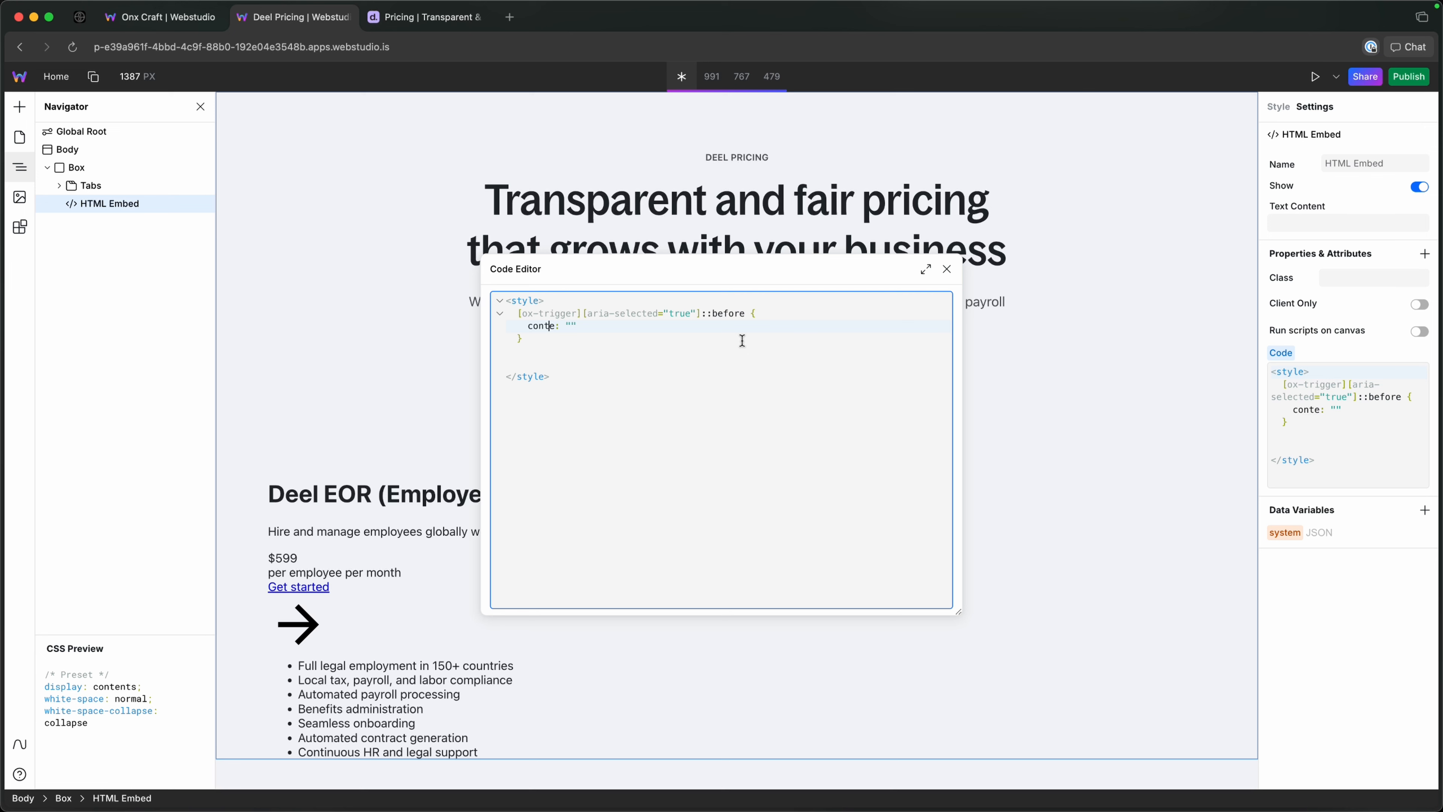
{"action": "type", "text": "nt"}
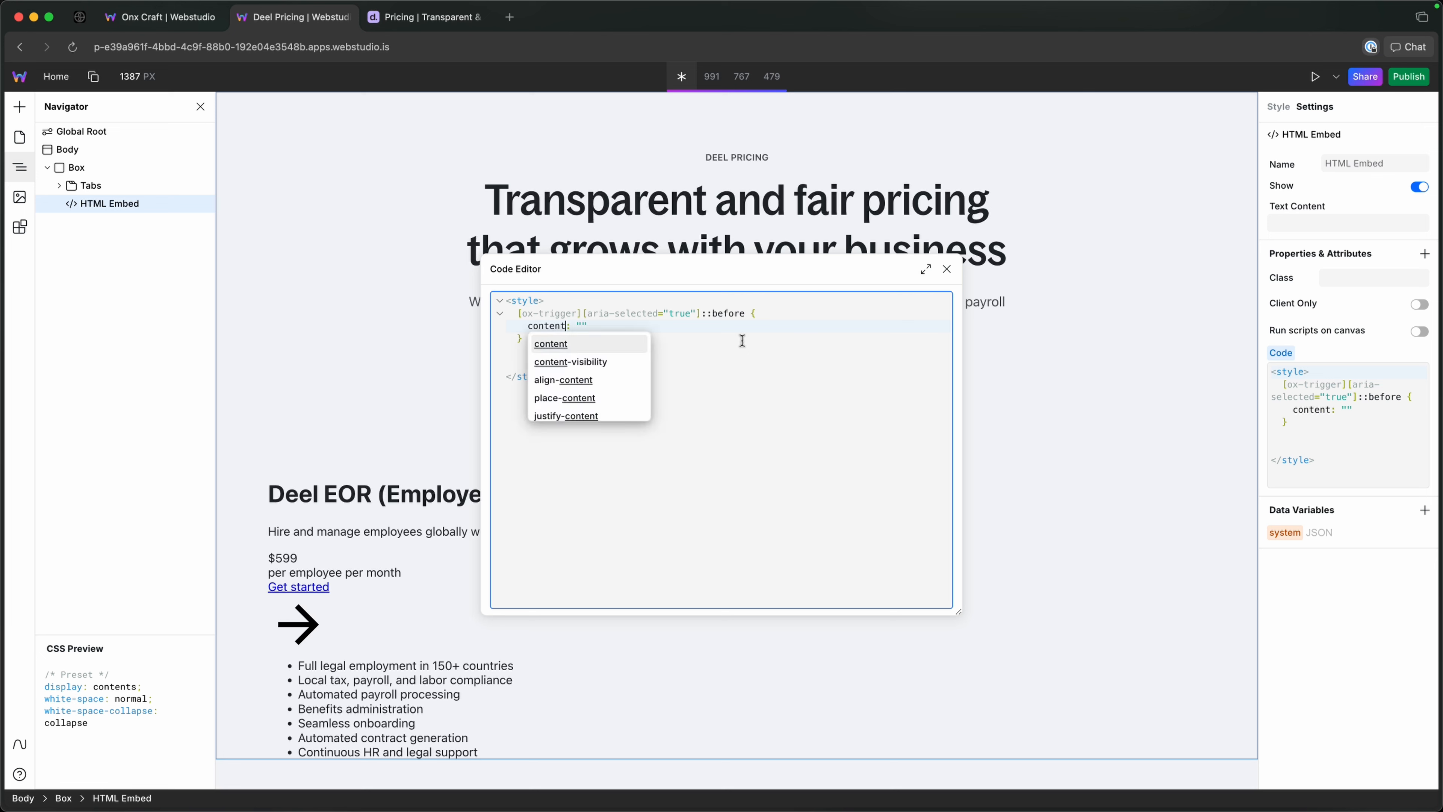
{"action": "key", "text": "Return"}
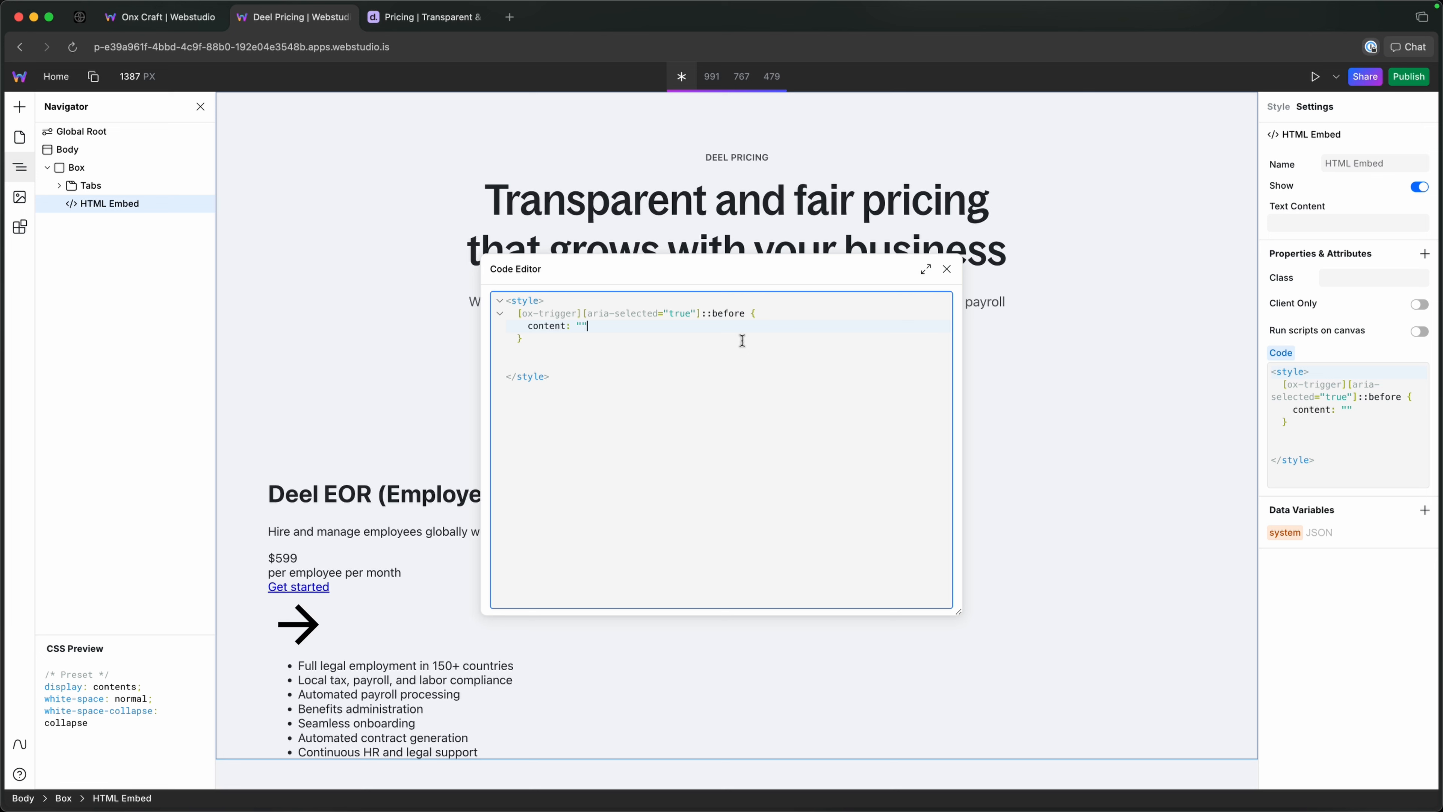
Add width: 100%; to the ::before rule below the content declaration.
{"action": "key", "text": "Return"}
{"action": "type", "text": "wid"}
{"action": "key", "text": "Down"}
{"action": "key", "text": "Return"}
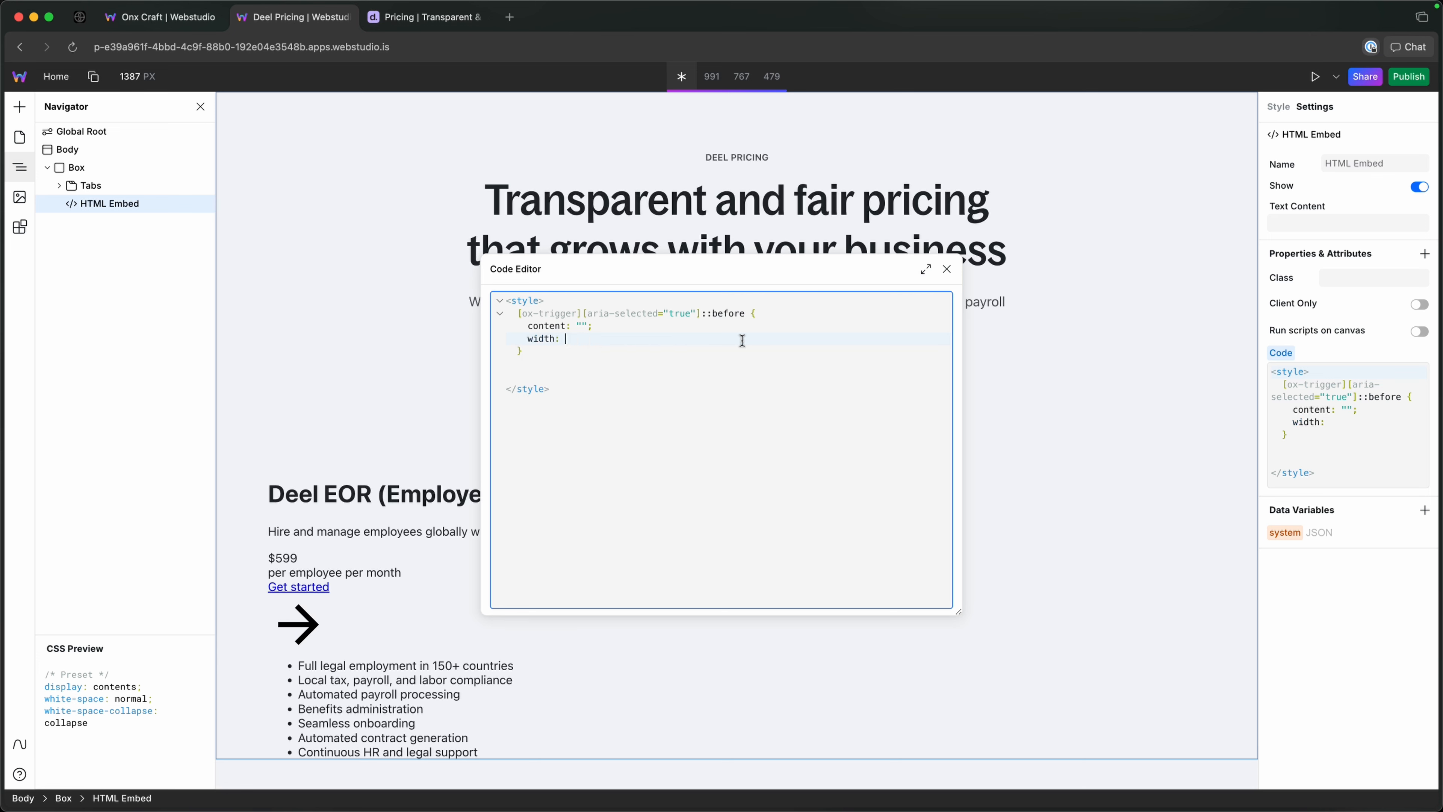
{"action": "type", "text": "100%'"}
{"action": "key", "text": "BackSpace"}
{"action": "type", "text": ";"}
{"action": "key", "text": "Return"}
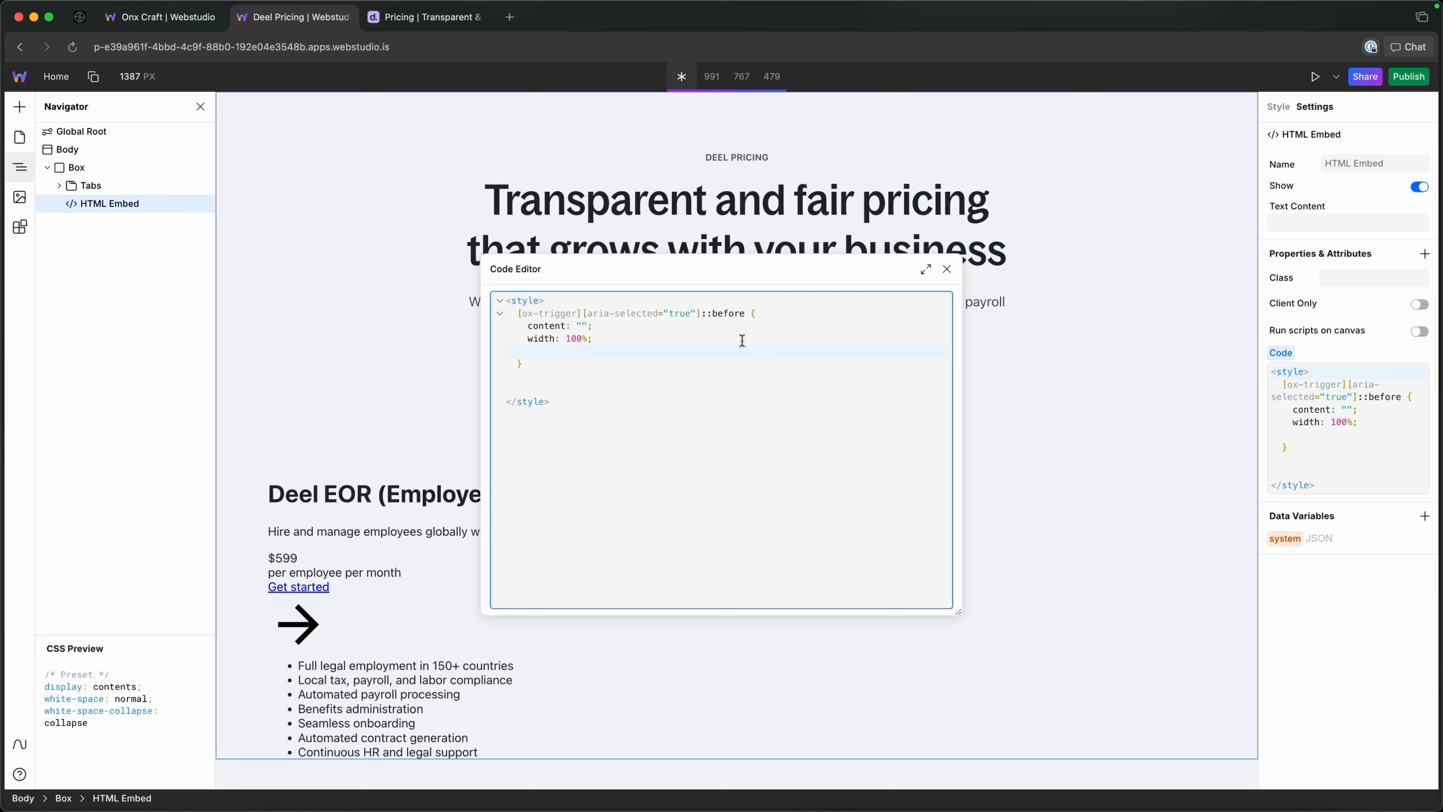
Add height: 100%; to the ::before rule below the width declaration.
{"action": "type", "text": "h"}
{"action": "key", "text": "Return"}
{"action": "type", "text": "100%;"}
{"action": "key", "text": "Return"}
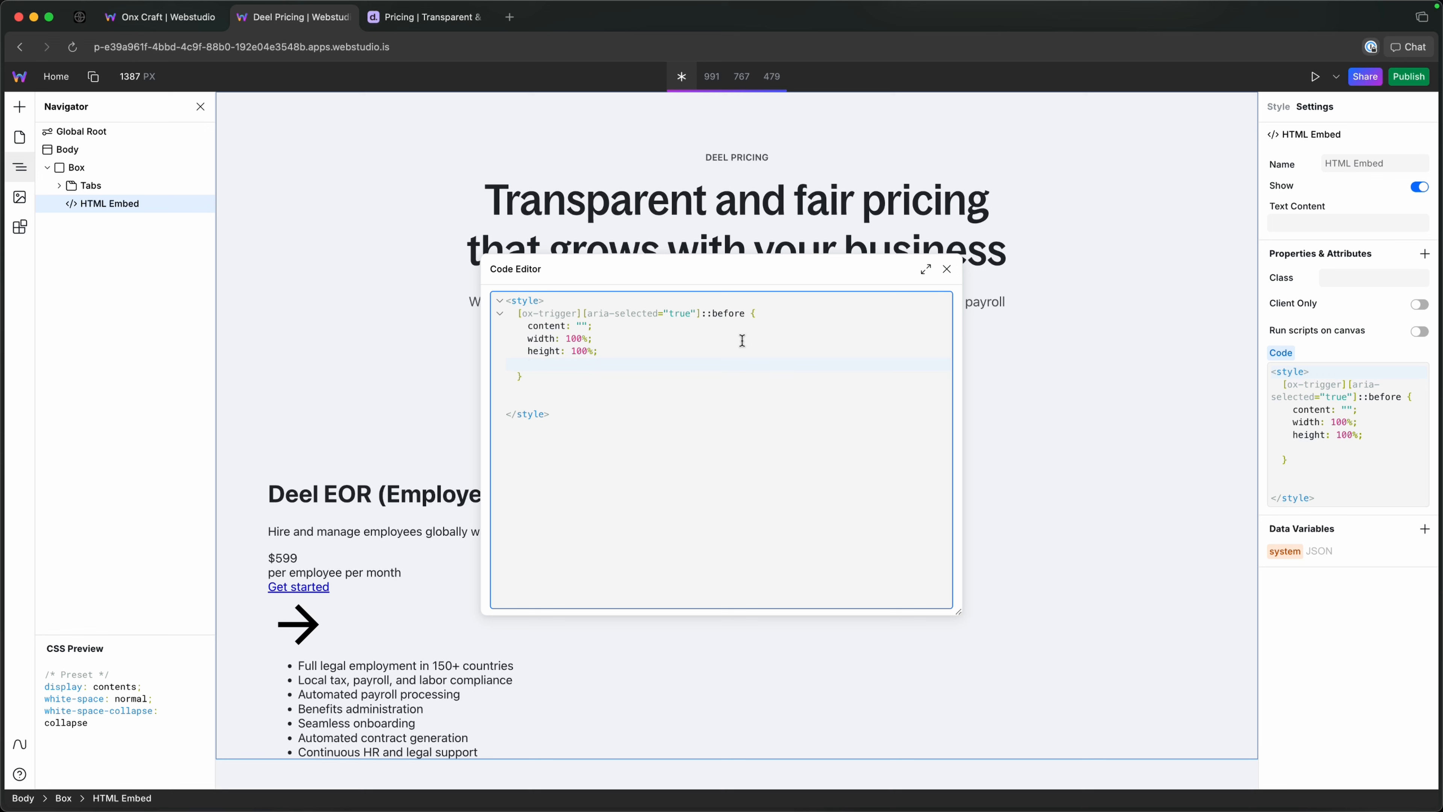
Add background-color: var(--bg-color, transparent); to the ::before rule.
{"action": "type", "text": "backl"}
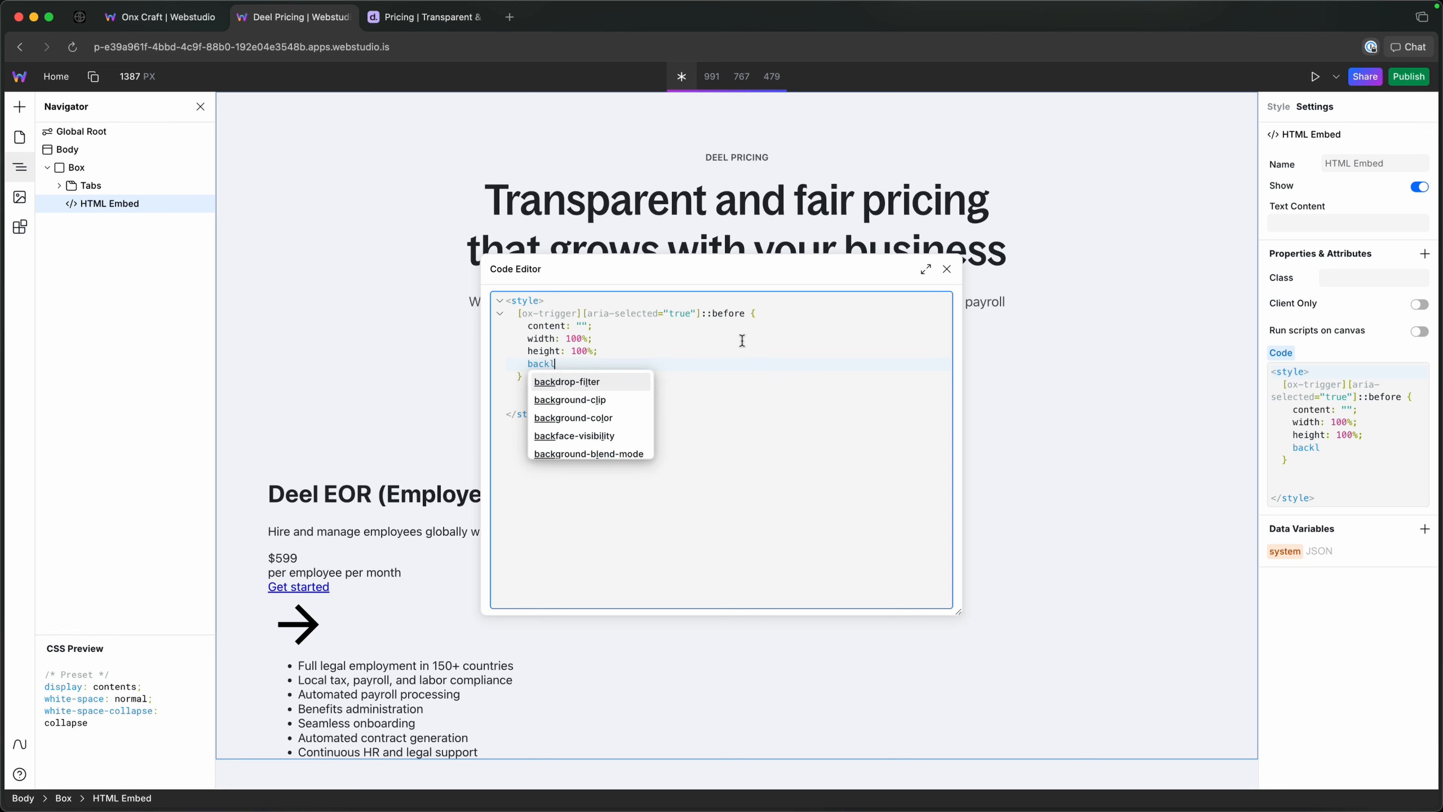
{"action": "key", "text": "Down"}
{"action": "key", "text": "Down"}
{"action": "key", "text": "Return"}
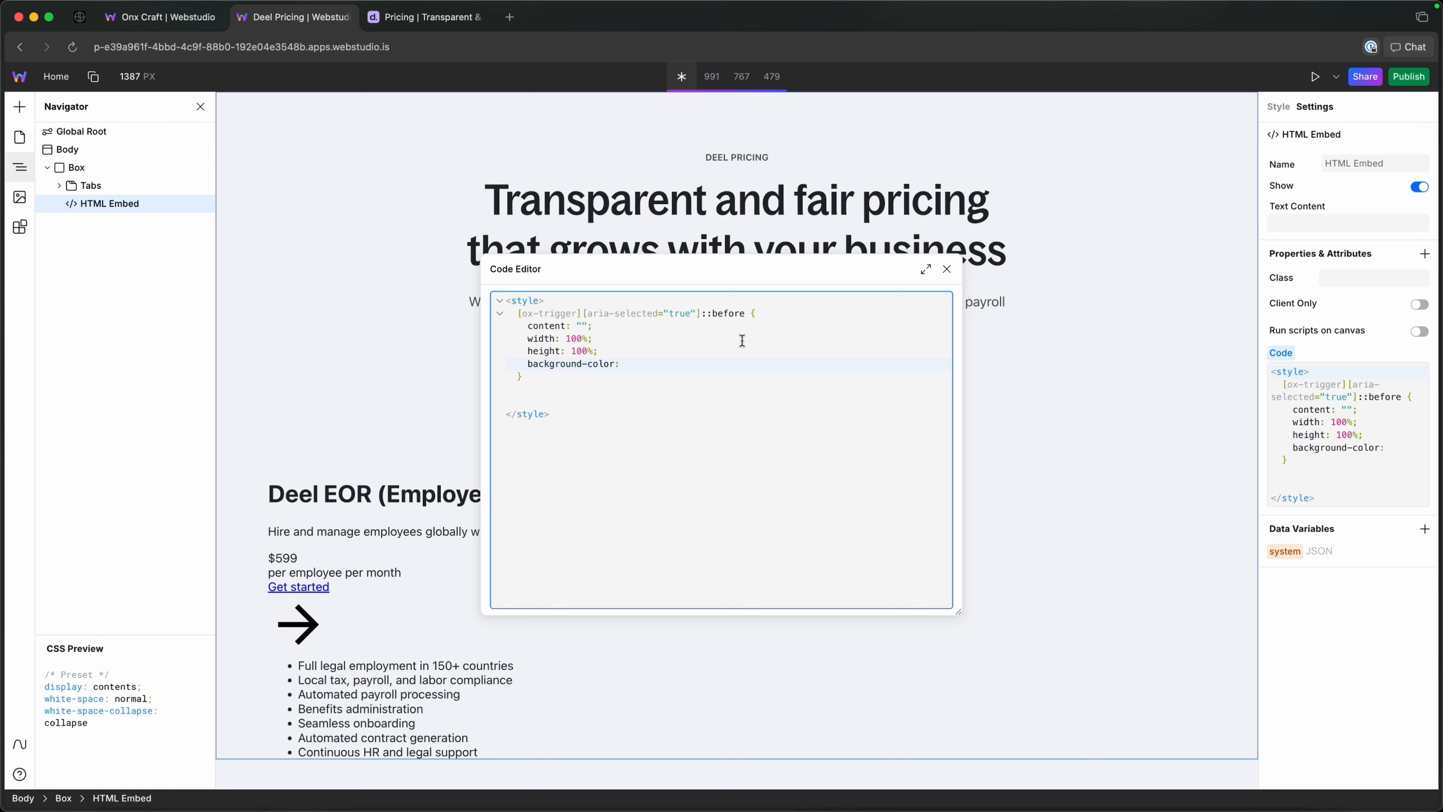
{"action": "type", "text": "var"}
{"action": "type", "text": "()"}
{"action": "type", "text": "--"}
{"action": "type", "text": "color"}
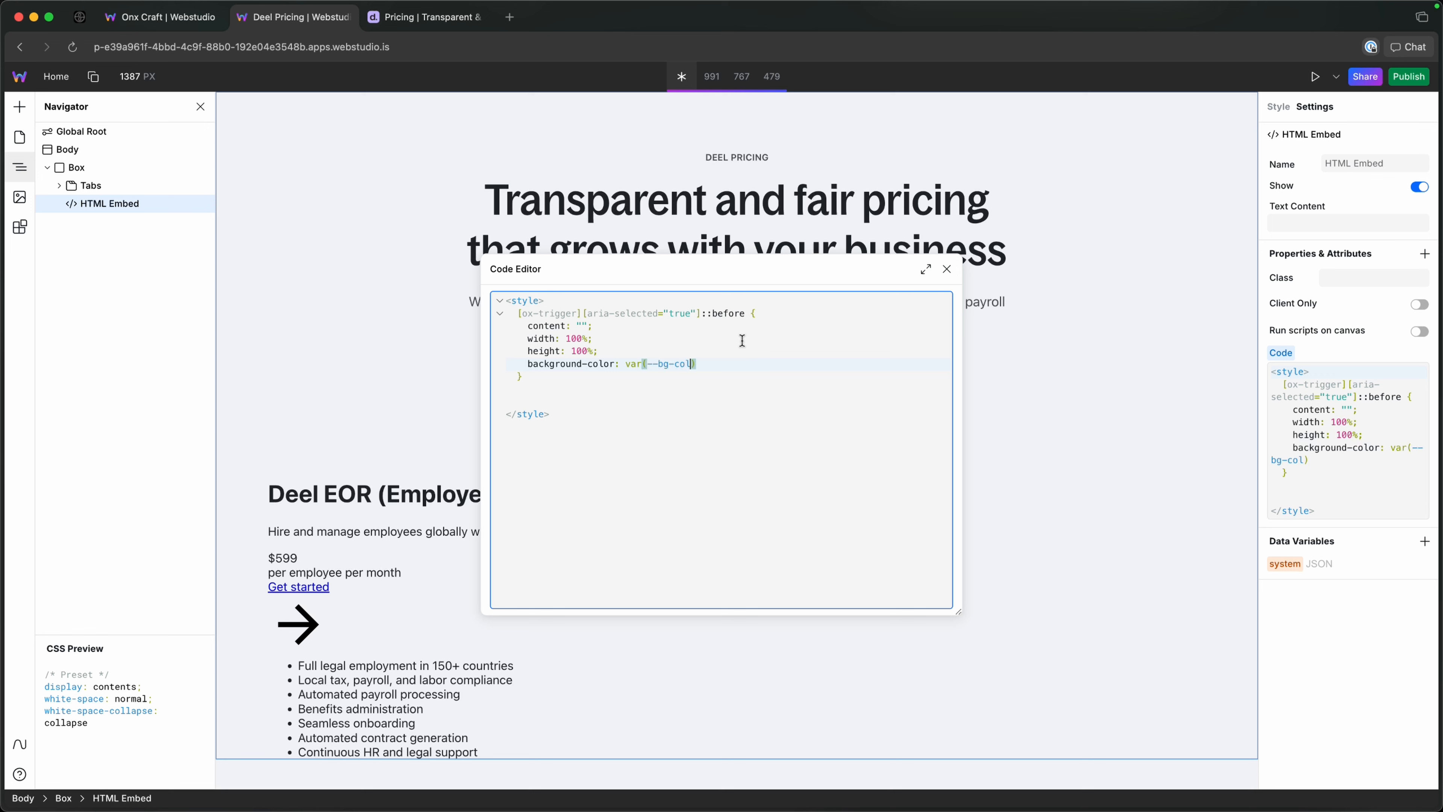
{"action": "type", "text": ", tra"}
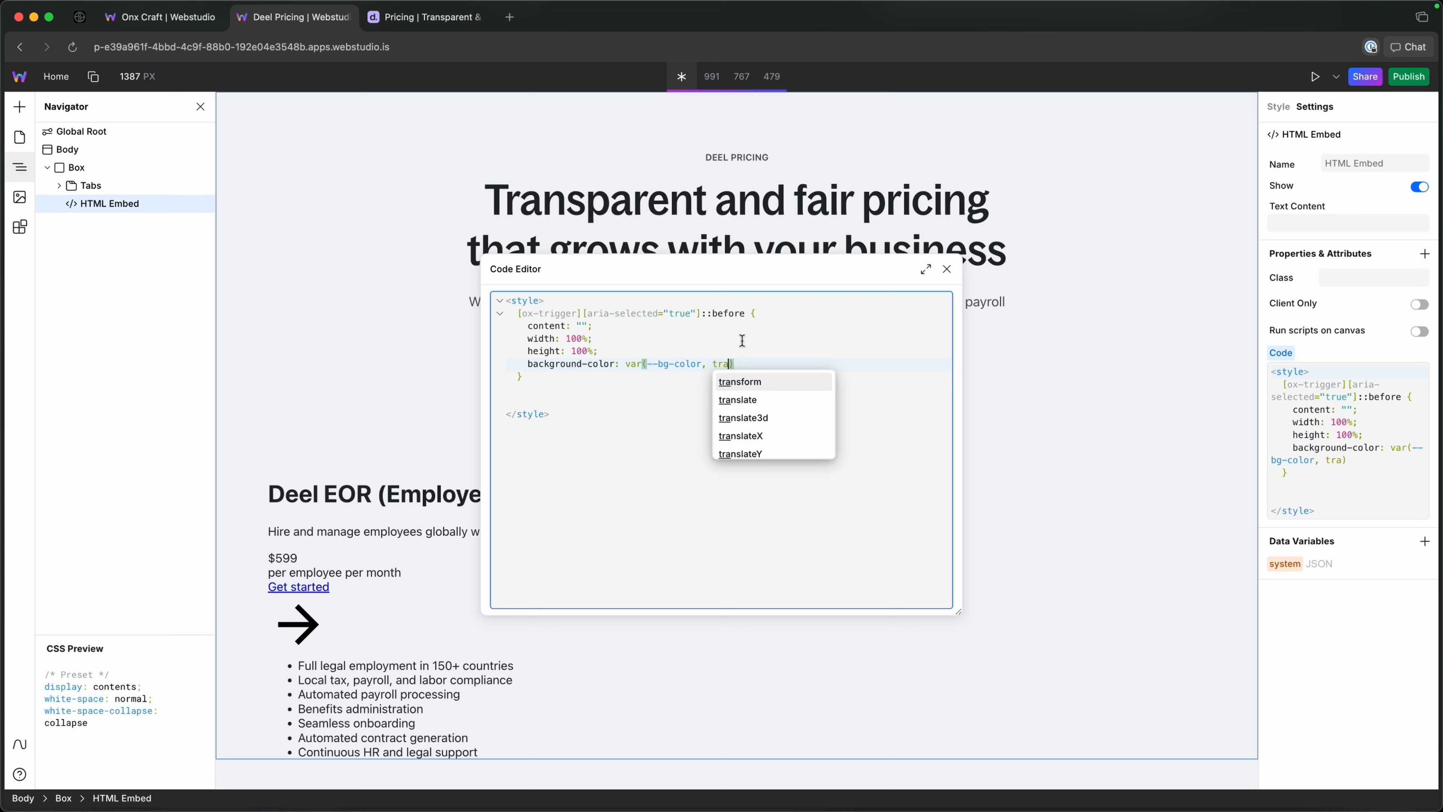
{"action": "type", "text": "nsparent)"}
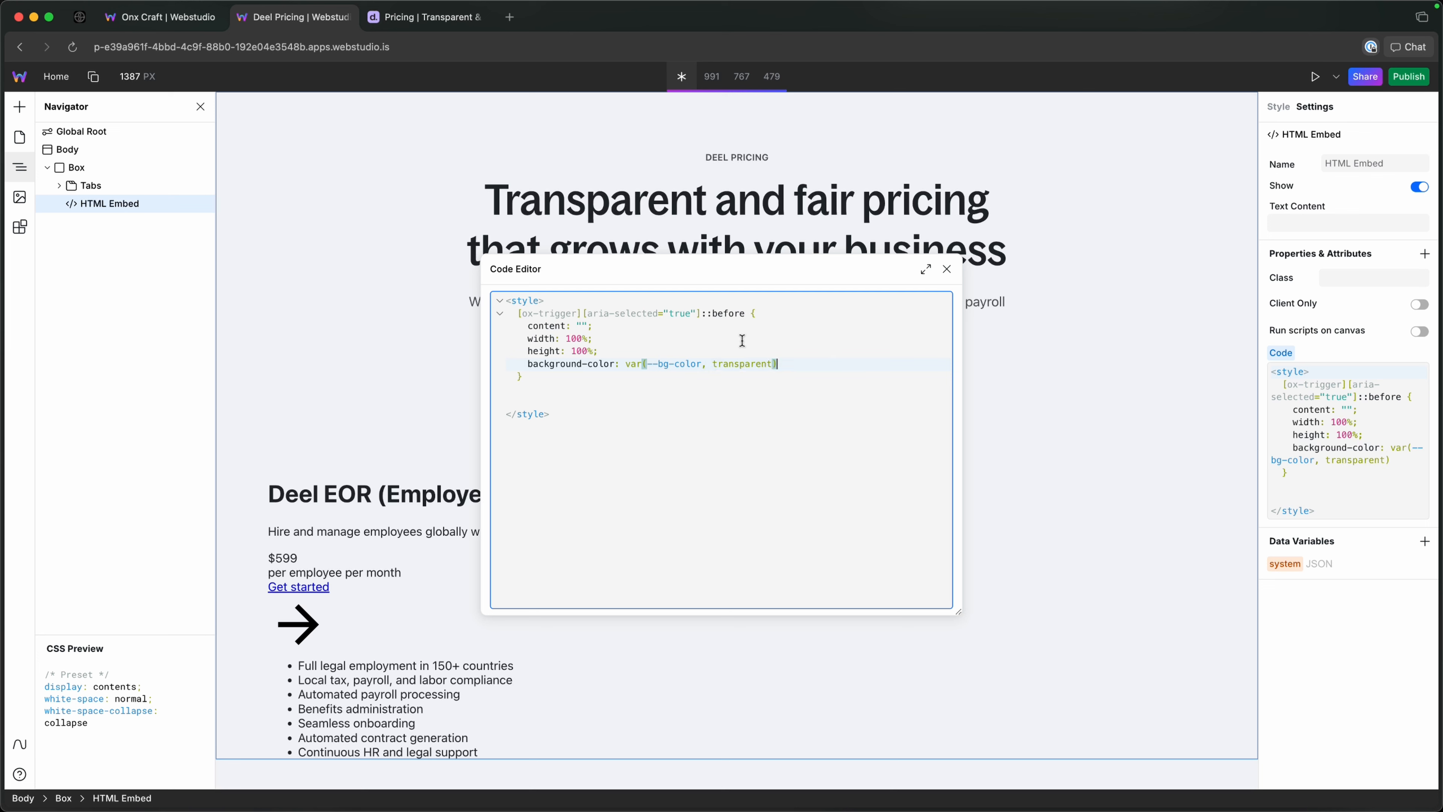
{"action": "type", "text": ";"}
{"action": "key", "text": "Return"}
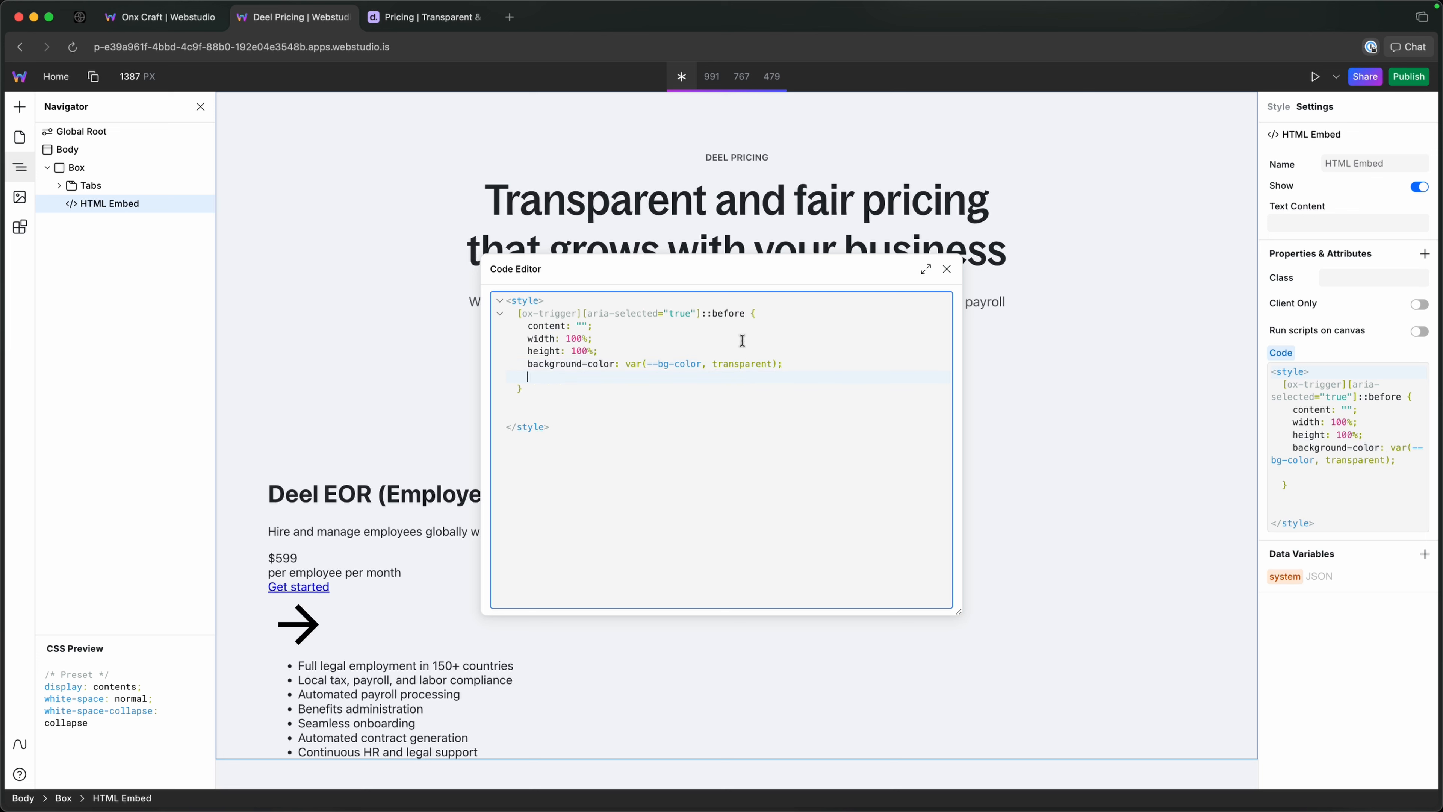
Add position: absolute; to the ::before rule below the background colour.
{"action": "type", "text": "pos"}
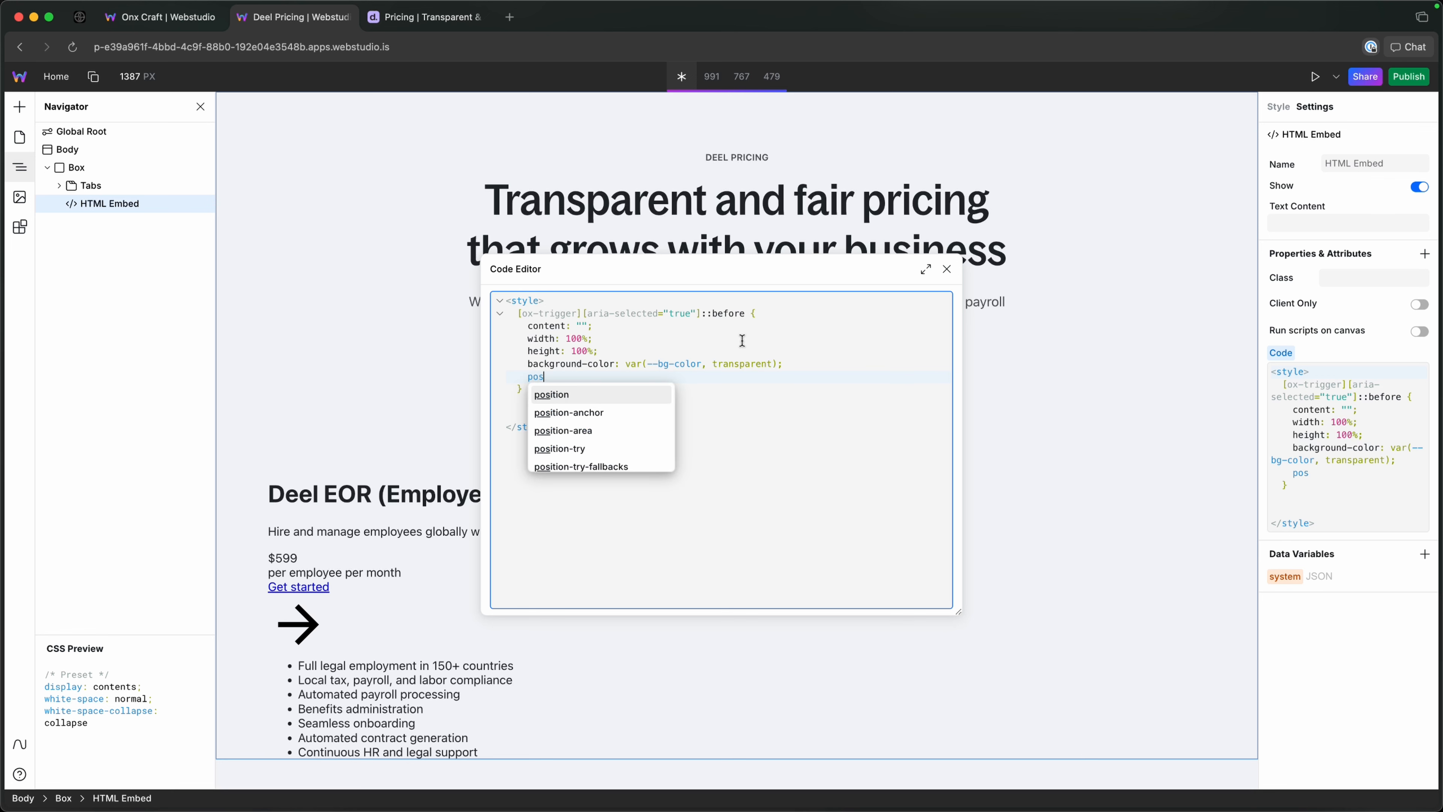
{"action": "key", "text": "Down"}
{"action": "key", "text": "Down"}
{"action": "key", "text": "Up"}
{"action": "key", "text": "Up"}
{"action": "key", "text": "Return"}
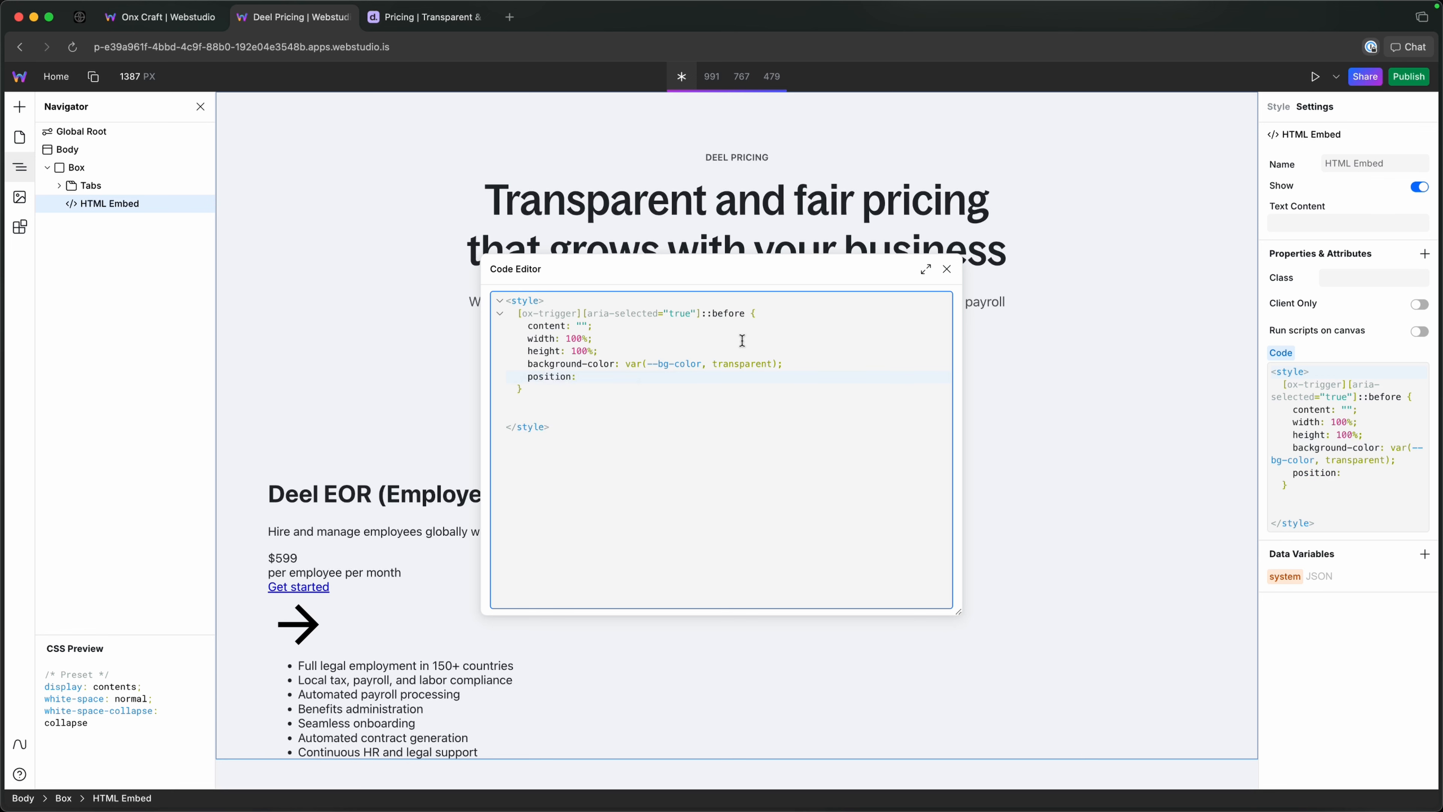
{"action": "type", "text": "ans"}
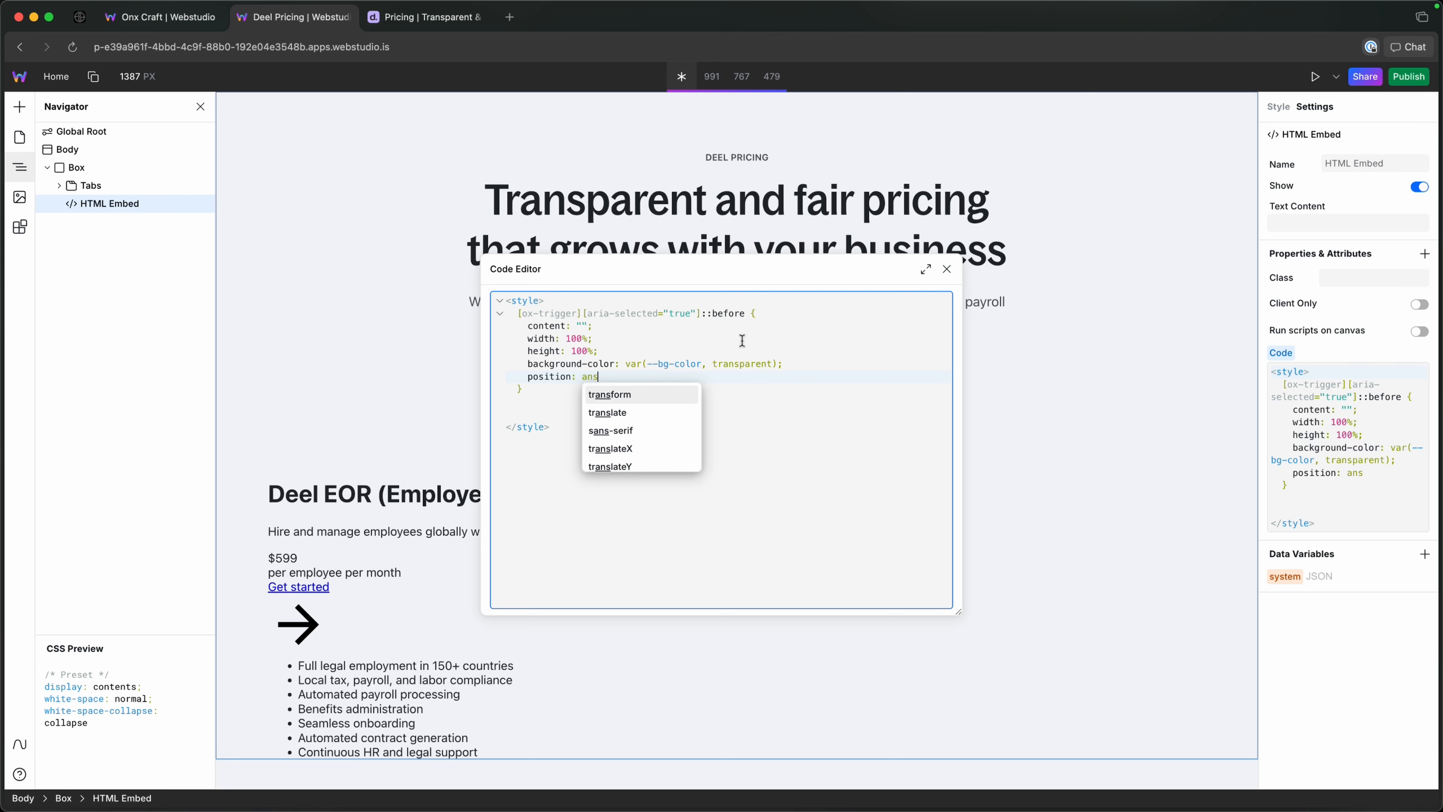
{"action": "key", "text": "BackSpace"}
{"action": "key", "text": "BackSpace"}
{"action": "type", "text": "bs"}
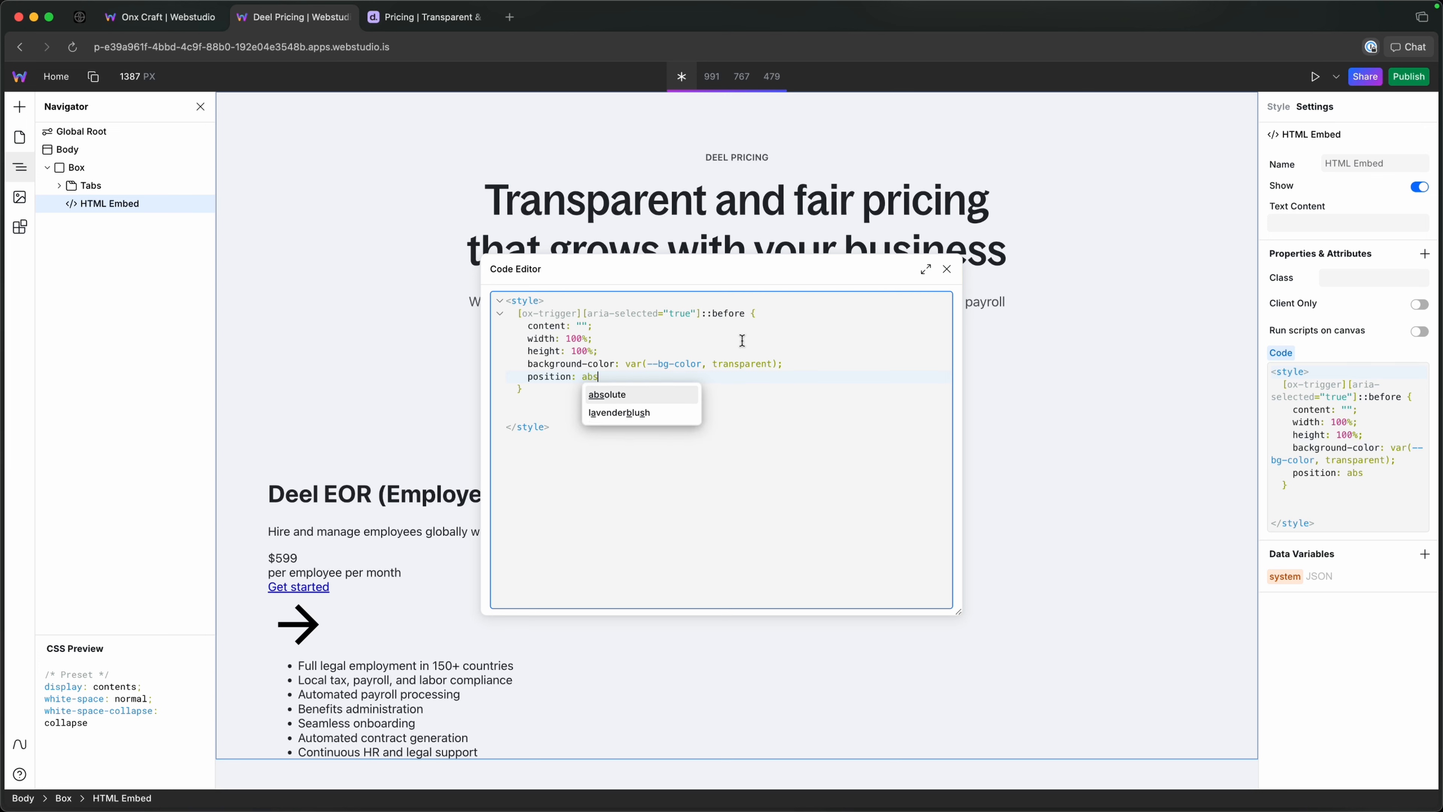
{"action": "key", "text": "Return"}
{"action": "type", "text": ";"}
{"action": "key", "text": "Return"}
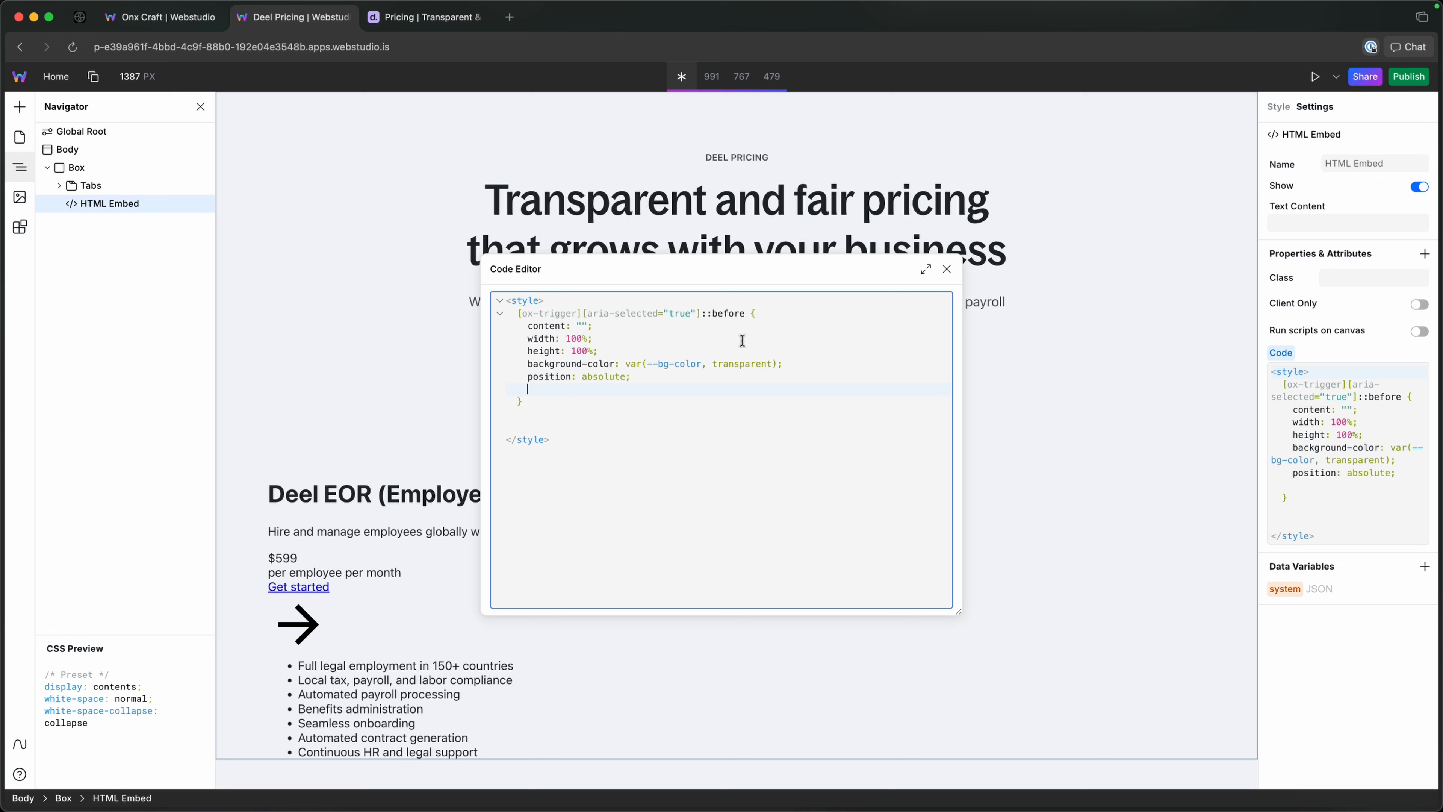
Add inset: 0; and z-index: 0; as the last declarations of the ::before rule.
{"action": "type", "text": "inset: 0;"}
{"action": "key", "text": "Return"}
{"action": "type", "text": "z"}
{"action": "key", "text": "Return"}
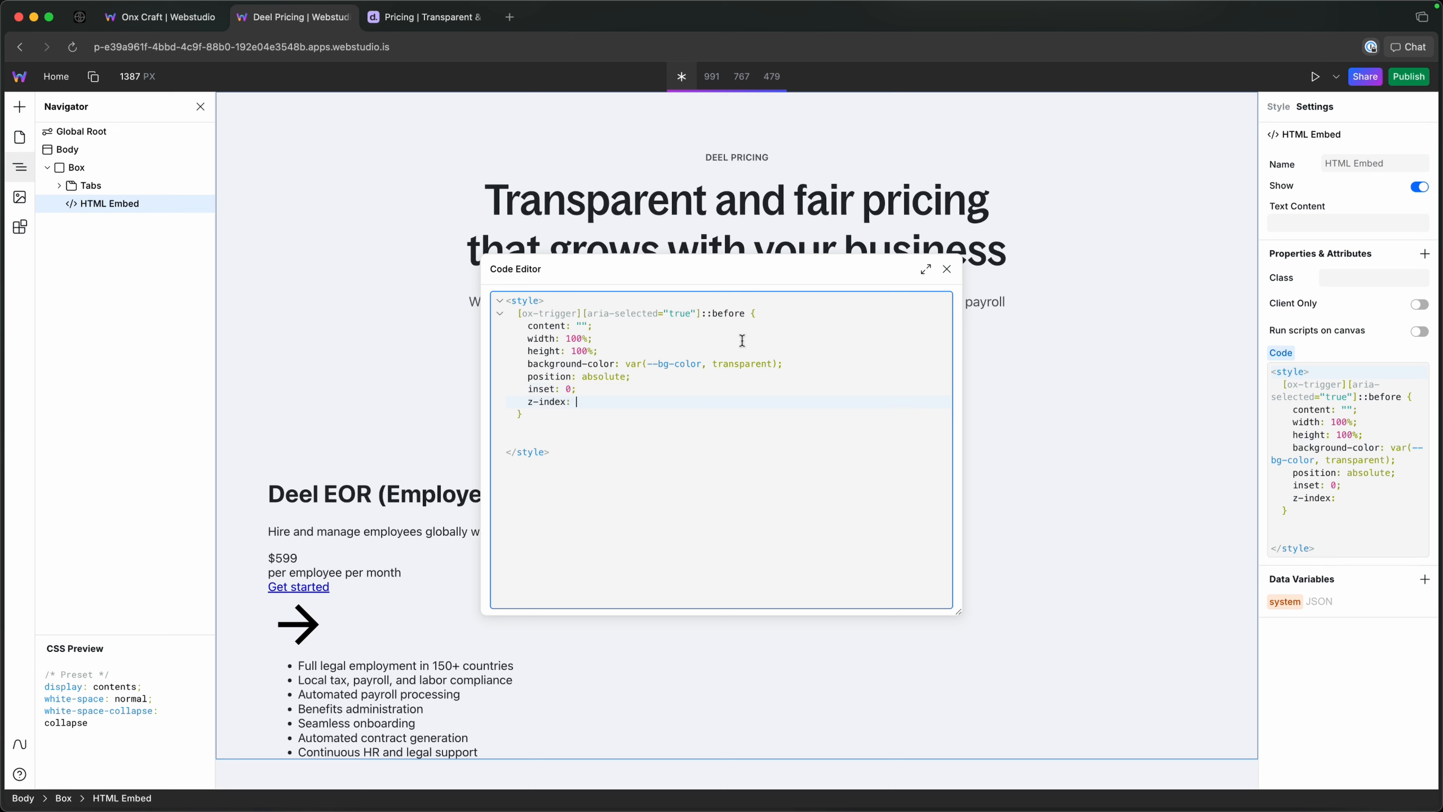
{"action": "type", "text": "0;"}
Copy the [ox-trigger][aria-selected="true"] part of the selector onto a new line below the ::before rule.
{"action": "key", "text": "Down"}
{"action": "key", "text": "Return"}
{"action": "key", "text": "Return"}
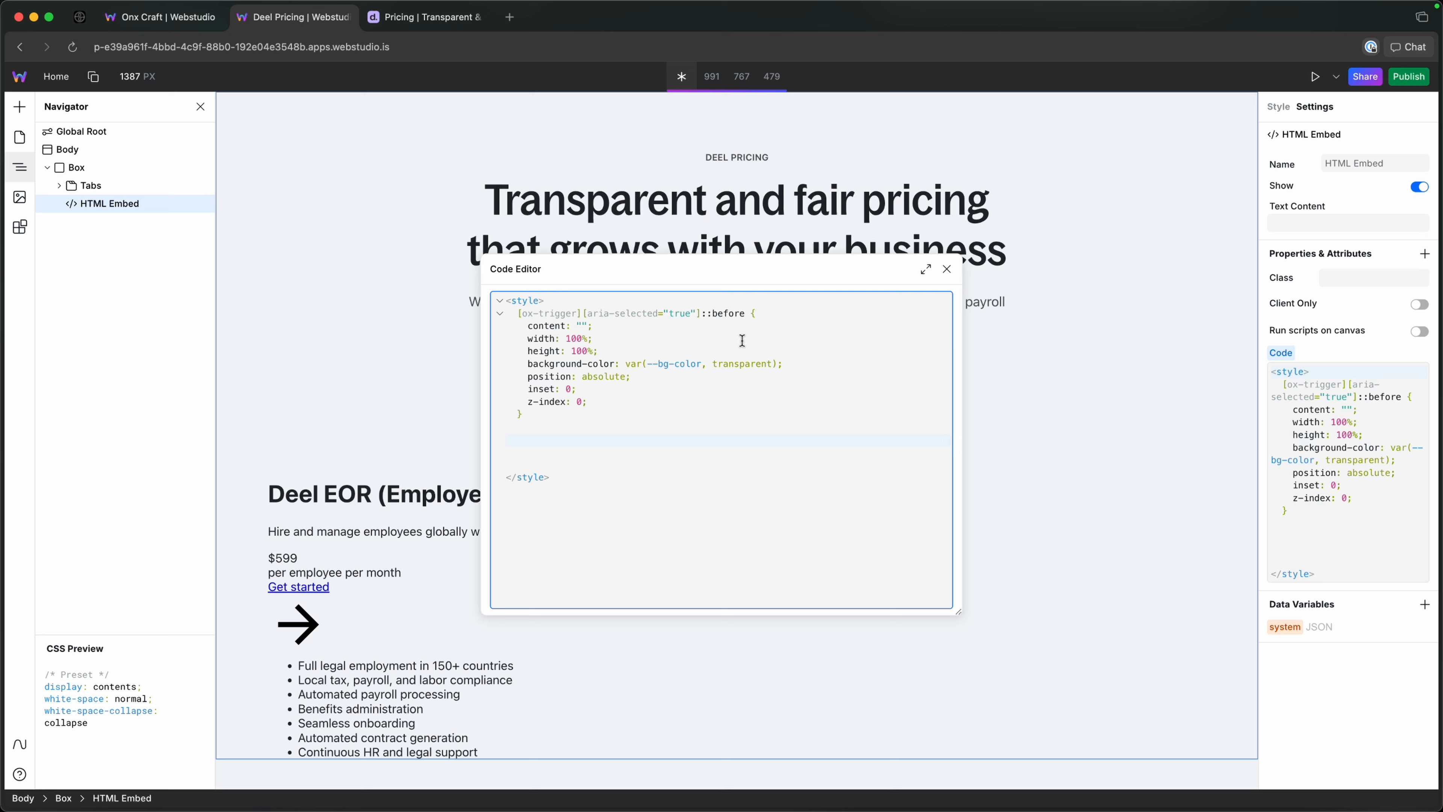
{"action": "type", "text": "["}
{"action": "key", "text": "BackSpace"}
{"action": "left_click_drag", "start_coordinate": [515, 314], "coordinate": [707, 315]}
{"action": "key", "text": "super+c"}
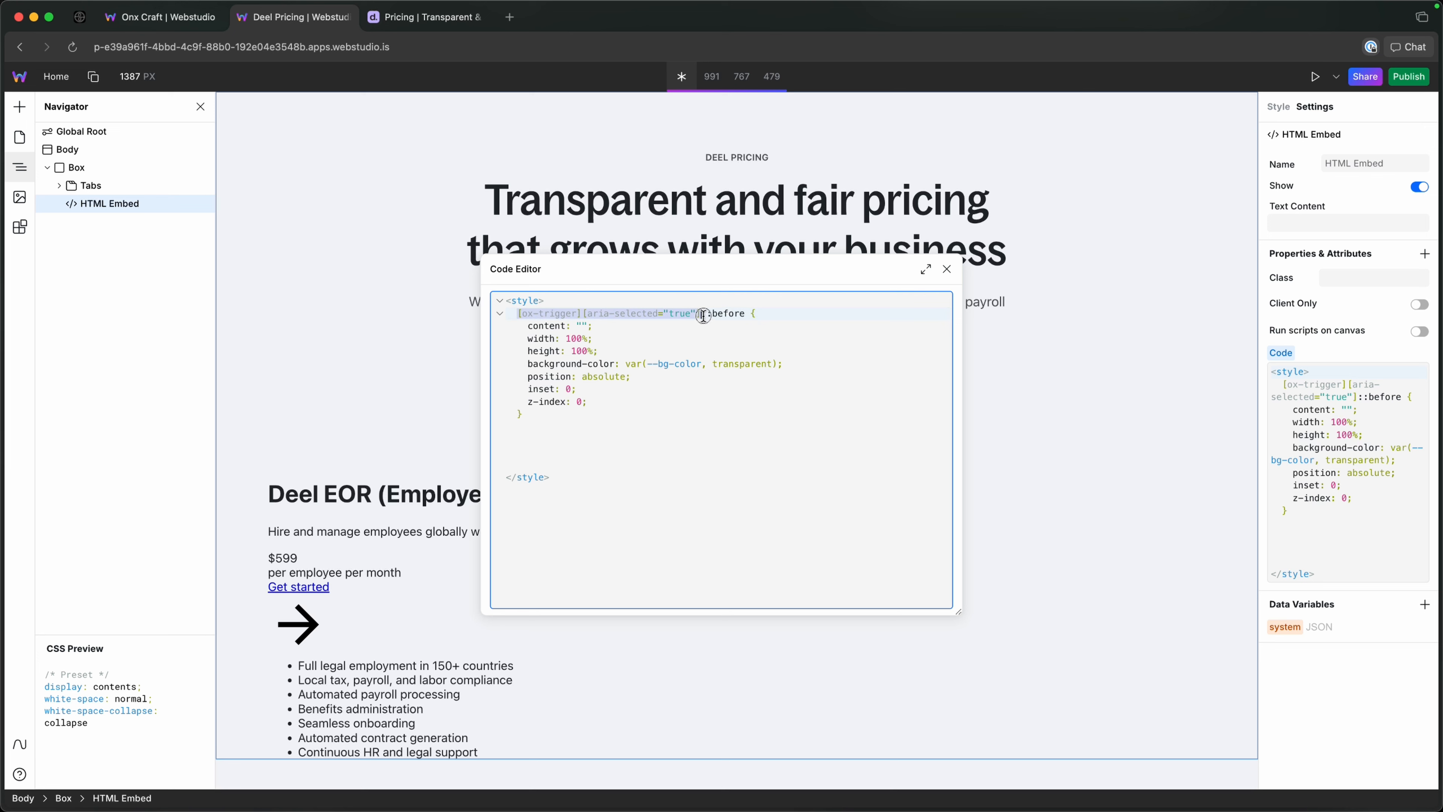
{"action": "left_click", "coordinate": [610, 430]}
{"action": "key", "text": "Return"}
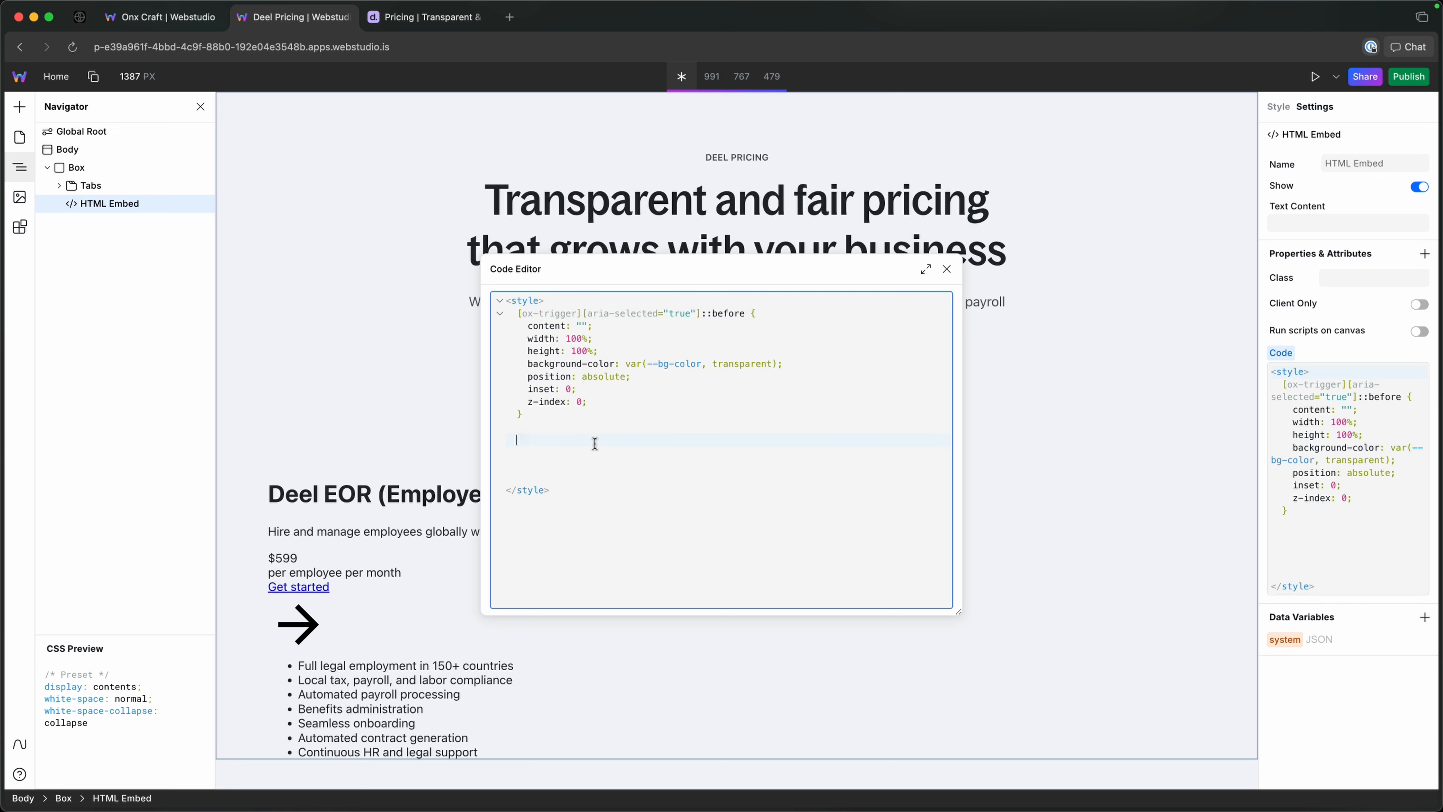
{"action": "key", "text": "super+v"}
Extend the copied selector with [ox-bg-color]::before and open its declaration block.
{"action": "type", "text": "["}
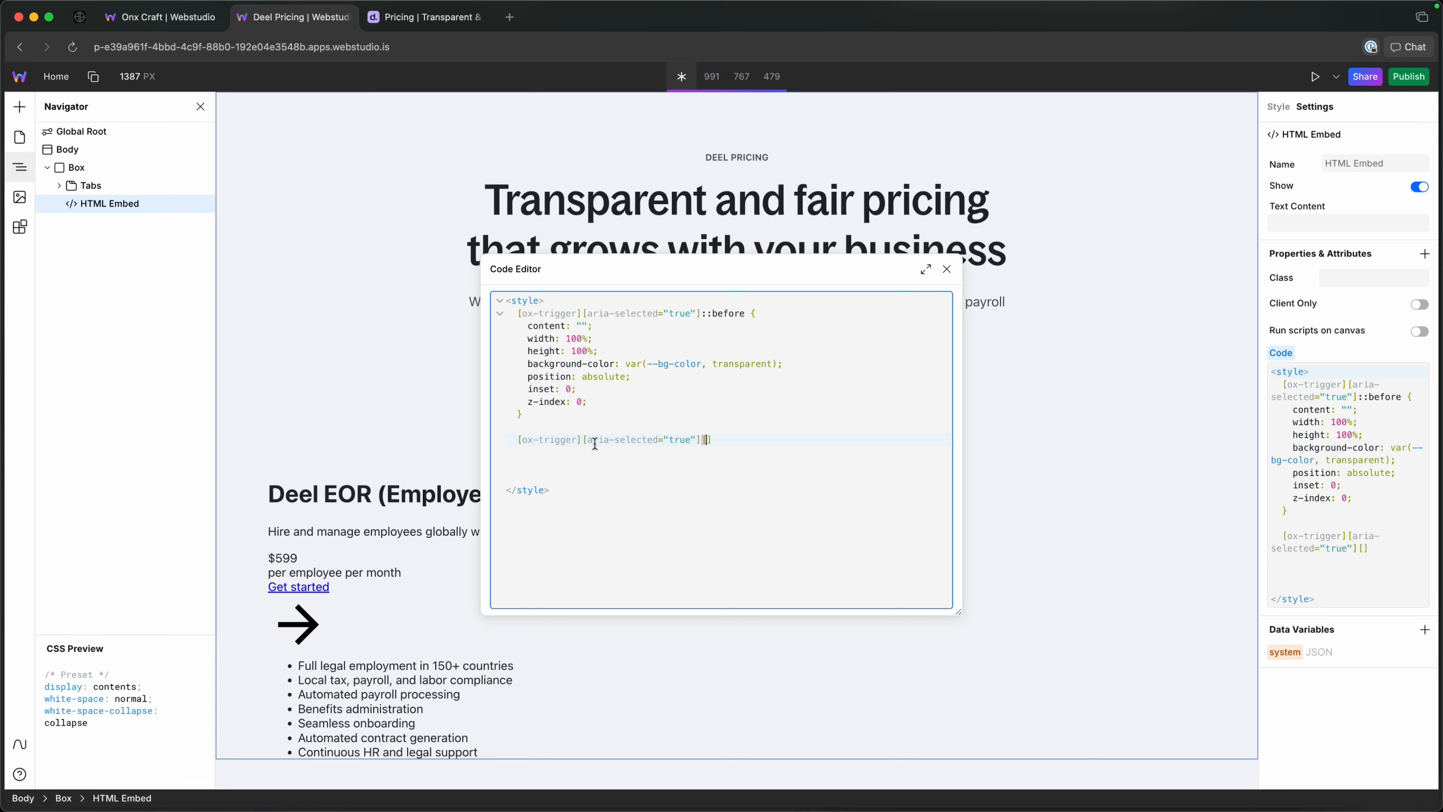
{"action": "type", "text": "oc-bg-color"}
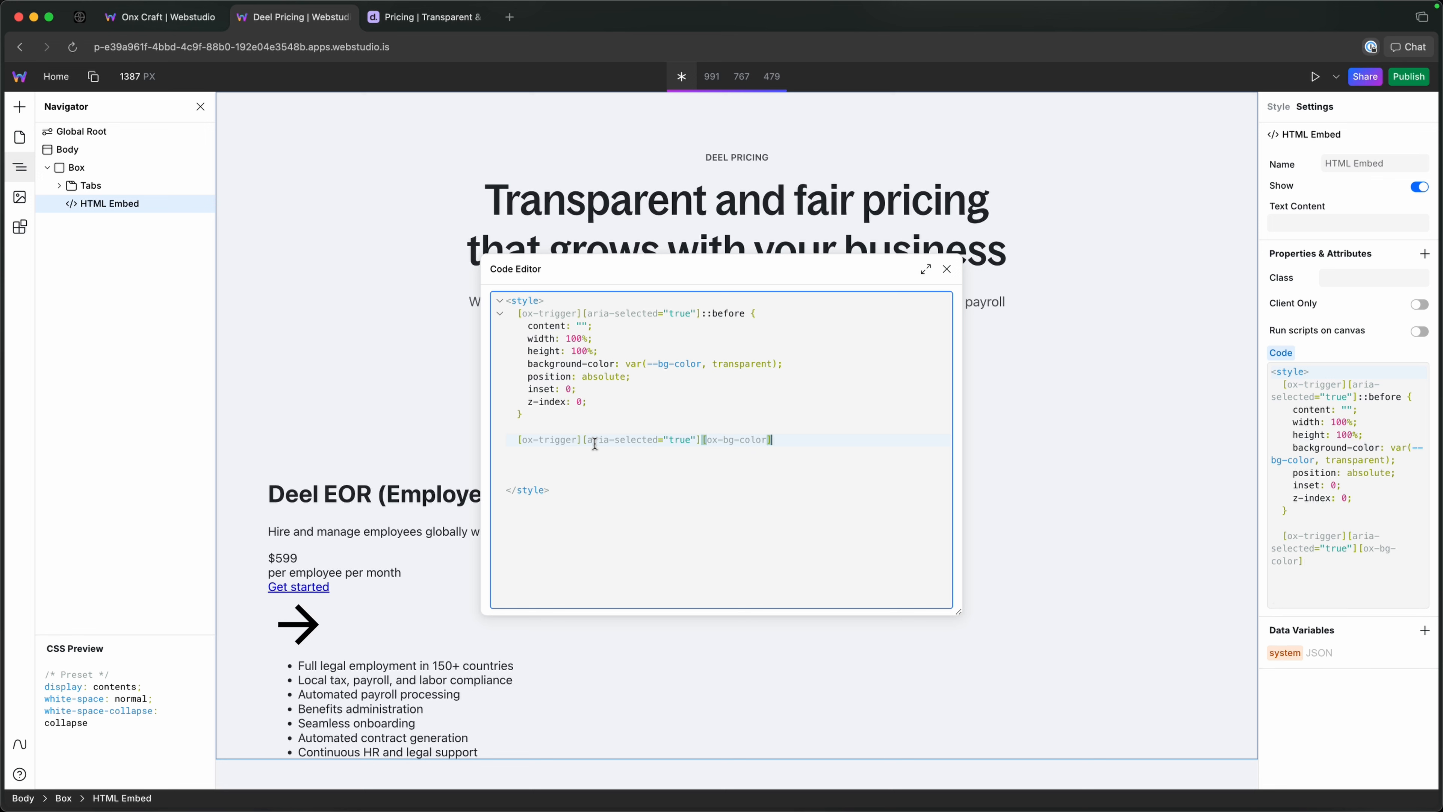
{"action": "type", "text": "]::before {"}
{"action": "key", "text": "Return"}
Add a background-color property inside the new [ox-bg-color]::before rule.
{"action": "type", "text": "backgr"}
{"action": "key", "text": "Down"}
{"action": "key", "text": "Down"}
{"action": "key", "text": "Down"}
{"action": "key", "text": "Down"}
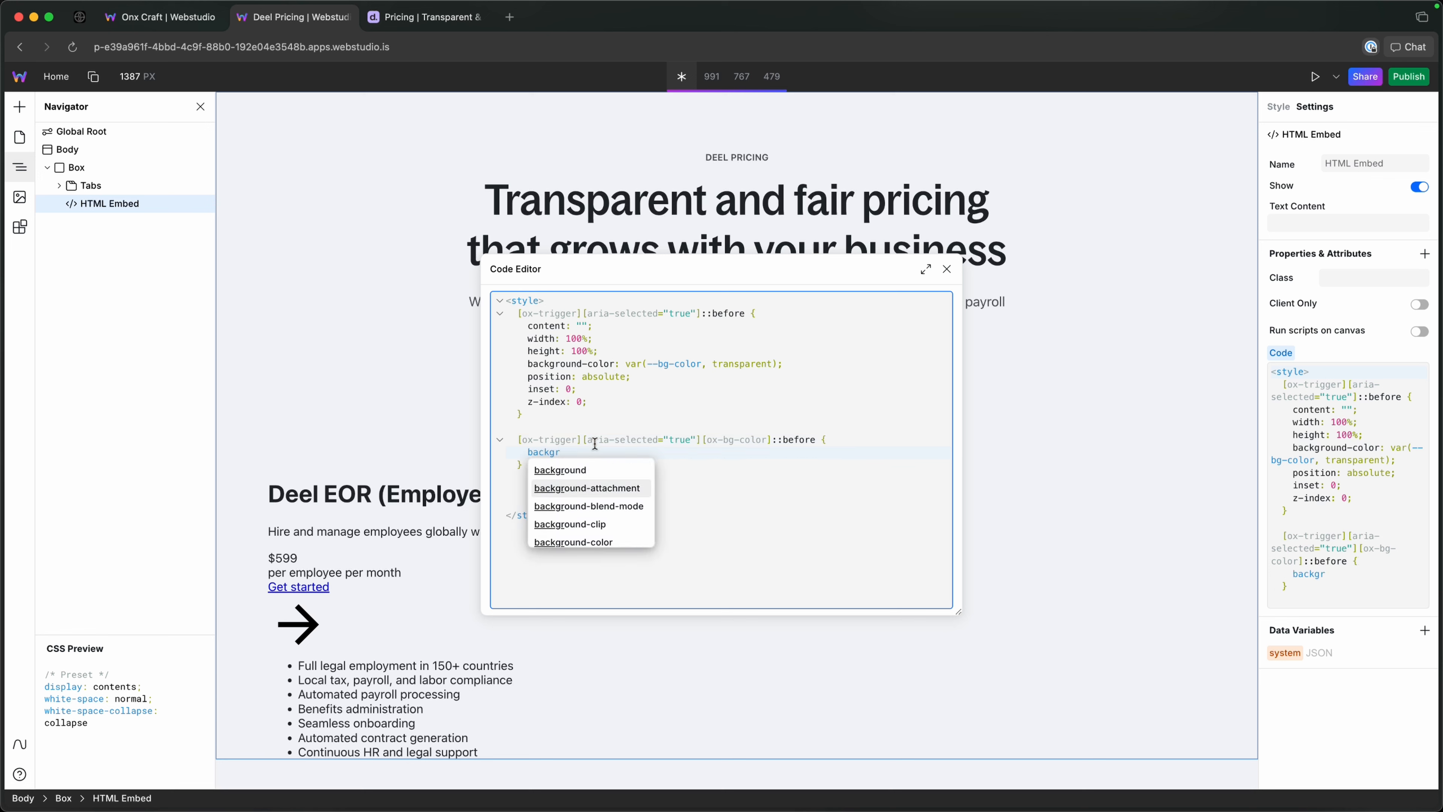
{"action": "key", "text": "Return"}
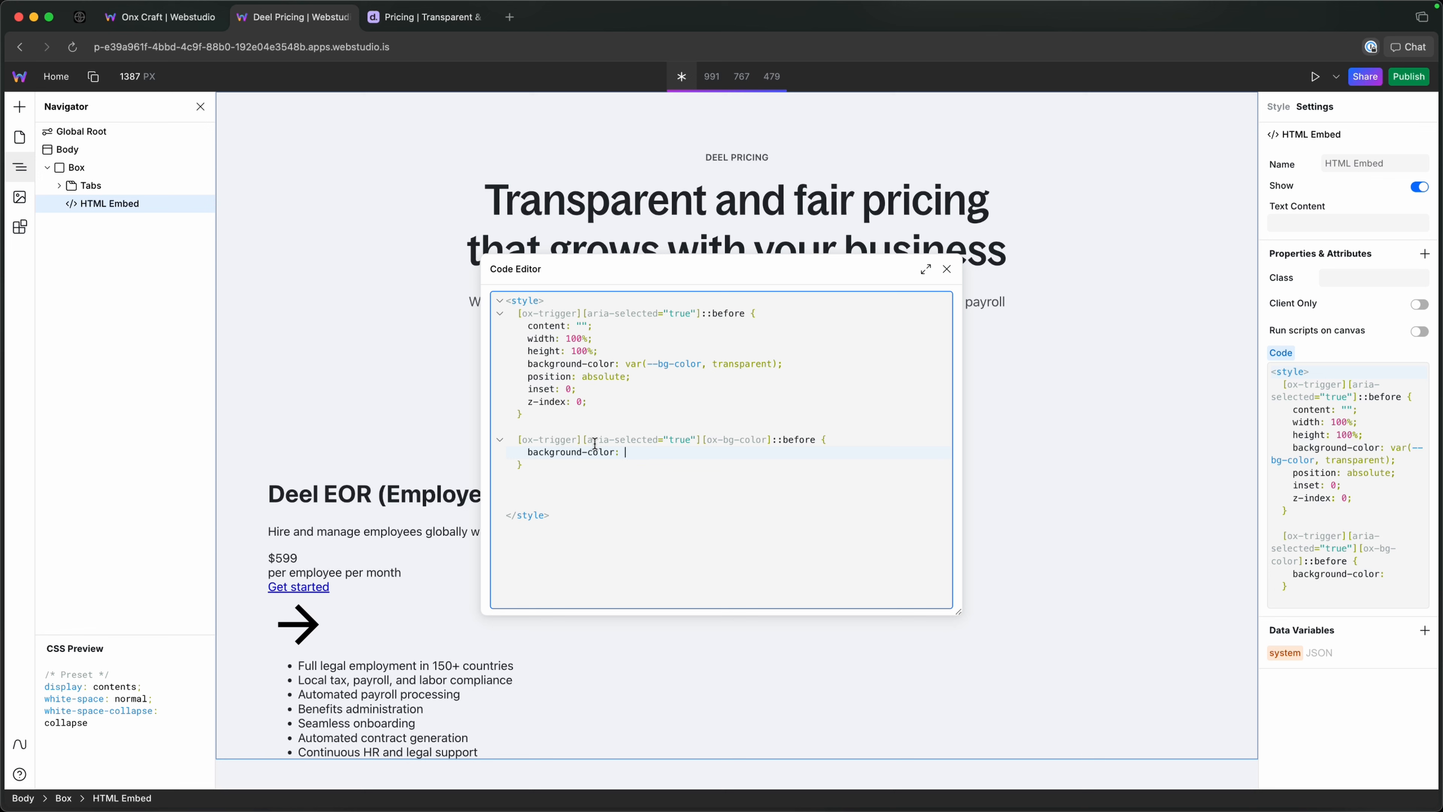
Set the new rule's background-color value to attr(ox-bg-color type(<color>)).
{"action": "type", "text": "att"}
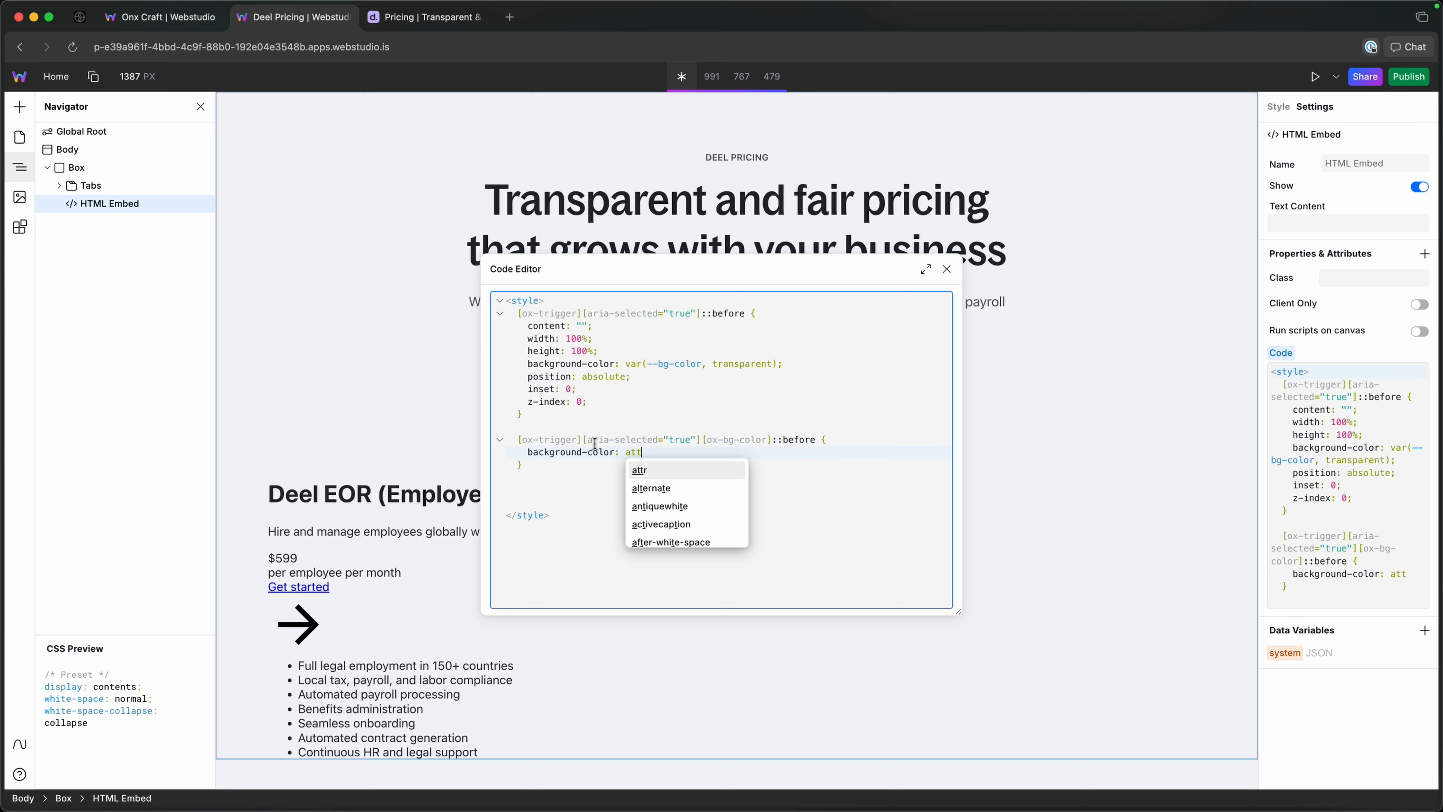
{"action": "type", "text": "r("}
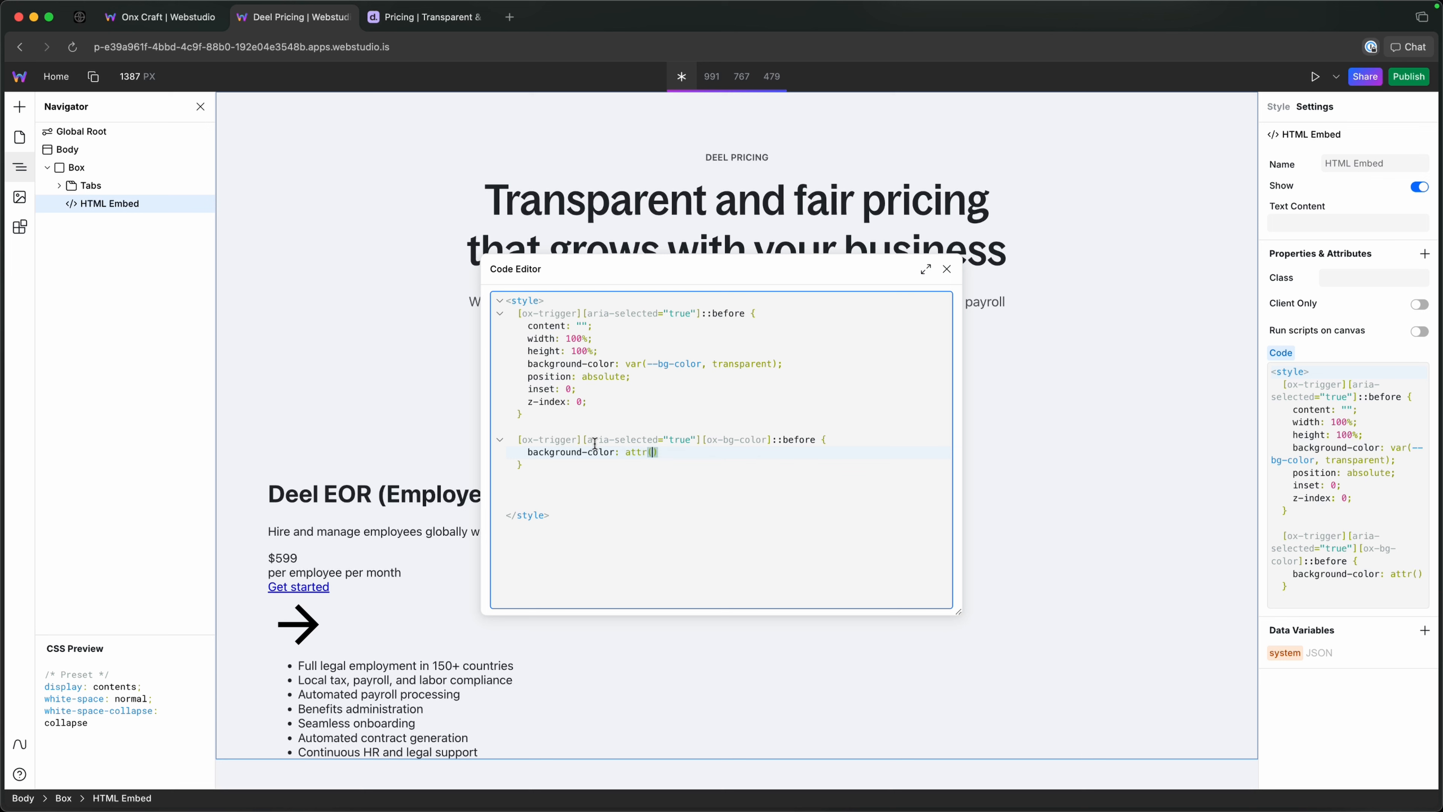
{"action": "type", "text": "ox"}
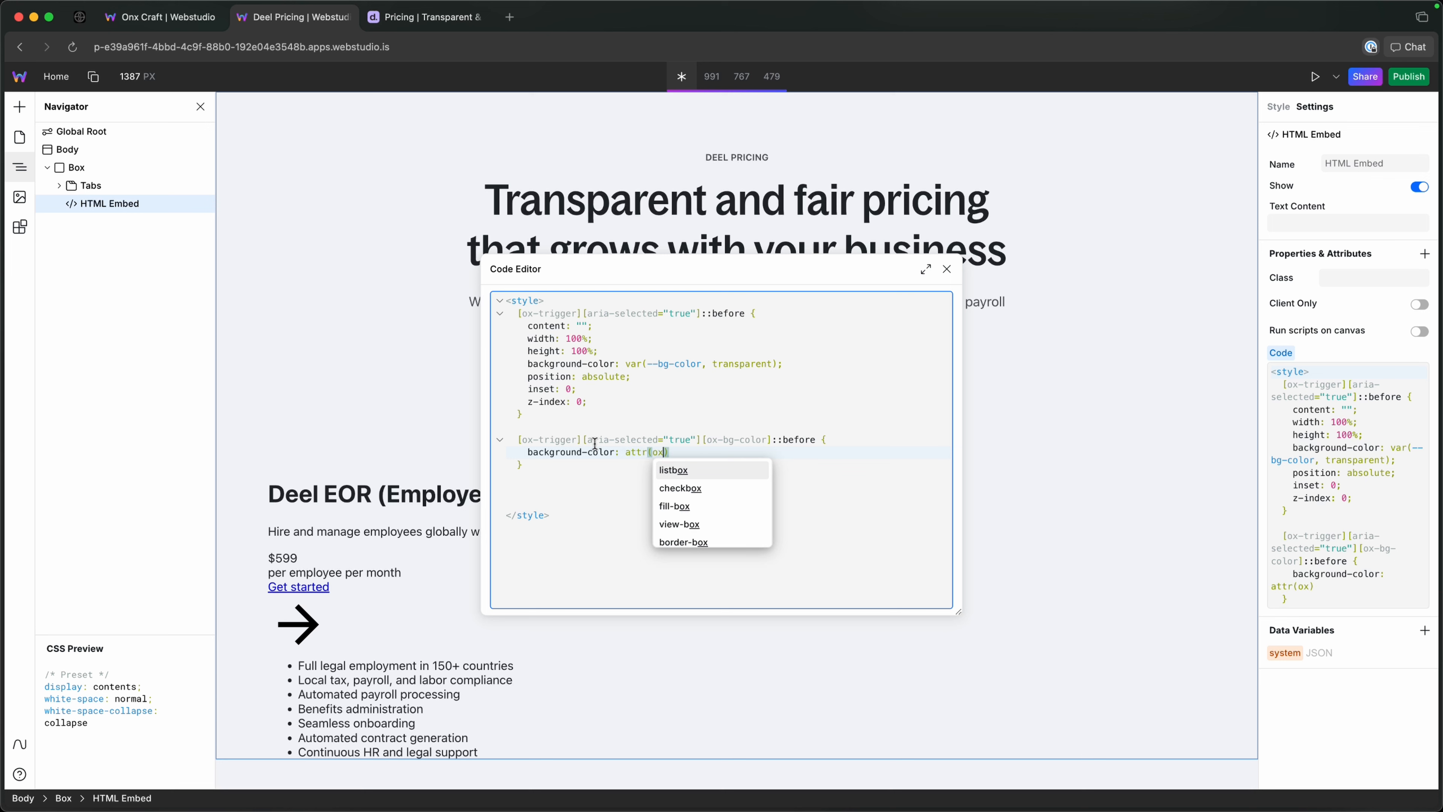
{"action": "type", "text": "-bg-color"}
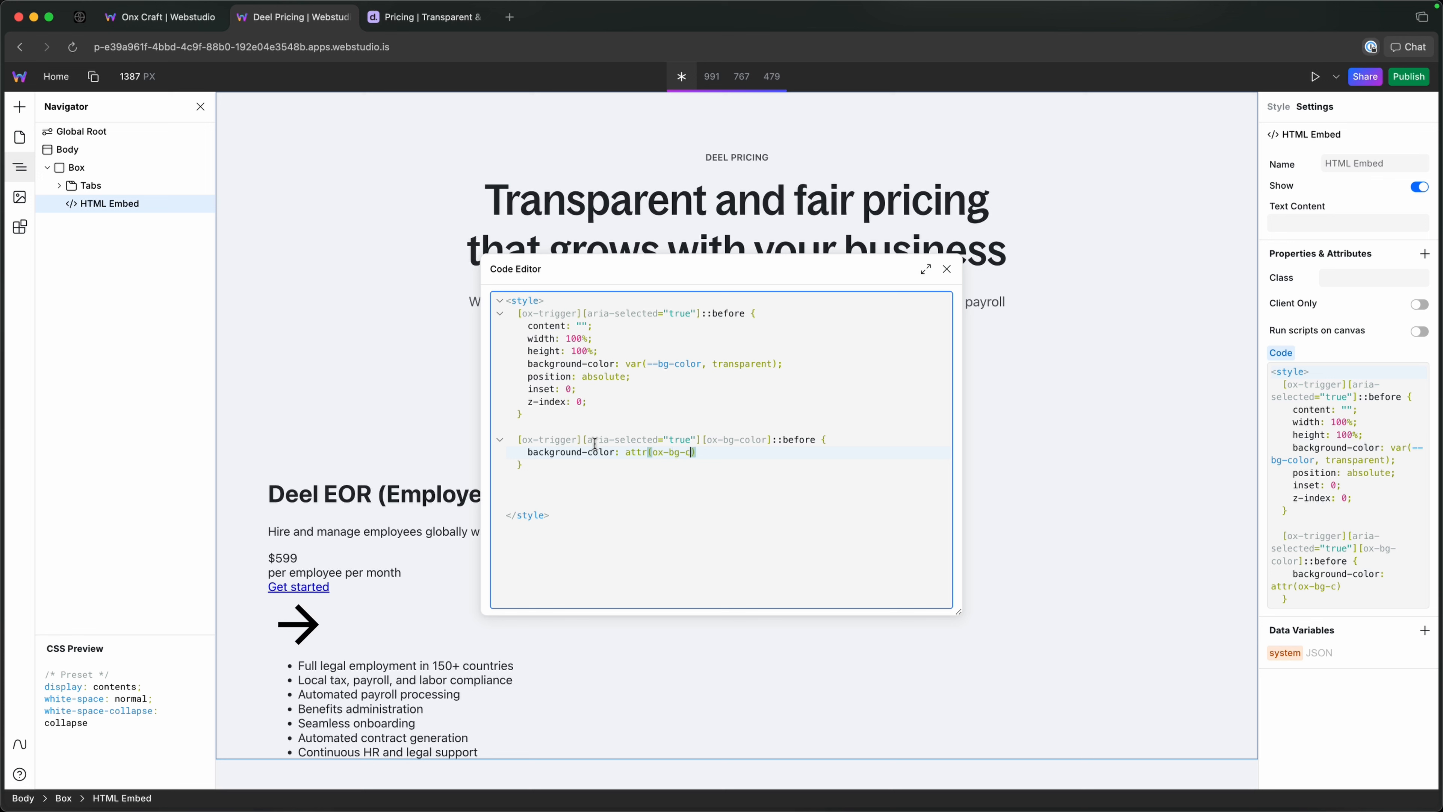
{"action": "type", "text": " type"}
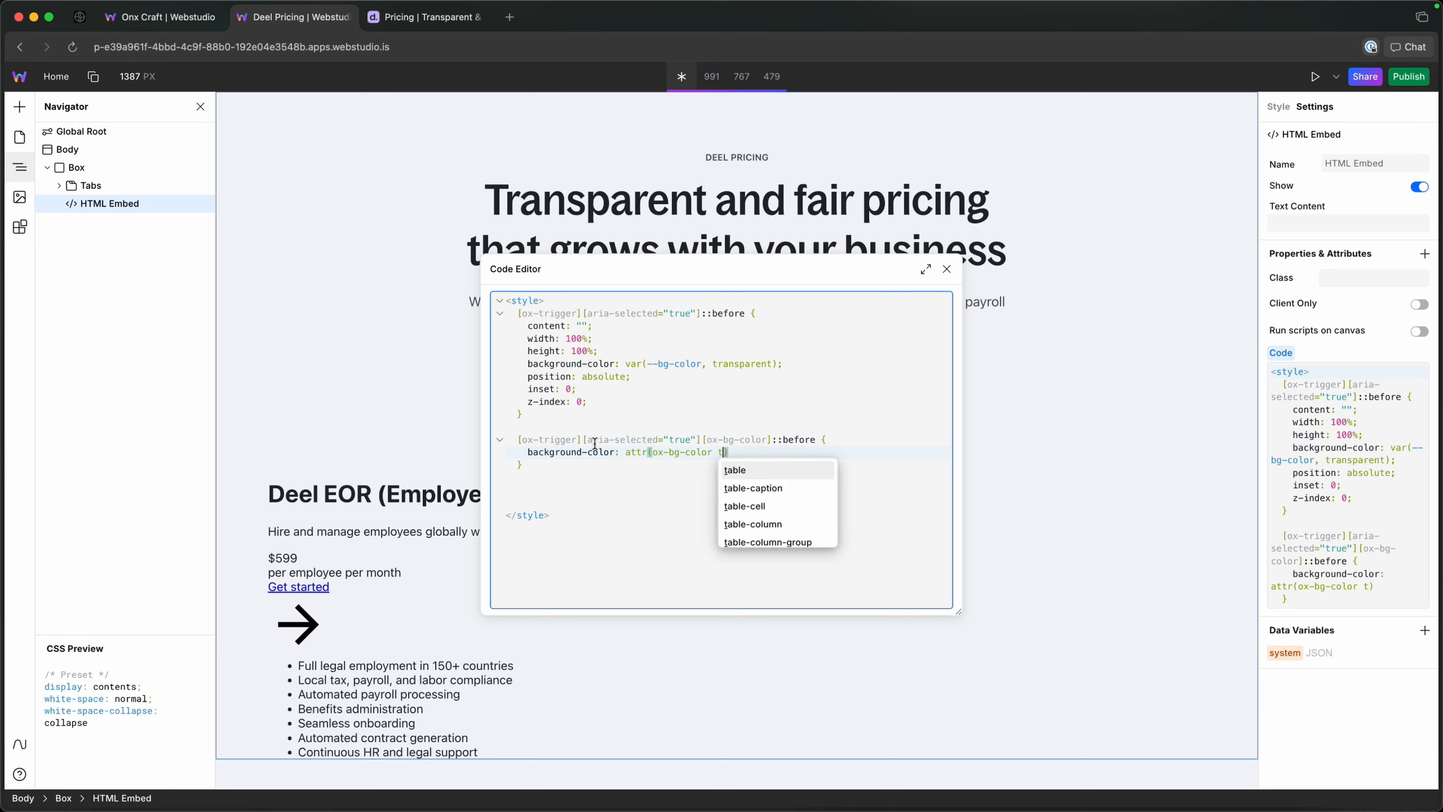
{"action": "type", "text": "("}
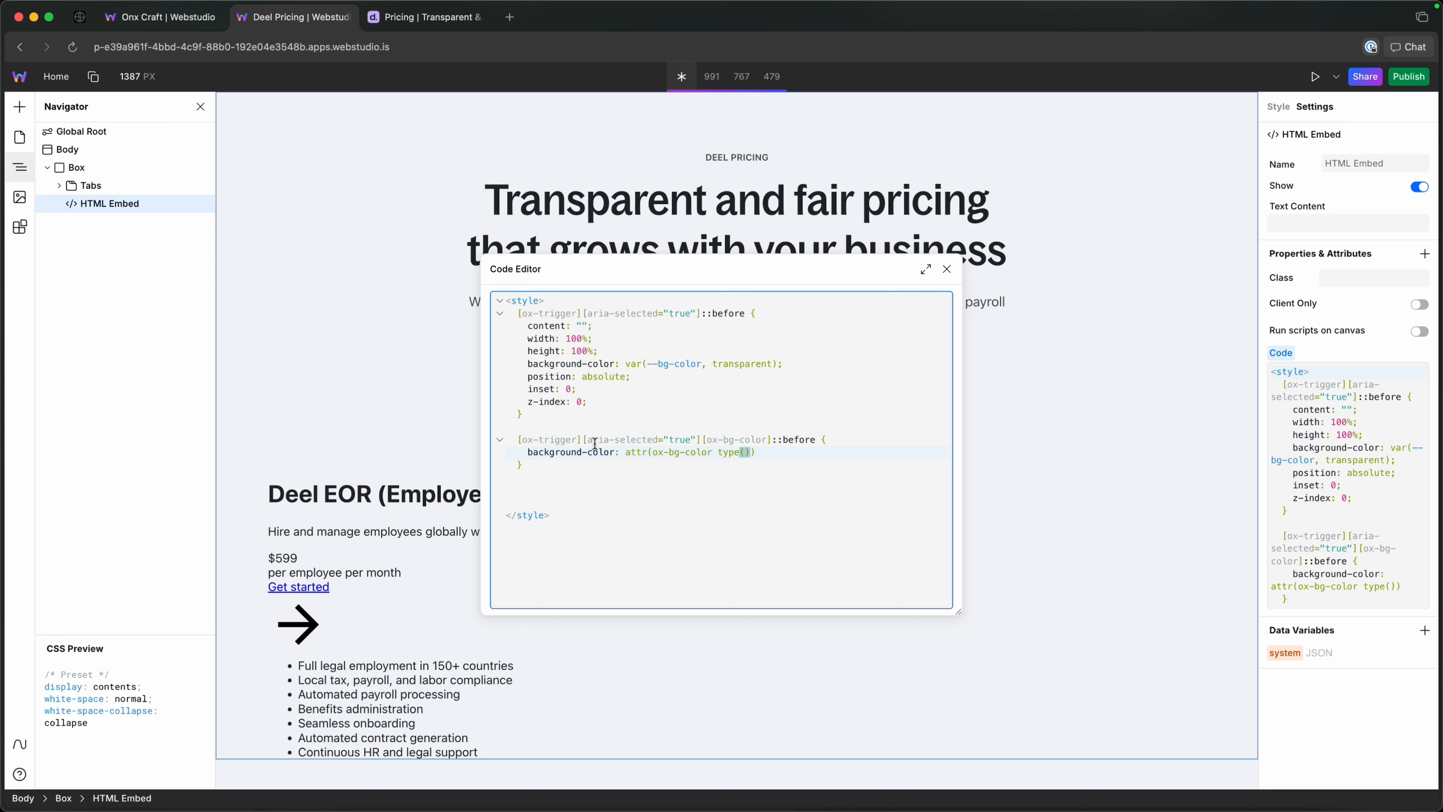
{"action": "type", "text": "<color"}
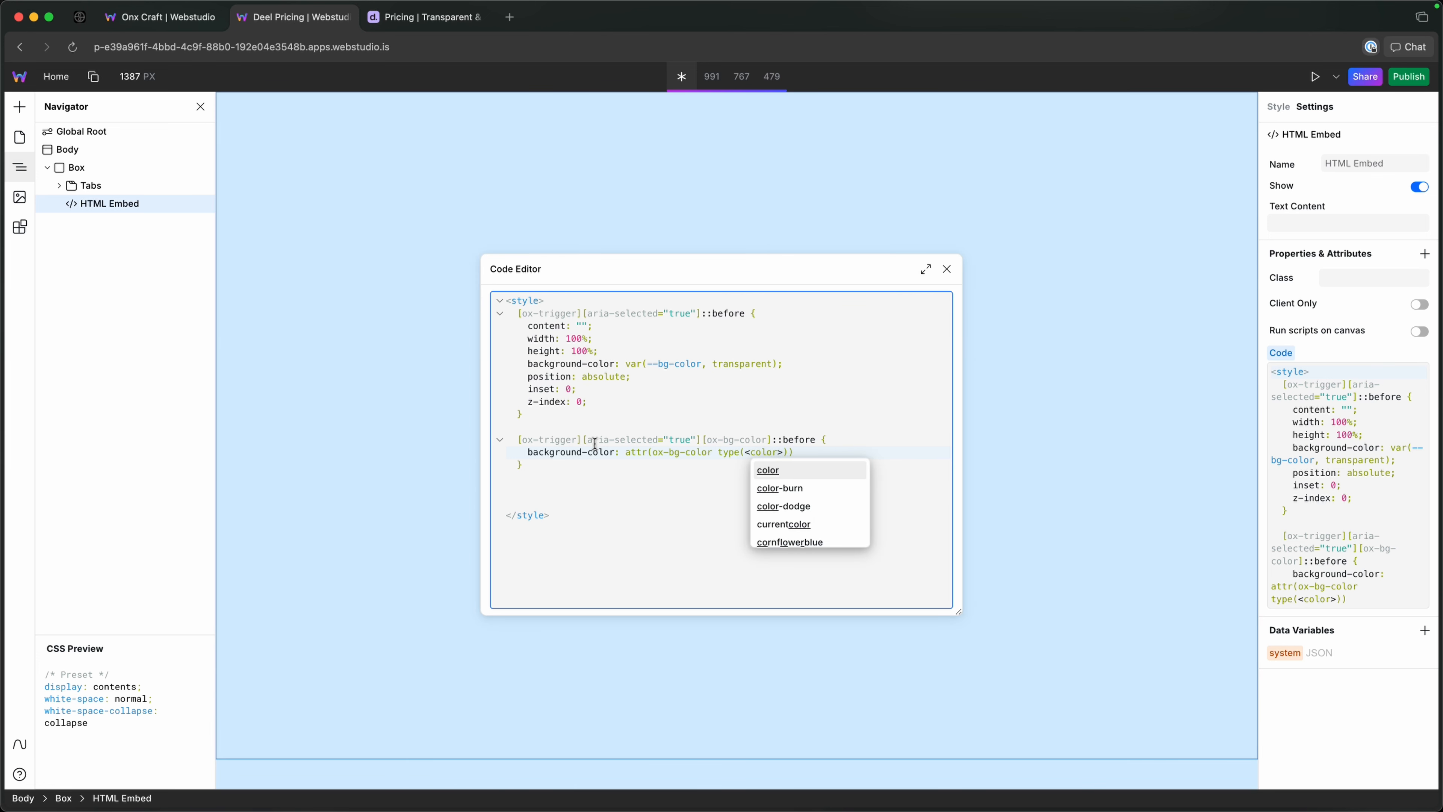
{"action": "type", "text": ">"}
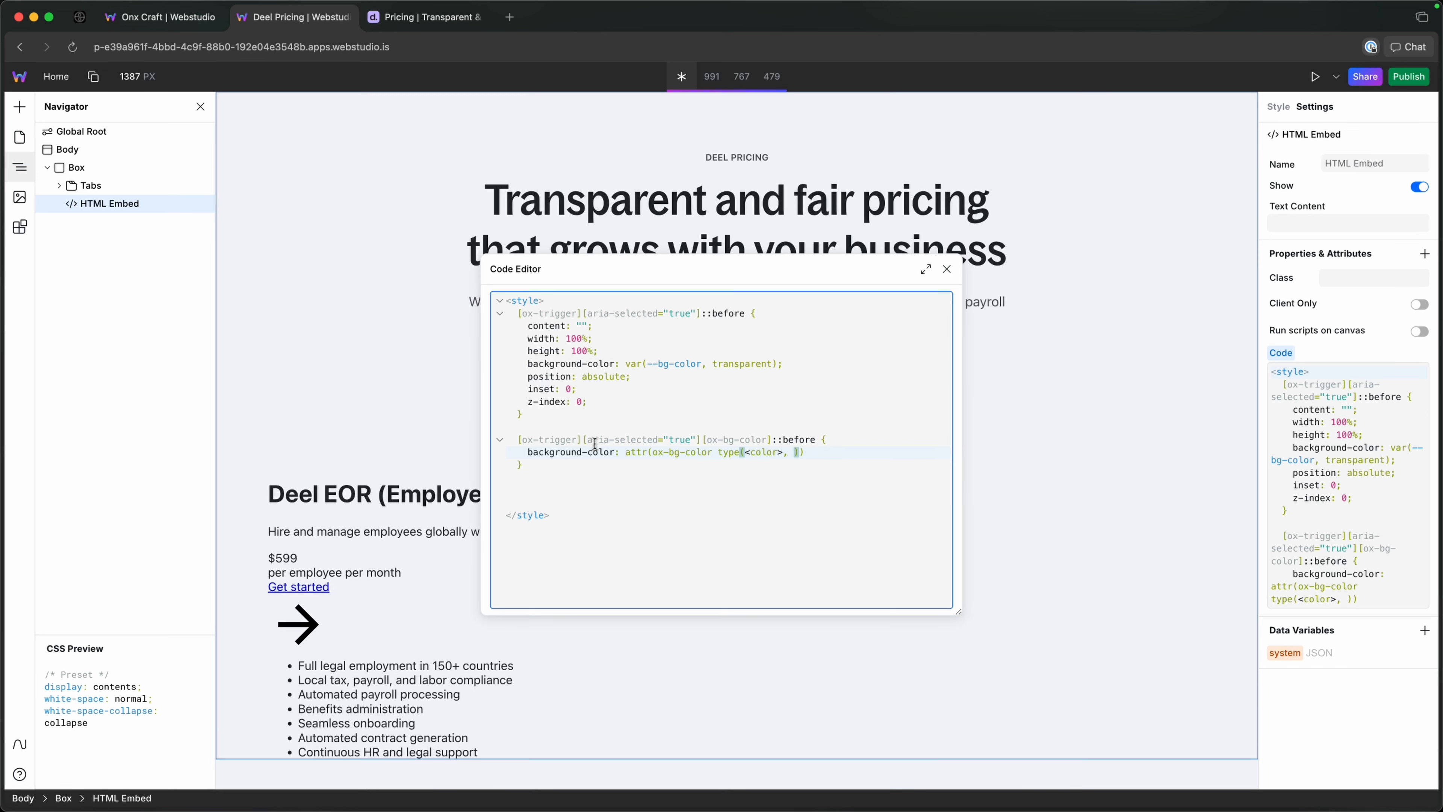
{"action": "type", "text": ")"}
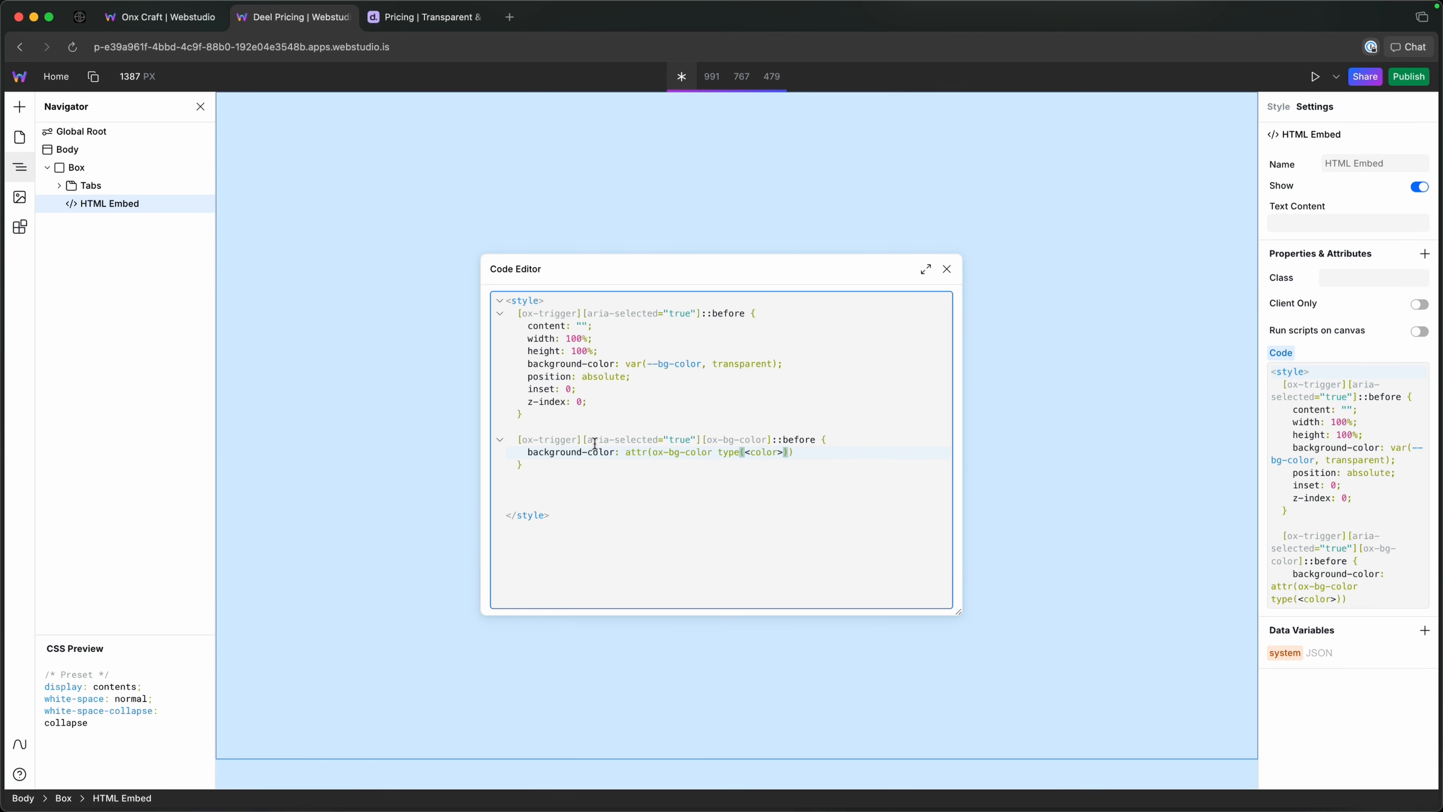
{"action": "type", "text": ", trams"}
Add transparent as the fallback in the attr() function and end the declaration with a semicolon.
{"action": "key", "text": "BackSpace"}
{"action": "key", "text": "BackSpace"}
{"action": "type", "text": "ns"}
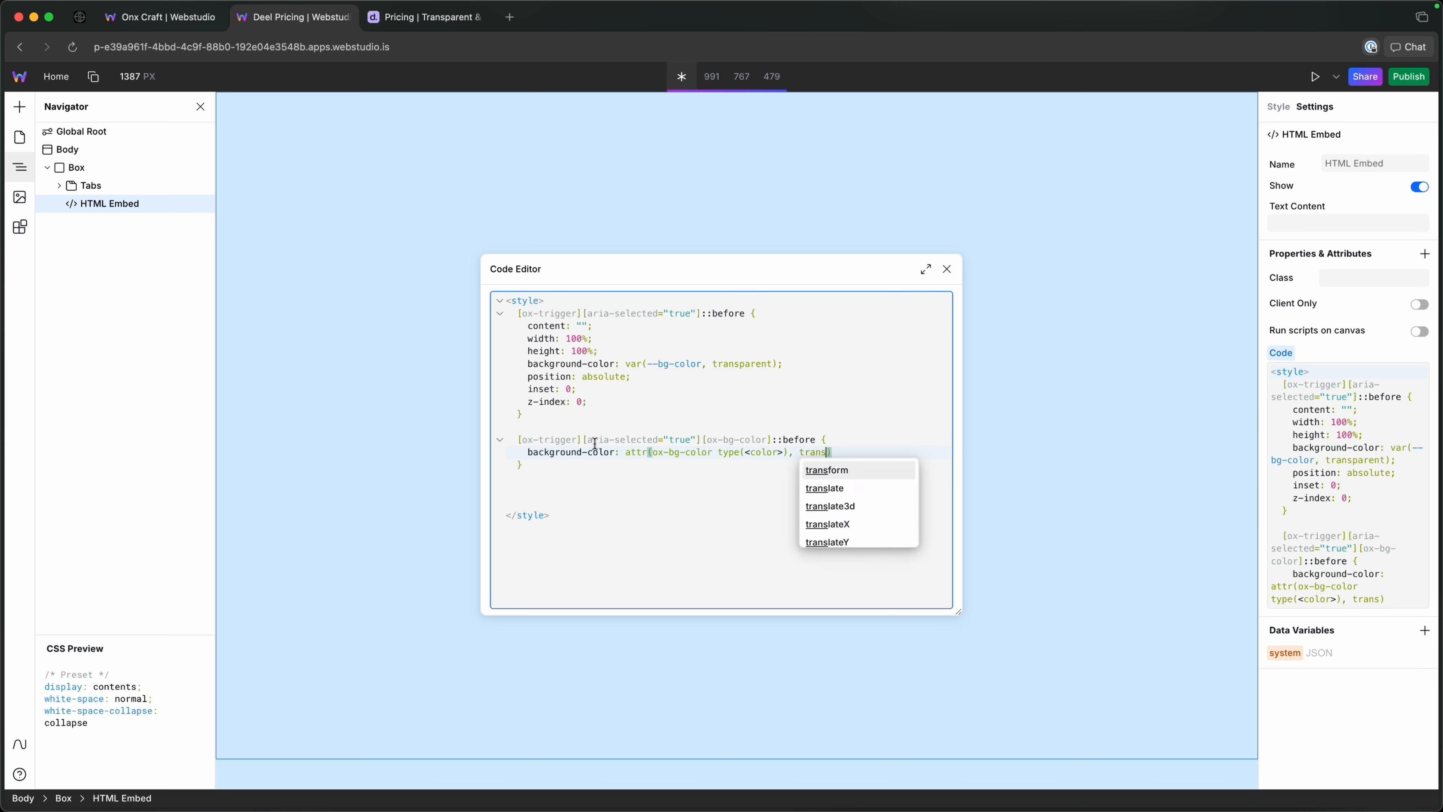
{"action": "type", "text": "pa"}
{"action": "key", "text": "Return"}
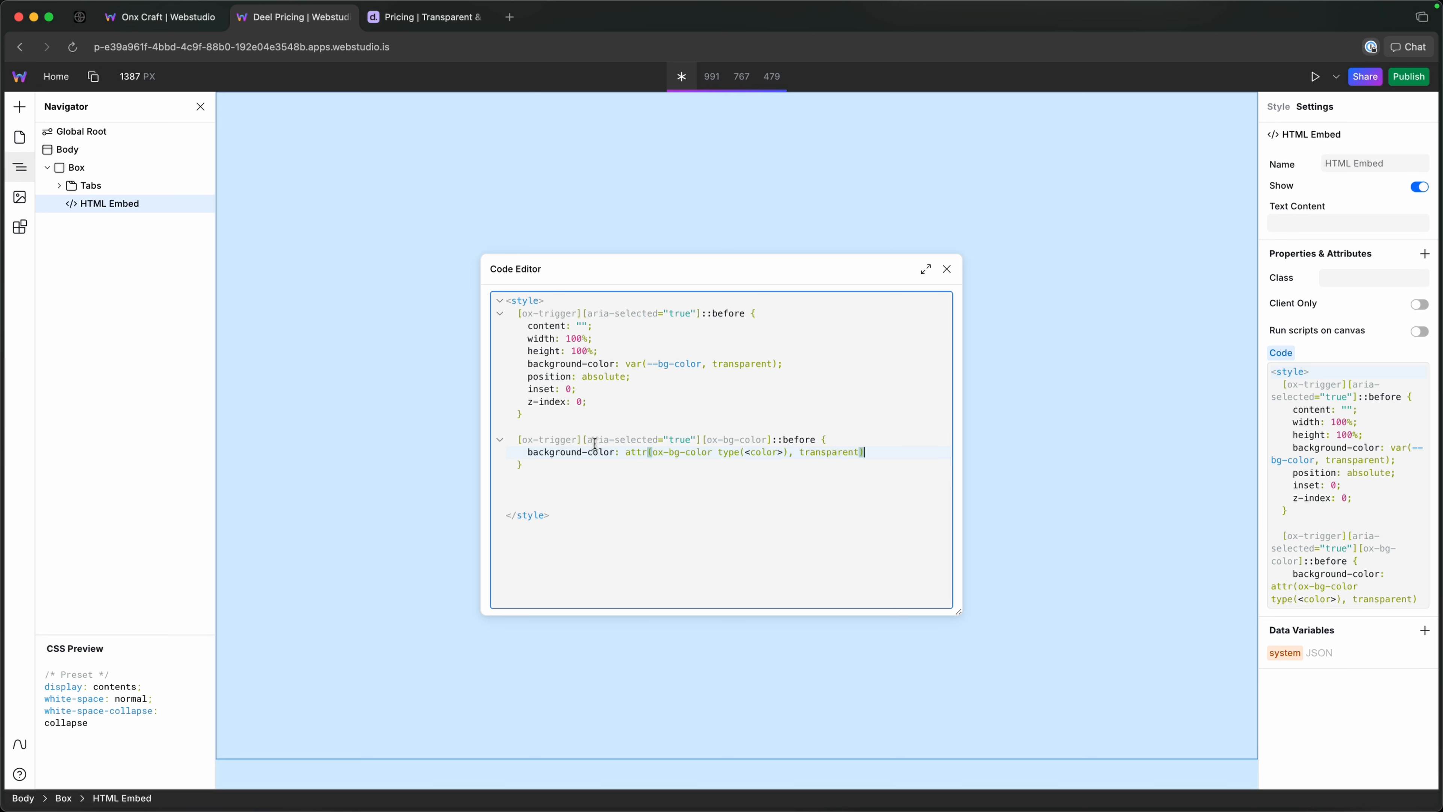
{"action": "type", "text": ";"}
Remove the extra blank lines before the closing style tag and close the code editor.
{"action": "key", "text": "Down"}
{"action": "left_click", "coordinate": [617, 497]}
{"action": "key", "text": "BackSpace"}
{"action": "key", "text": "BackSpace"}
{"action": "left_click", "coordinate": [945, 270]}
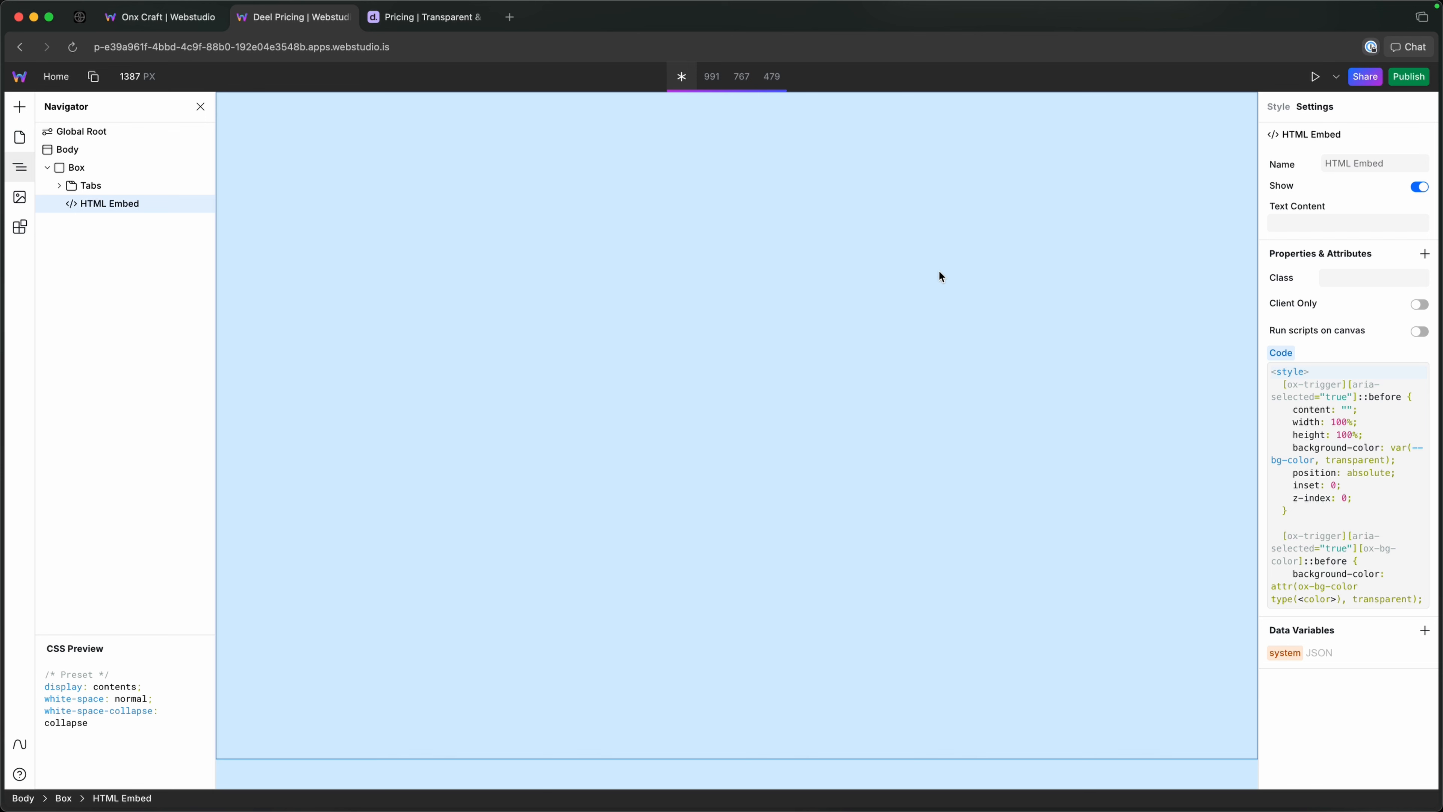
Set the position of the Tabs List inside Tabs to relative.
{"action": "left_click", "coordinate": [78, 188]}
{"action": "left_click", "coordinate": [59, 185]}
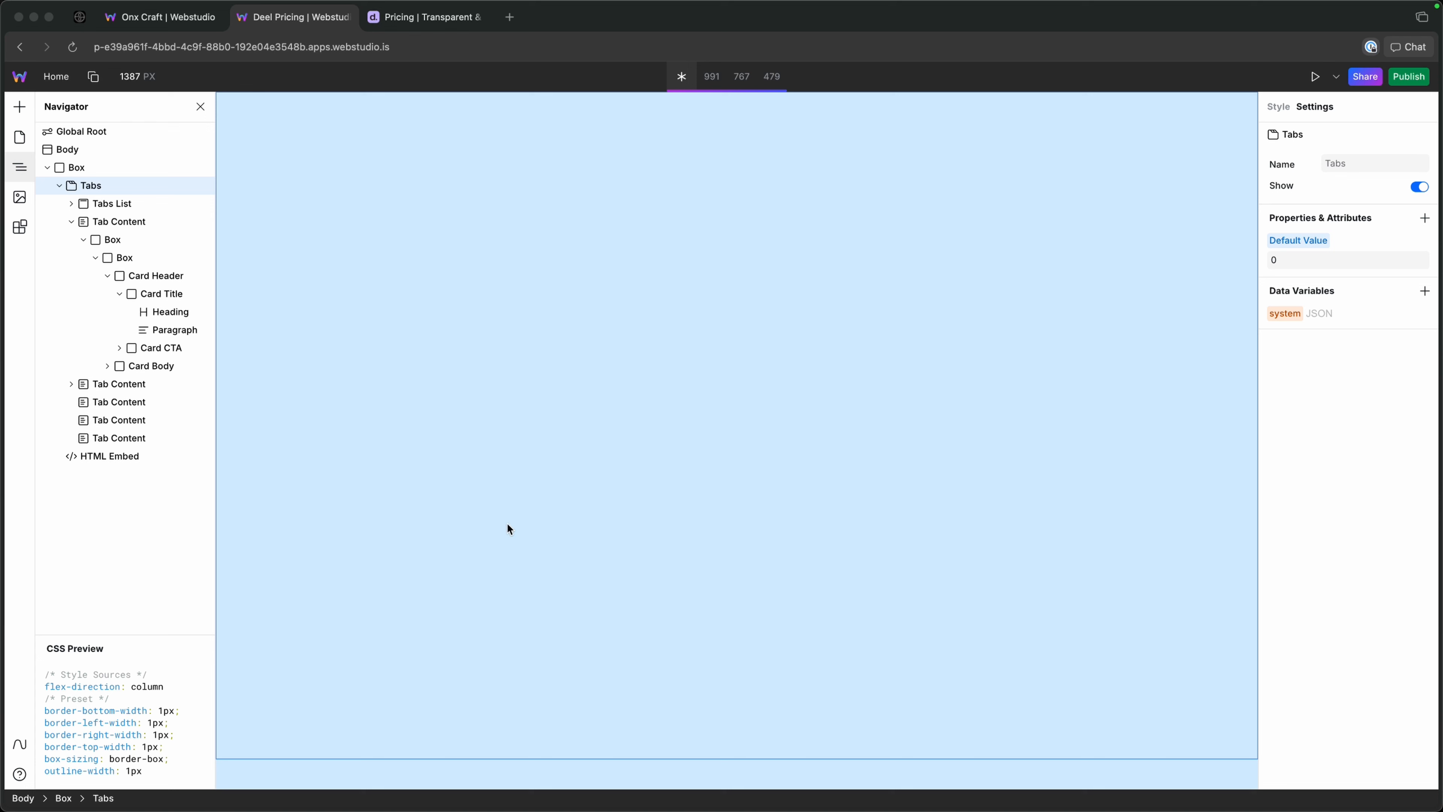
{"action": "left_click", "coordinate": [105, 202]}
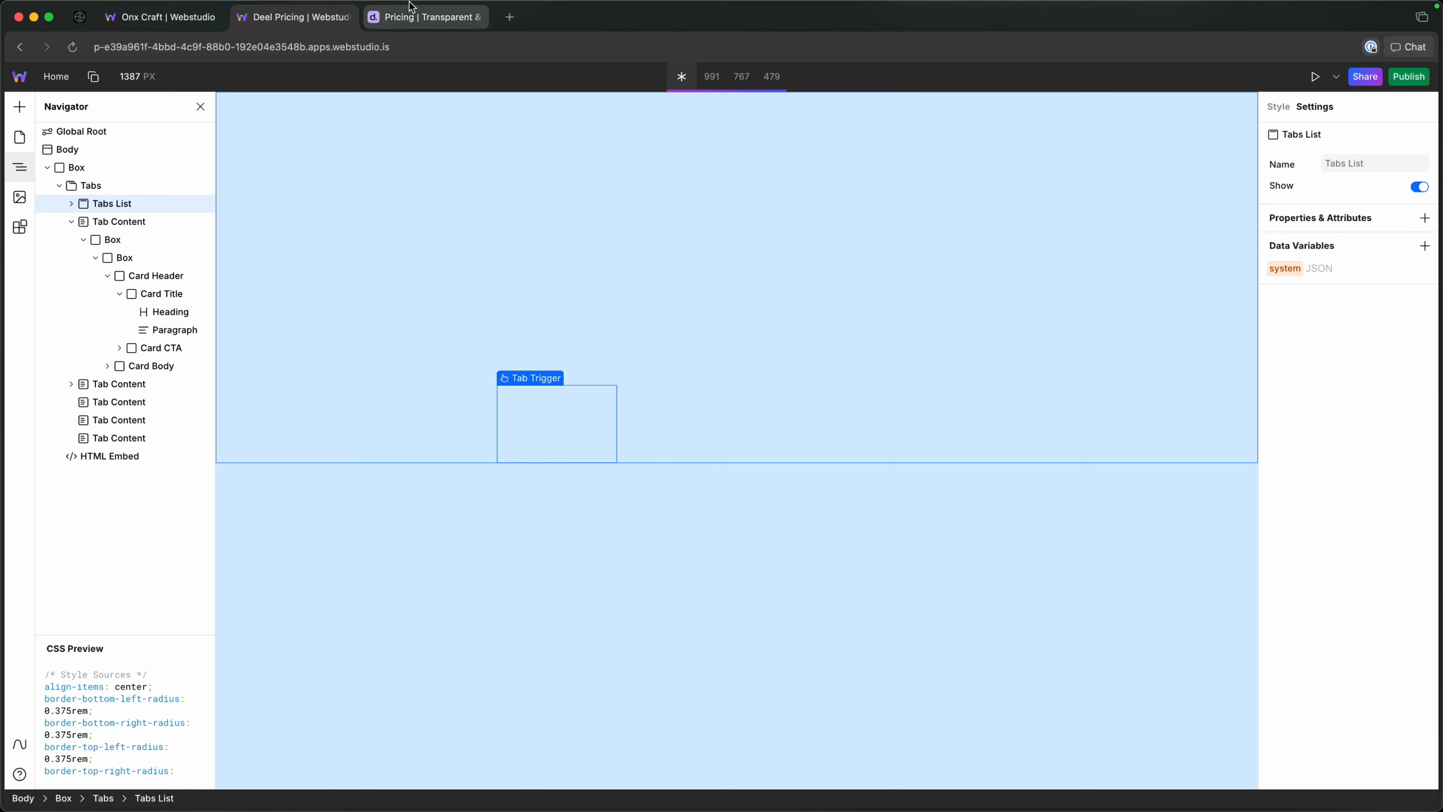
{"action": "left_click", "coordinate": [427, 16]}
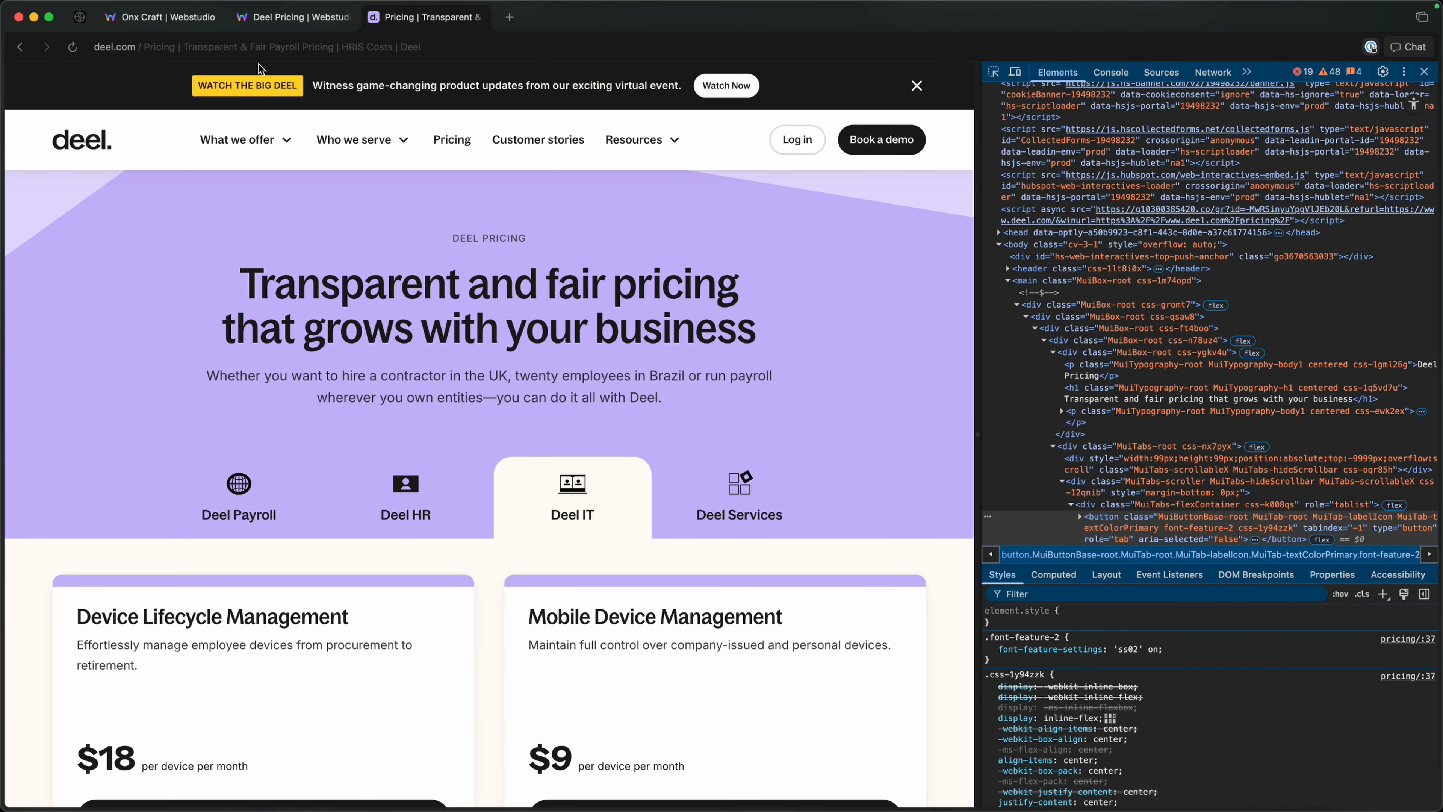
{"action": "left_click", "coordinate": [293, 17]}
{"action": "left_click", "coordinate": [1279, 106]}
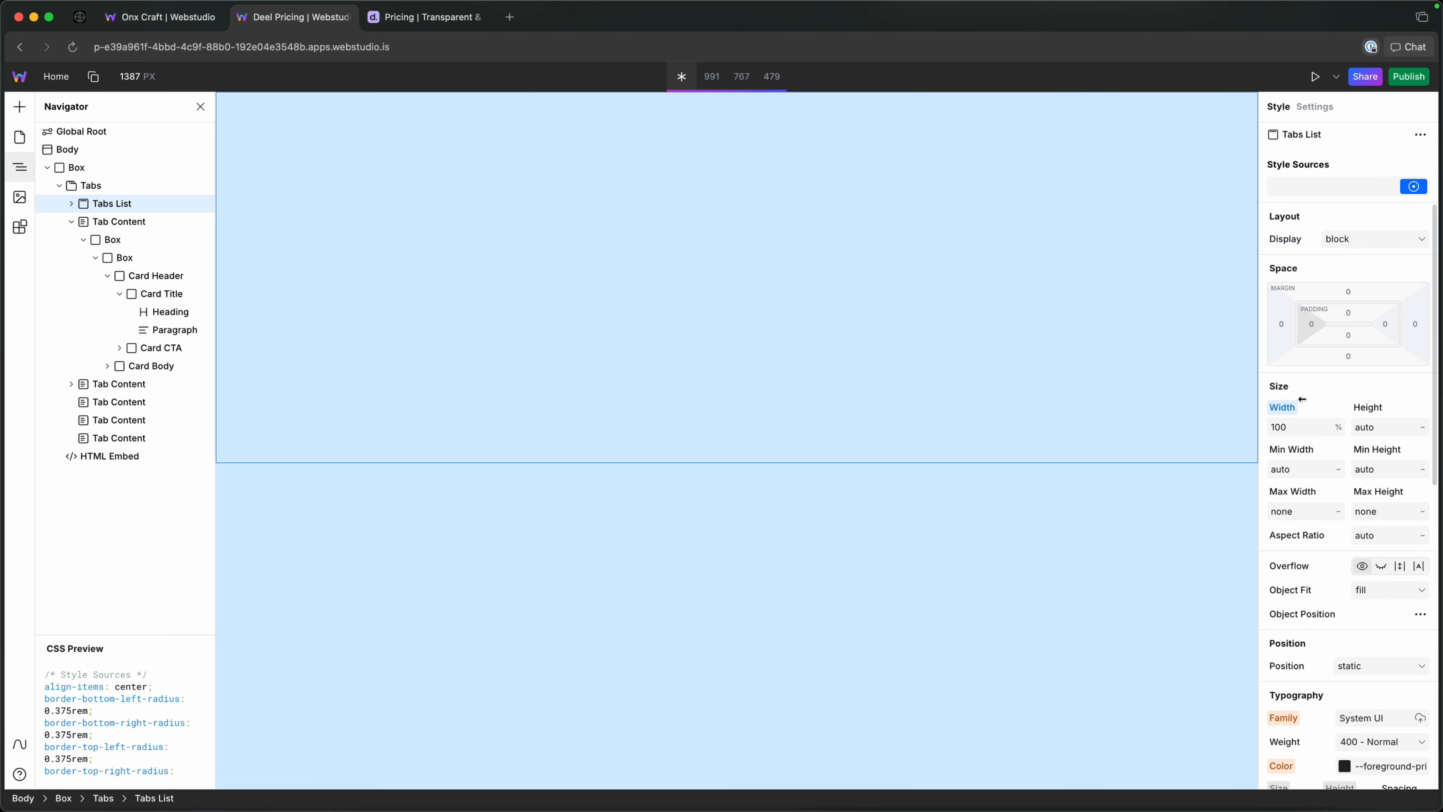
{"action": "scroll", "coordinate": [1363, 529], "scroll_direction": "down", "scroll_amount": 1}
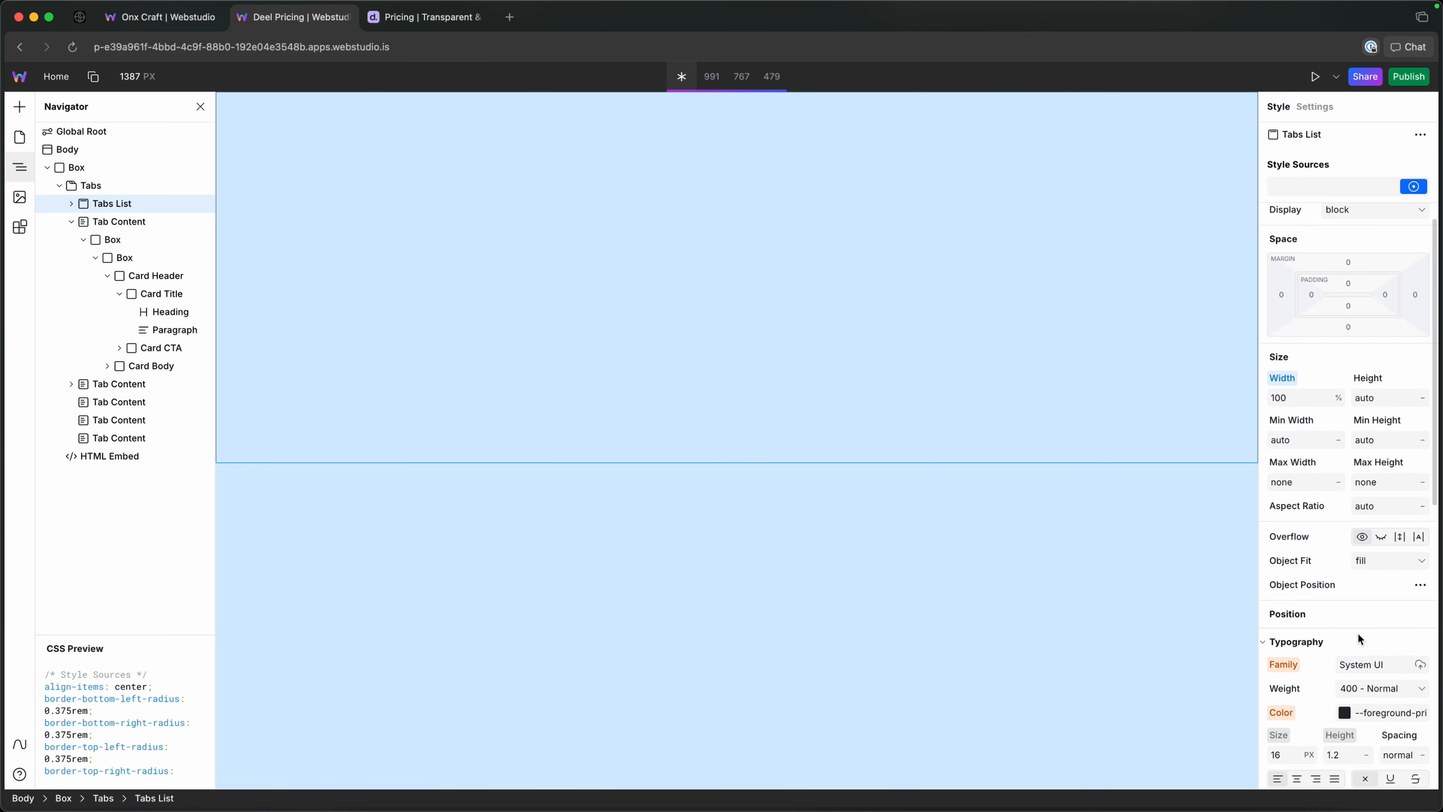
{"action": "left_click", "coordinate": [1357, 638]}
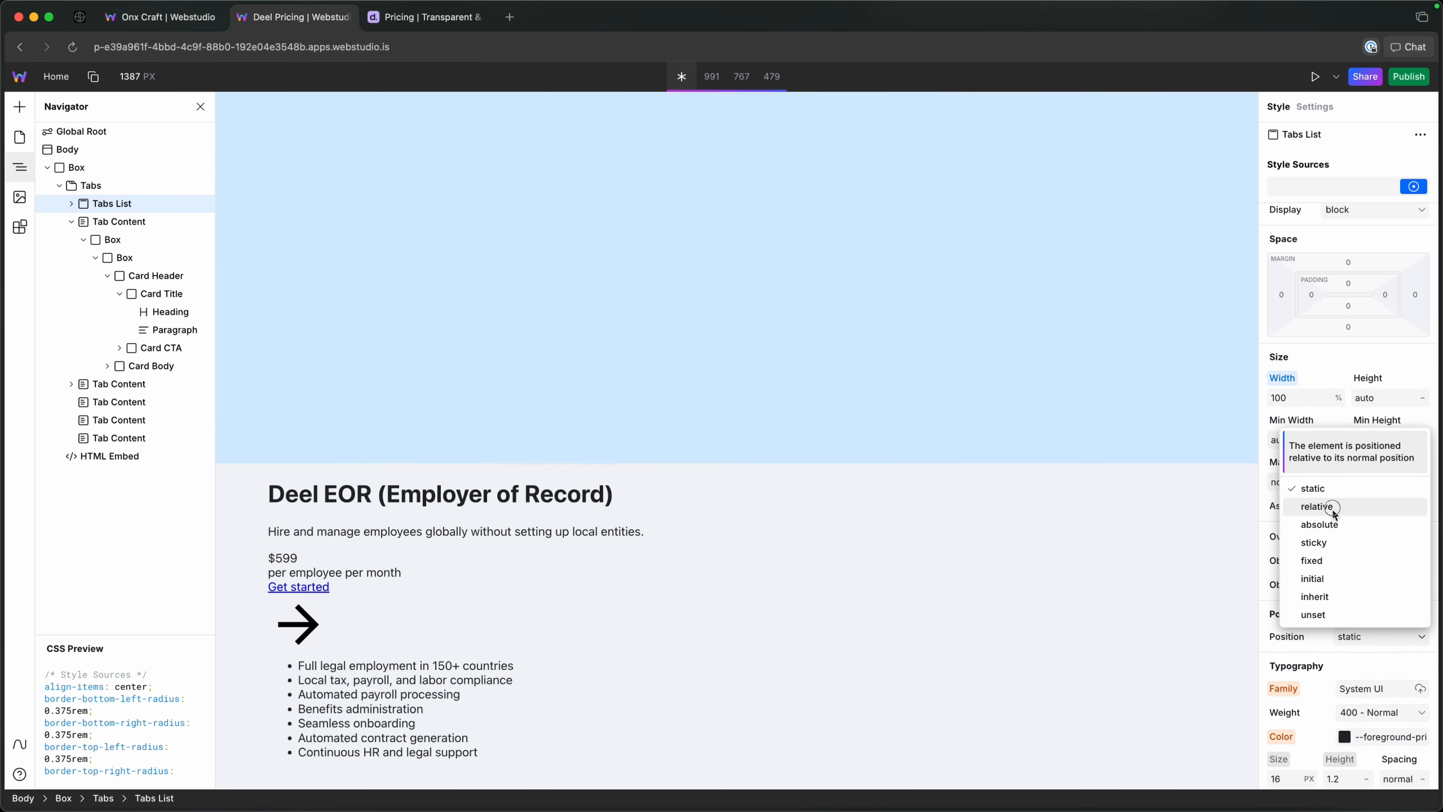
{"action": "left_click", "coordinate": [1333, 507]}
{"action": "mouse_move", "coordinate": [1285, 468]}
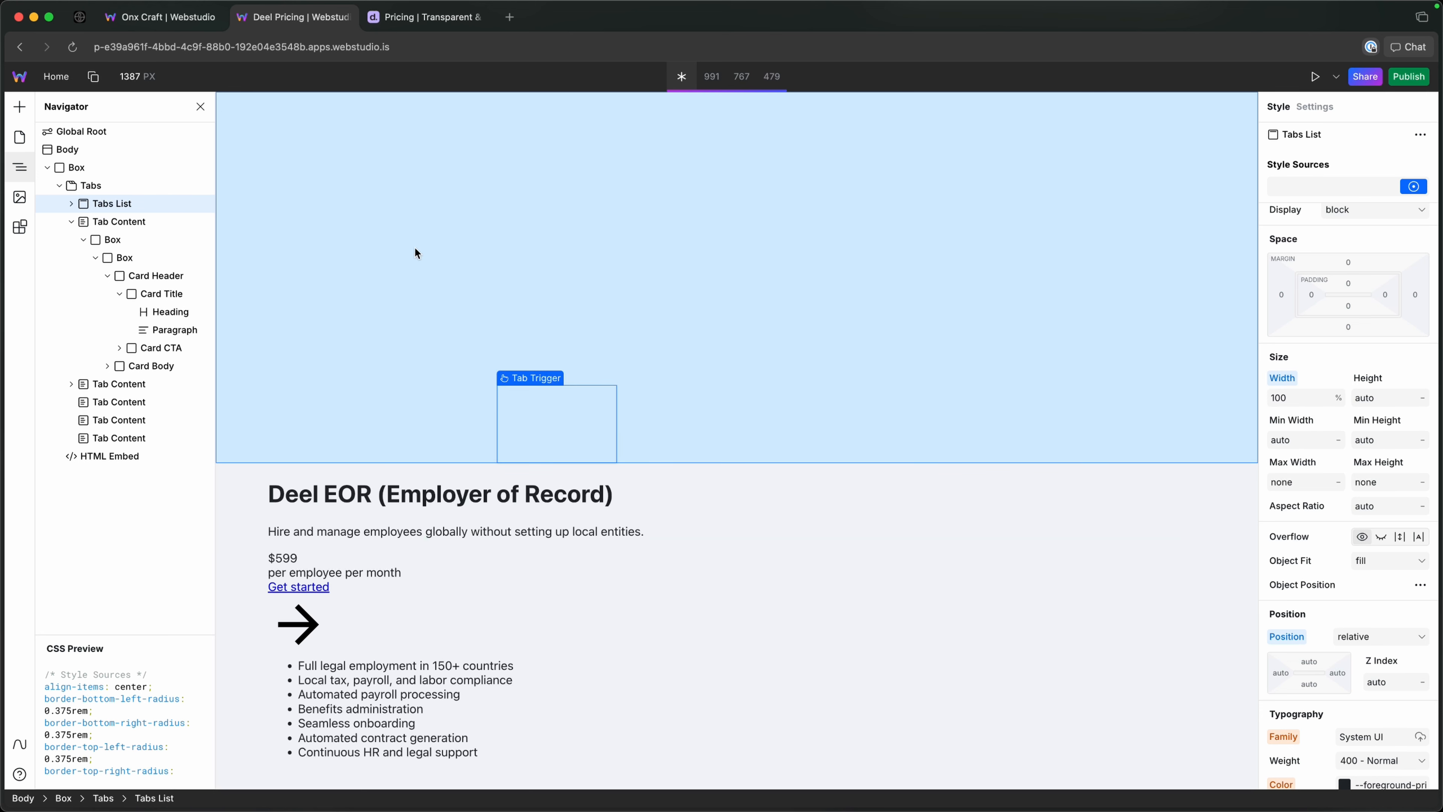
Go through the tab triggers and back to the first to check the background colour for each.
{"action": "left_click", "coordinate": [670, 415]}
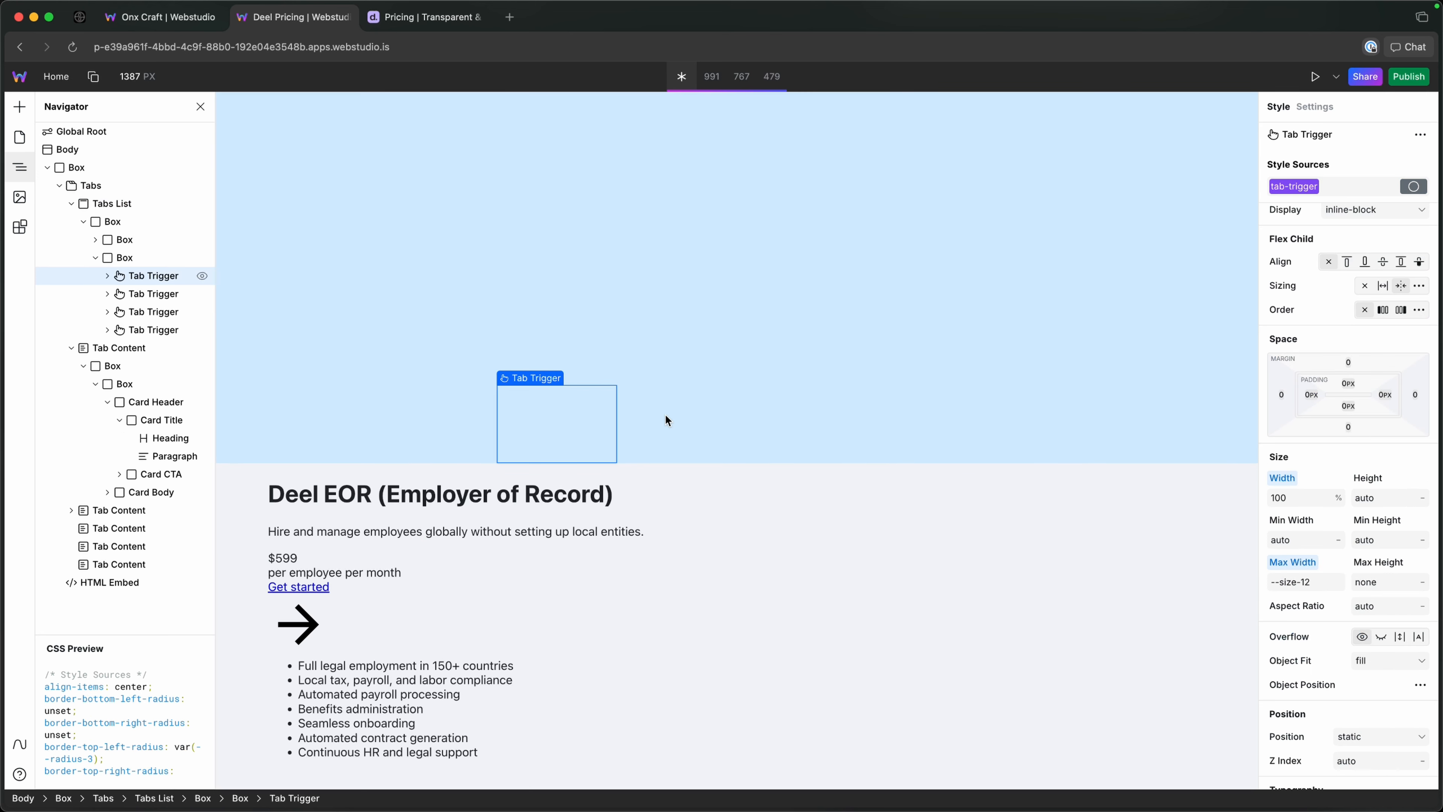
{"action": "left_click", "coordinate": [137, 295]}
{"action": "left_click", "coordinate": [139, 313]}
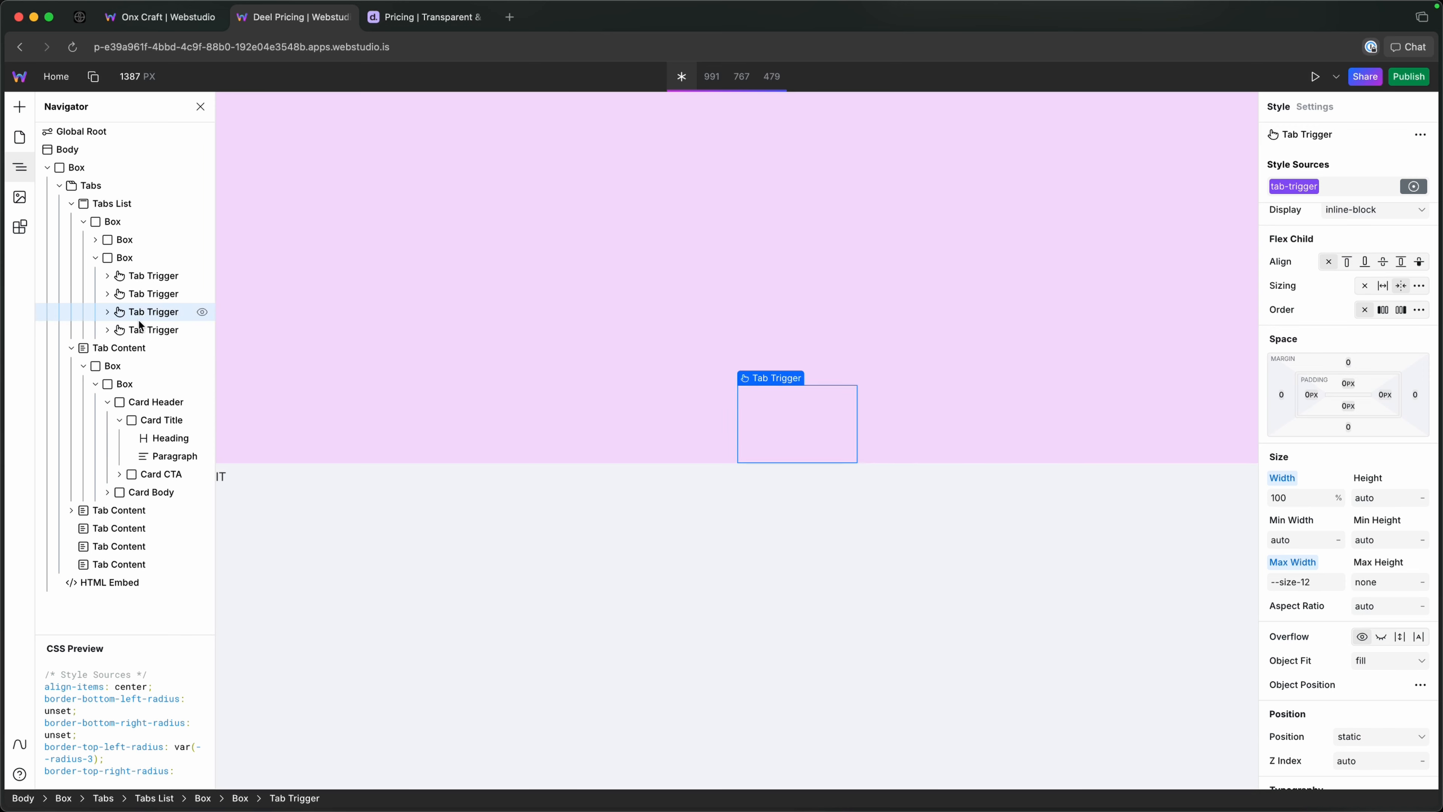
{"action": "left_click", "coordinate": [140, 329]}
{"action": "left_click", "coordinate": [141, 312]}
{"action": "left_click", "coordinate": [143, 278]}
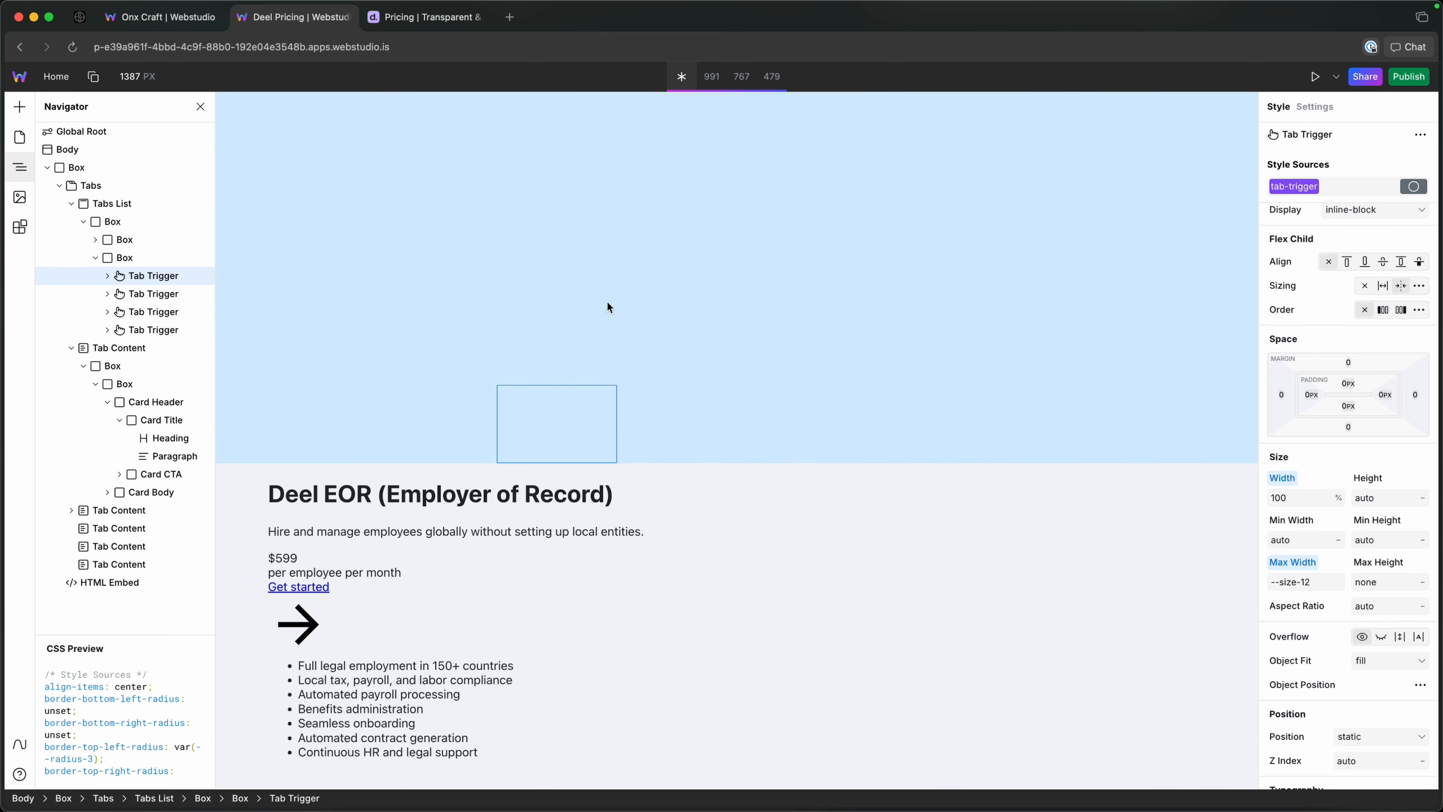
{"action": "left_click", "coordinate": [147, 259]}
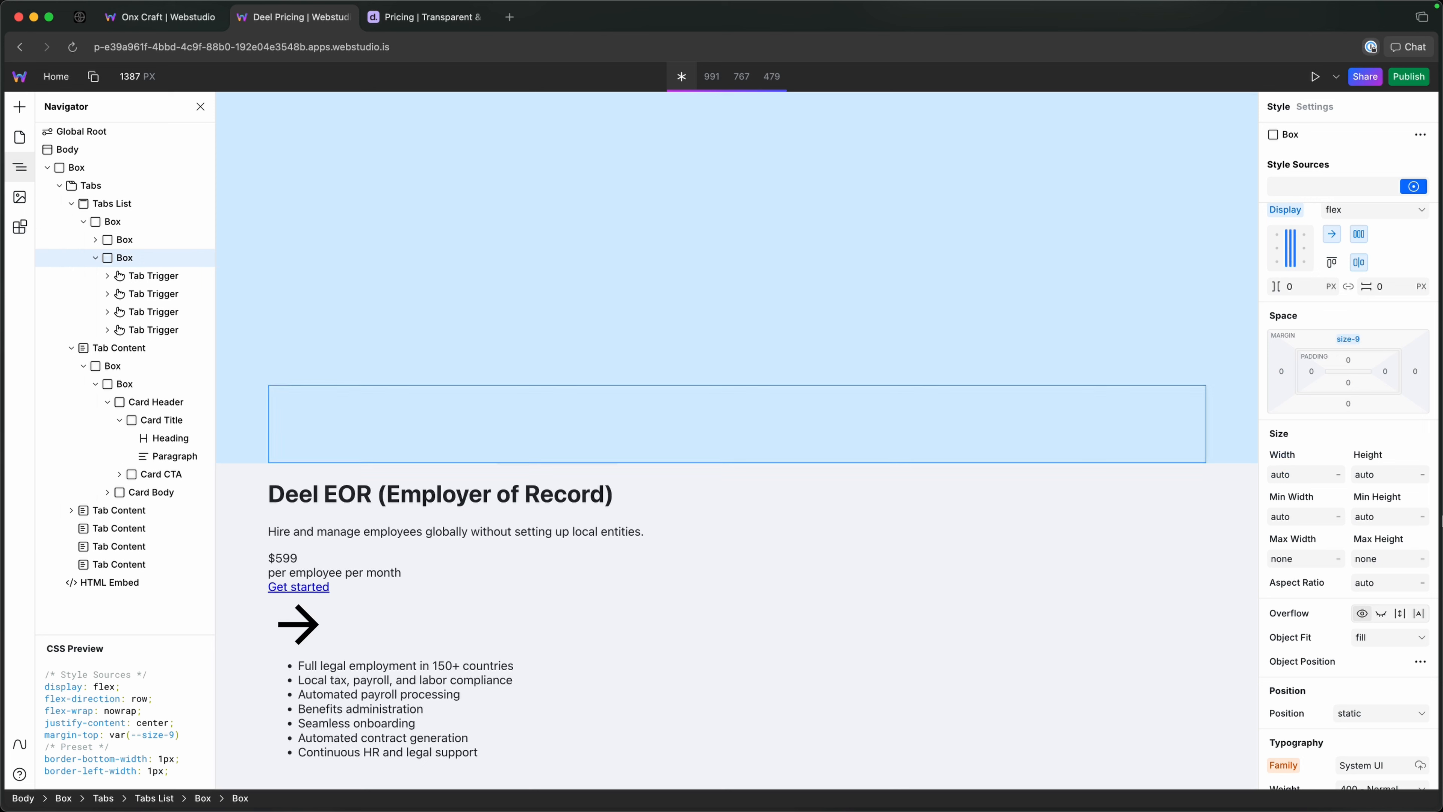
{"action": "left_click", "coordinate": [1373, 711]}
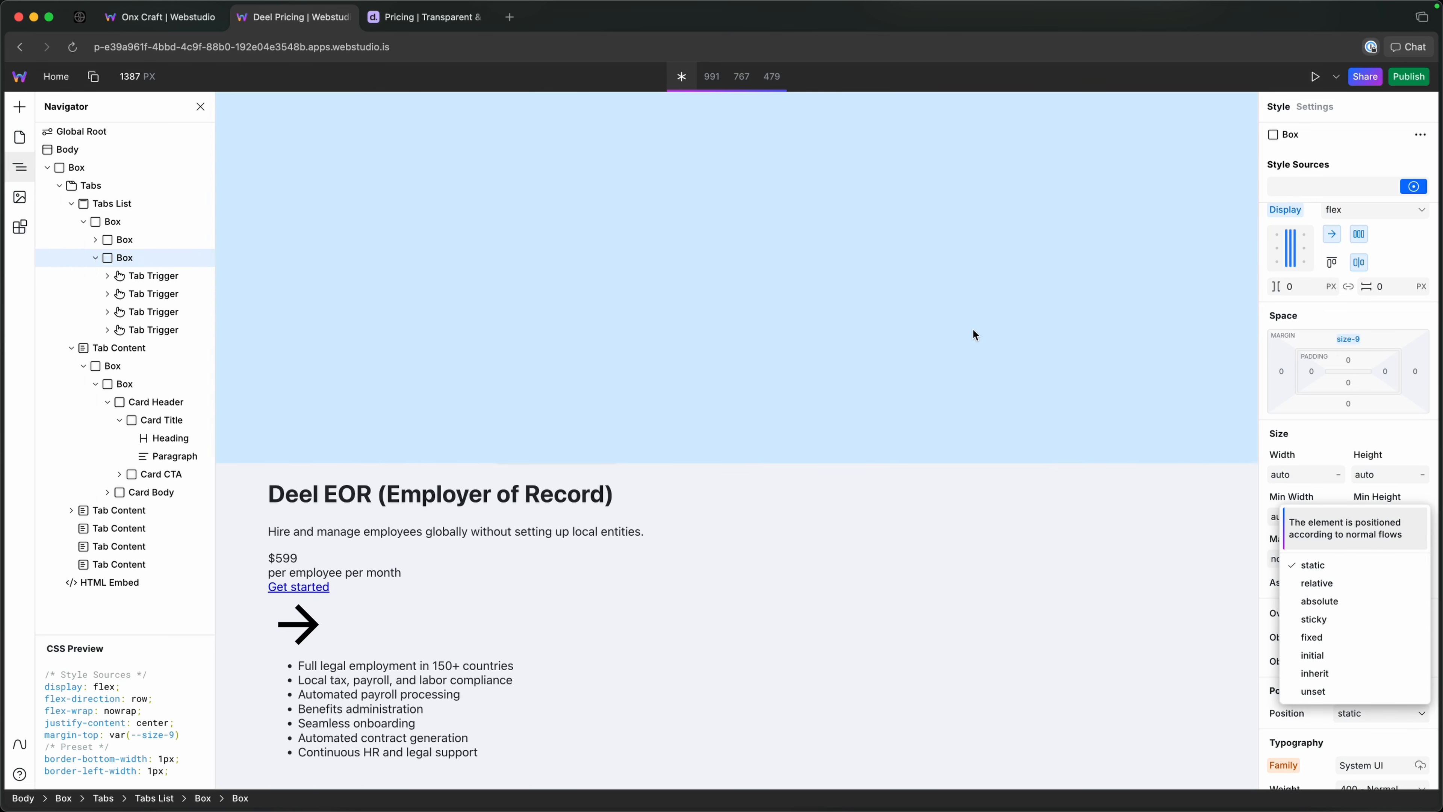
{"action": "left_click", "coordinate": [134, 267]}
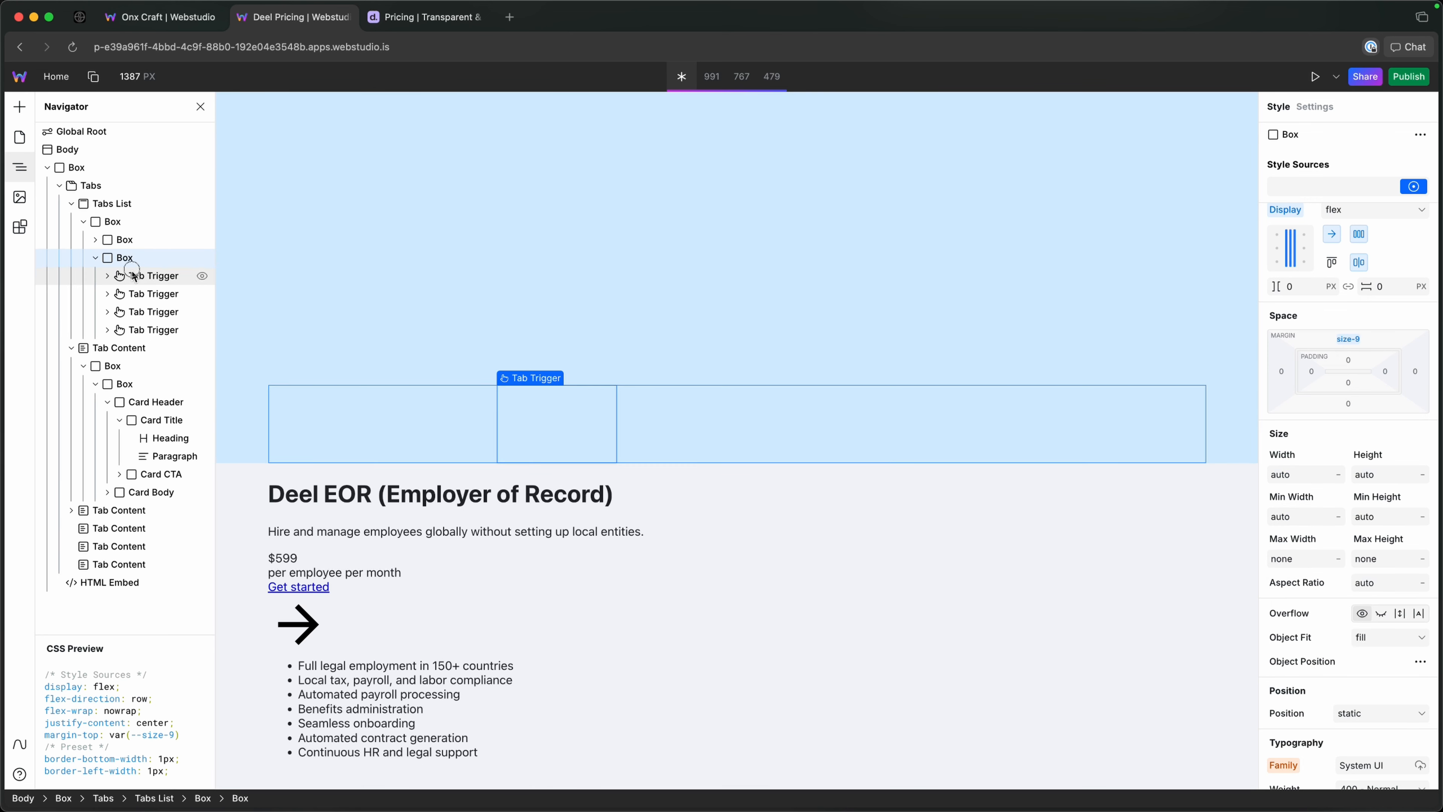
Set the position of the box holding the pricing heading and intro text to relative.
{"action": "left_click", "coordinate": [113, 243]}
{"action": "left_click", "coordinate": [1364, 636]}
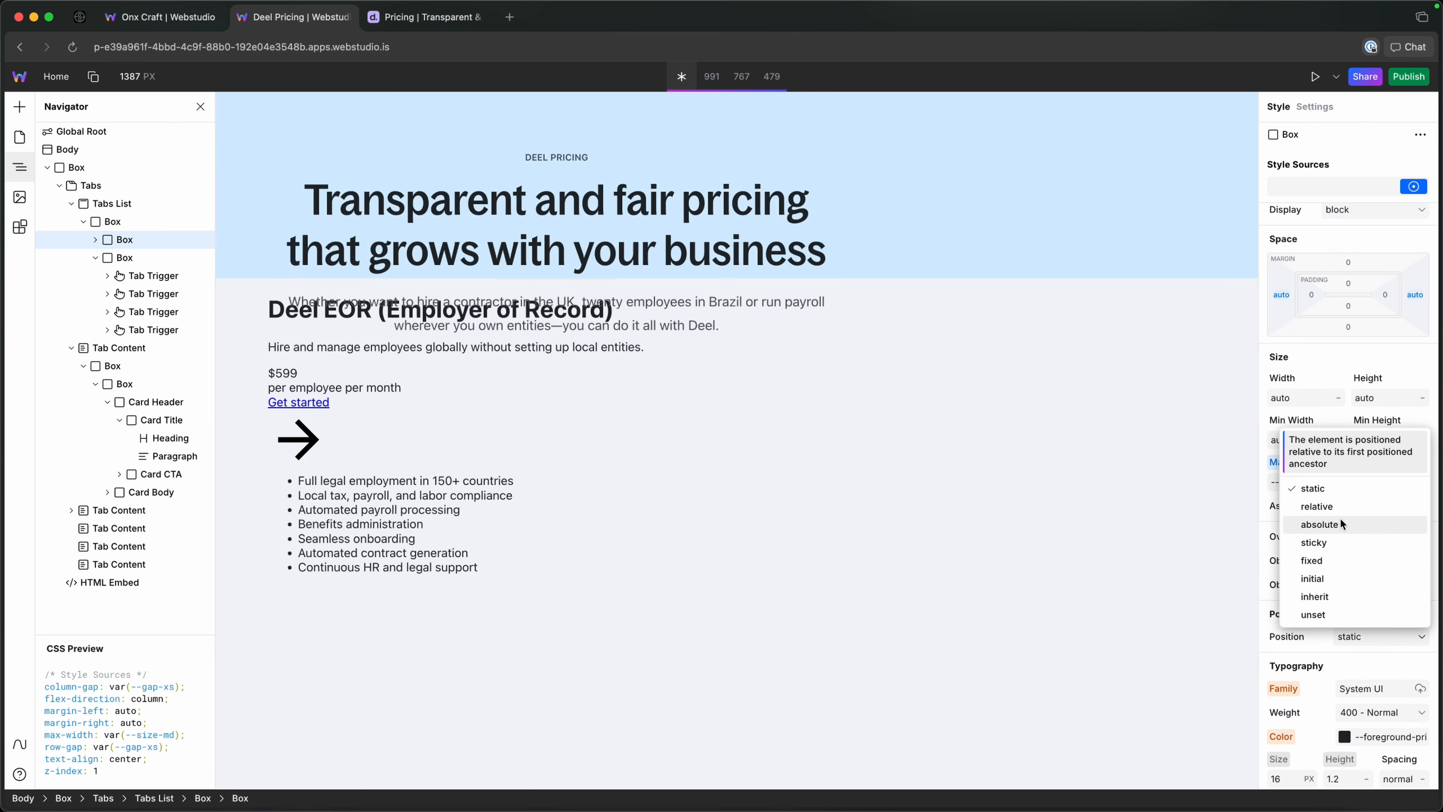
{"action": "left_click", "coordinate": [1337, 507]}
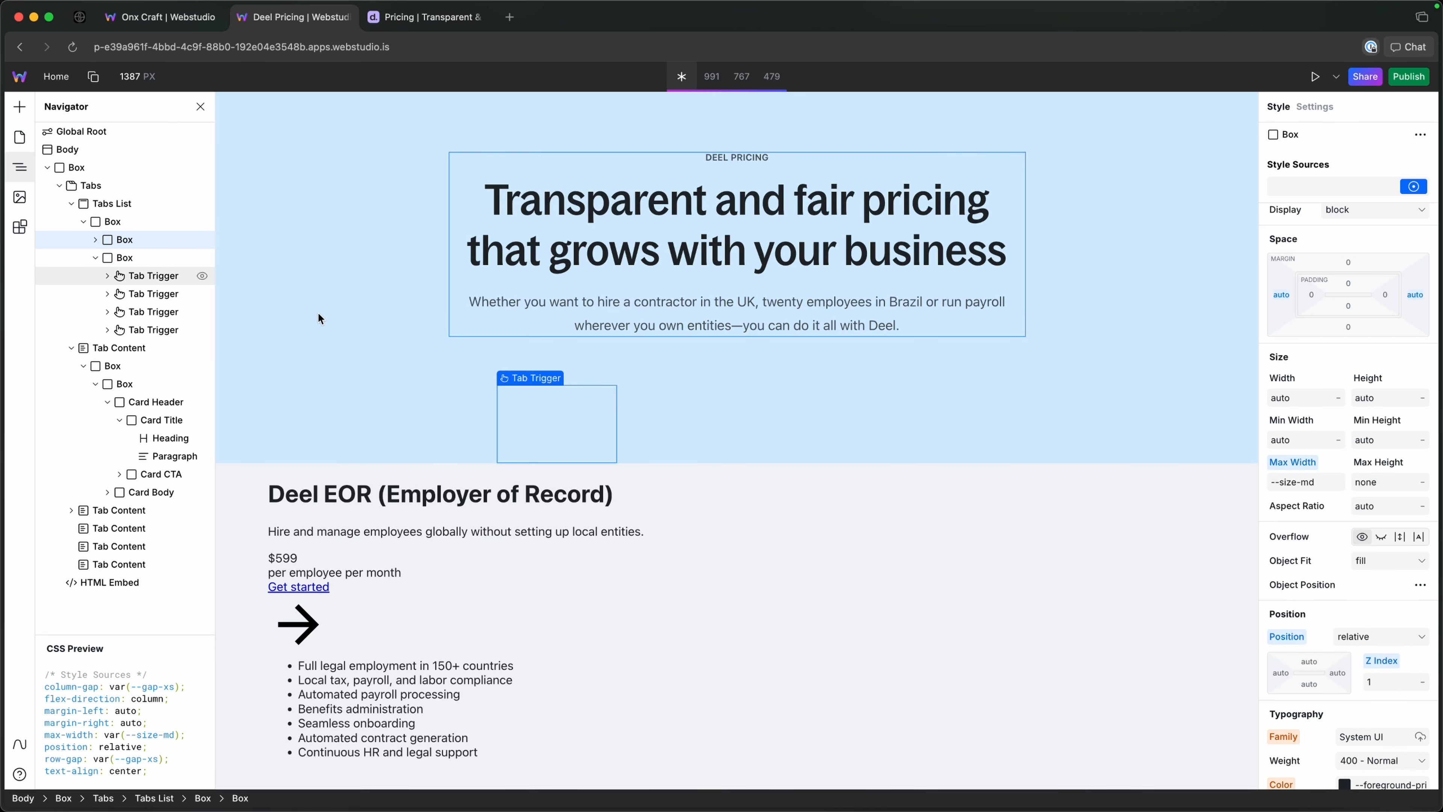
Set the position of the Trigger Wrap inside the first Tab Trigger to relative.
{"action": "left_click", "coordinate": [107, 276]}
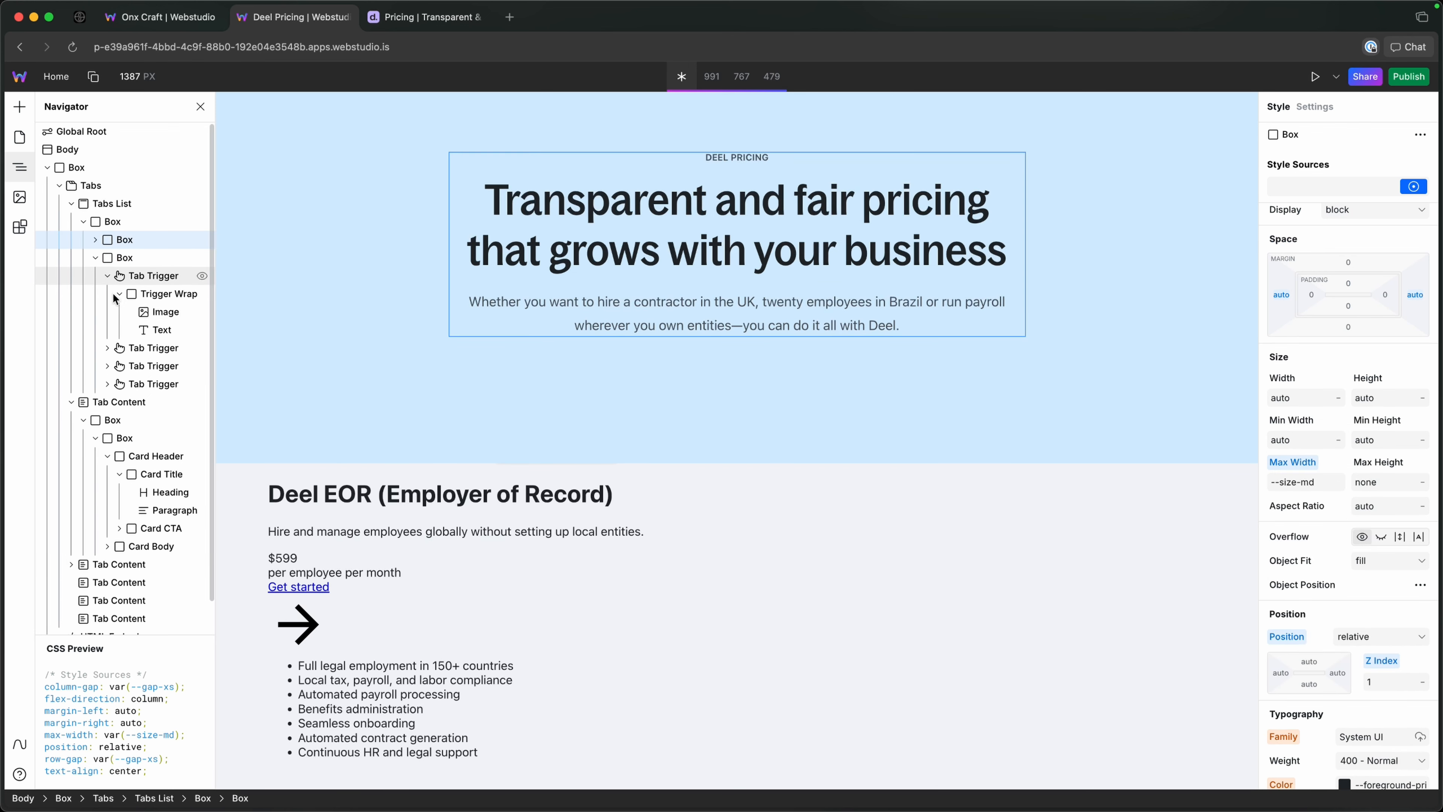
{"action": "left_click", "coordinate": [158, 294]}
{"action": "left_click", "coordinate": [159, 278]}
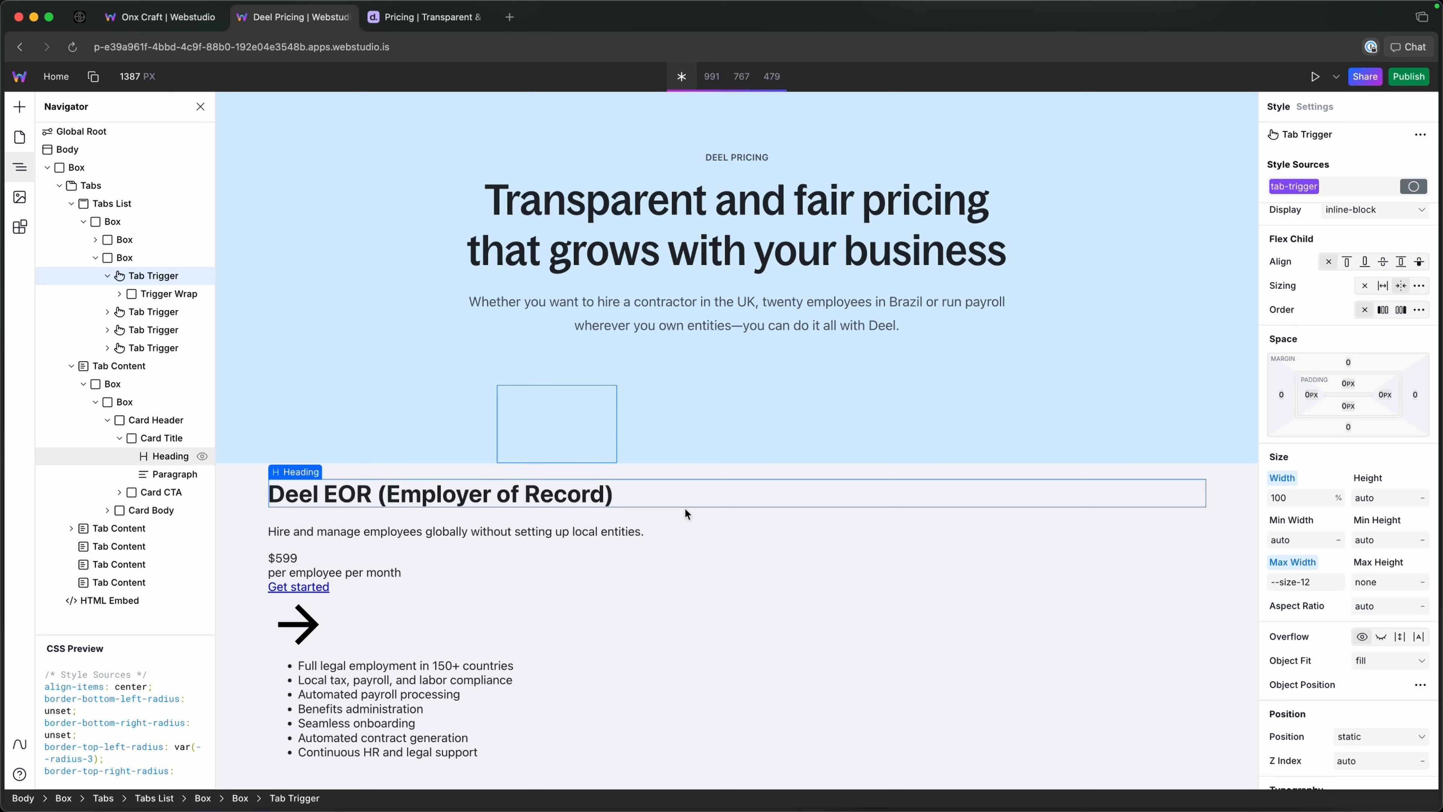
{"action": "left_click", "coordinate": [166, 292]}
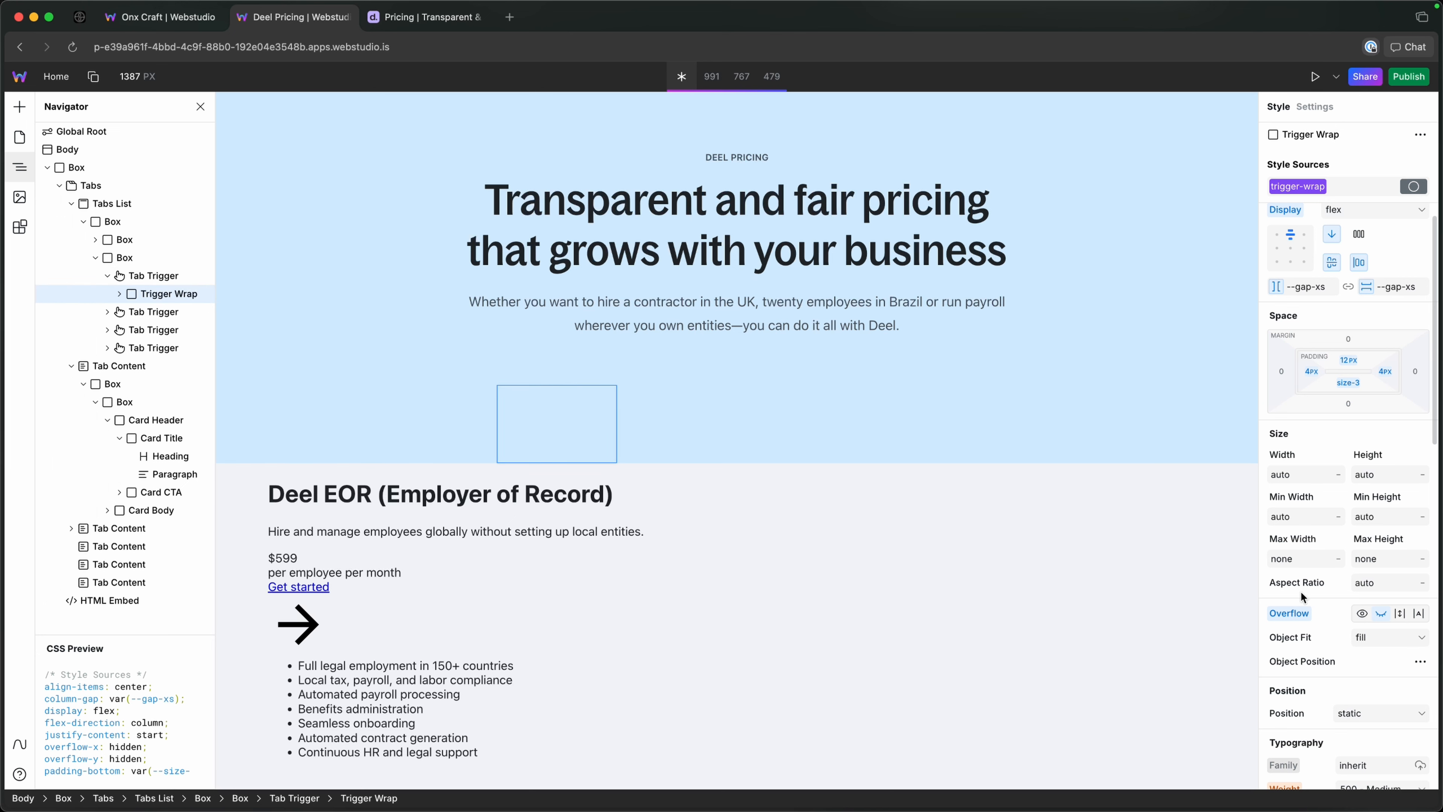
{"action": "left_click", "coordinate": [1371, 714]}
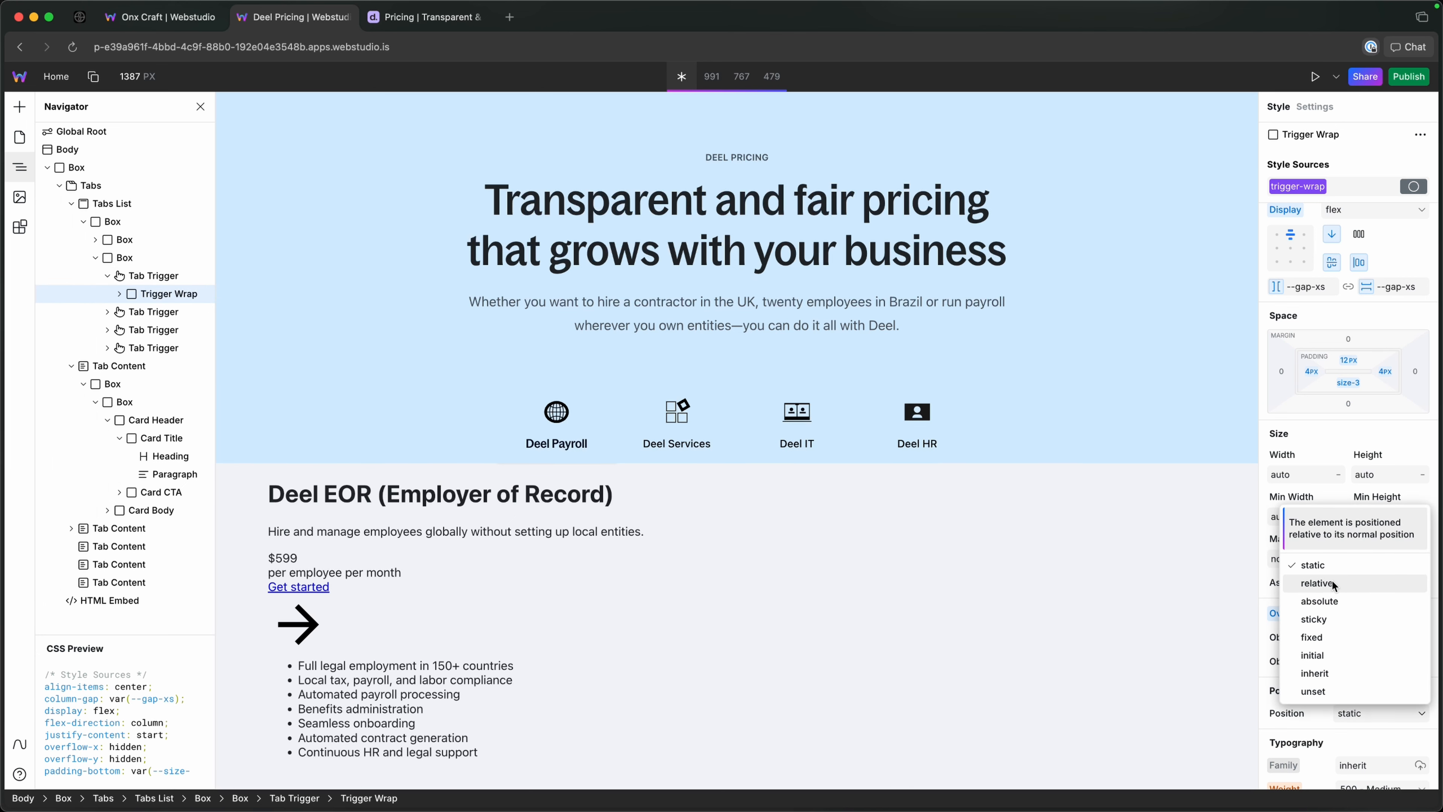
{"action": "left_click", "coordinate": [1331, 584]}
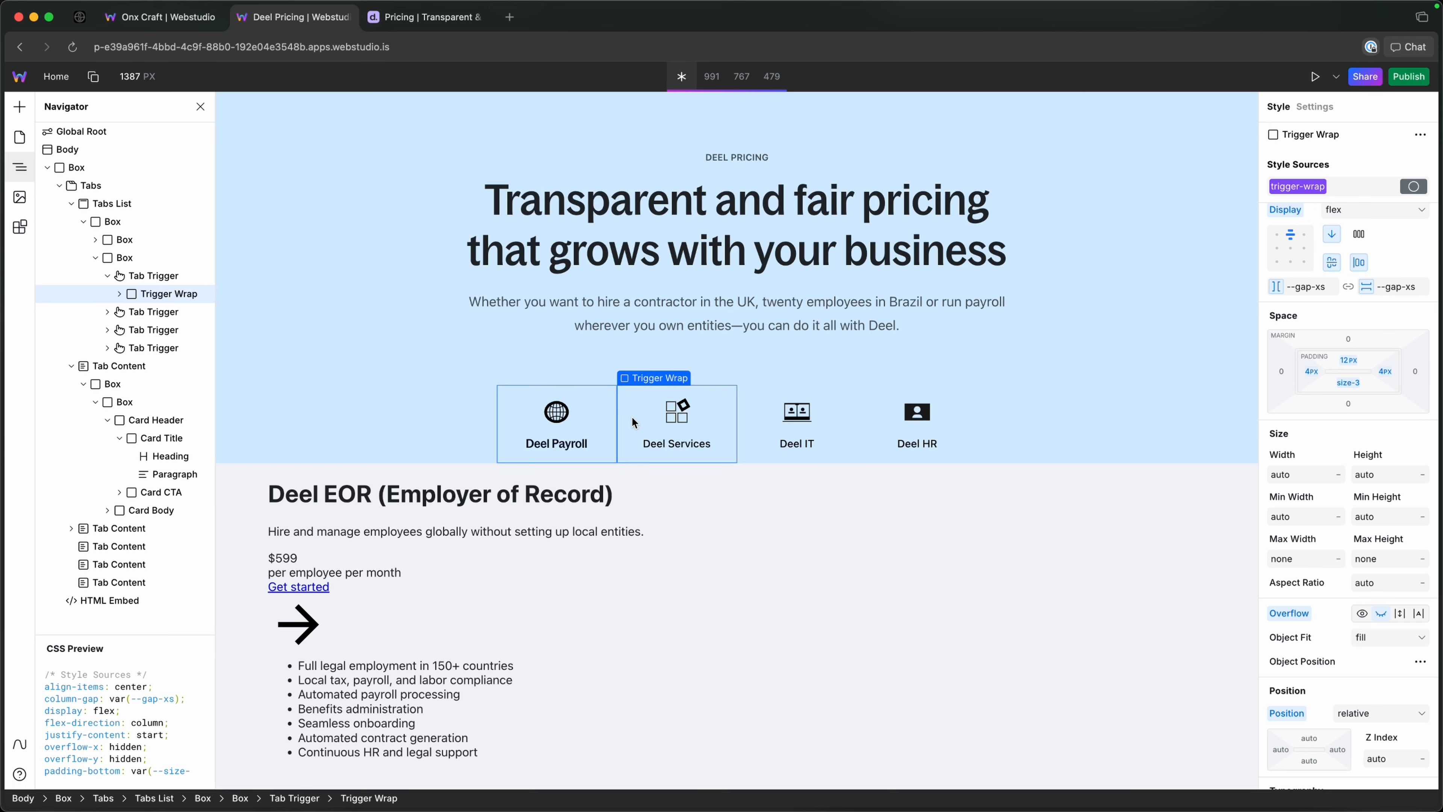
Go through the tab triggers to check their content, and set the z-index of the first Trigger Wrap to 1.
{"action": "left_click", "coordinate": [702, 415]}
{"action": "left_click", "coordinate": [765, 414]}
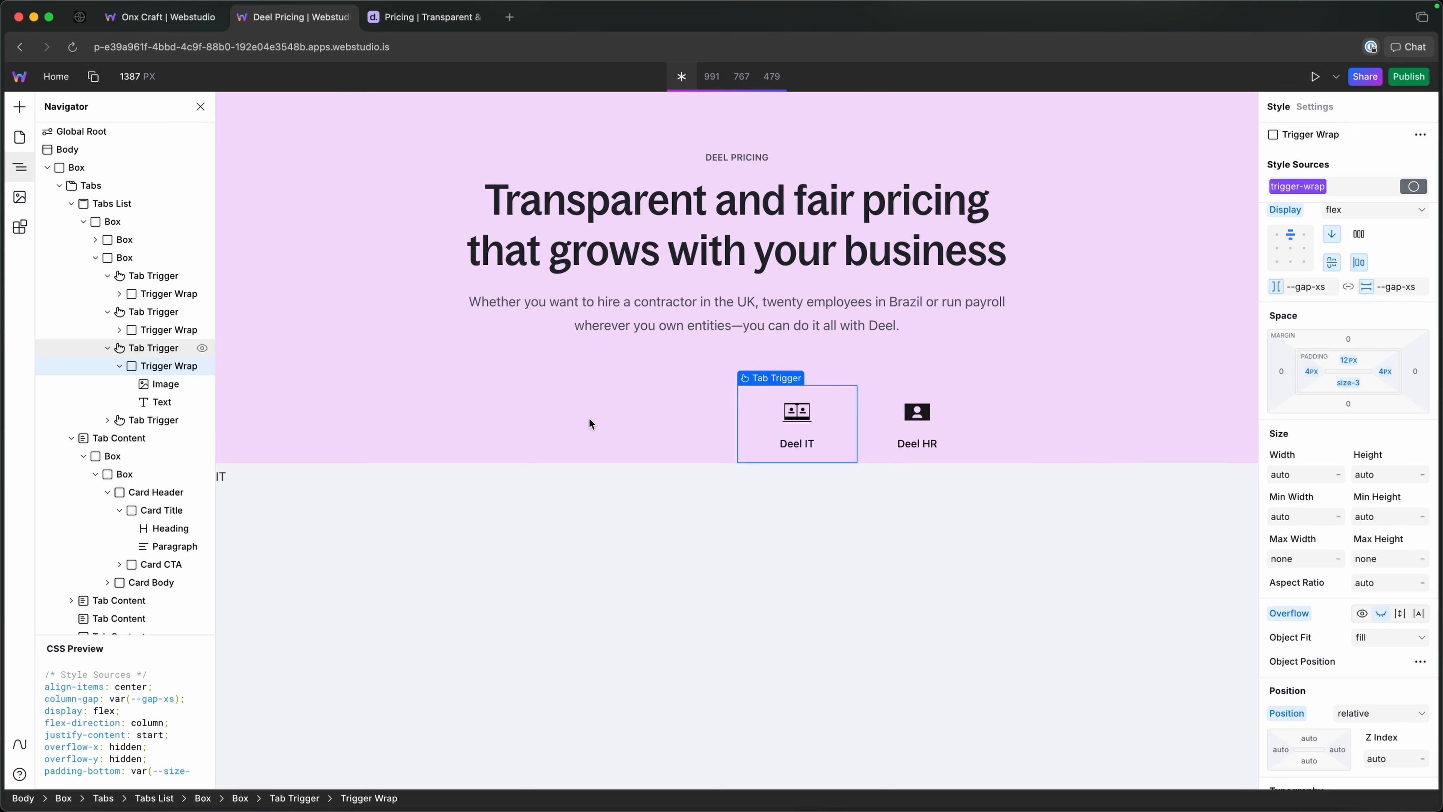
{"action": "left_click", "coordinate": [873, 419]}
{"action": "left_click", "coordinate": [138, 349]}
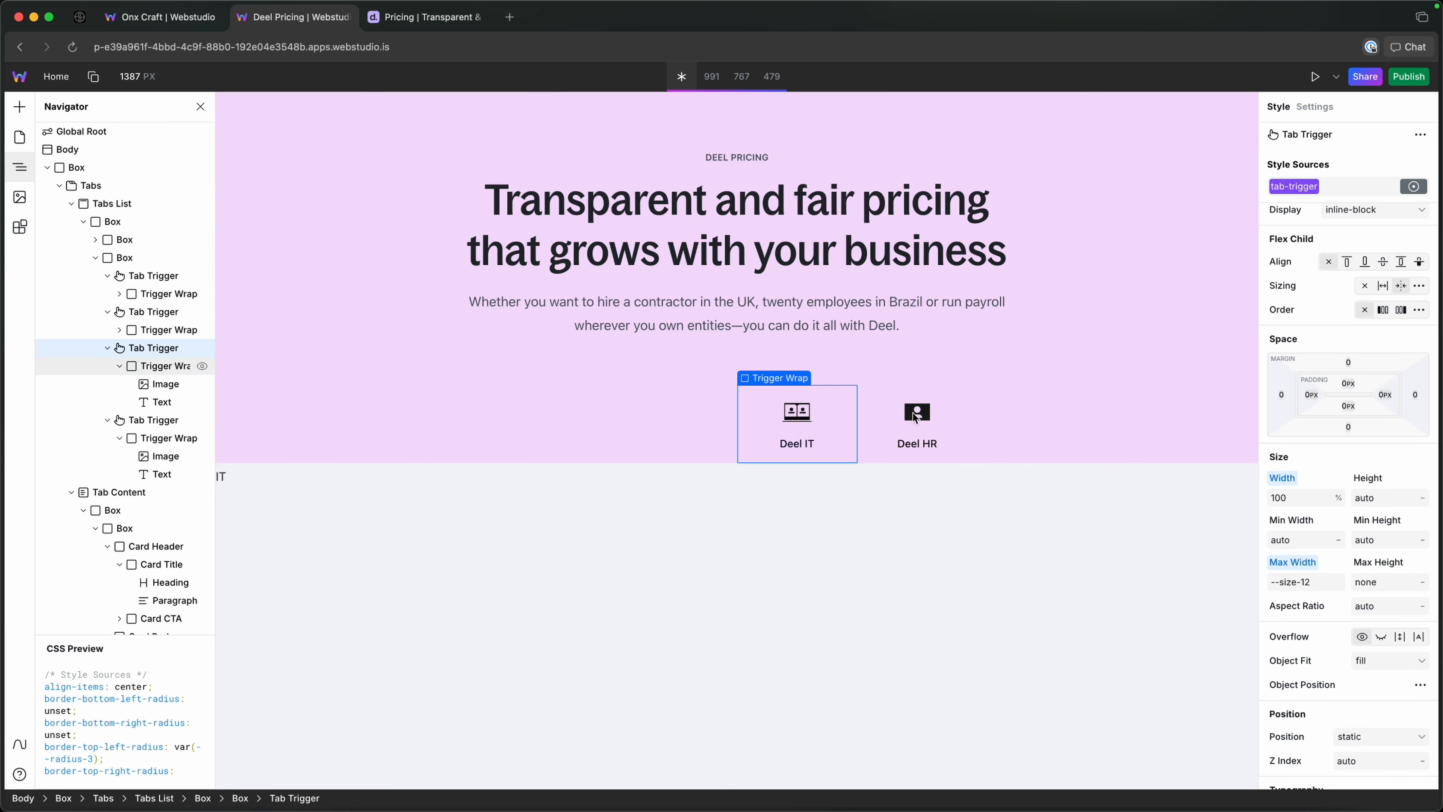
{"action": "left_click", "coordinate": [149, 330]}
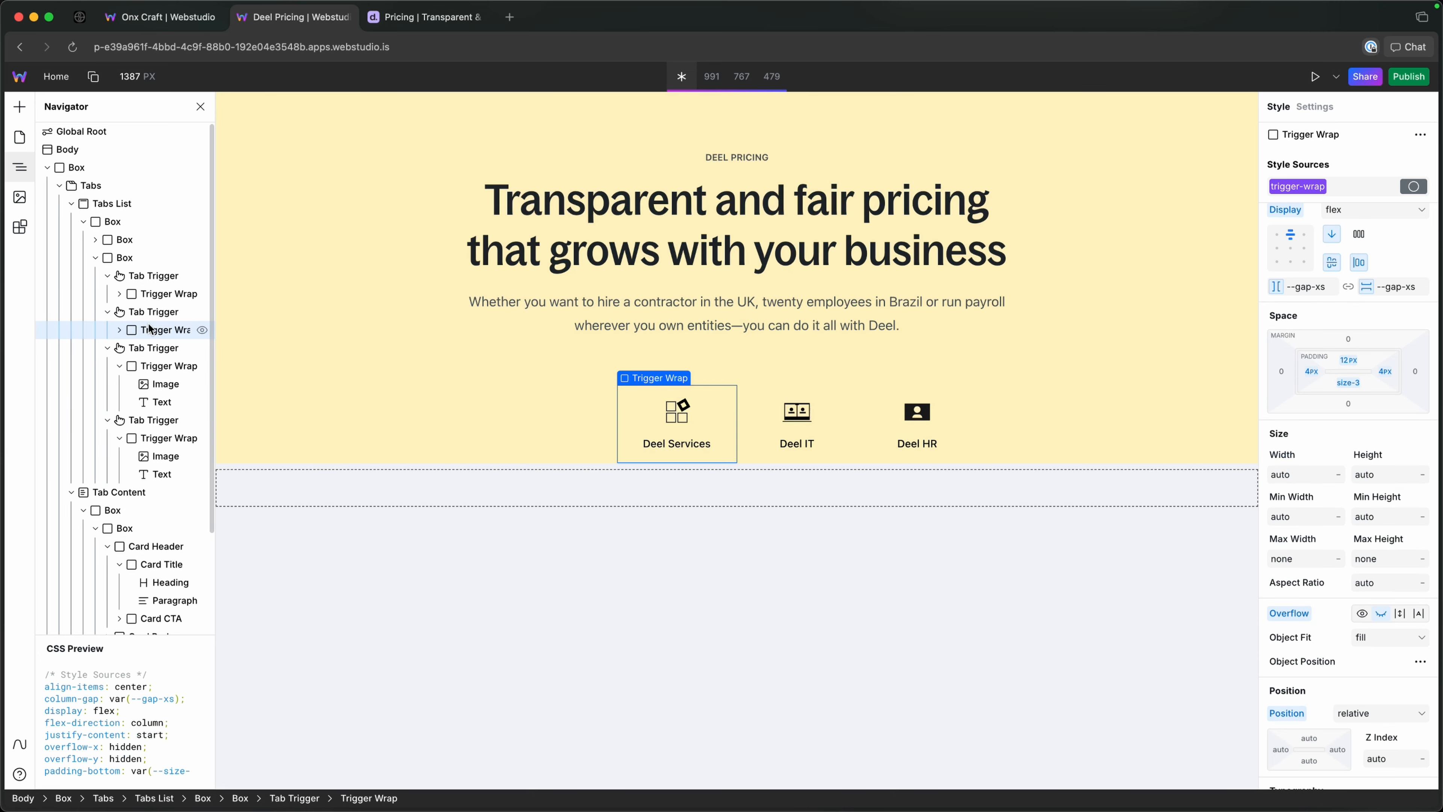
{"action": "left_click", "coordinate": [154, 293]}
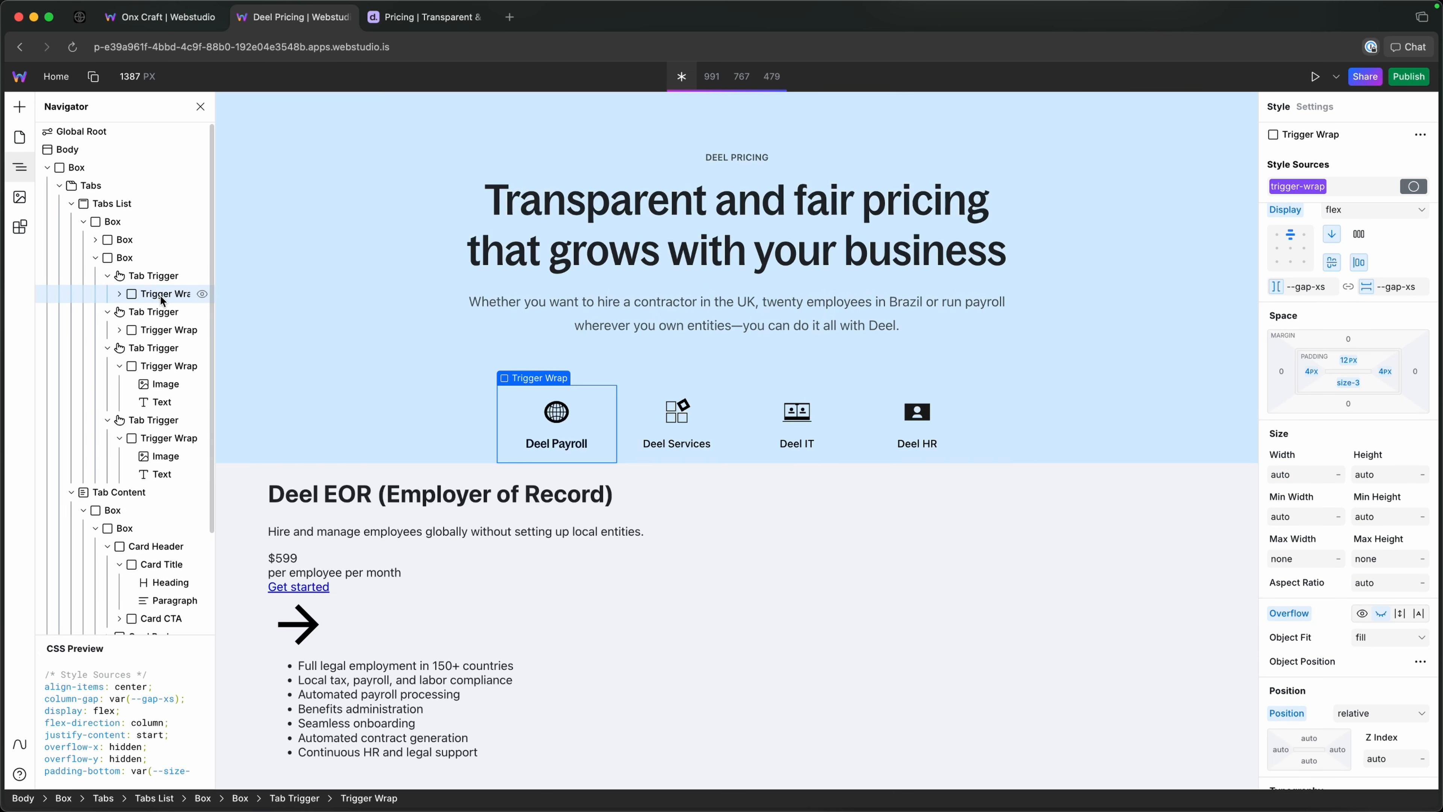
{"action": "scroll", "coordinate": [1381, 662], "scroll_direction": "down", "scroll_amount": 1}
{"action": "left_click", "coordinate": [1392, 725]}
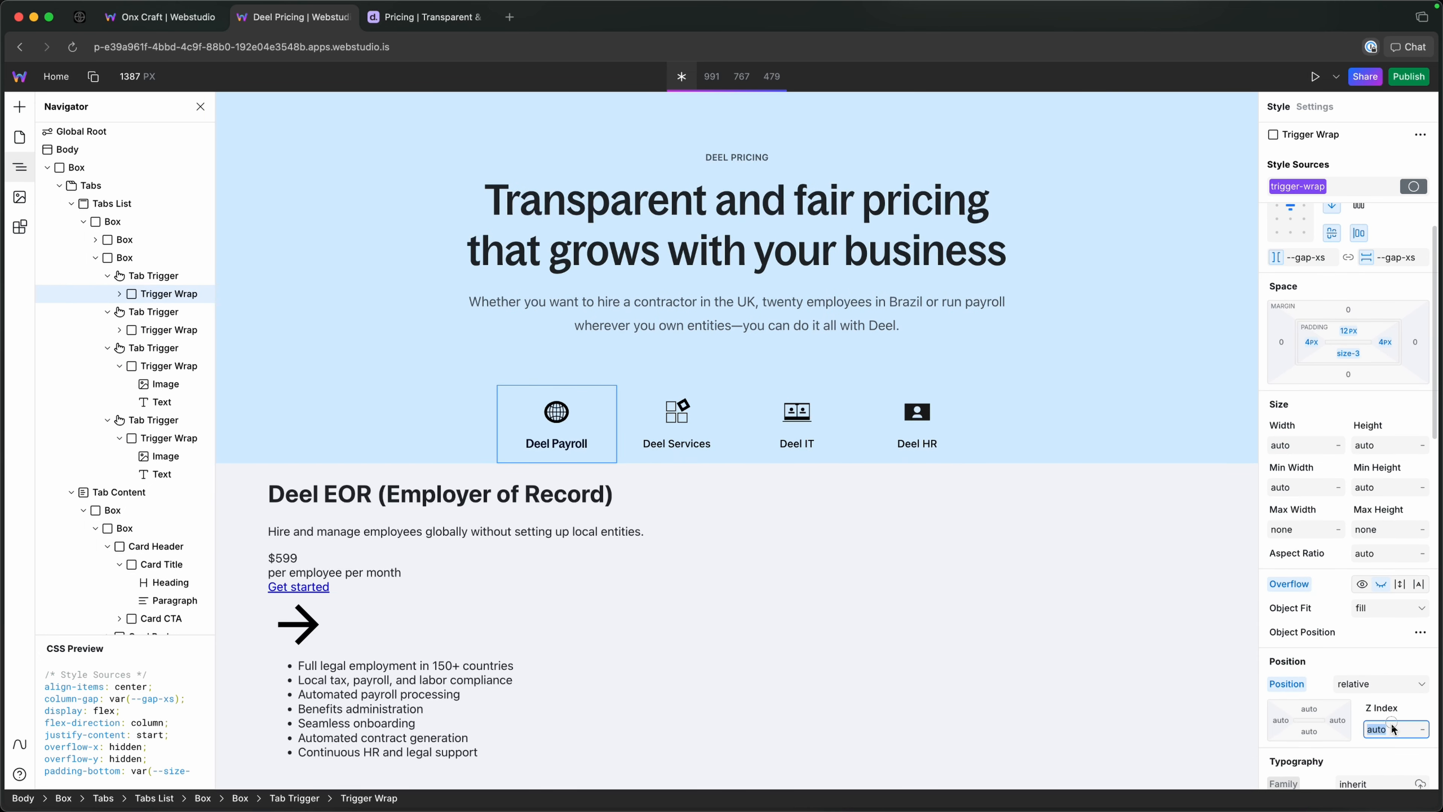
{"action": "type", "text": "1"}
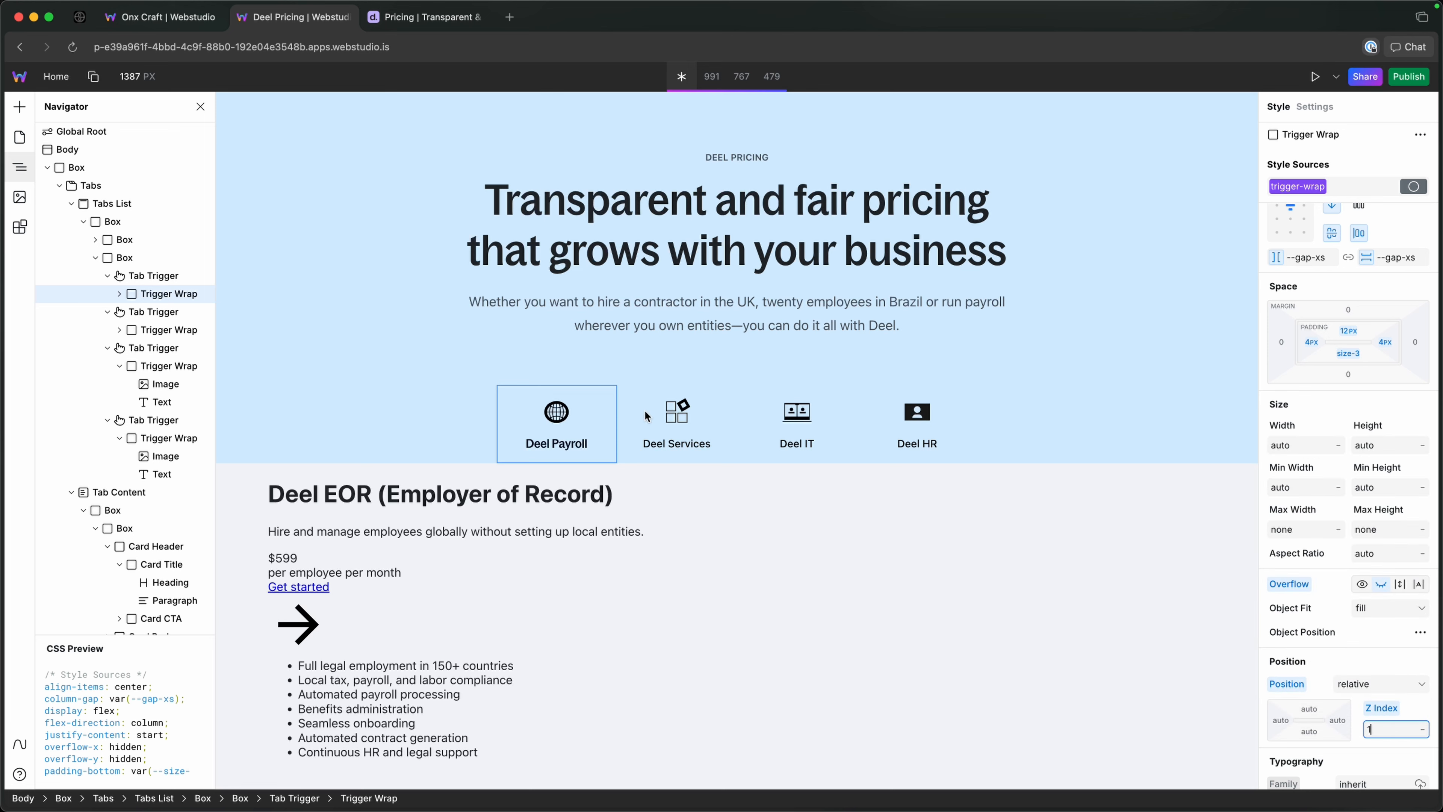
Switch among the Deel Payroll, Services, IT and HR triggers to check their icons, labels and header colours.
{"action": "left_click", "coordinate": [673, 411]}
{"action": "left_click", "coordinate": [795, 411]}
{"action": "left_click", "coordinate": [967, 411]}
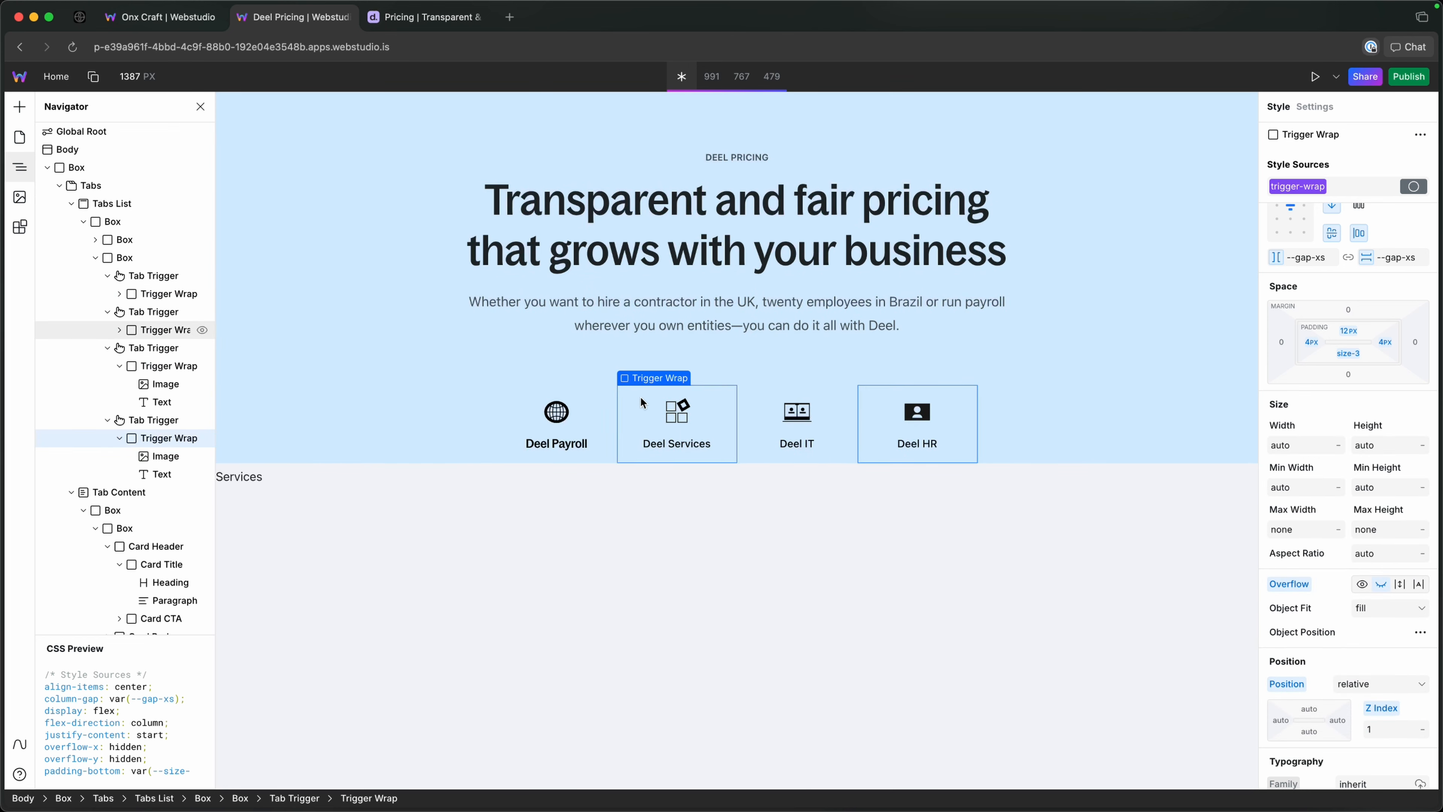
{"action": "left_click", "coordinate": [588, 404]}
{"action": "left_click", "coordinate": [718, 413]}
{"action": "left_click", "coordinate": [608, 410]}
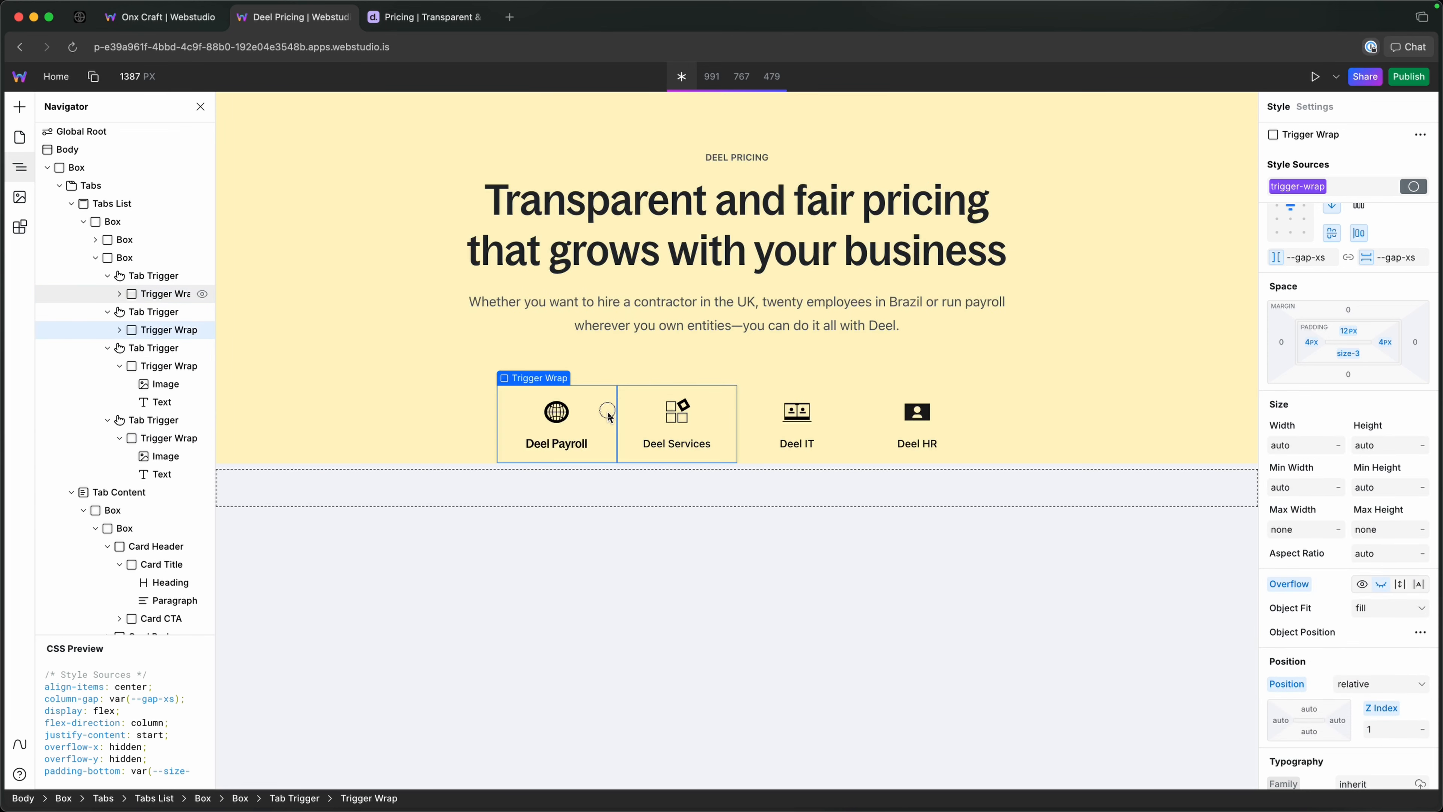
{"action": "left_click", "coordinate": [699, 414]}
{"action": "left_click", "coordinate": [819, 420]}
{"action": "left_click", "coordinate": [584, 410]}
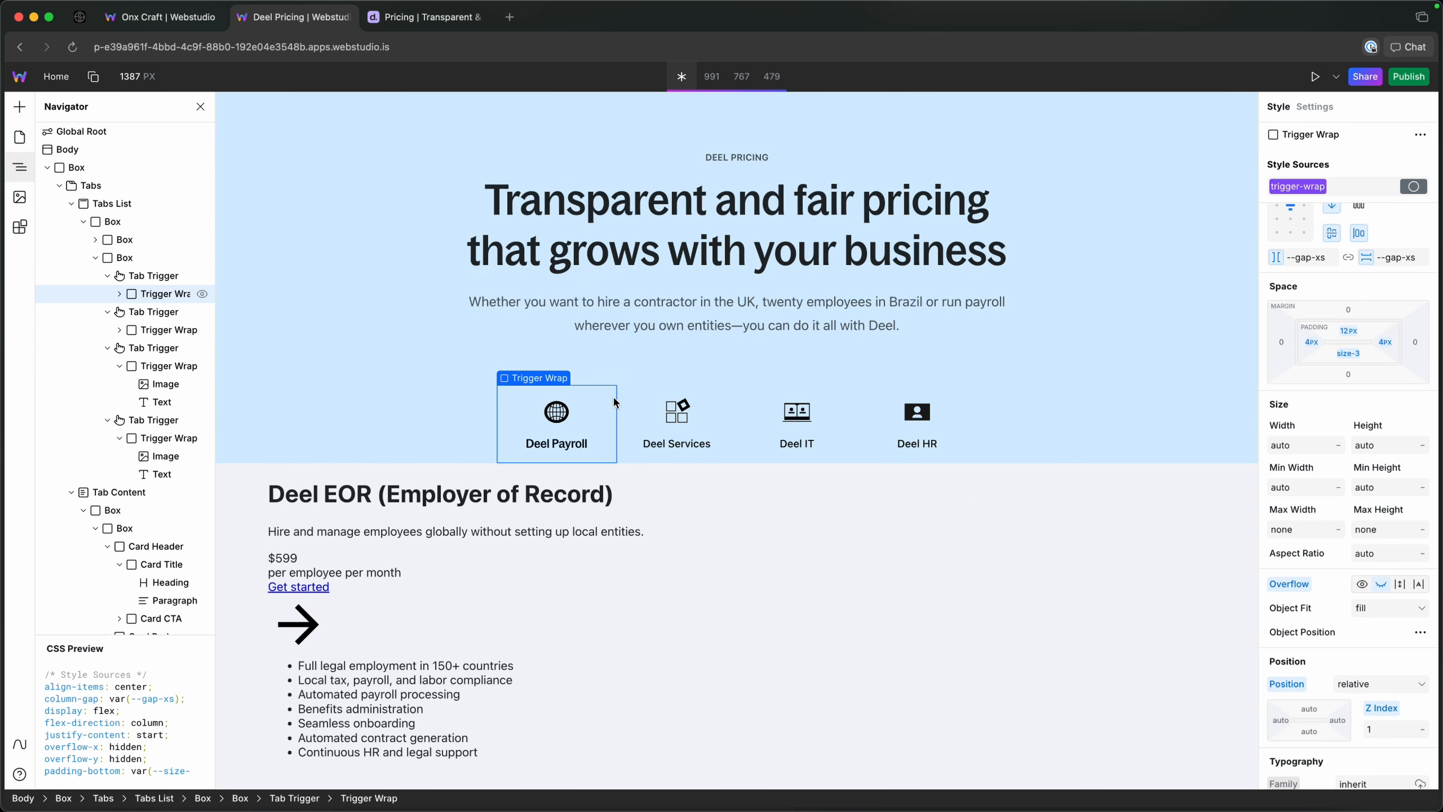
Publish the project and open the live site at deel-pricing.wstd.io.
{"action": "left_click", "coordinate": [164, 278]}
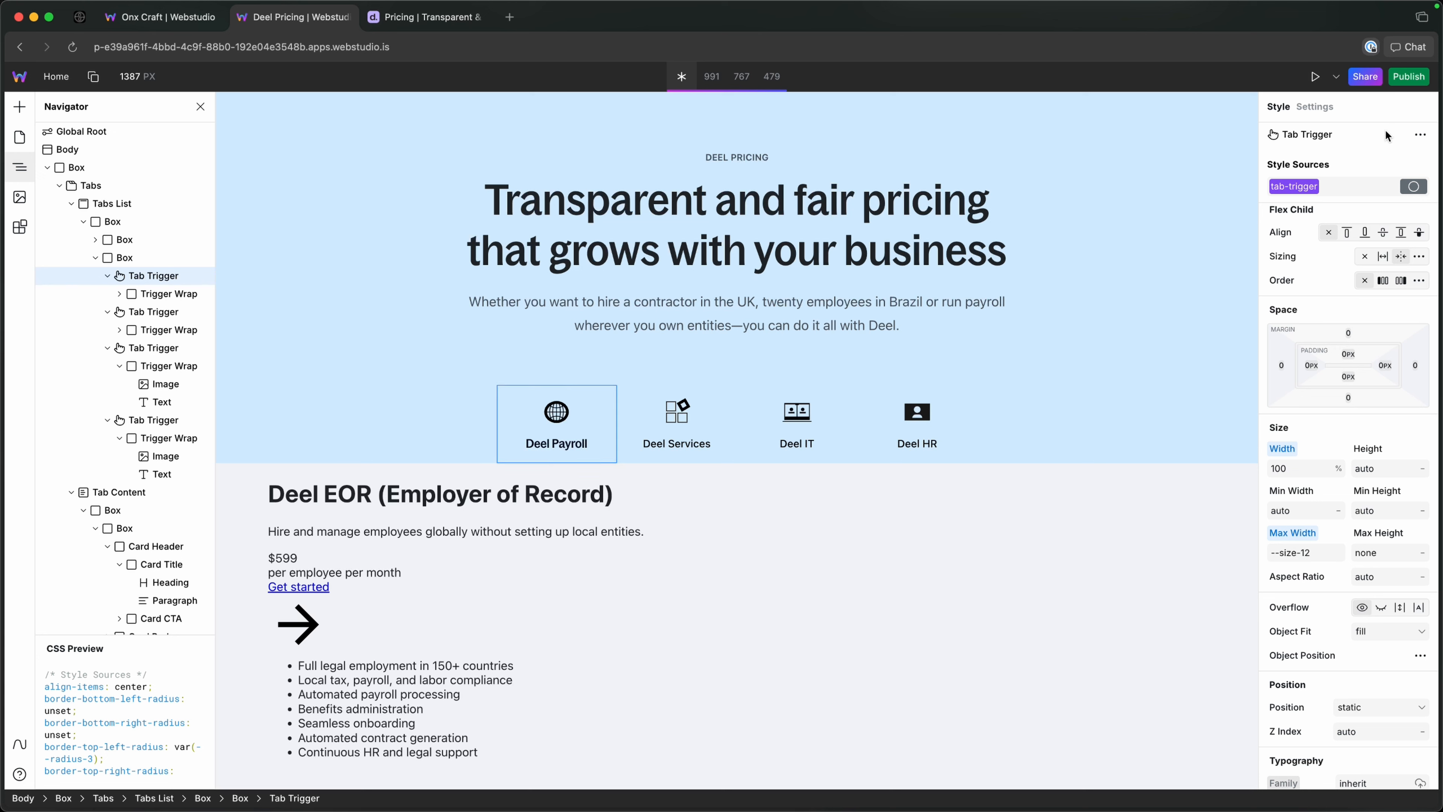
{"action": "left_click", "coordinate": [1409, 76]}
{"action": "left_click", "coordinate": [1370, 196]}
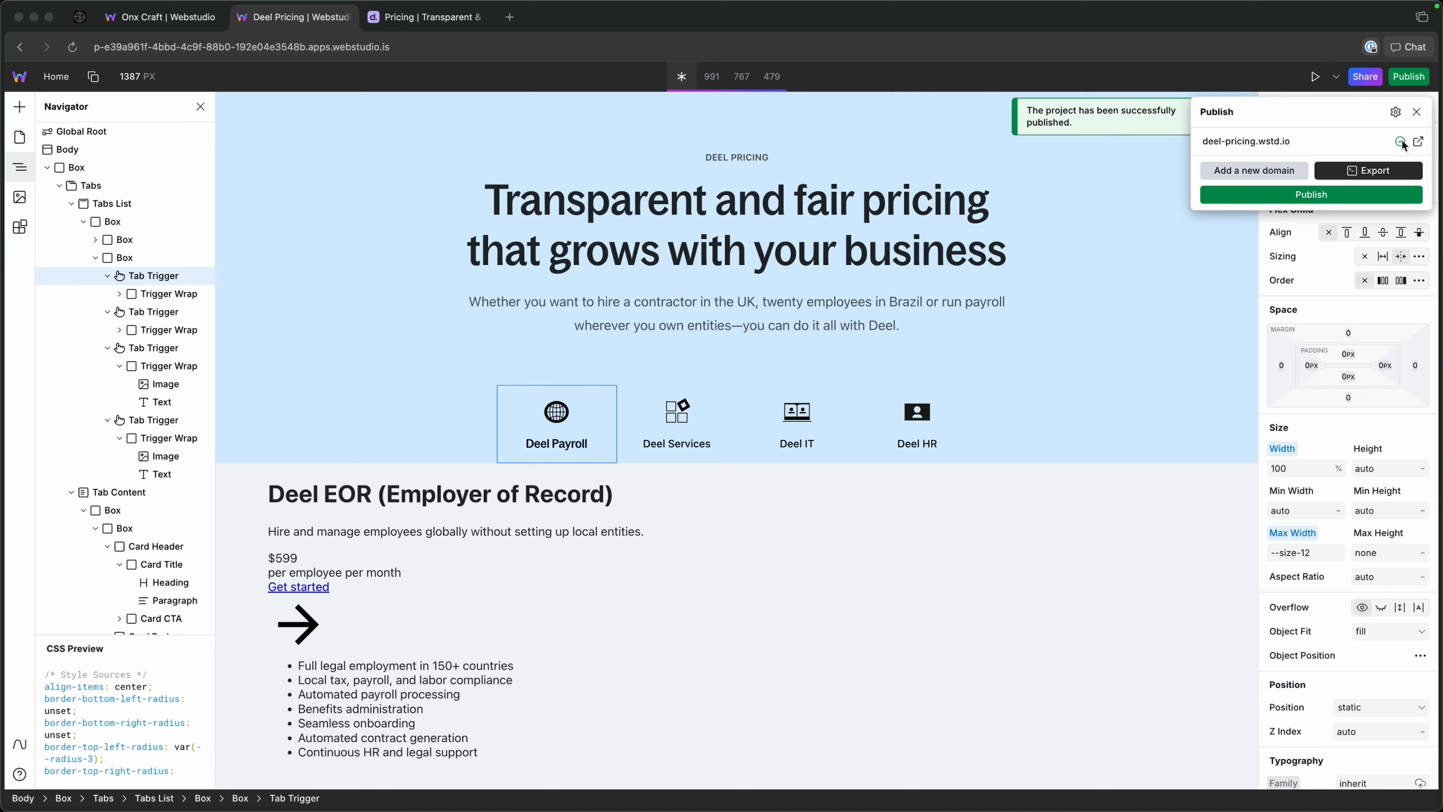
{"action": "left_click", "coordinate": [1419, 142]}
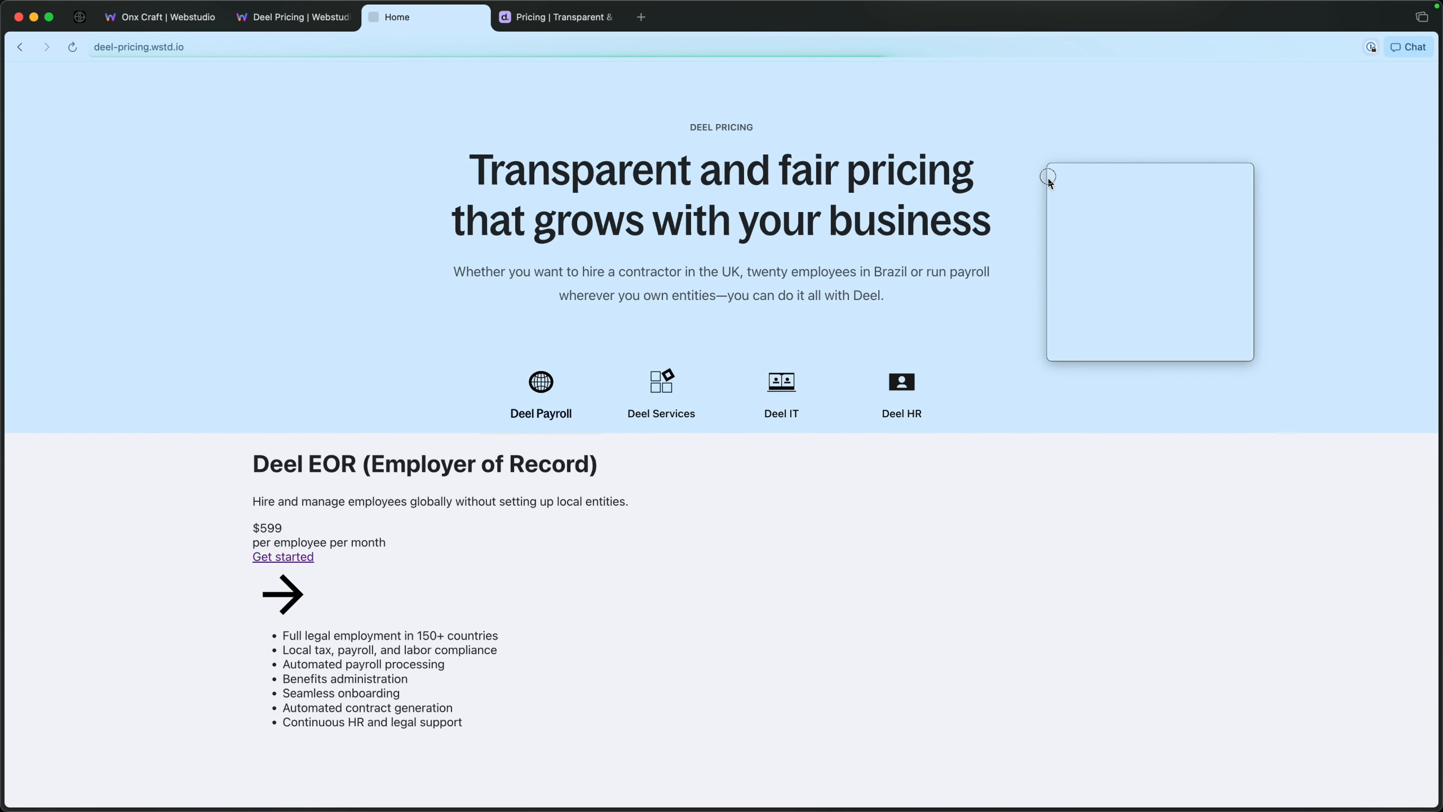
Inspect the Deel Payroll tab button in the browser's developer tools and examine its data-state attribute.
{"action": "right_click", "coordinate": [1094, 224]}
{"action": "left_click", "coordinate": [1120, 407]}
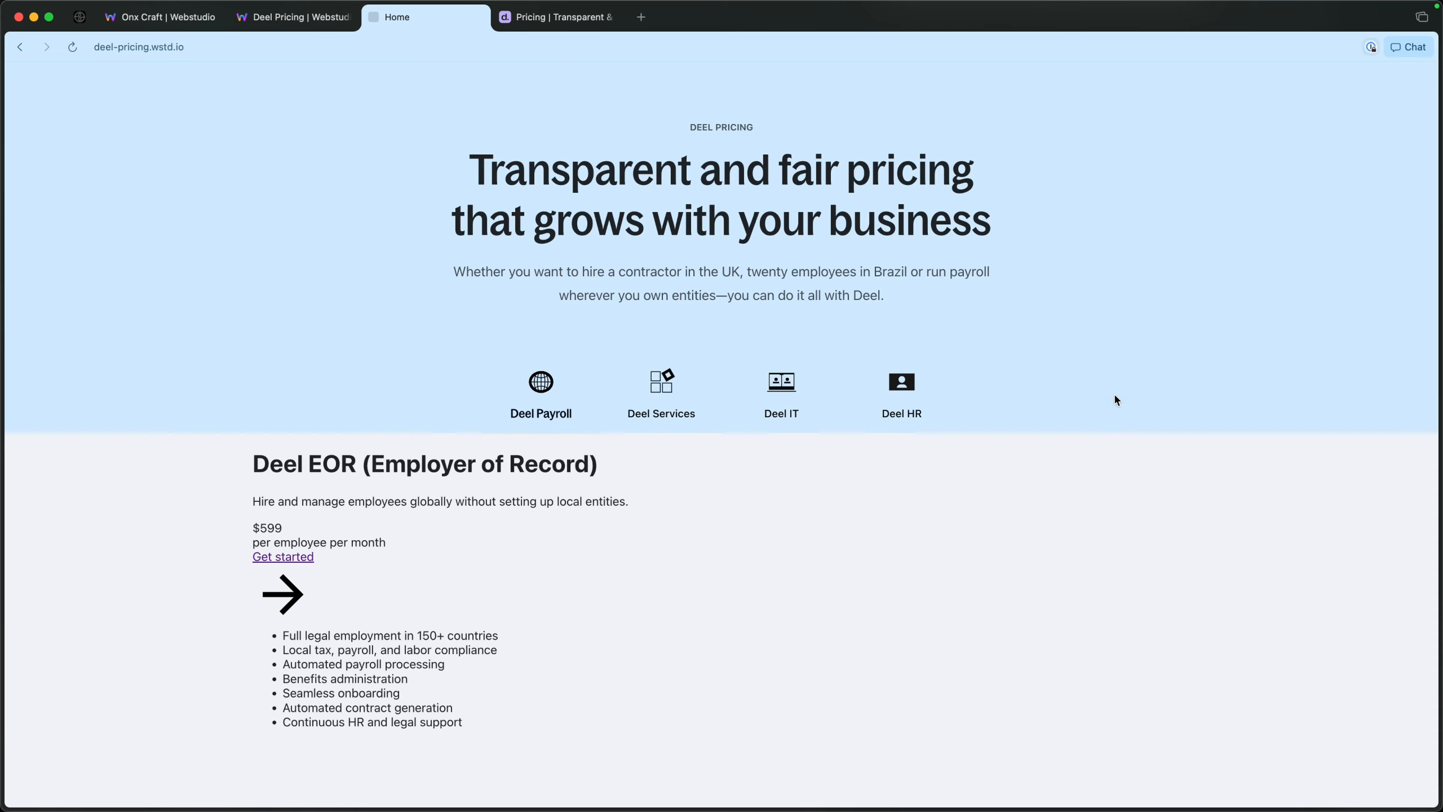
{"action": "left_click_drag", "start_coordinate": [730, 263], "coordinate": [910, 261]}
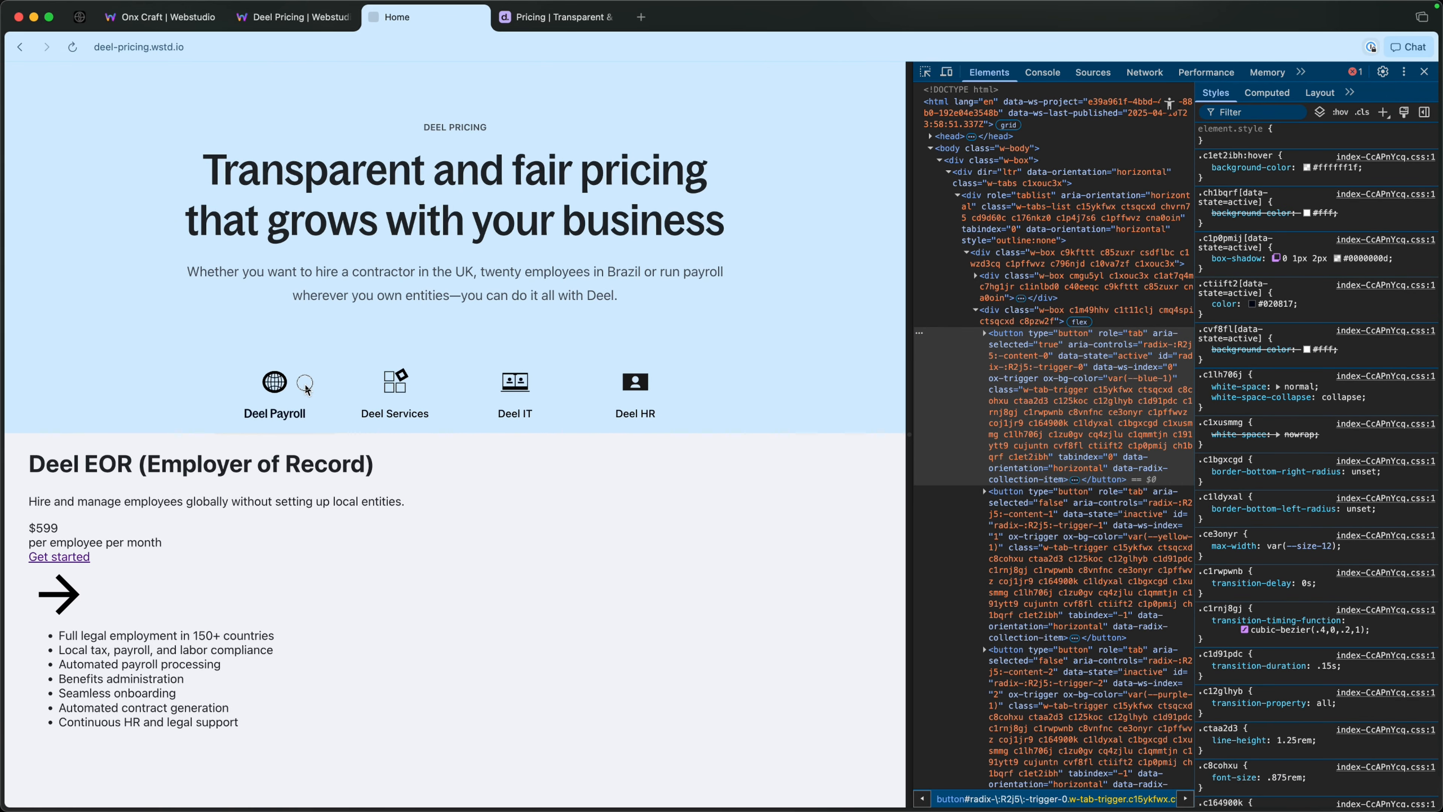
{"action": "left_click", "coordinate": [925, 72]}
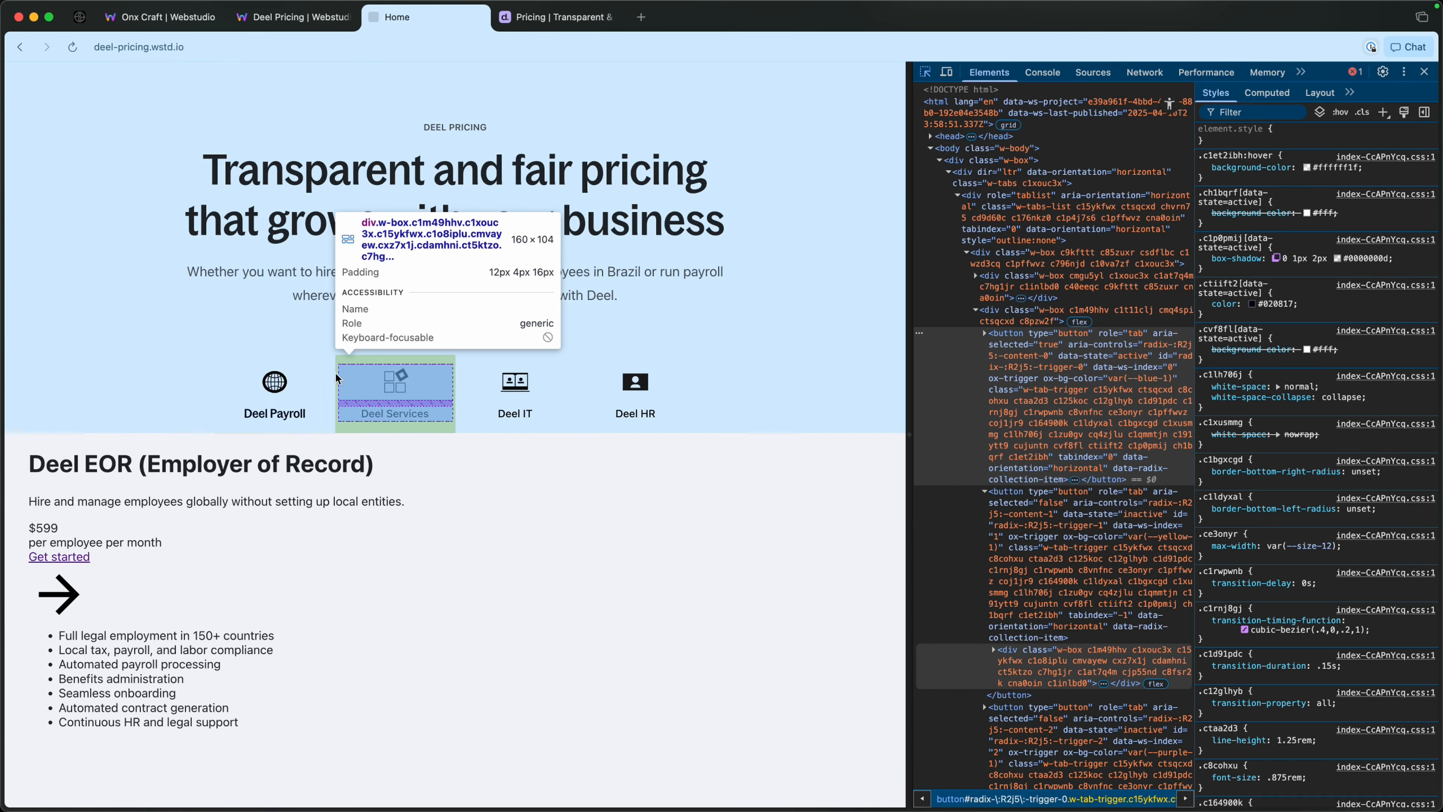
{"action": "left_click", "coordinate": [275, 393]}
{"action": "left_click", "coordinate": [1051, 479]}
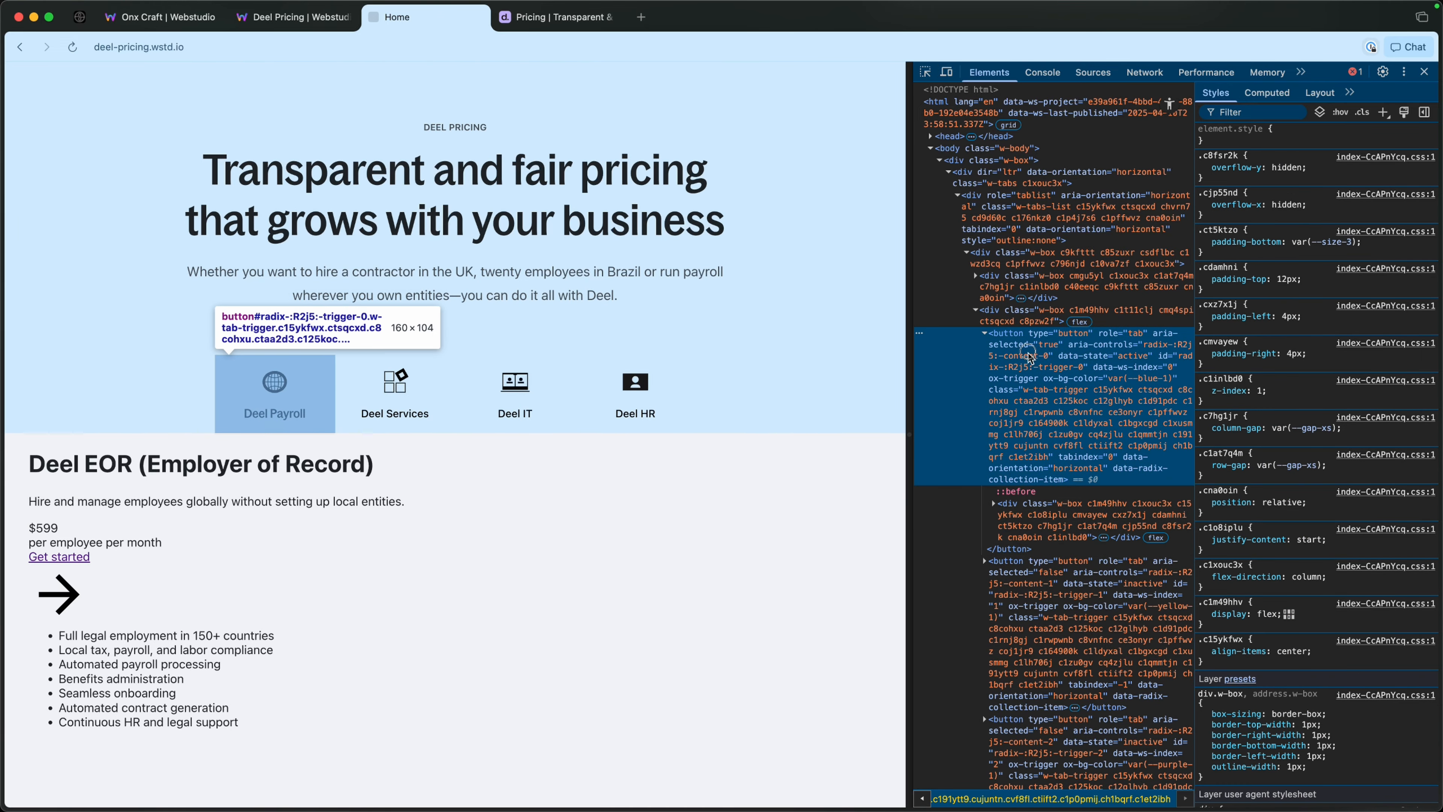
{"action": "left_click_drag", "start_coordinate": [912, 375], "coordinate": [814, 369]}
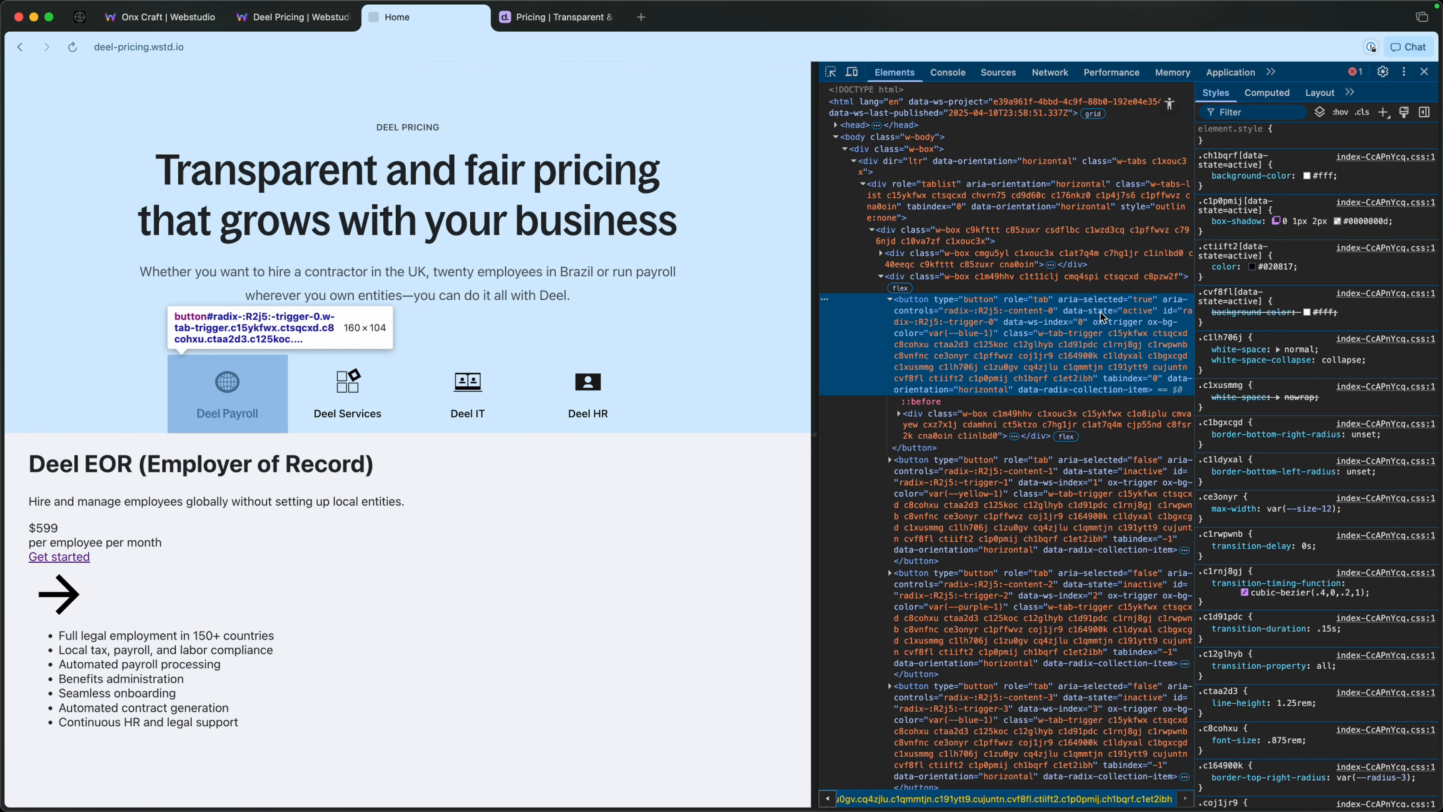
{"action": "double_click", "coordinate": [1084, 312]}
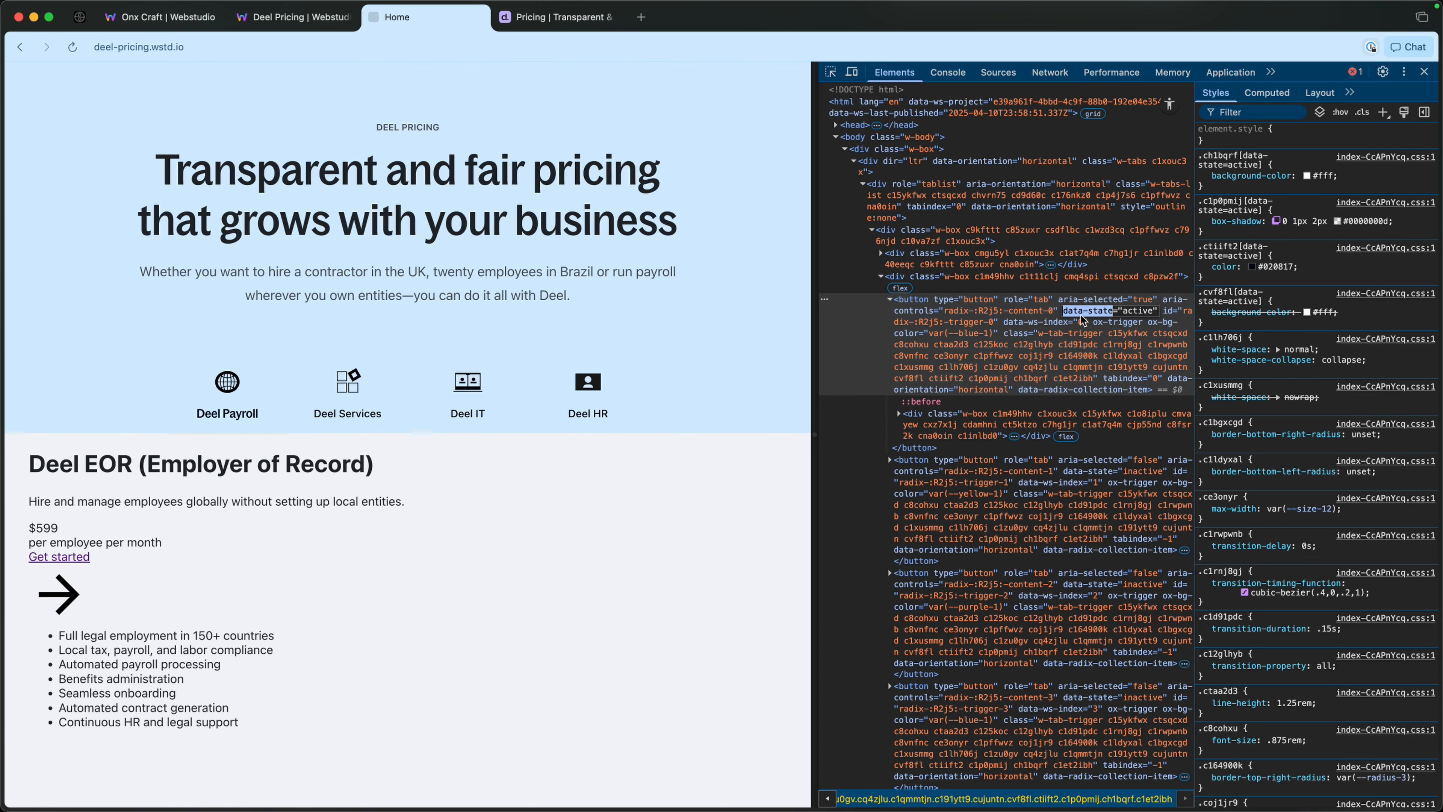
{"action": "key", "text": "super+a"}
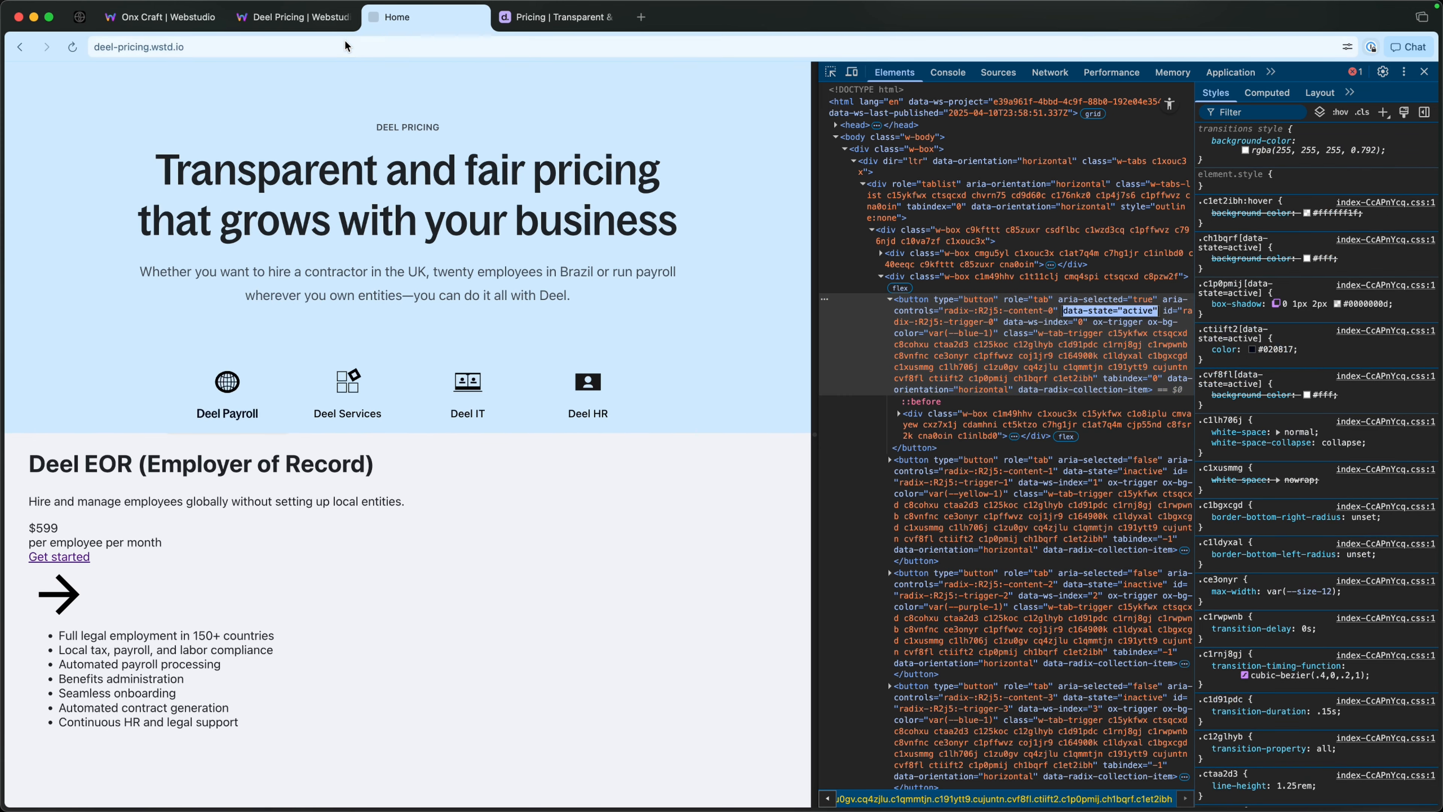
Switch back to the Webstudio project and open the HTML Embed's code in the enlarged code editor.
{"action": "left_click", "coordinate": [294, 17]}
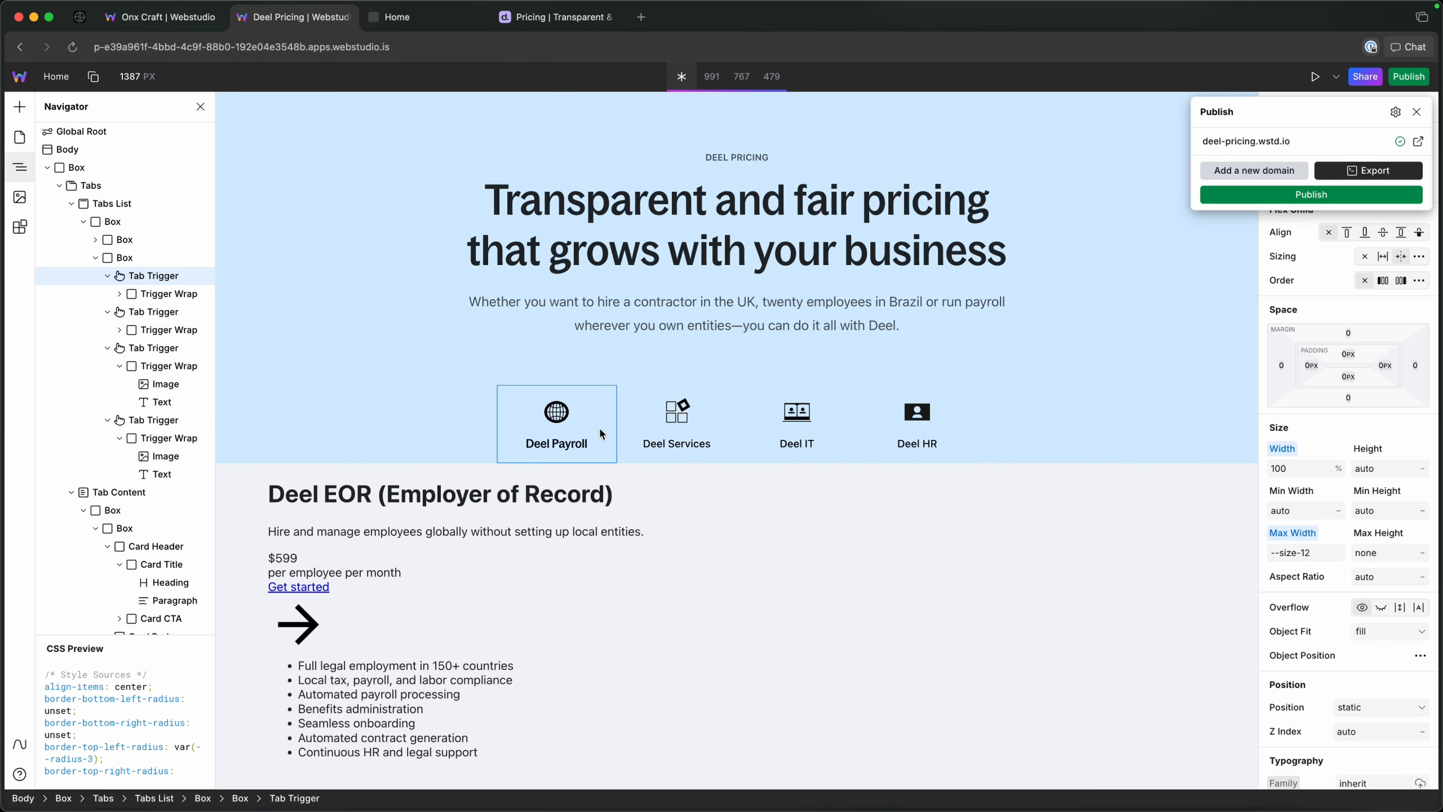
{"action": "left_click", "coordinate": [141, 275]}
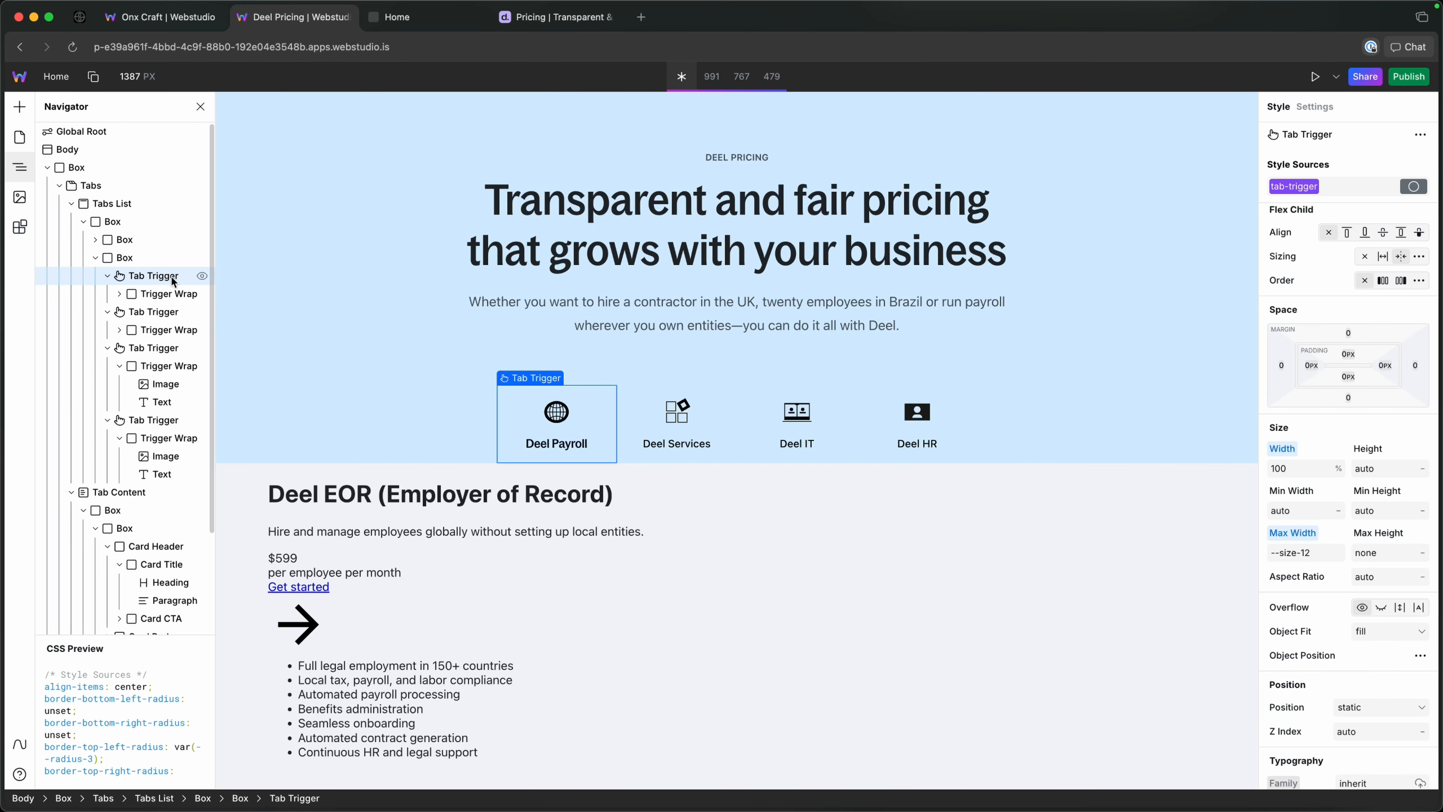
{"action": "left_click", "coordinate": [59, 185]}
{"action": "left_click", "coordinate": [88, 205]}
{"action": "left_click", "coordinate": [1315, 107]}
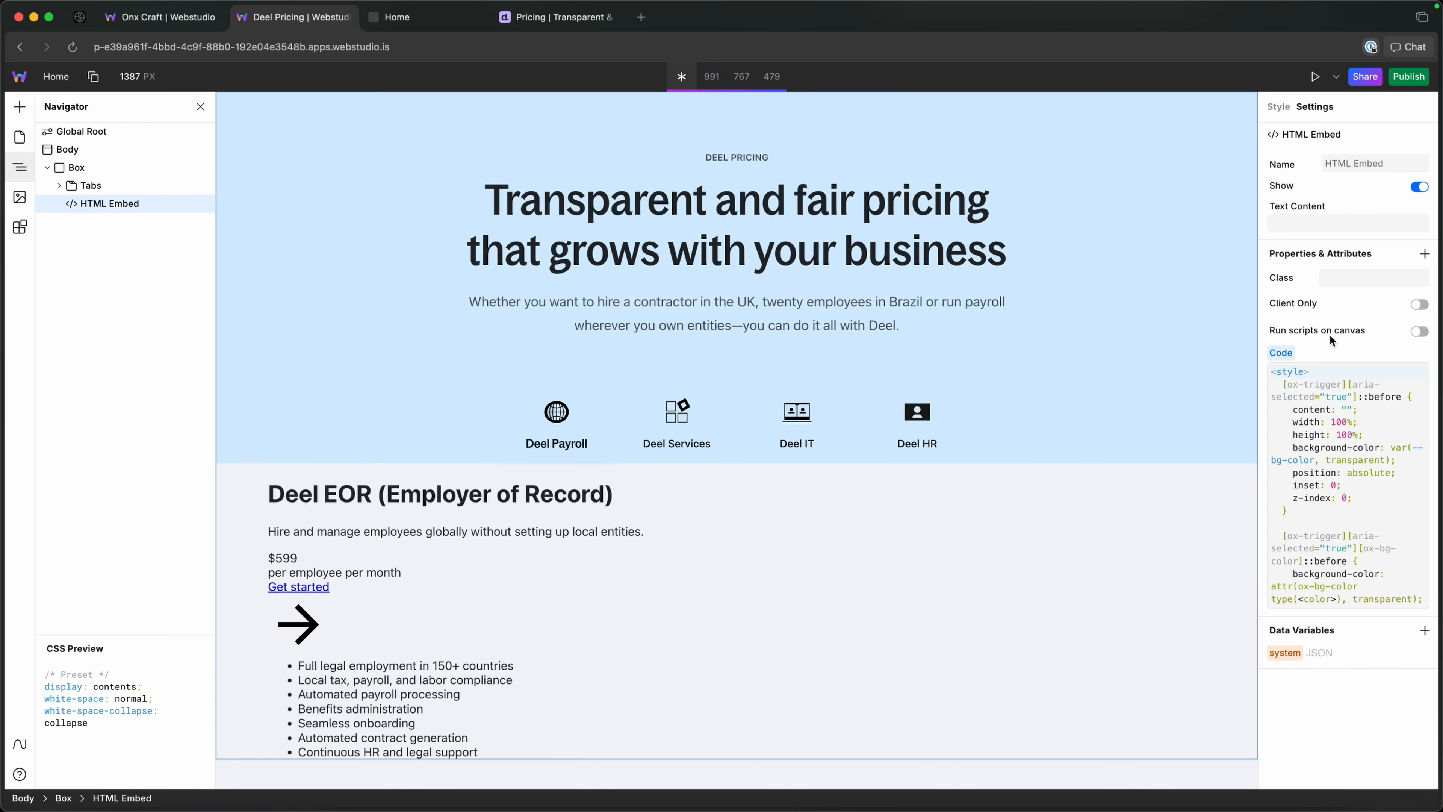
{"action": "left_click", "coordinate": [1427, 374]}
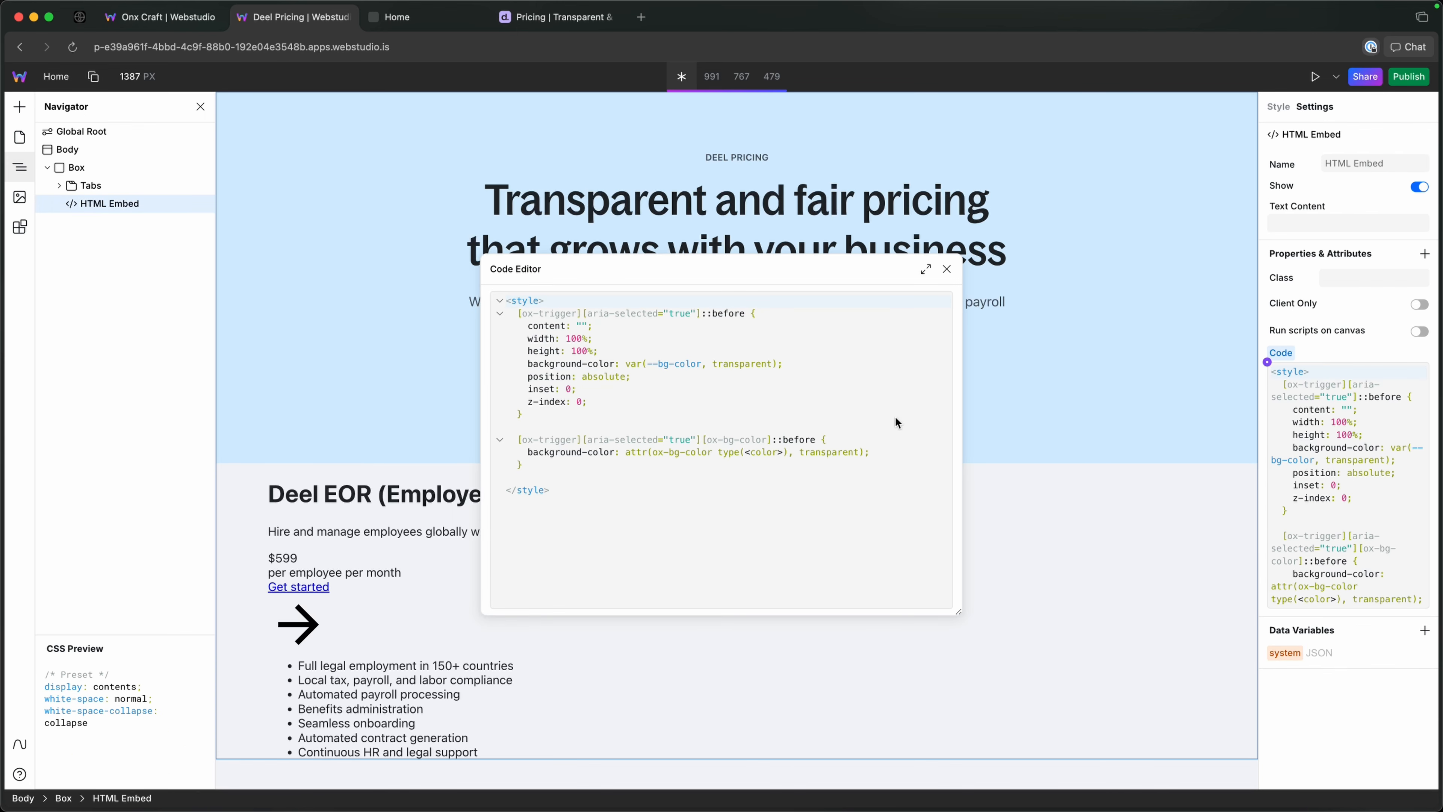
Add an empty CSS rule with the selector [ox-trigger][aria-selected="true"] > div below the ox-bg-color rule.
{"action": "left_click", "coordinate": [570, 470]}
{"action": "key", "text": "Return"}
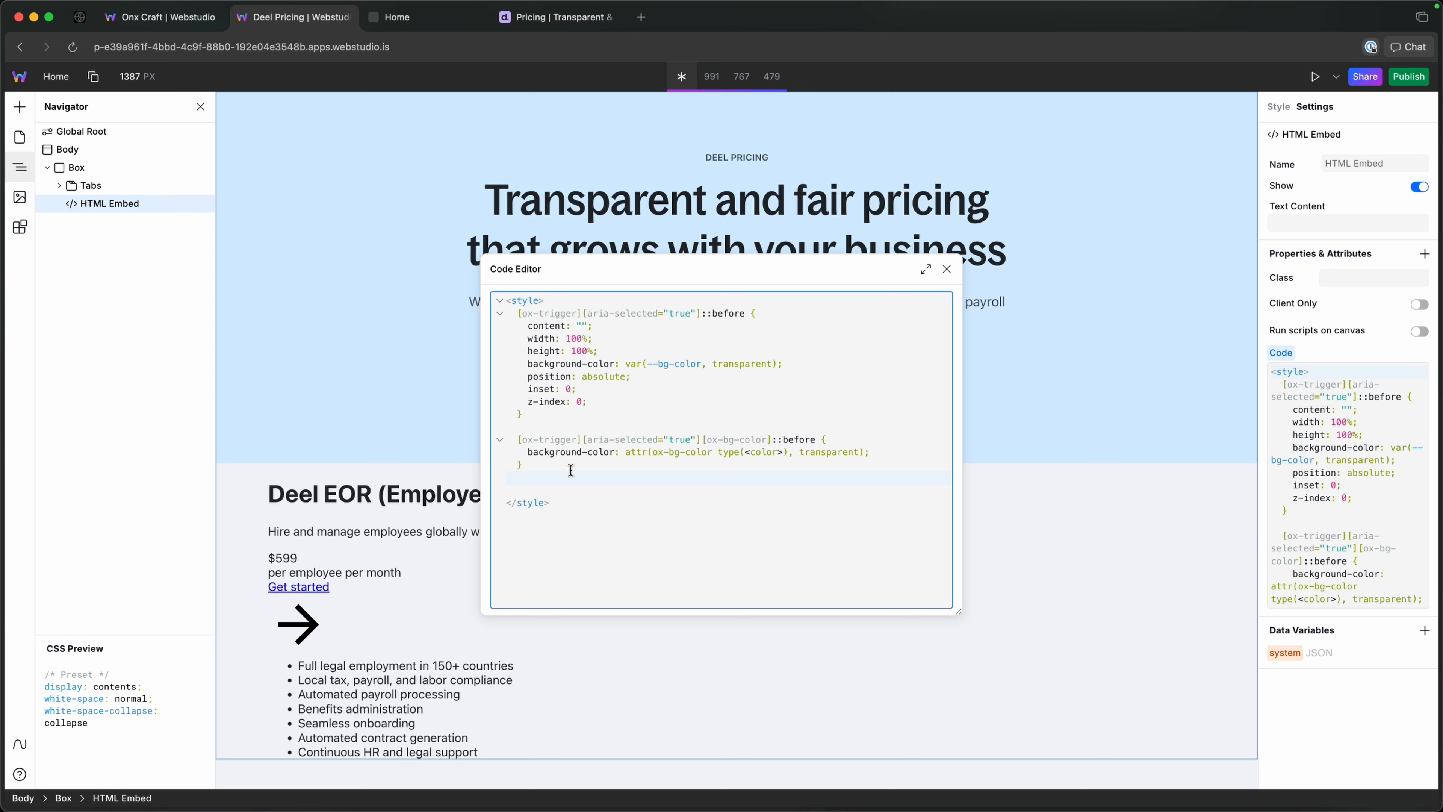
{"action": "key", "text": "Return"}
{"action": "type", "text": "[ox-trigger][aria-selecte"}
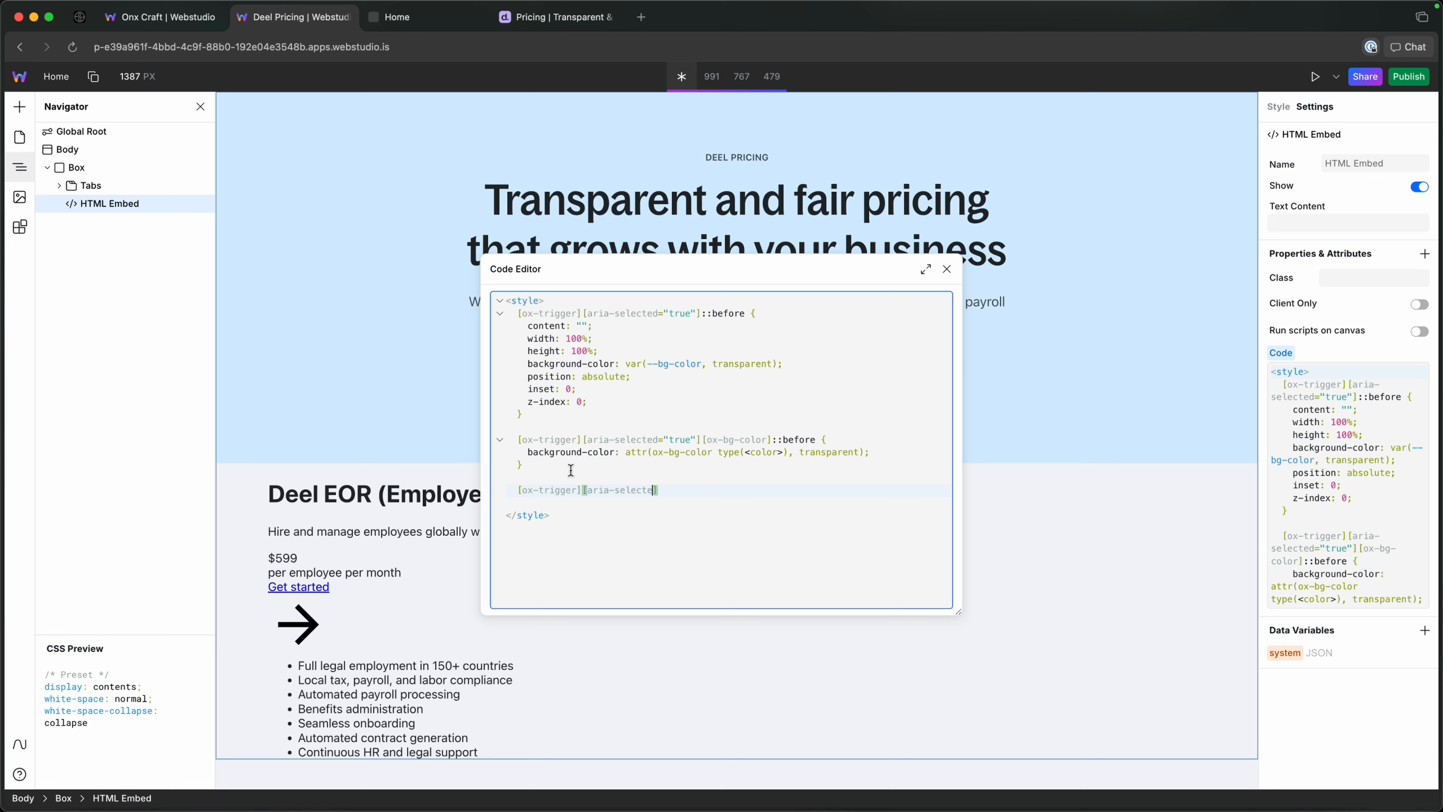
{"action": "type", "text": "d="}
{"action": "type", "text": "\""}
{"action": "type", "text": "triu"}
{"action": "type", "text": "uye"}
{"action": "type", "text": "\"] "}
{"action": "type", "text": "> div"}
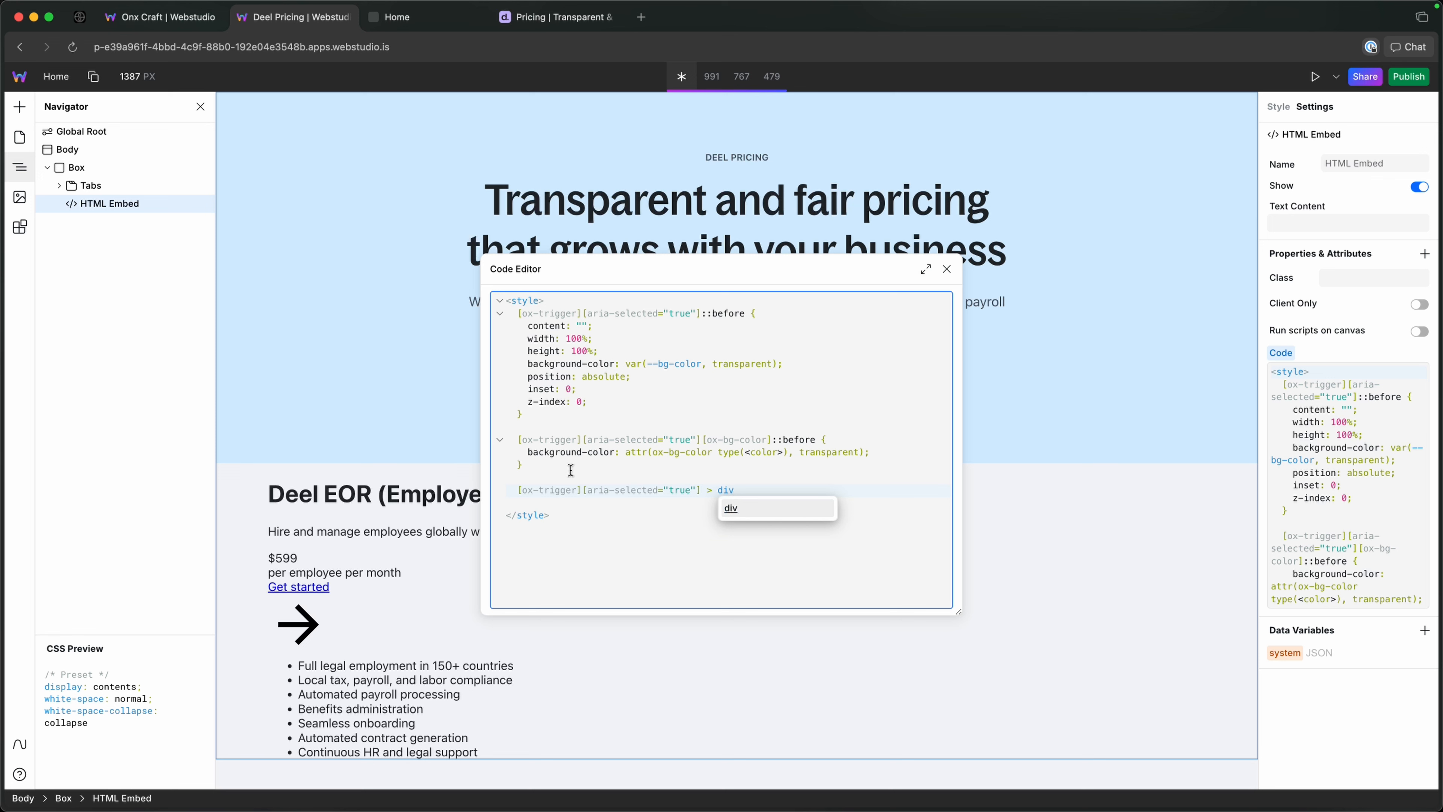
{"action": "type", "text": " {}"}
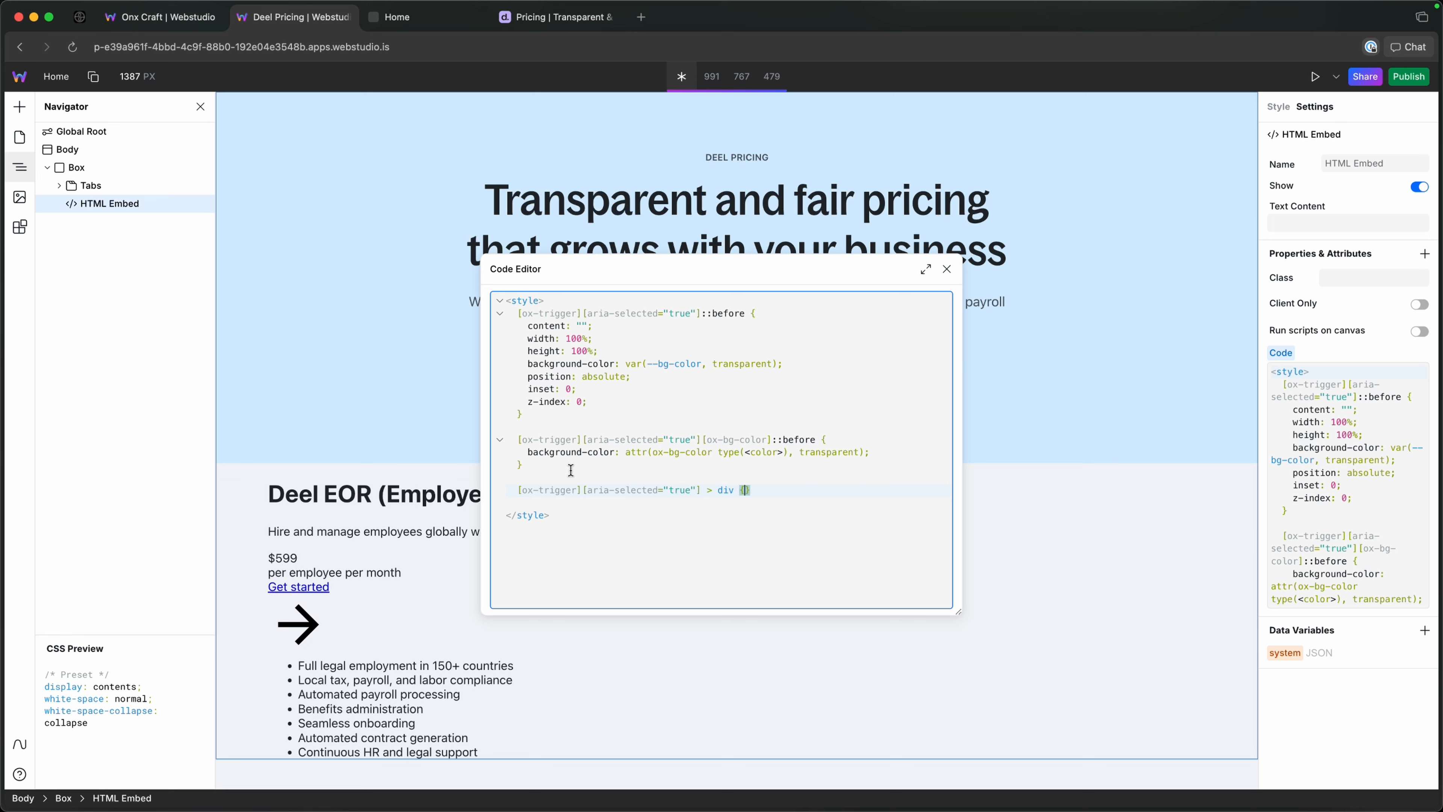
Declare background: white in the > div rule and move the code editor aside to check the selected tab trigger.
{"action": "key", "text": "Return"}
{"action": "type", "text": "back"}
{"action": "key", "text": "Down"}
{"action": "key", "text": "Down"}
{"action": "key", "text": "Return"}
{"action": "type", "text": "white;"}
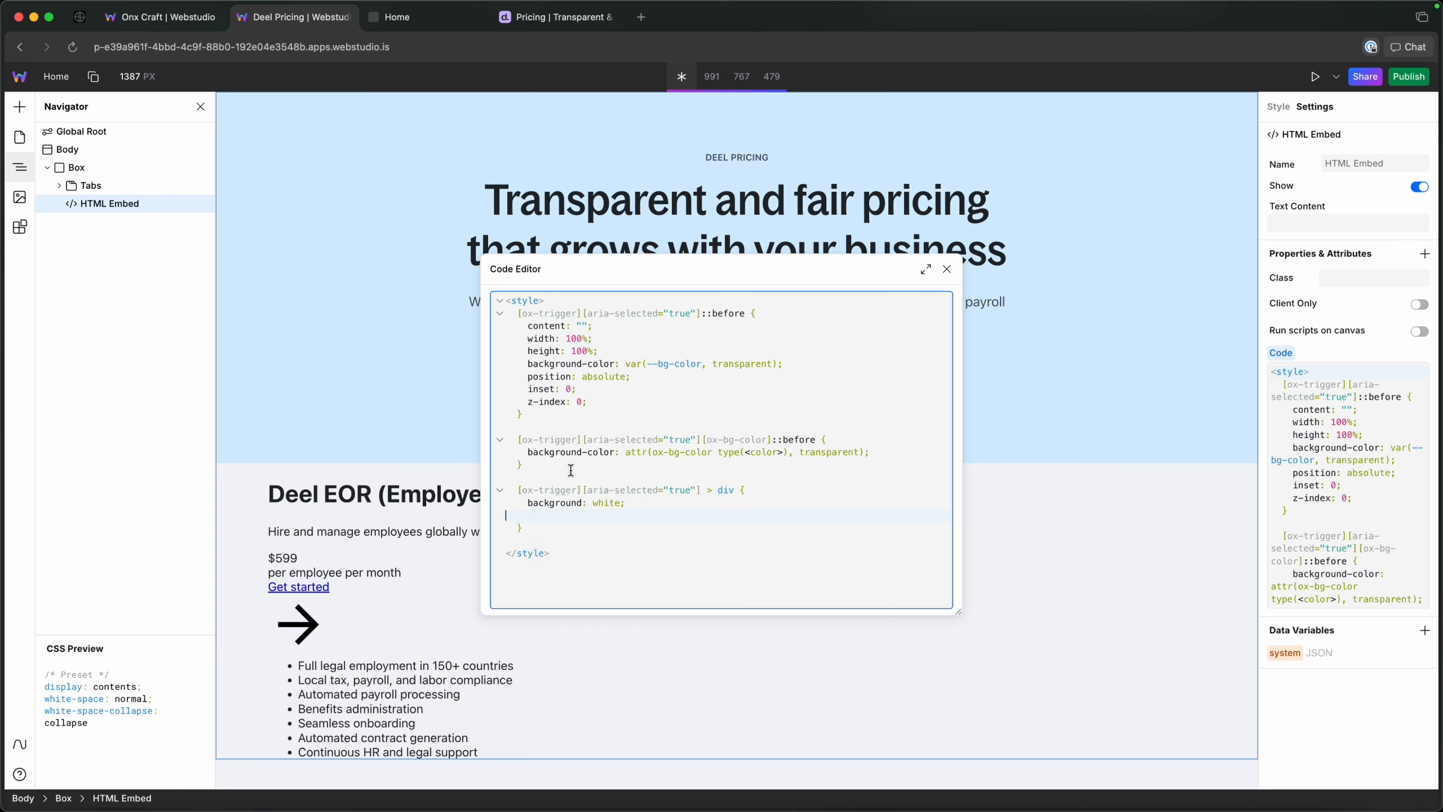
{"action": "key", "text": "BackSpace"}
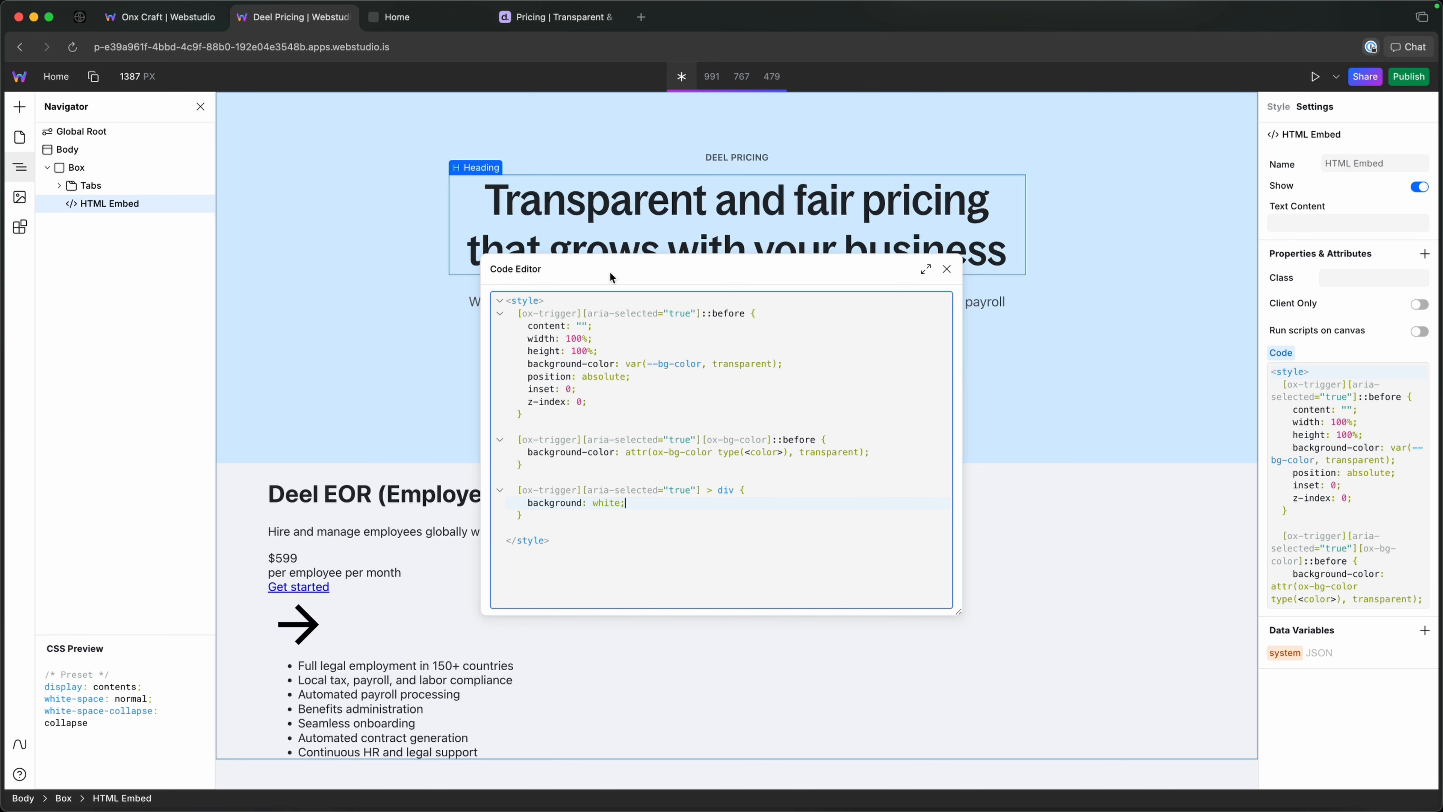
{"action": "left_click_drag", "start_coordinate": [608, 272], "coordinate": [950, 298]}
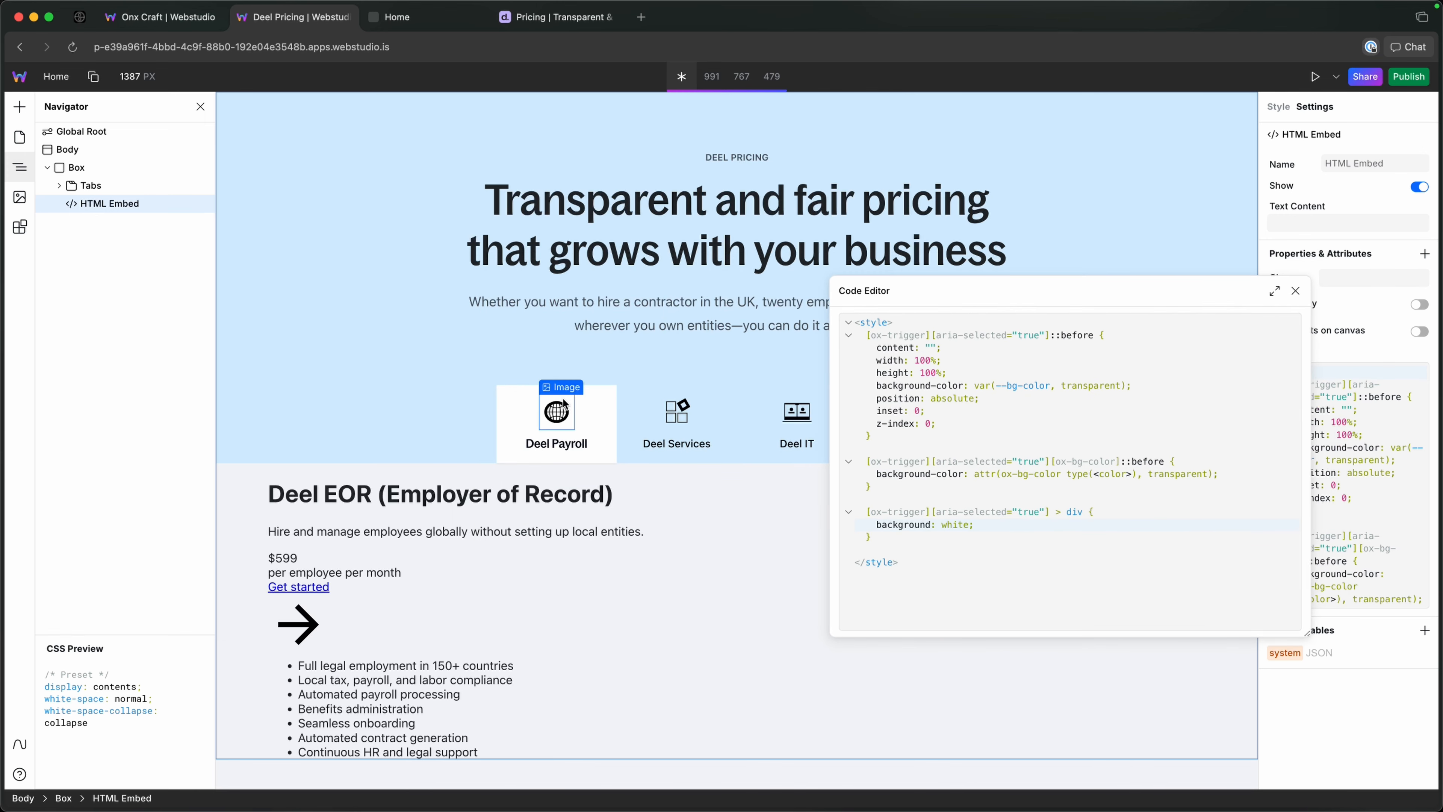
{"action": "left_click", "coordinate": [651, 428]}
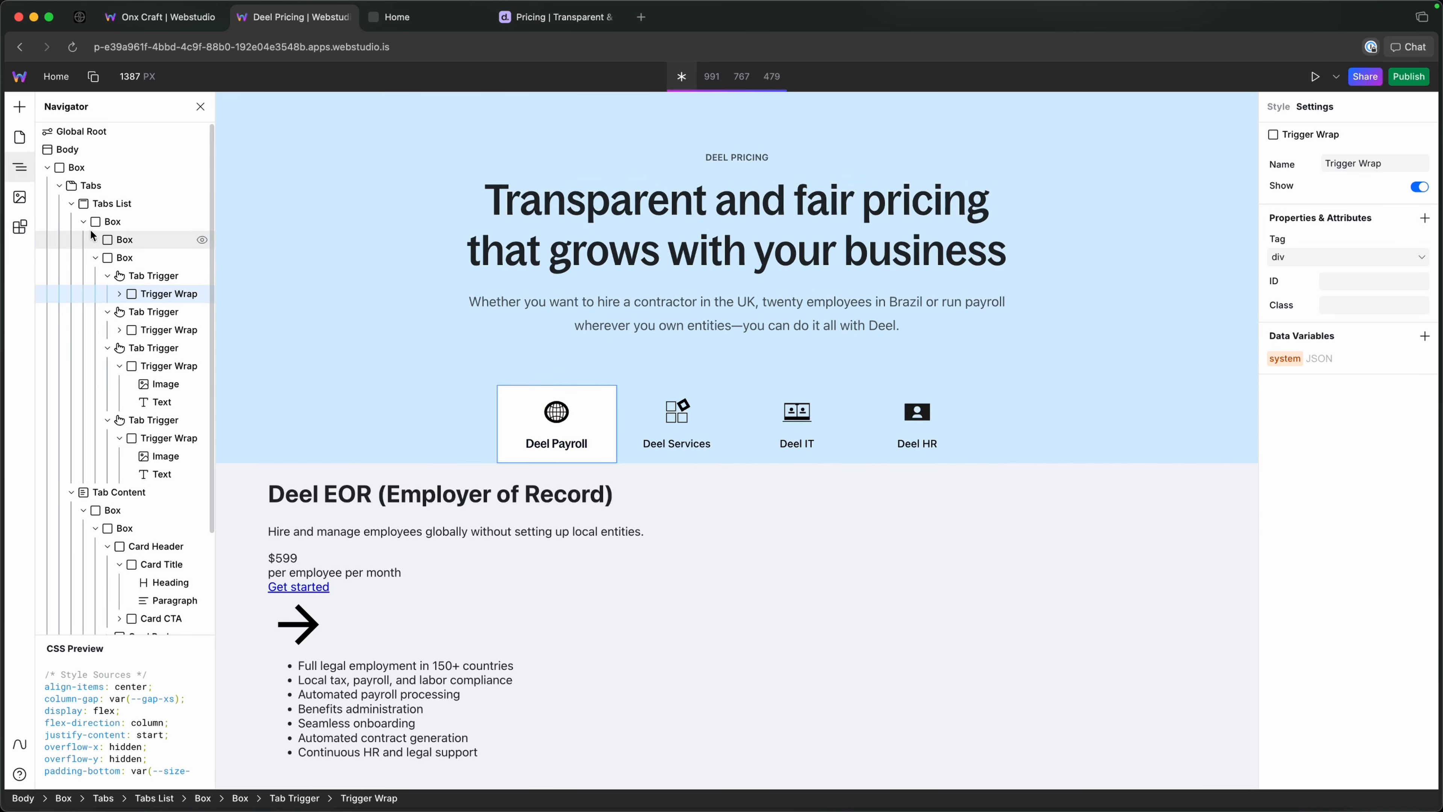
Open the HTML Embed's code in the enlarged code editor and move the editor clear of the Deel Services tab.
{"action": "left_click", "coordinate": [70, 204]}
{"action": "left_click", "coordinate": [113, 438]}
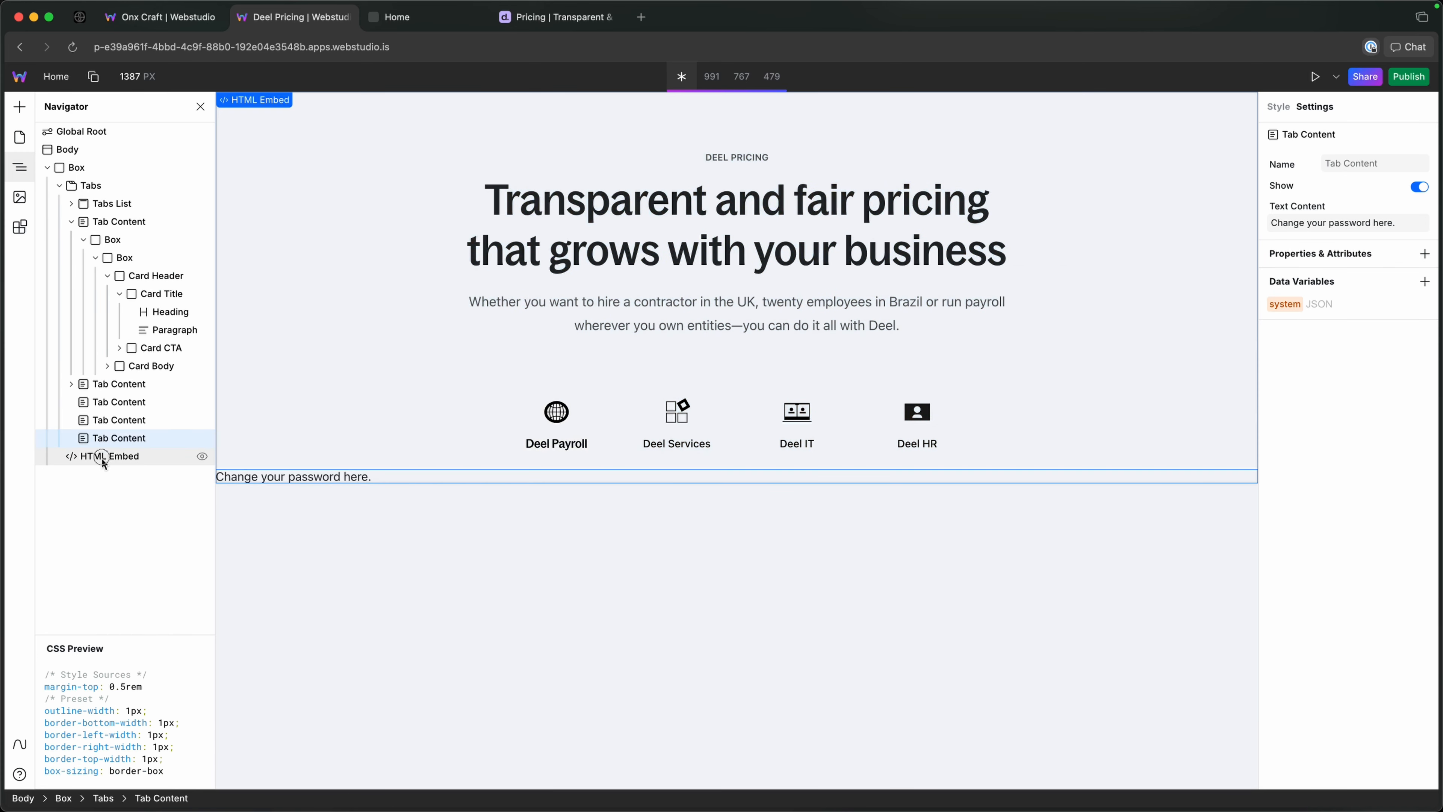
{"action": "left_click", "coordinate": [105, 456]}
{"action": "left_click", "coordinate": [1422, 371]}
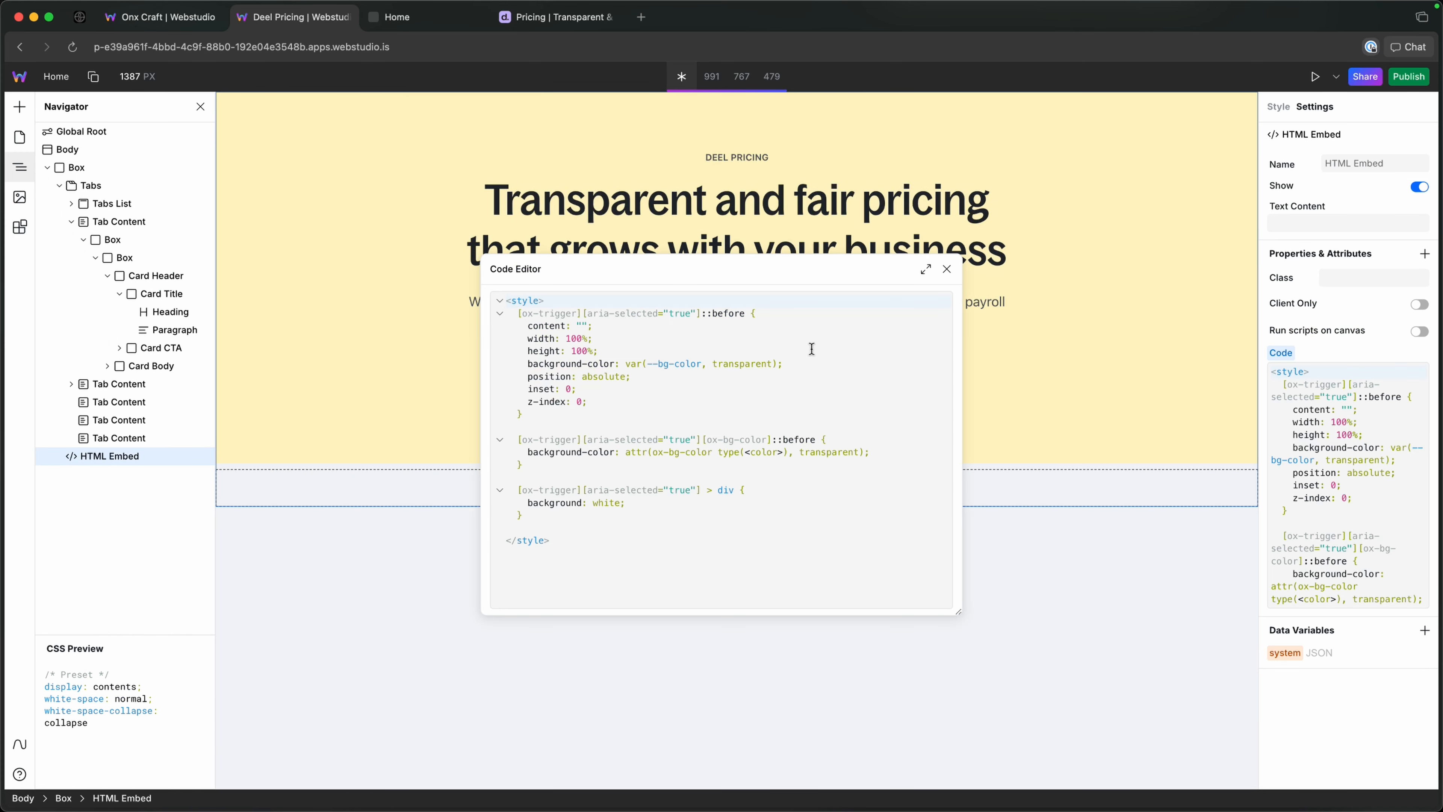
{"action": "left_click_drag", "start_coordinate": [750, 266], "coordinate": [987, 216]}
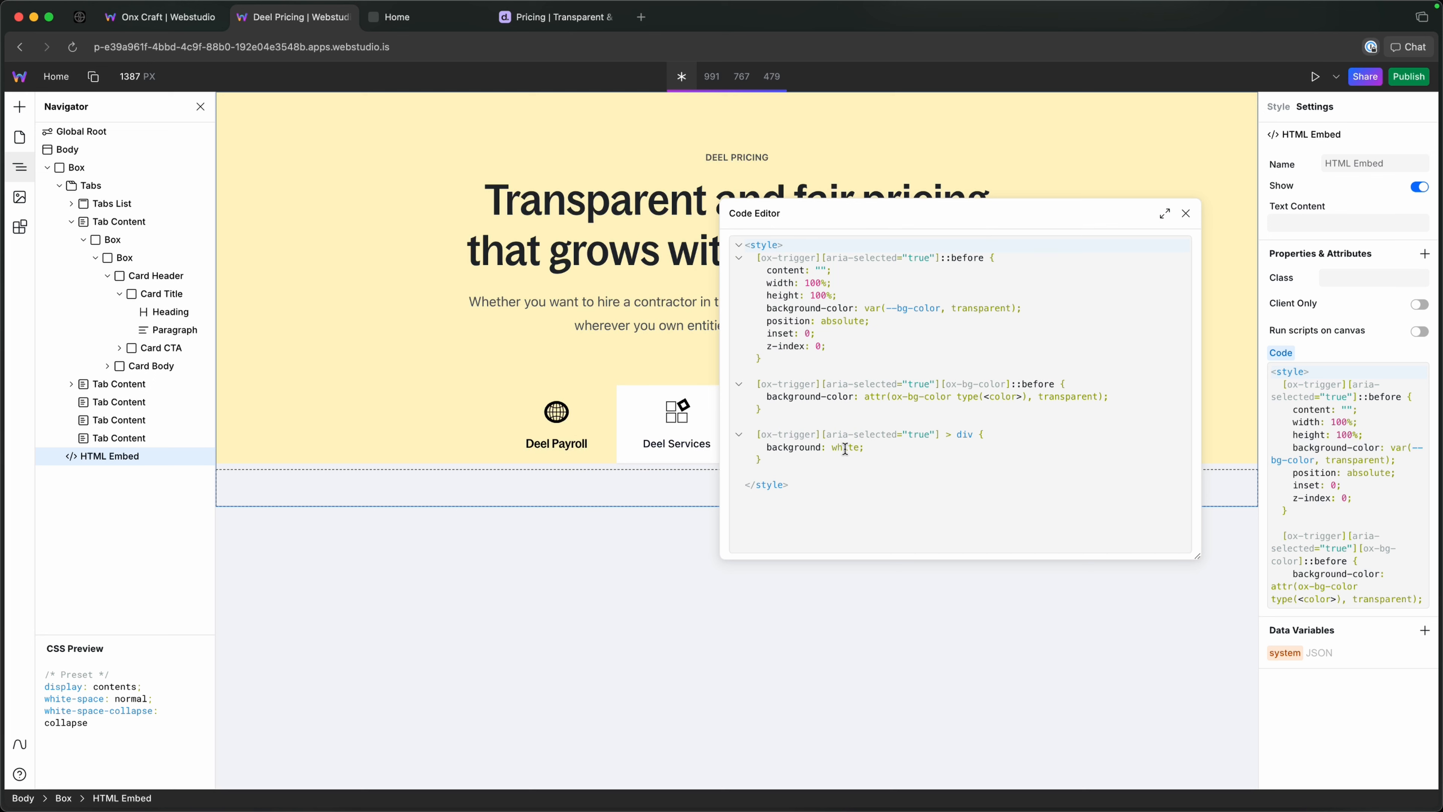
Try var(--background-primary) as the background value in the > div rule.
{"action": "double_click", "coordinate": [846, 447]}
{"action": "type", "text": "var(--"}
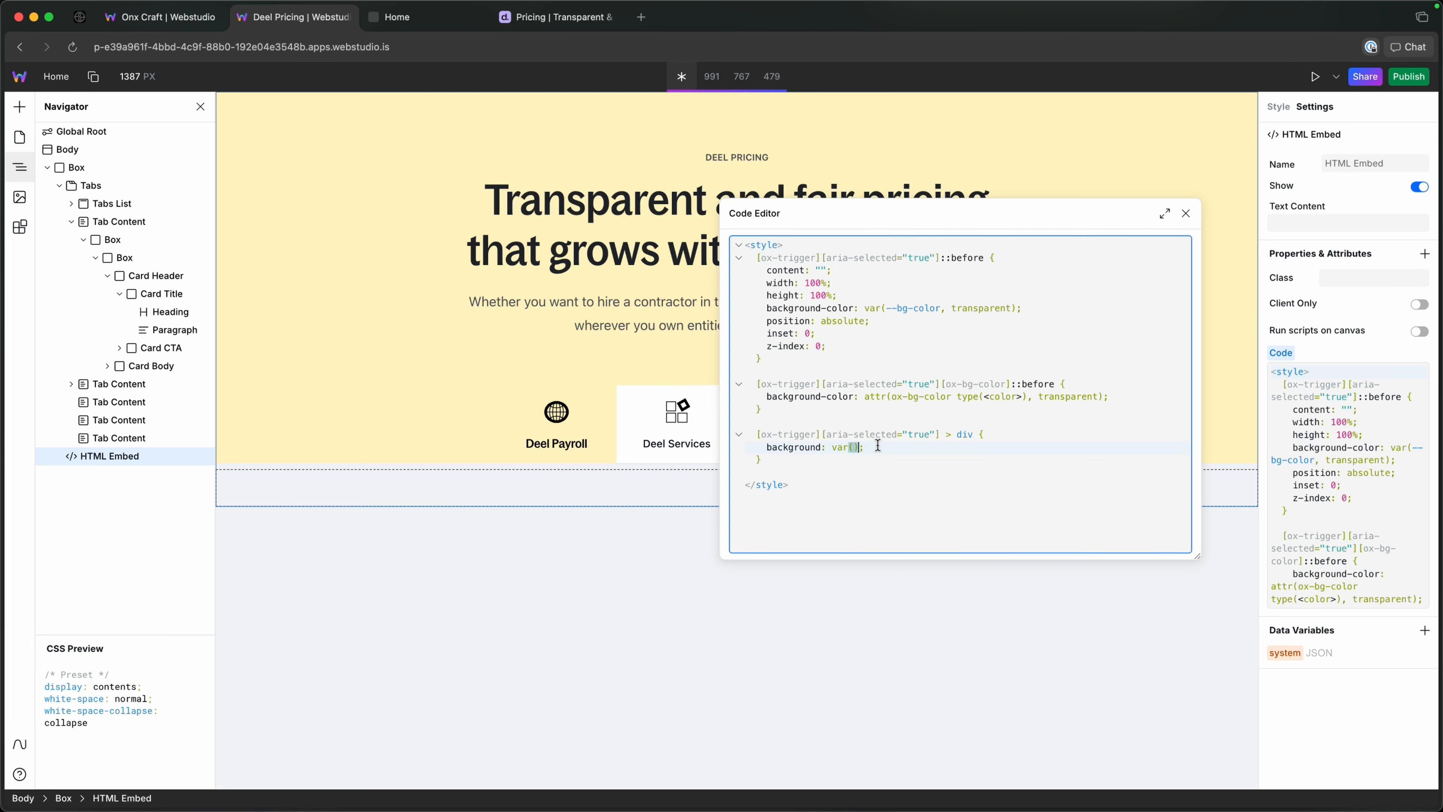
{"action": "type", "text": "foregro"}
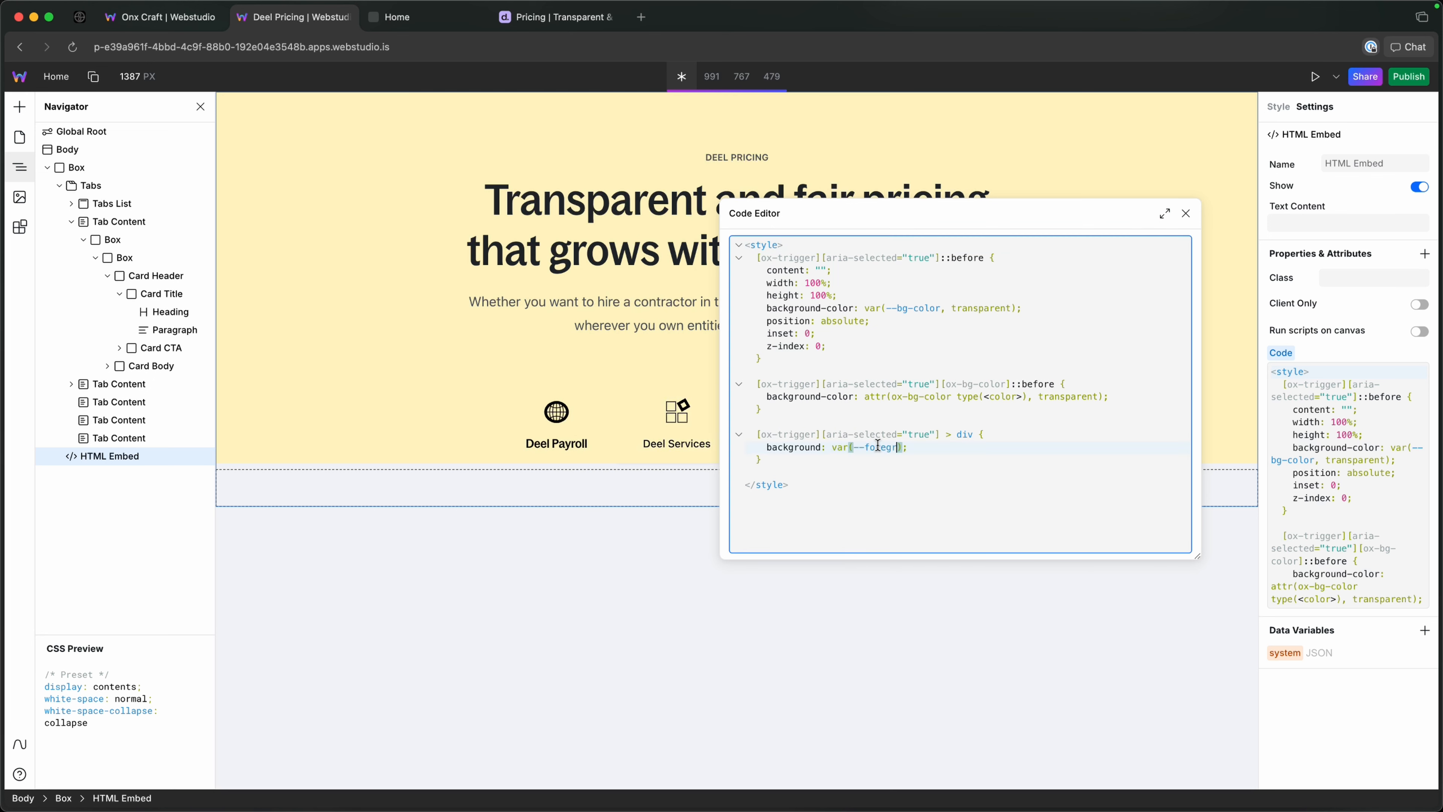
{"action": "key", "text": "BackSpace"}
{"action": "key", "text": "BackSpace"}
{"action": "key", "text": "BackSpace"}
{"action": "key", "text": "BackSpace"}
{"action": "key", "text": "BackSpace"}
{"action": "type", "text": "background"}
{"action": "type", "text": "-primary"}
{"action": "double_click", "coordinate": [932, 447]}
{"action": "type", "text": "s"}
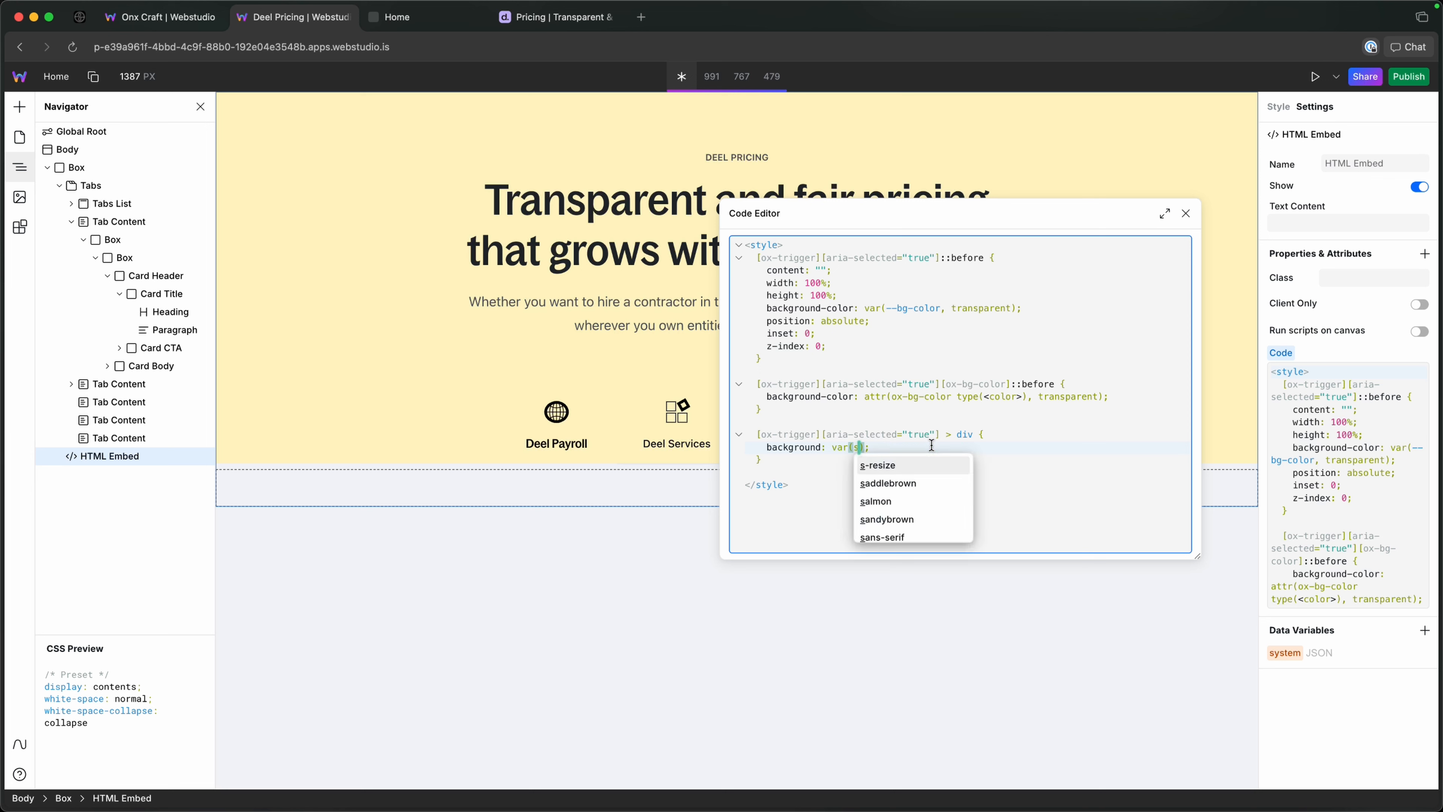
Try var(--background-secondary) as the background value in the > div rule.
{"action": "key", "text": "super+z"}
{"action": "key", "text": "Right"}
{"action": "key", "text": "BackSpace"}
{"action": "key", "text": "BackSpace"}
{"action": "key", "text": "BackSpace"}
{"action": "key", "text": "BackSpace"}
{"action": "key", "text": "BackSpace"}
{"action": "key", "text": "BackSpace"}
{"action": "key", "text": "BackSpace"}
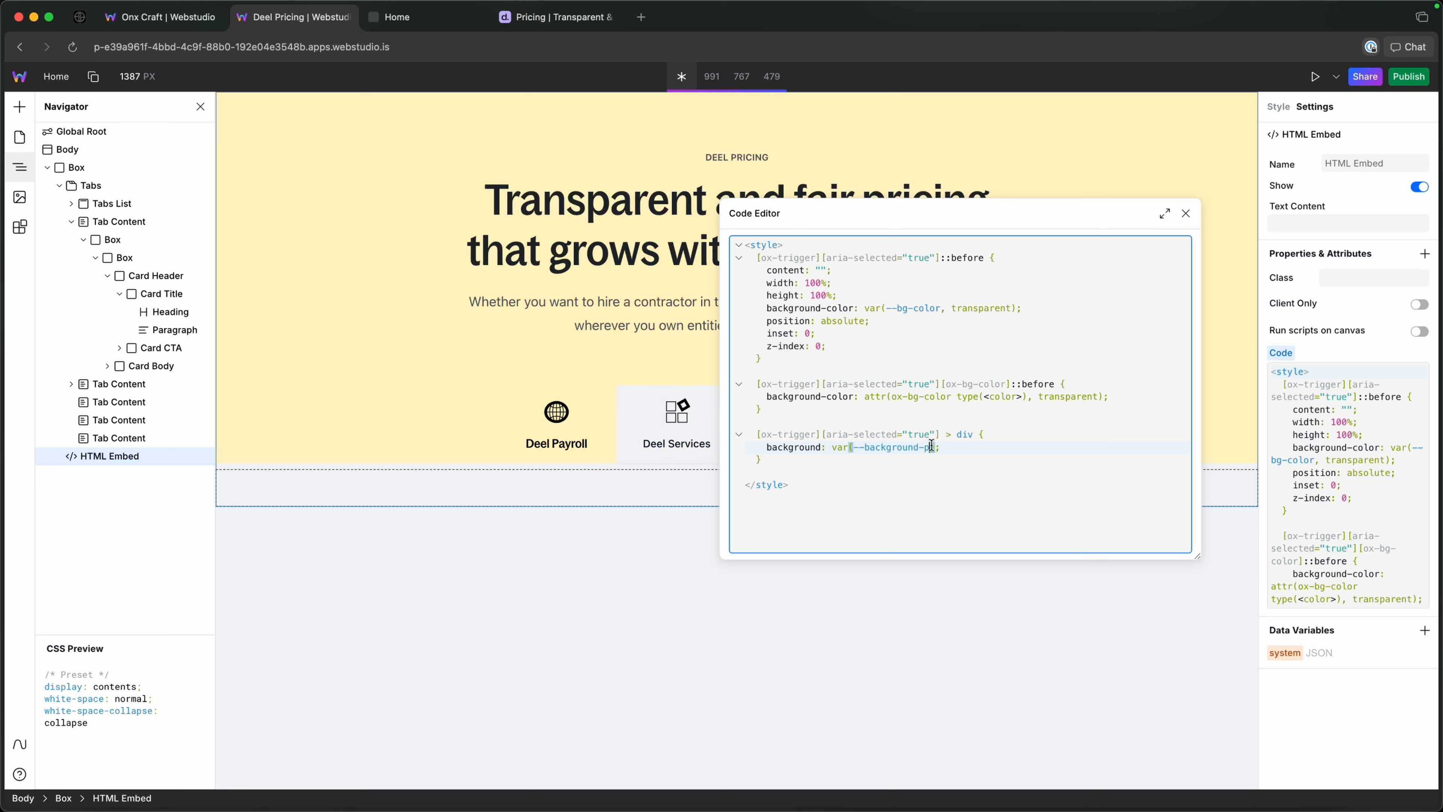
{"action": "type", "text": "seconda"}
{"action": "type", "text": "ry"}
Set the > div rule's background back to white and close the code editor.
{"action": "key", "text": "BackSpace"}
{"action": "key", "text": "BackSpace"}
{"action": "key", "text": "BackSpace"}
{"action": "key", "text": "BackSpace"}
{"action": "key", "text": "BackSpace"}
{"action": "key", "text": "BackSpace"}
{"action": "key", "text": "BackSpace"}
{"action": "key", "text": "BackSpace"}
{"action": "key", "text": "BackSpace"}
{"action": "key", "text": "BackSpace"}
{"action": "key", "text": "BackSpace"}
{"action": "key", "text": "BackSpace"}
{"action": "key", "text": "BackSpace"}
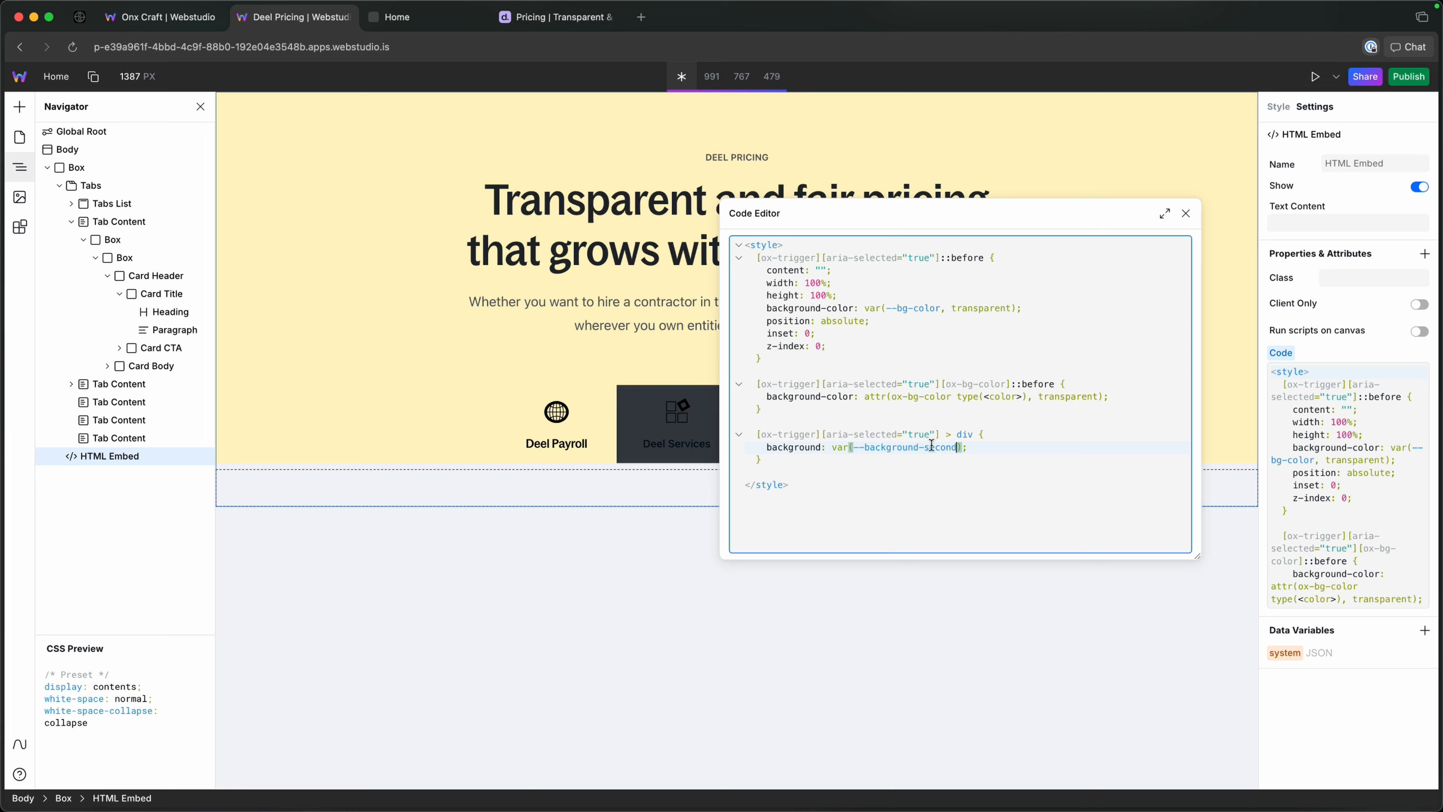
{"action": "key", "text": "BackSpace"}
{"action": "key", "text": "BackSpace"}
{"action": "key", "text": "BackSpace"}
{"action": "key", "text": "BackSpace"}
{"action": "key", "text": "BackSpace"}
{"action": "key", "text": "BackSpace"}
{"action": "key", "text": "BackSpace"}
{"action": "key", "text": "BackSpace"}
{"action": "key", "text": "BackSpace"}
{"action": "key", "text": "BackSpace"}
{"action": "key", "text": "BackSpace"}
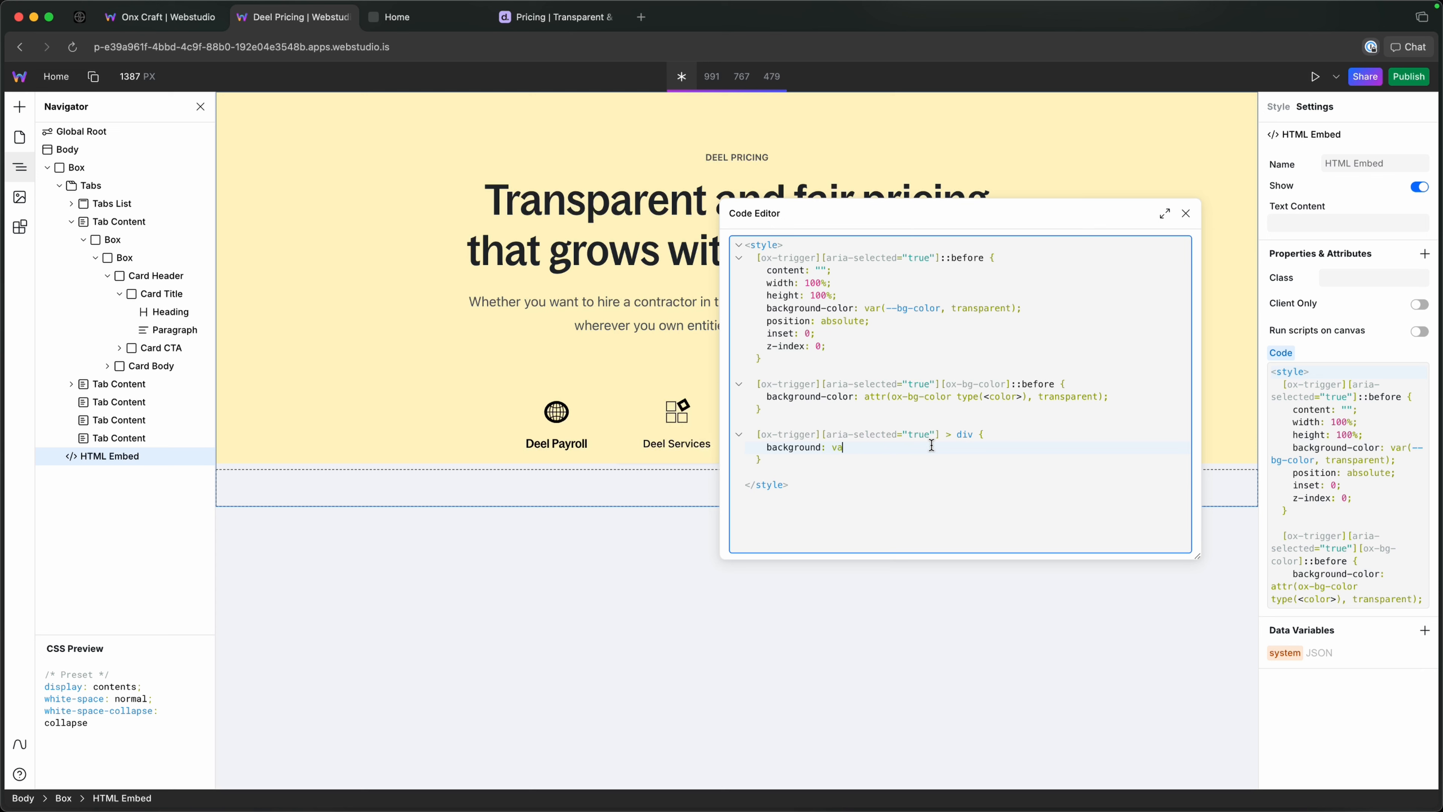
{"action": "type", "text": "whgi"}
{"action": "type", "text": "ite;"}
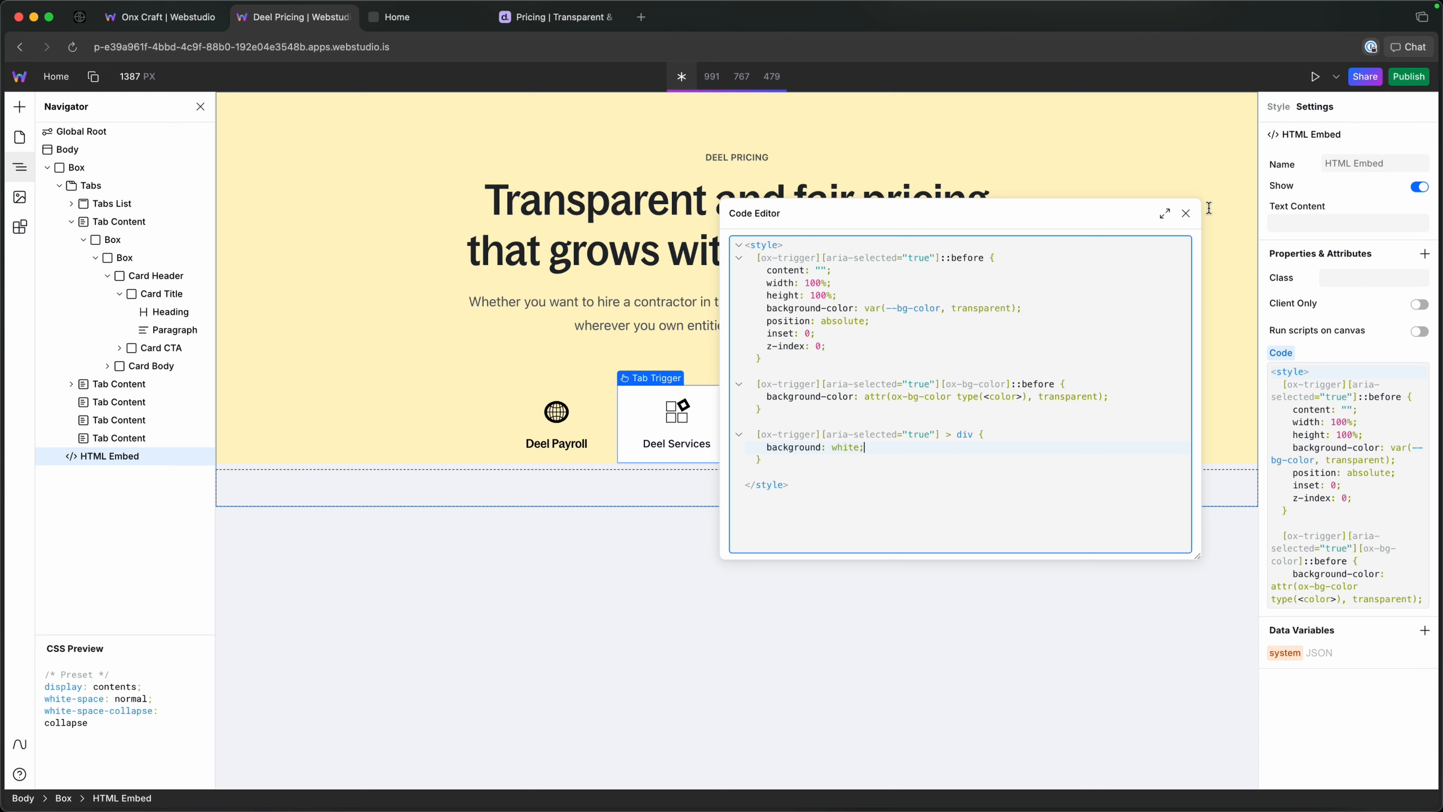
{"action": "left_click", "coordinate": [1186, 214]}
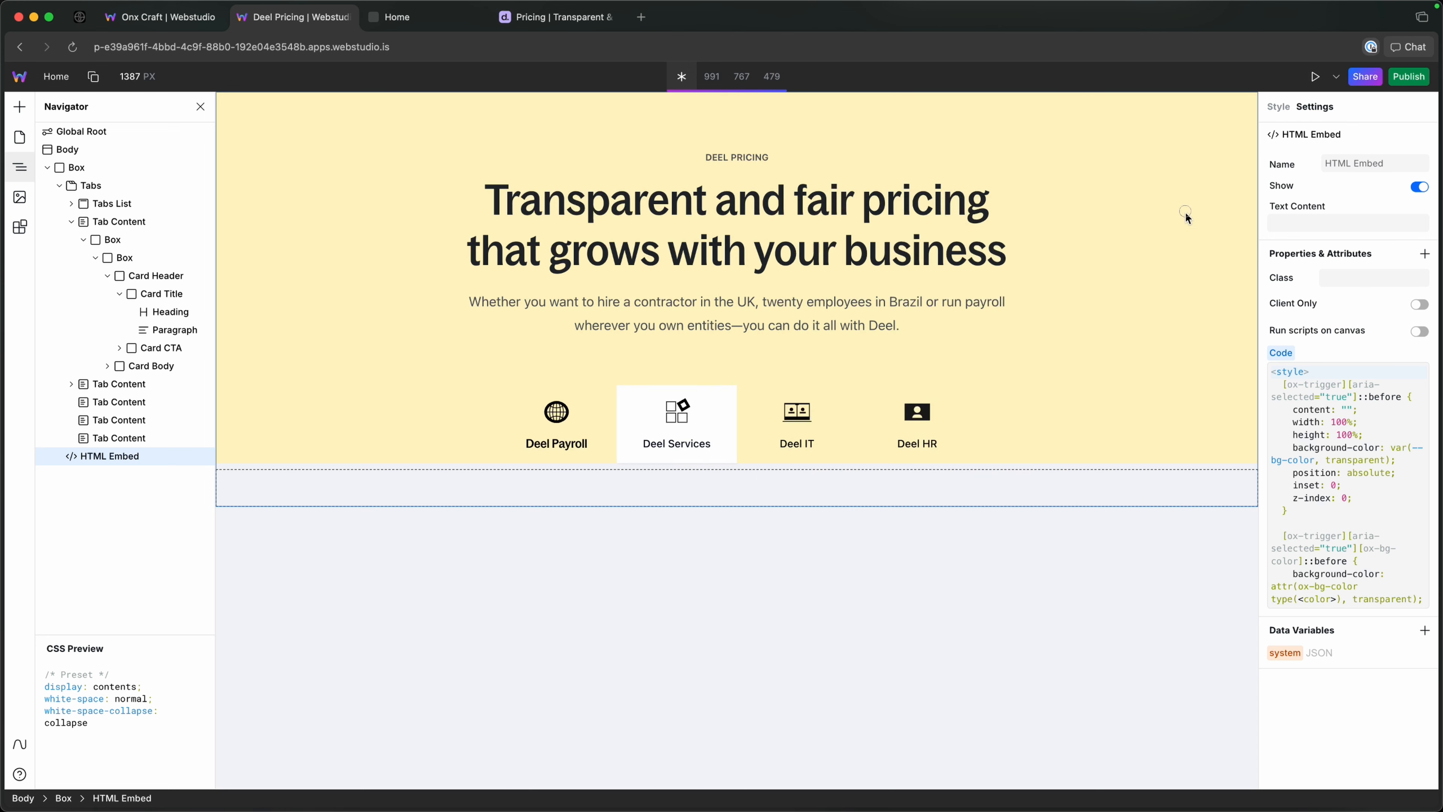
Select the Deel Services Tab Trigger and set the overflow of its tab-trigger style to hidden.
{"action": "left_click", "coordinate": [613, 432]}
{"action": "left_click", "coordinate": [671, 422]}
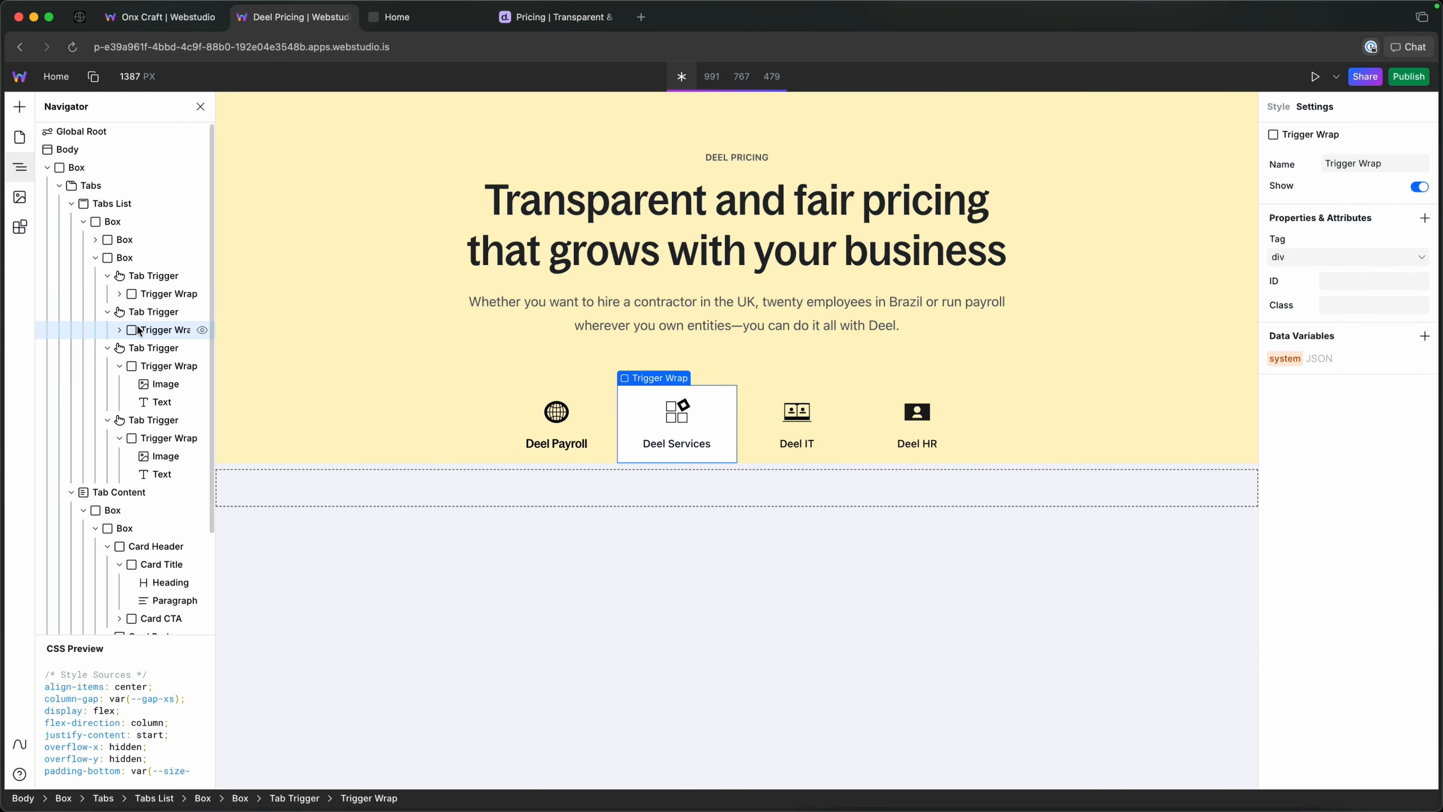
{"action": "left_click", "coordinate": [154, 312]}
{"action": "left_click", "coordinate": [1280, 107]}
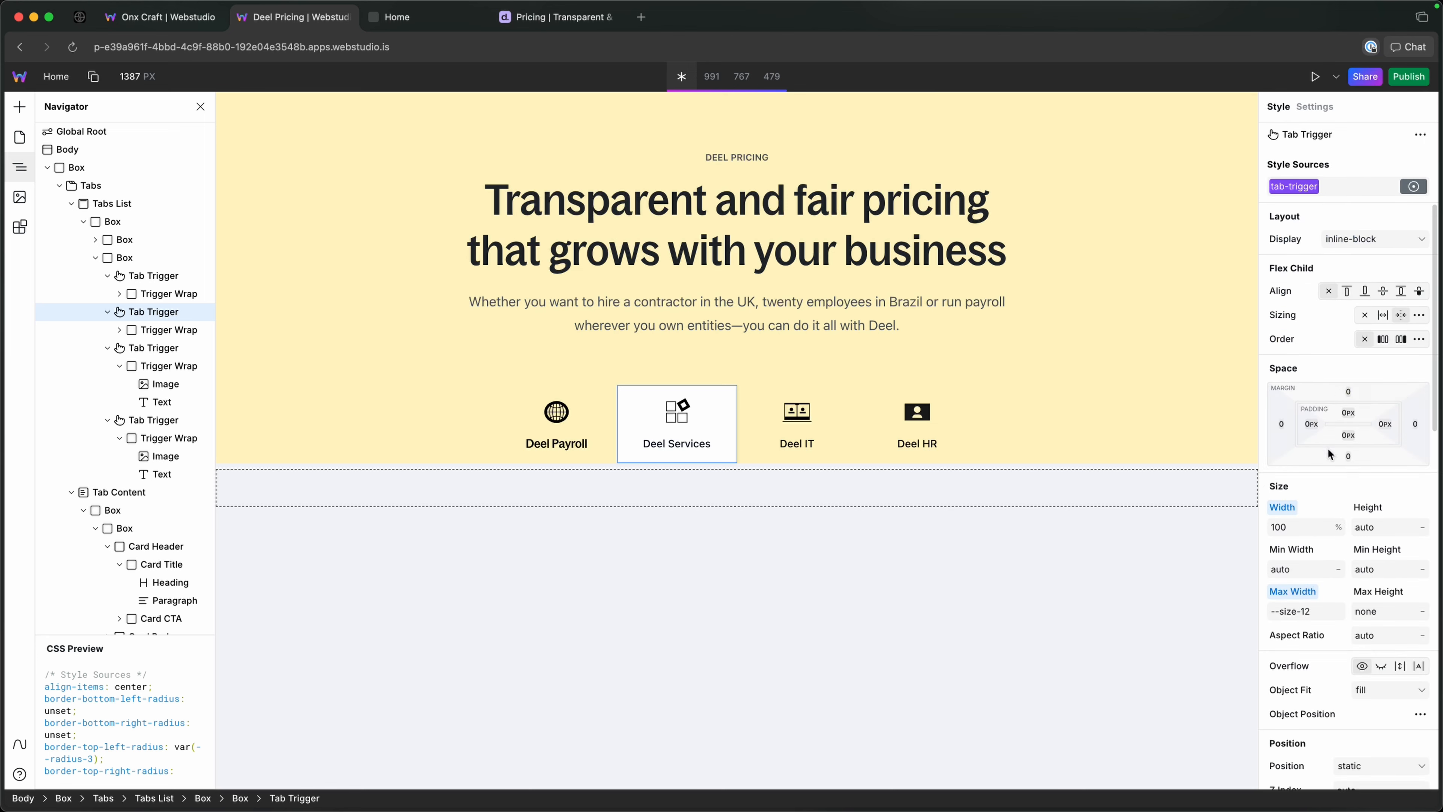
{"action": "scroll", "coordinate": [1385, 379], "scroll_direction": "down", "scroll_amount": 5}
{"action": "left_click", "coordinate": [1381, 330]}
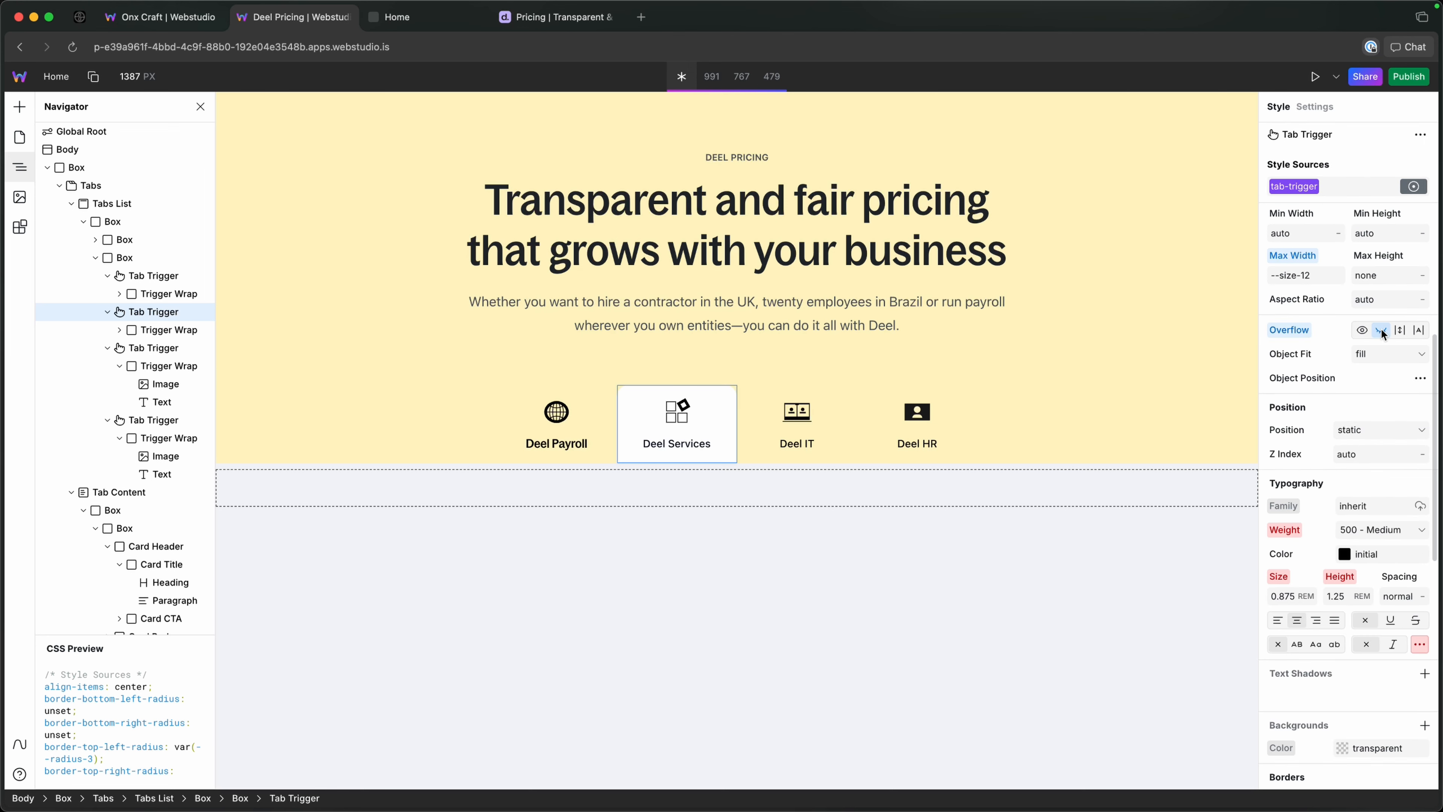
Activate the individual tab triggers on the canvas and compare the active tab's look with the original Deel pricing page.
{"action": "left_click", "coordinate": [834, 453]}
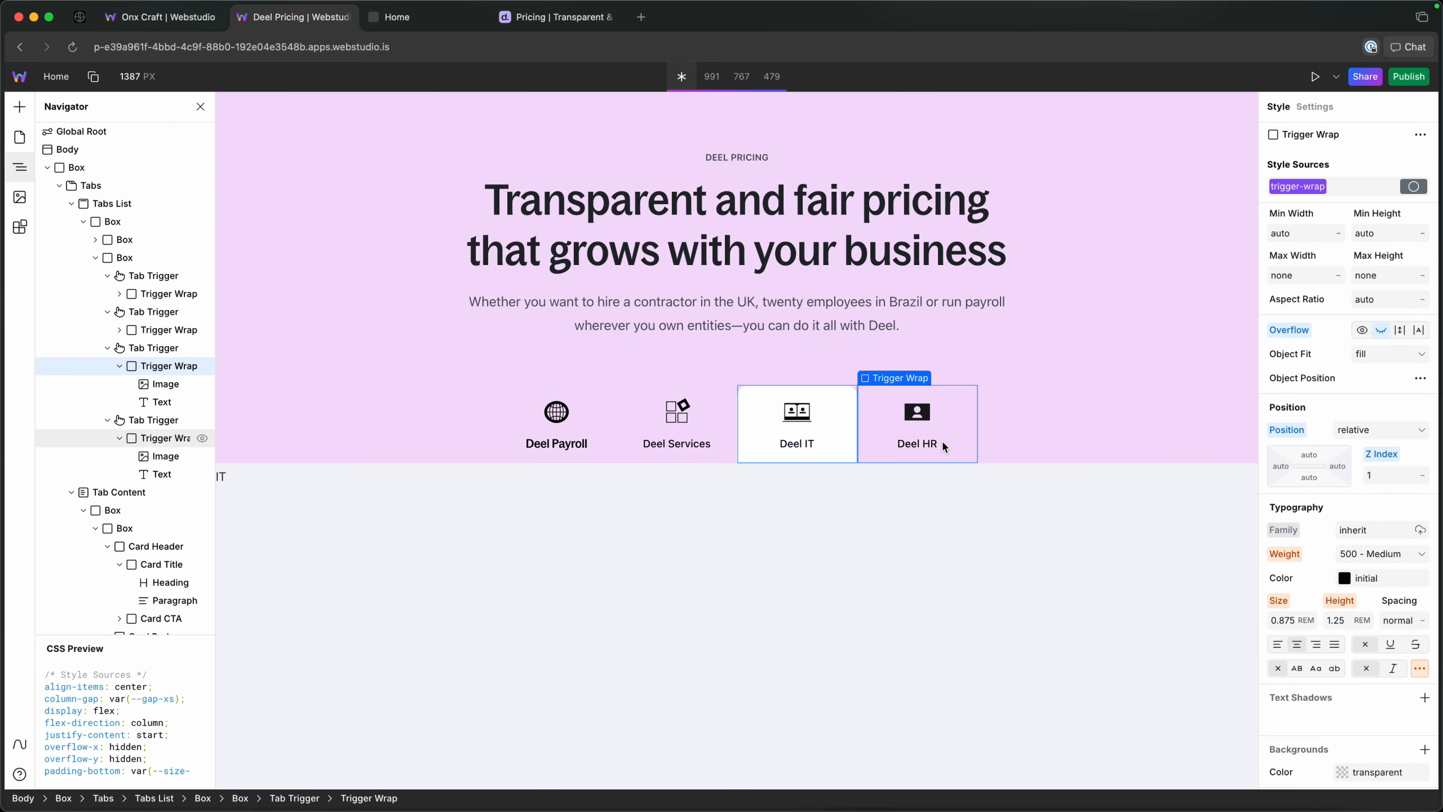
{"action": "left_click", "coordinate": [944, 440]}
{"action": "left_click", "coordinate": [631, 424]}
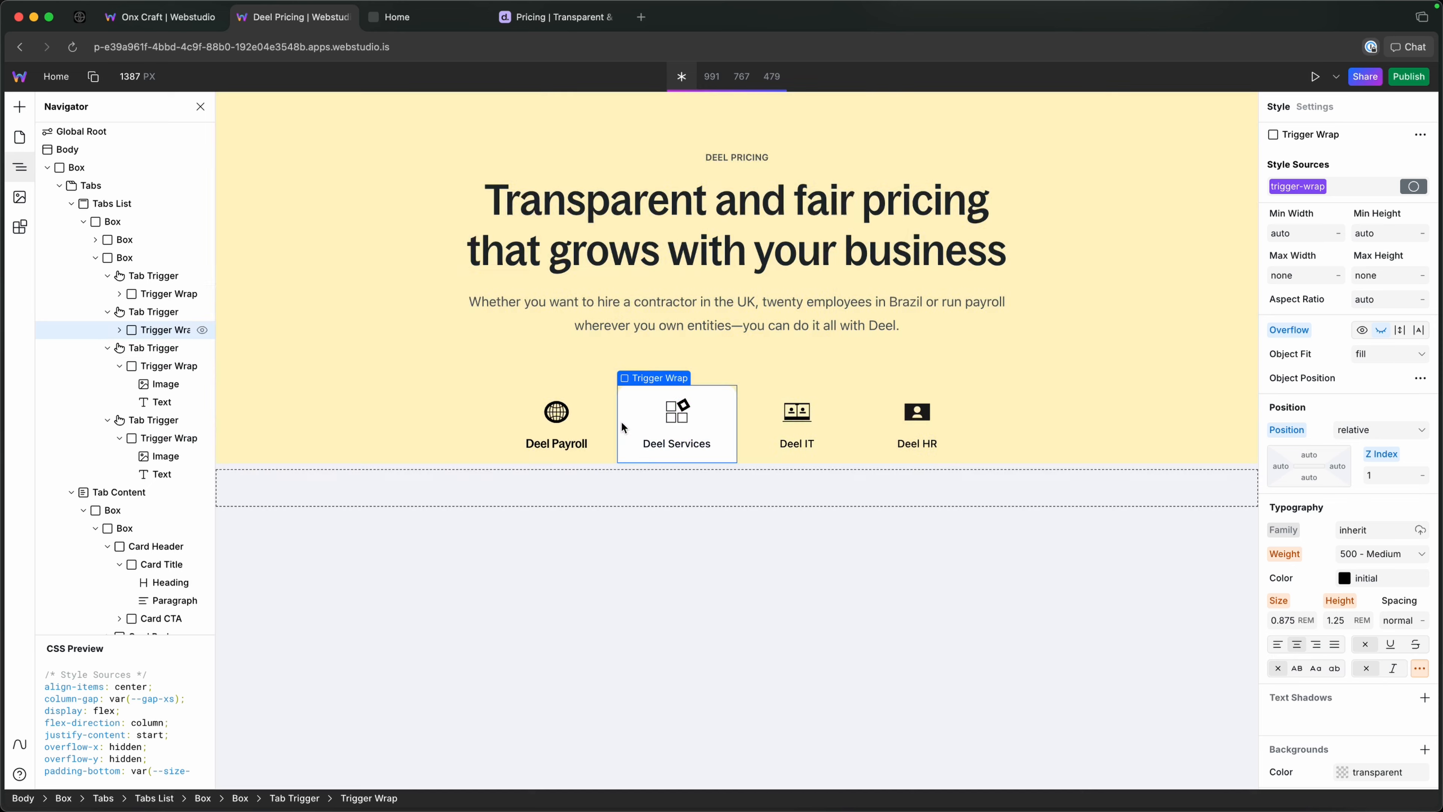
{"action": "left_click", "coordinate": [594, 414]}
{"action": "left_click", "coordinate": [647, 405]}
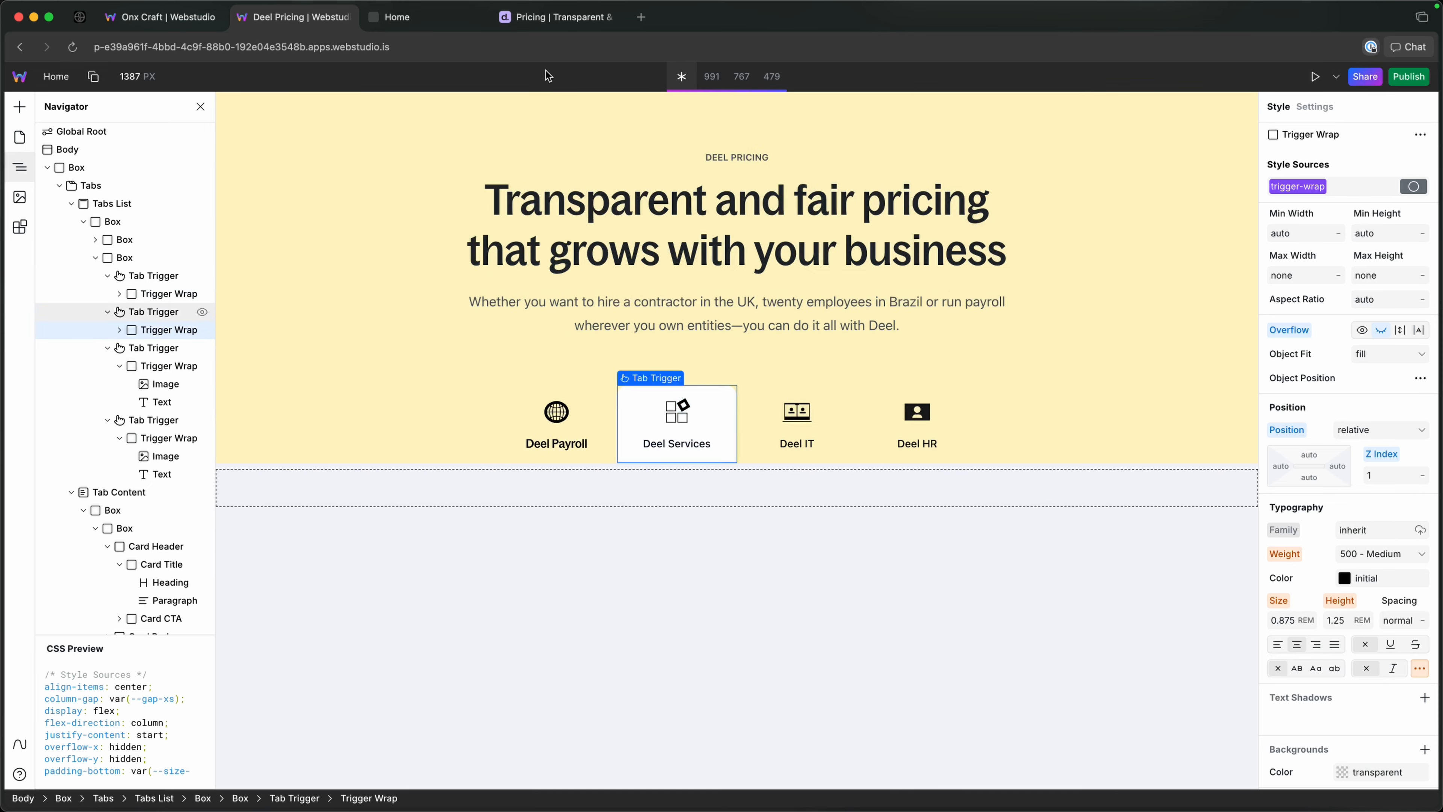
{"action": "left_click", "coordinate": [478, 18]}
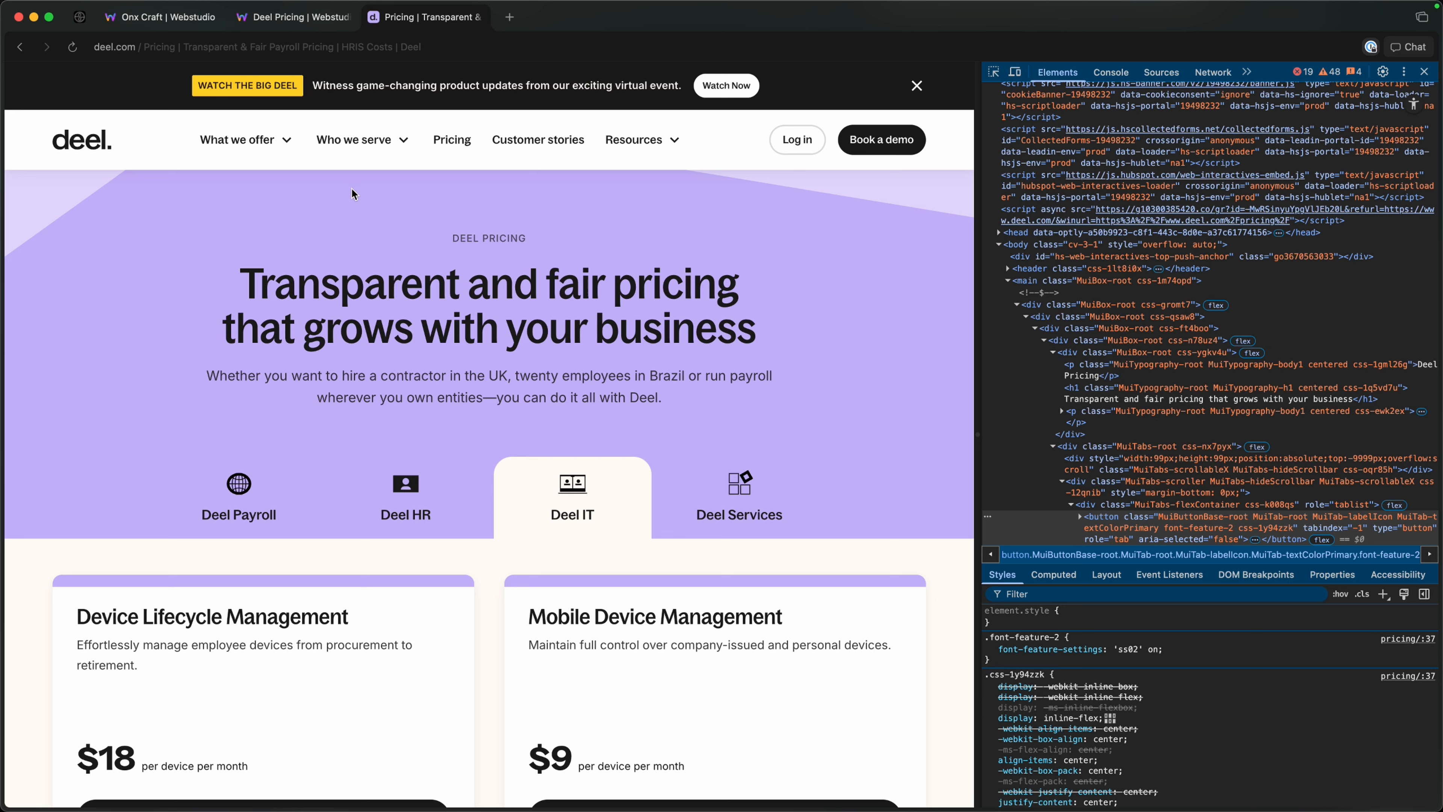
{"action": "left_click", "coordinate": [257, 21]}
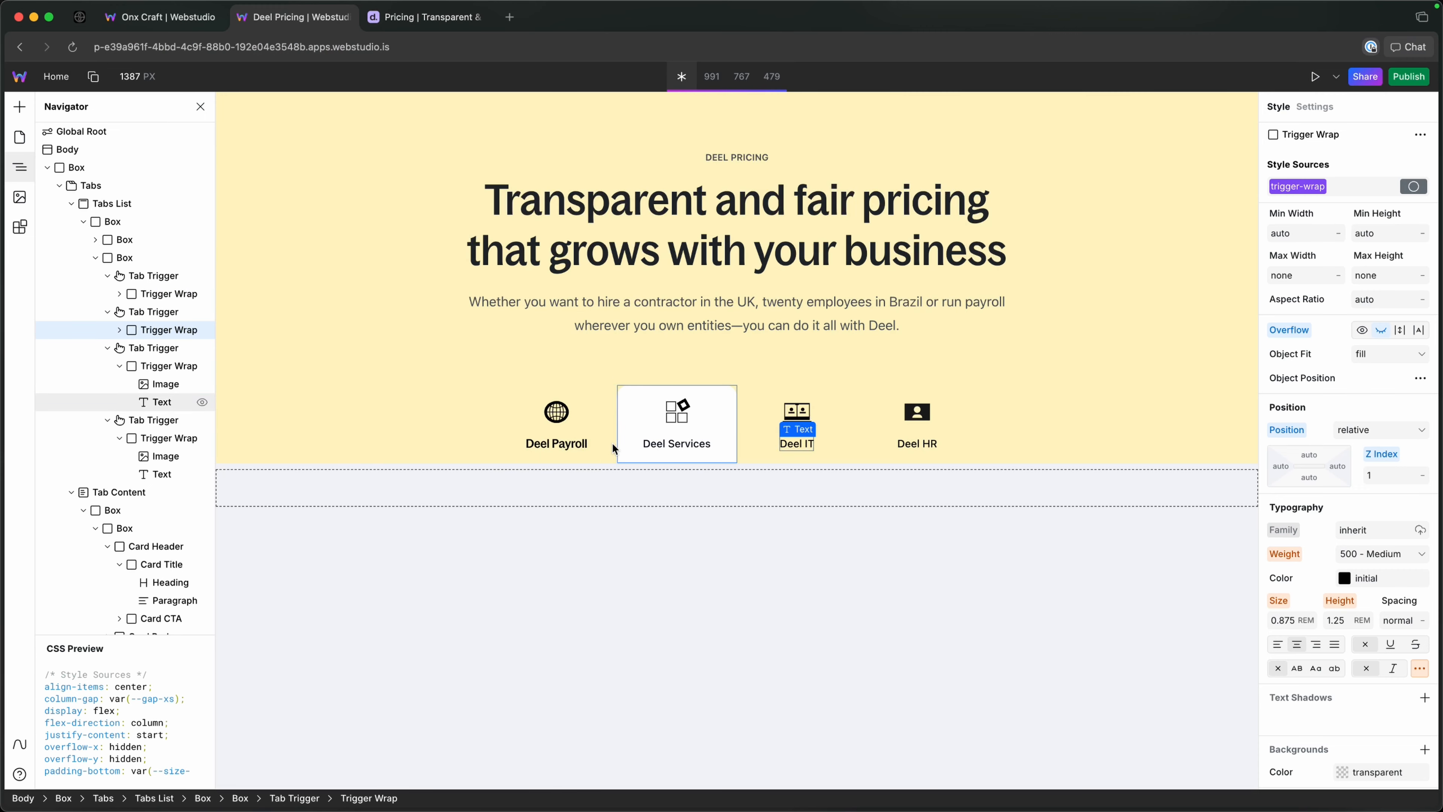
Open the HTML Embed's code in the enlarged editor and place the cursor below the > div rule.
{"action": "left_click", "coordinate": [97, 258]}
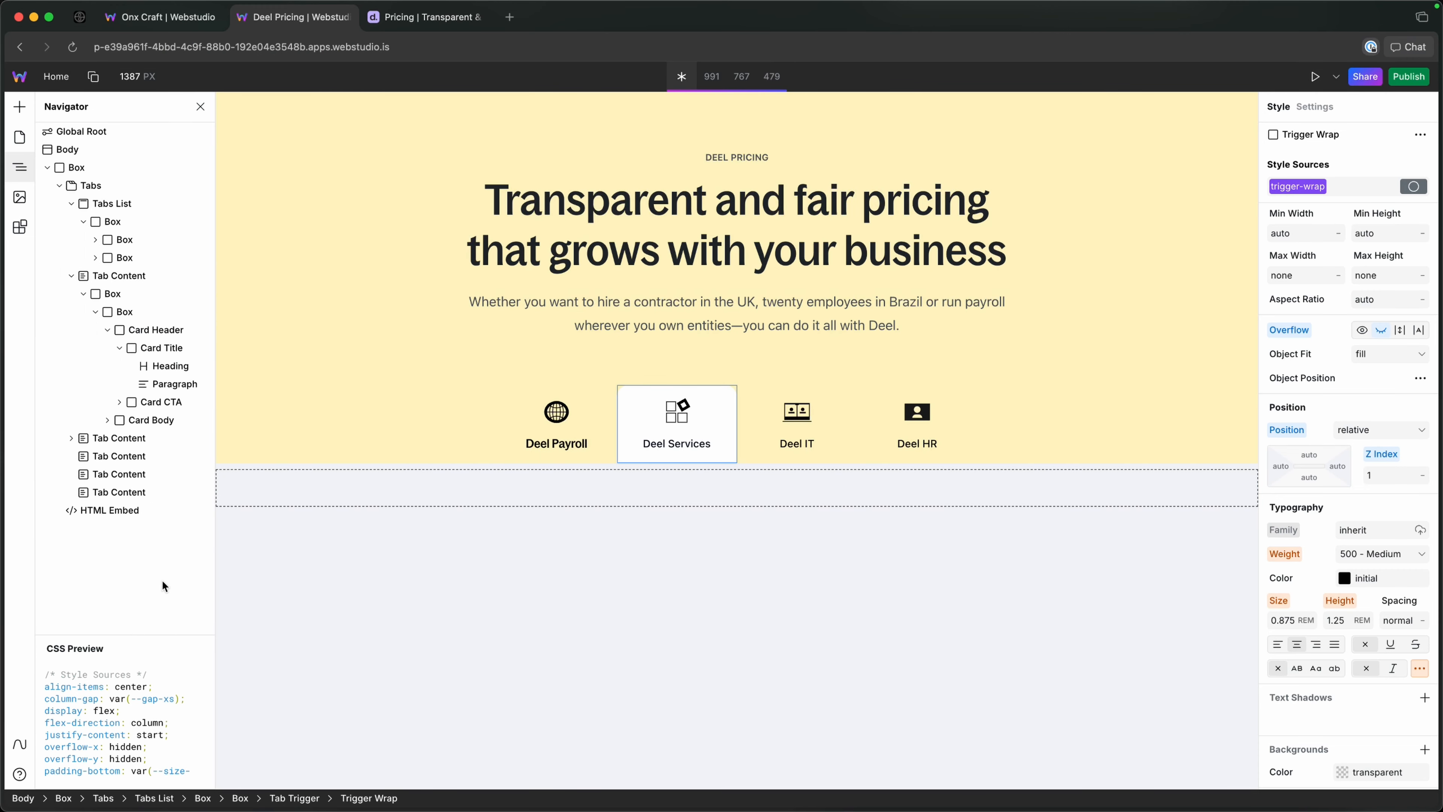
{"action": "left_click", "coordinate": [133, 510]}
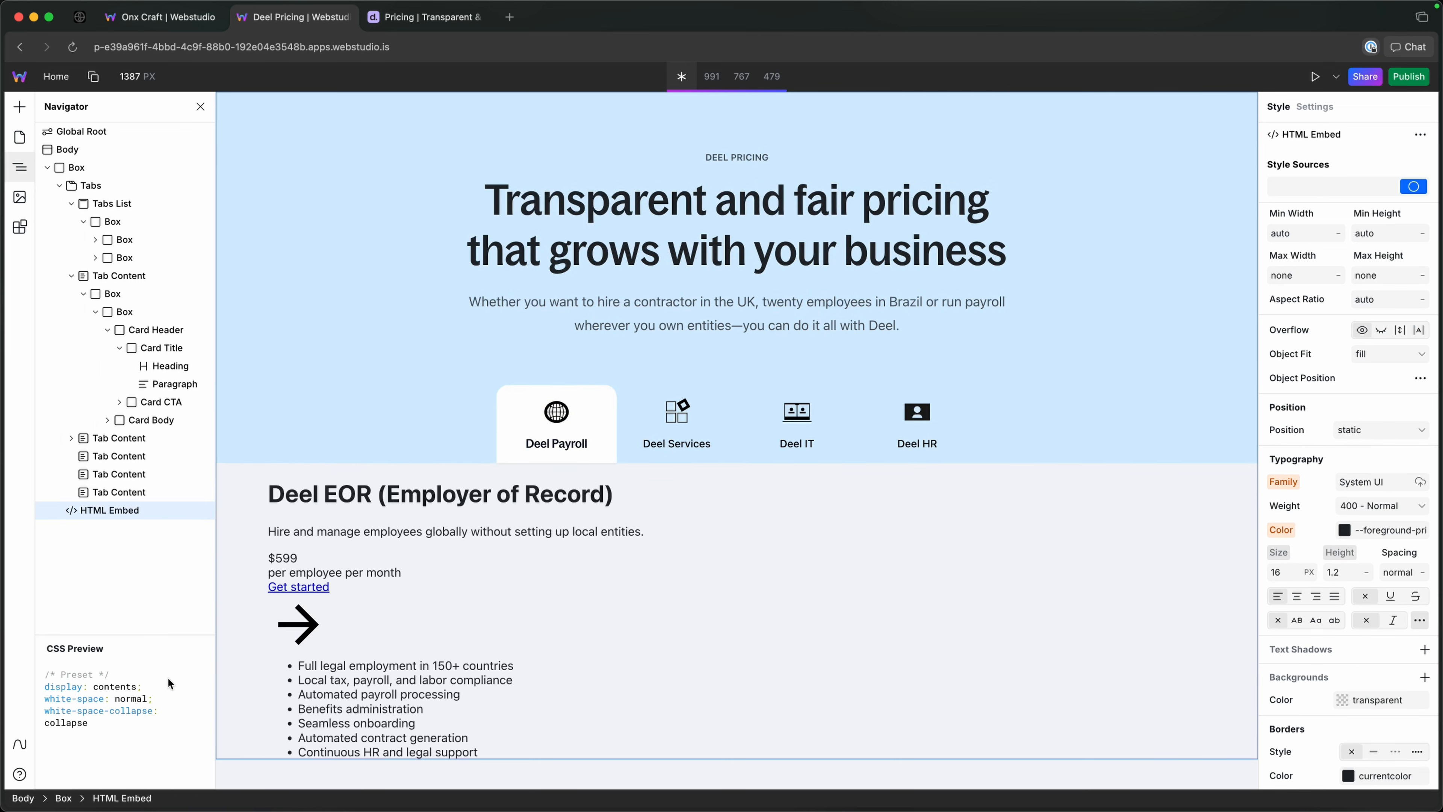
{"action": "left_click", "coordinate": [1317, 109]}
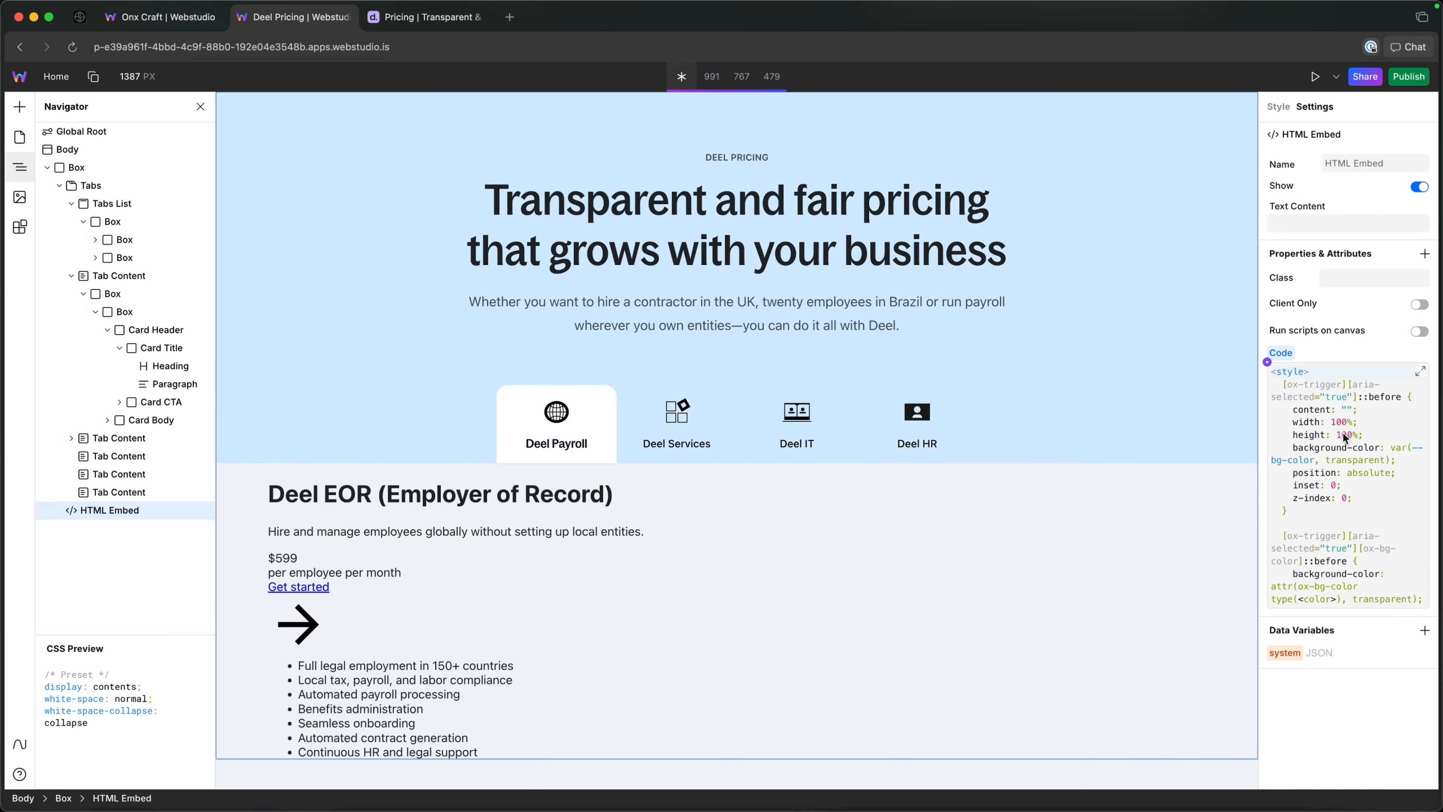
{"action": "left_click", "coordinate": [1421, 372]}
{"action": "left_click", "coordinate": [585, 522]}
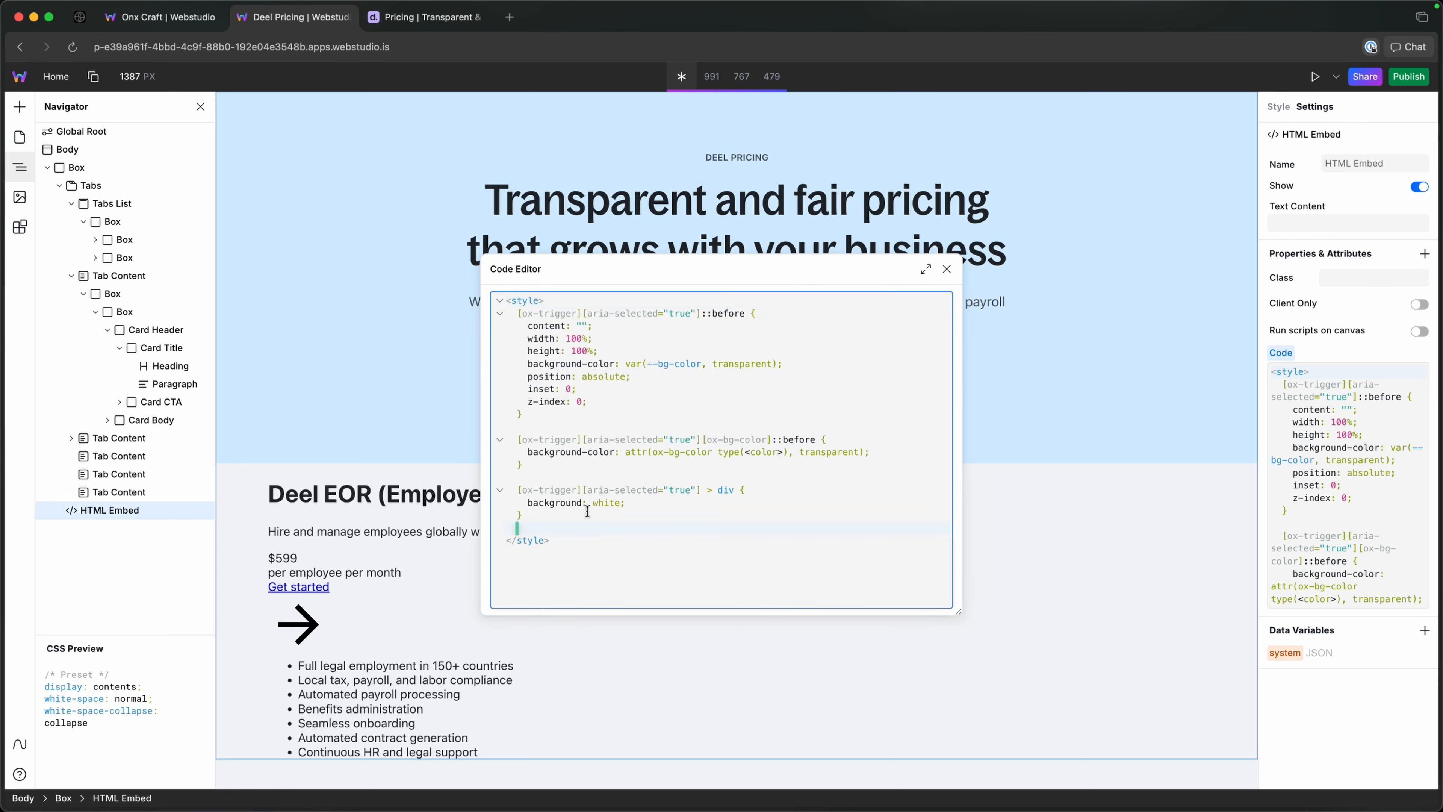
Add an empty CSS rule with the selector [ox-trigger][aria-selected="true"]::after below the > div rule.
{"action": "key", "text": "Return"}
{"action": "type", "text": "[ox-trigger][aria-se;e"}
{"action": "key", "text": "BackSpace"}
{"action": "key", "text": "BackSpace"}
{"action": "type", "text": "lected="}
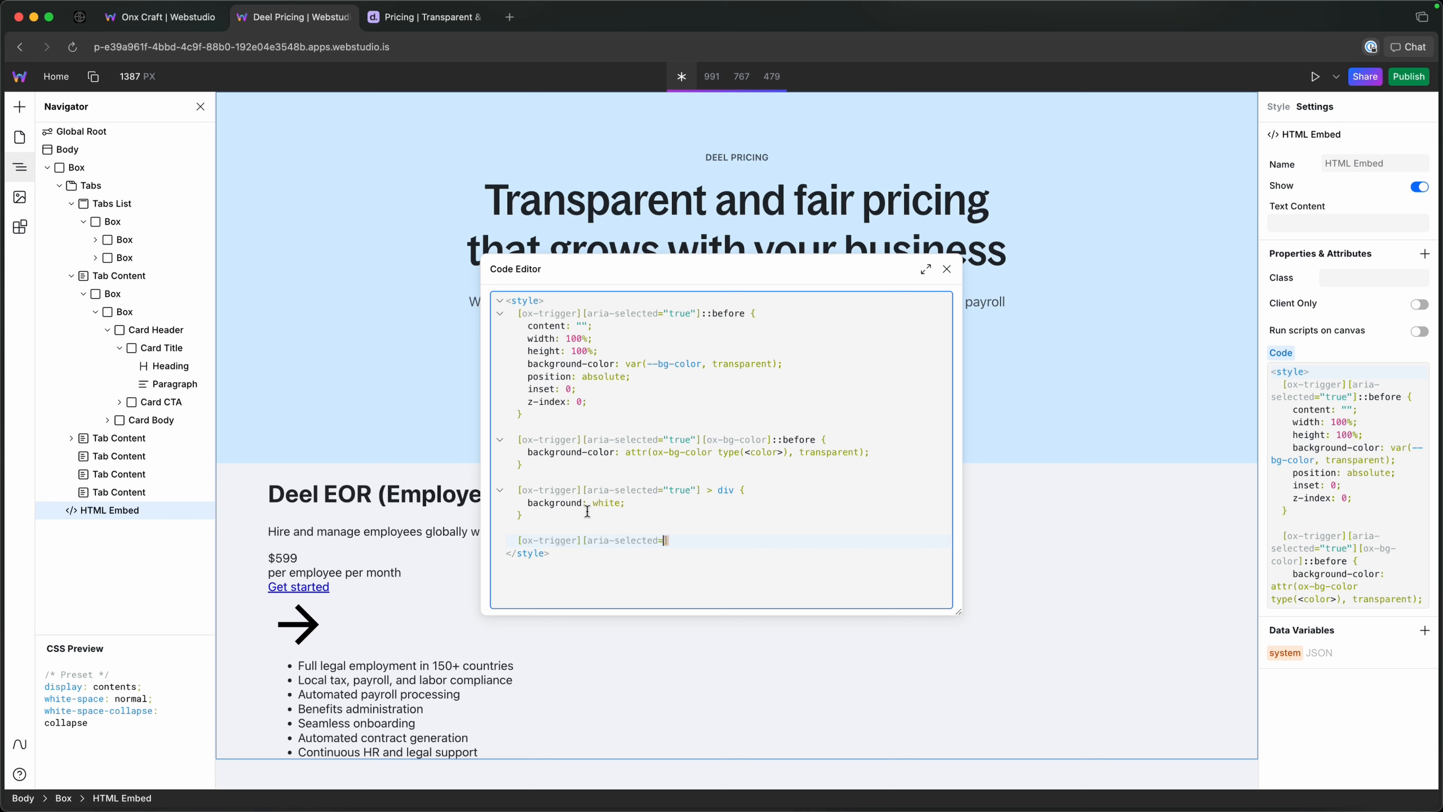
{"action": "type", "text": "\"trie"}
{"action": "key", "text": "BackSpace"}
{"action": "key", "text": "BackSpace"}
{"action": "type", "text": "ue"}
{"action": "key", "text": "Right"}
{"action": "type", "text": "::after {"}
Declare content: "" and position: absolute in the ::after rule.
{"action": "key", "text": "Return"}
{"action": "type", "text": "content: \"\";"}
{"action": "key", "text": "Return"}
{"action": "type", "text": "con"}
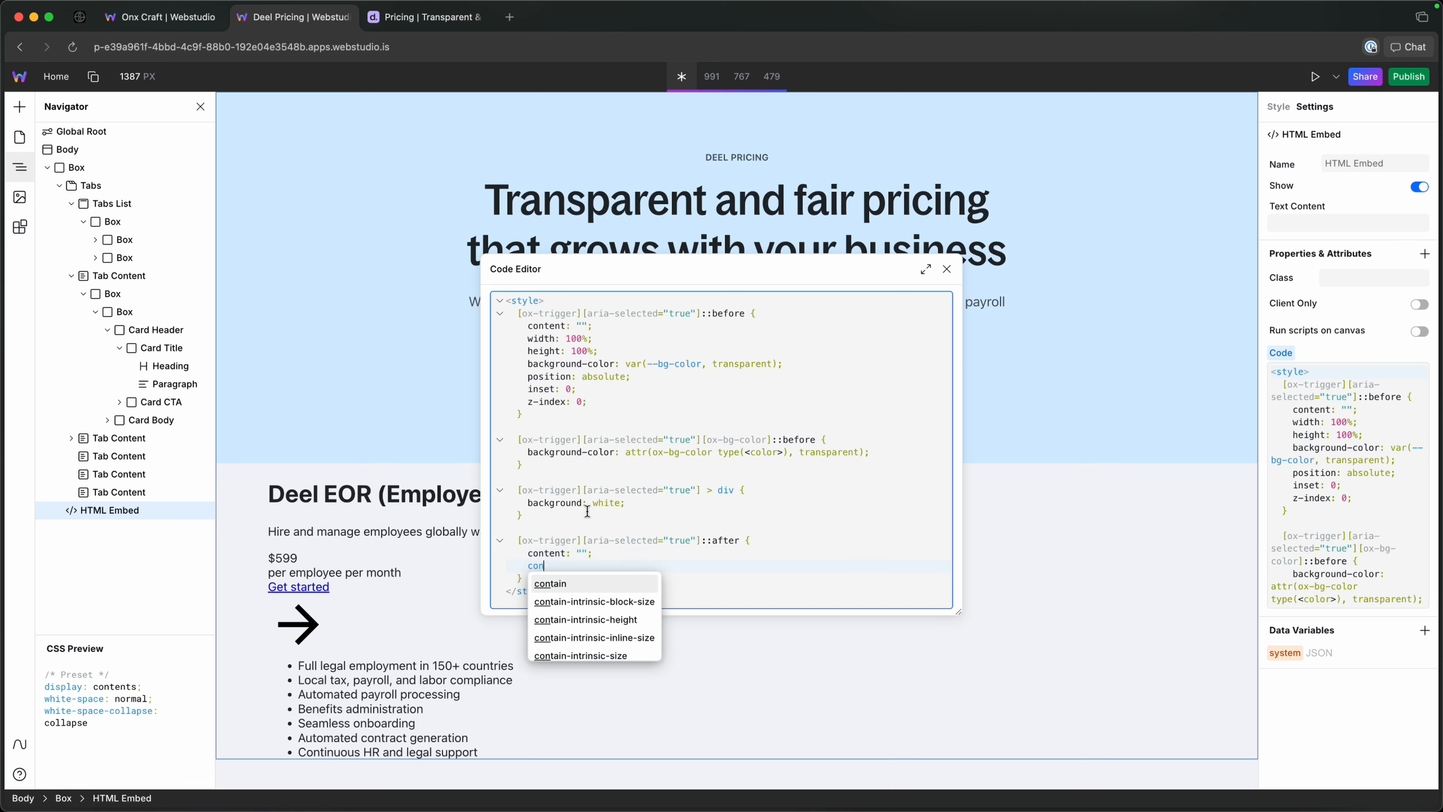
{"action": "key", "text": "BackSpace"}
{"action": "key", "text": "BackSpace"}
{"action": "key", "text": "BackSpace"}
{"action": "type", "text": "pos"}
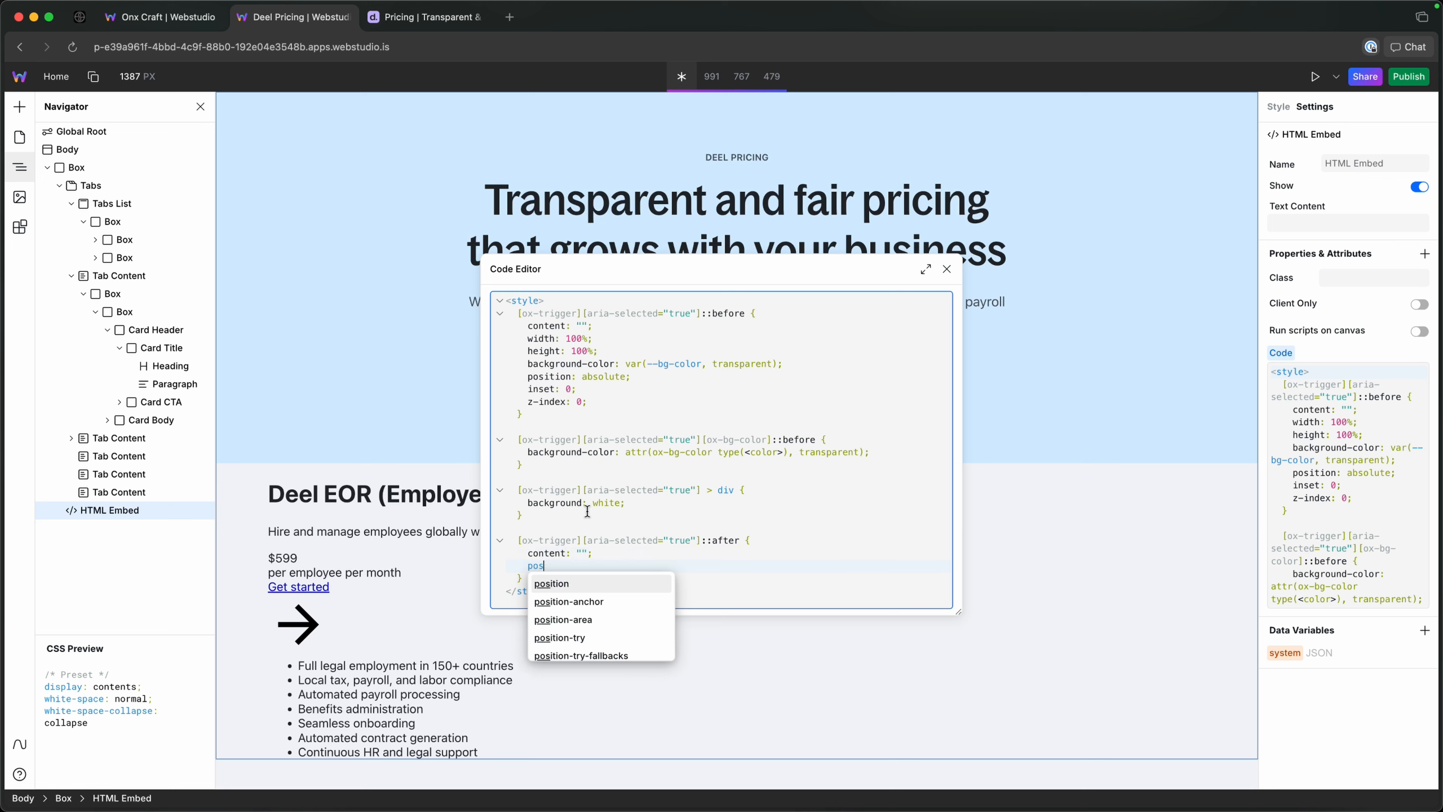
{"action": "type", "text": "ition: abs"}
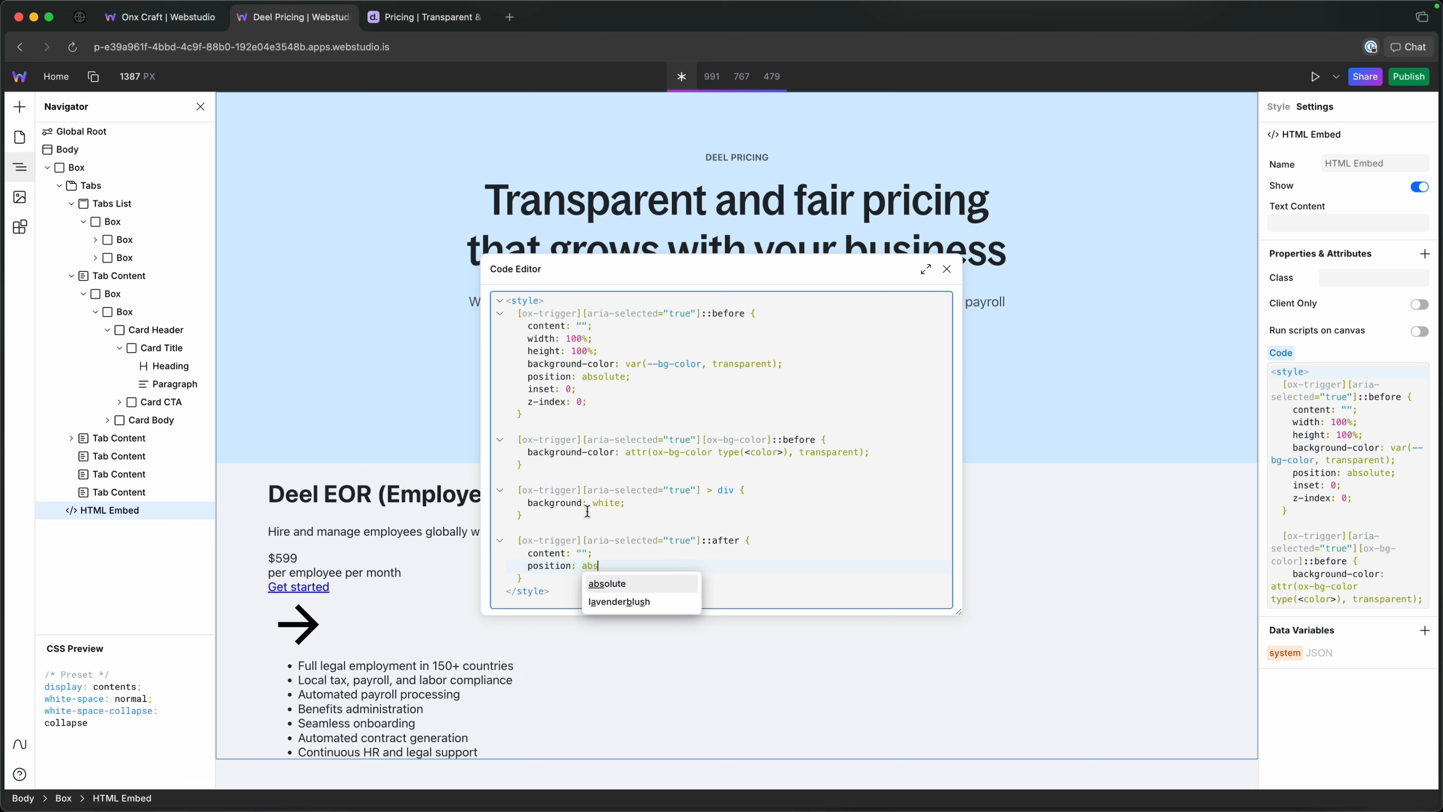
{"action": "key", "text": "Return"}
{"action": "type", "text": ";"}
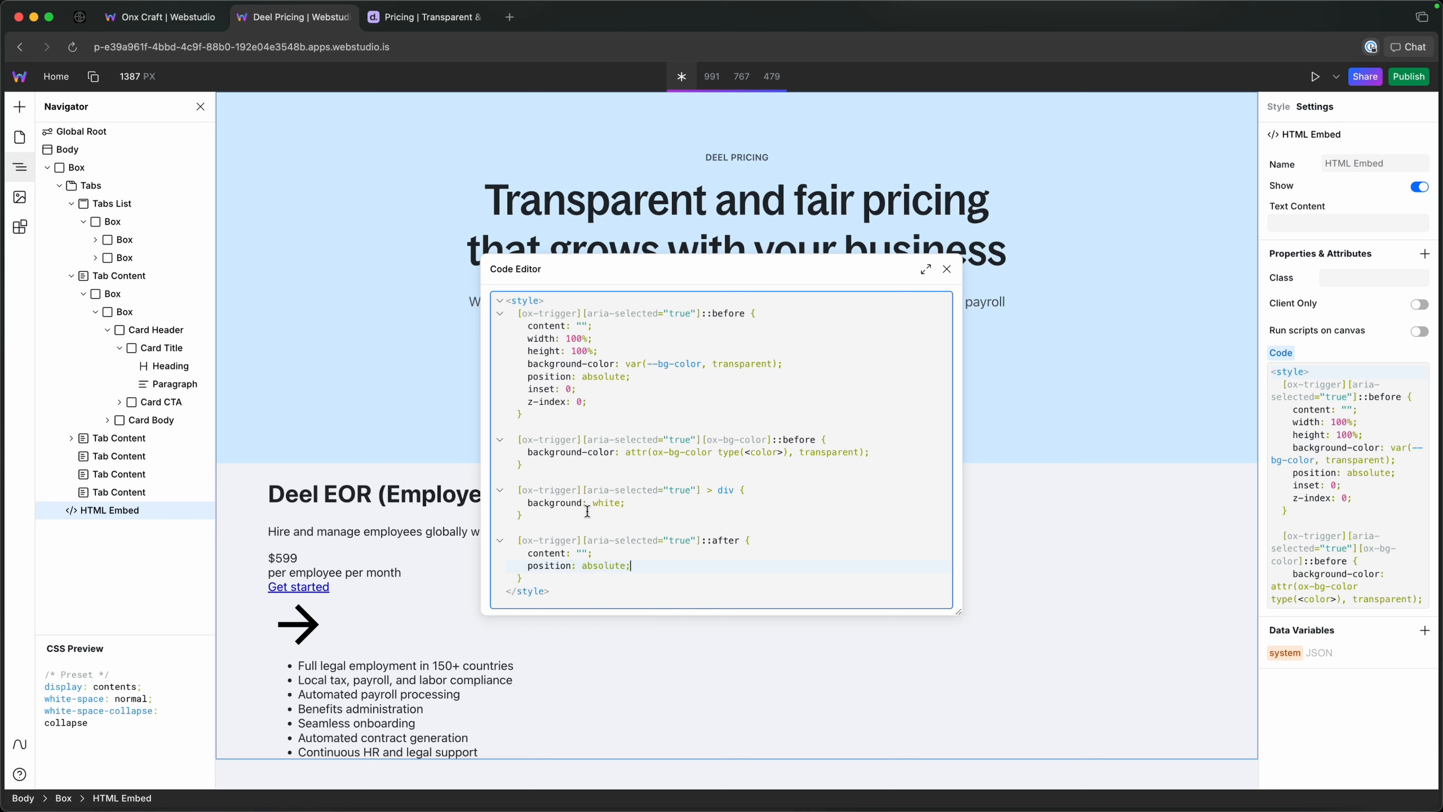
Set the ::after rule's width to 120vw and its height to 100vh.
{"action": "key", "text": "Return"}
{"action": "type", "text": "wi"}
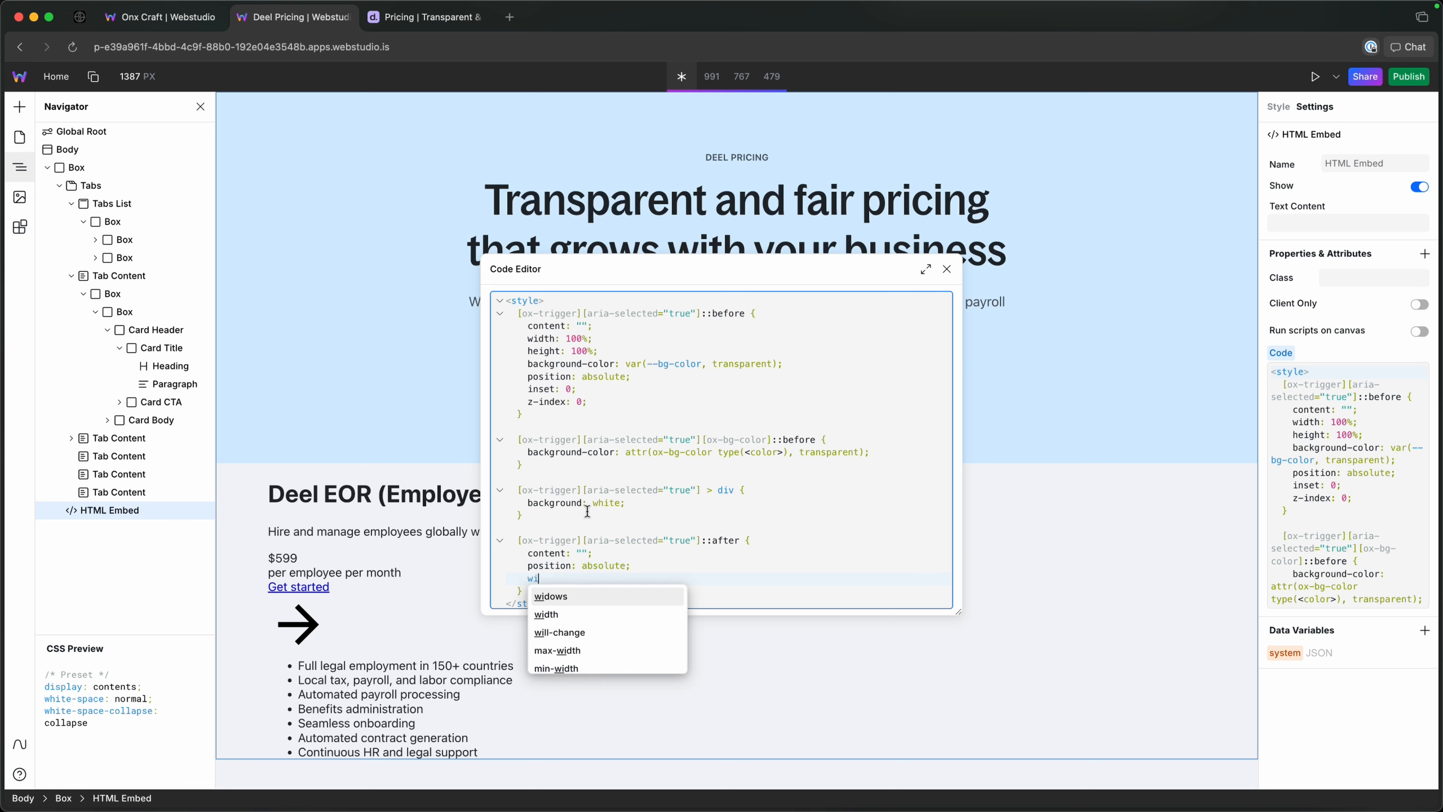
{"action": "key", "text": "Down"}
{"action": "key", "text": "Return"}
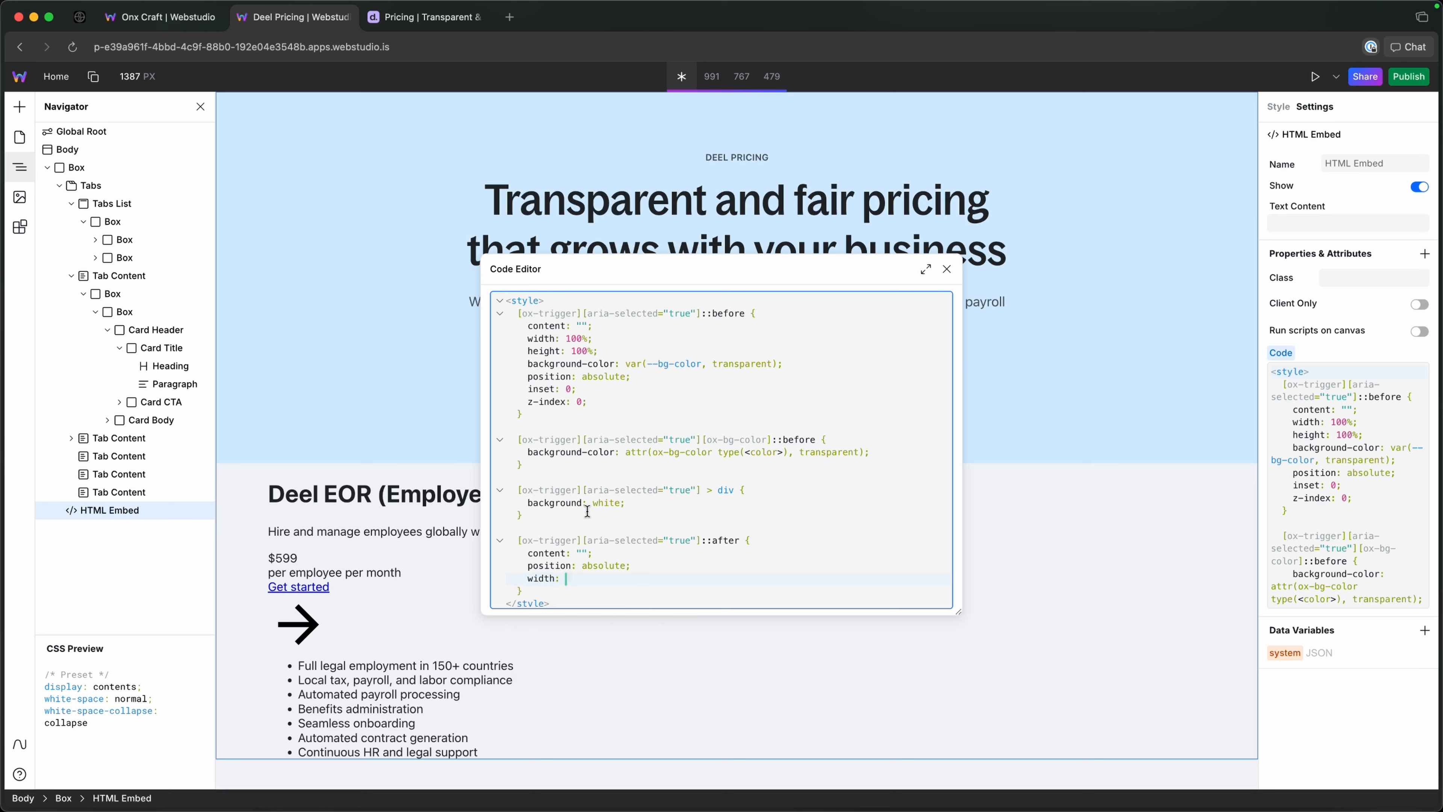
{"action": "type", "text": "129"}
{"action": "key", "text": "BackSpace"}
{"action": "type", "text": "0vw;"}
{"action": "key", "text": "Return"}
{"action": "type", "text": "height:"}
{"action": "type", "text": "00vh"}
{"action": "key", "text": "BackSpace"}
{"action": "key", "text": "BackSpace"}
{"action": "key", "text": "BackSpace"}
{"action": "key", "text": "BackSpace"}
{"action": "type", "text": "100vh"}
{"action": "key", "text": "Return"}
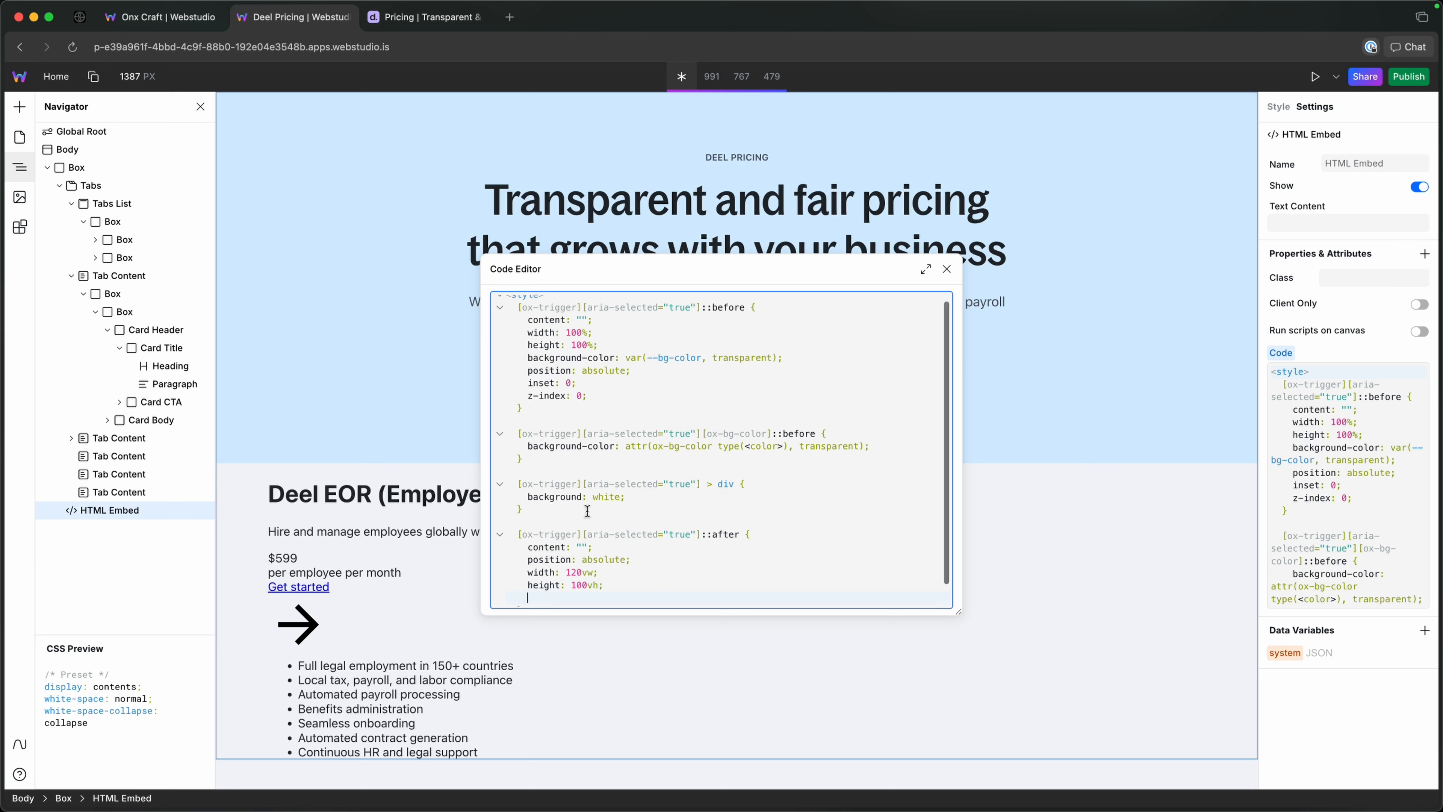
Add a background-color property to the ::after rule and copy the attr(ox-bg-color type(<color>) expression from the [ox-bg-color]::before rule.
{"action": "type", "text": "backg"}
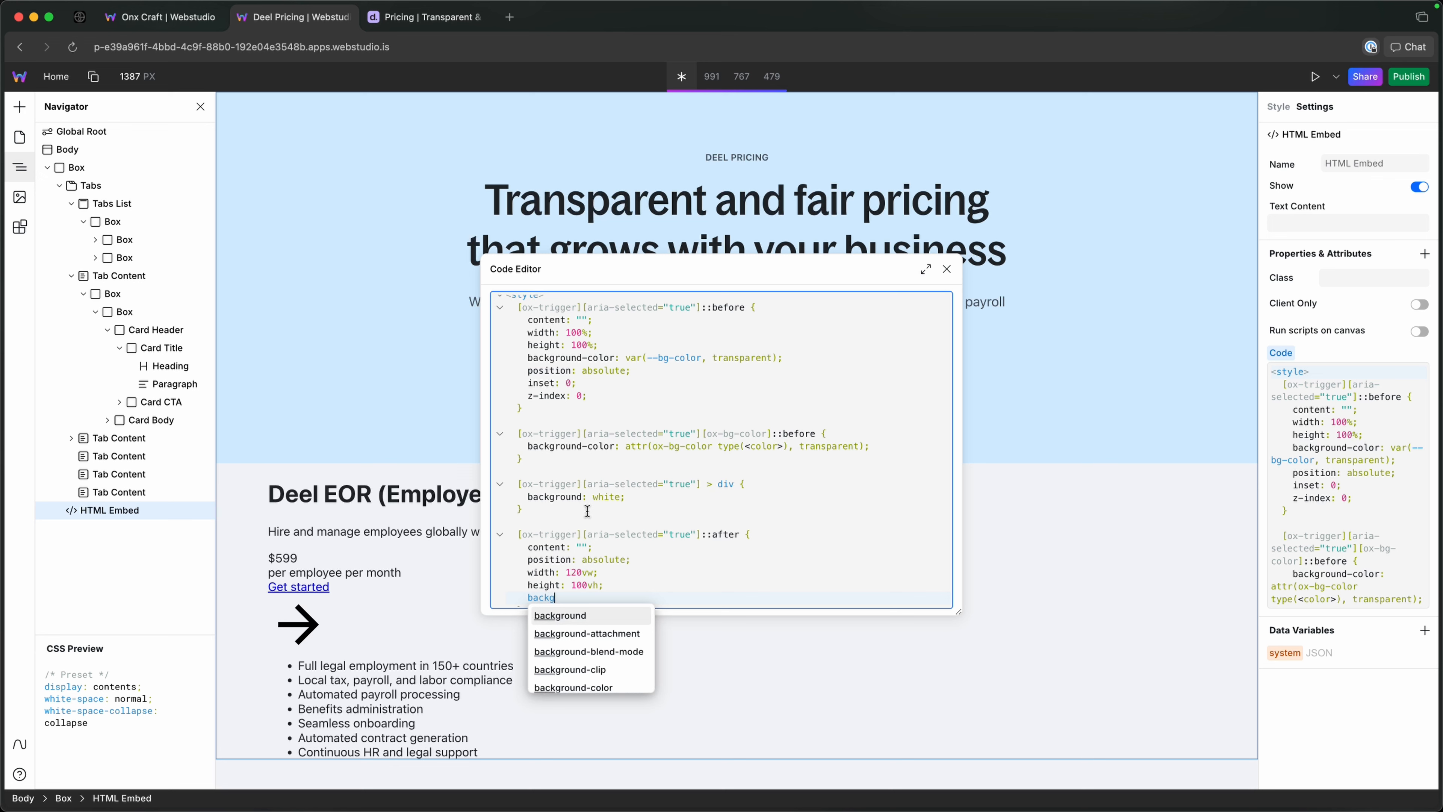
{"action": "type", "text": "round-color:"}
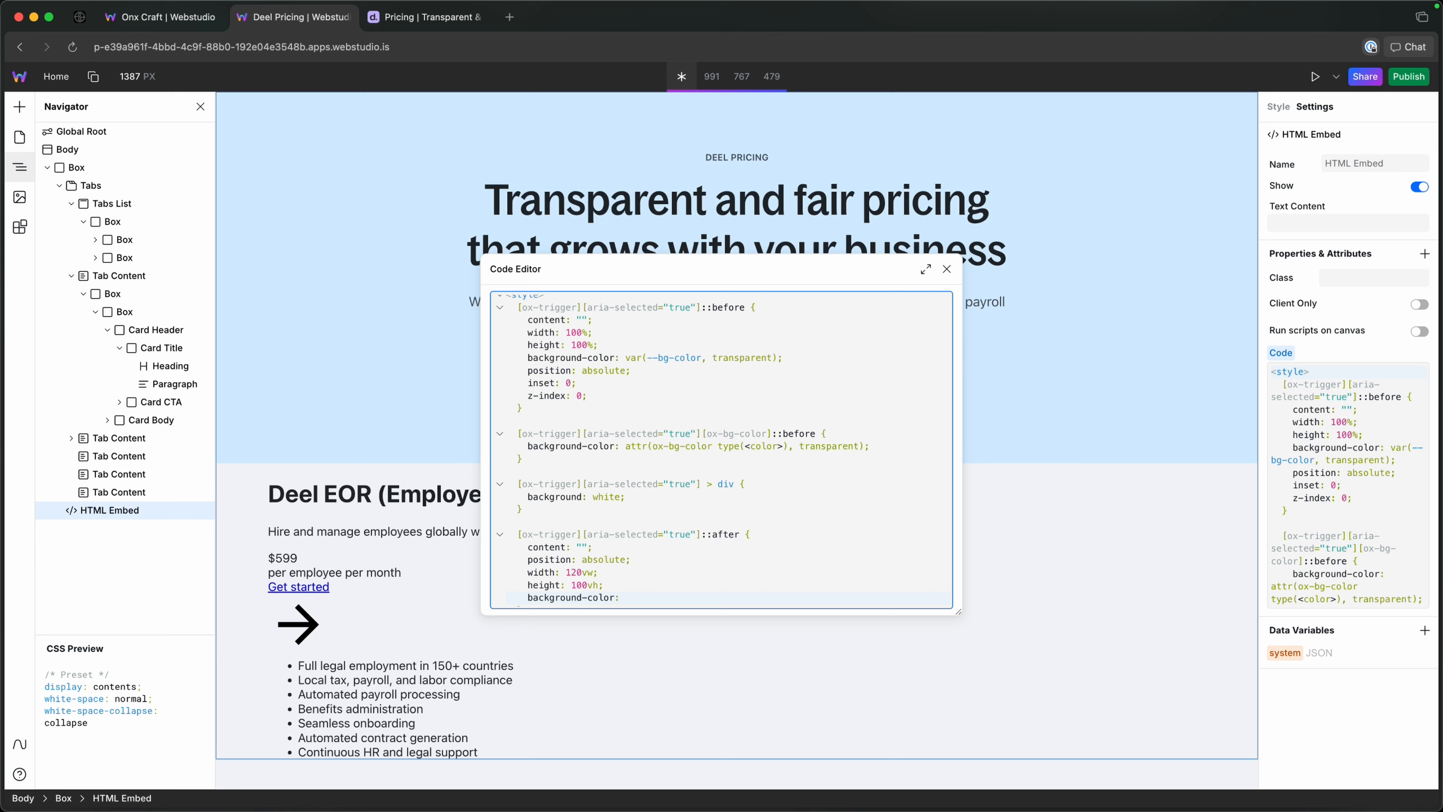
{"action": "scroll", "coordinate": [630, 470], "scroll_direction": "down", "scroll_amount": 1}
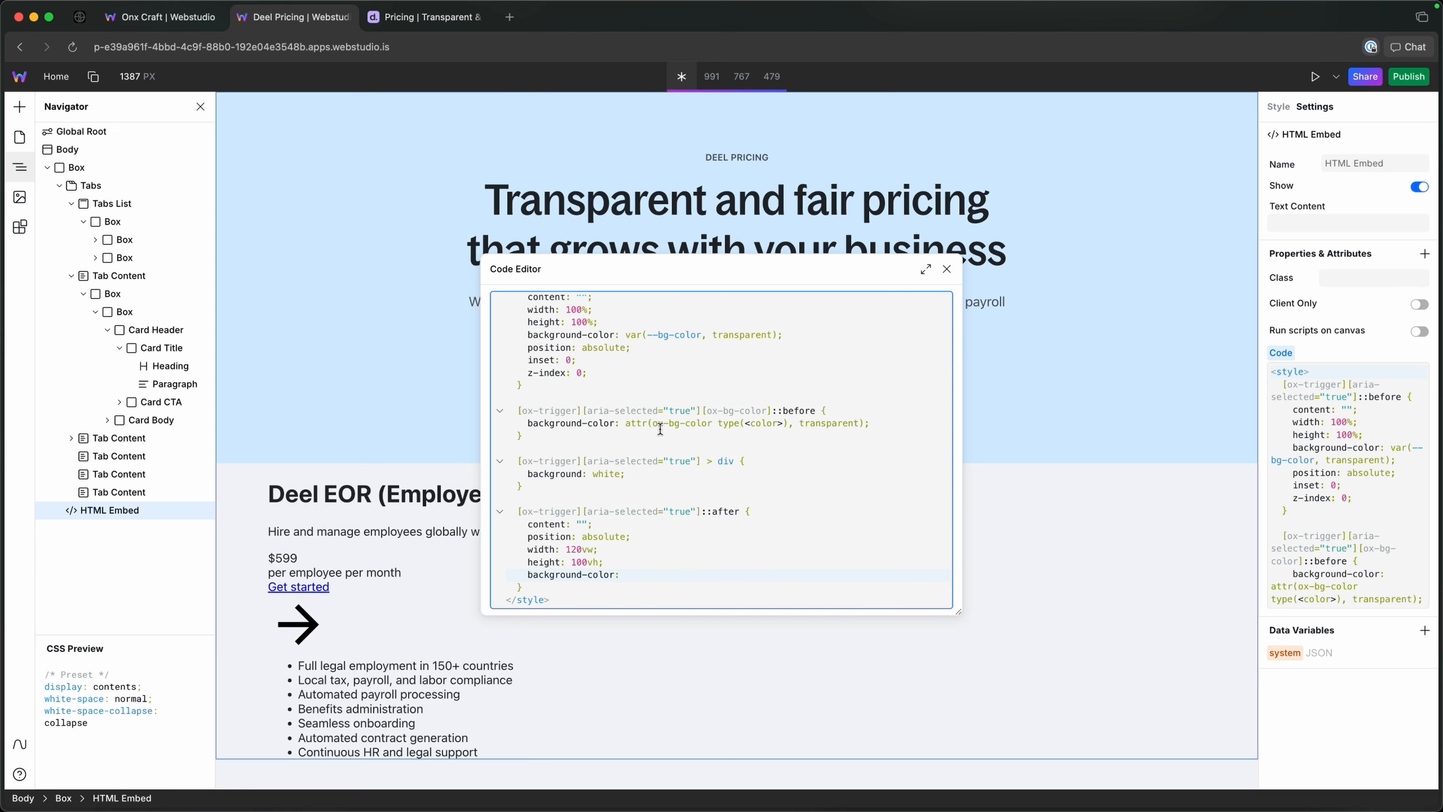
{"action": "left_click_drag", "start_coordinate": [625, 424], "coordinate": [787, 423]}
{"action": "key", "text": "super+c"}
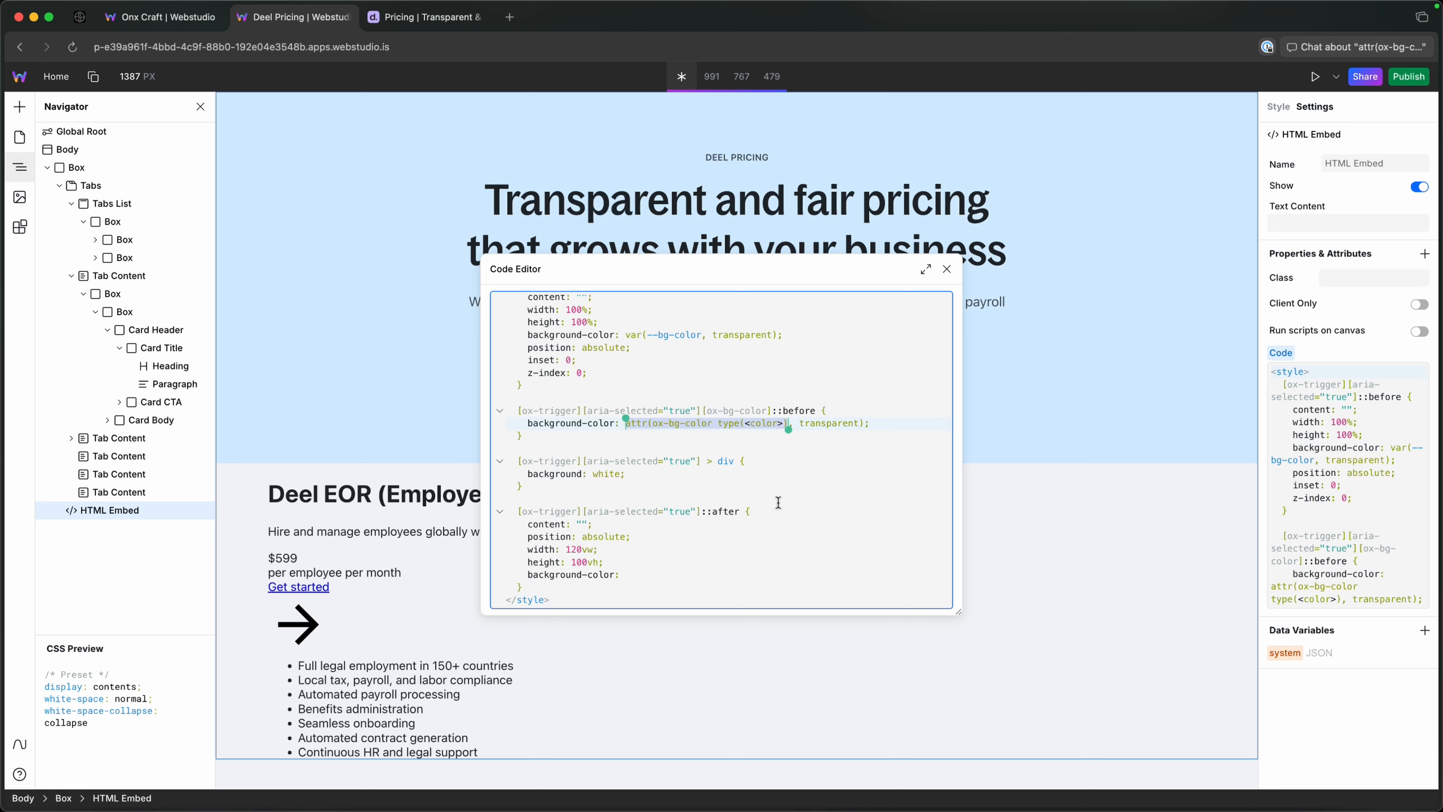
Start the ::after rule's background-color value as color-mix(in srgb, …) with the copied attr(ox-bg-color type(<color>) expression pasted in.
{"action": "left_click", "coordinate": [694, 575]}
{"action": "type", "text": "color"}
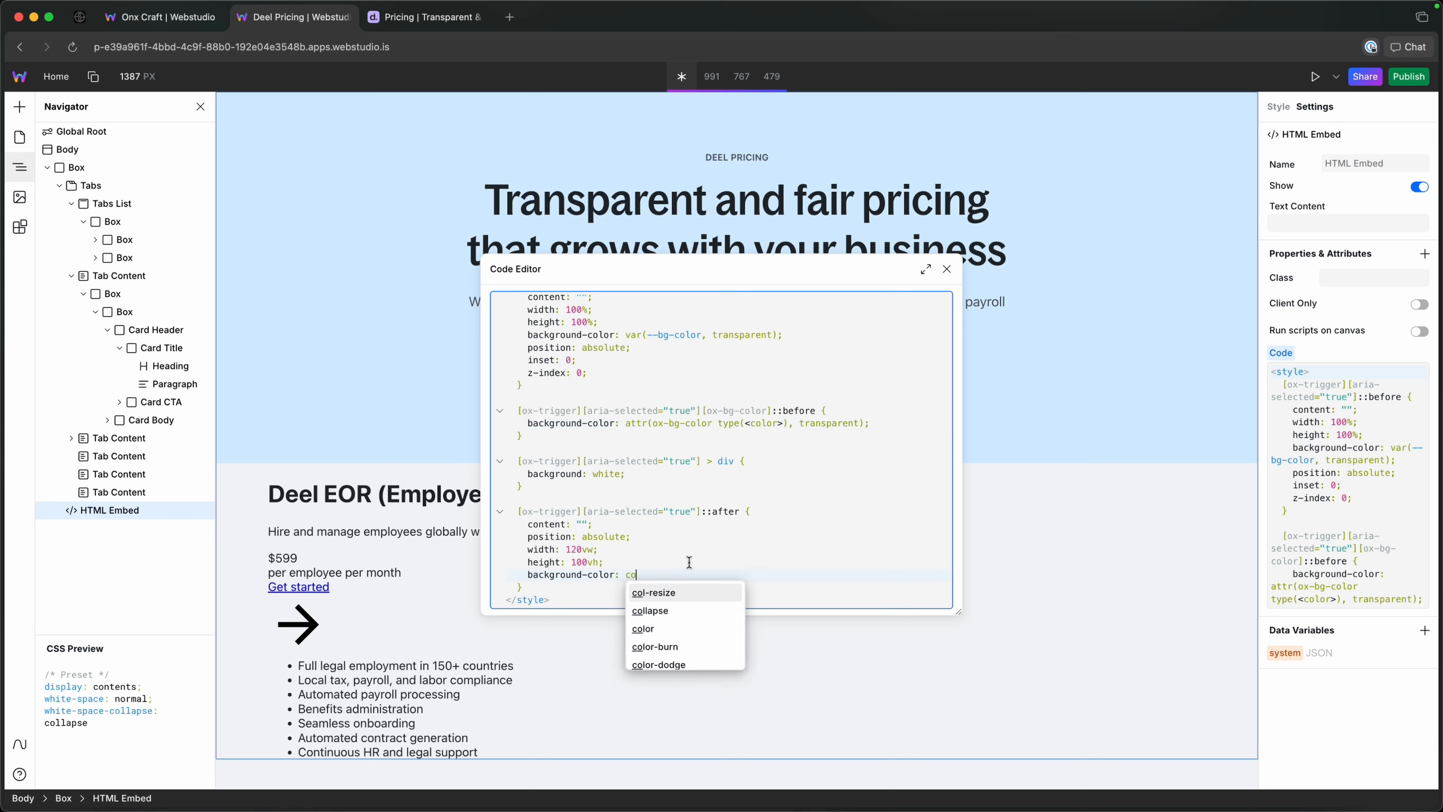
{"action": "type", "text": "-mi"}
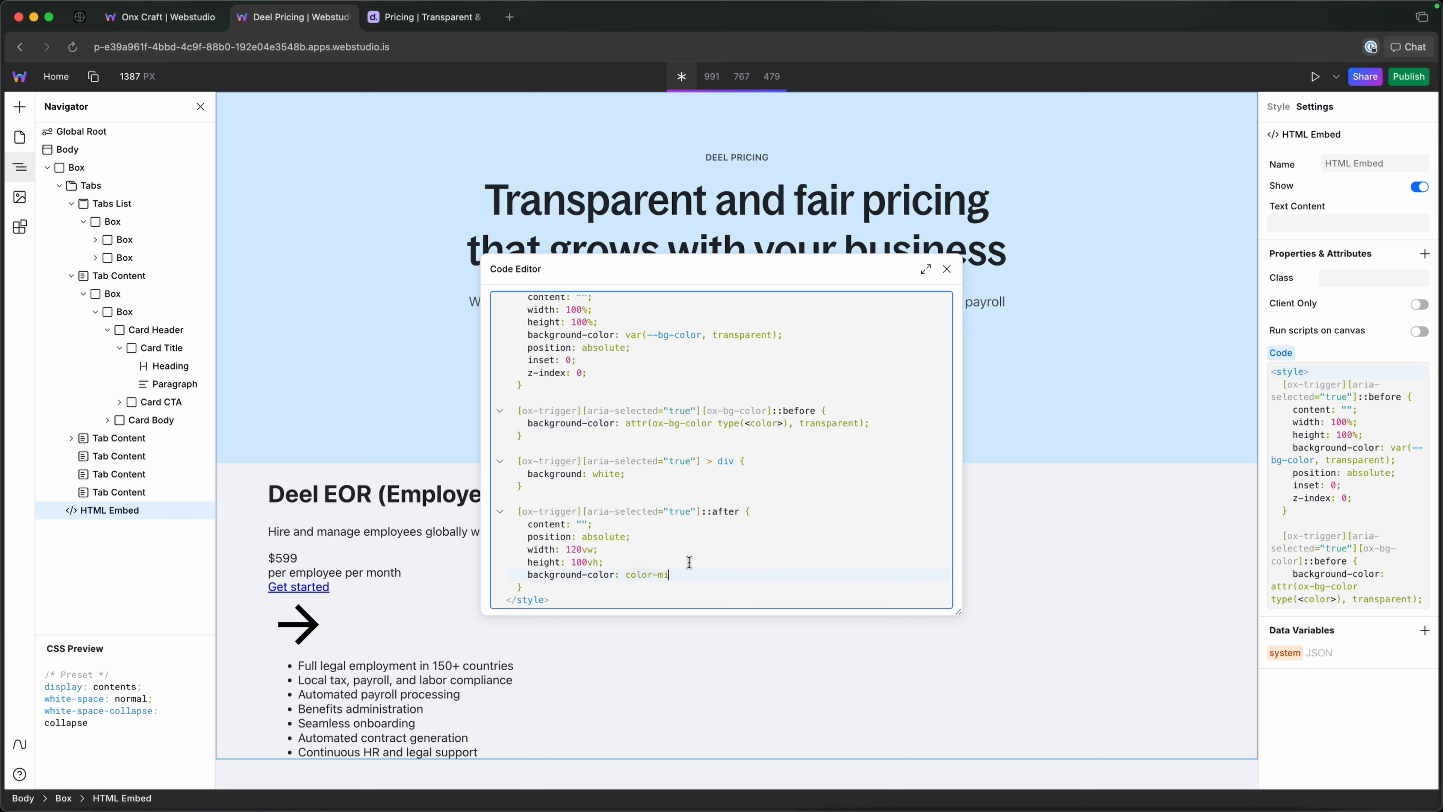
{"action": "type", "text": "x()"}
{"action": "type", "text": "in srgb"}
{"action": "type", "text": ","}
{"action": "key", "text": "super+v"}
{"action": "type", "text": ", "}
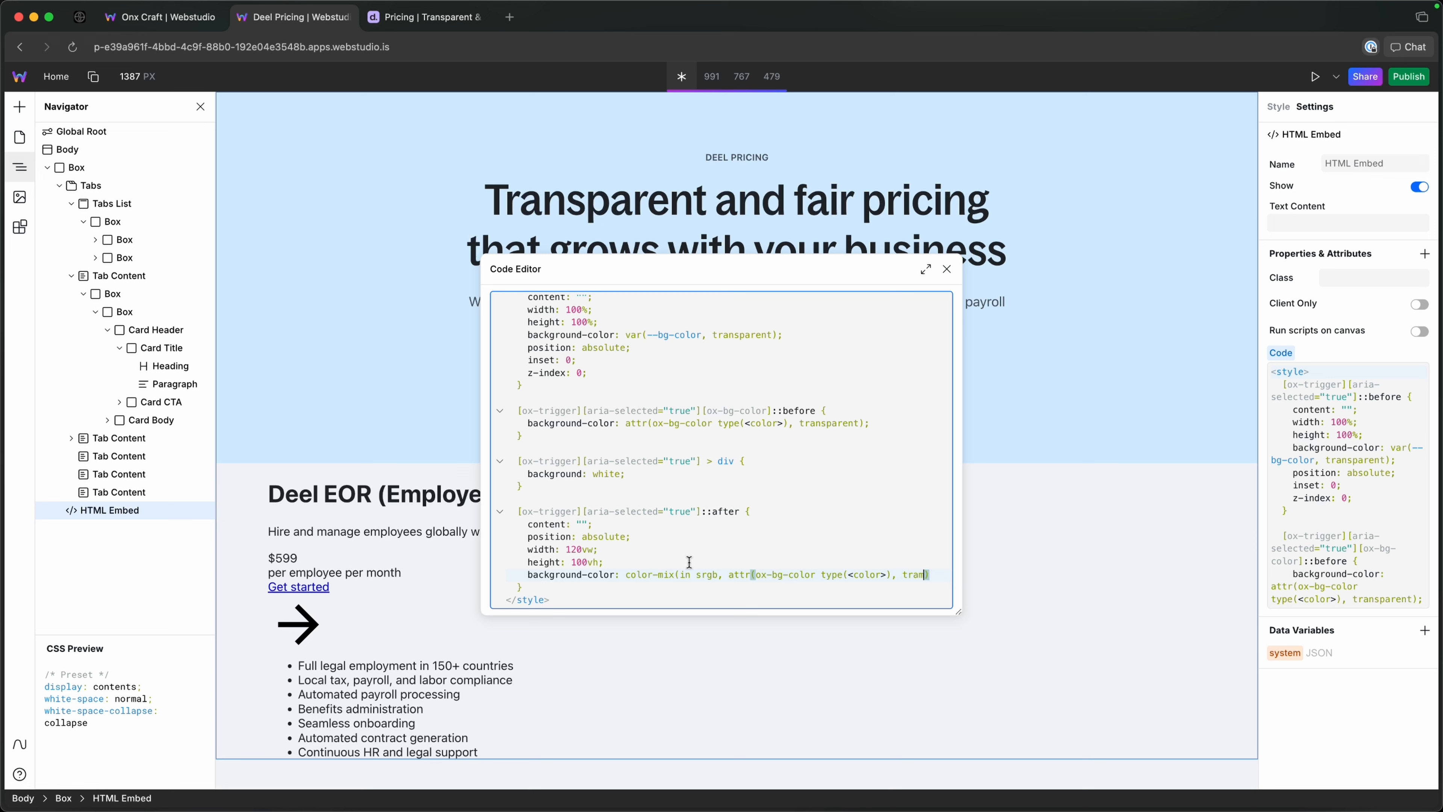
{"action": "type", "text": "tran"}
Complete the color-mix value in the ::after rule with transparent 70% and black 5%, and end the declaration.
{"action": "key", "text": "Escape"}
{"action": "type", "text": "sp"}
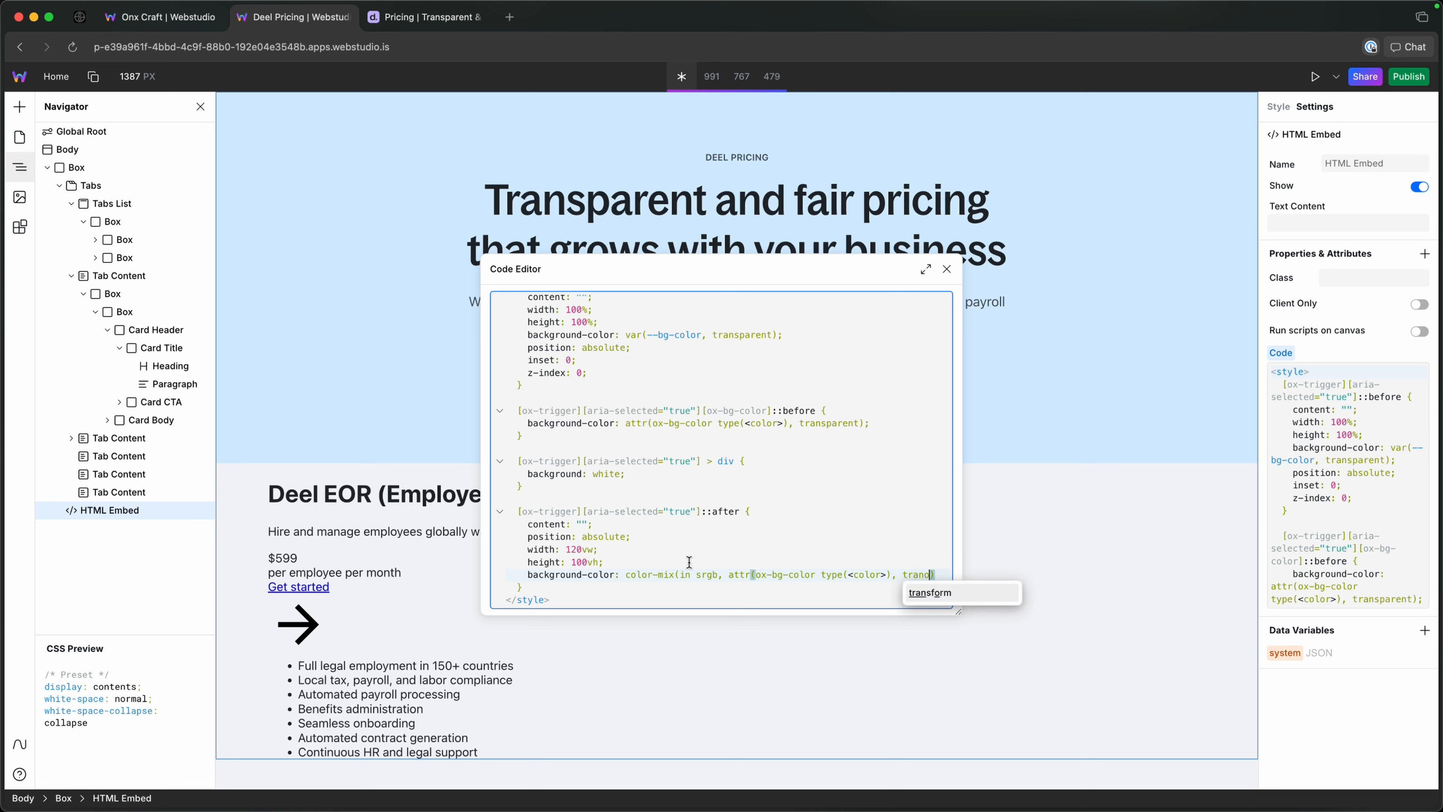
{"action": "key", "text": "Return"}
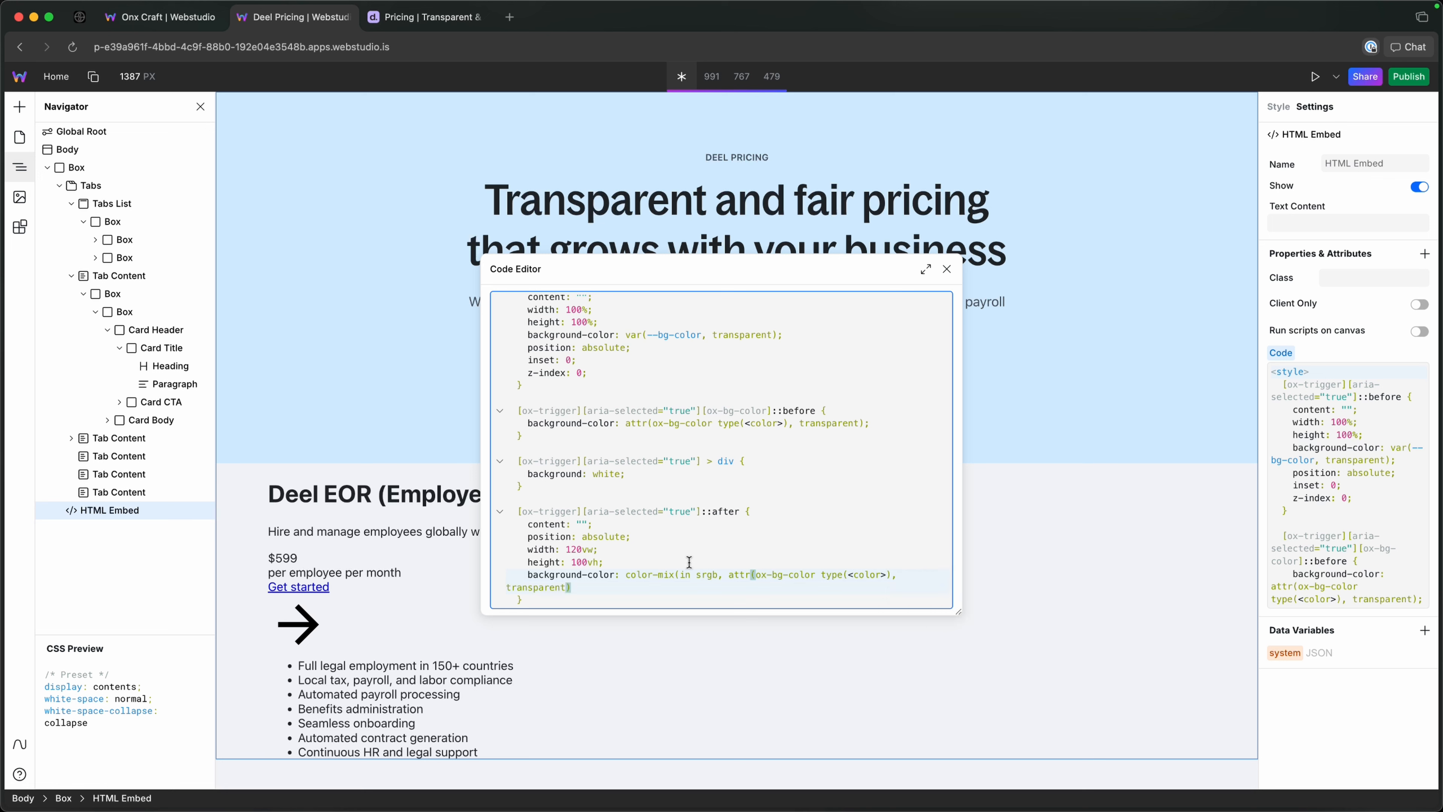
{"action": "type", "text": "70%, black"}
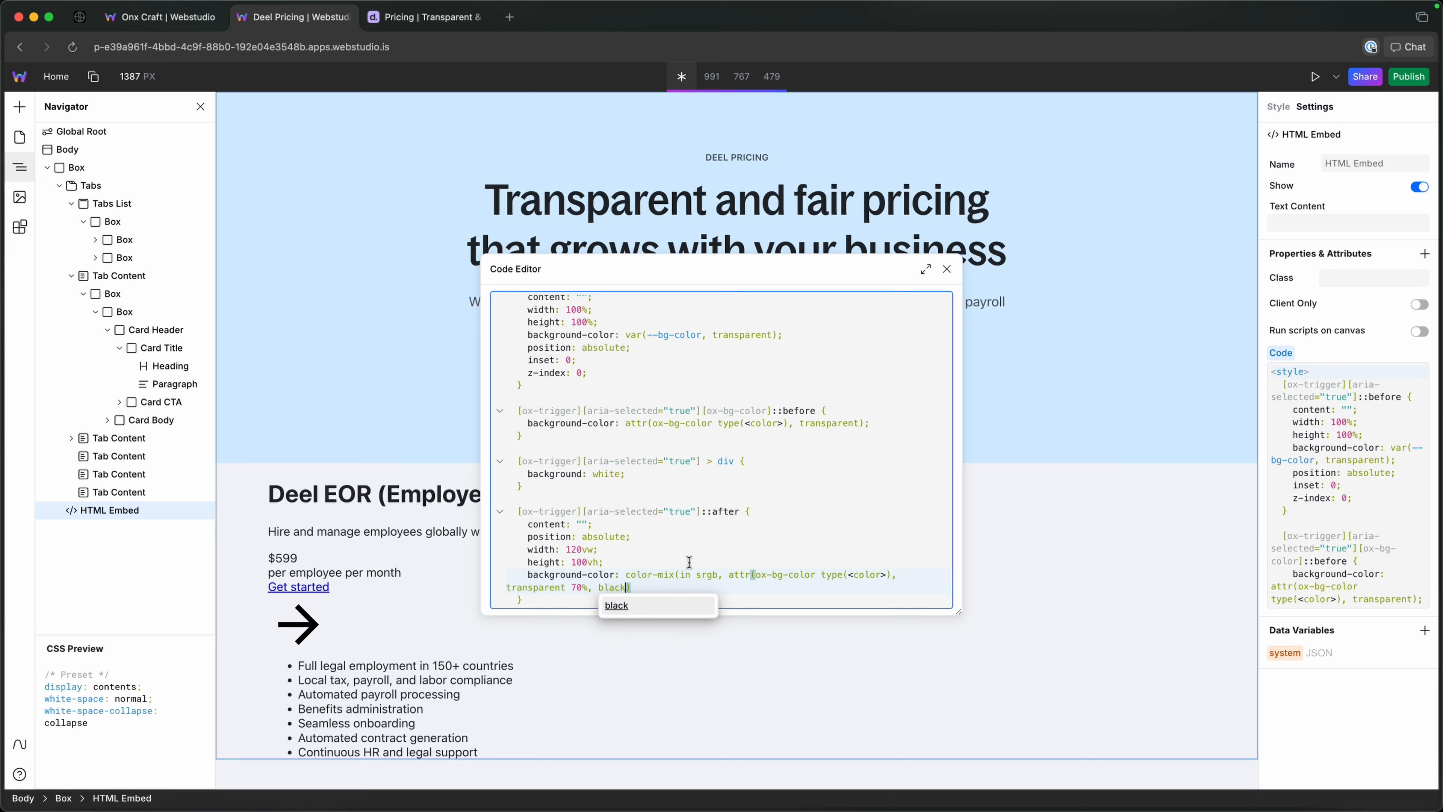
{"action": "type", "text": " 5%)"}
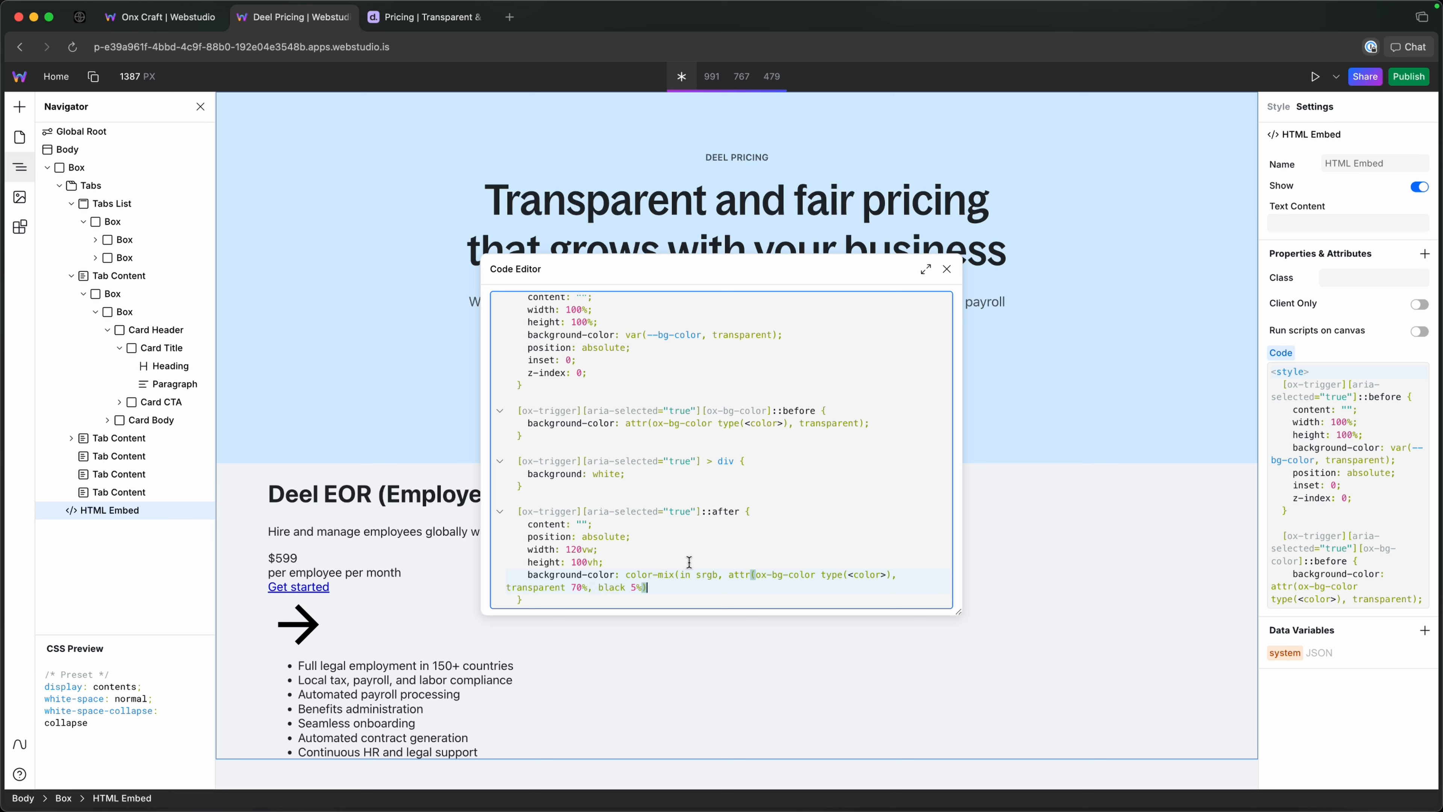
{"action": "type", "text": ";     "}
{"action": "type", "text": "cli"}
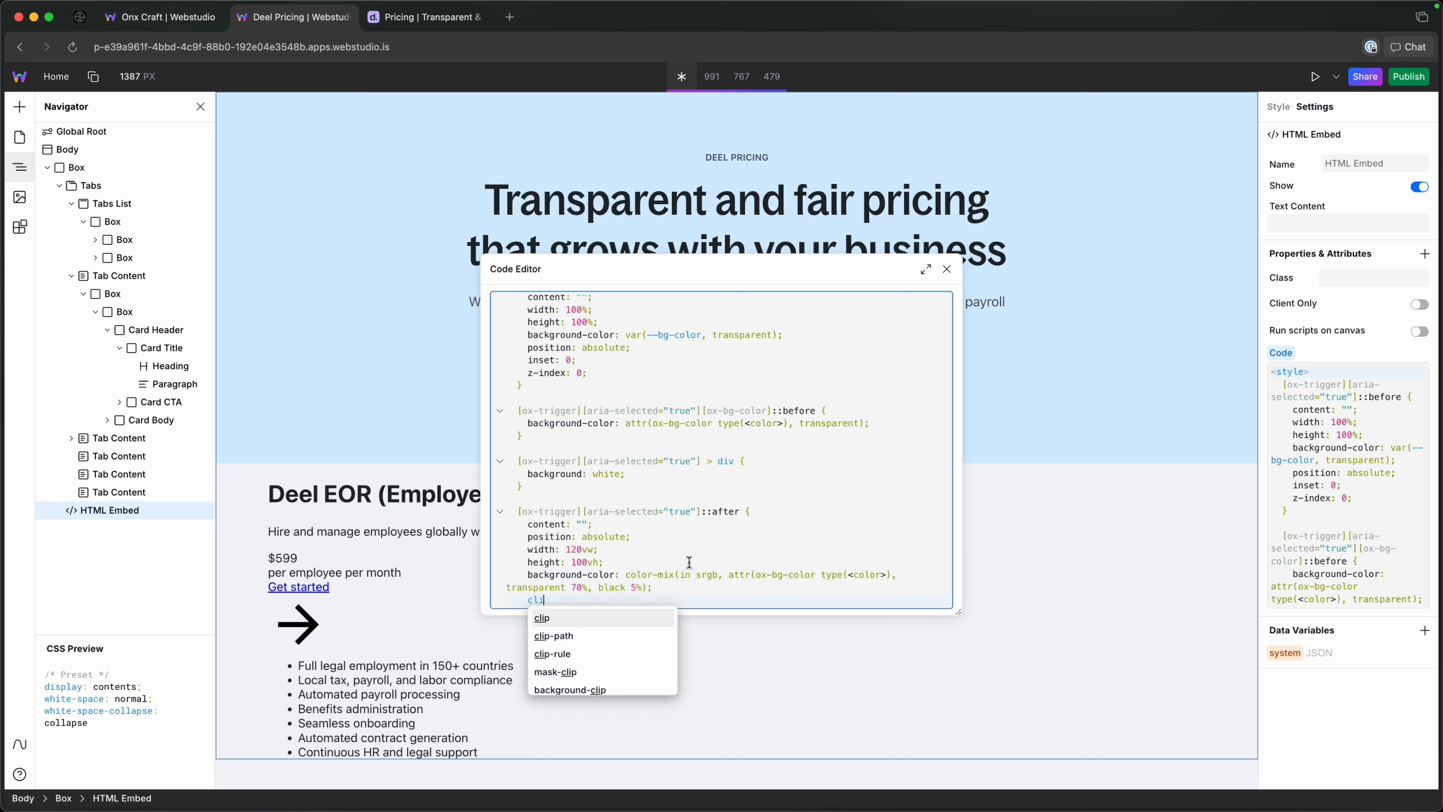
Set the ::after rule's clip-path to polygon(95.08% 18.11%, 100% 82.67%, 12.71% 100%, 0% 34.97%, 29.22% 0%).
{"action": "key", "text": "Down"}
{"action": "key", "text": "Return"}
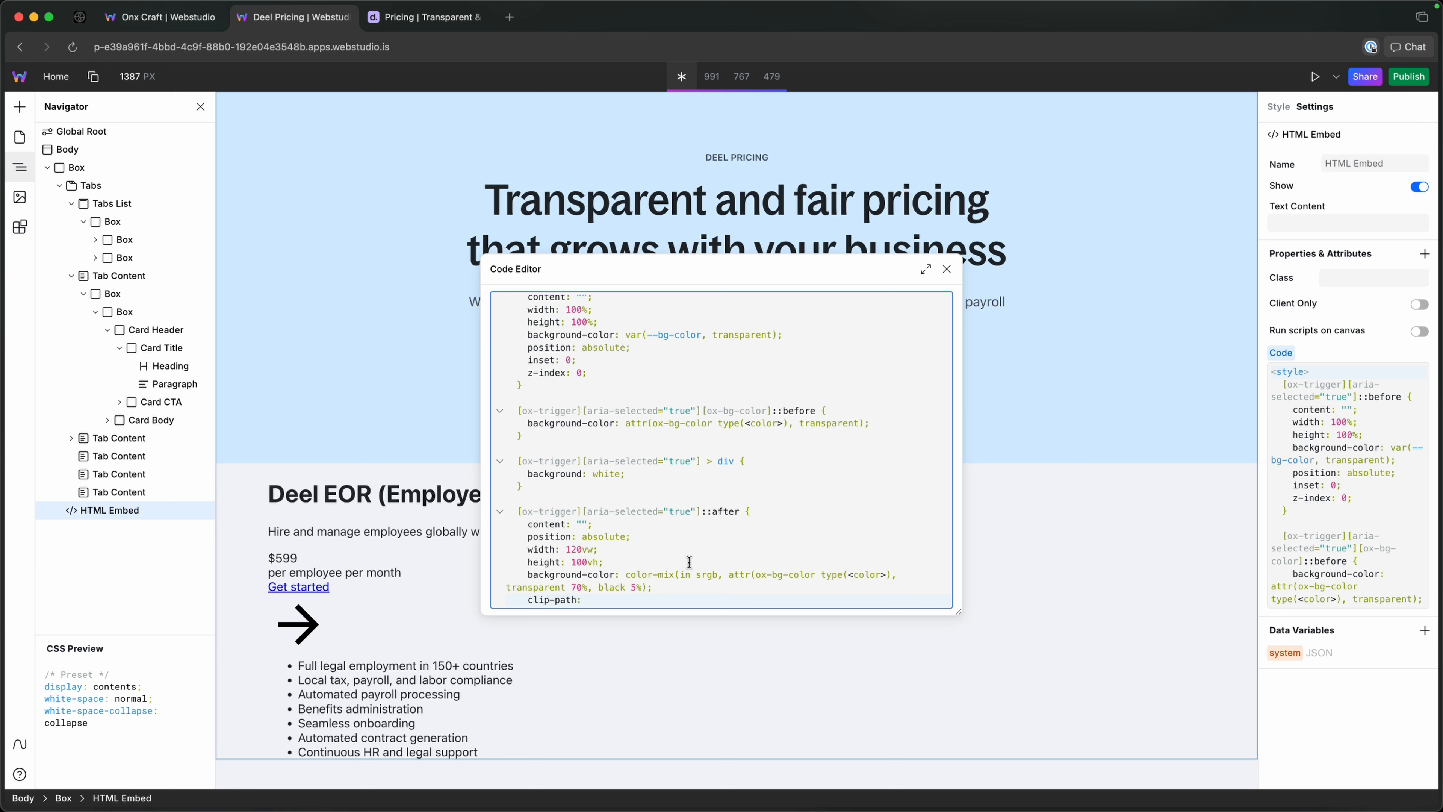
{"action": "key", "text": "super+Tab"}
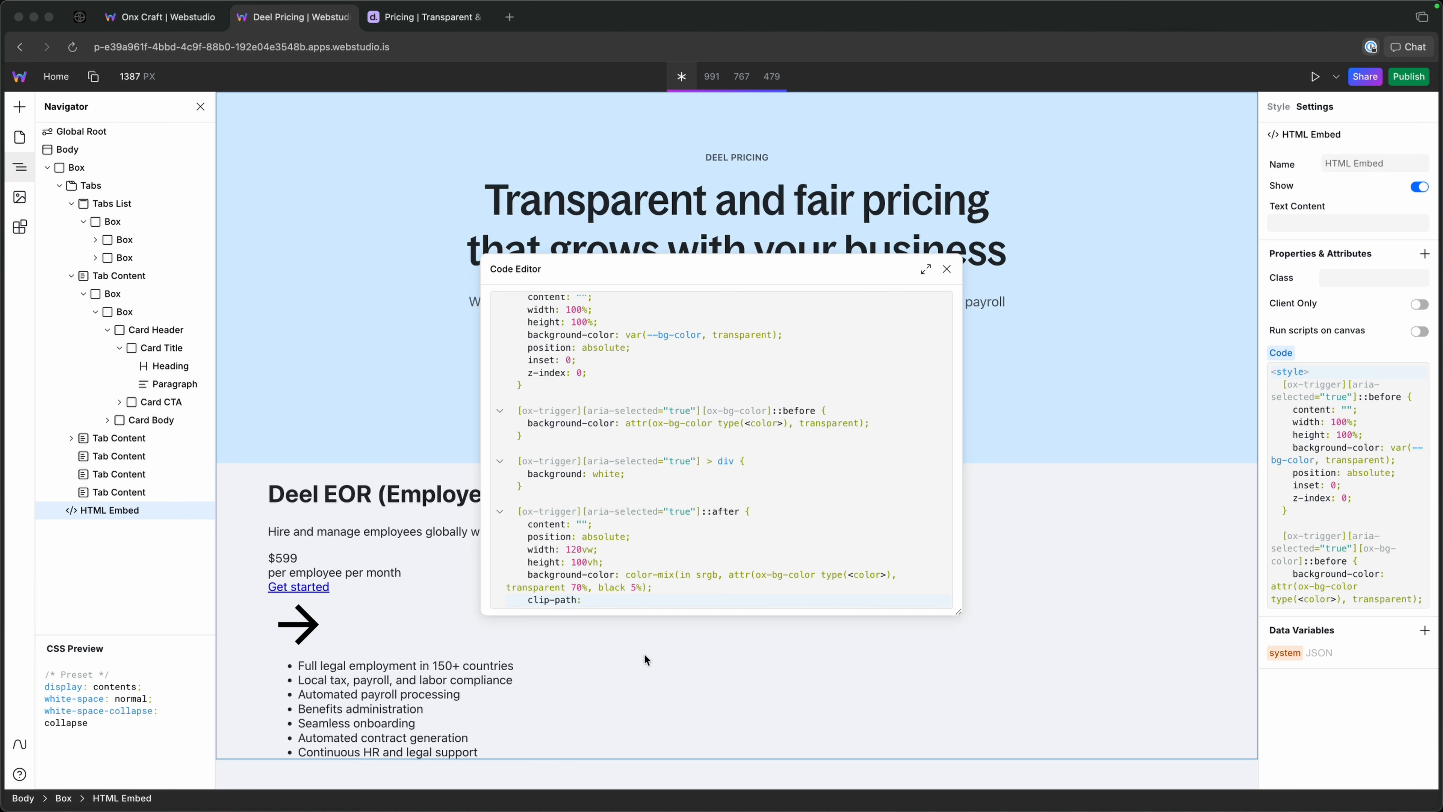
{"action": "left_click", "coordinate": [622, 600]}
{"action": "key", "text": "super+v"}
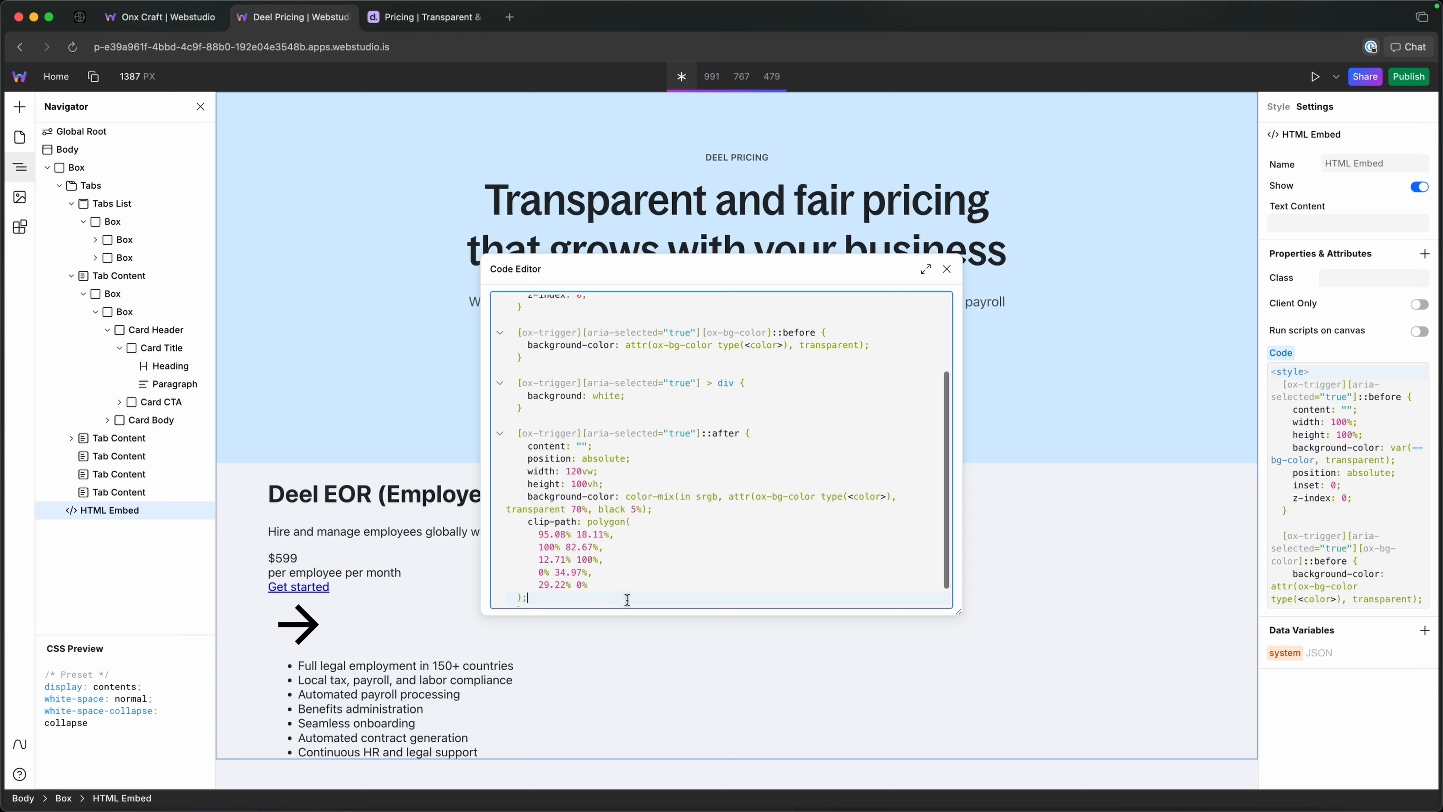
{"action": "key", "text": "ctrl+Tab"}
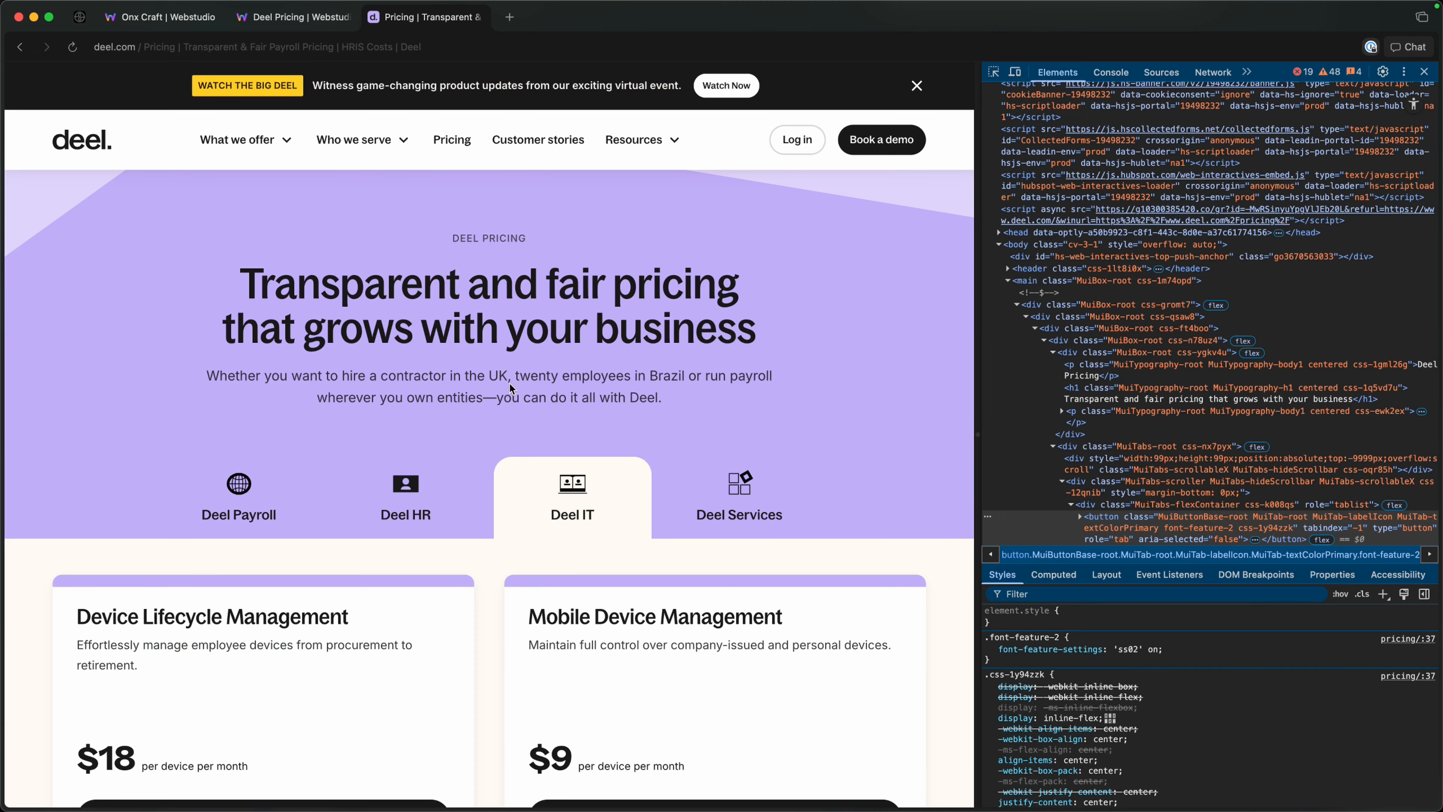
{"action": "left_click", "coordinate": [293, 17]}
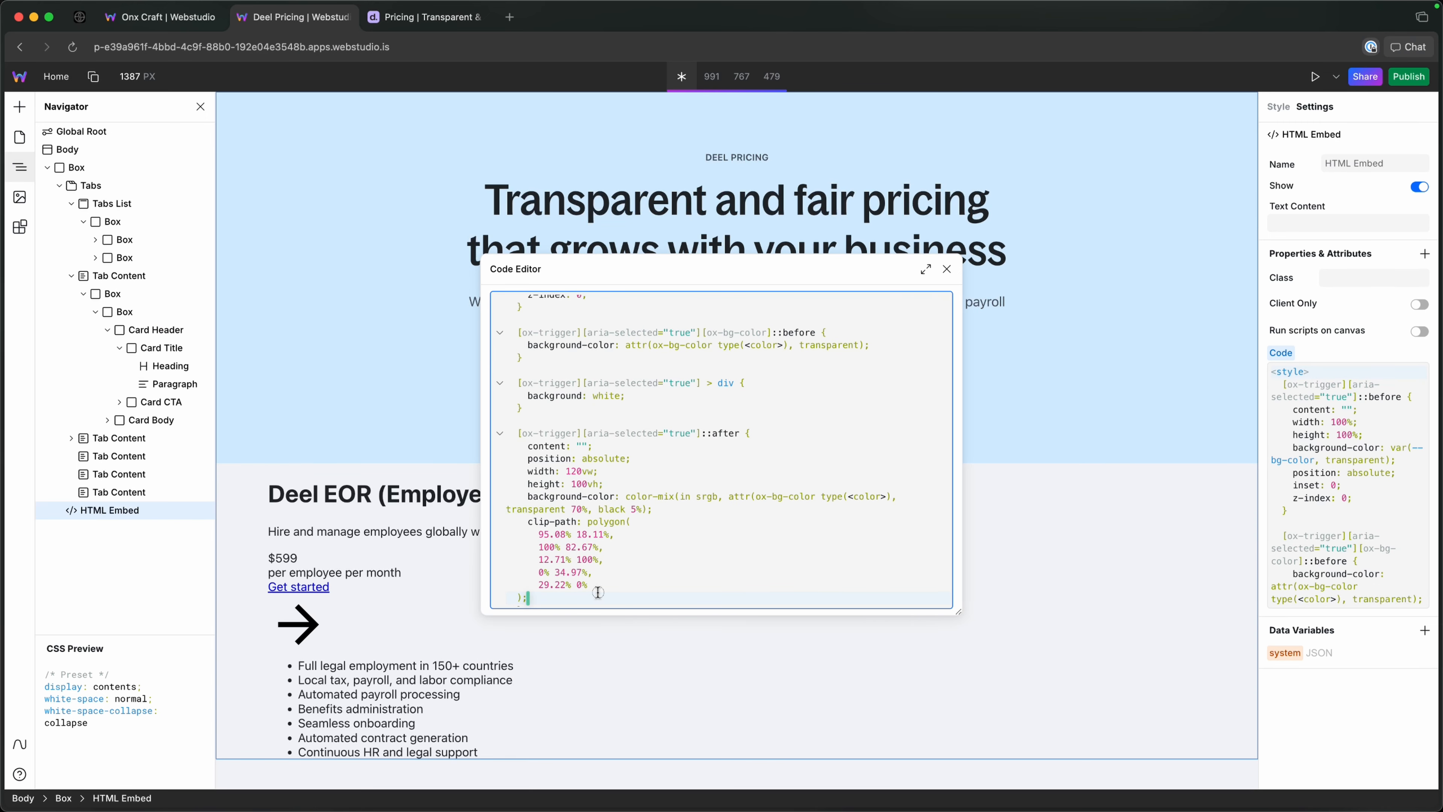
Declare z-index: 0 below the clip-path in the ::after rule.
{"action": "scroll", "coordinate": [597, 583], "scroll_direction": "down", "scroll_amount": 1}
{"action": "key", "text": "Return"}
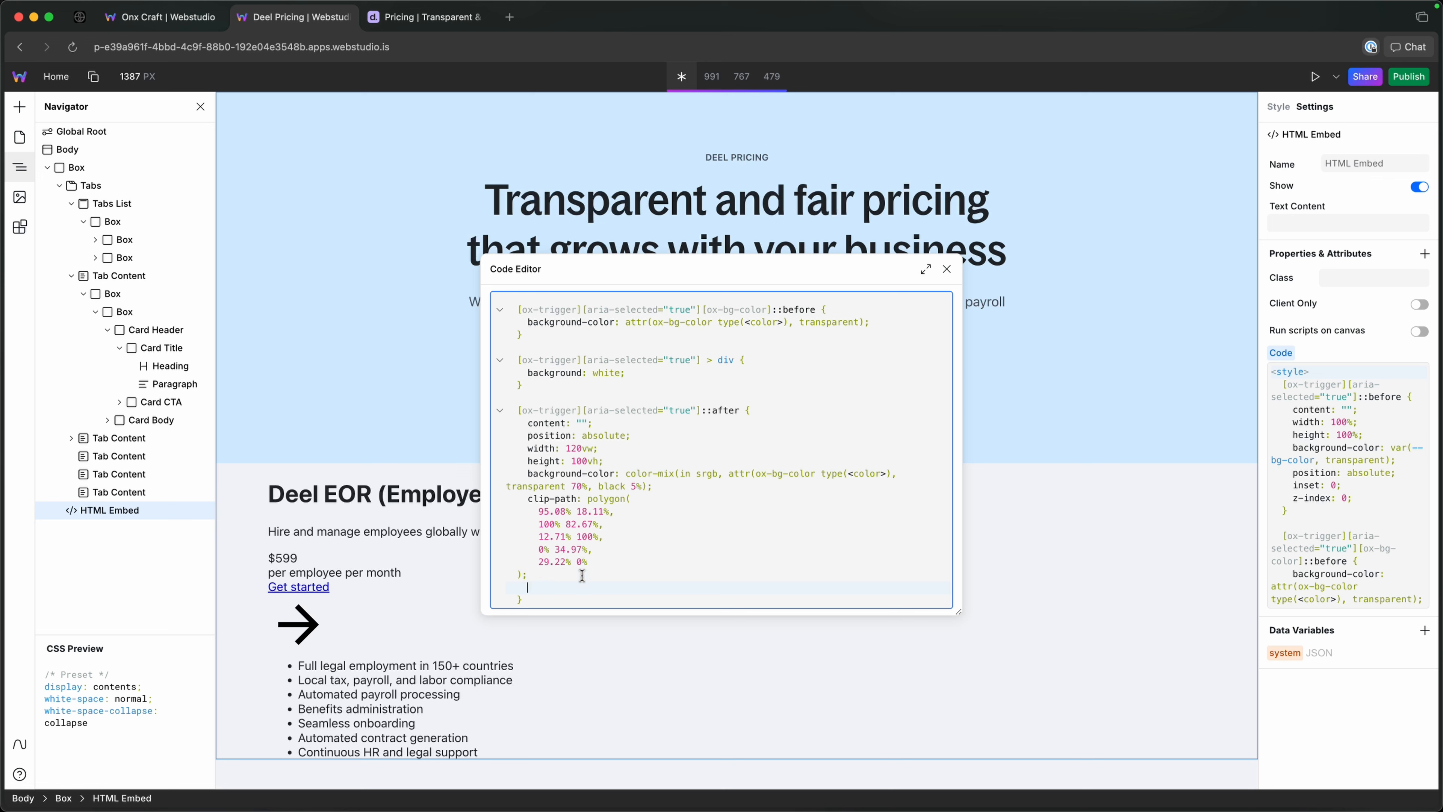
{"action": "type", "text": "z-index: 0;     top"}
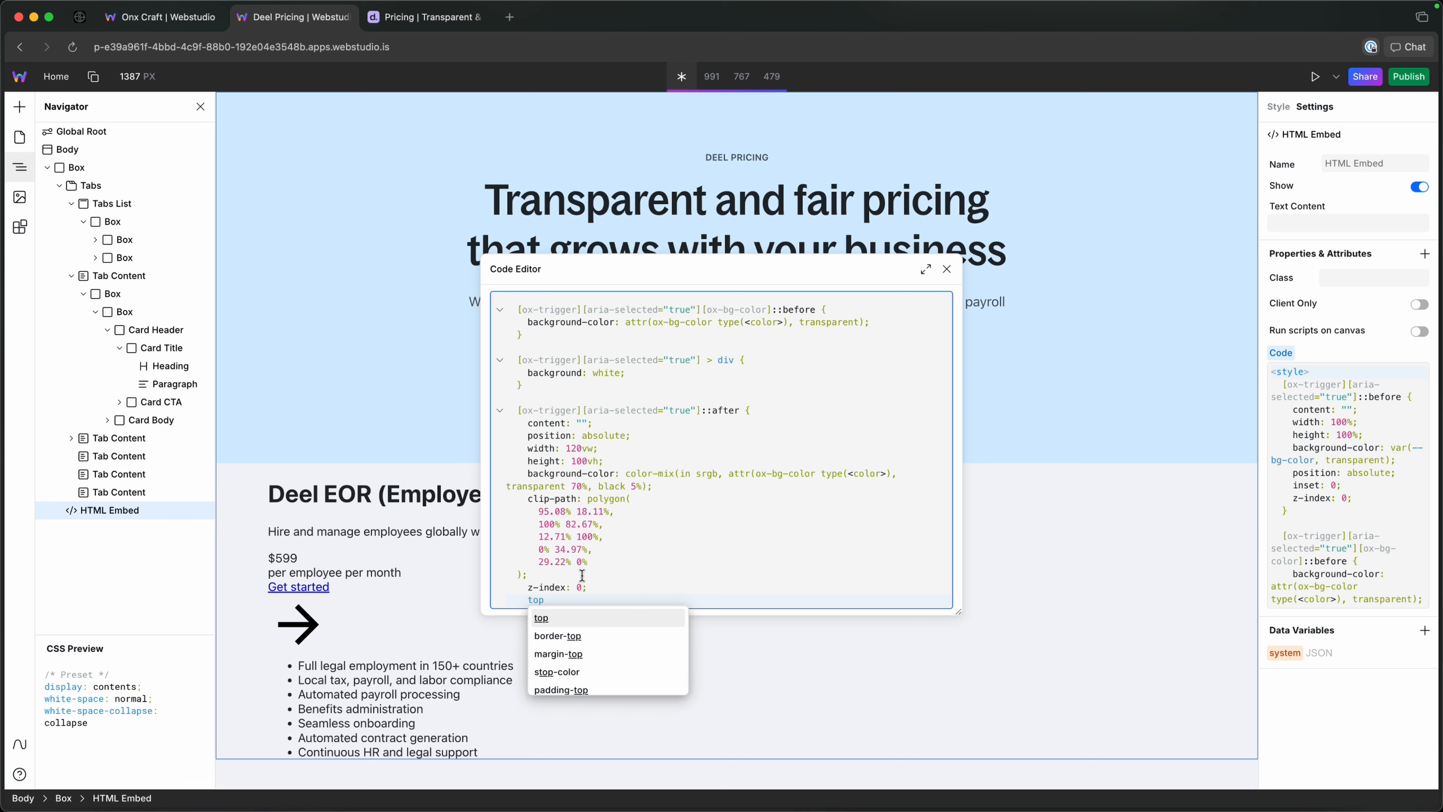
Set both the top and left offsets of the ::after rule to 50%.
{"action": "key", "text": "Return"}
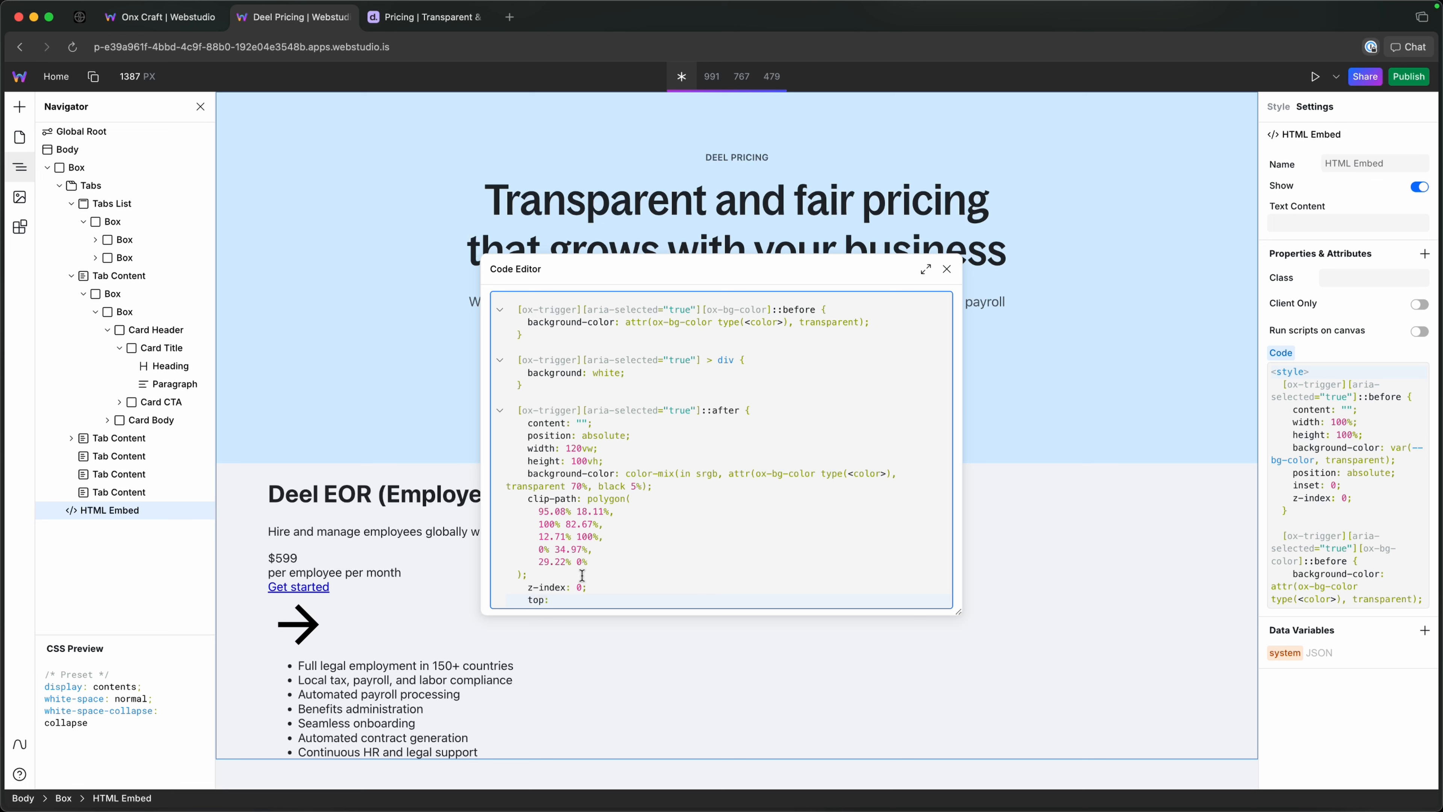
{"action": "type", "text": "0"}
{"action": "key", "text": "BackSpace"}
{"action": "type", "text": "50%;"}
{"action": "key", "text": "Return"}
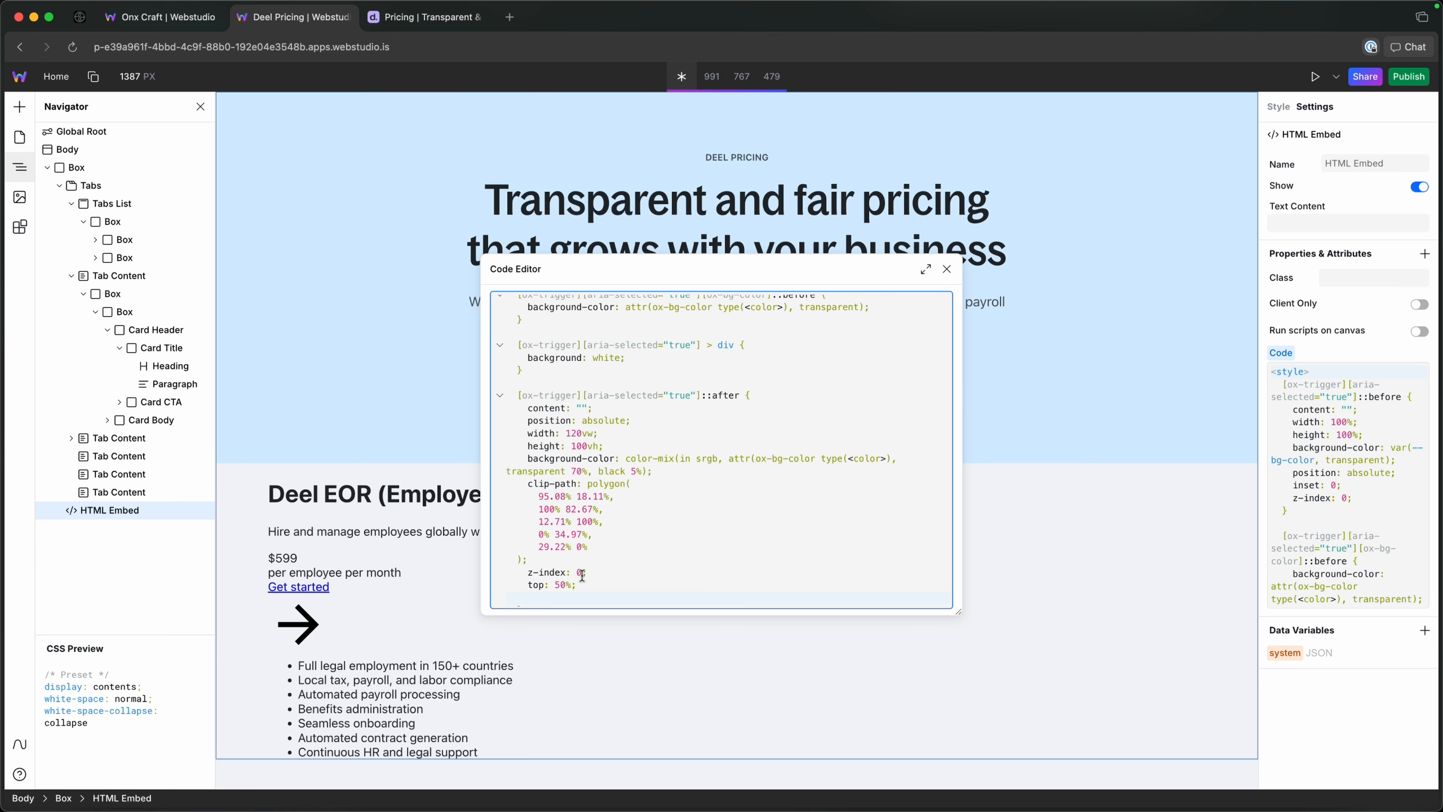
{"action": "type", "text": "left: 50%;"}
{"action": "key", "text": "Return"}
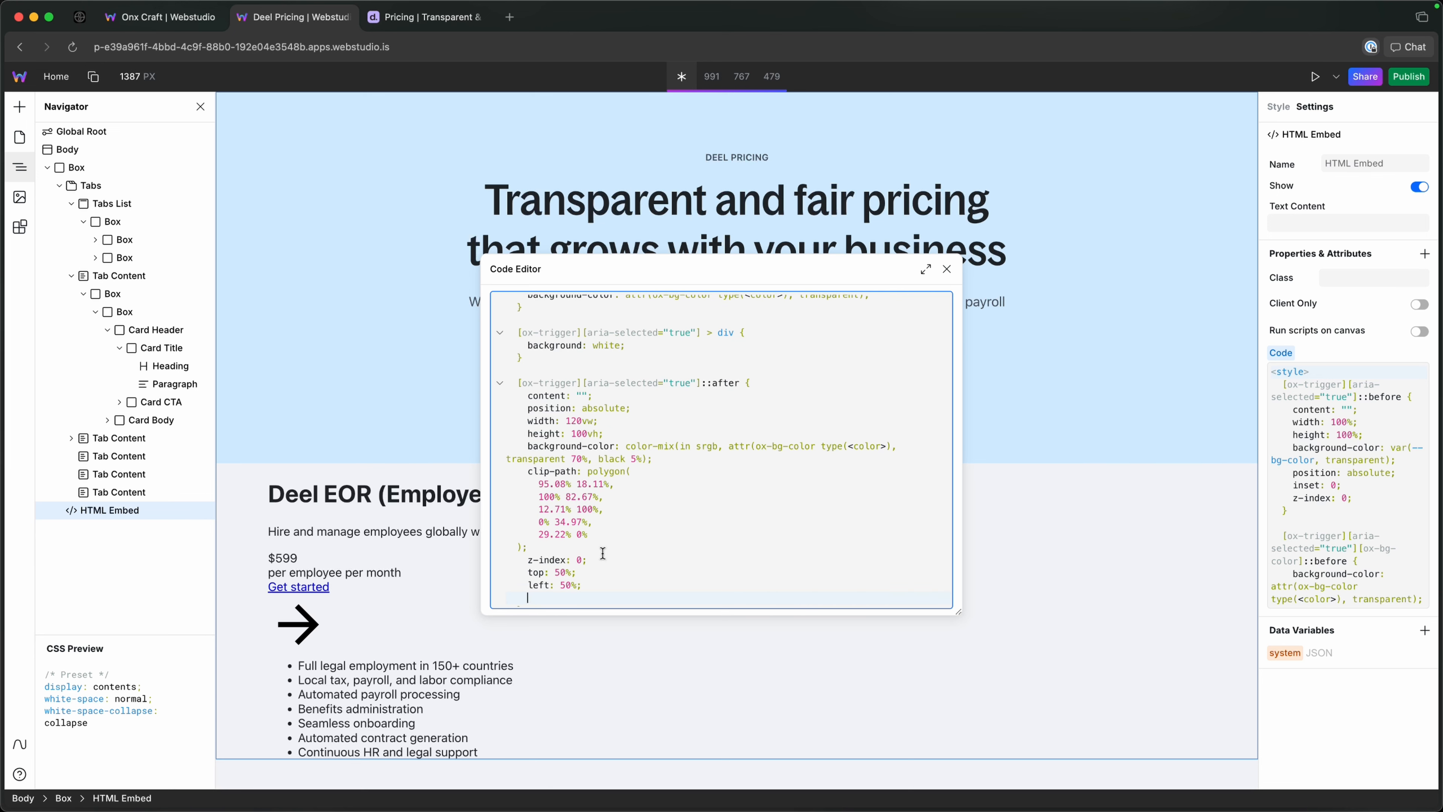
Move the code editor off the tab triggers and examine the ::after rule's selector and content declaration.
{"action": "left_click_drag", "start_coordinate": [658, 270], "coordinate": [923, 221]}
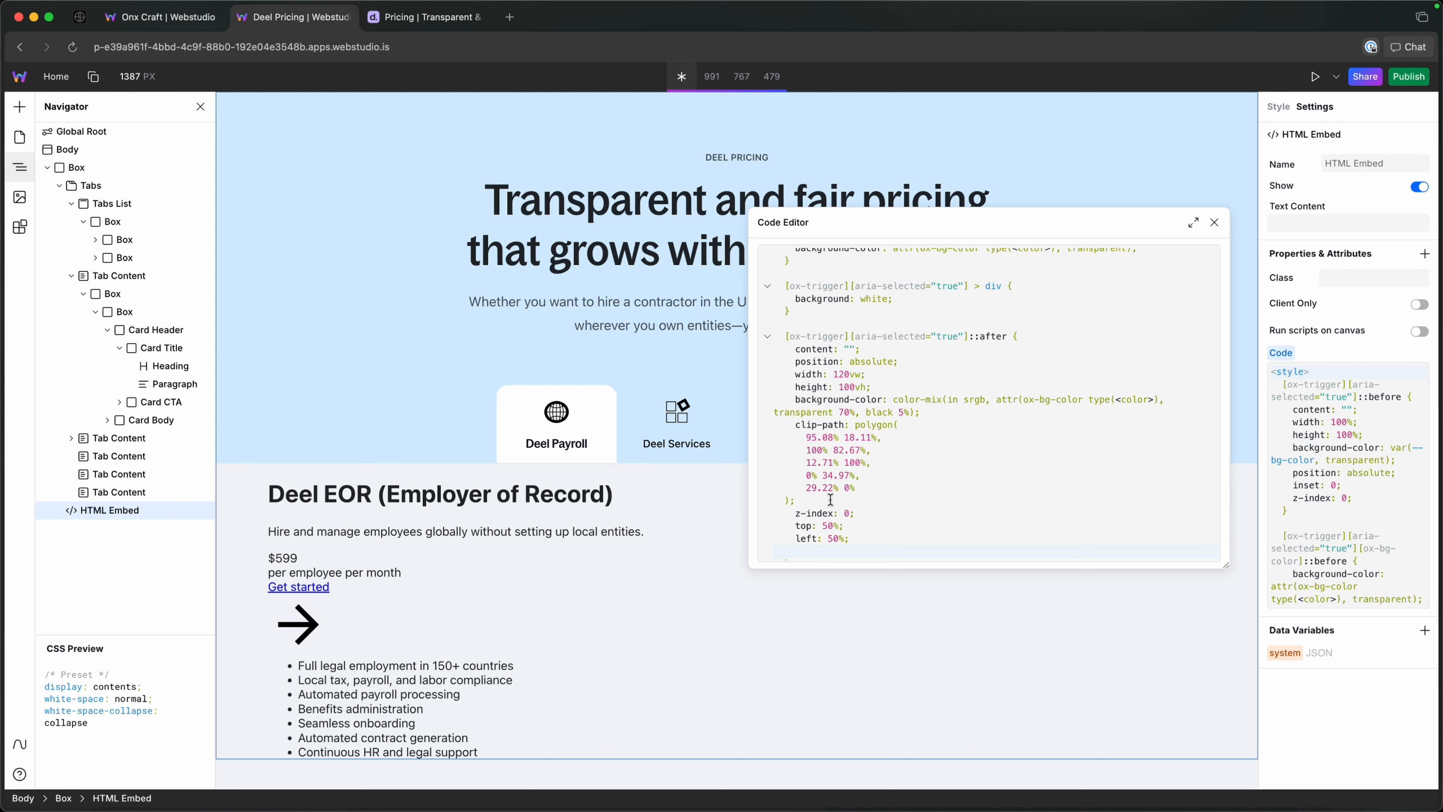
{"action": "double_click", "coordinate": [828, 340]}
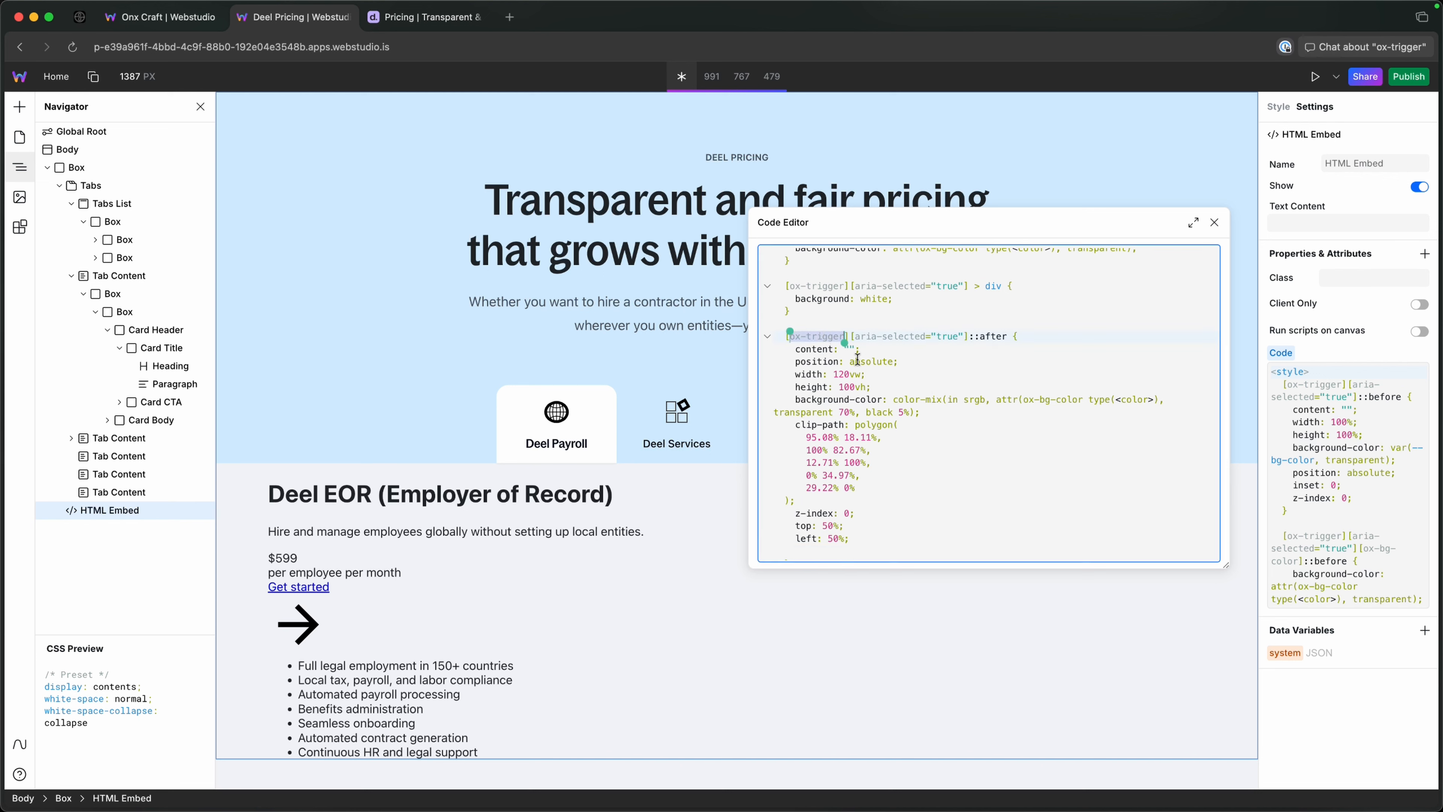
{"action": "double_click", "coordinate": [868, 340]}
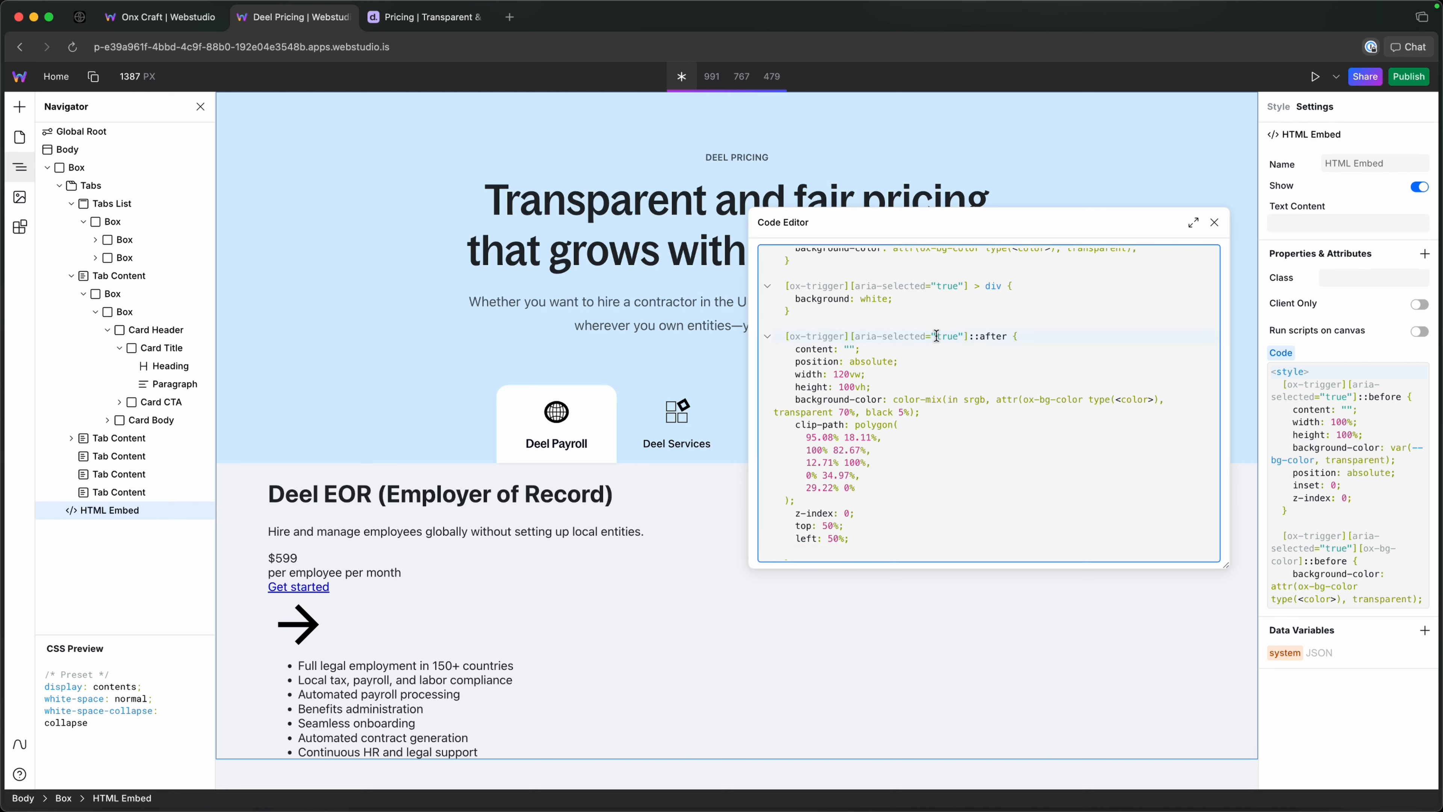
{"action": "double_click", "coordinate": [940, 338]}
{"action": "left_click", "coordinate": [978, 337]}
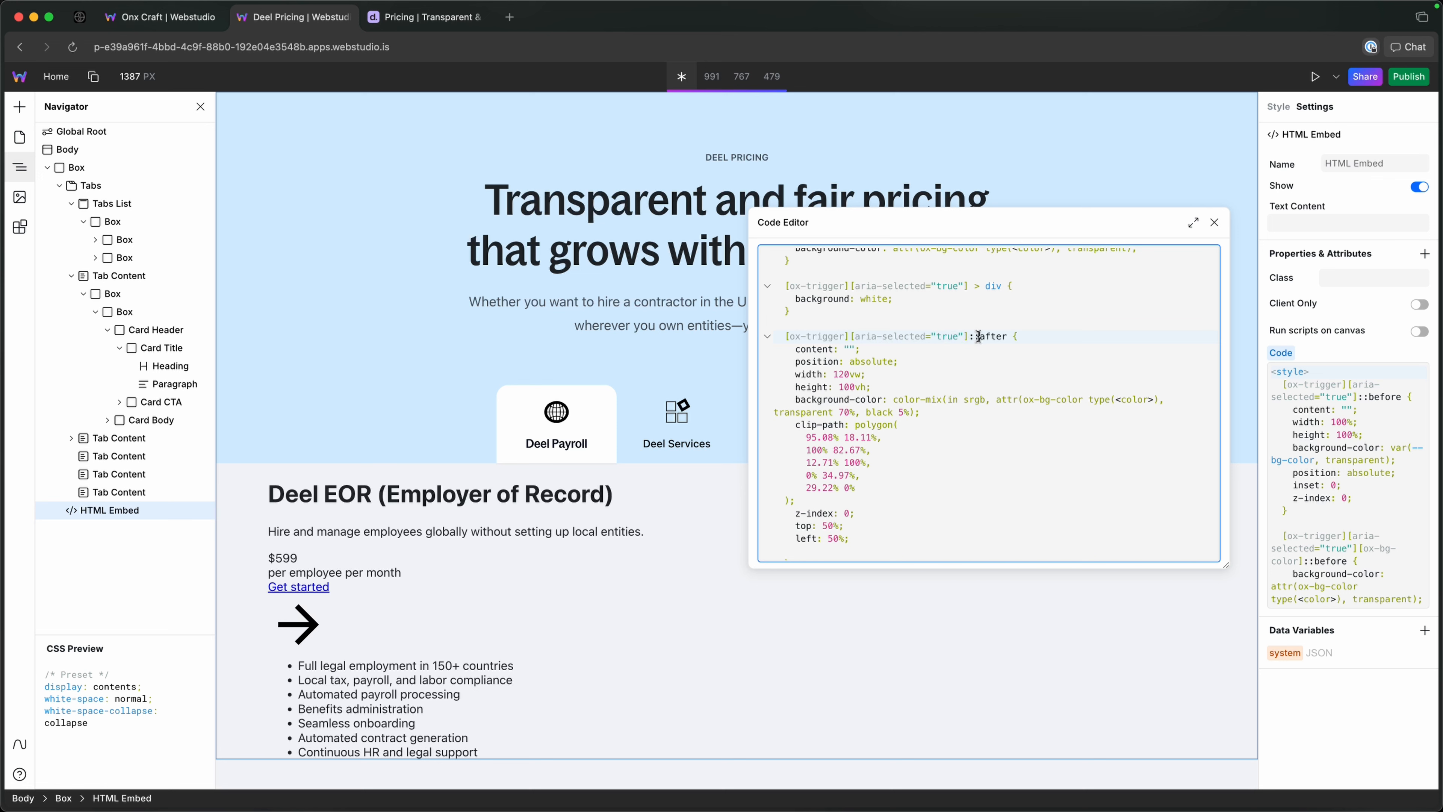
{"action": "left_click_drag", "start_coordinate": [861, 350], "coordinate": [793, 349]}
{"action": "left_click", "coordinate": [862, 349]}
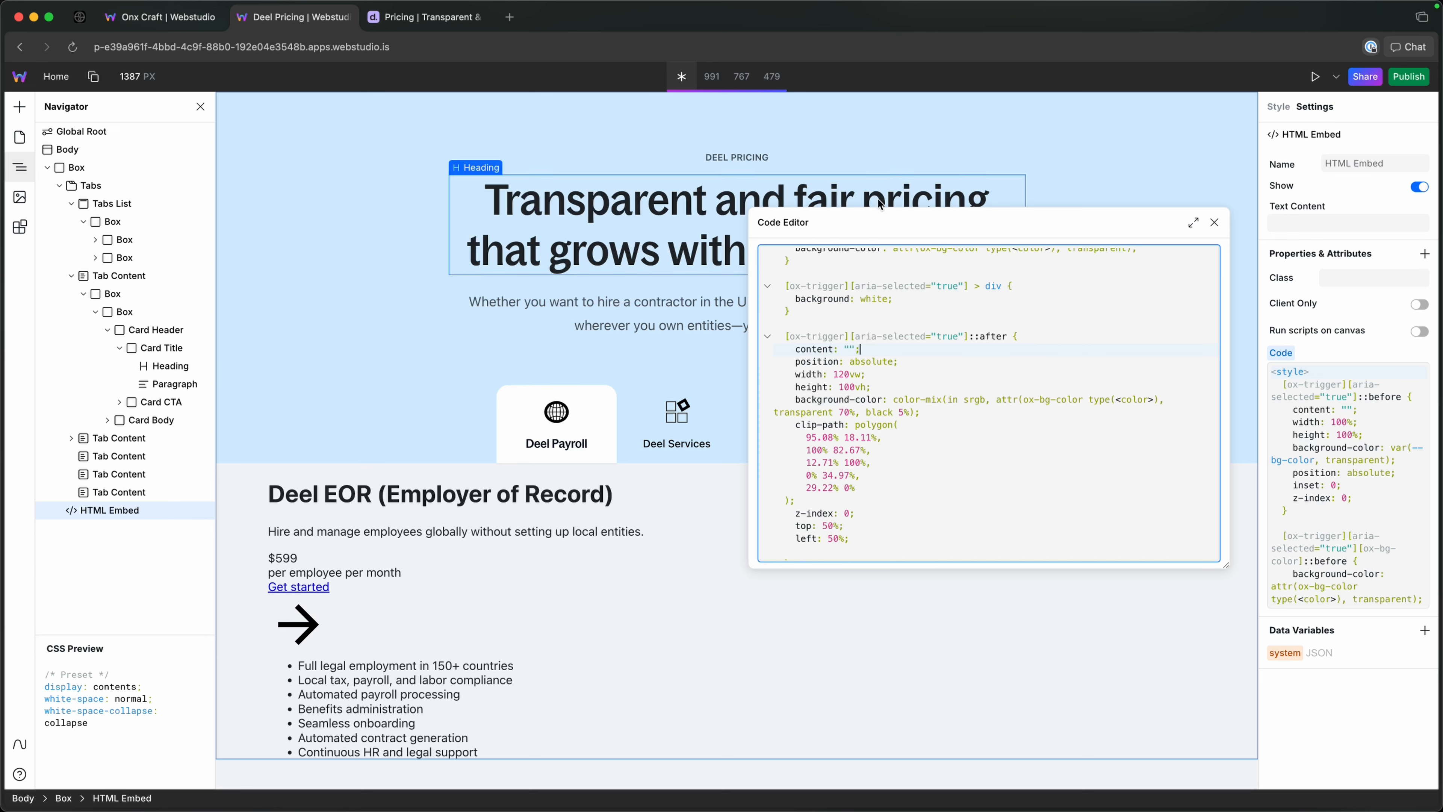
{"action": "left_click_drag", "start_coordinate": [884, 208], "coordinate": [650, 212]}
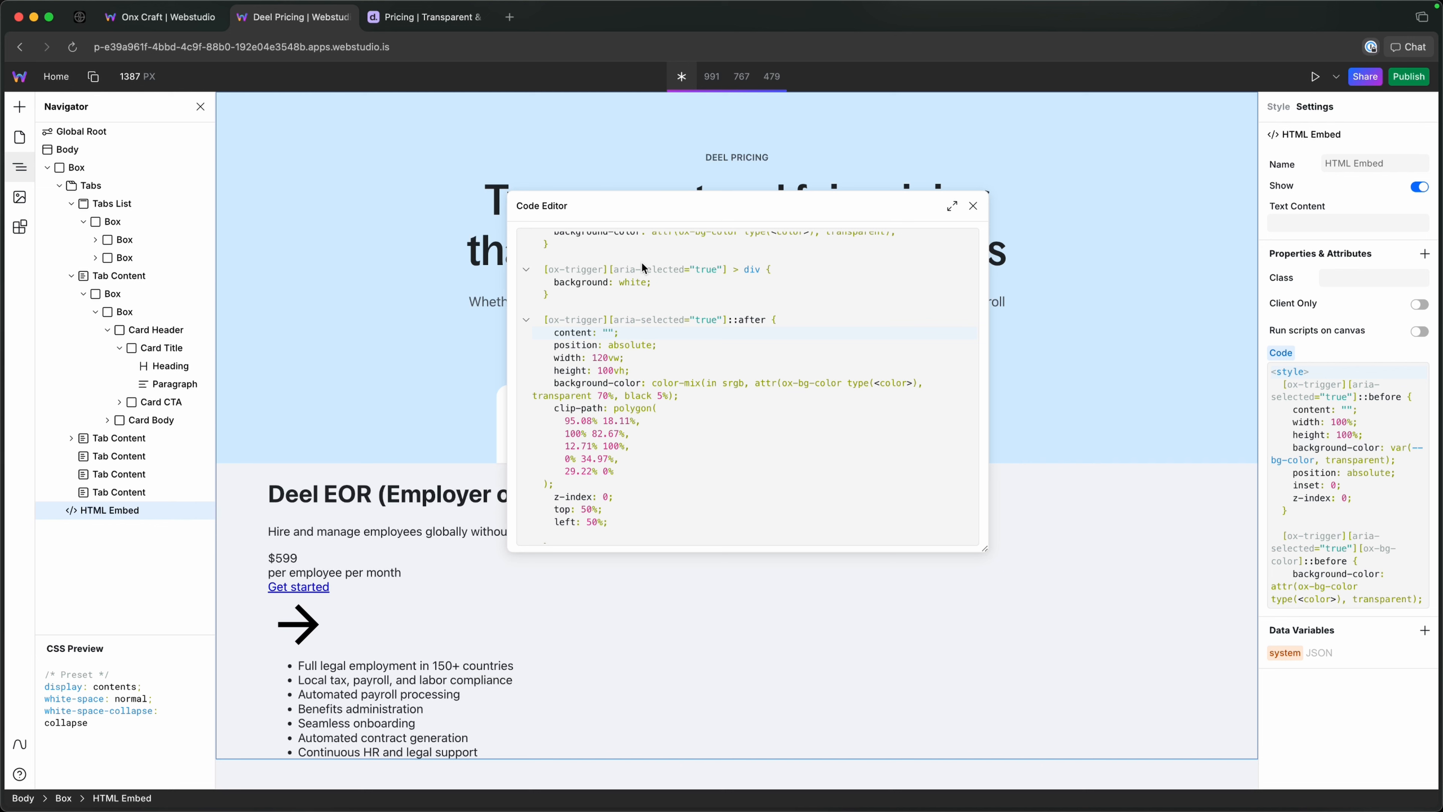
Add transform: translateX(-50%) below the left offset in the ::after rule.
{"action": "left_click", "coordinate": [632, 524]}
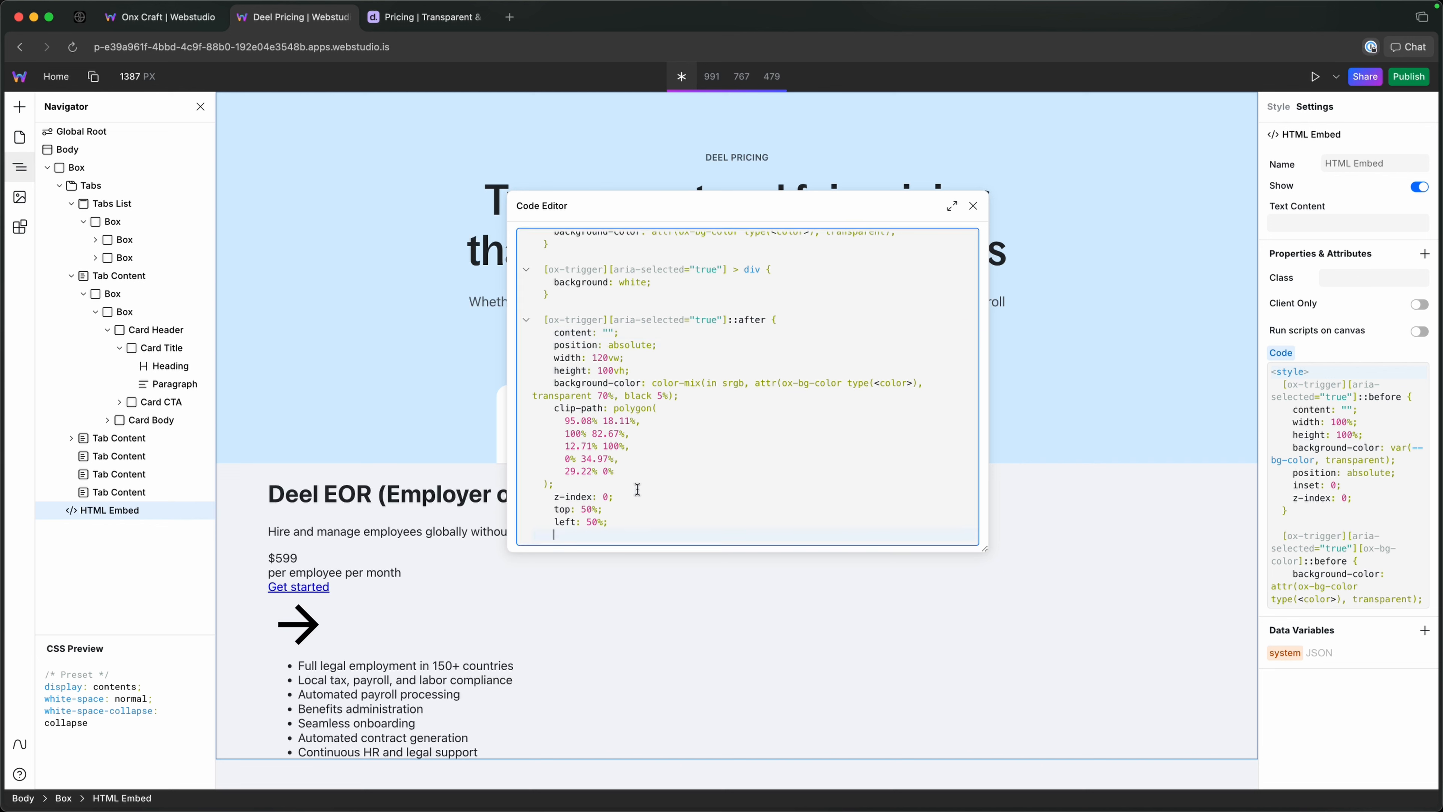
{"action": "type", "text": "trans"}
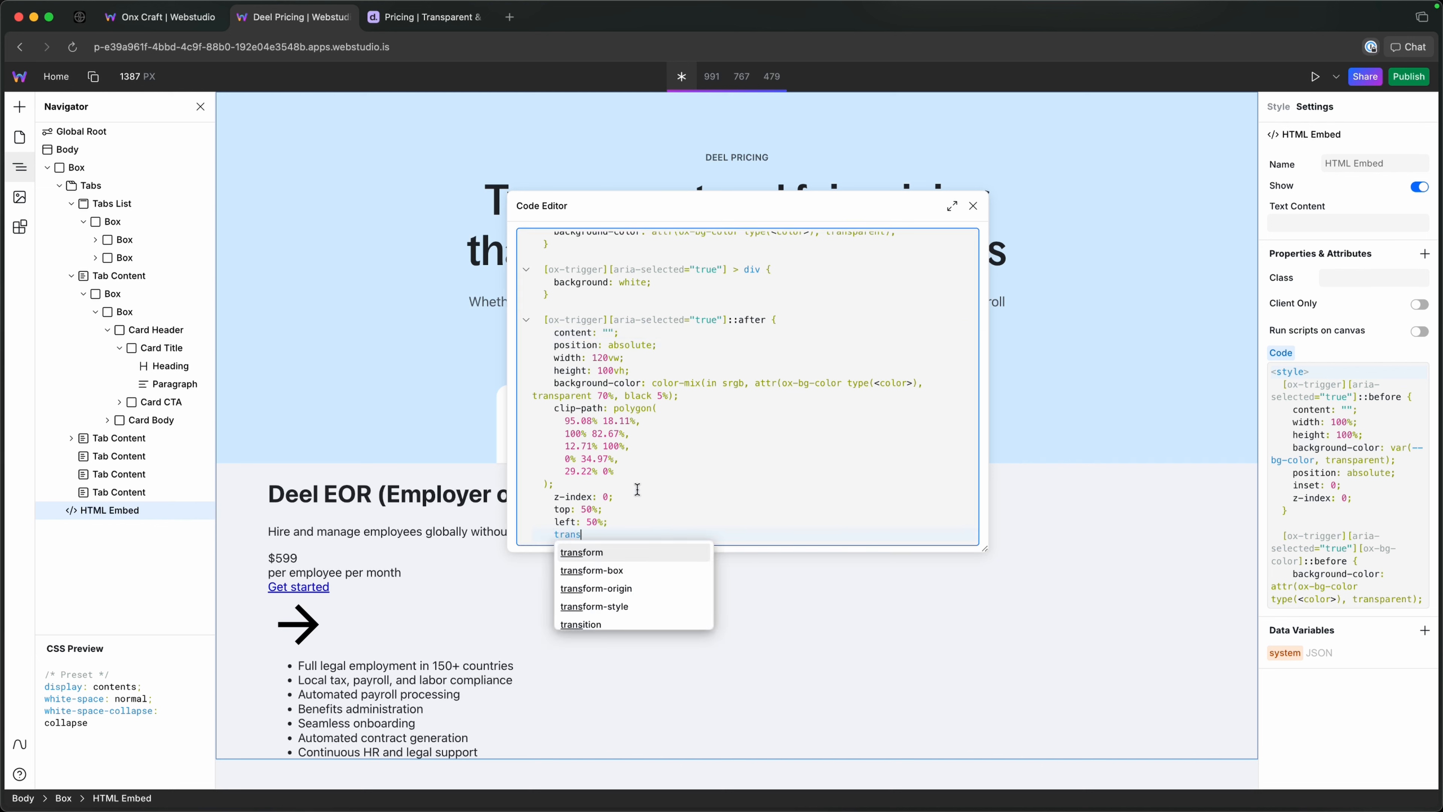
{"action": "type", "text": "form: "}
{"action": "type", "text": "trans"}
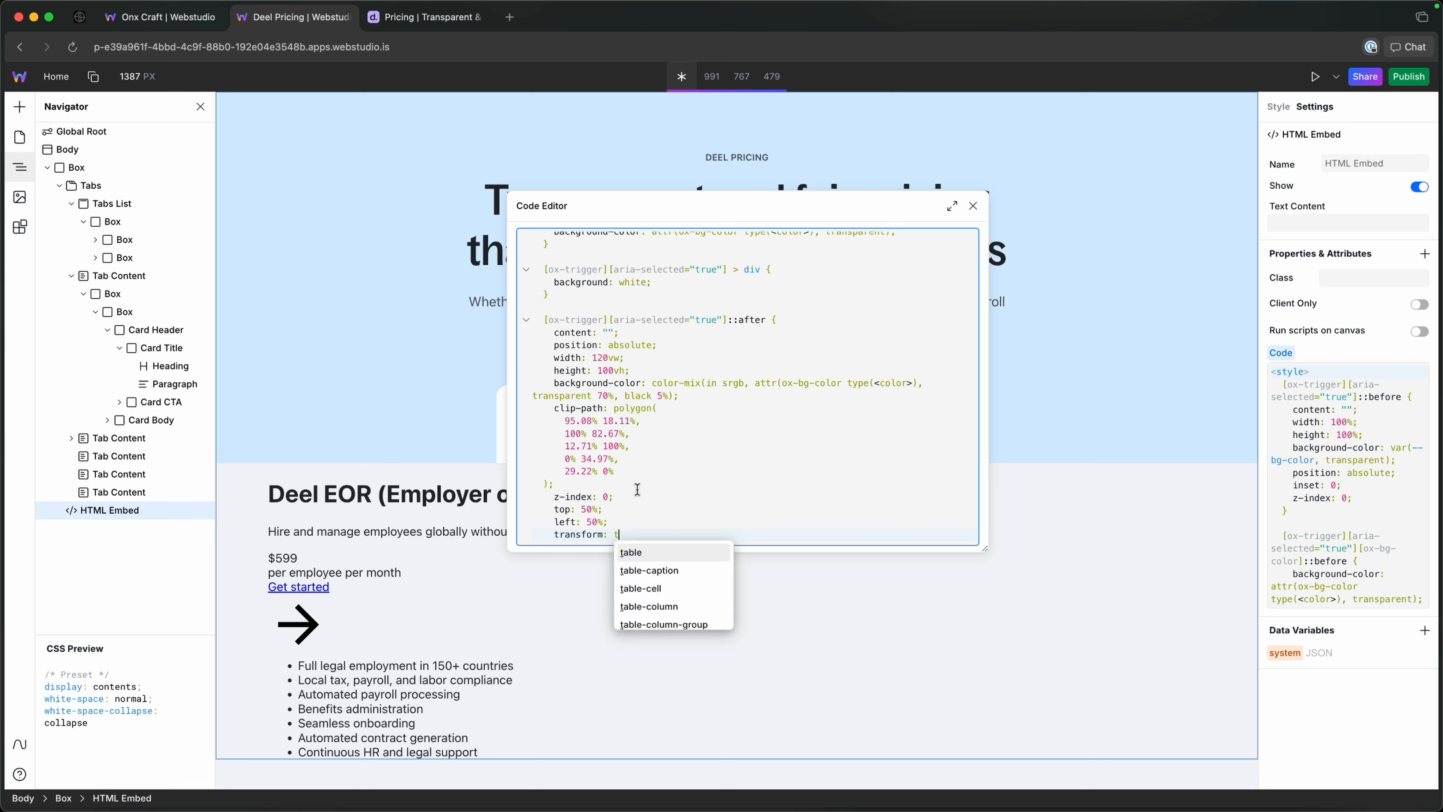
{"action": "key", "text": "Down"}
{"action": "key", "text": "Down"}
{"action": "key", "text": "Down"}
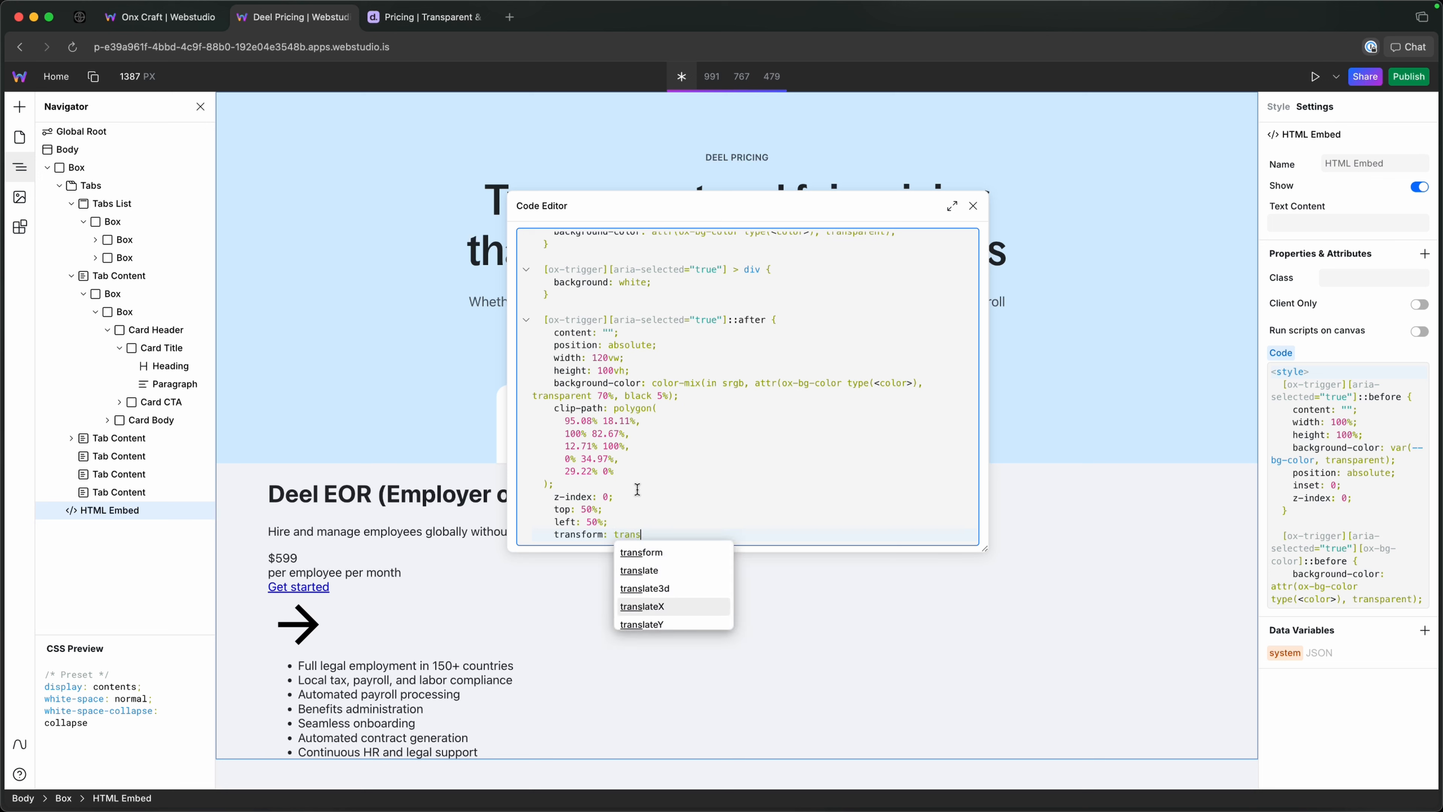
{"action": "key", "text": "Return"}
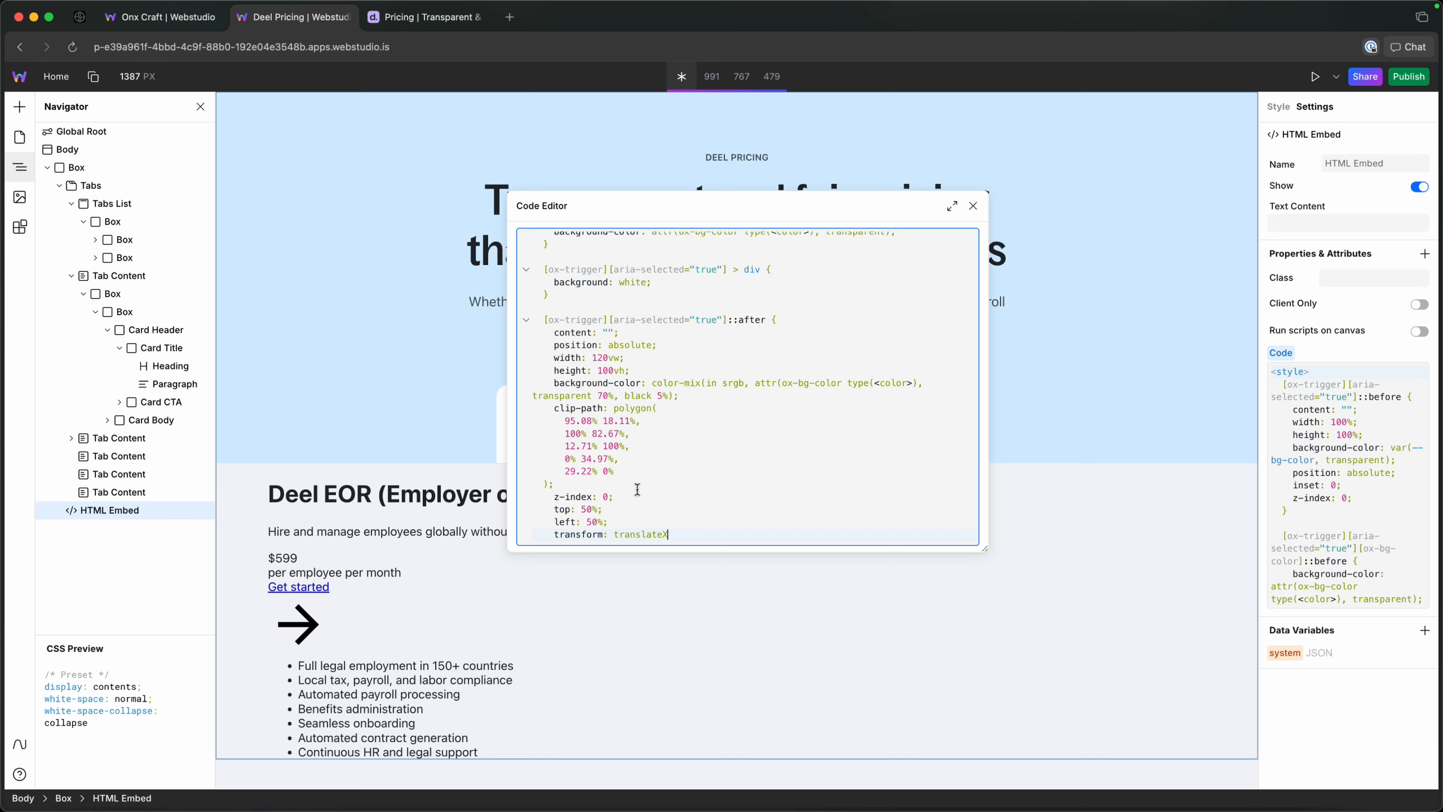
{"action": "type", "text": "()"}
{"action": "key", "text": "Left"}
{"action": "type", "text": "-50%"}
{"action": "key", "text": "Right"}
{"action": "type", "text": ";"}
Review the ::after rule's height, selector and pseudo-element, and replace its color-mix background-color value with red as a test.
{"action": "left_click_drag", "start_coordinate": [560, 371], "coordinate": [683, 375]}
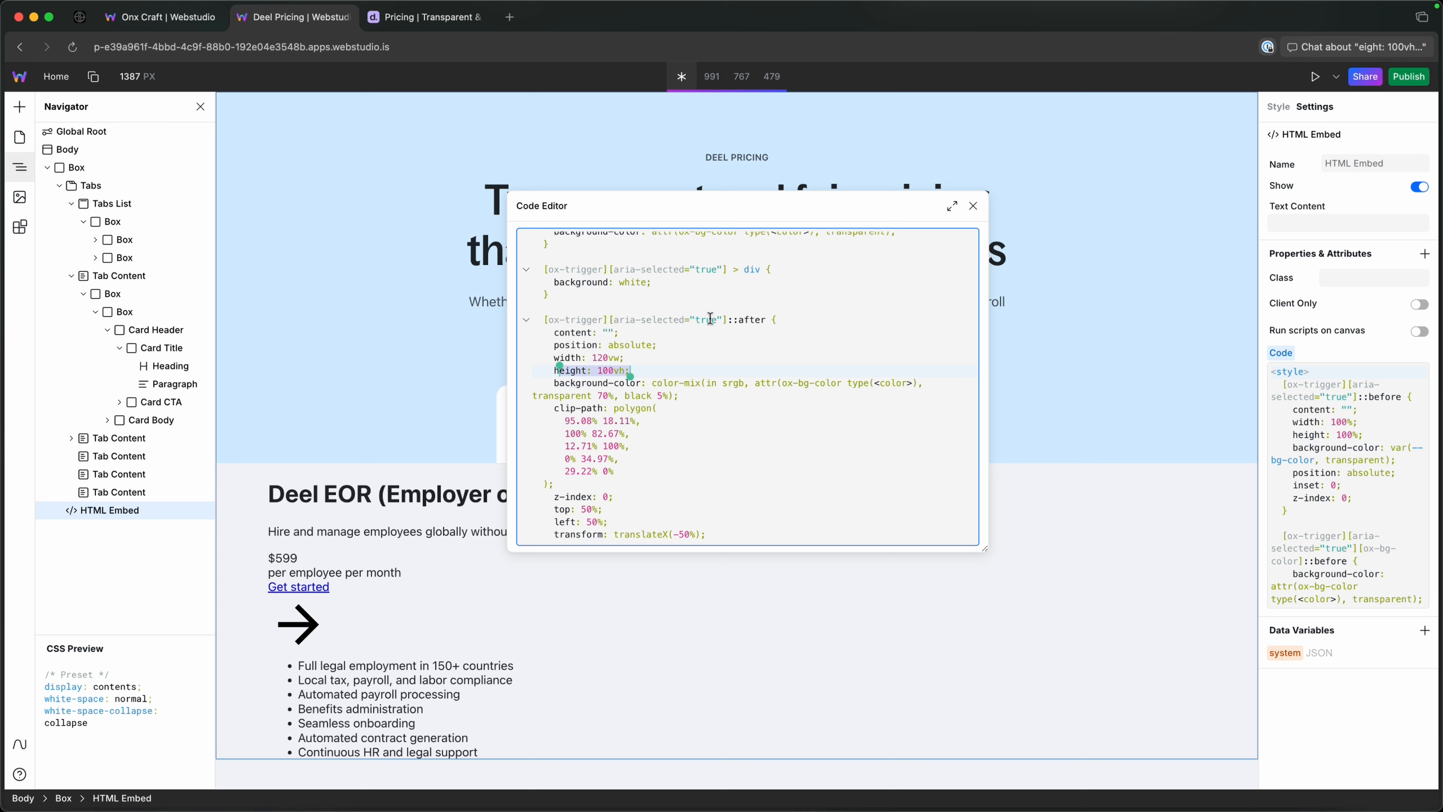
{"action": "left_click_drag", "start_coordinate": [689, 322], "coordinate": [607, 321]}
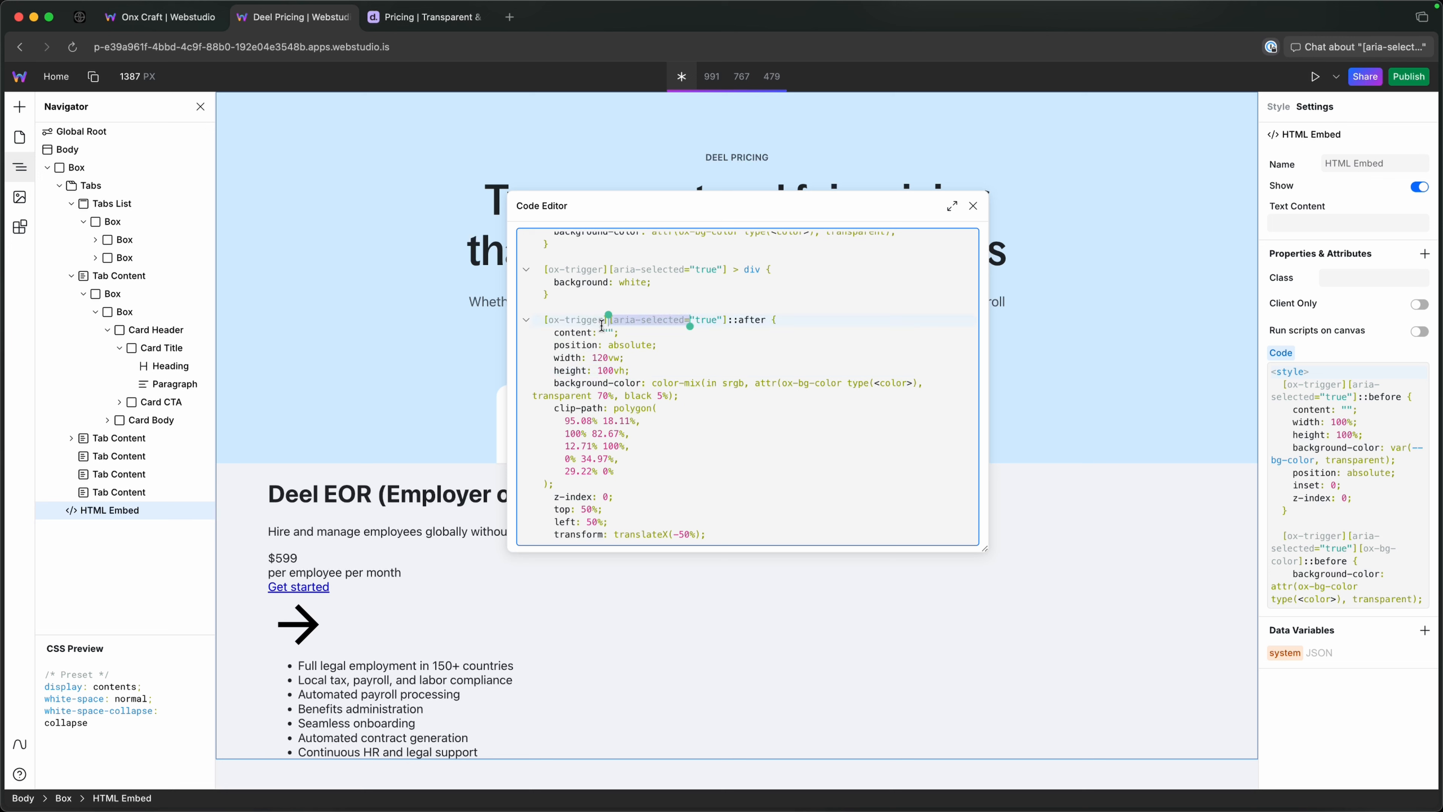
{"action": "left_click", "coordinate": [619, 341]}
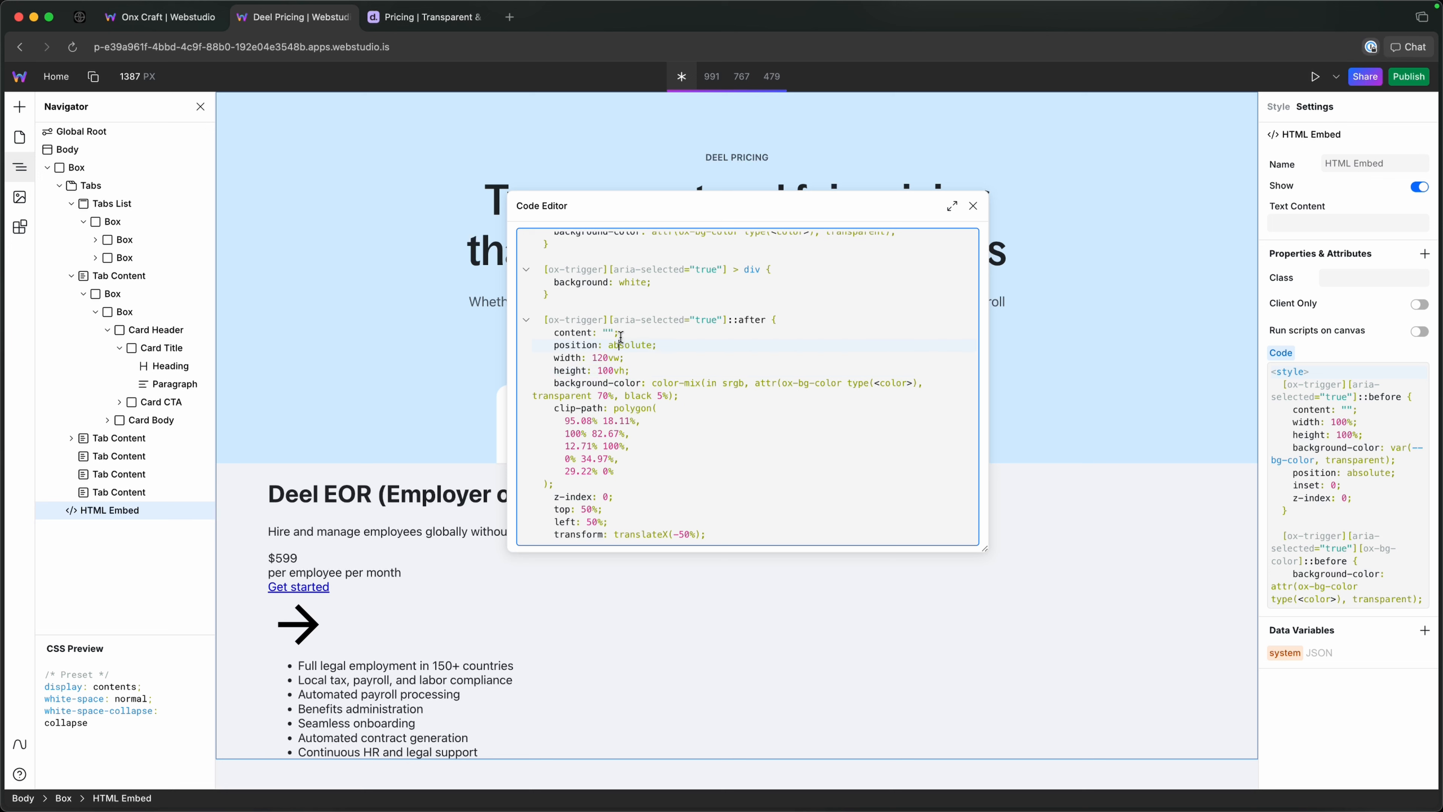
{"action": "double_click", "coordinate": [753, 321]}
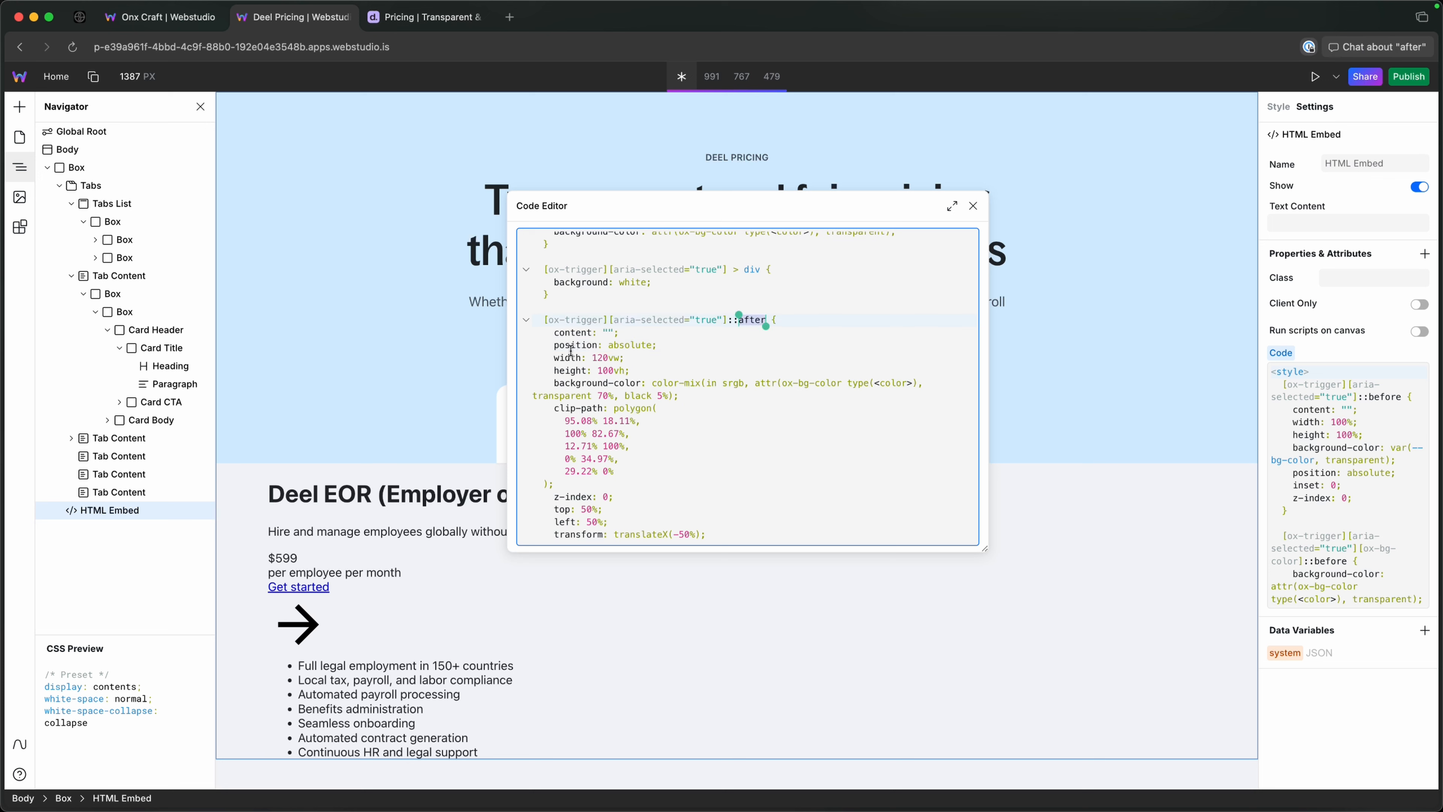
{"action": "left_click_drag", "start_coordinate": [554, 345], "coordinate": [687, 395]}
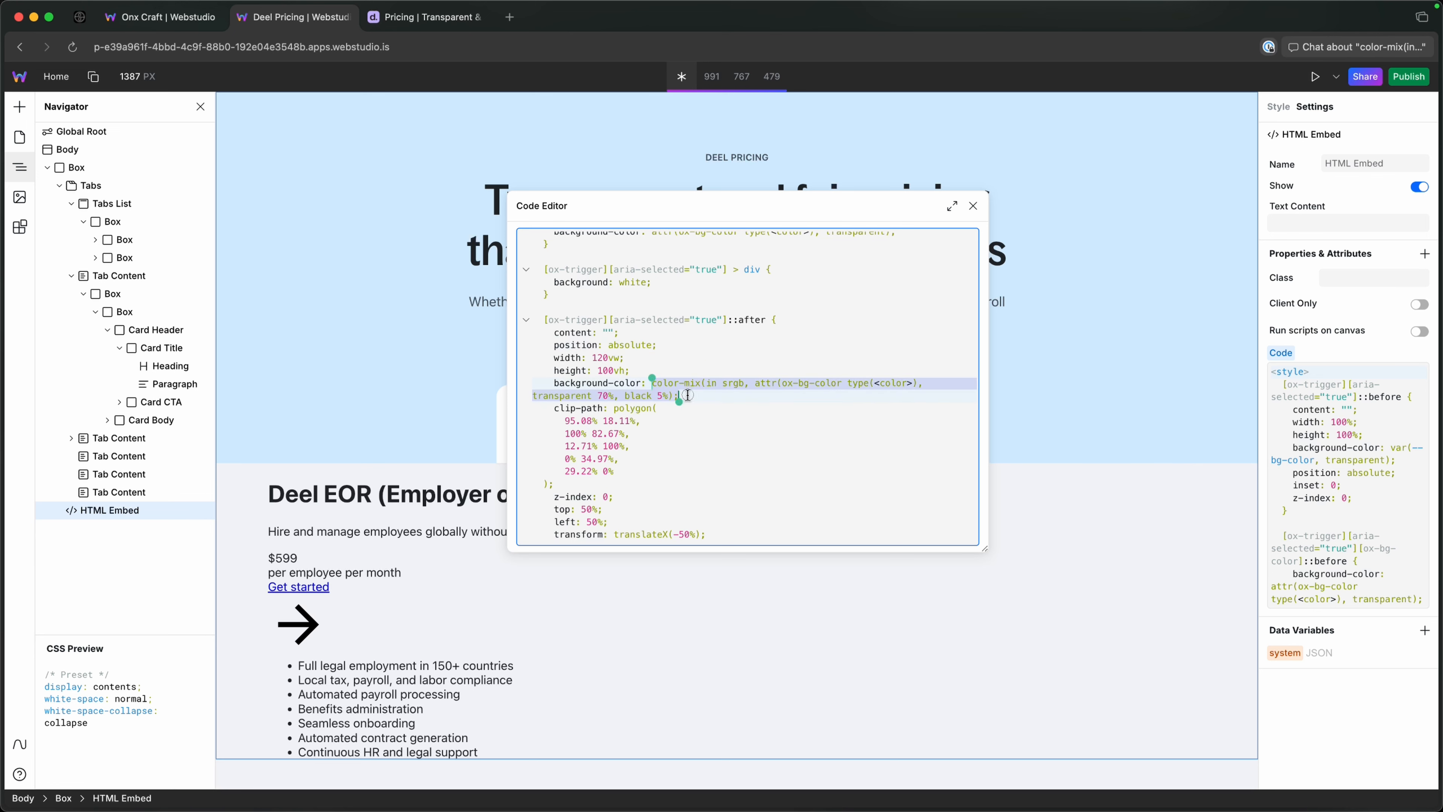
{"action": "key", "text": "BackSpace"}
{"action": "type", "text": "red"}
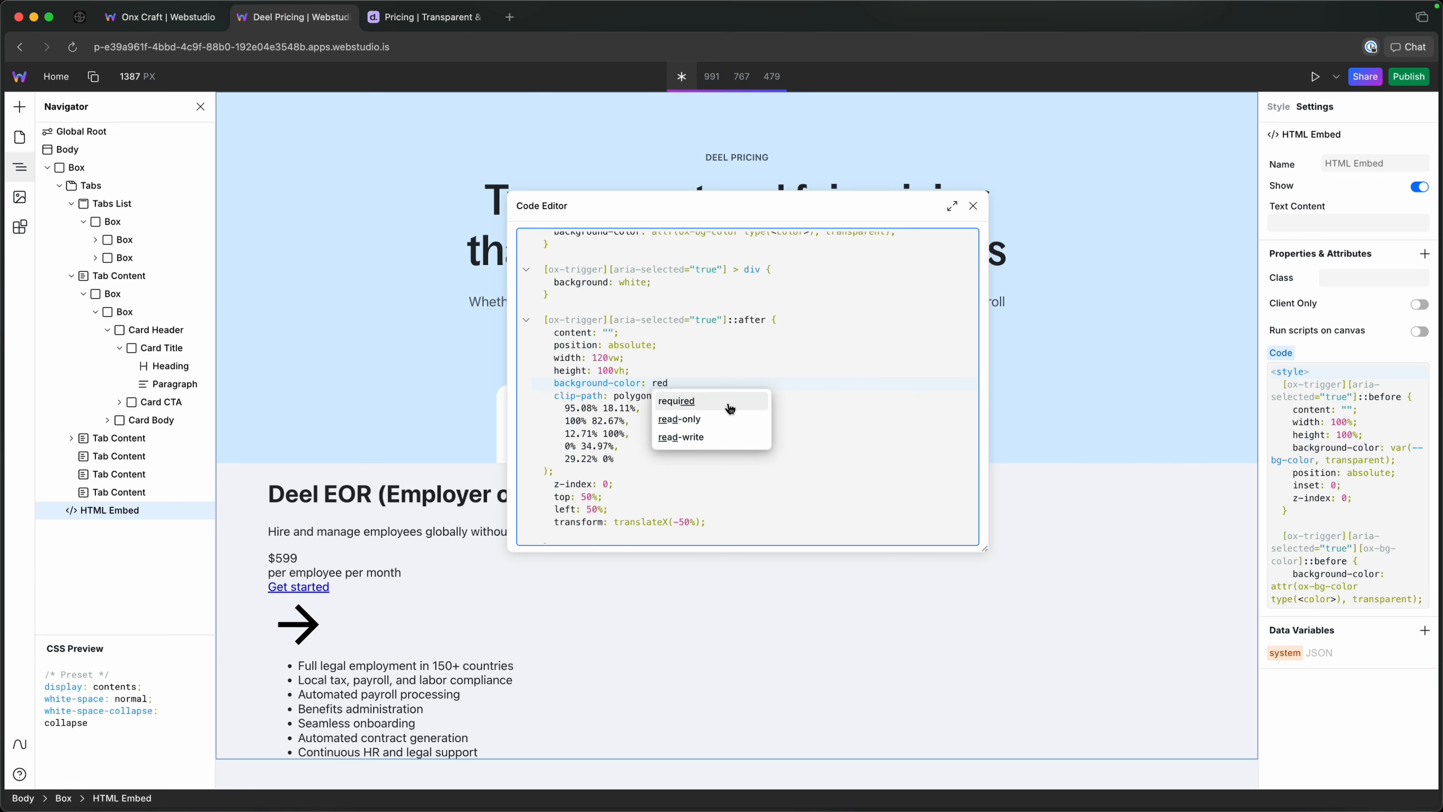
{"action": "key", "text": "Escape"}
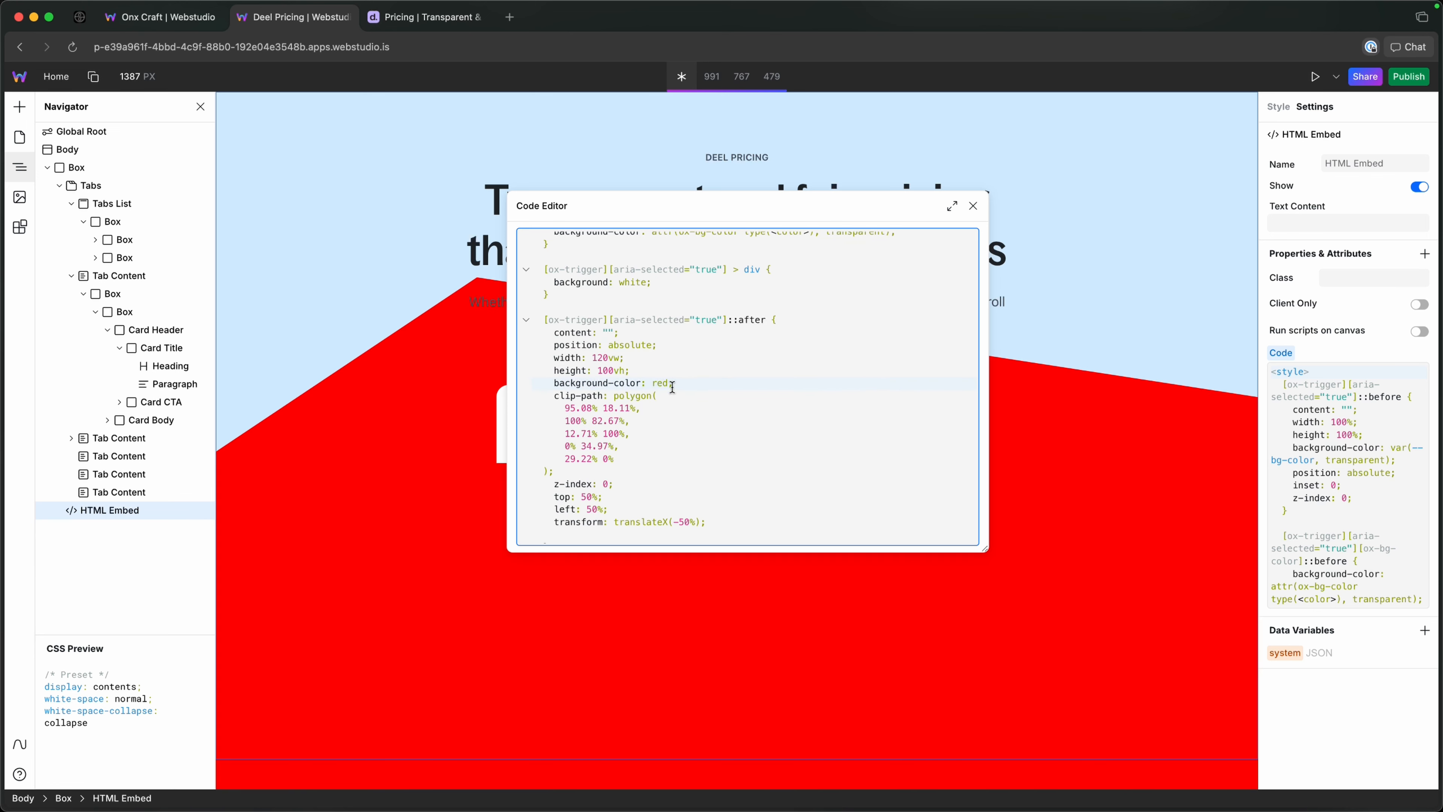
Restore the ::after rule's background-color to color-mix(in srgb, attr(ox-bg-color type(<color>), transparent 70%, black 5%);.
{"action": "double_click", "coordinate": [660, 383]}
{"action": "type", "text": "color-mix(in srgb, attr(ox-bg-color type(<color>), transparent 70%, black 5%)"}
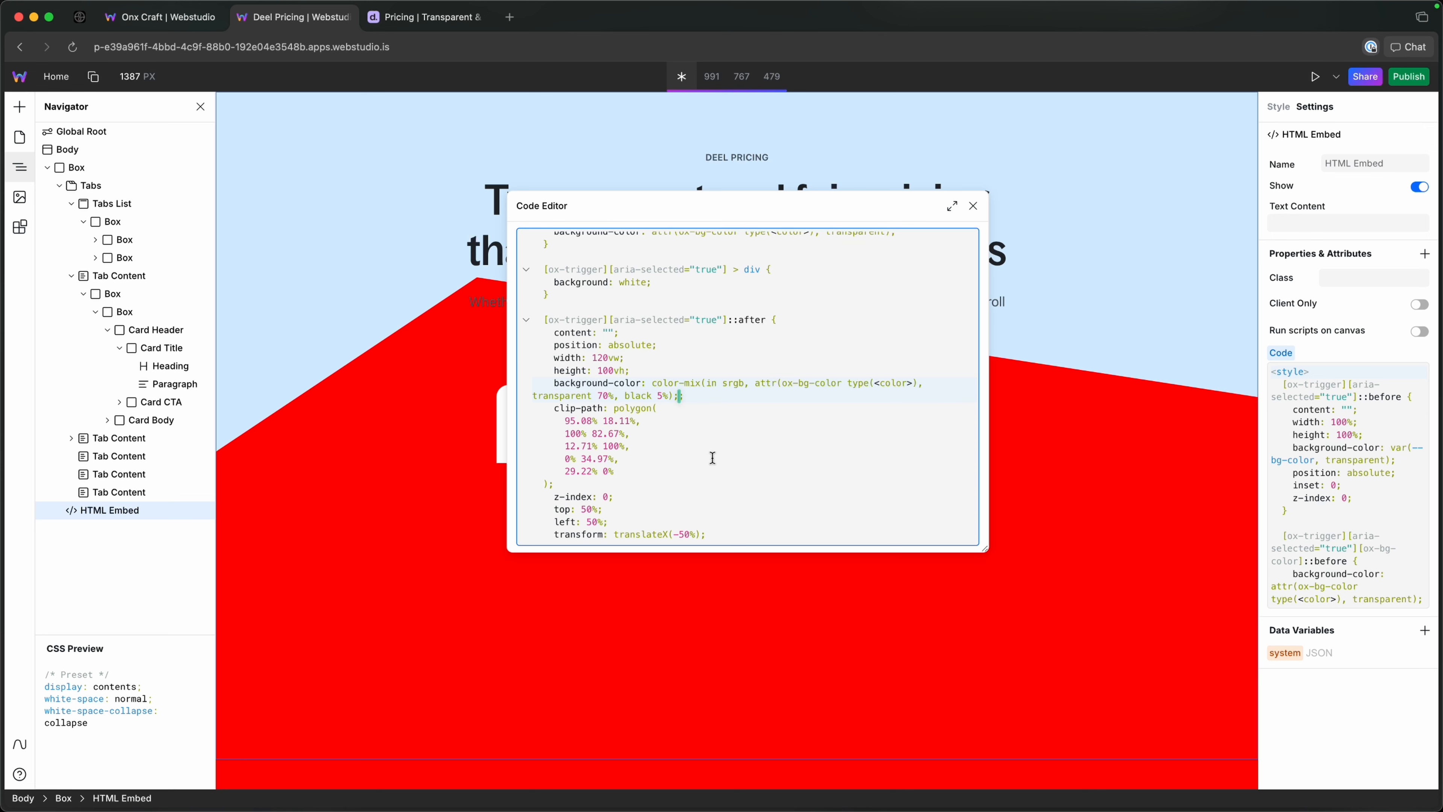
{"action": "key", "text": "Left"}
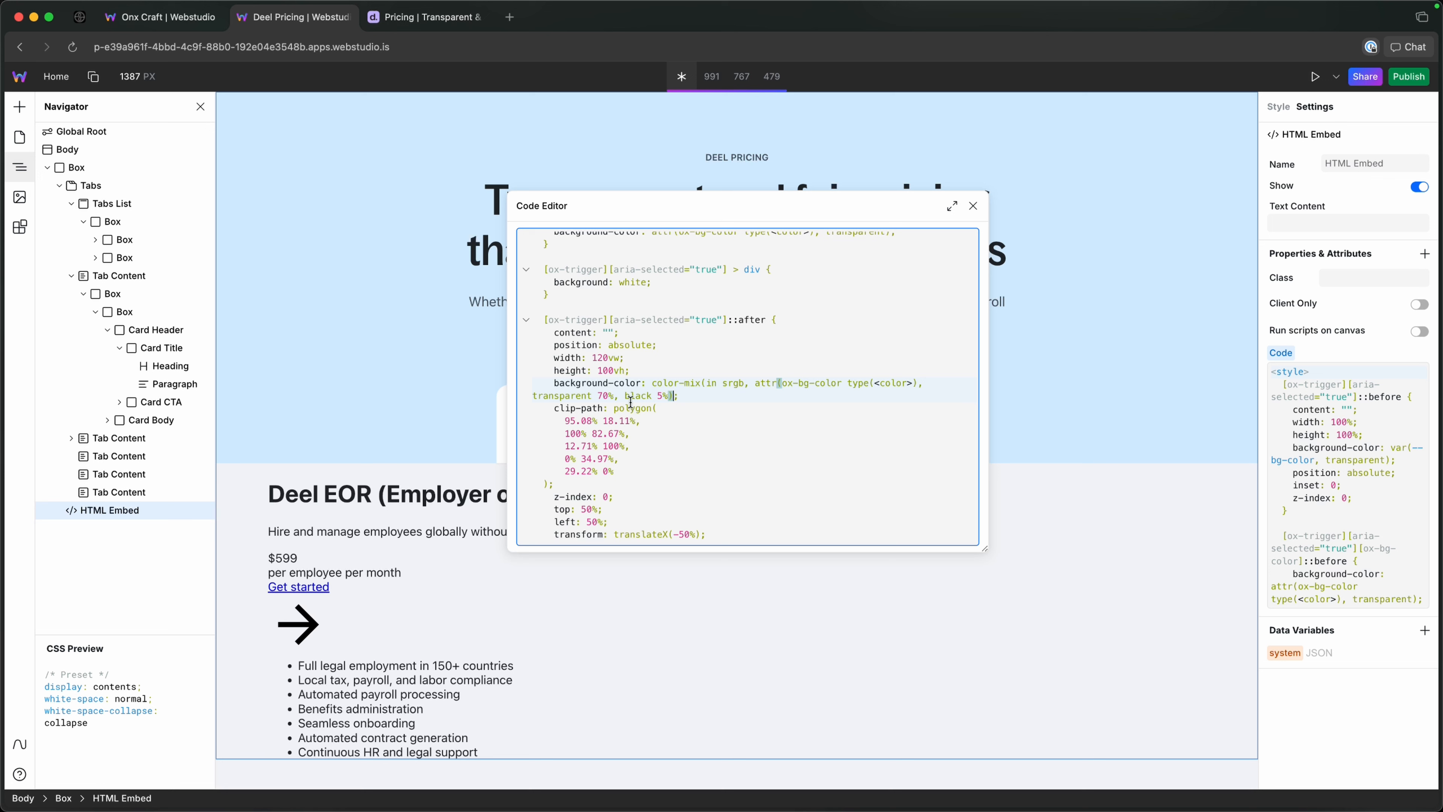
Close the attr() call right after transparent in the ::after rule's background-color value.
{"action": "left_click", "coordinate": [586, 397]}
{"action": "type", "text": ")"}
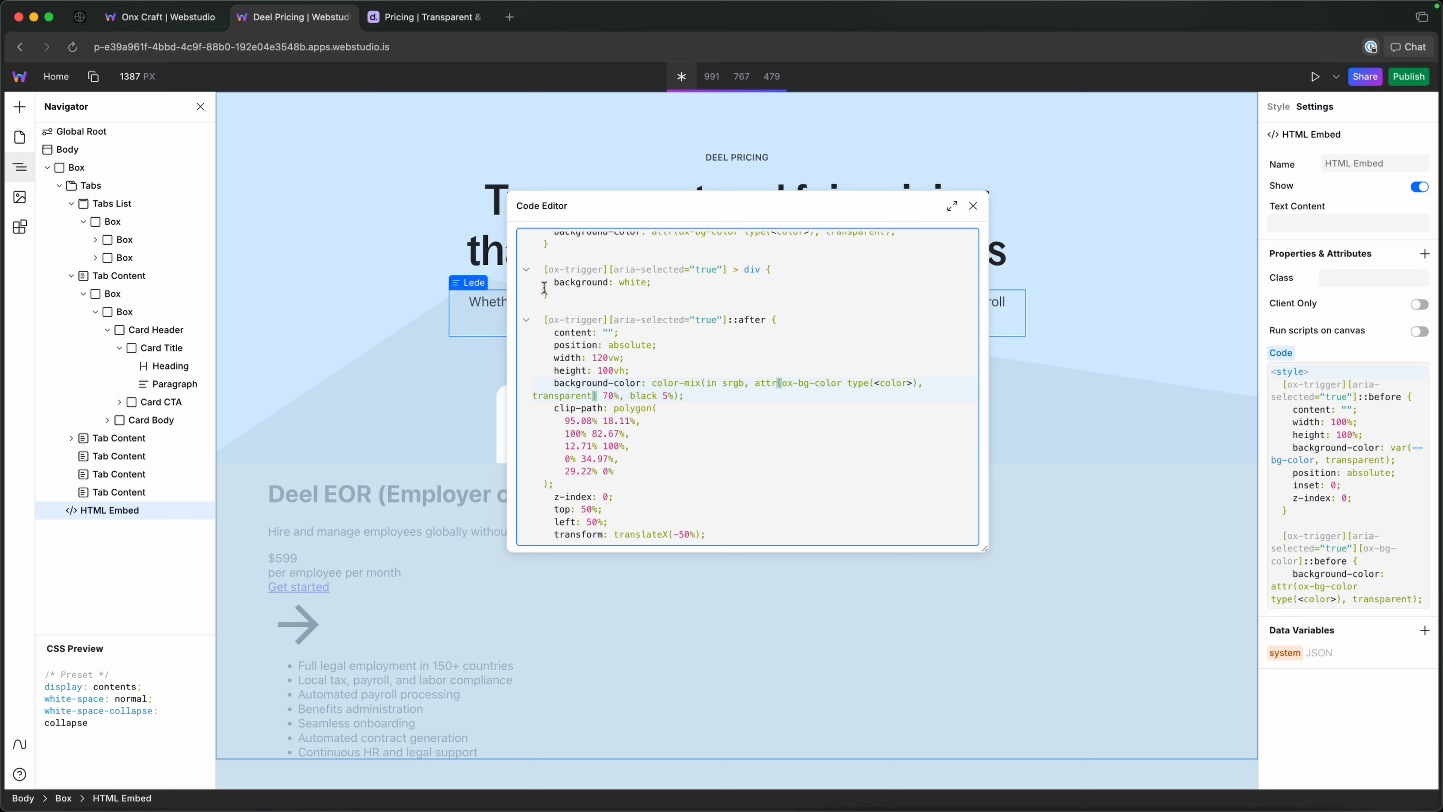
Append translateY(-50%) after translateX(-50%) in the ::after rule's transform declaration.
{"action": "scroll", "coordinate": [697, 440], "scroll_direction": "down", "scroll_amount": 1}
{"action": "scroll", "coordinate": [696, 440], "scroll_direction": "down", "scroll_amount": 1}
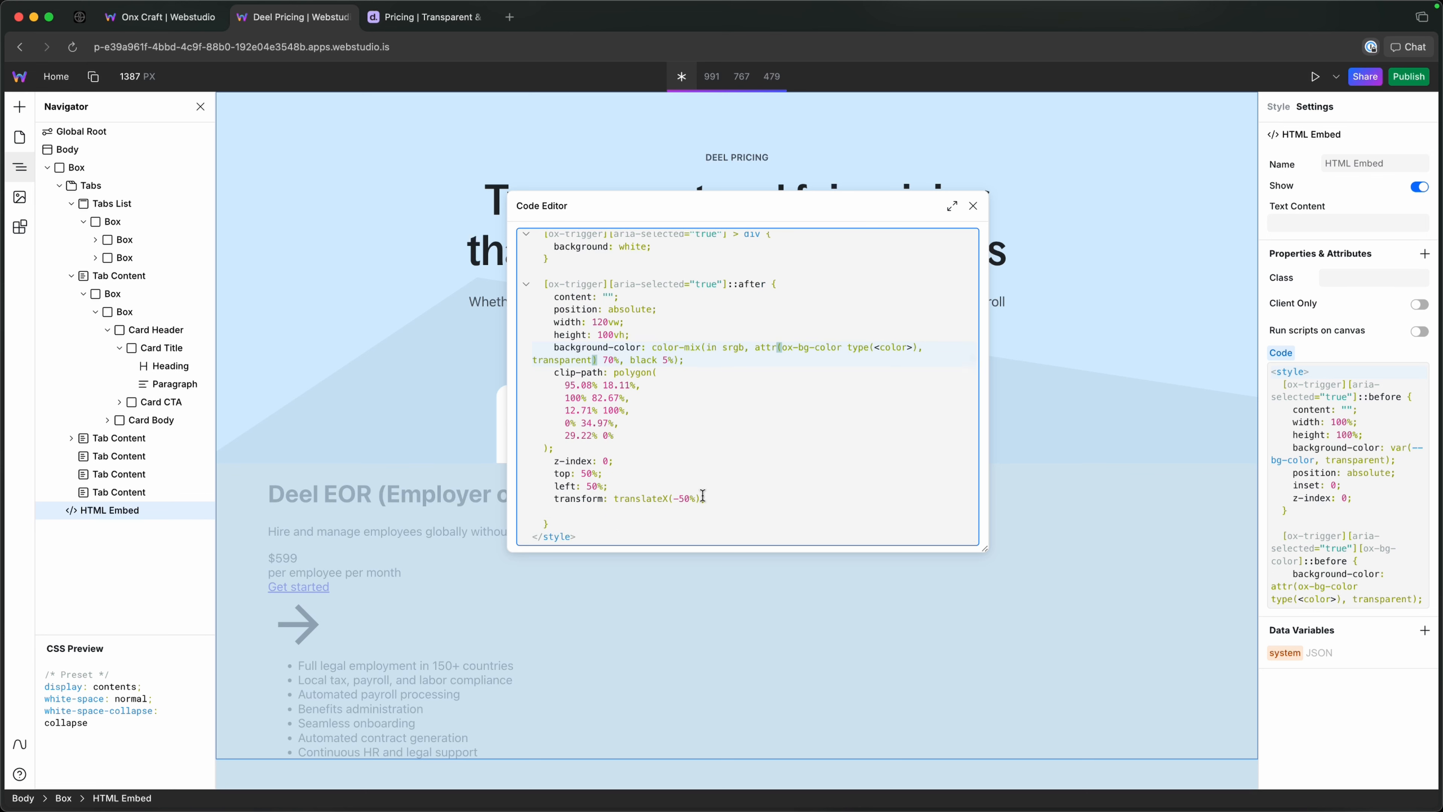
{"action": "left_click", "coordinate": [703, 499]}
{"action": "type", "text": "translate"}
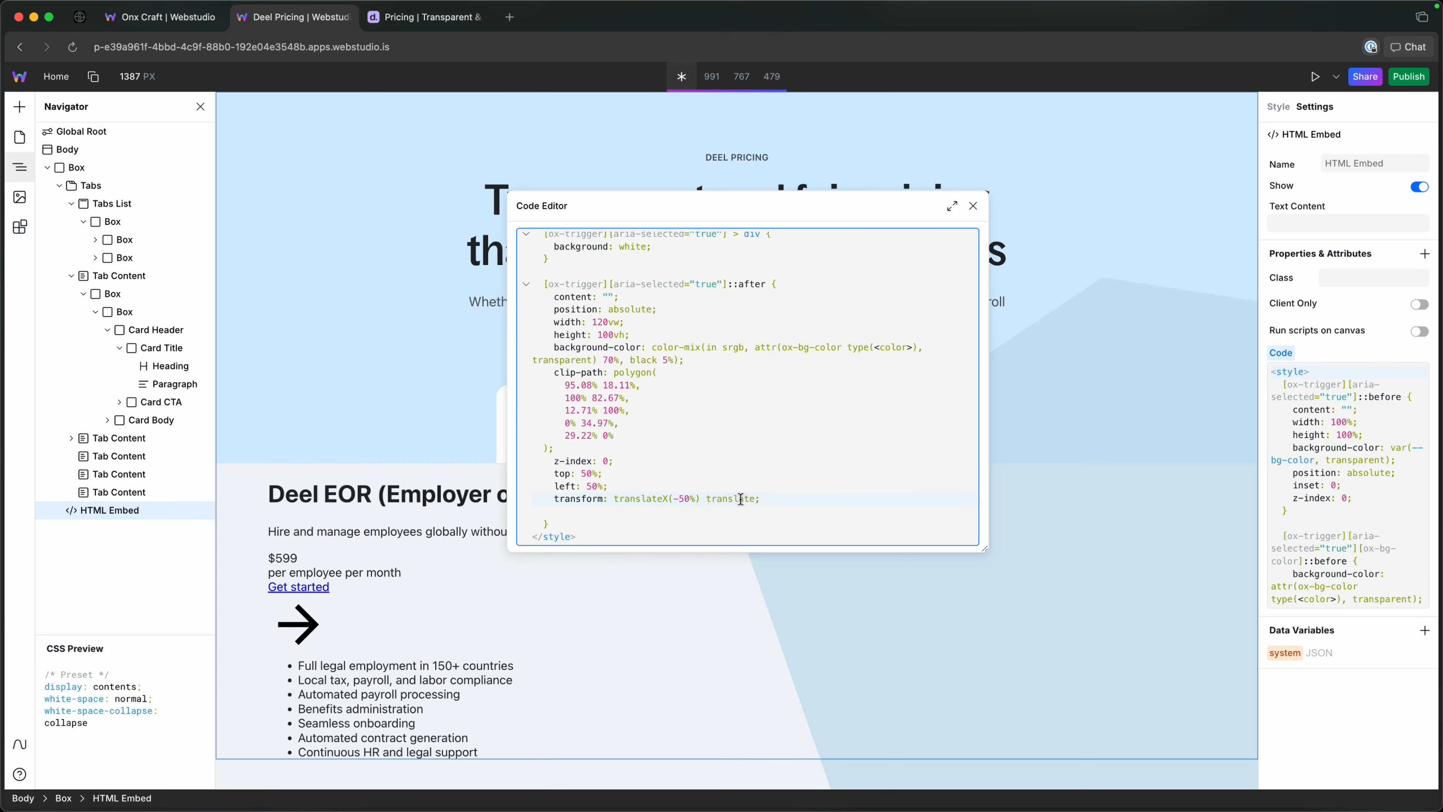
{"action": "type", "text": "Y"}
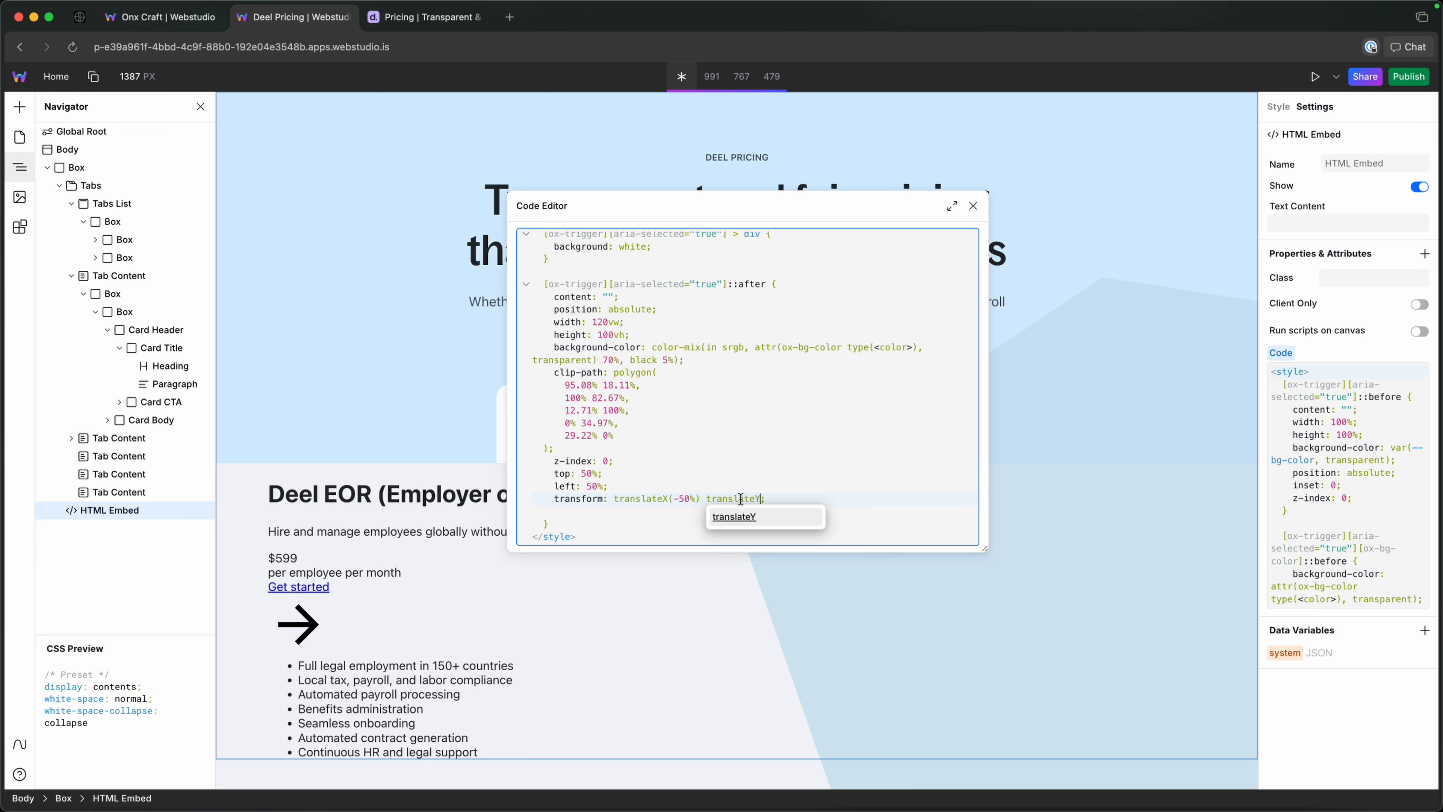
{"action": "type", "text": "("}
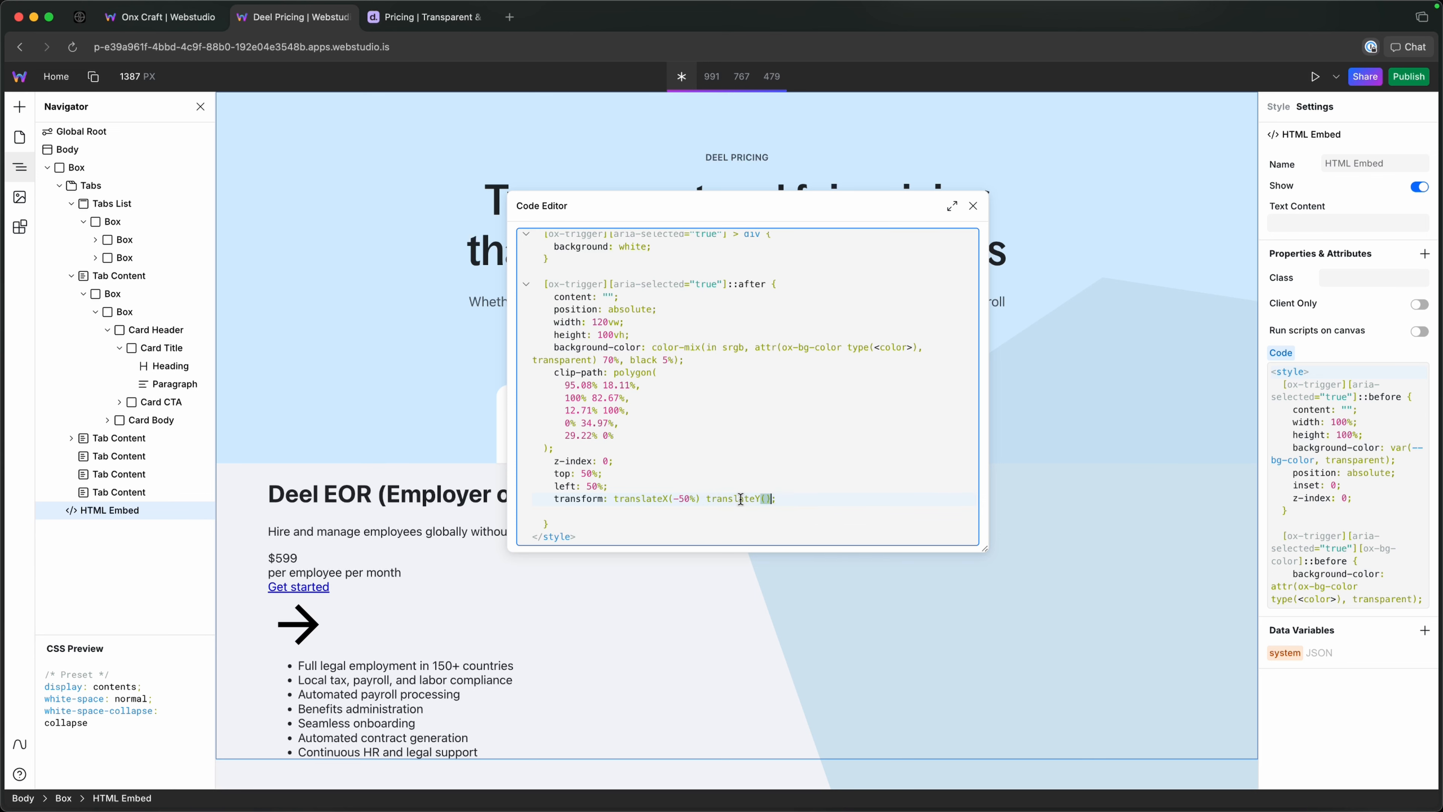
{"action": "type", "text": "-50%"}
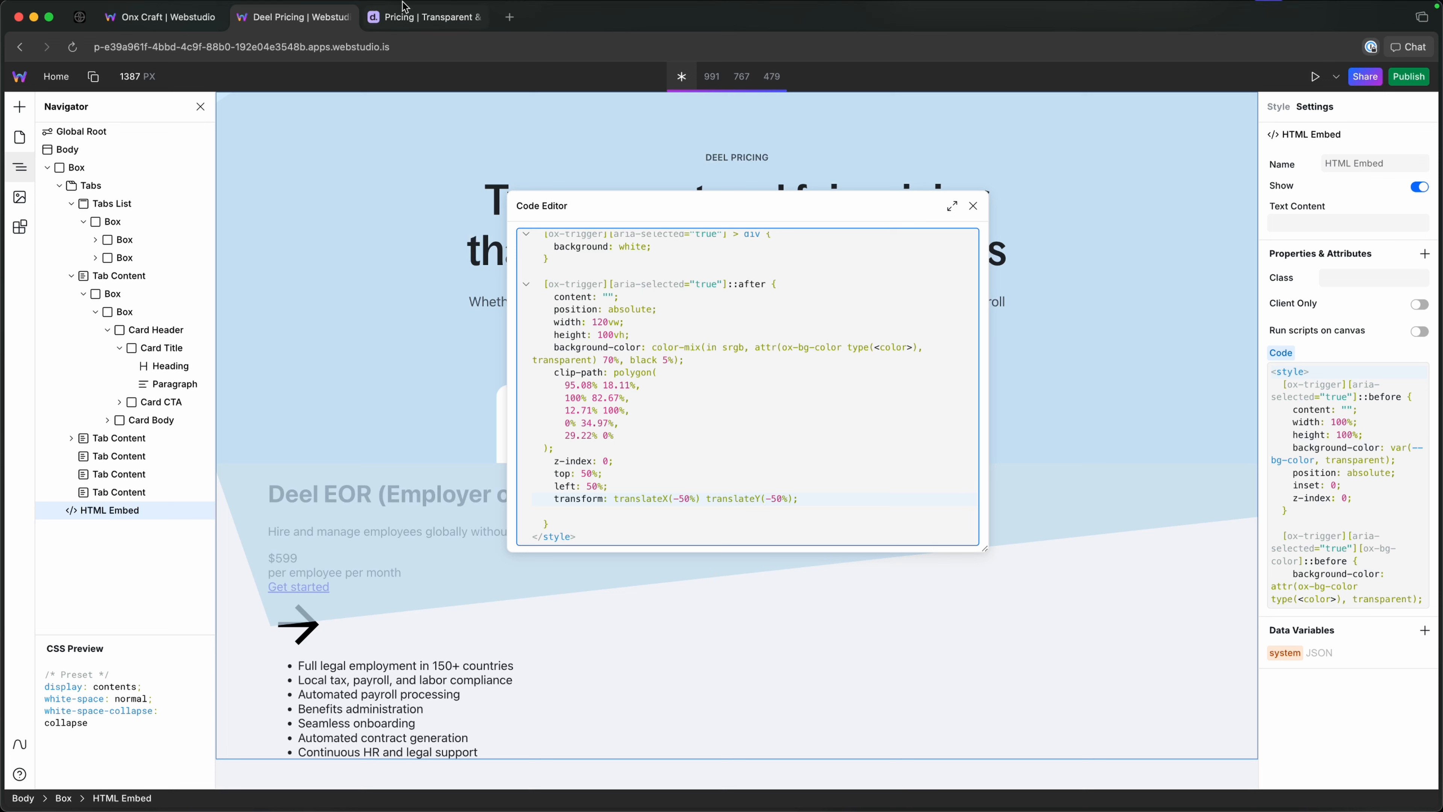
Check the shape on the Deel pricing page, then try widths of 10vw and 90vw in the ::after rule and settle on 95vw.
{"action": "left_click", "coordinate": [405, 15]}
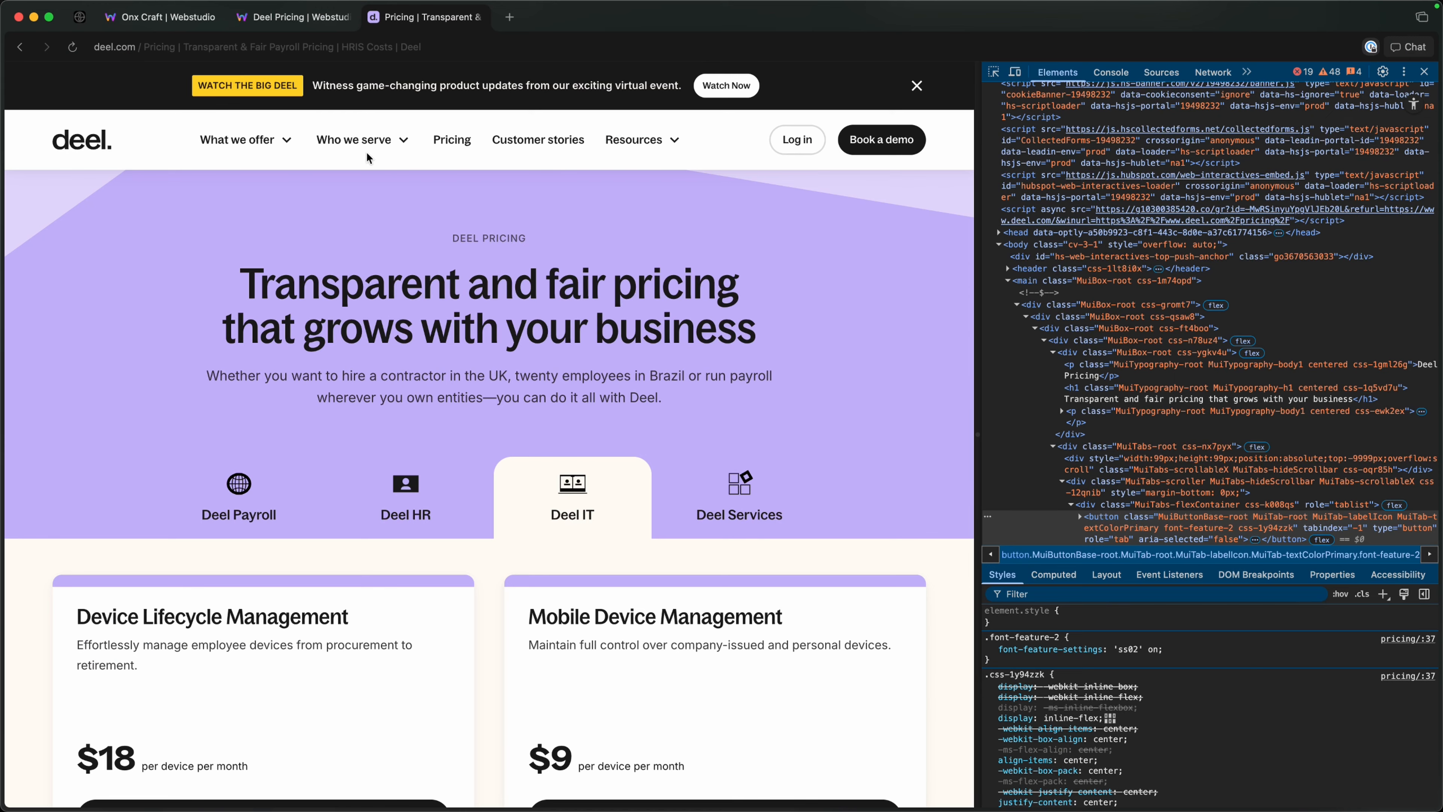
{"action": "left_click", "coordinate": [324, 9]}
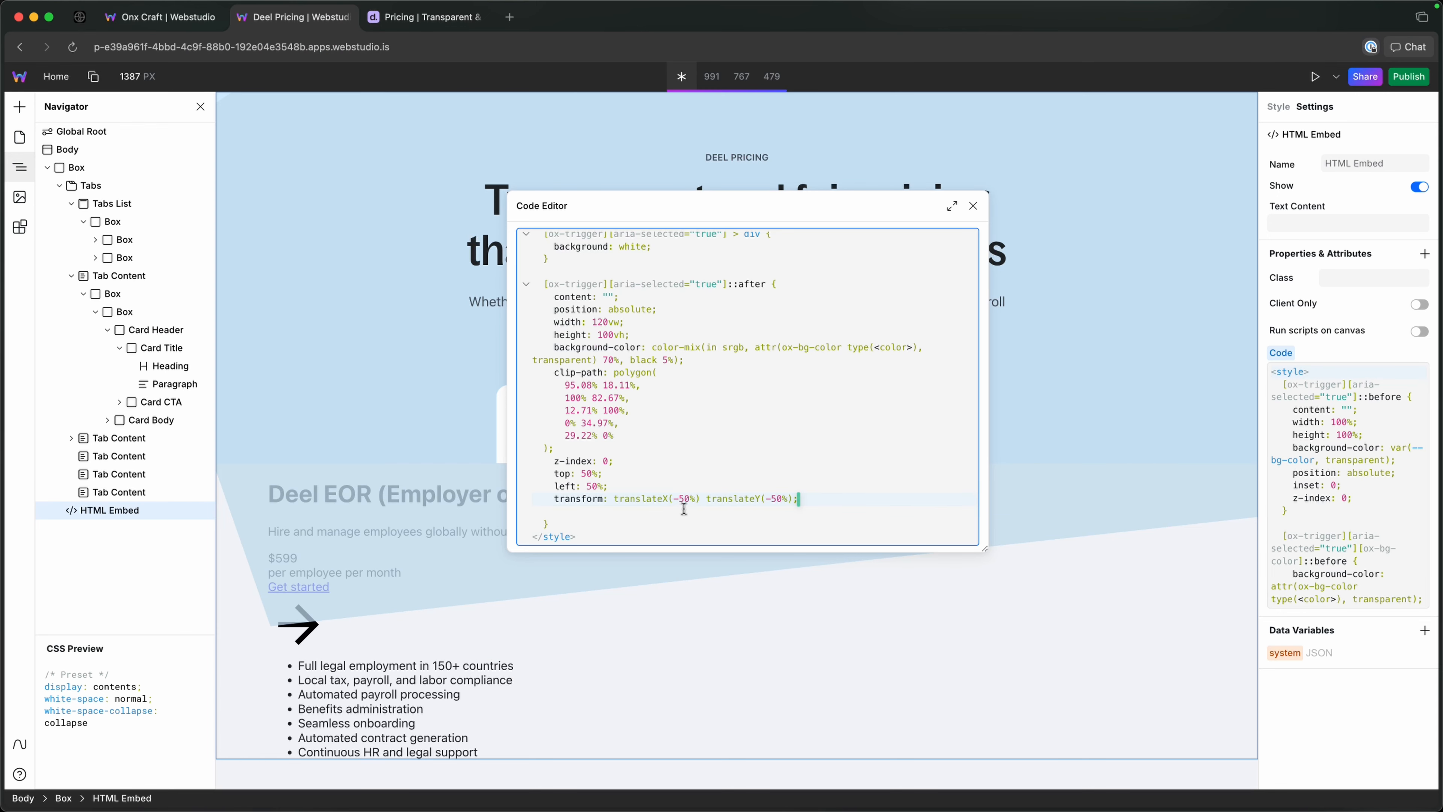
{"action": "left_click", "coordinate": [607, 322]}
{"action": "key", "text": "BackSpace"}
{"action": "key", "text": "BackSpace"}
{"action": "type", "text": "0"}
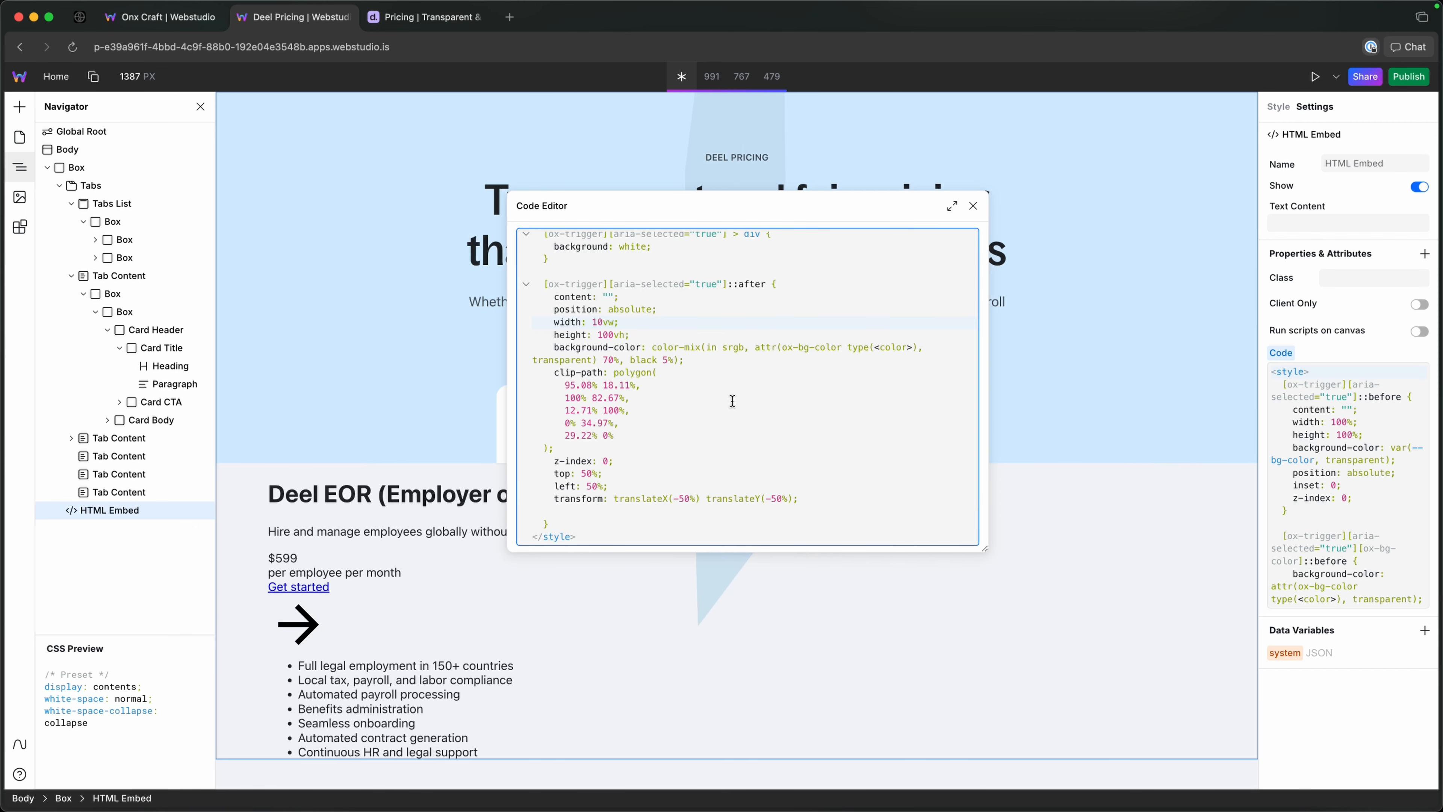
{"action": "key", "text": "BackSpace"}
{"action": "key", "text": "BackSpace"}
{"action": "type", "text": "90"}
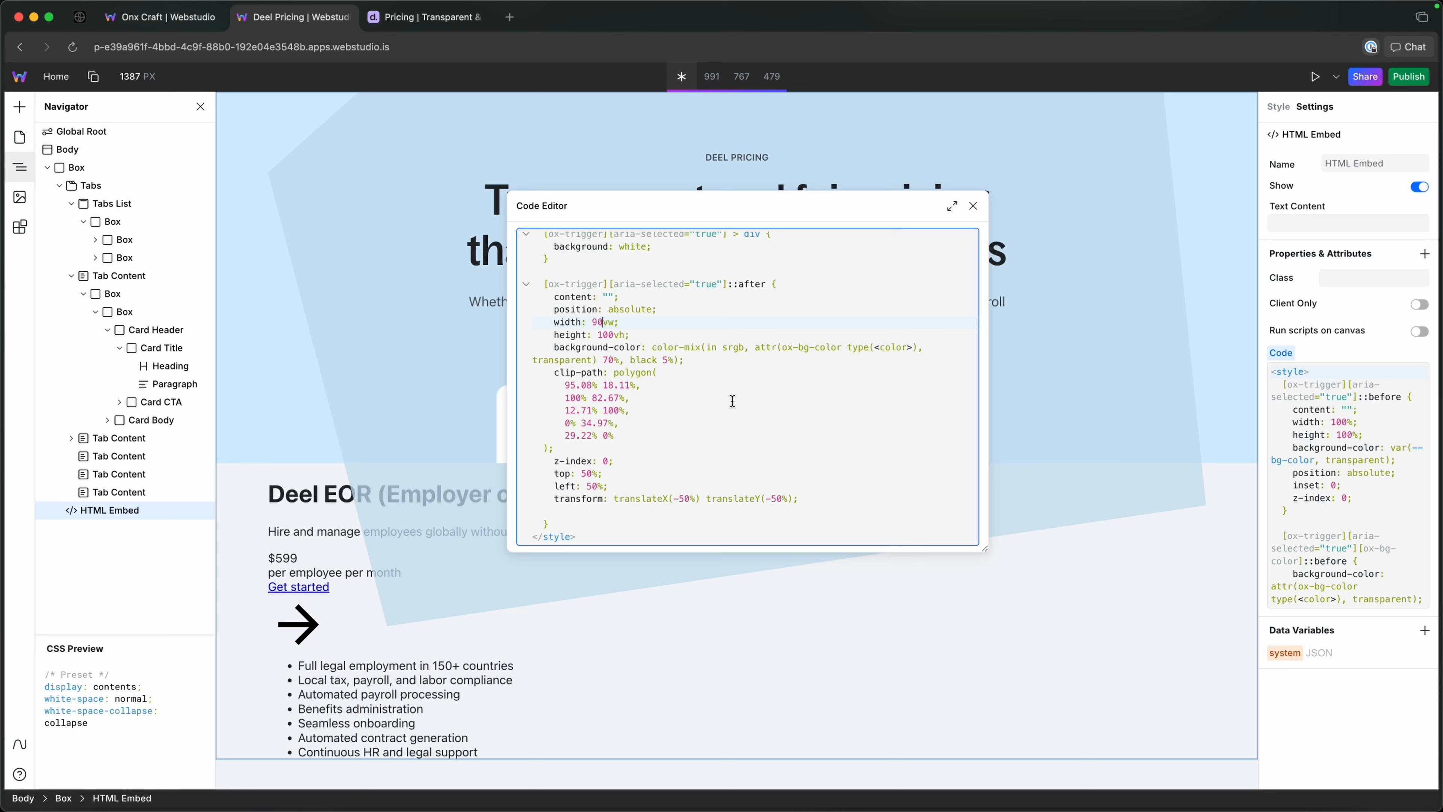
{"action": "key", "text": "BackSpace"}
{"action": "key", "text": "BackSpace"}
{"action": "type", "text": "95"}
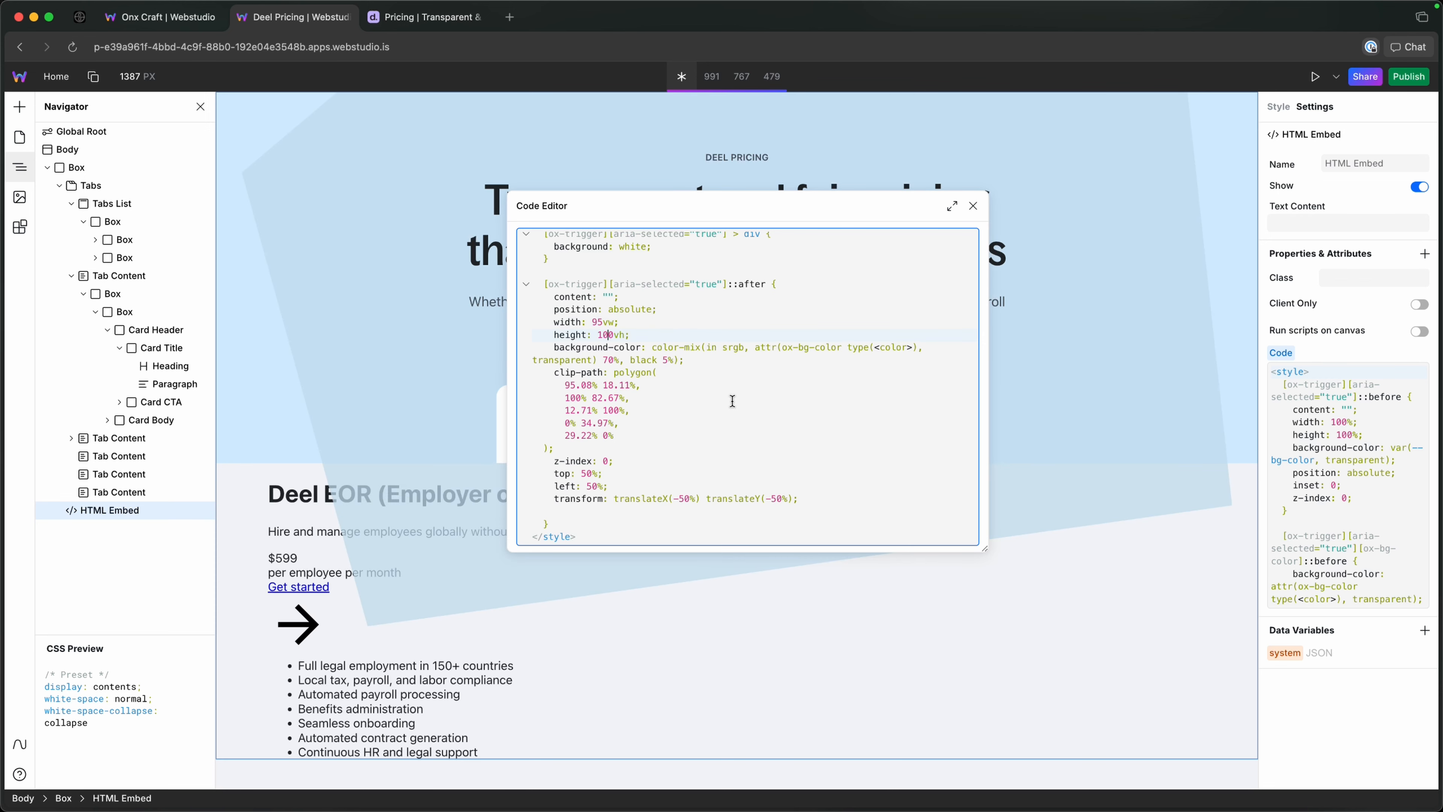
Try heights of 70vh and 80vh in the ::after rule and settle on 90vh.
{"action": "key", "text": "BackSpace"}
{"action": "key", "text": "BackSpace"}
{"action": "key", "text": "BackSpace"}
{"action": "type", "text": "70"}
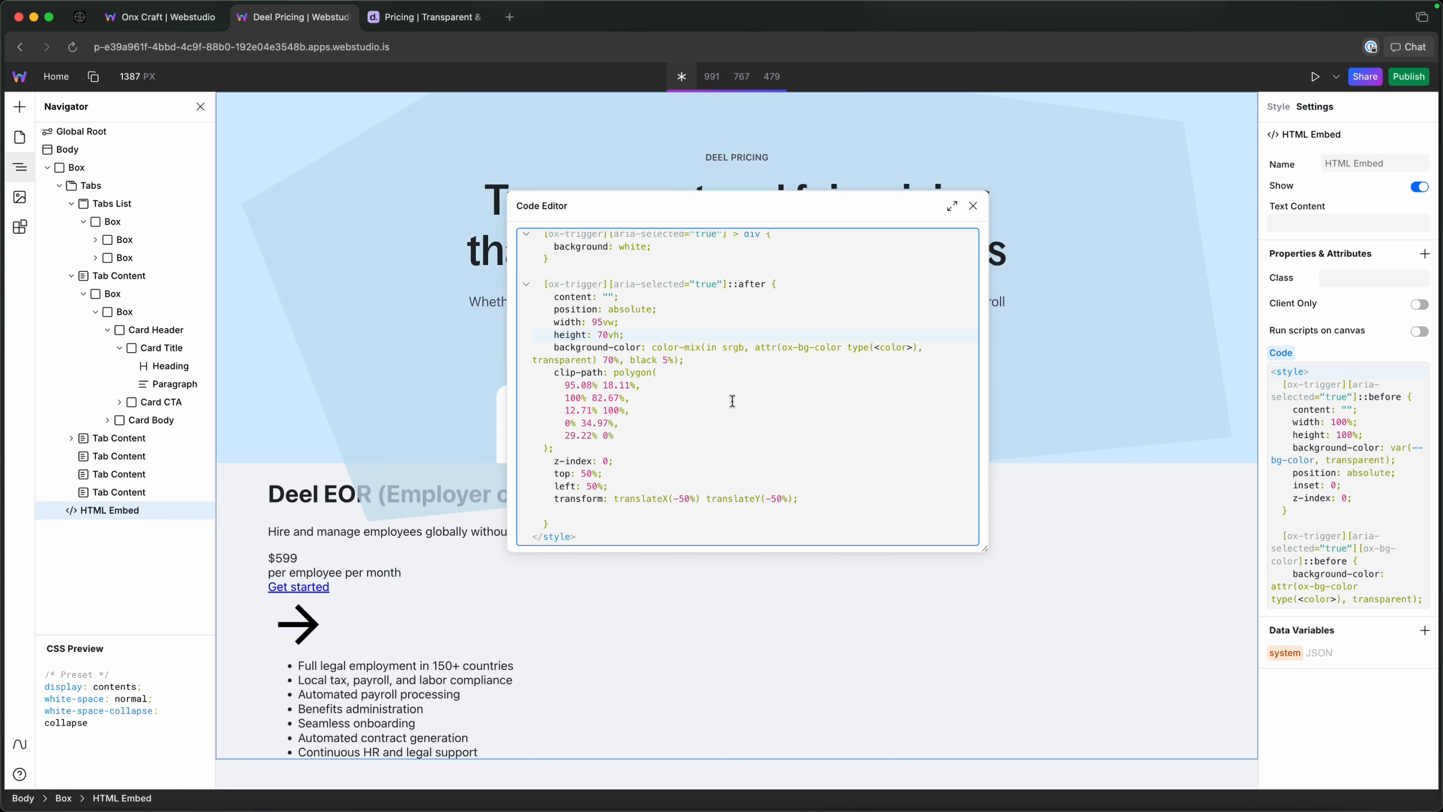
{"action": "key", "text": "BackSpace"}
{"action": "key", "text": "BackSpace"}
{"action": "type", "text": "80"}
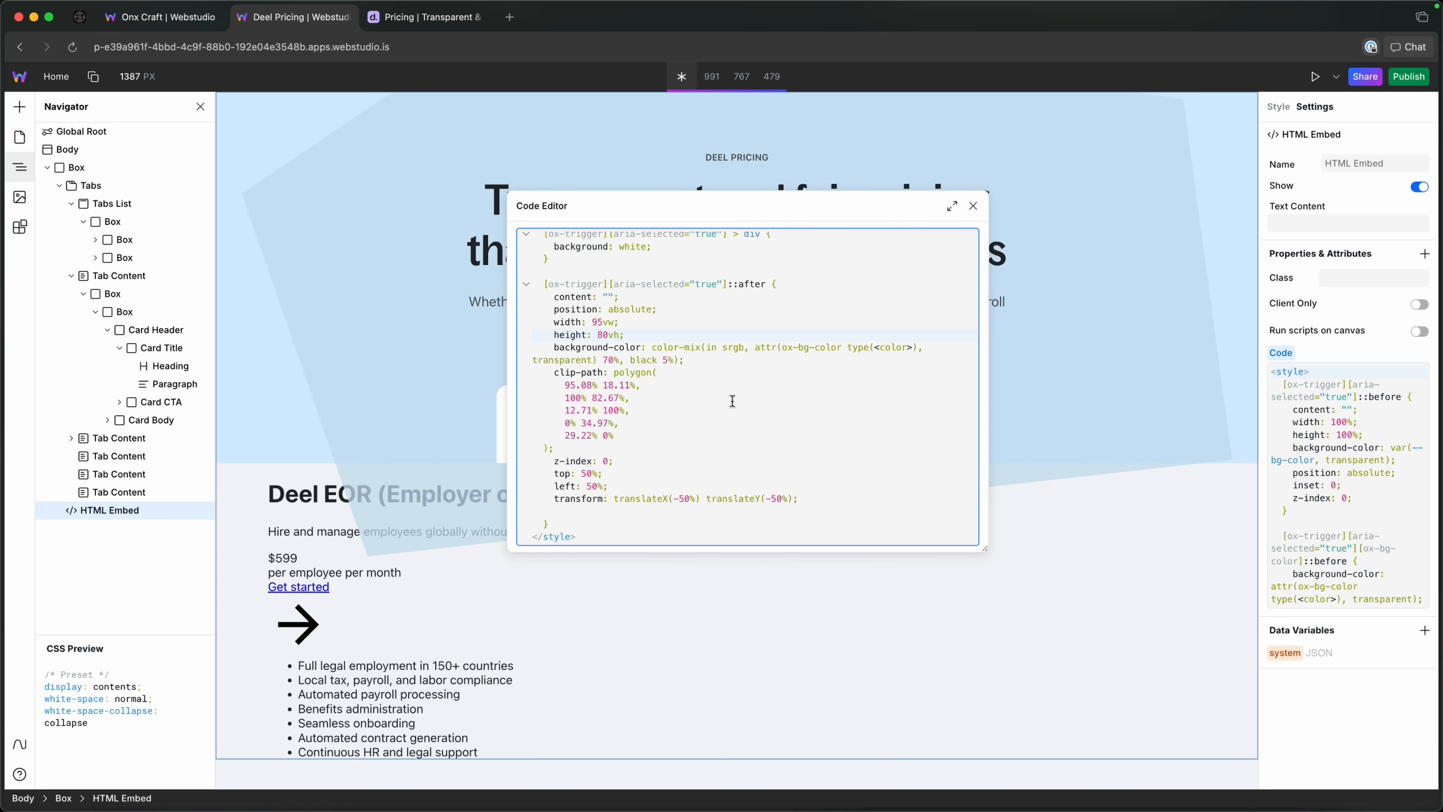
{"action": "key", "text": "BackSpace"}
{"action": "key", "text": "BackSpace"}
{"action": "type", "text": "90"}
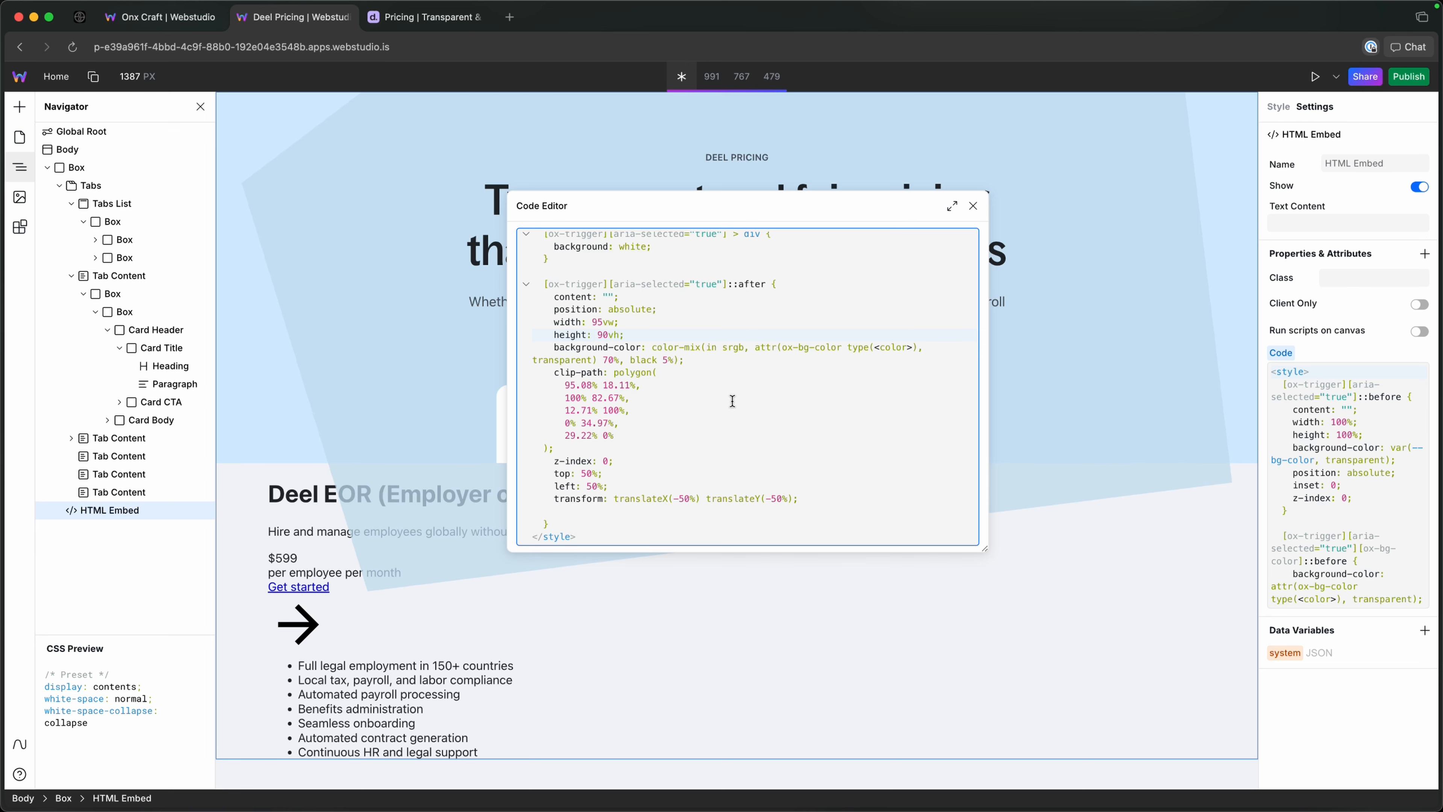
Compare with the Deel pricing page, then try top offsets of 25% and 0% in the ::after rule and settle on 70%.
{"action": "left_click", "coordinate": [432, 17]}
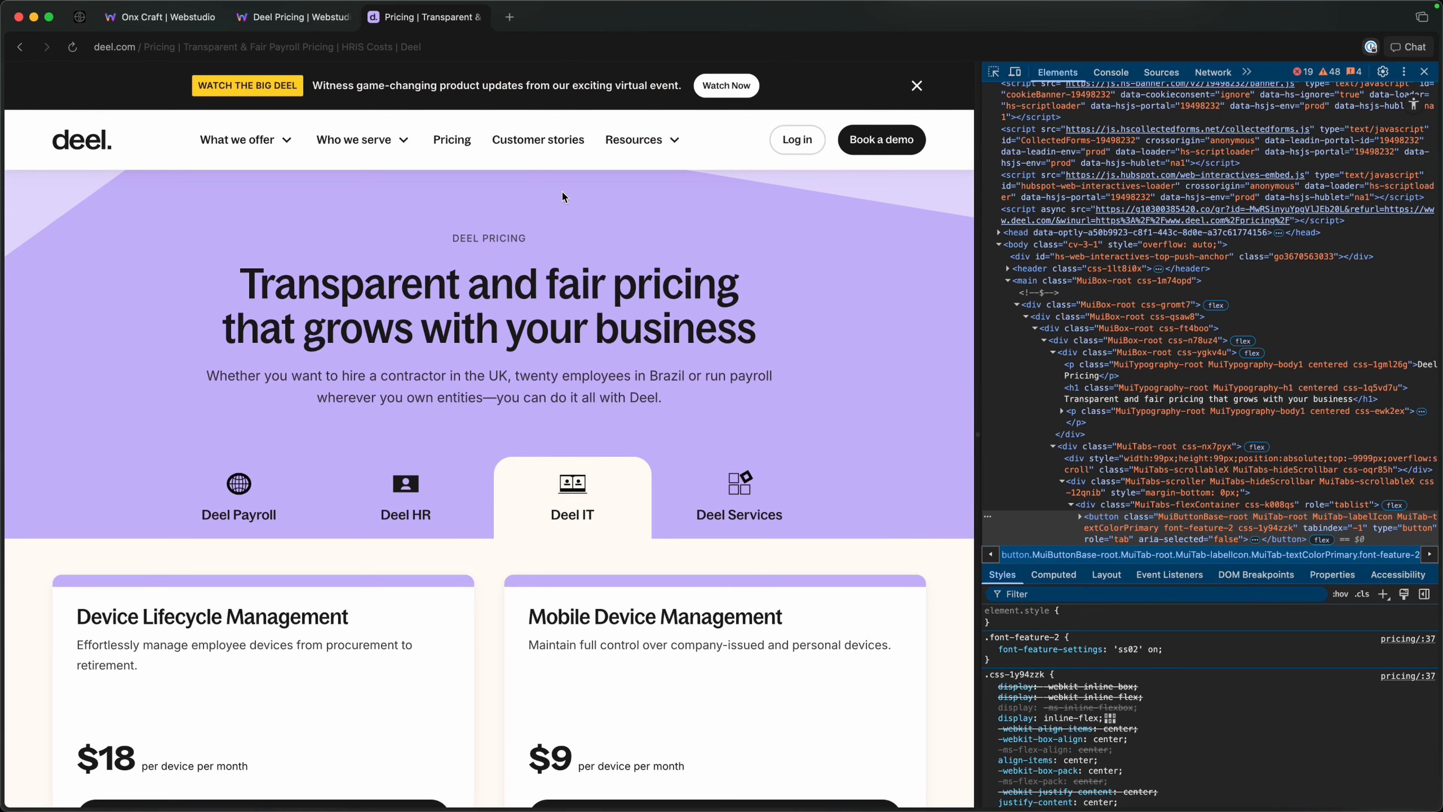
{"action": "left_click", "coordinate": [295, 17]}
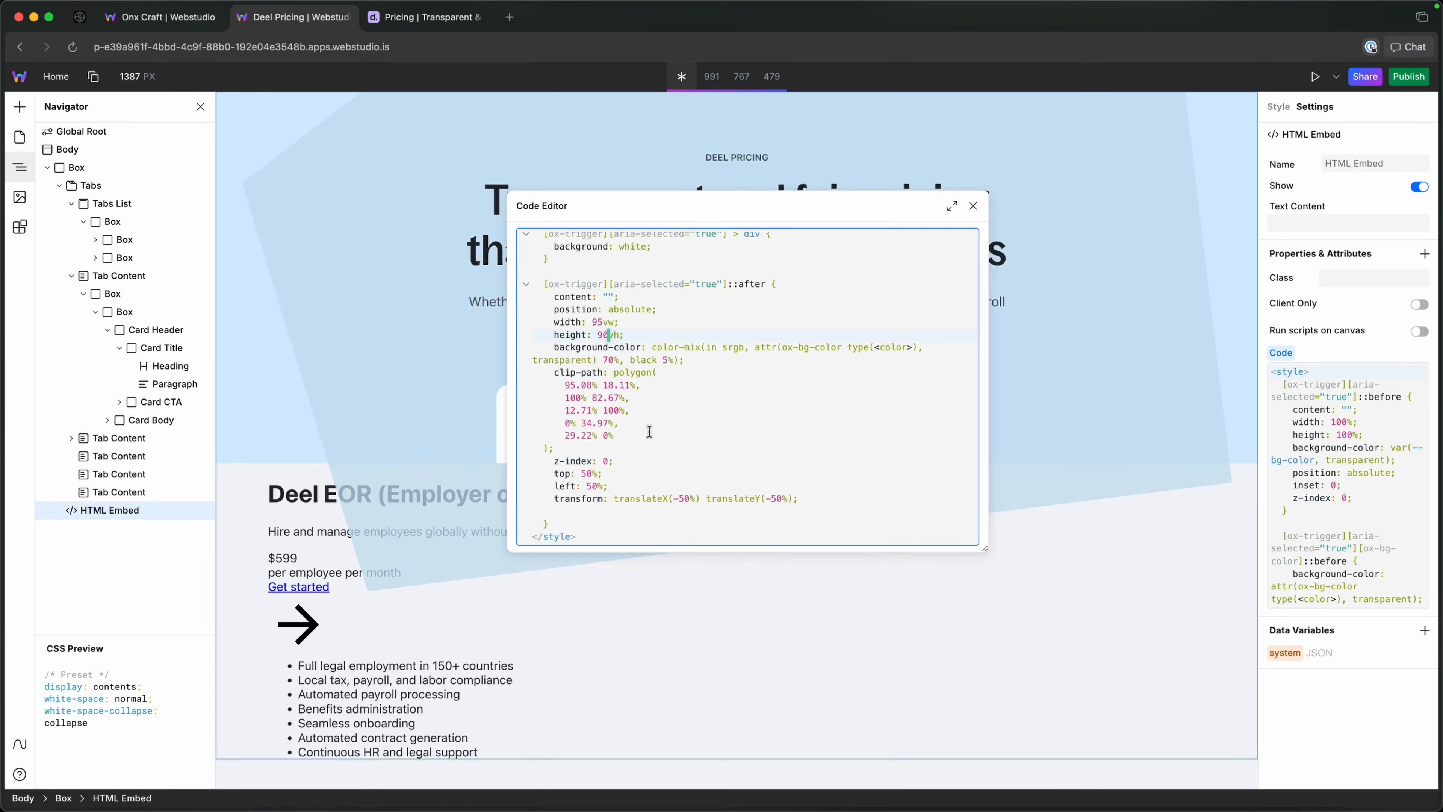
{"action": "left_click", "coordinate": [591, 475]}
{"action": "key", "text": "BackSpace"}
{"action": "key", "text": "BackSpace"}
{"action": "type", "text": "25"}
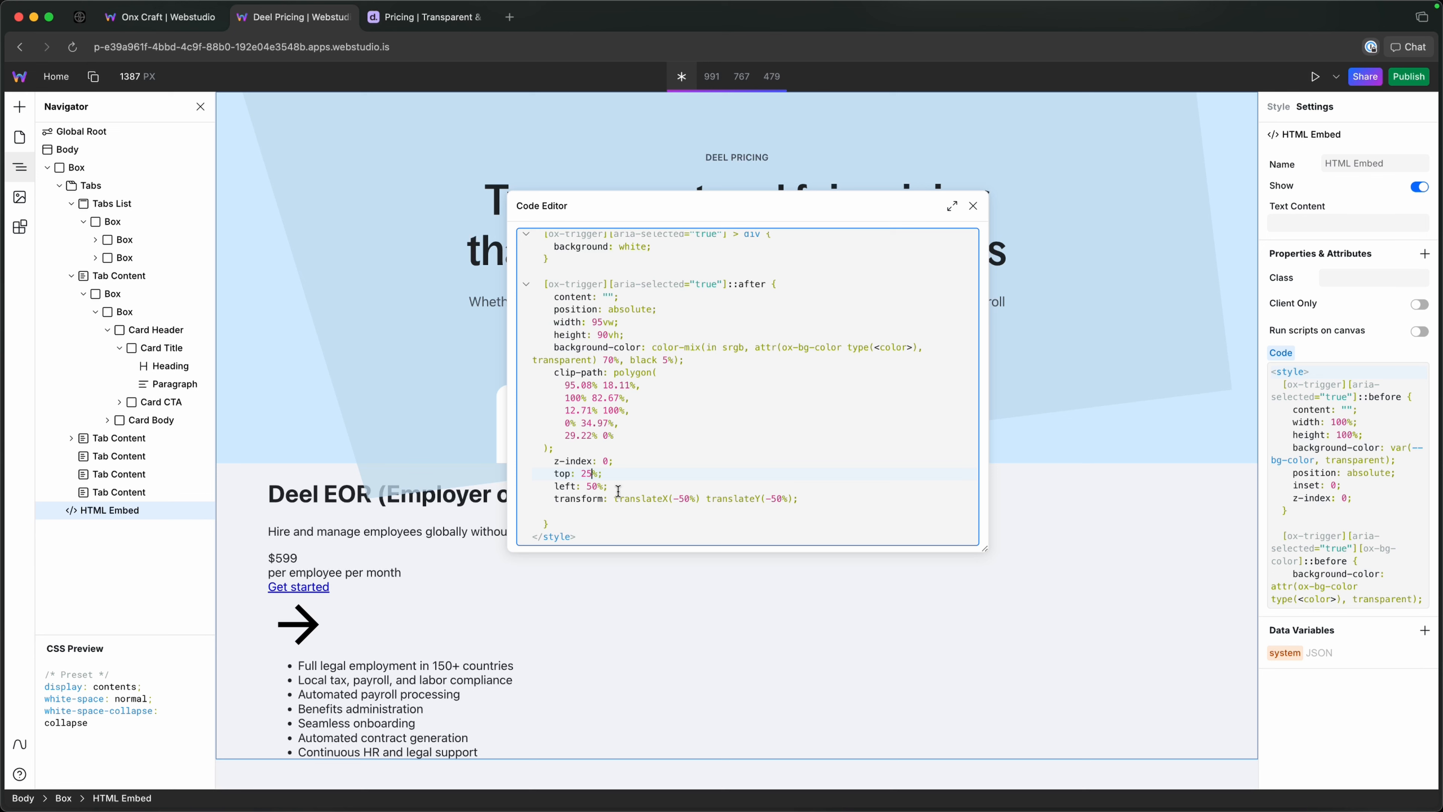
{"action": "key", "text": "BackSpace"}
{"action": "key", "text": "BackSpace"}
{"action": "type", "text": "0"}
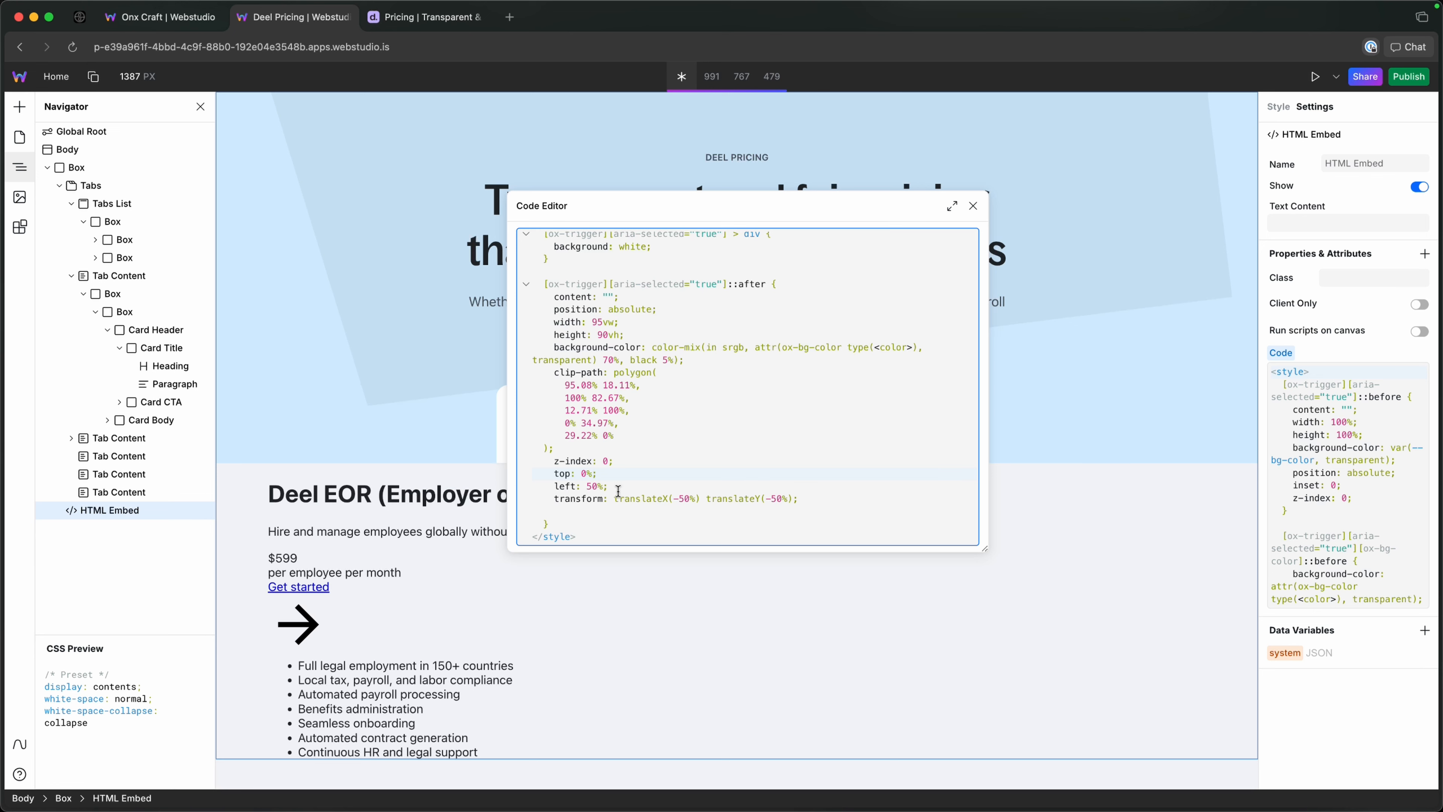
{"action": "key", "text": "BackSpace"}
{"action": "type", "text": "70"}
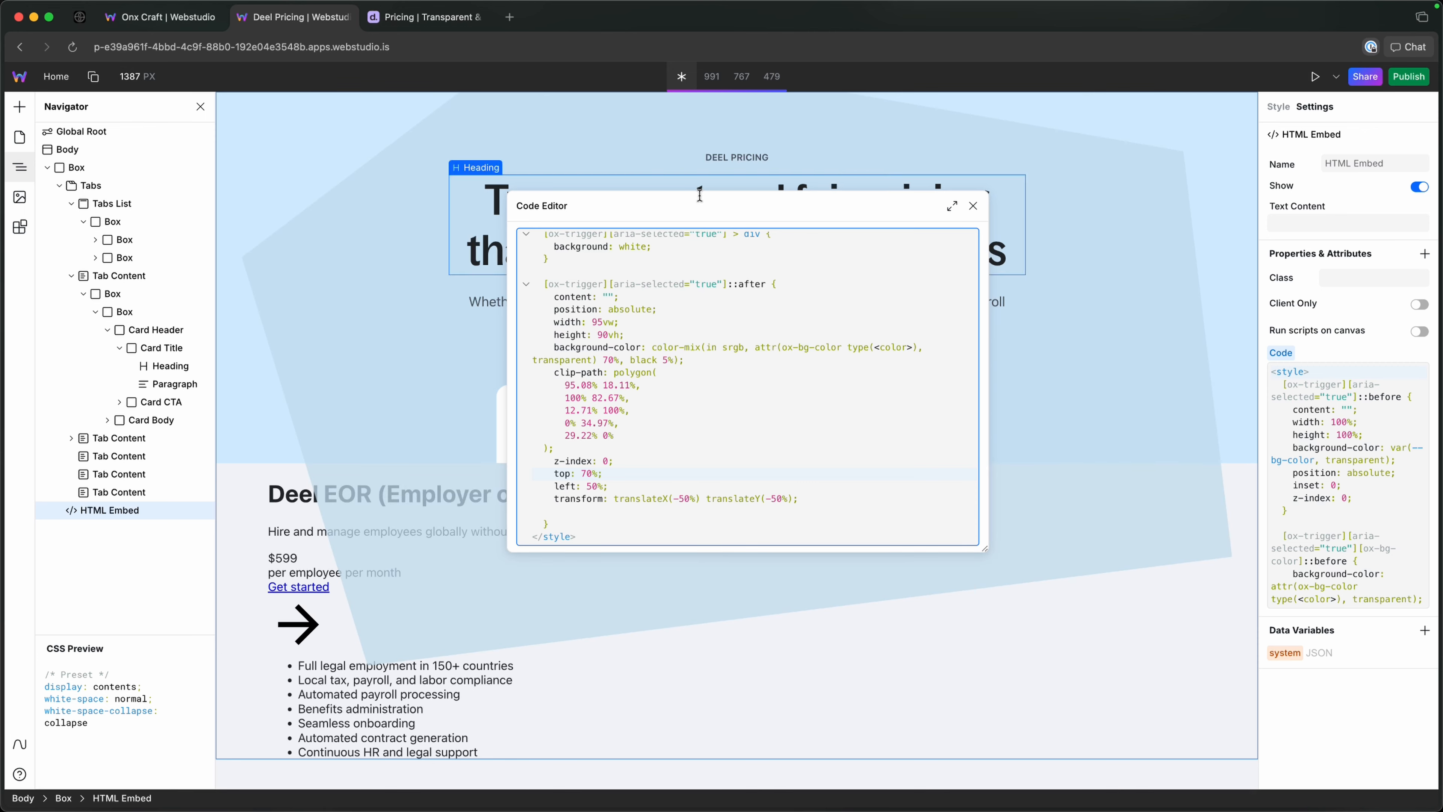
Close the developer tools on the Deel pricing page to view the full-width shape, and compare it with the Webstudio page in preview mode.
{"action": "left_click", "coordinate": [438, 18]}
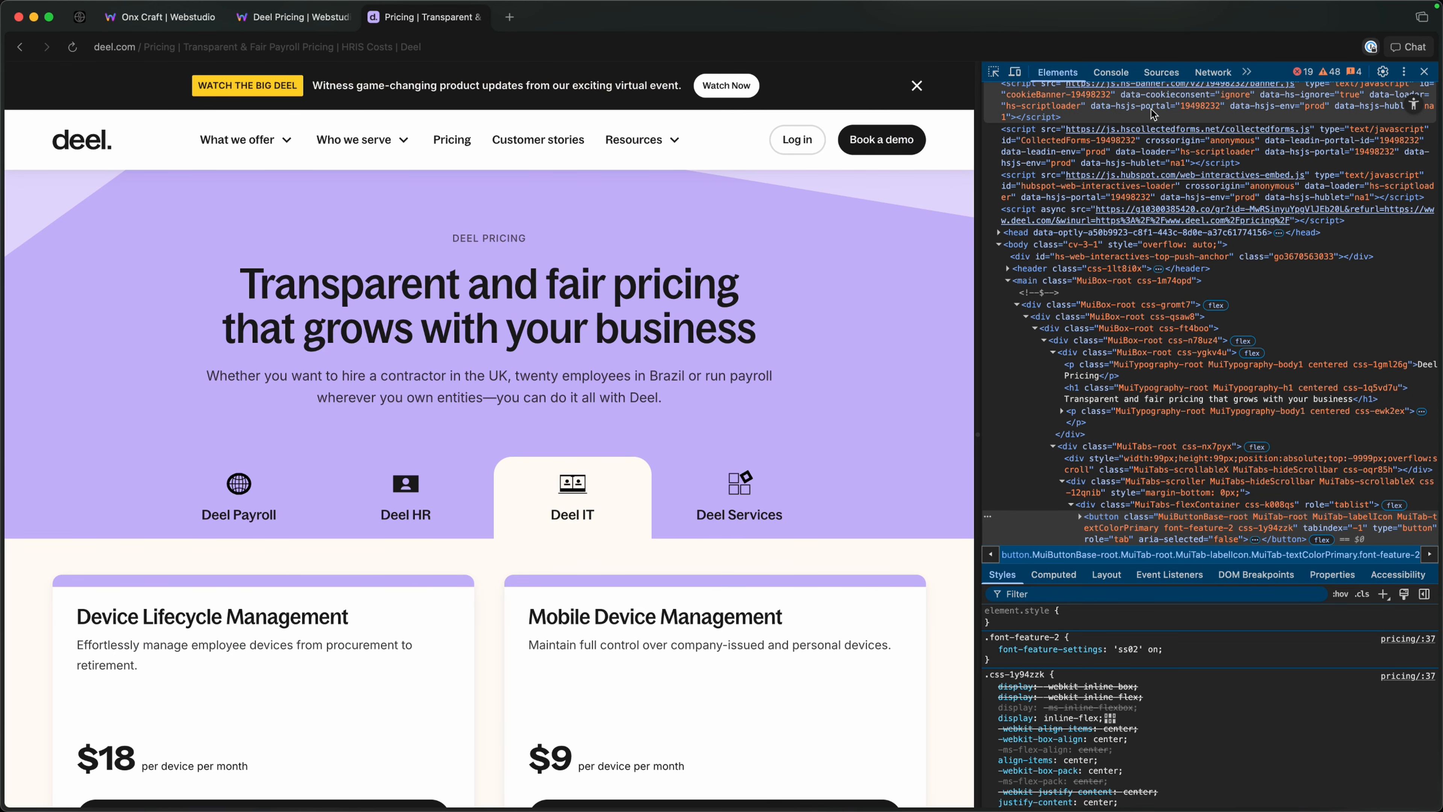
{"action": "left_click", "coordinate": [1424, 72]}
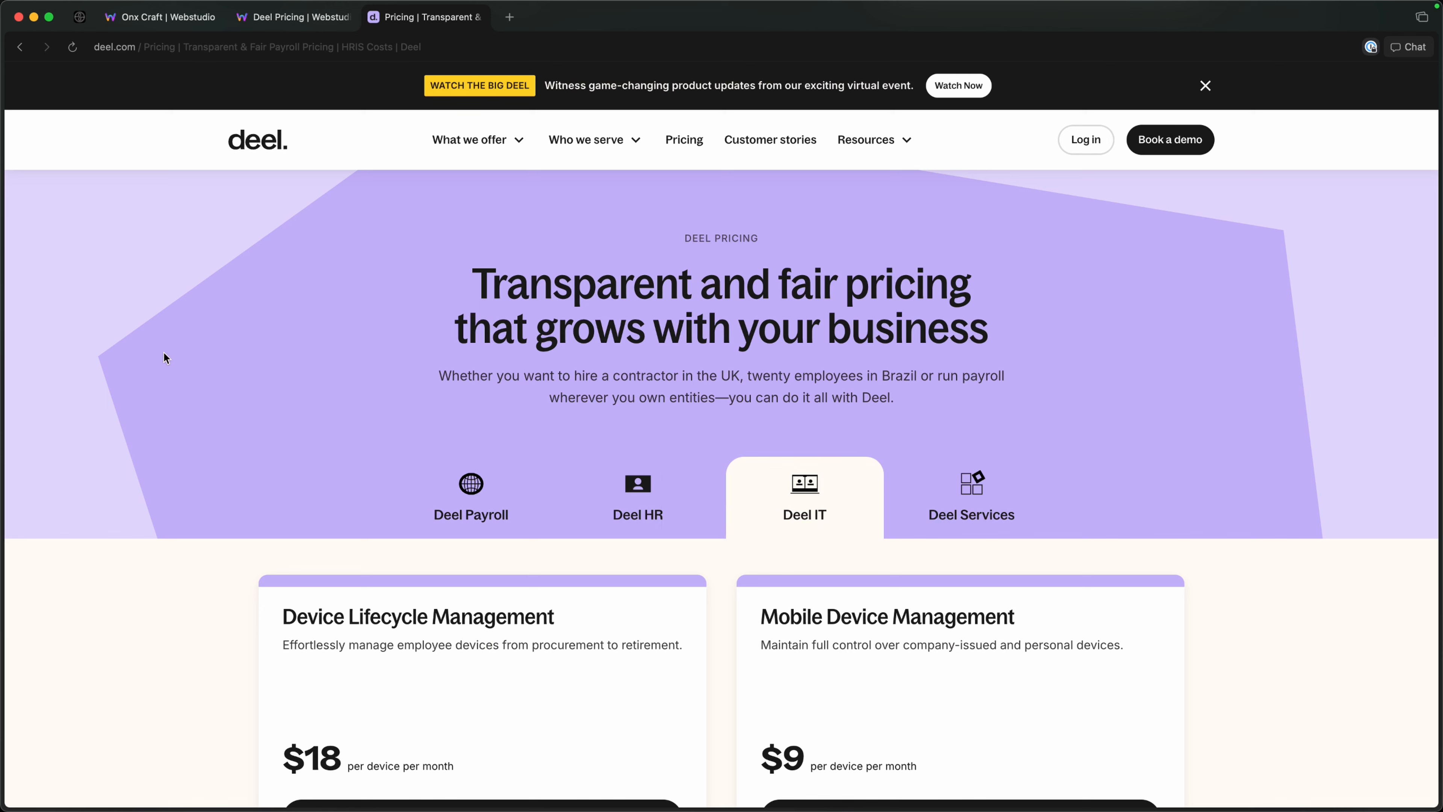
{"action": "left_click", "coordinate": [295, 20]}
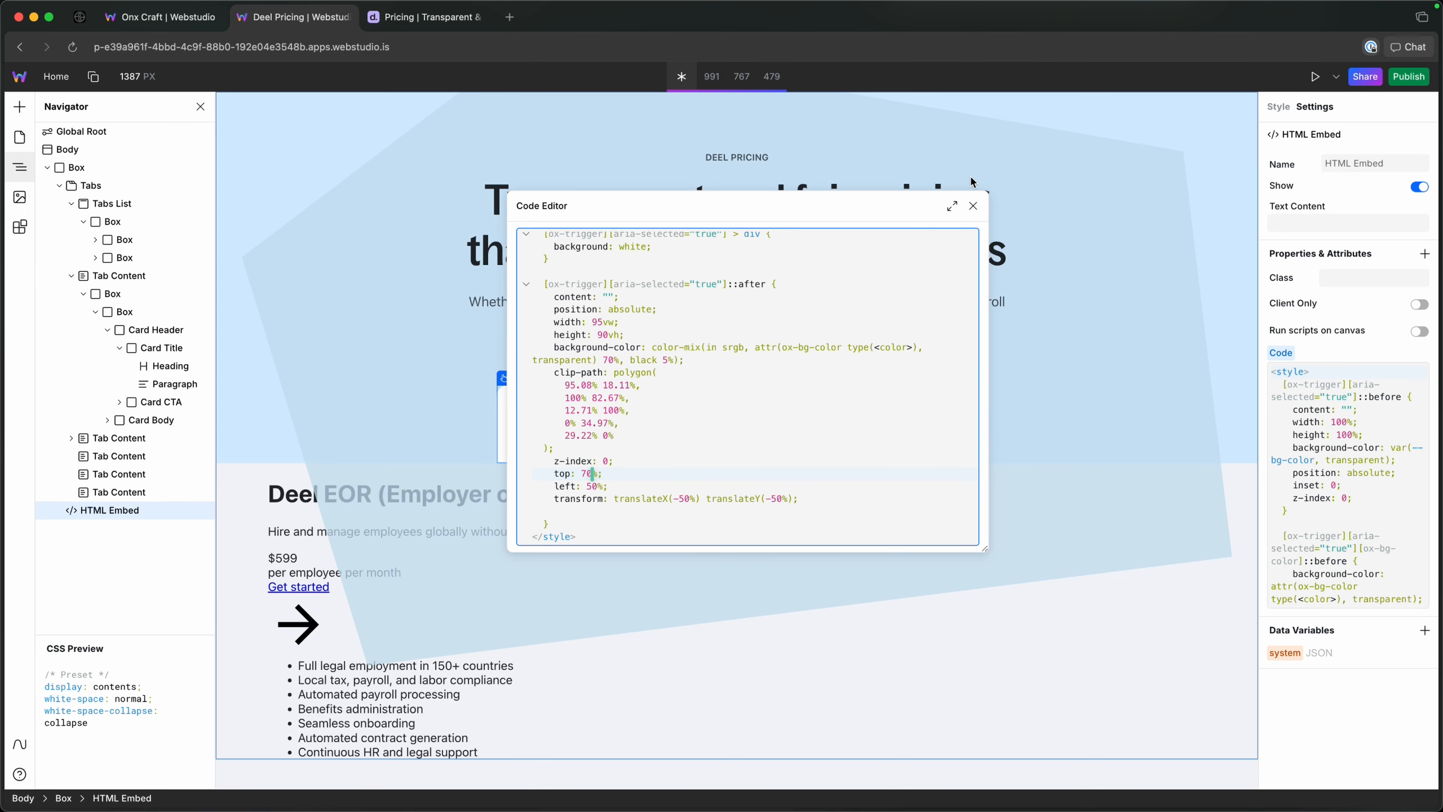
{"action": "left_click", "coordinate": [1315, 77]}
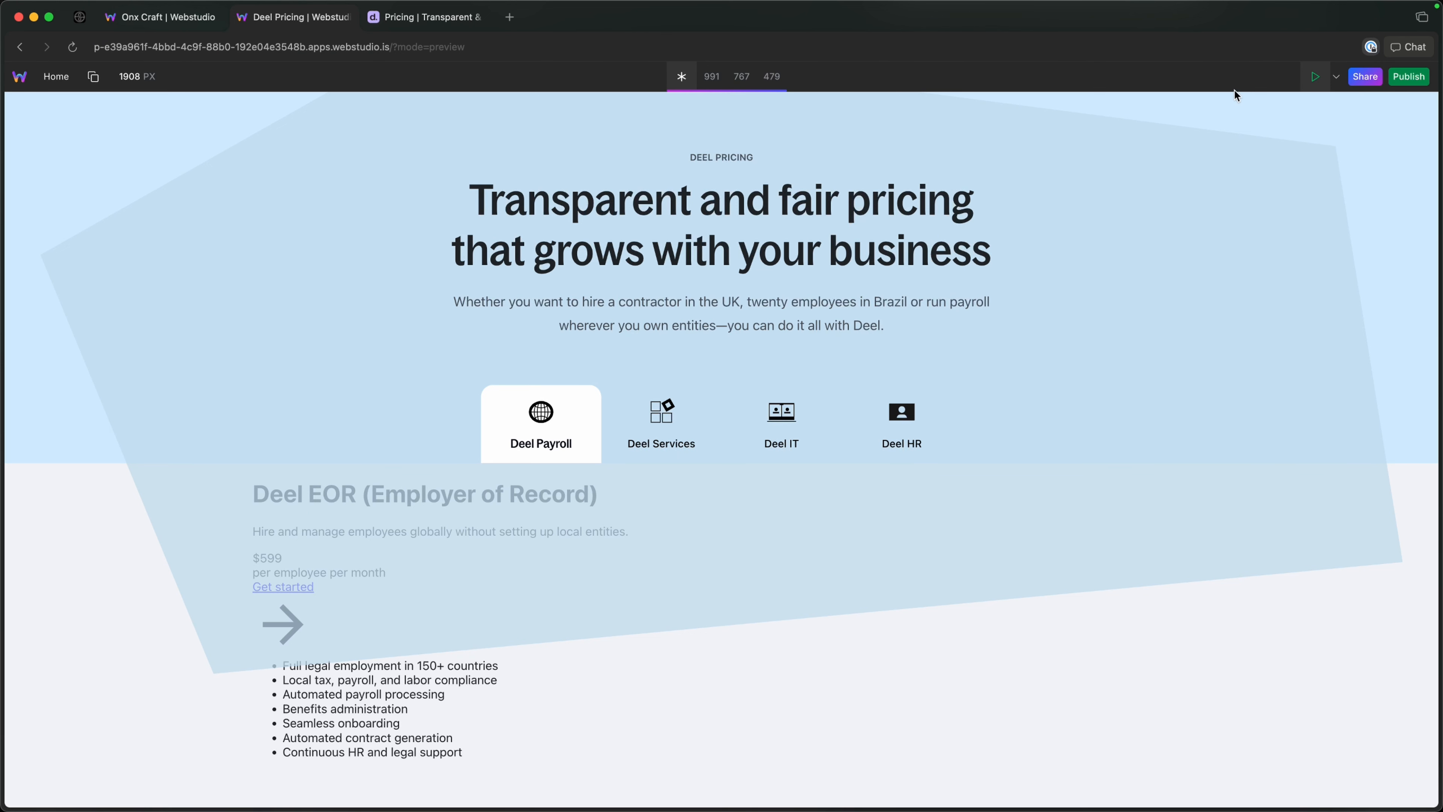
{"action": "left_click", "coordinate": [1315, 77]}
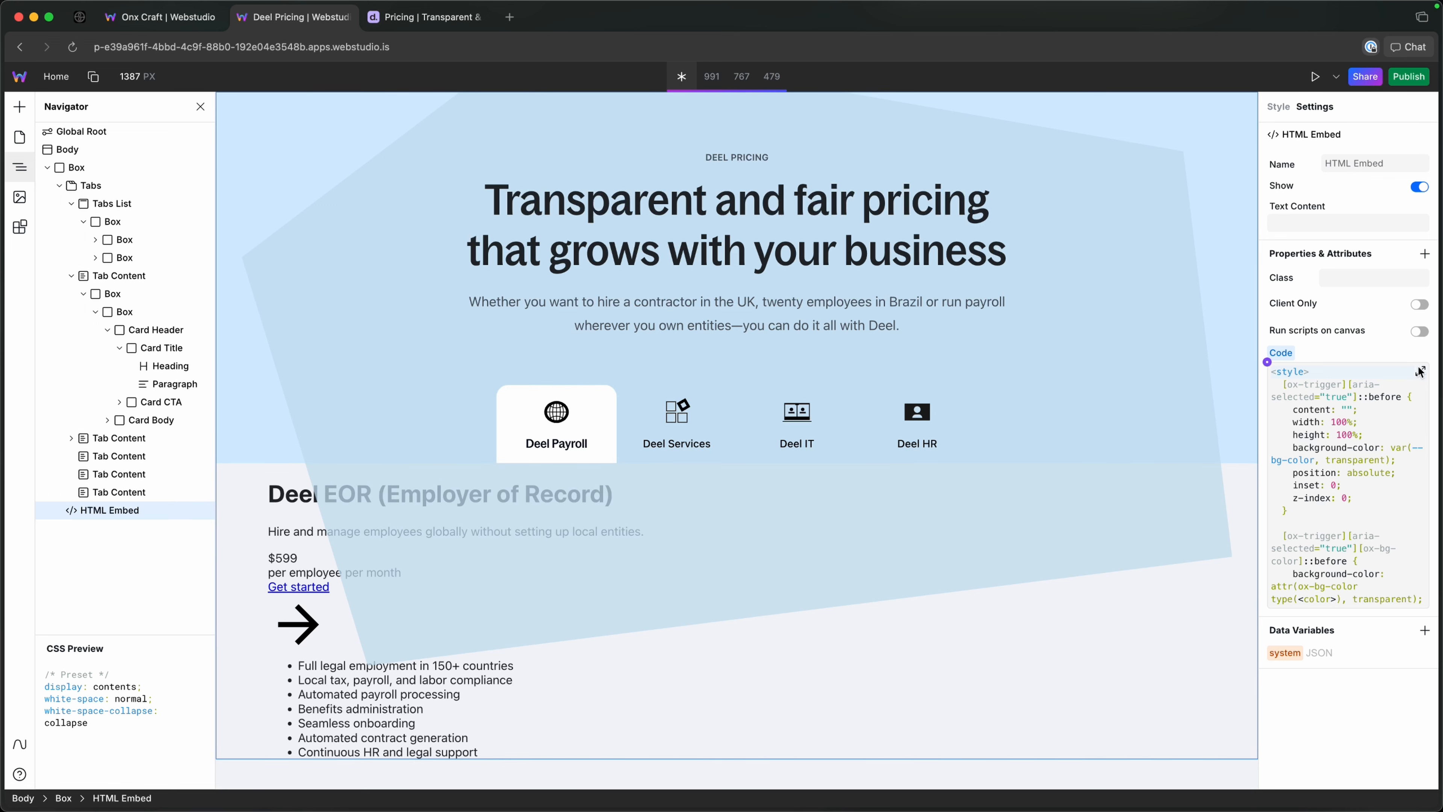
Reopen the HTML Embed's code in the large editor and set the ::after rule's top offset to 0%.
{"action": "left_click", "coordinate": [1421, 372]}
{"action": "scroll", "coordinate": [711, 511], "scroll_direction": "down", "scroll_amount": 5}
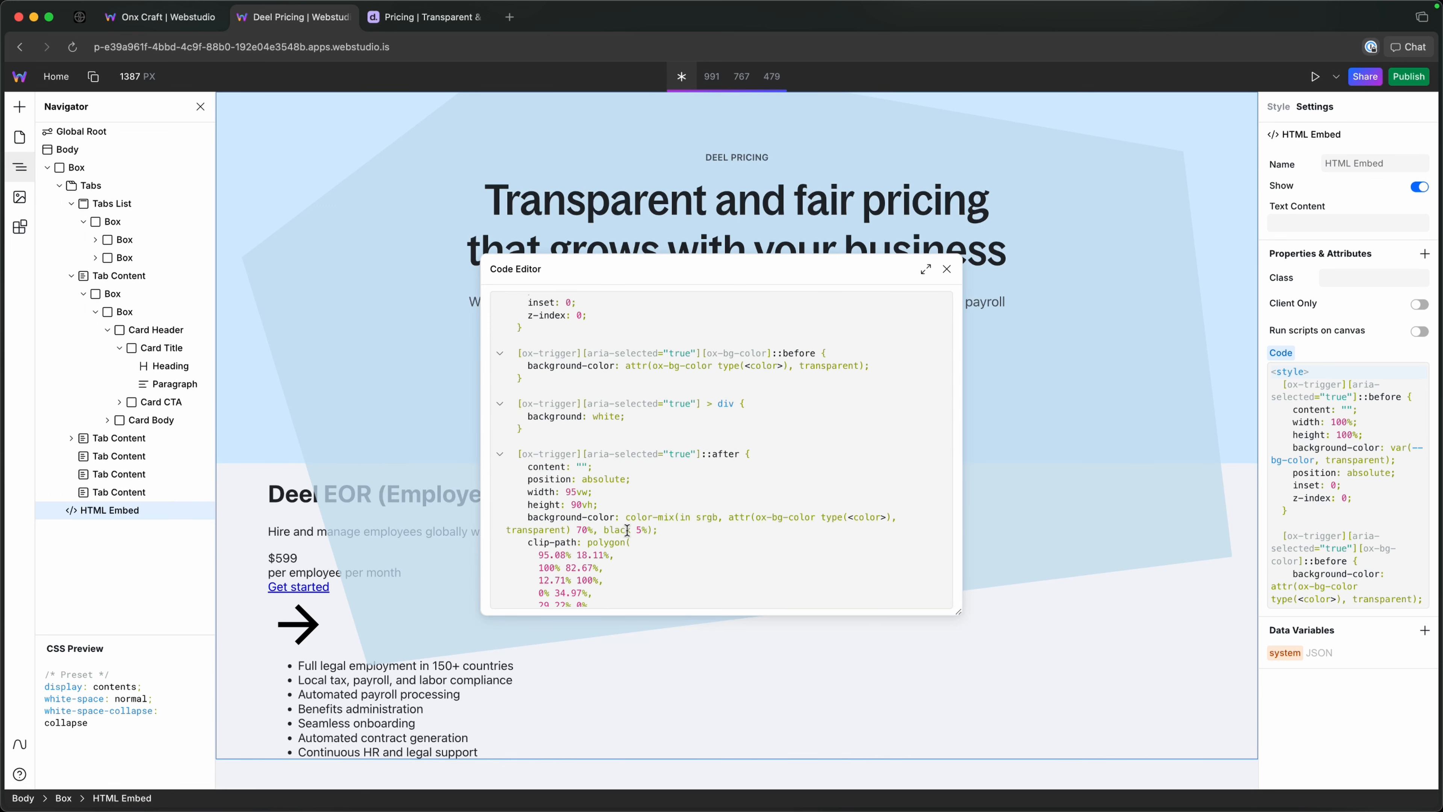
{"action": "scroll", "coordinate": [613, 478], "scroll_direction": "down", "scroll_amount": 3}
{"action": "scroll", "coordinate": [590, 509], "scroll_direction": "down", "scroll_amount": 1}
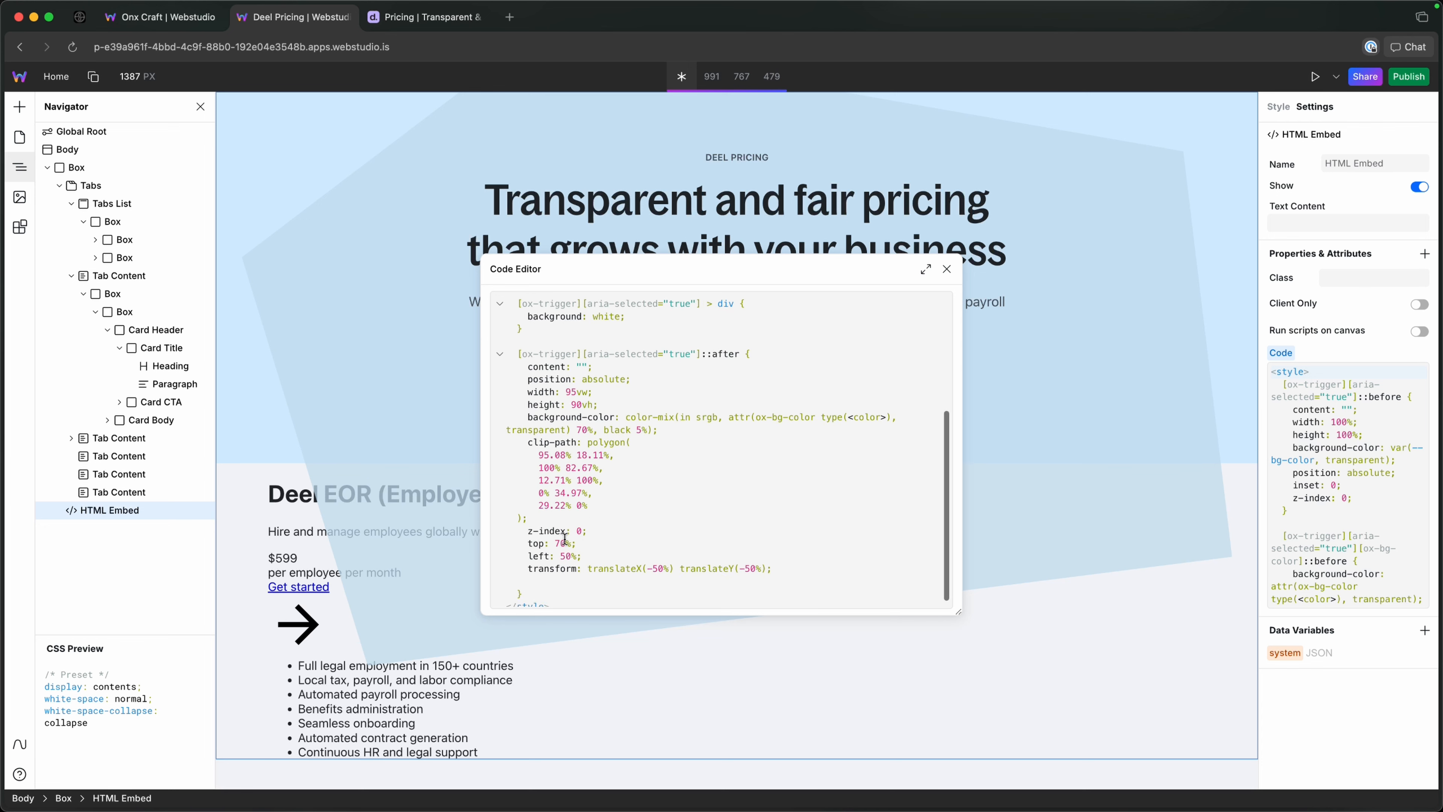
{"action": "left_click", "coordinate": [566, 543]}
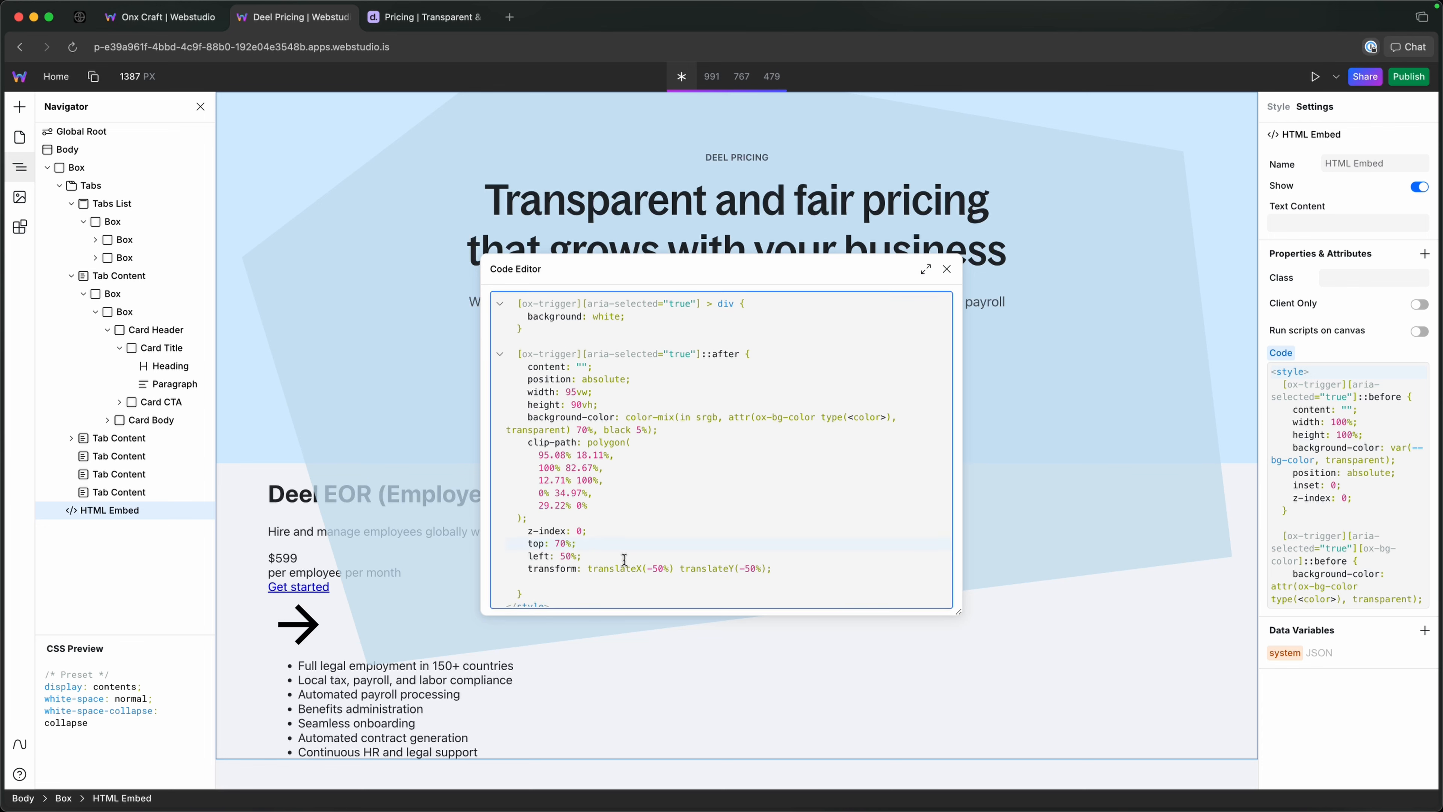
{"action": "key", "text": "BackSpace"}
{"action": "key", "text": "BackSpace"}
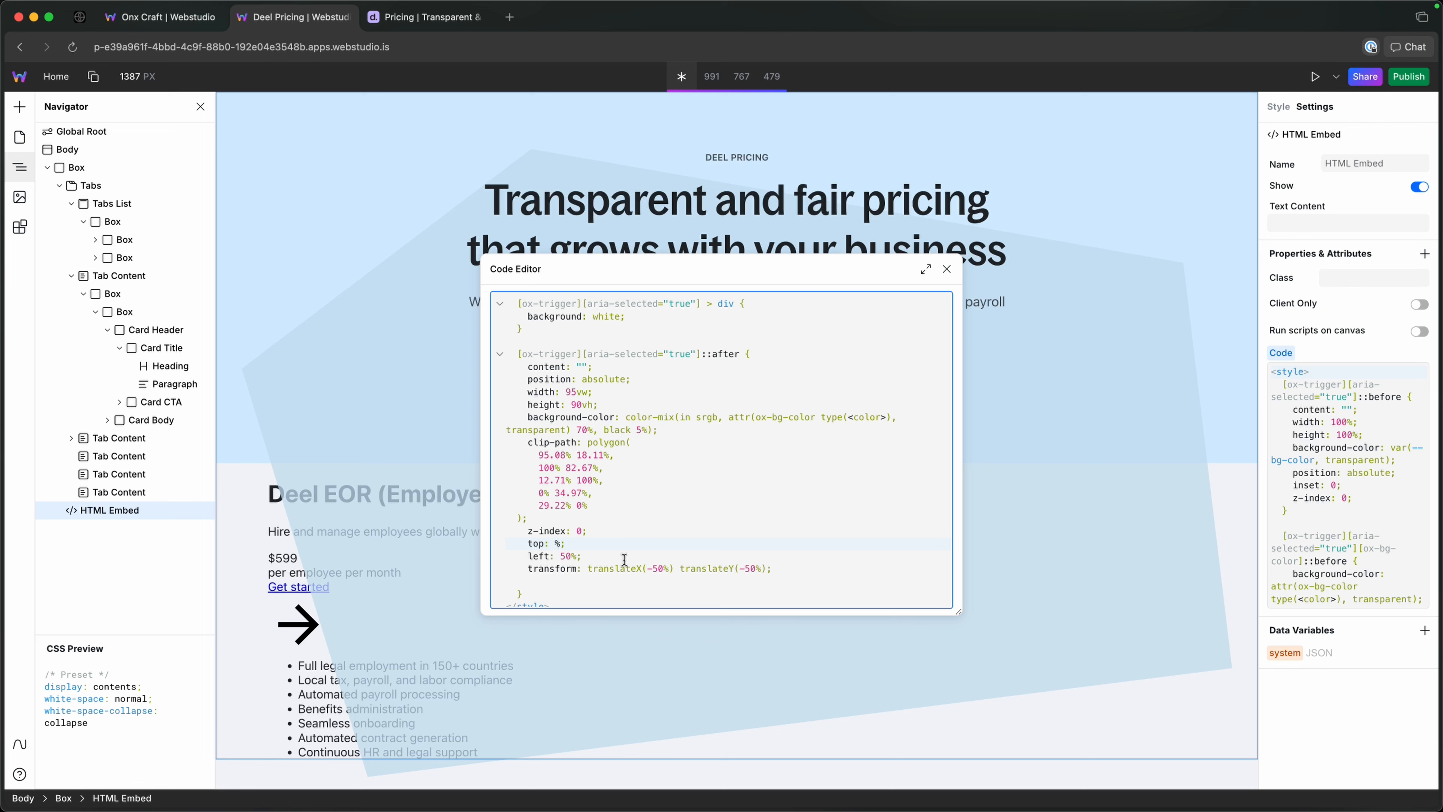
{"action": "type", "text": "0"}
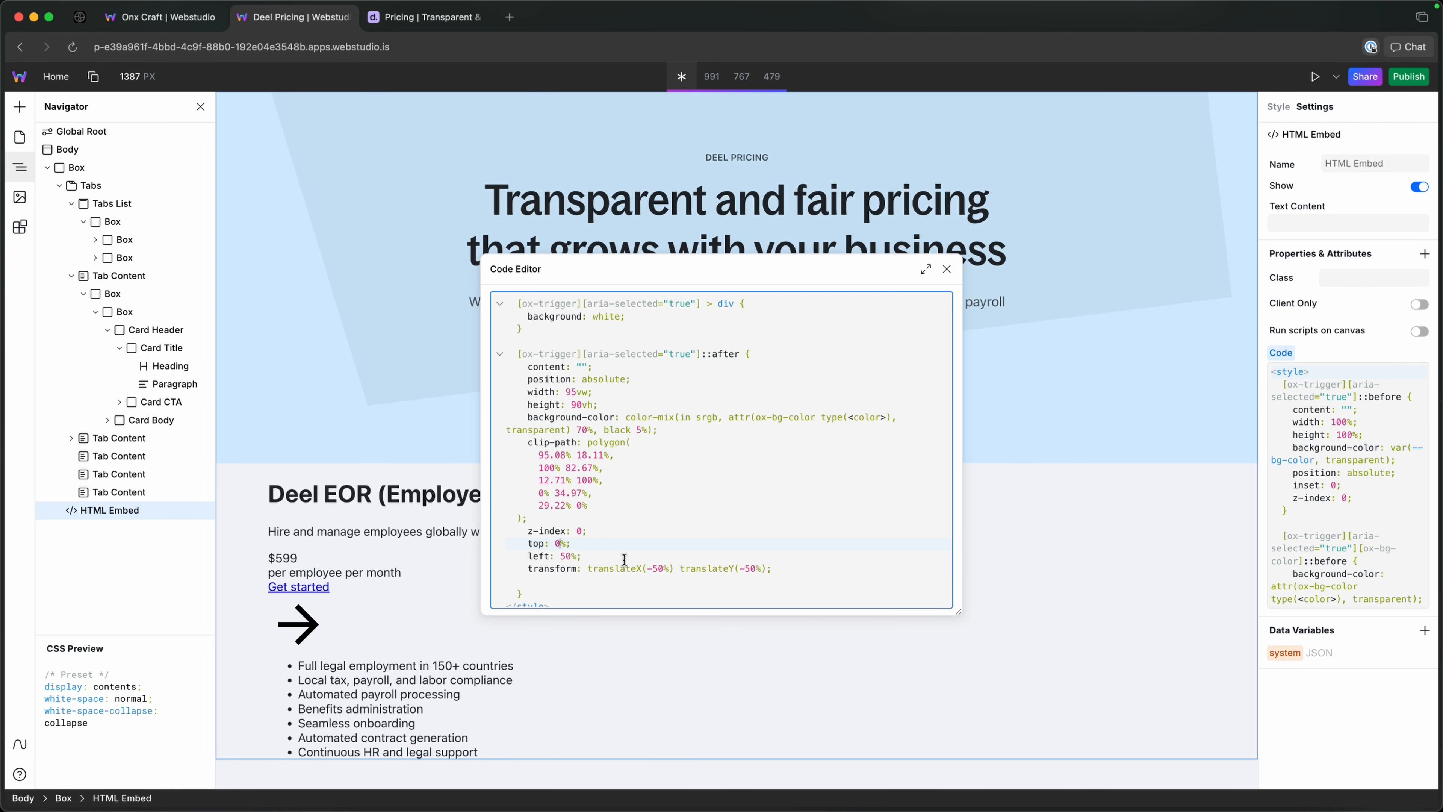
Change the translateY value in the ::after rule's transform to -10%.
{"action": "left_click", "coordinate": [755, 569]}
{"action": "key", "text": "BackSpace"}
{"action": "key", "text": "BackSpace"}
{"action": "type", "text": "10"}
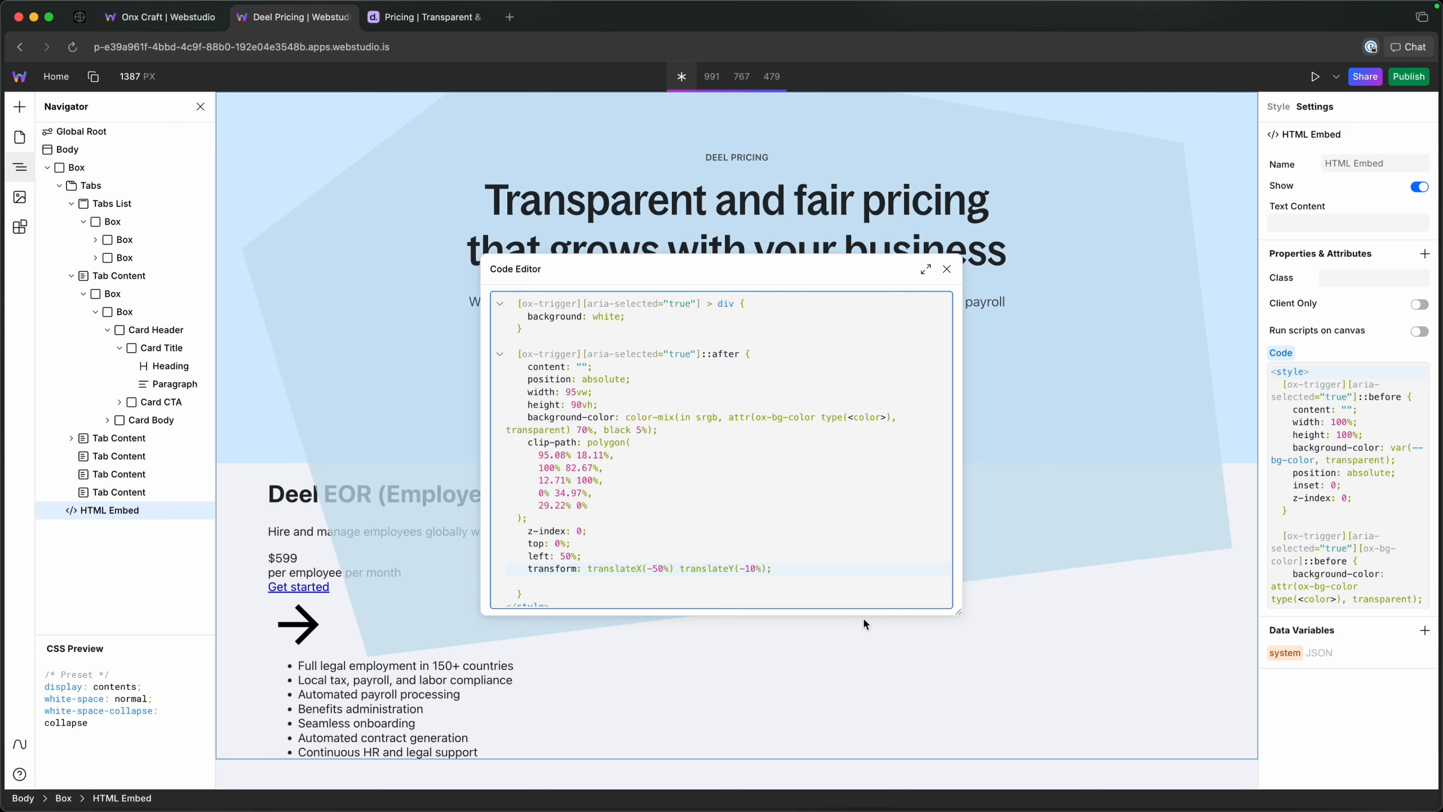
Delete the translateY function from the ::after rule's transform, leaving only translateX(-50%).
{"action": "key", "text": "BackSpace"}
{"action": "key", "text": "BackSpace"}
{"action": "key", "text": "BackSpace"}
{"action": "key", "text": "BackSpace"}
{"action": "key", "text": "BackSpace"}
{"action": "key", "text": "BackSpace"}
{"action": "key", "text": "BackSpace"}
{"action": "key", "text": "BackSpace"}
{"action": "key", "text": "BackSpace"}
{"action": "key", "text": "BackSpace"}
{"action": "key", "text": "BackSpace"}
{"action": "key", "text": "BackSpace"}
{"action": "key", "text": "BackSpace"}
{"action": "key", "text": "BackSpace"}
{"action": "key", "text": "BackSpace"}
{"action": "key", "text": "BackSpace"}
{"action": "key", "text": "BackSpace"}
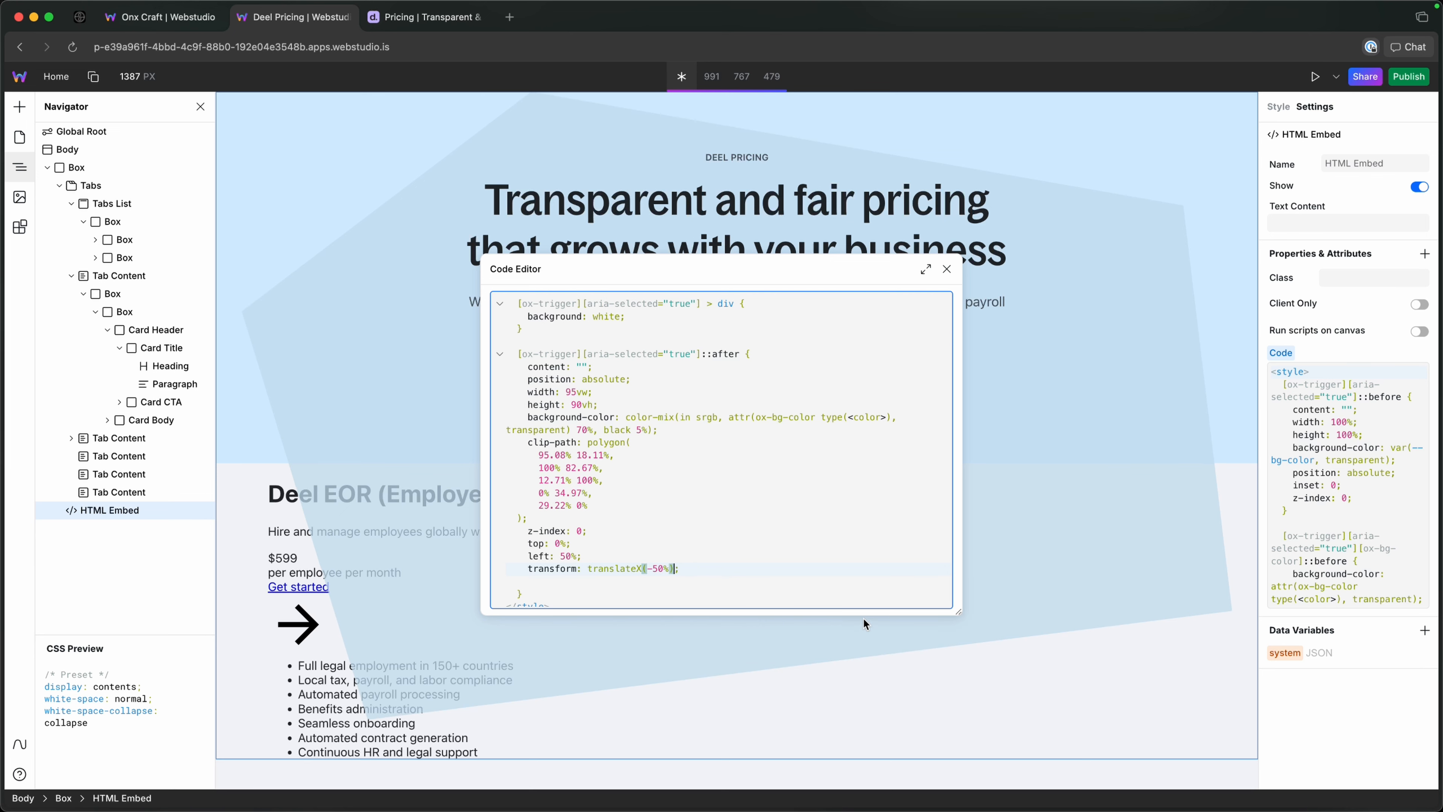
Set the ::after rule's top offset to -10%.
{"action": "key", "text": "Up"}
{"action": "type", "text": "-1"}
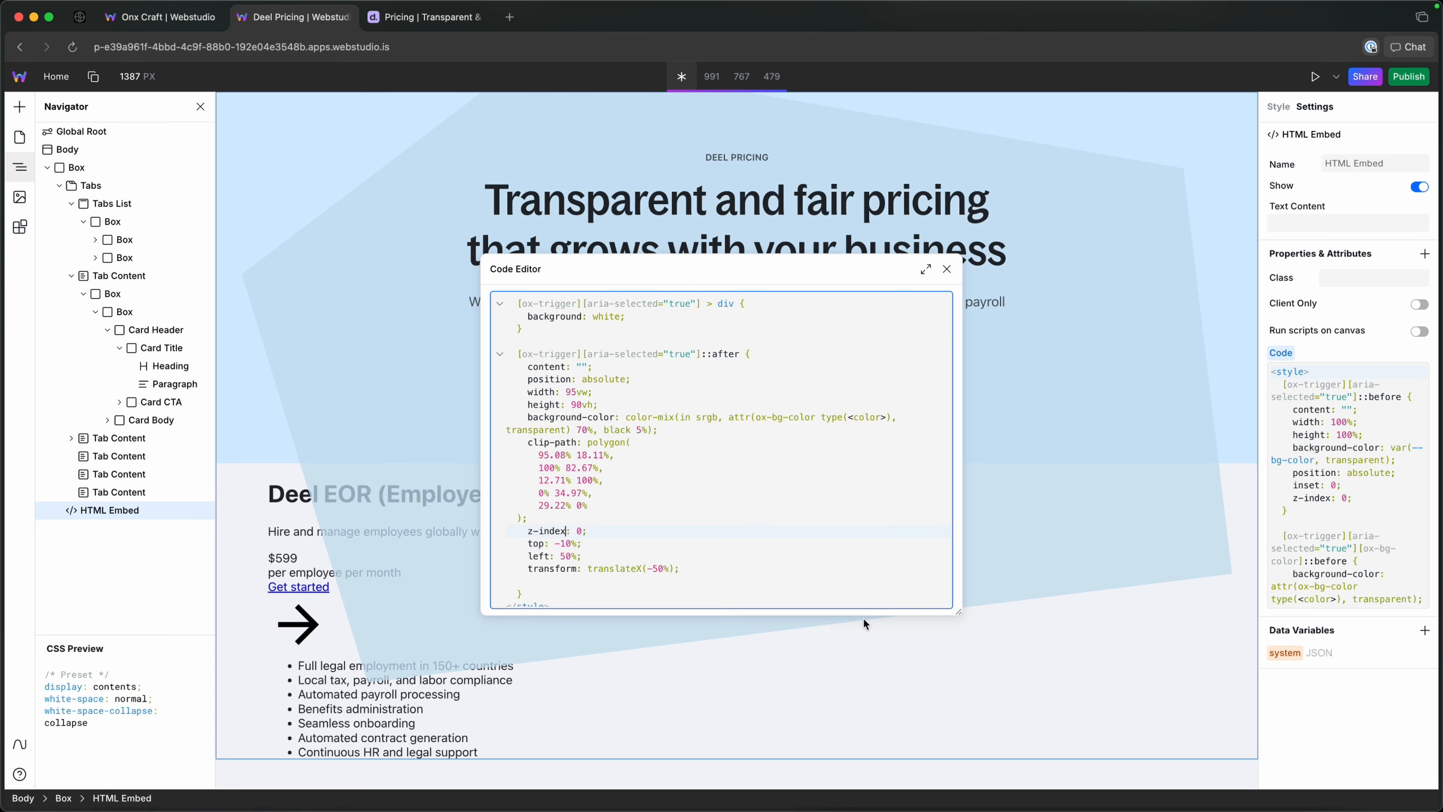
Set the ::after rule's width to 120vw.
{"action": "key", "text": "Up"}
{"action": "key", "text": "Up"}
{"action": "key", "text": "Up"}
{"action": "key", "text": "Up"}
{"action": "key", "text": "Up"}
{"action": "key", "text": "Up"}
{"action": "key", "text": "Up"}
{"action": "key", "text": "Up"}
{"action": "key", "text": "Up"}
{"action": "key", "text": "Up"}
{"action": "key", "text": "Up"}
{"action": "key", "text": "Delete"}
{"action": "type", "text": "100"}
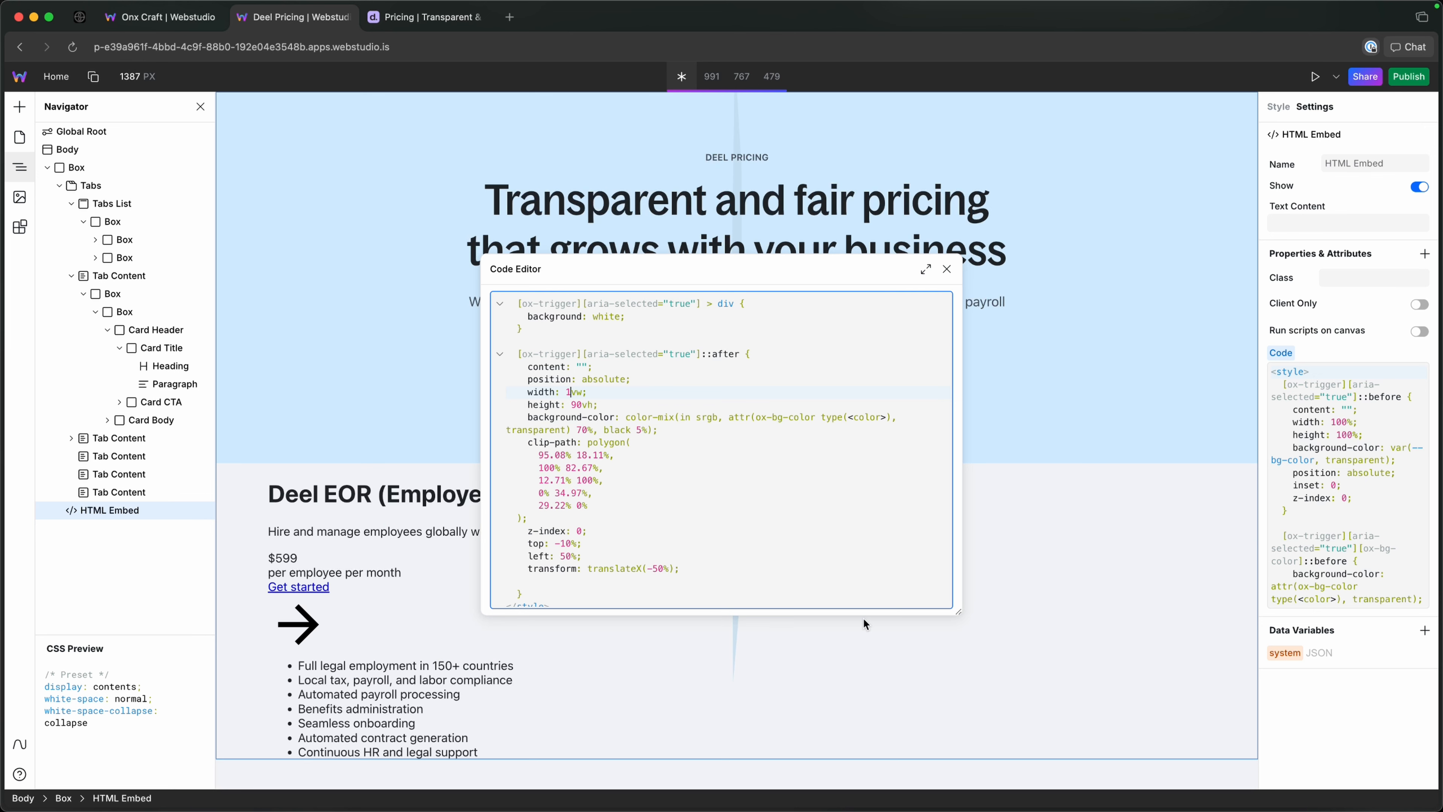
{"action": "key", "text": "BackSpace"}
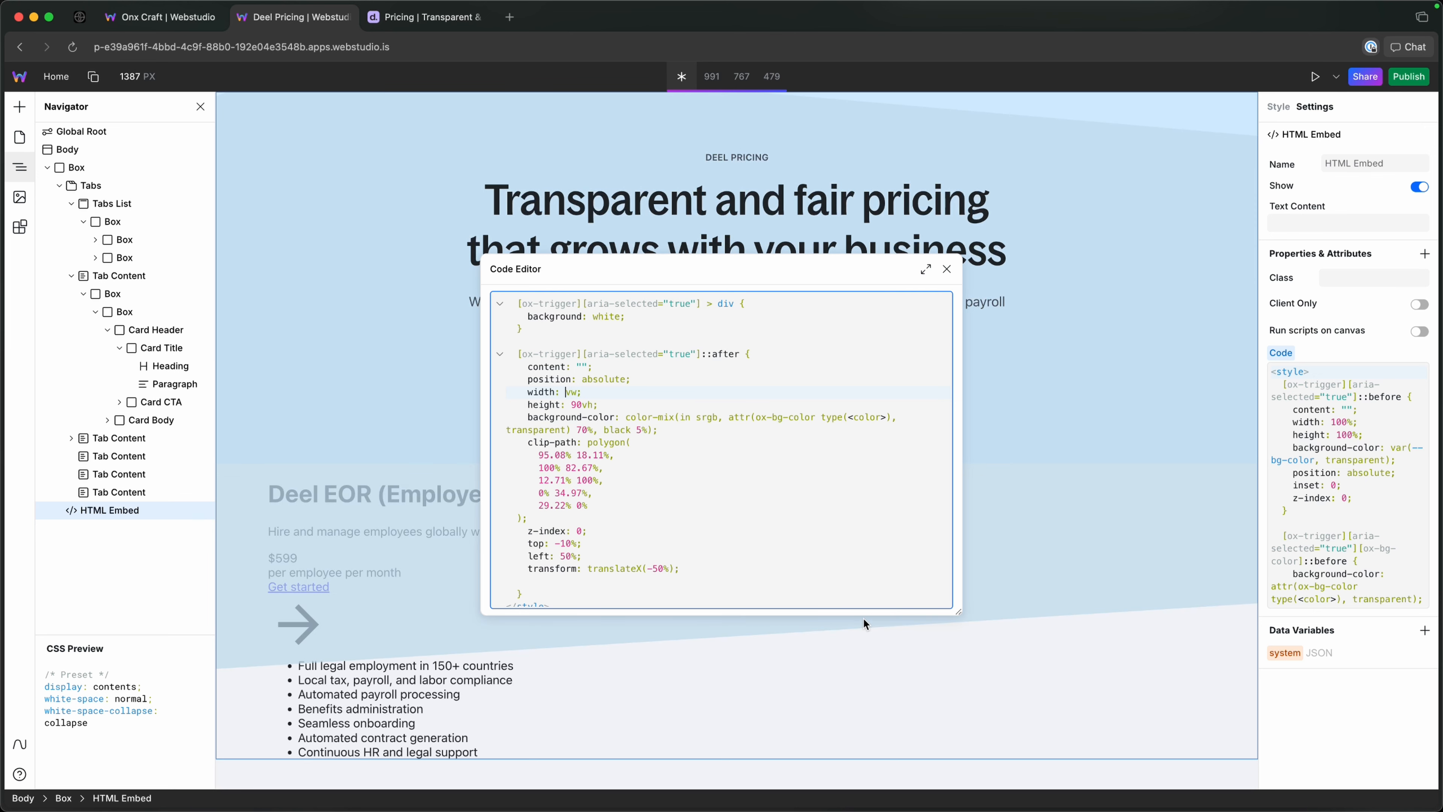
{"action": "type", "text": "120"}
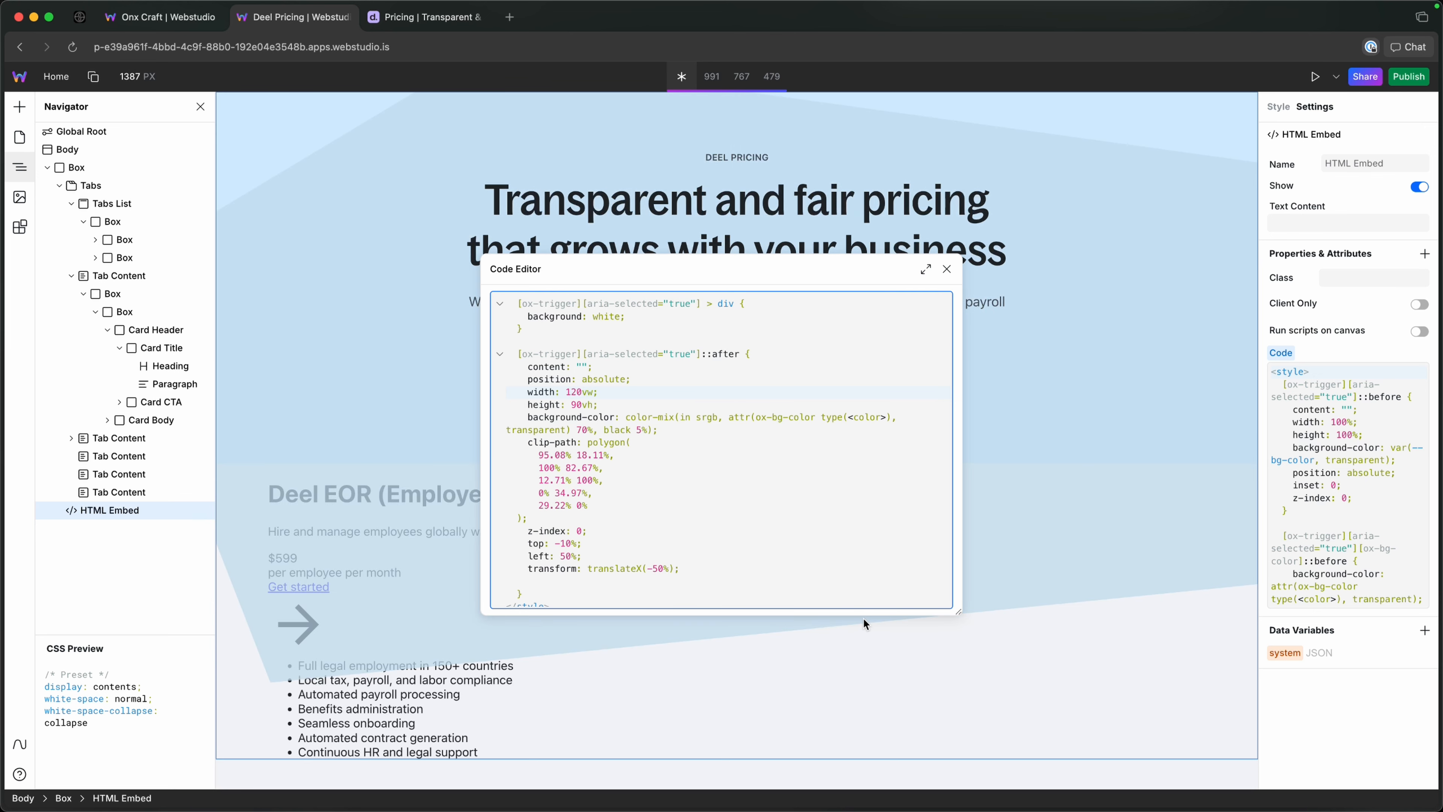
Set the ::after rule's width to 95%.
{"action": "key", "text": "Right"}
{"action": "key", "text": "Right"}
{"action": "key", "text": "BackSpace"}
{"action": "type", "text": "0"}
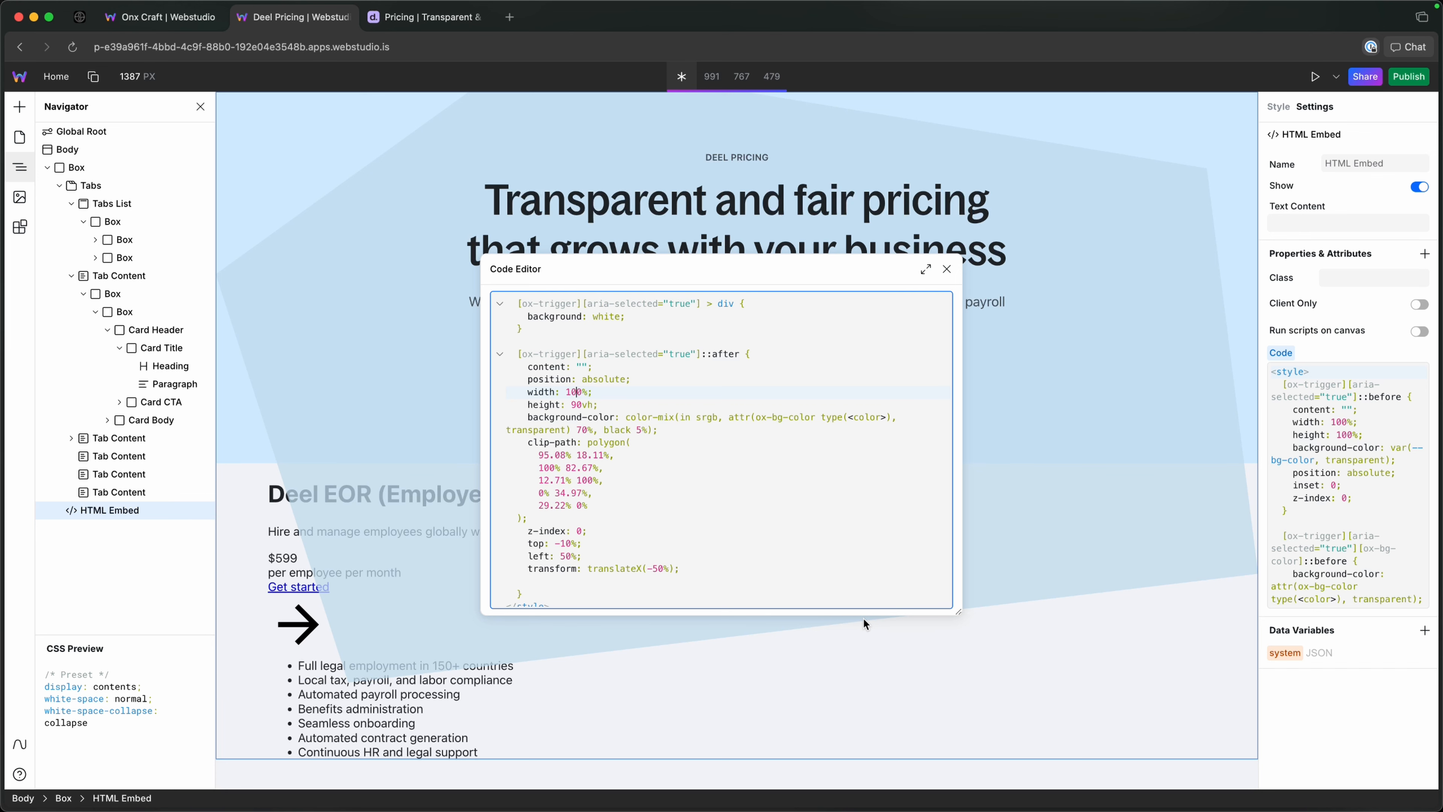
{"action": "key", "text": "BackSpace"}
{"action": "key", "text": "BackSpace"}
{"action": "type", "text": "95"}
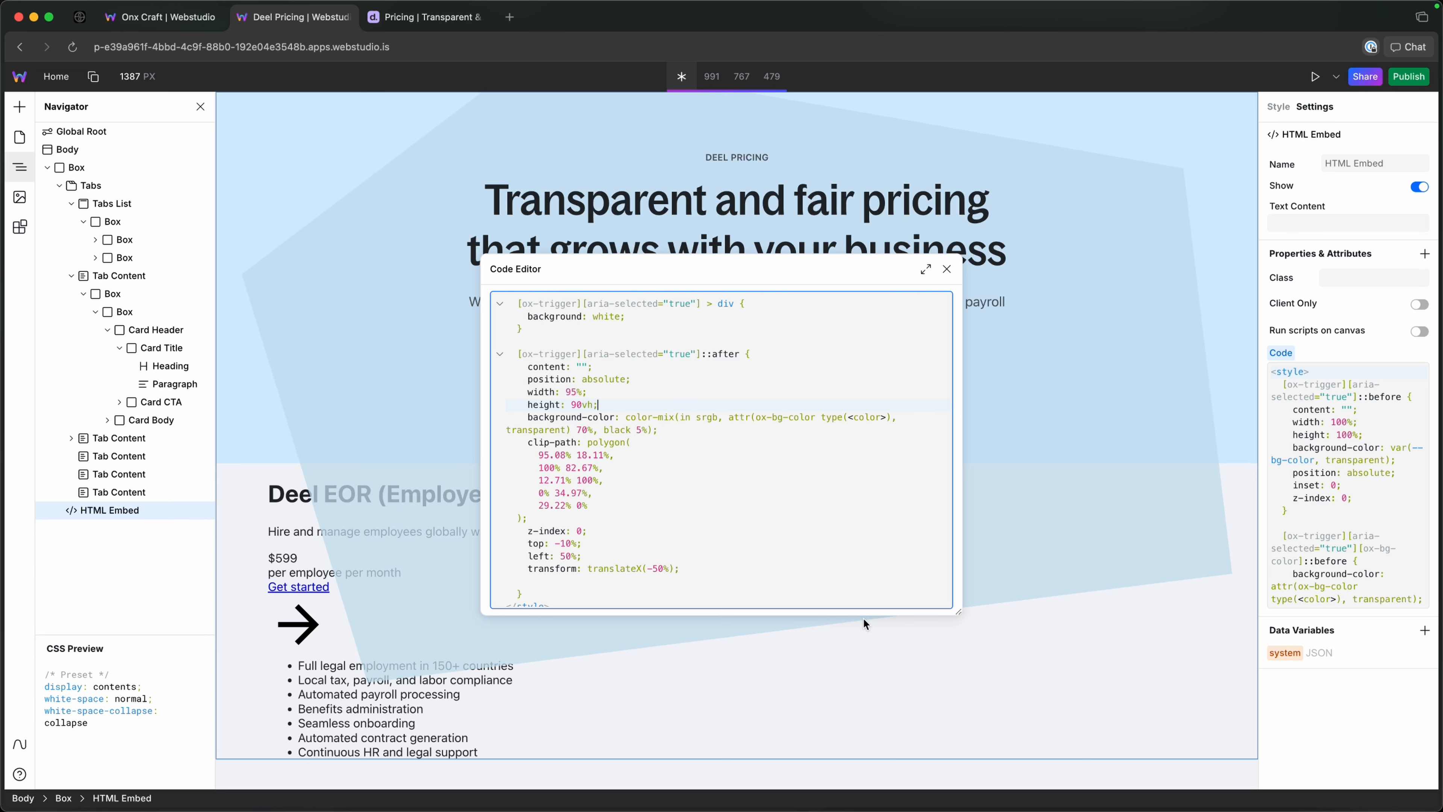
Add a max-width of 90vw to the ::after rule, directly below its height, and close the code editor.
{"action": "key", "text": "Return"}
{"action": "type", "text": "max"}
{"action": "key", "text": "Down"}
{"action": "key", "text": "Down"}
{"action": "key", "text": "Down"}
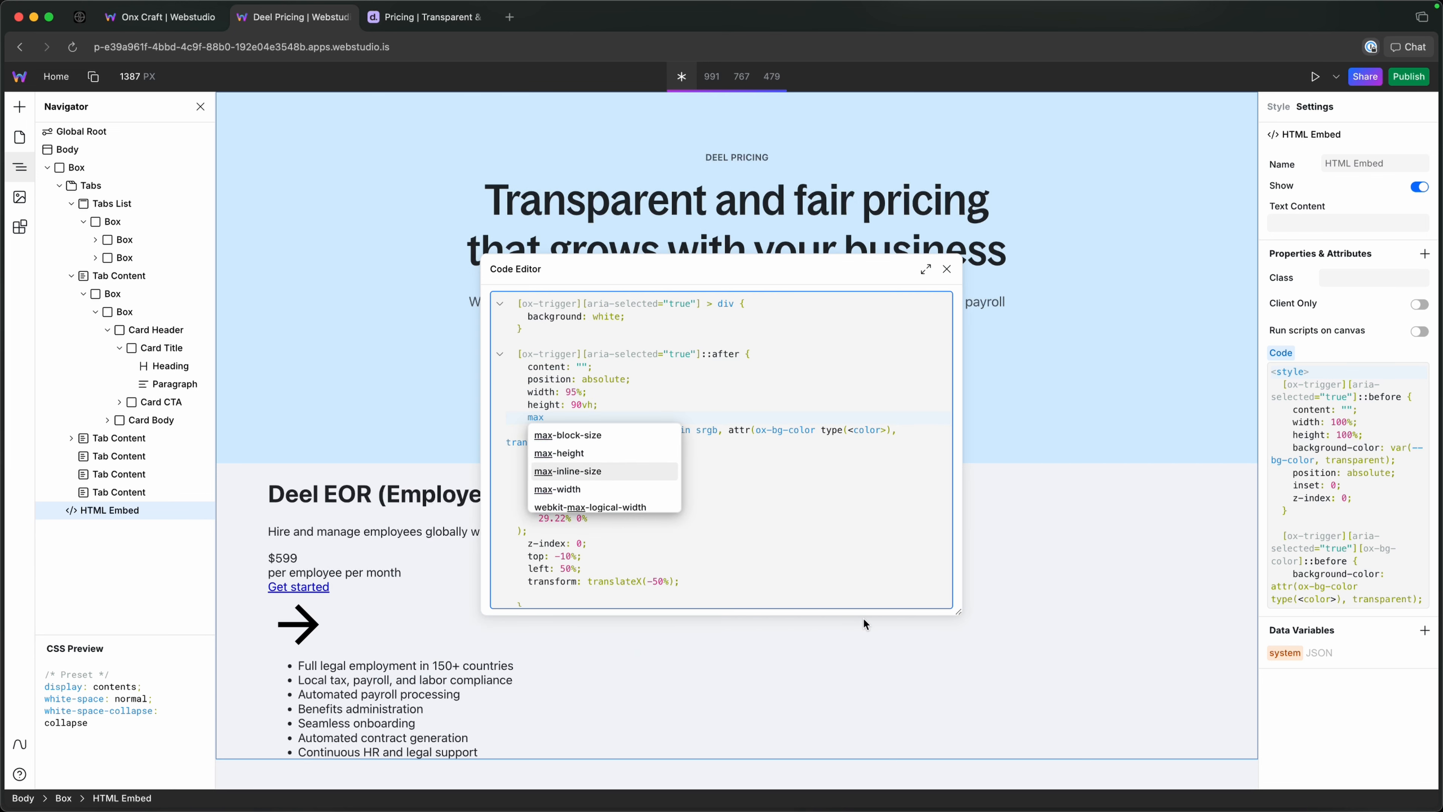
{"action": "key", "text": "Return"}
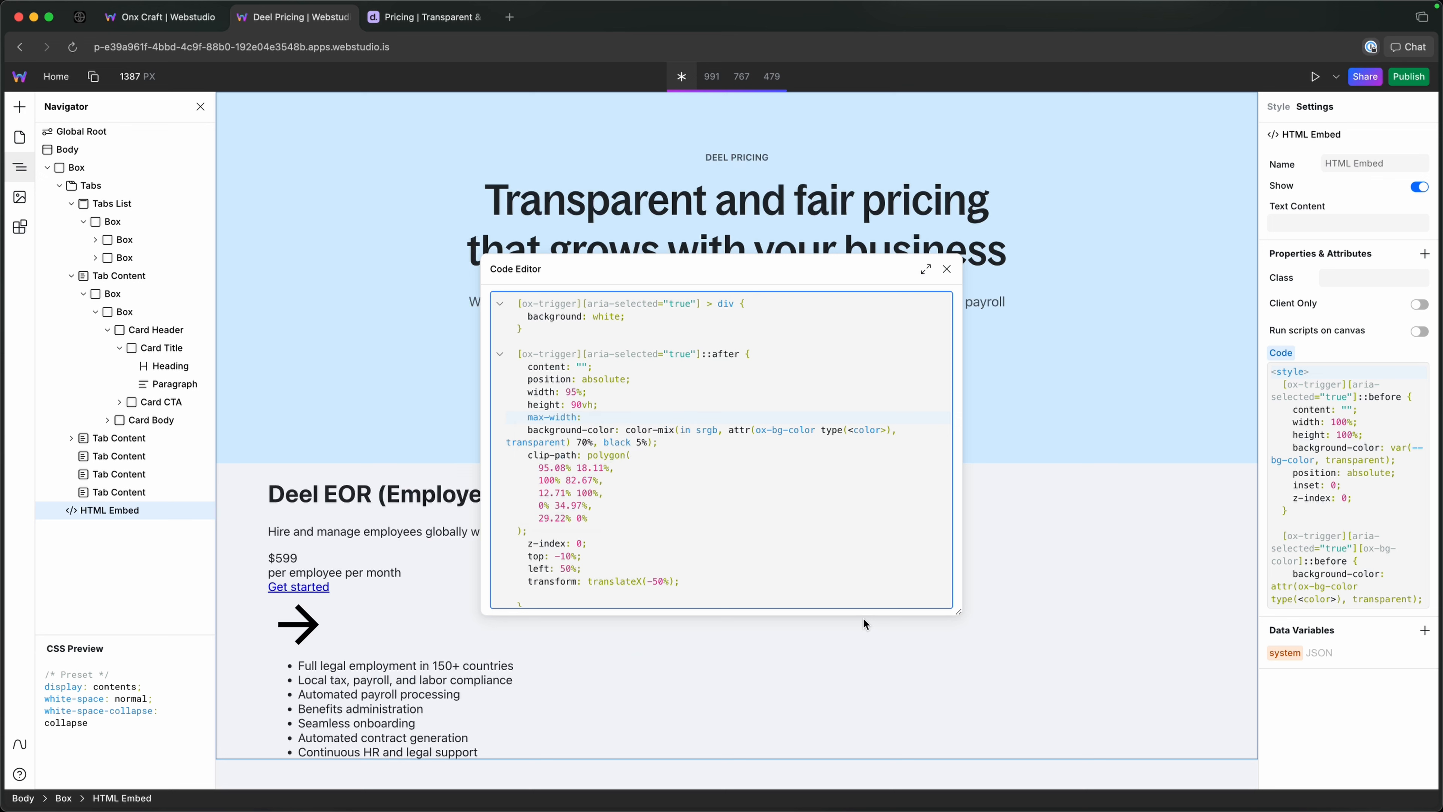
{"action": "type", "text": "80"}
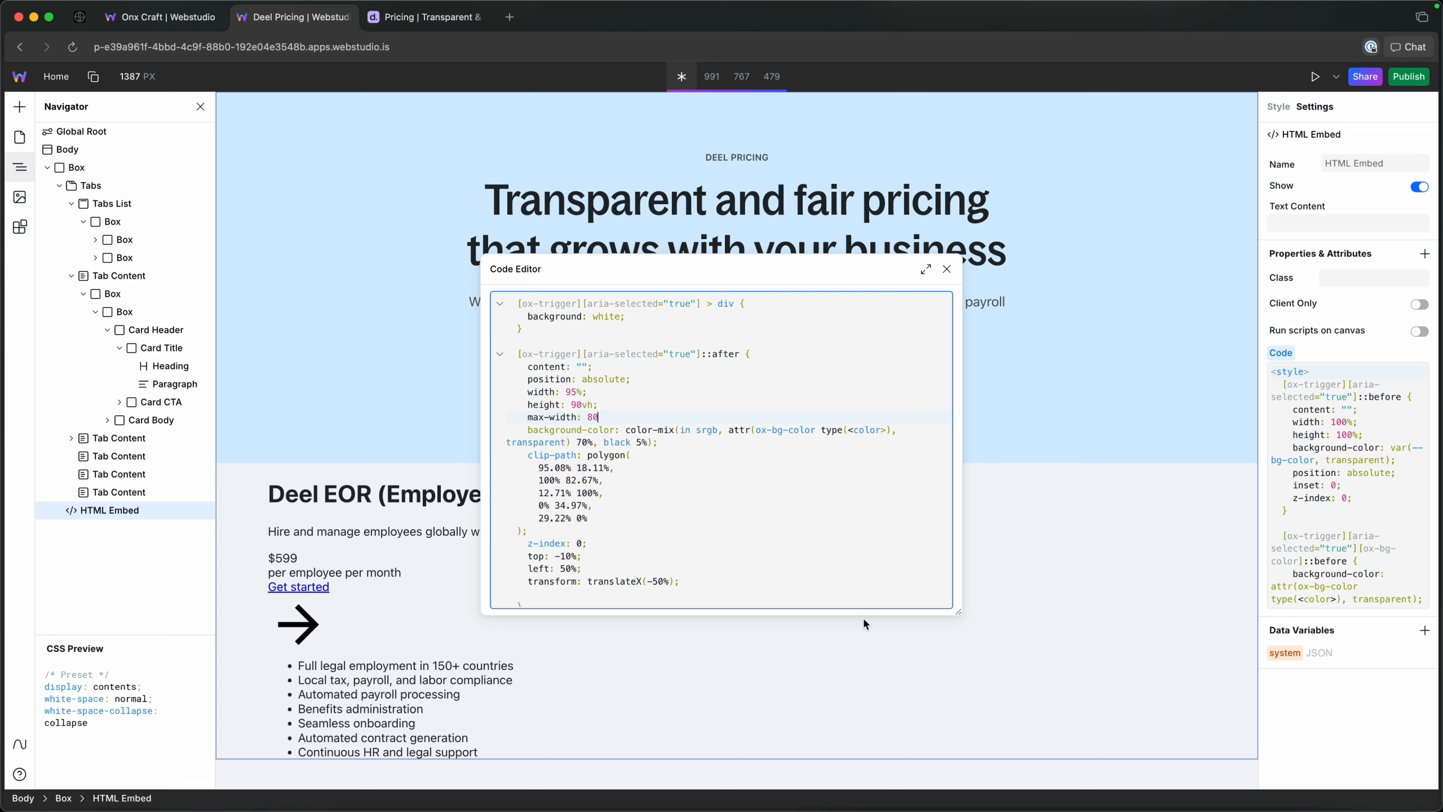
{"action": "type", "text": "vw;"}
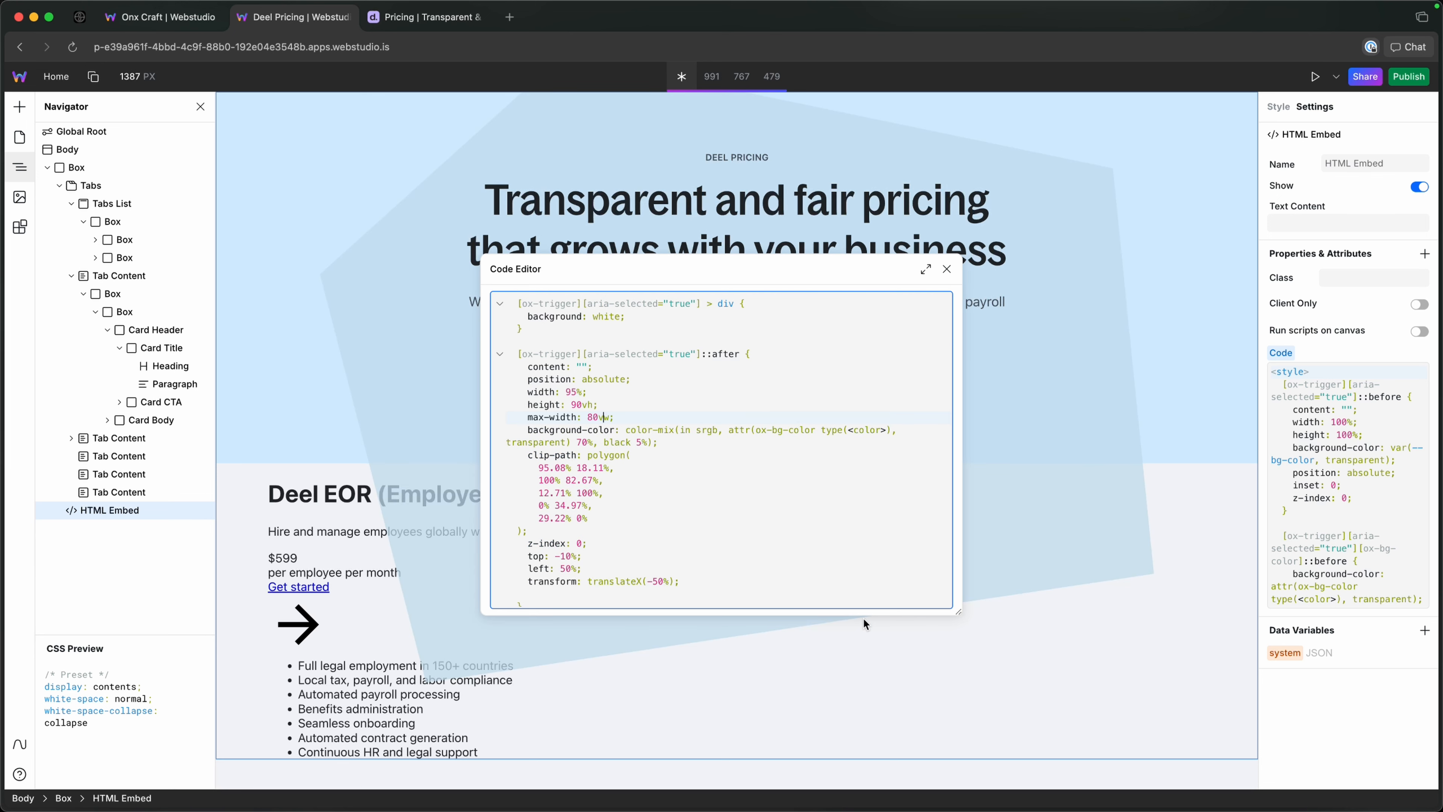
{"action": "key", "text": "BackSpace"}
{"action": "type", "text": "9"}
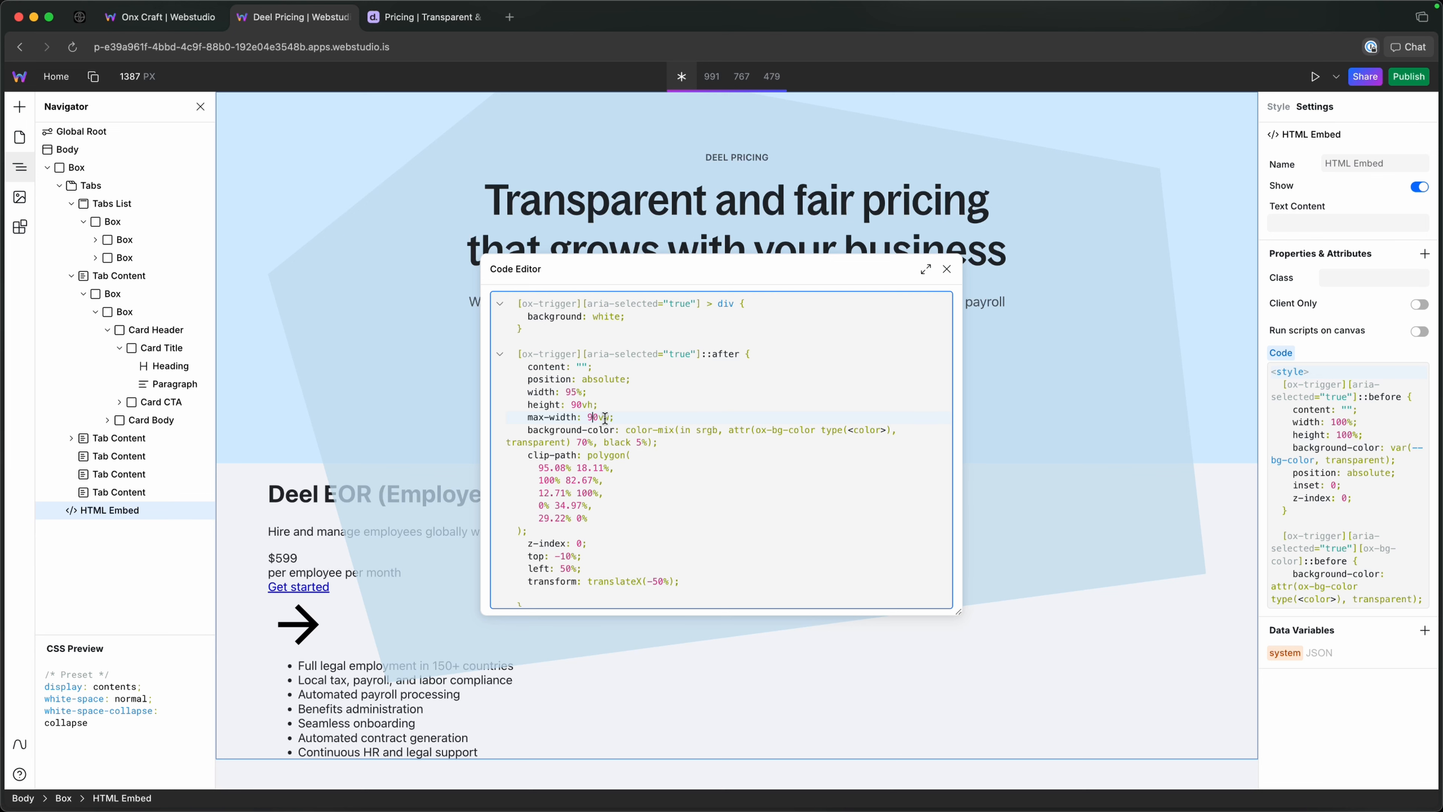
{"action": "left_click_drag", "start_coordinate": [527, 544], "coordinate": [589, 546]}
{"action": "left_click_drag", "start_coordinate": [689, 581], "coordinate": [523, 227]}
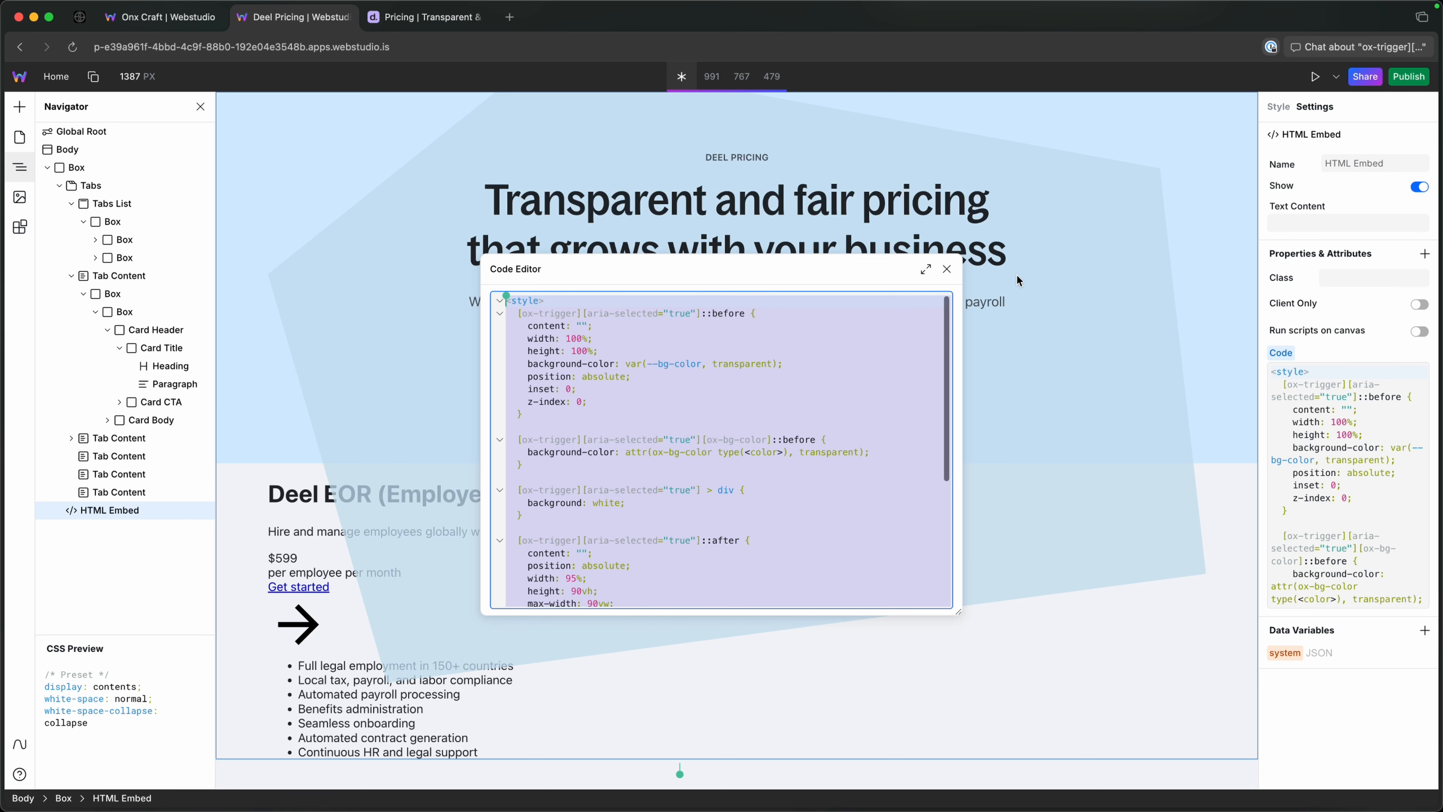
{"action": "left_click", "coordinate": [947, 270]}
Set the Tabs List's overflow to hidden in its styles.
{"action": "left_click", "coordinate": [422, 408]}
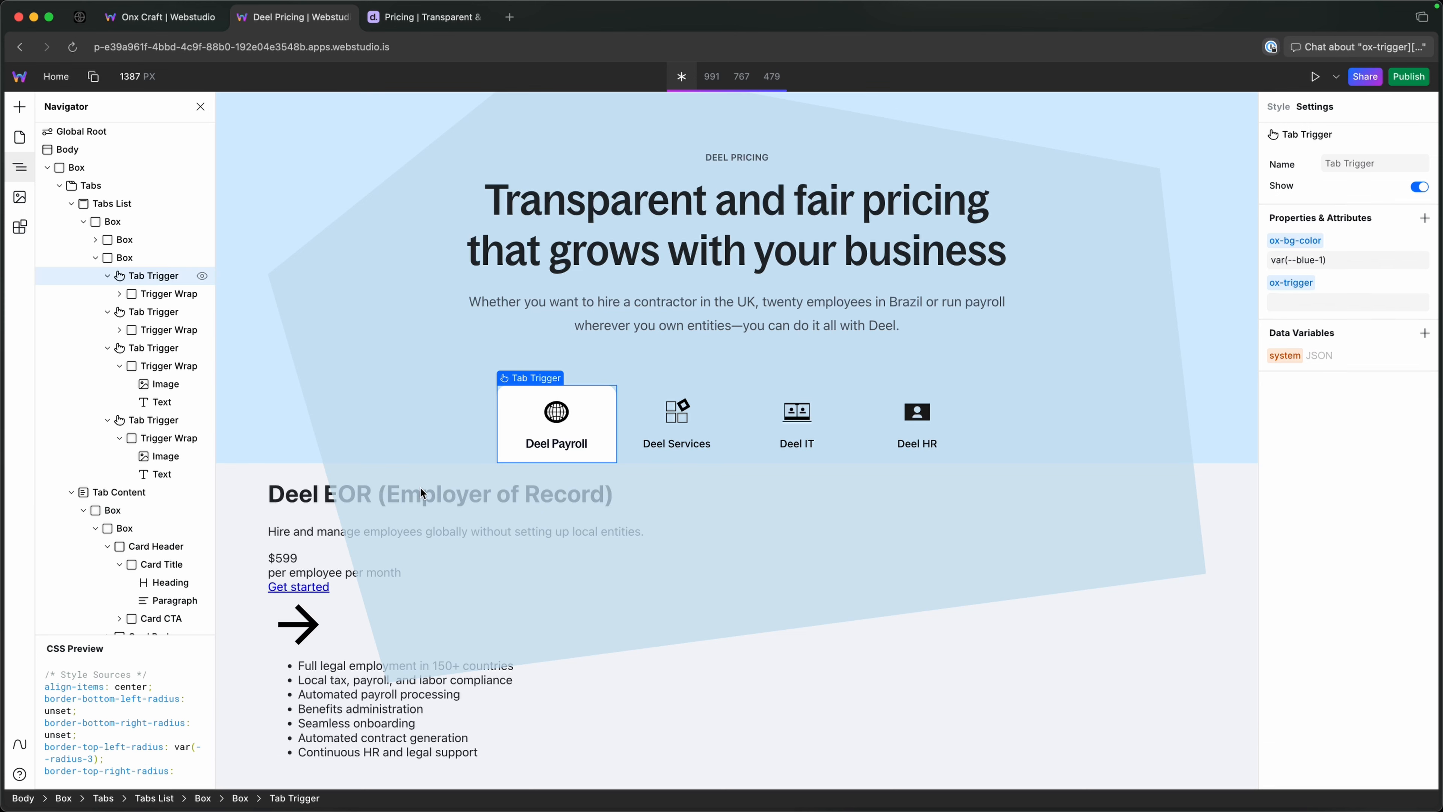
{"action": "left_click", "coordinate": [130, 222]}
{"action": "left_click", "coordinate": [112, 204]}
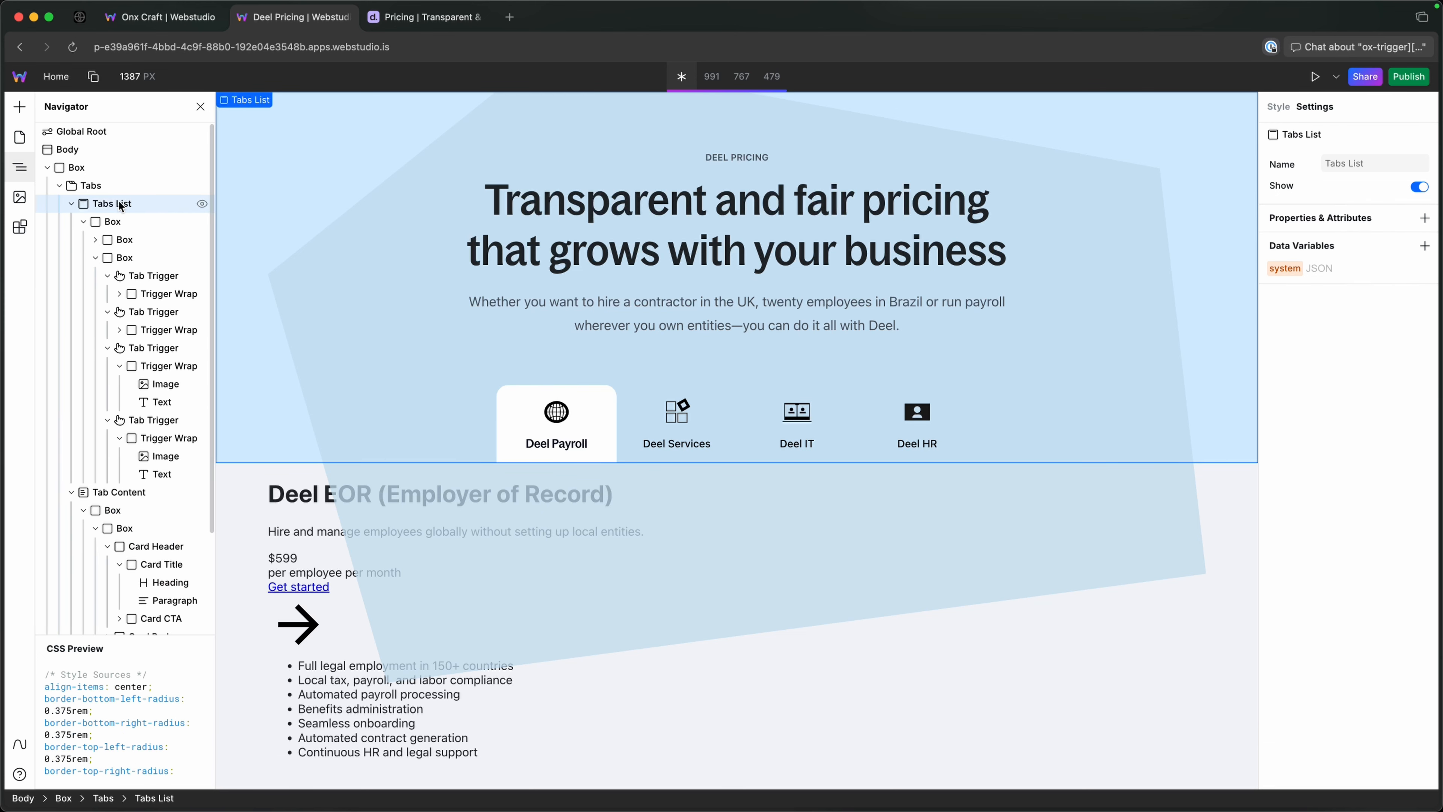
{"action": "left_click", "coordinate": [1279, 107]}
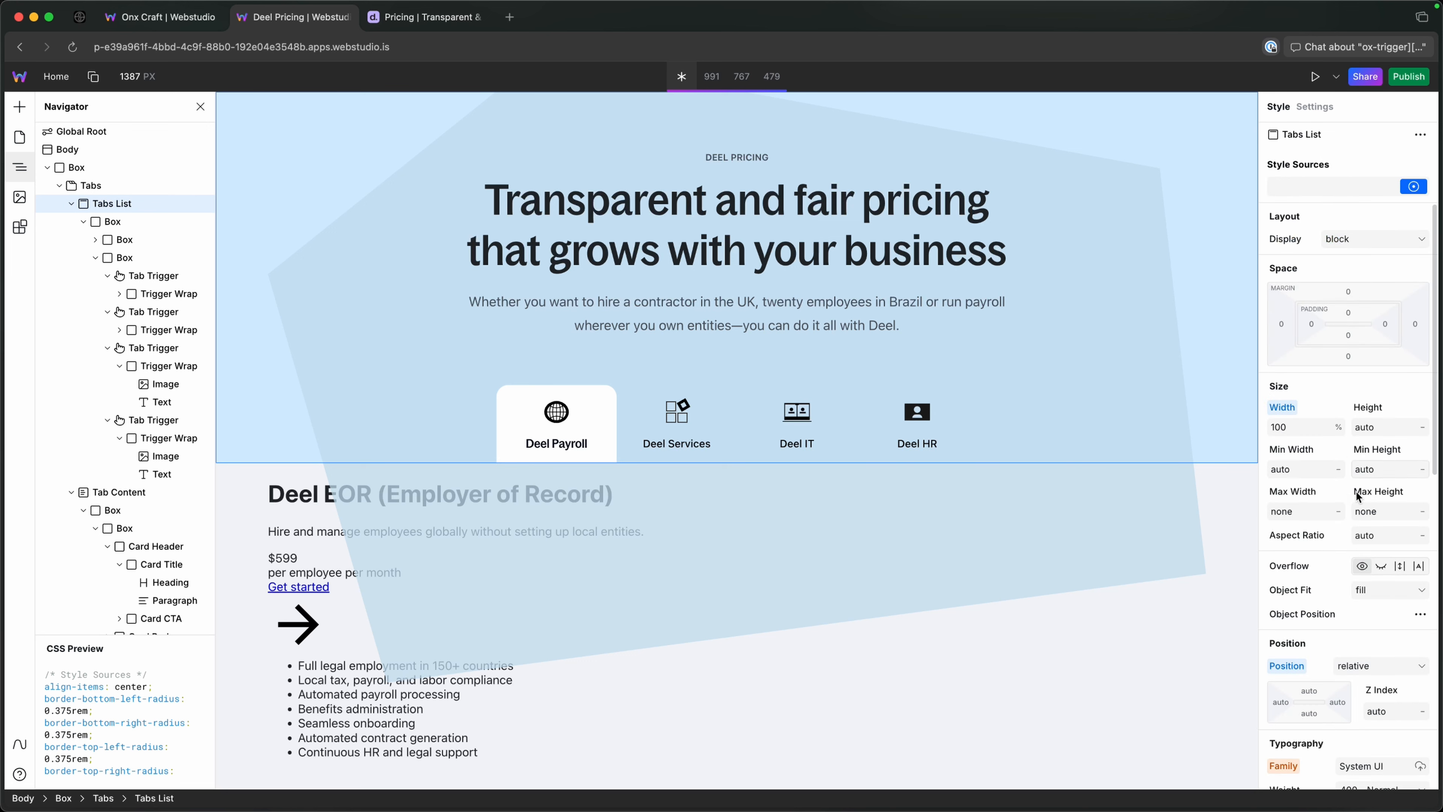
{"action": "left_click", "coordinate": [1381, 566]}
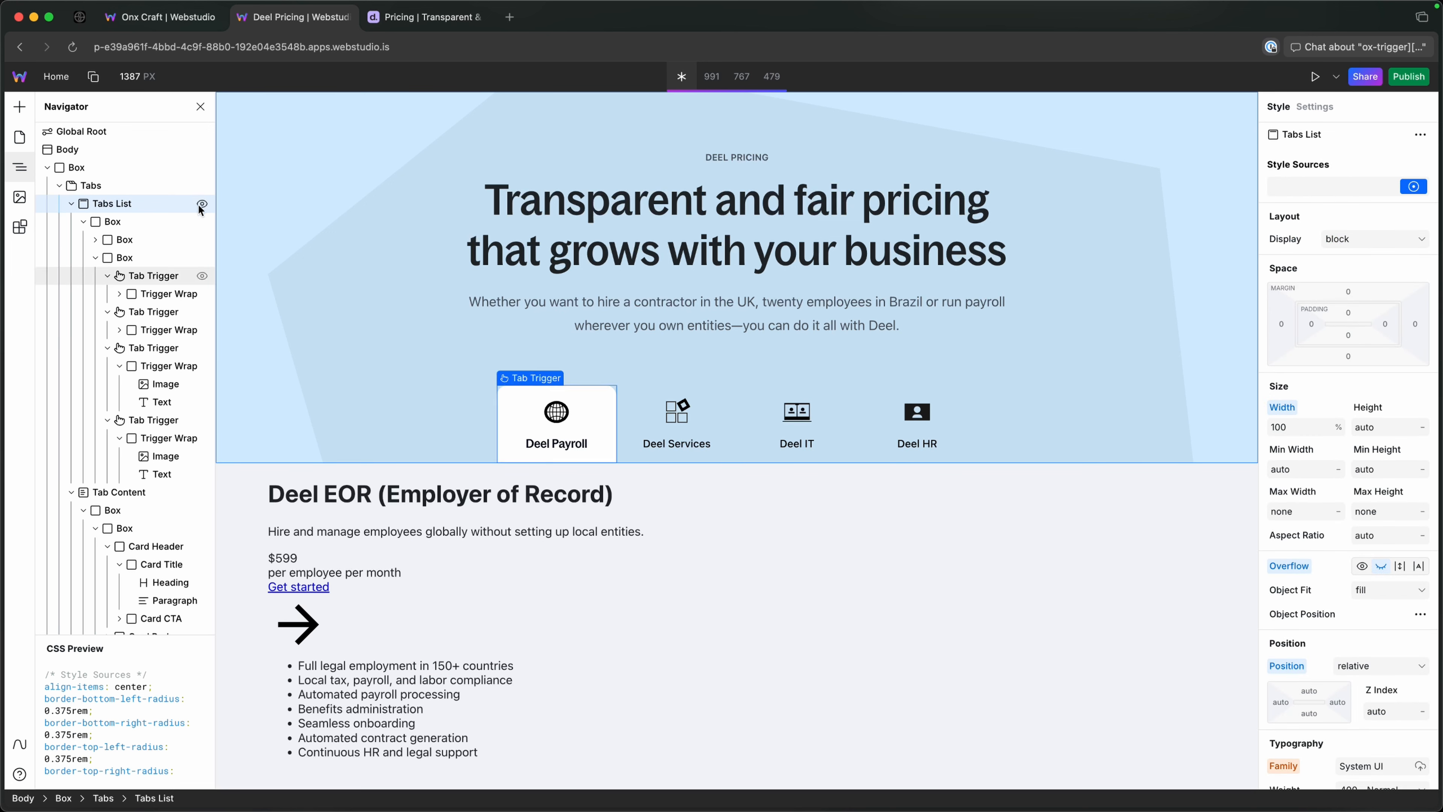
Switch through the Deel Services, Deel IT, Deel HR and Deel Payroll tabs to check the header colours and clipped background shape.
{"action": "left_click", "coordinate": [682, 446]}
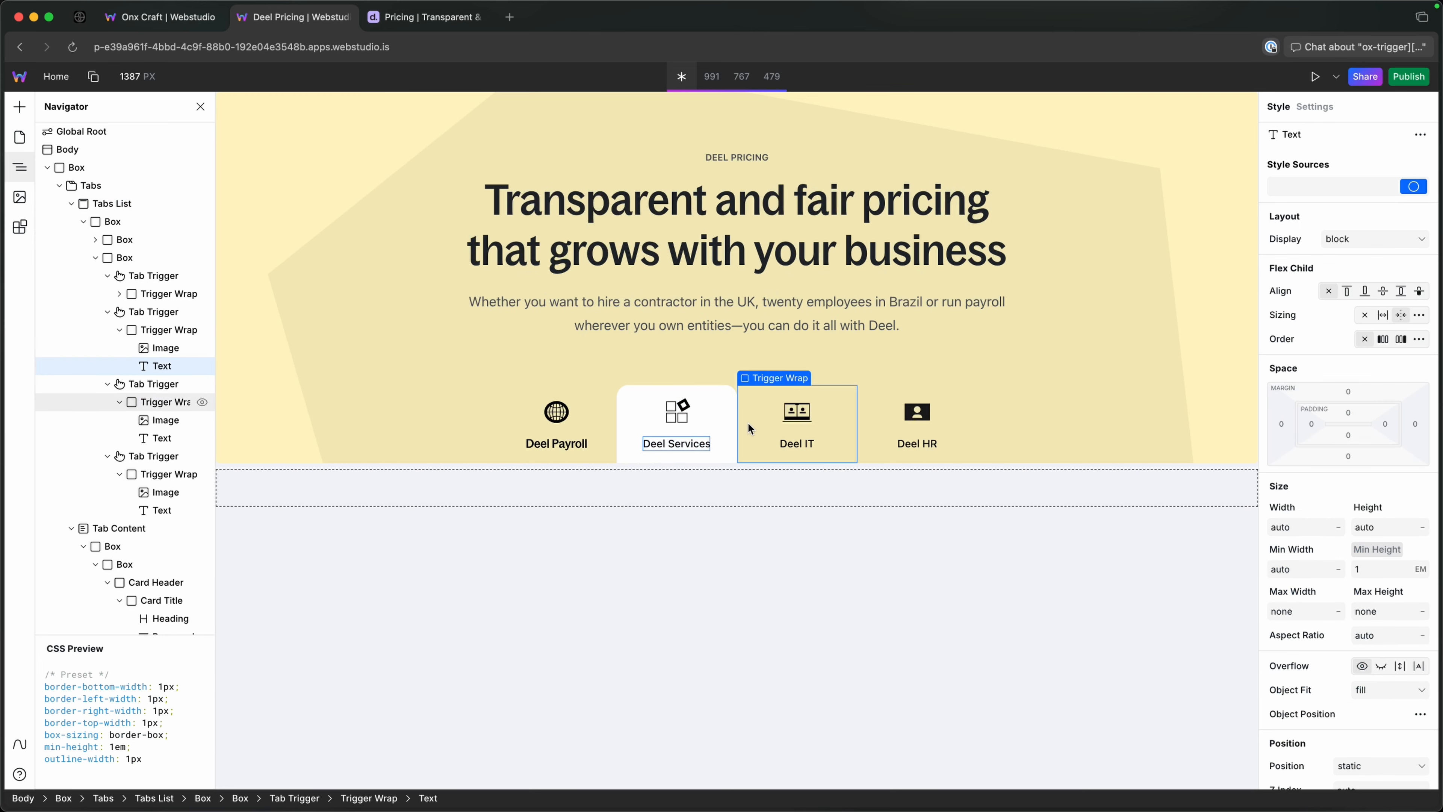
{"action": "left_click", "coordinate": [750, 424]}
{"action": "left_click", "coordinate": [869, 424]}
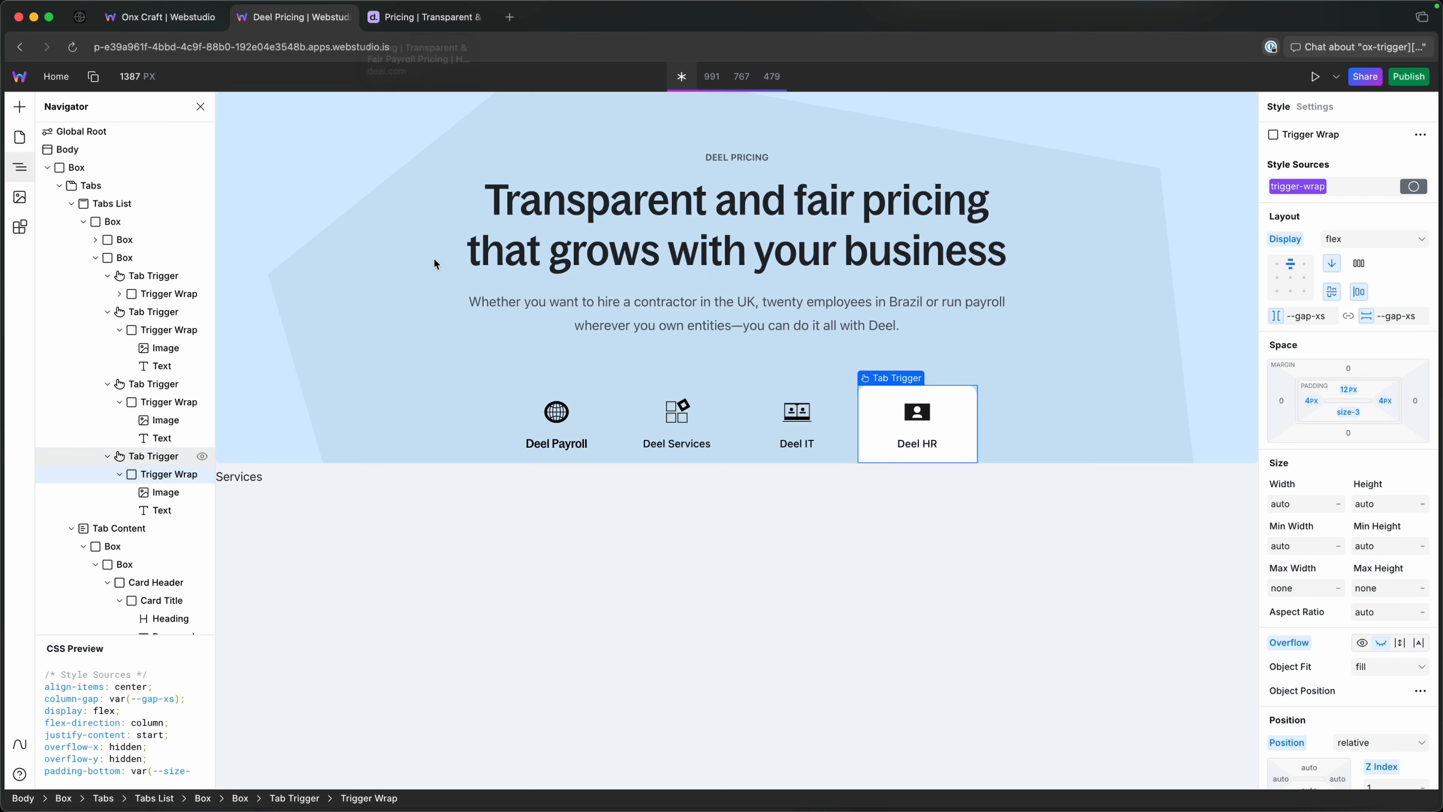
{"action": "scroll", "coordinate": [177, 504], "scroll_direction": "down", "scroll_amount": 5}
{"action": "left_click", "coordinate": [182, 607]}
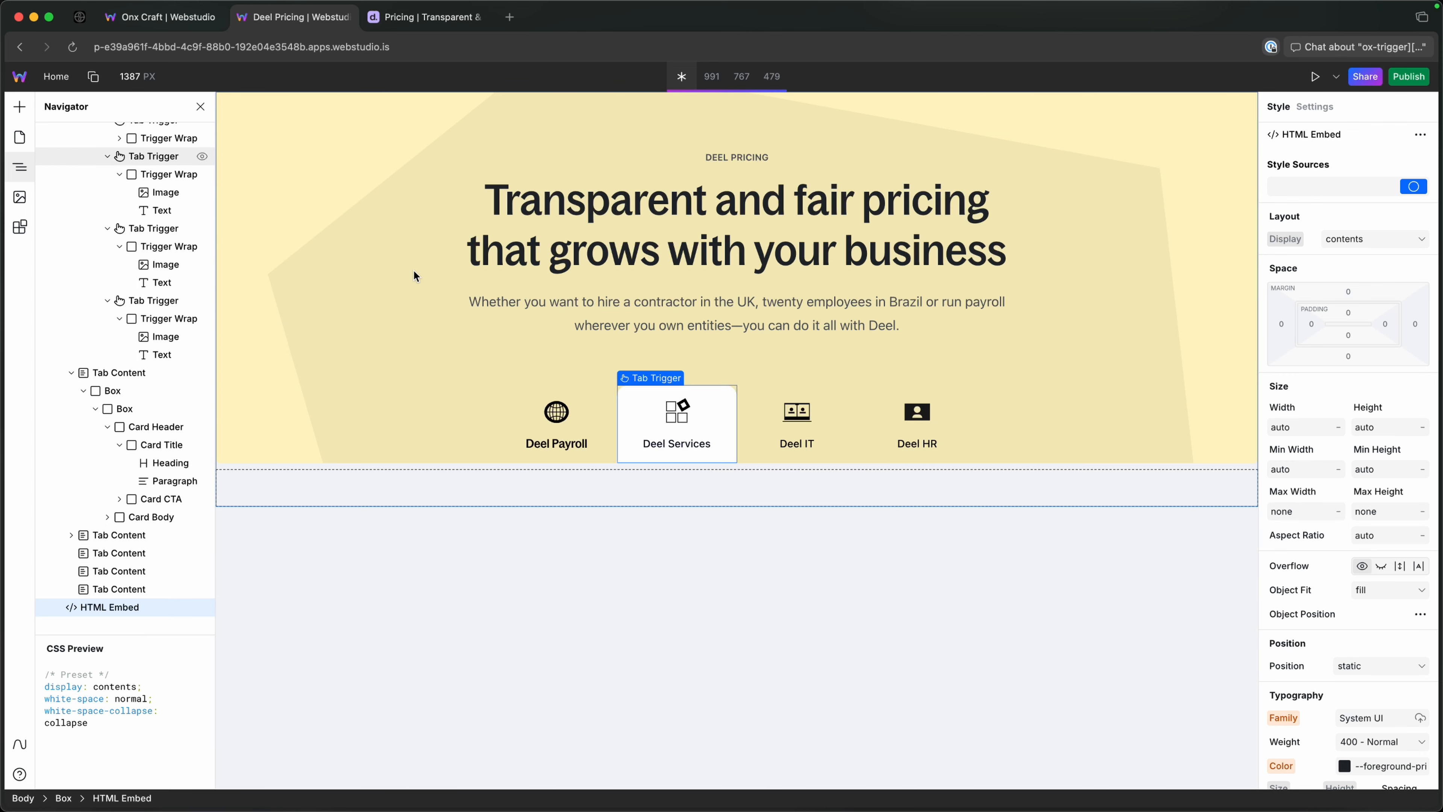
{"action": "left_click", "coordinate": [557, 421]}
{"action": "left_click", "coordinate": [665, 414]}
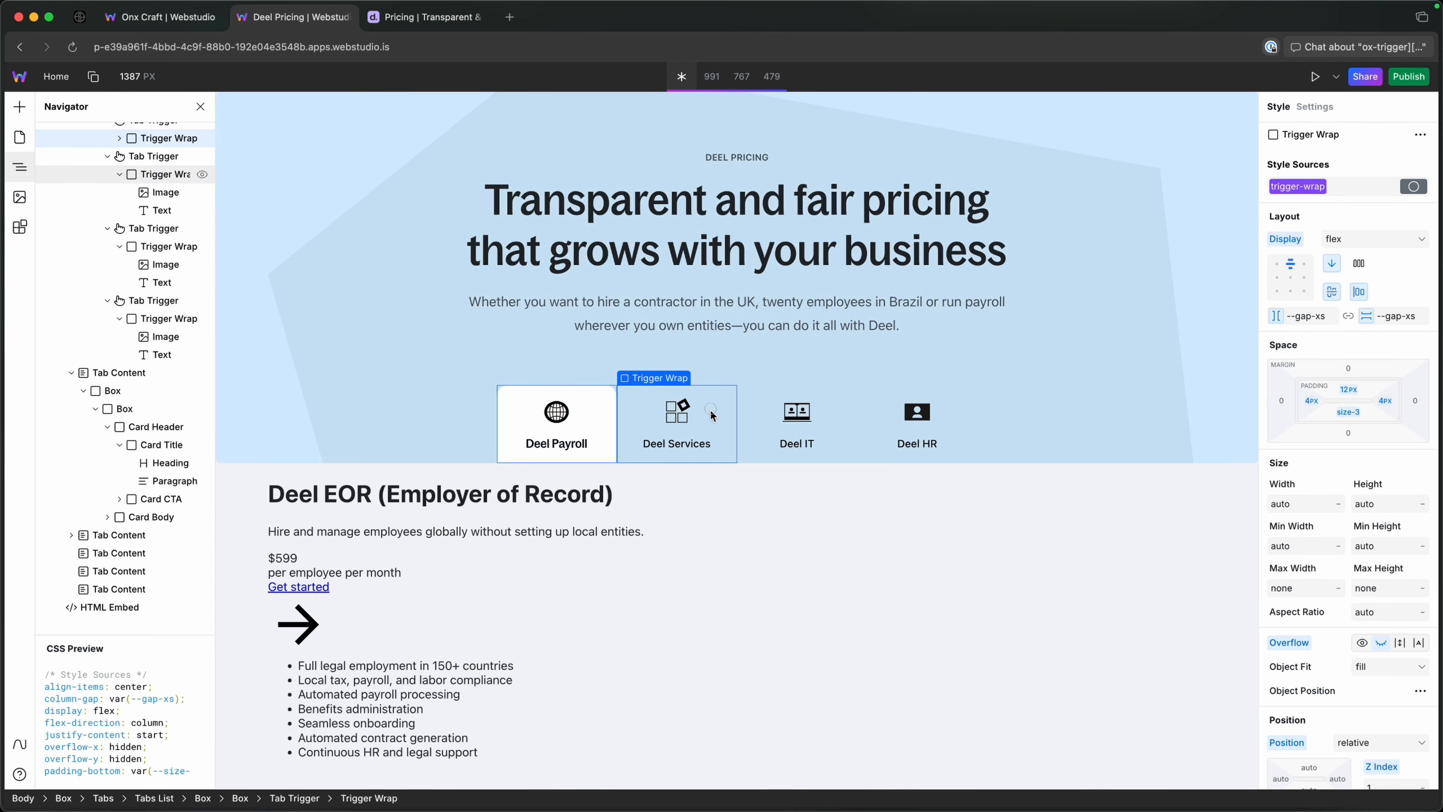
{"action": "left_click", "coordinate": [825, 413]}
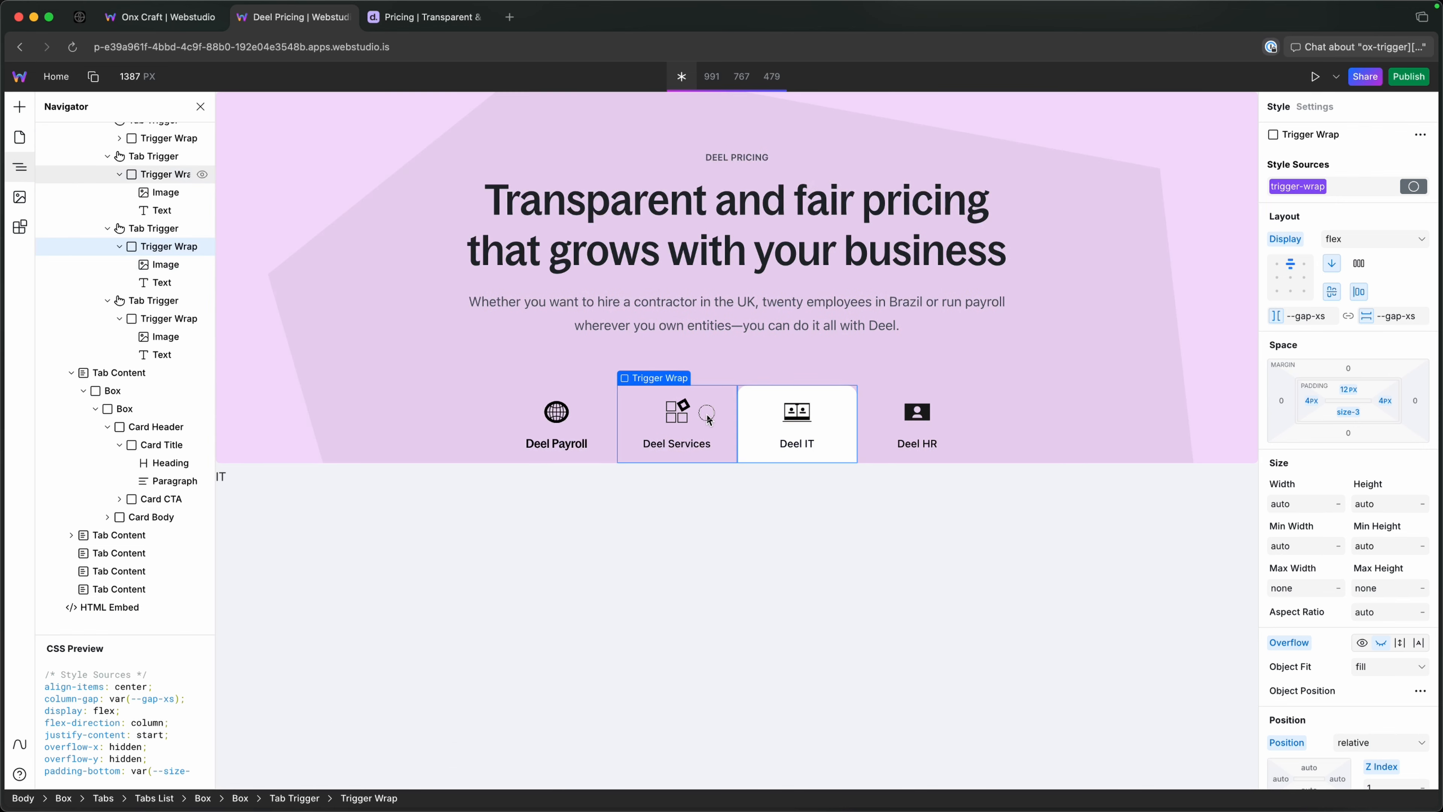
{"action": "left_click", "coordinate": [682, 415]}
{"action": "left_click", "coordinate": [569, 418]}
Delete the Card CTA from the Deel EOR card's header and collapse the Card Header in the element tree.
{"action": "left_click", "coordinate": [509, 533]}
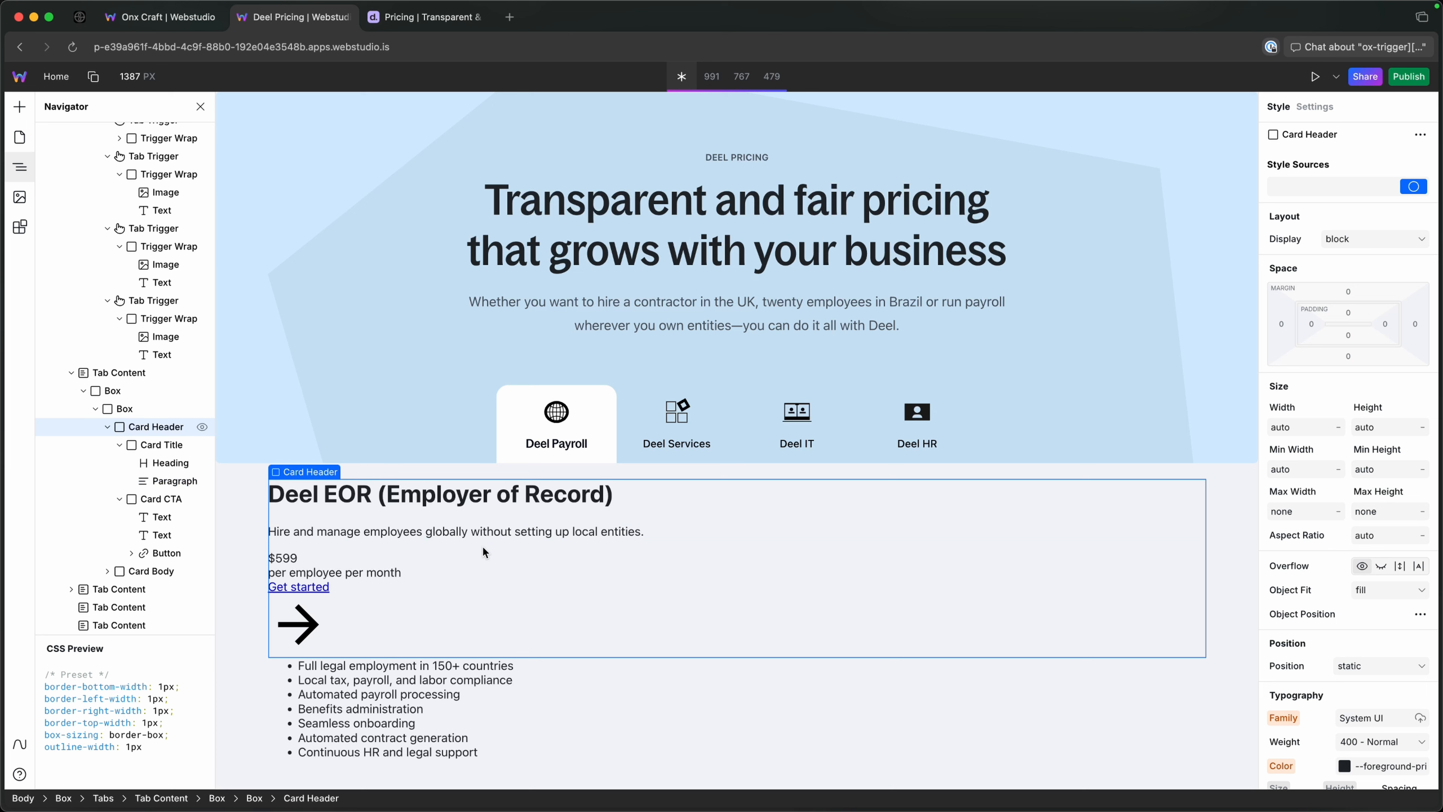
{"action": "left_click", "coordinate": [375, 557]}
{"action": "left_click", "coordinate": [389, 534]}
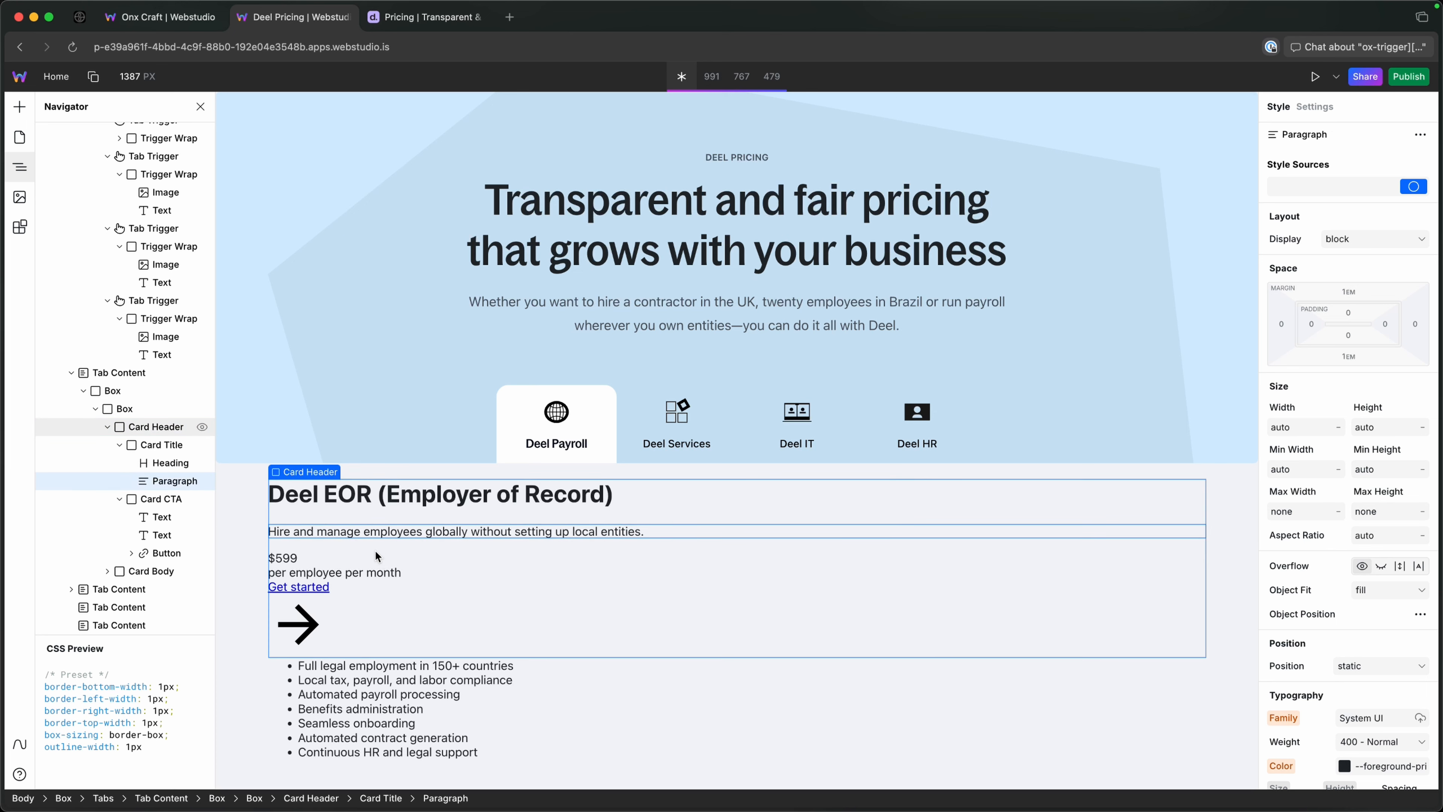
{"action": "left_click", "coordinate": [140, 444]}
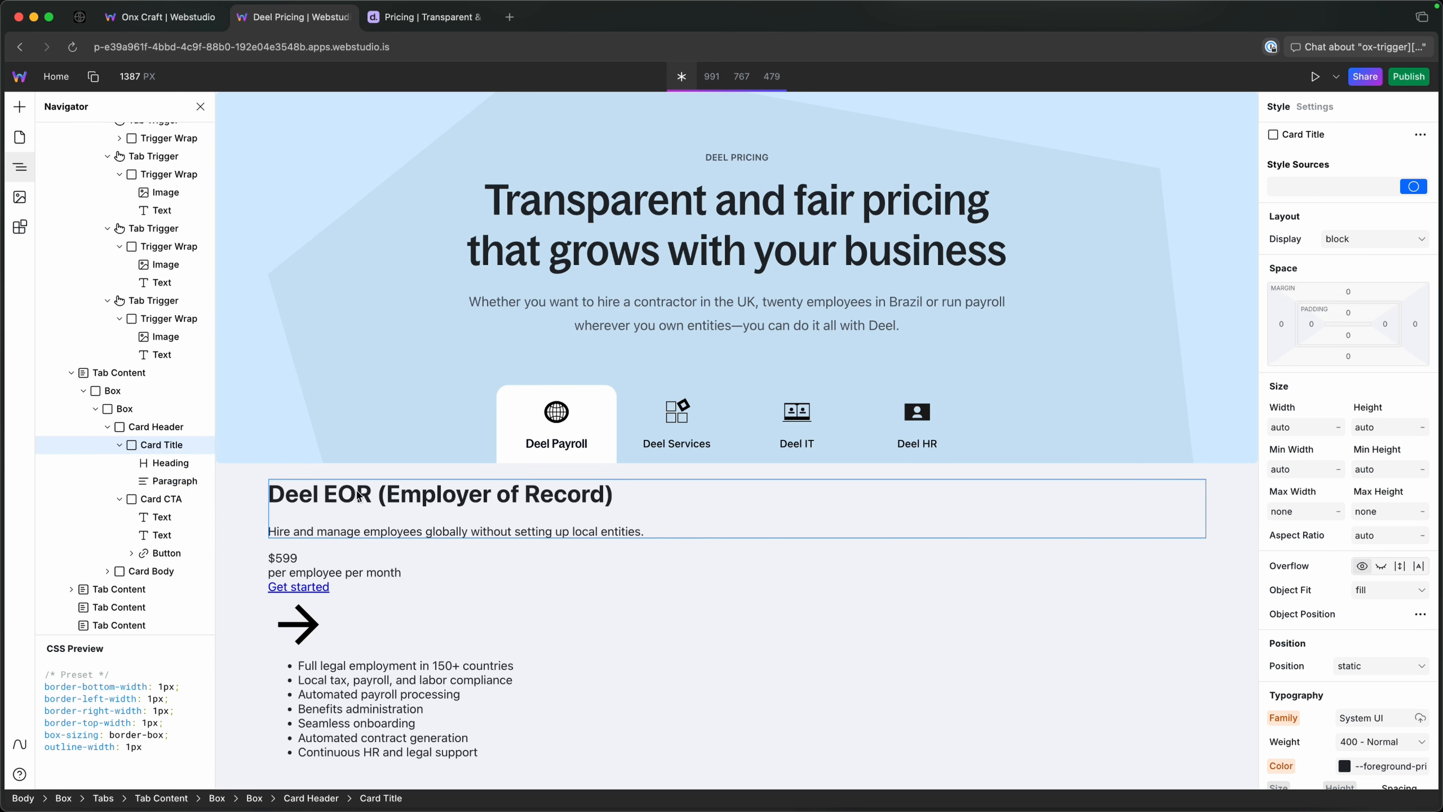
{"action": "left_click", "coordinate": [307, 557]}
{"action": "left_click", "coordinate": [161, 499]}
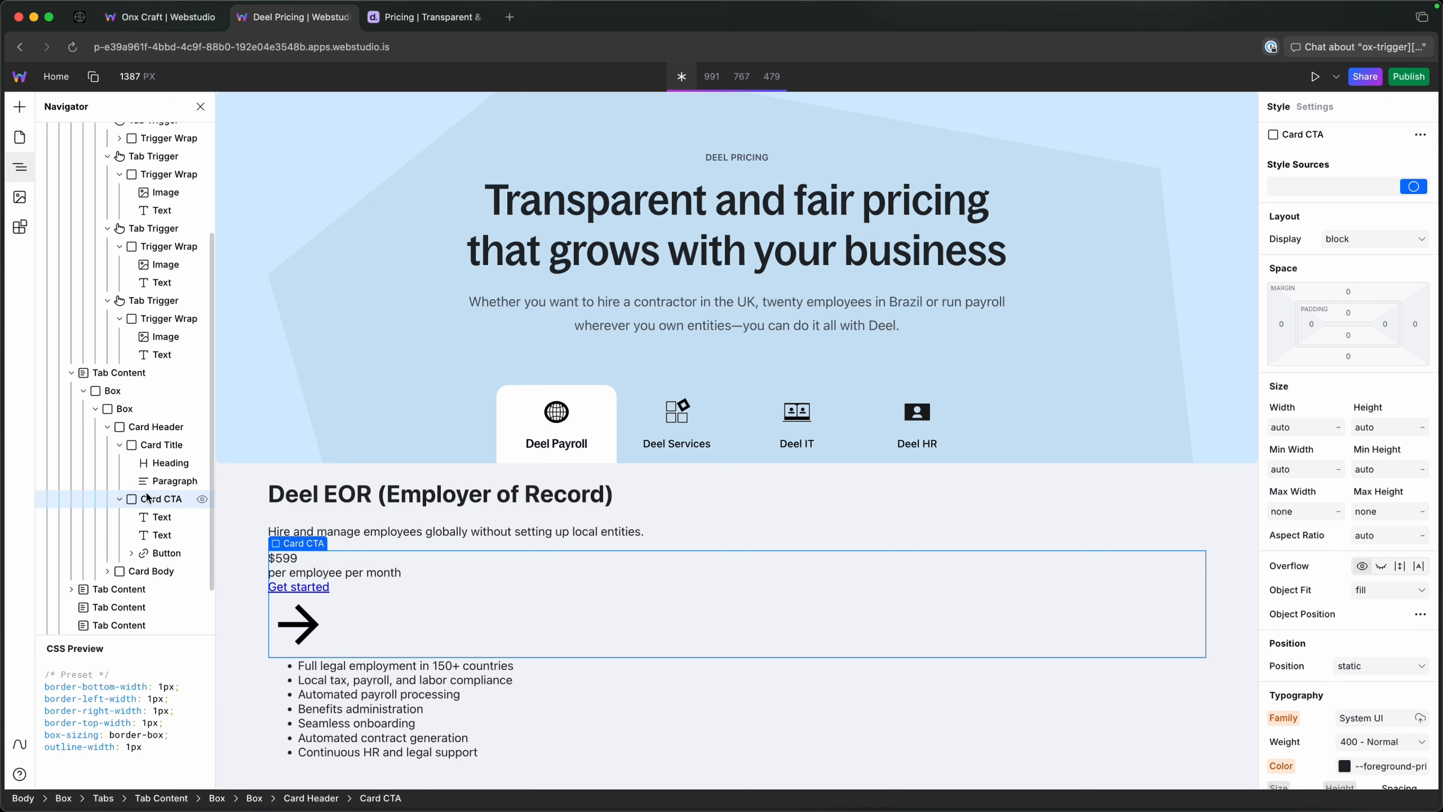
{"action": "key", "text": "Delete"}
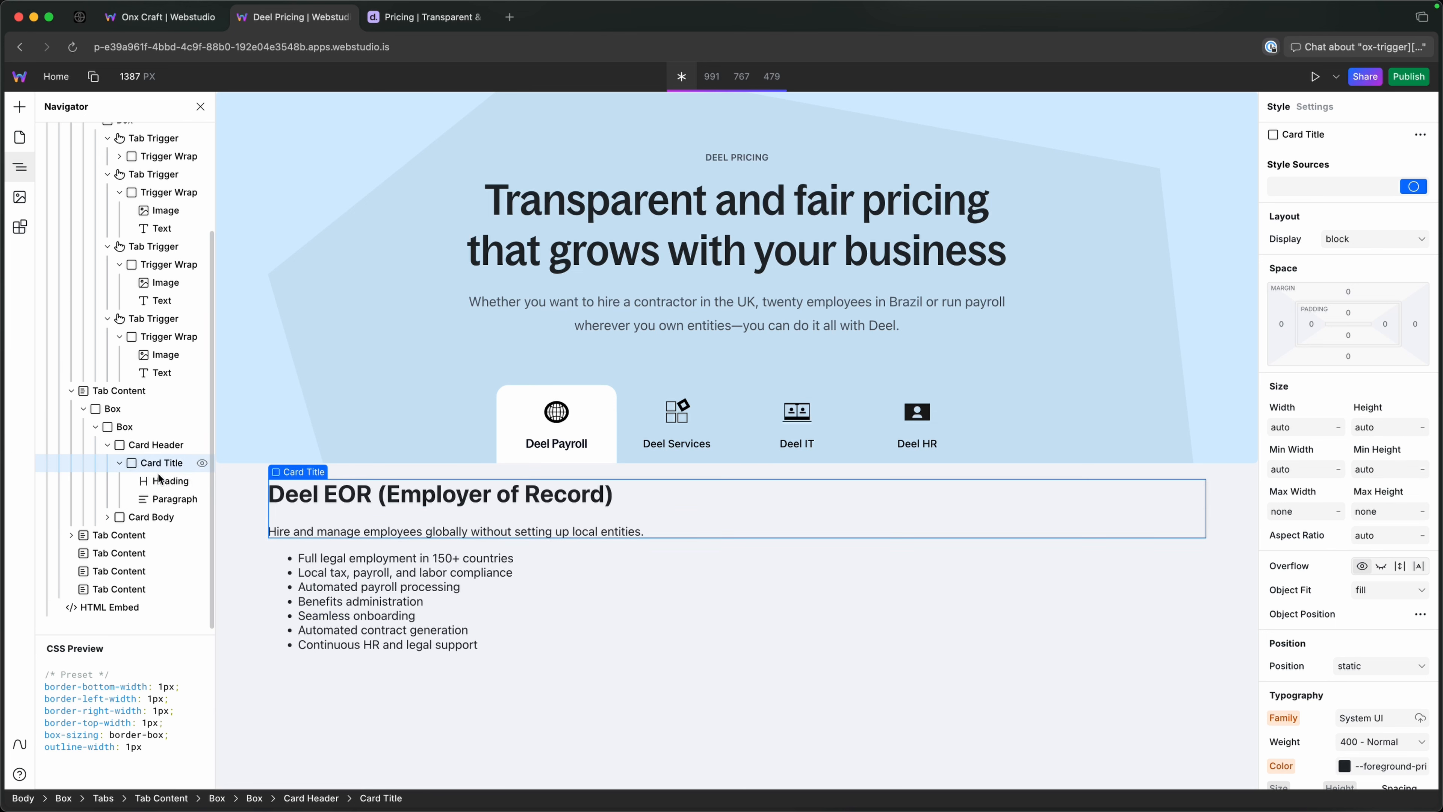
{"action": "left_click", "coordinate": [292, 550]}
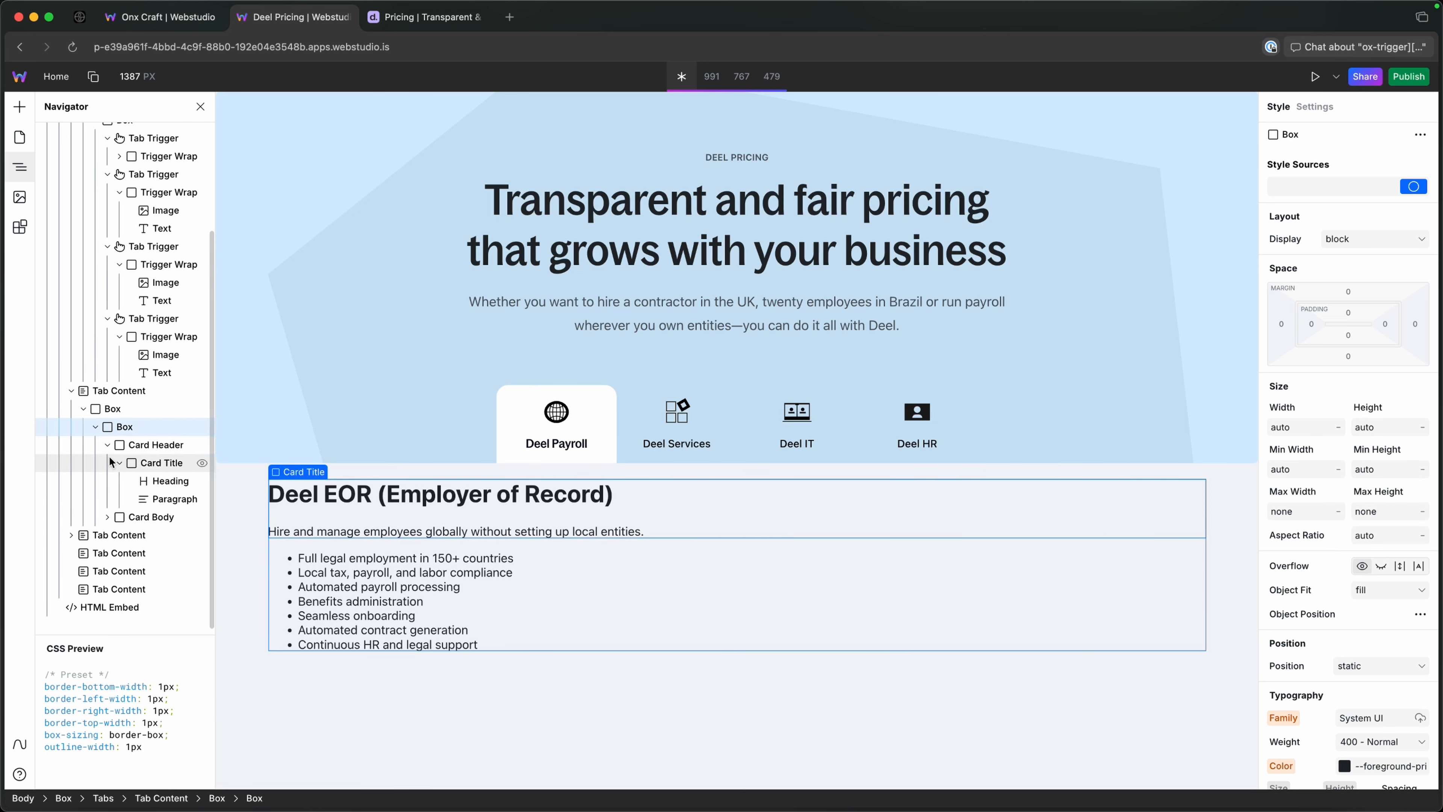
{"action": "left_click", "coordinate": [109, 445]}
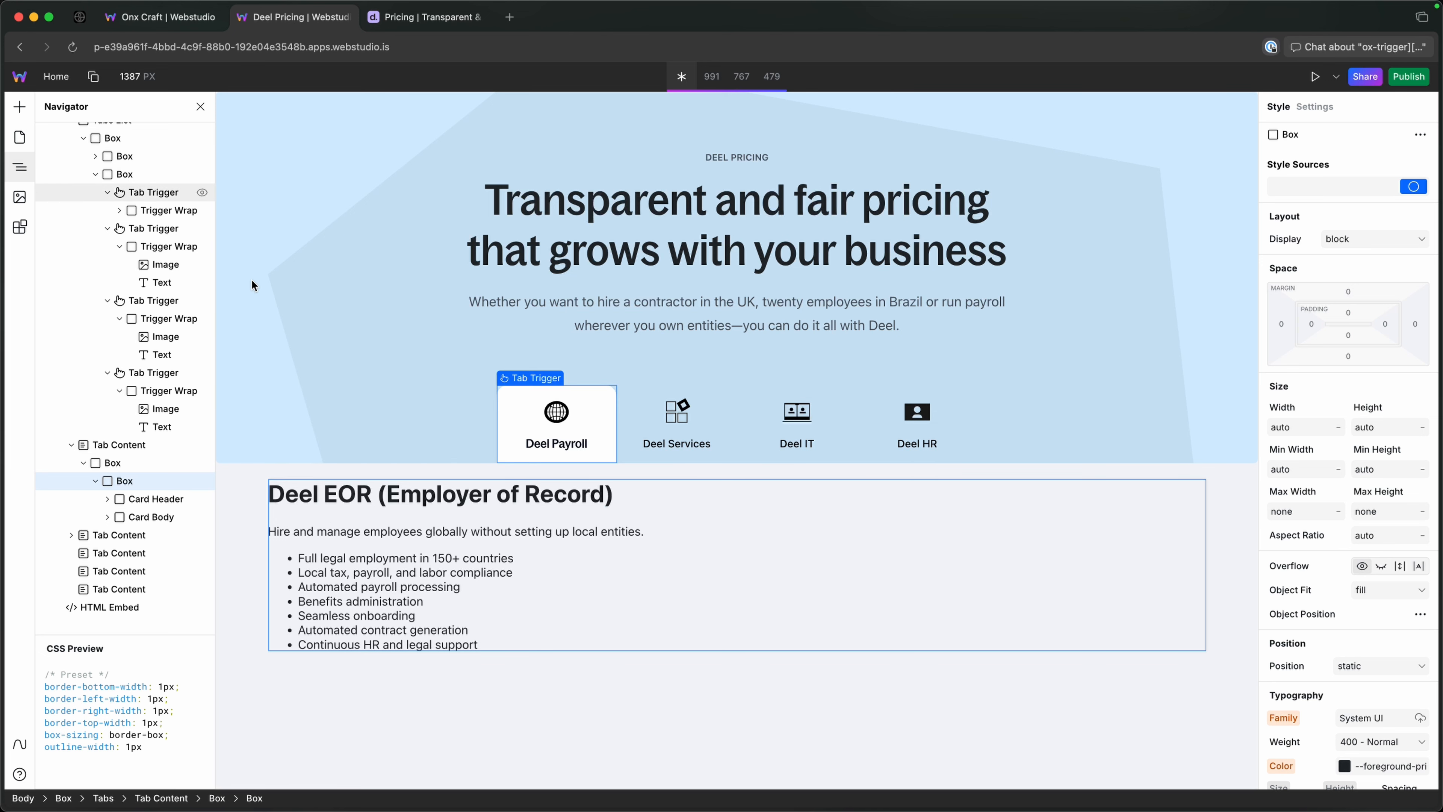
Preview the Deel Services and Deel IT tabs again, finishing on the Deel Payroll tab.
{"action": "left_click", "coordinate": [677, 418]}
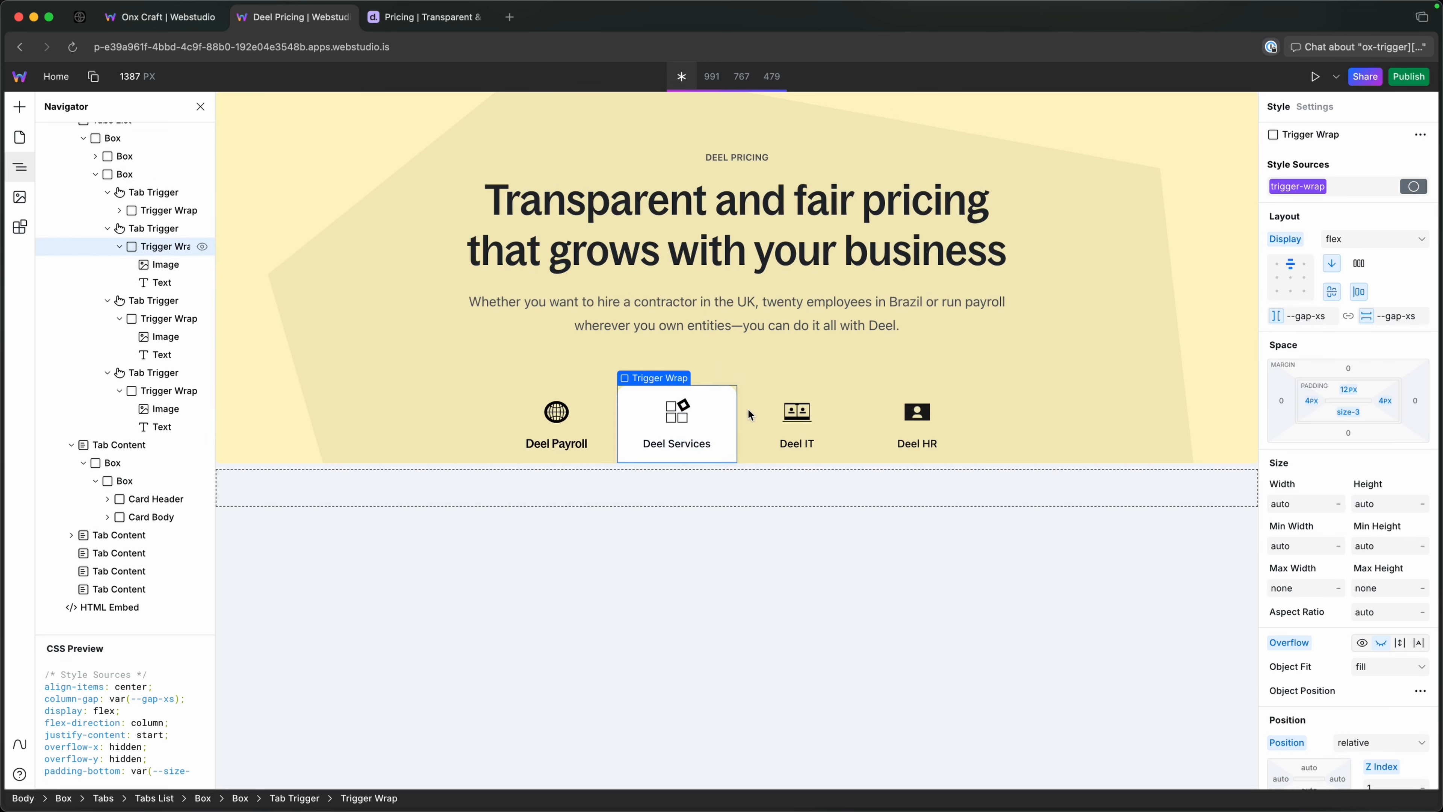
{"action": "left_click", "coordinate": [752, 411]}
{"action": "left_click", "coordinate": [690, 424]}
{"action": "left_click", "coordinate": [554, 415]}
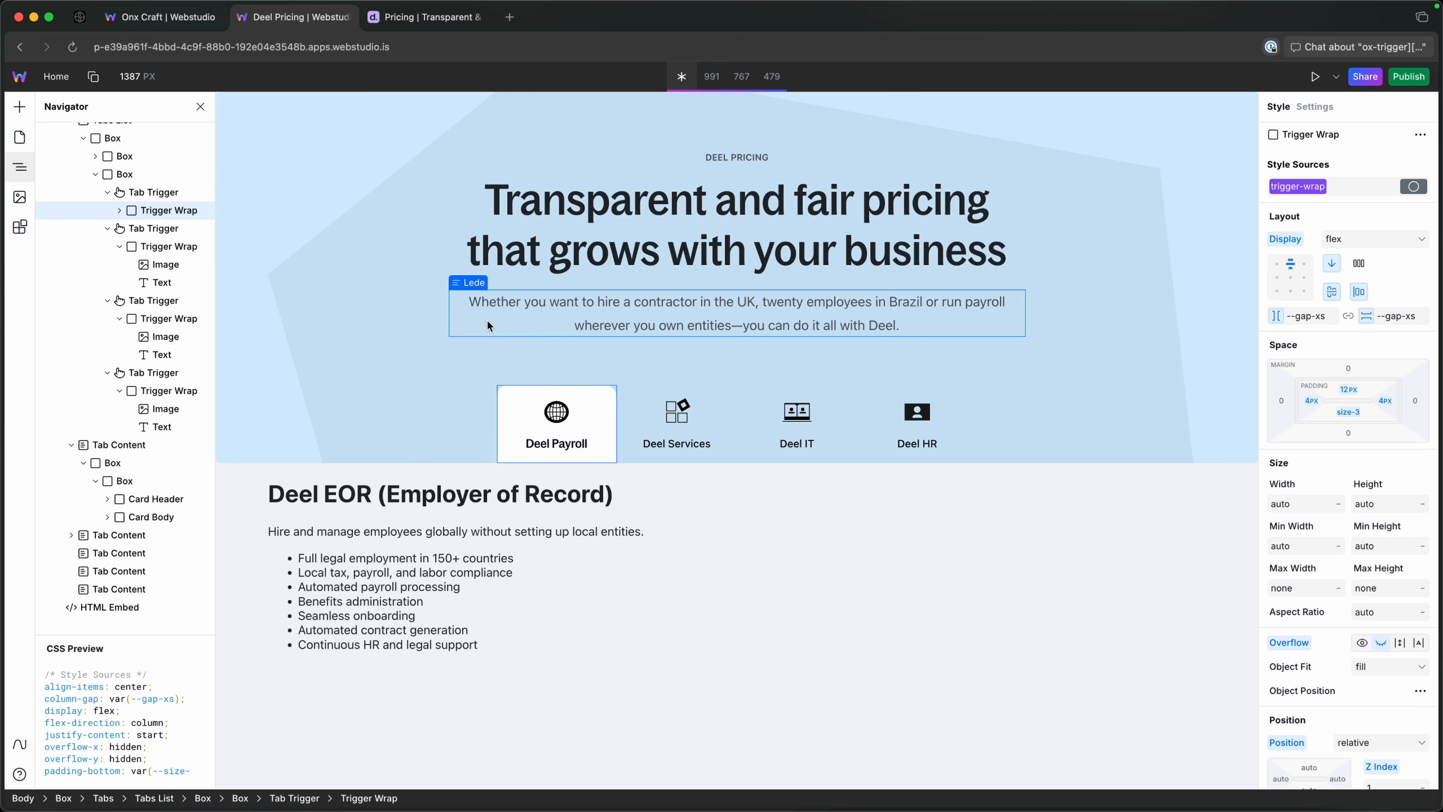
{"action": "key", "text": "super+Tab"}
{"action": "key", "text": "super+Tab"}
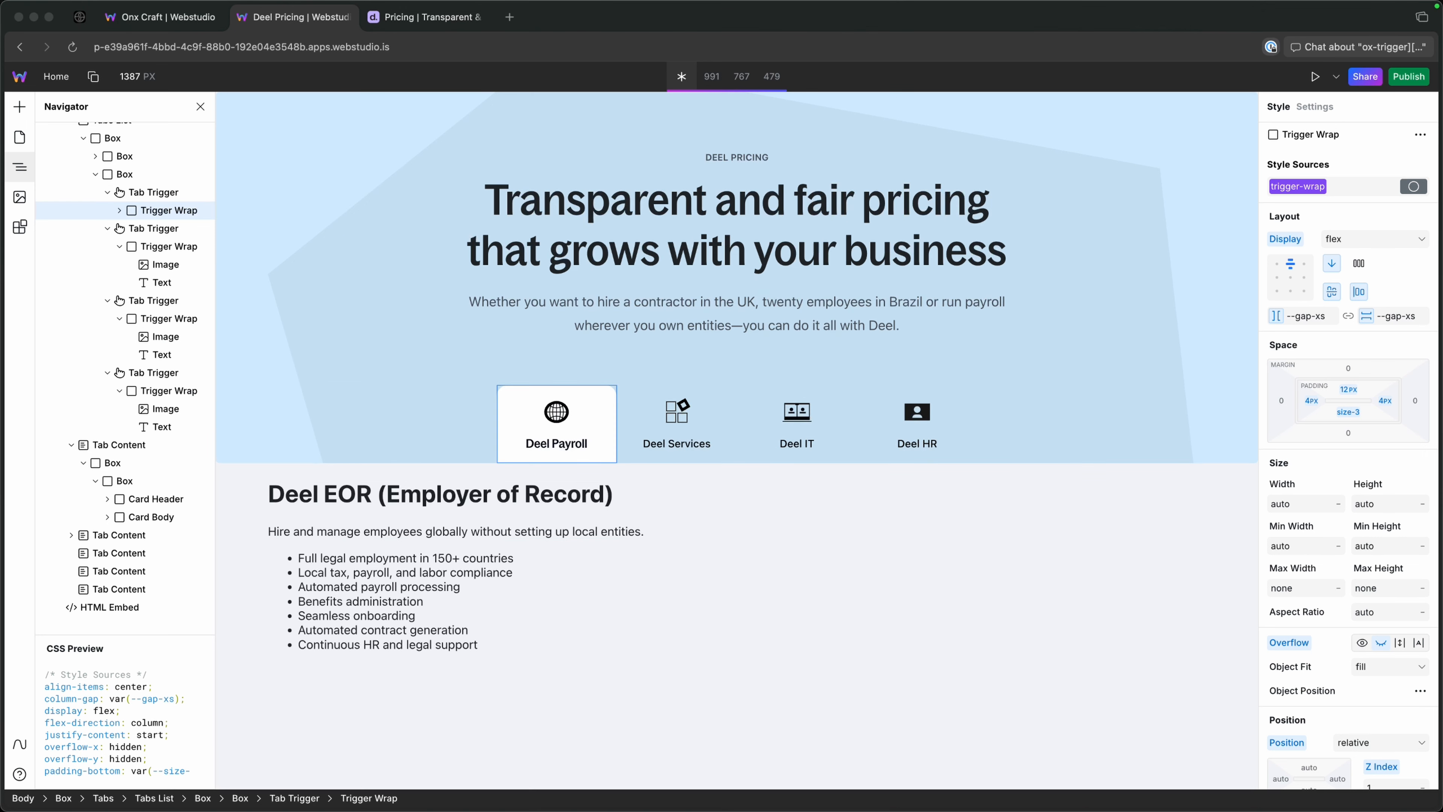